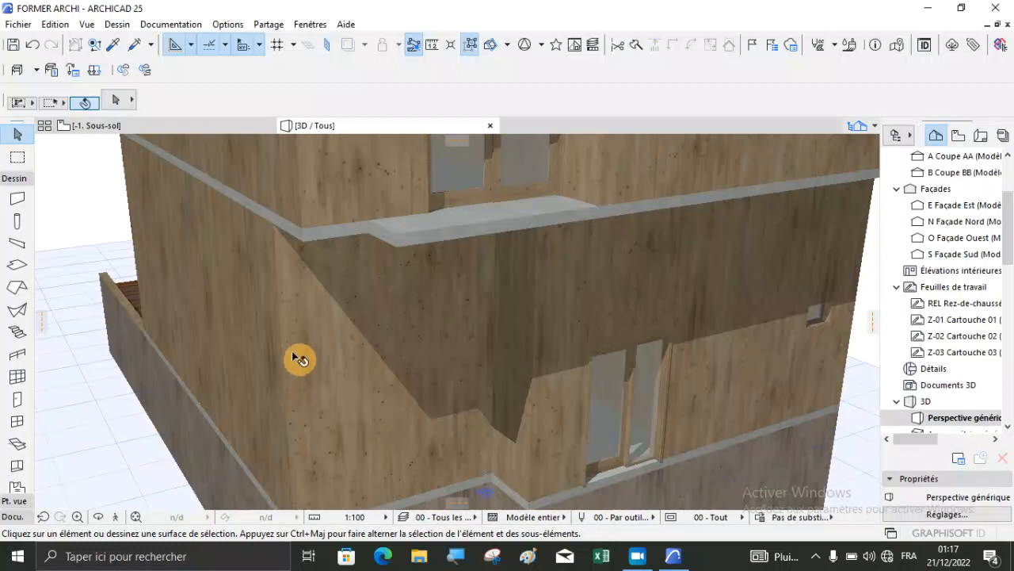
# Step: Examine the building's façades, openings and rear courtyard walls from several sides in the 3D view
pyautogui.scroll(-6, 293, 198)
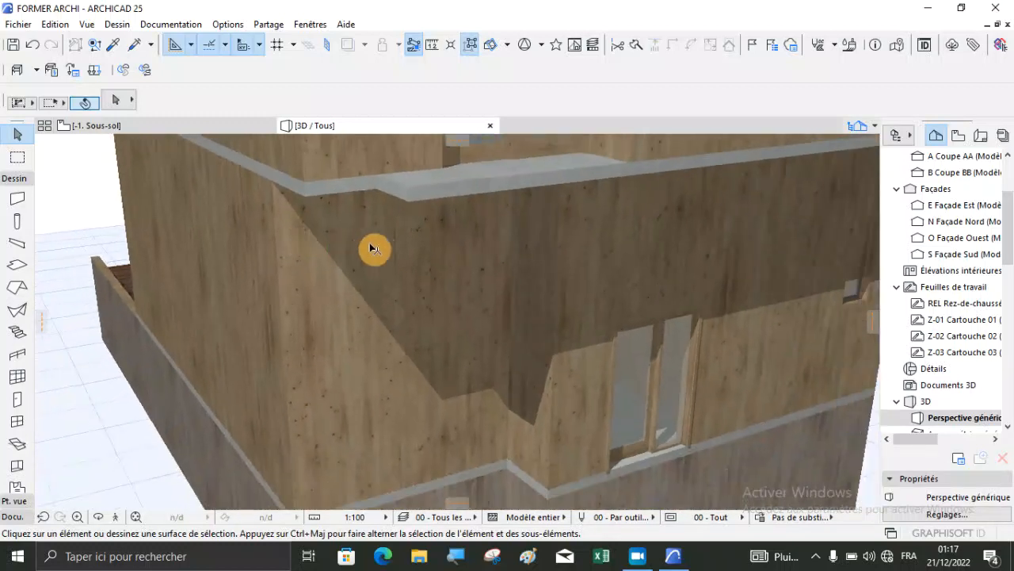
pyautogui.scroll(-1, 508, 474)
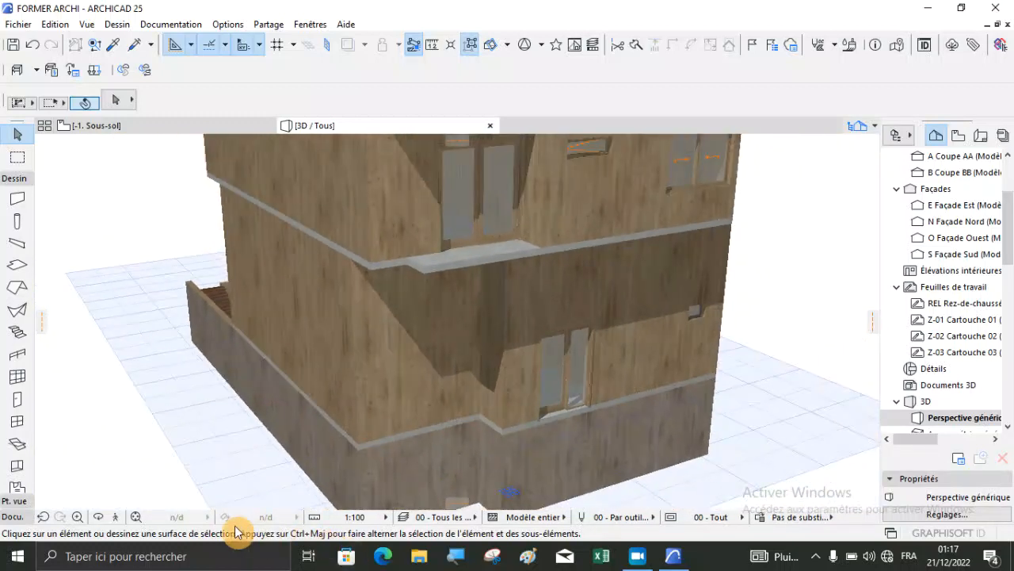
pyautogui.click(99, 519)
pyautogui.moveTo(317, 341); pyautogui.dragTo(390, 351)
pyautogui.moveTo(467, 417); pyautogui.dragTo(530, 334)
pyautogui.moveTo(627, 345); pyautogui.dragTo(480, 324)
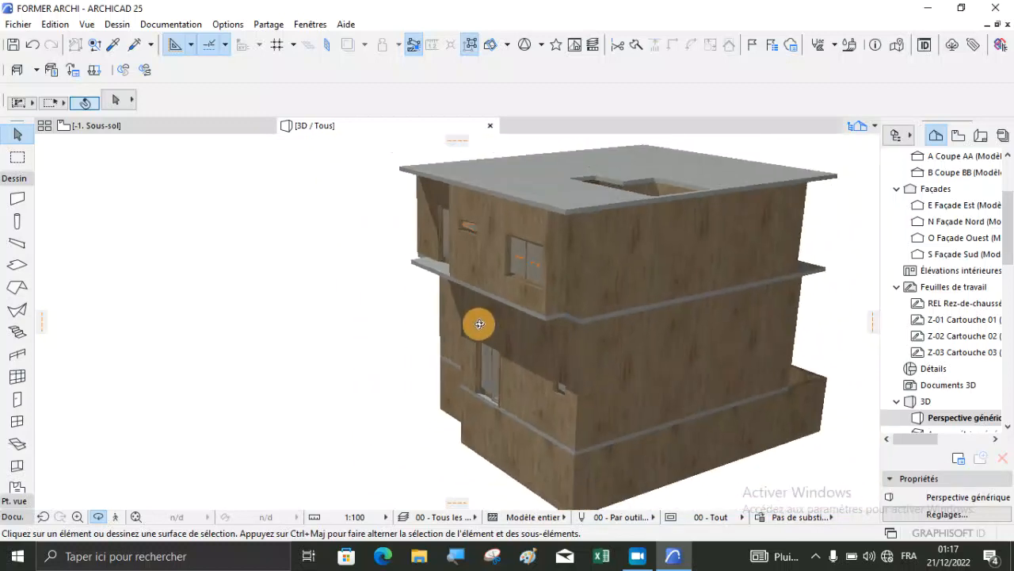
pyautogui.moveTo(738, 331); pyautogui.dragTo(531, 370)
pyautogui.scroll(10, 639, 444)
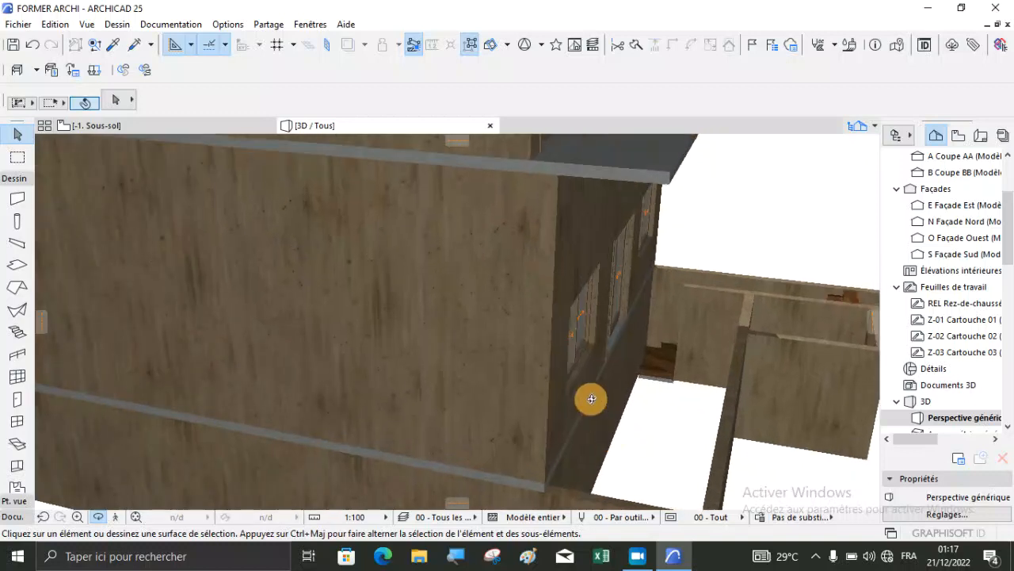
pyautogui.scroll(-5, 439, 261)
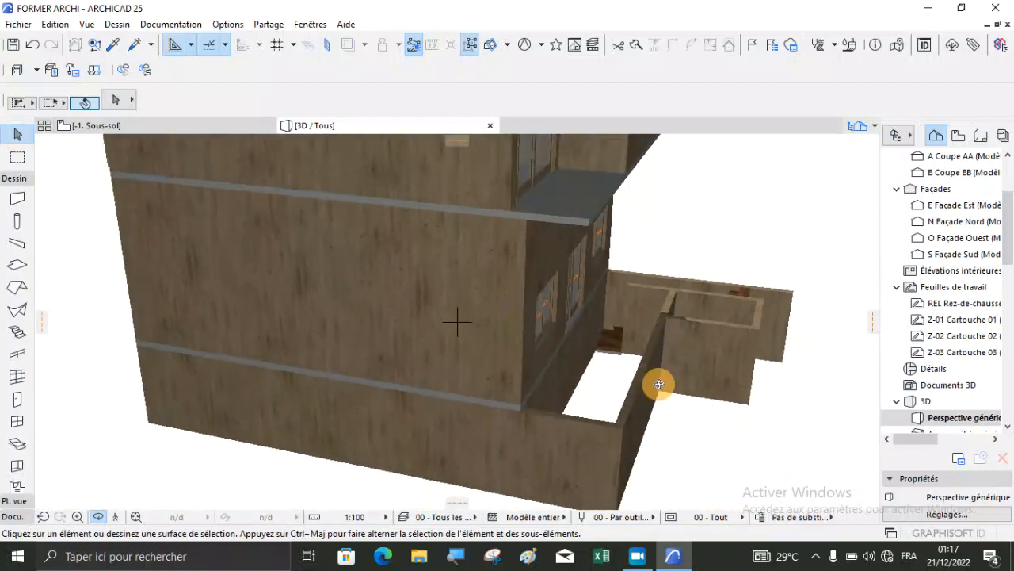
pyautogui.moveTo(659, 383); pyautogui.dragTo(705, 325)
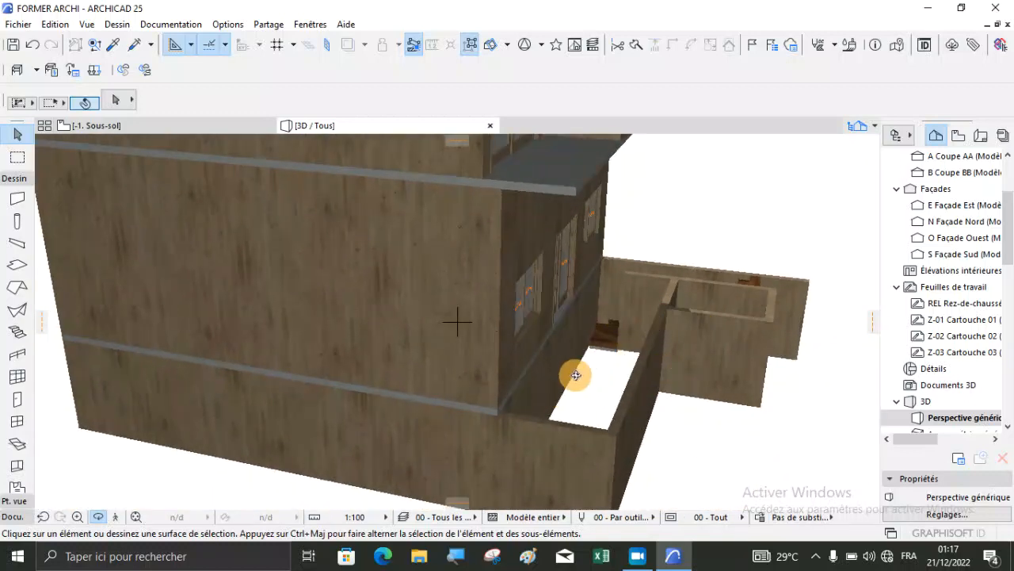
pyautogui.scroll(3, 597, 321)
pyautogui.moveTo(607, 370); pyautogui.dragTo(529, 420)
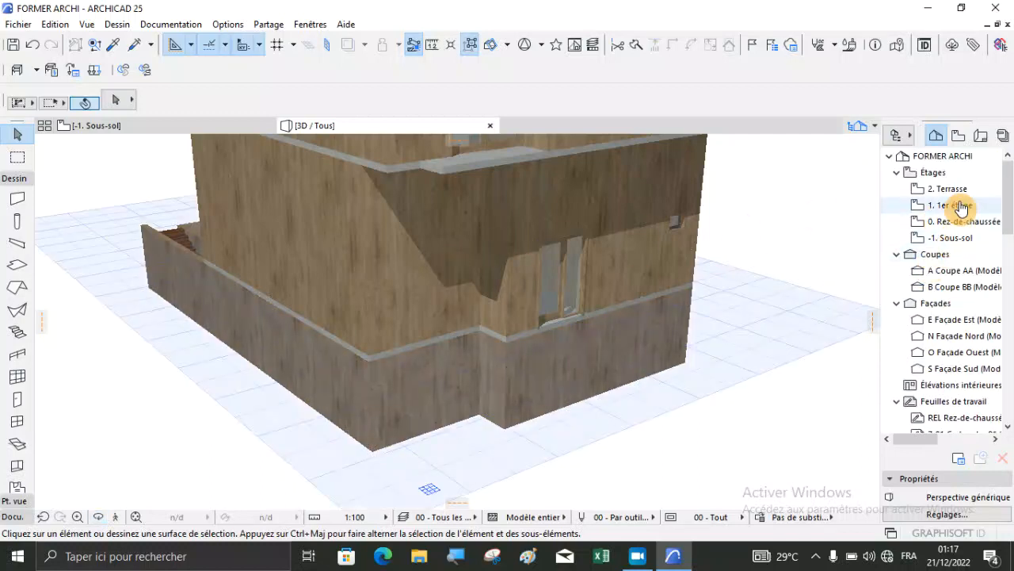
# Step: On the Rez-de-chaussée plan, place a 200 × 140 Fenêtre coulissante 2 vantaux 25 with sill 95 mid-wall in the room beside the entrance
pyautogui.doubleClick(944, 221)
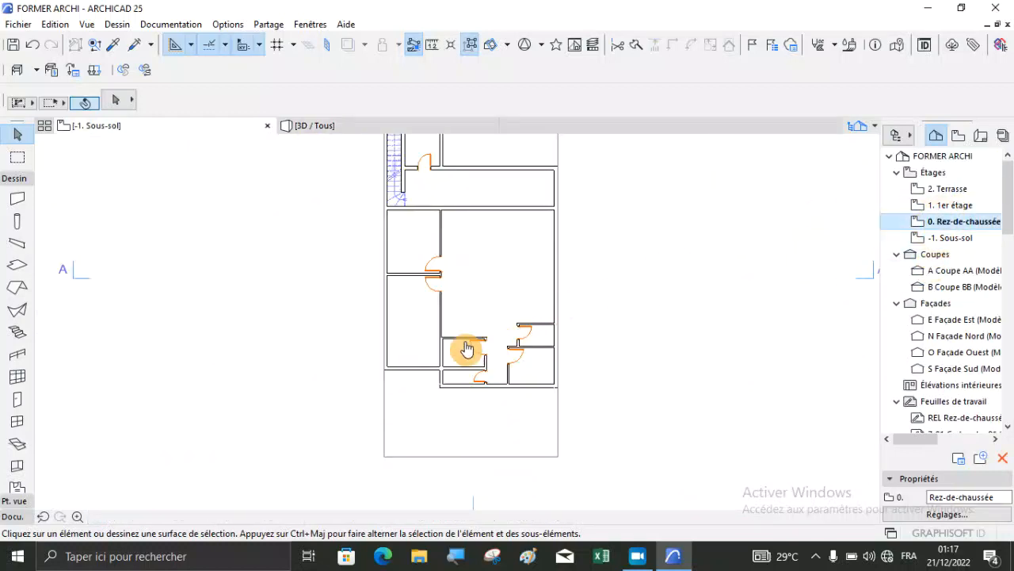
pyautogui.scroll(5, 425, 367)
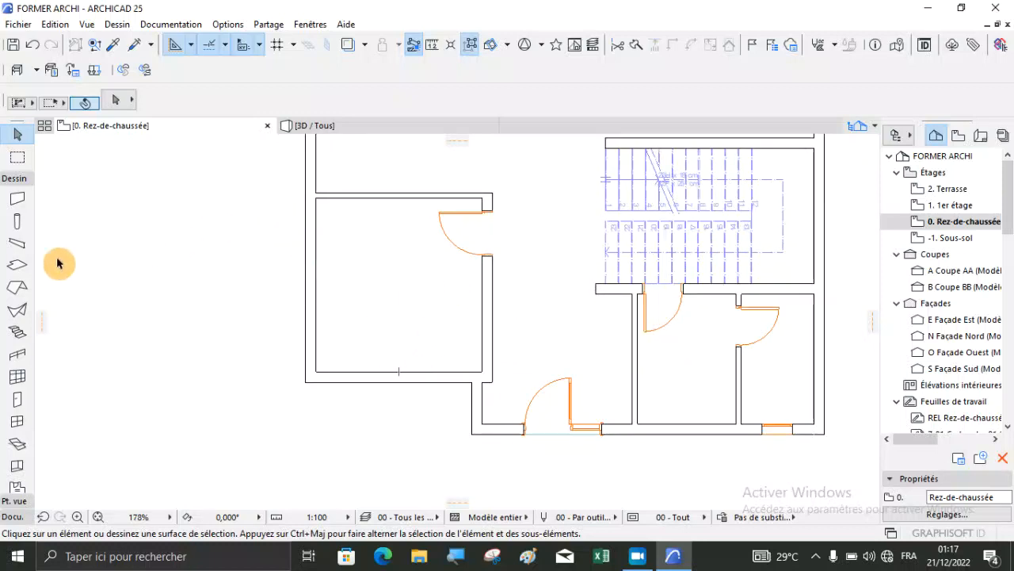
pyautogui.click(13, 424)
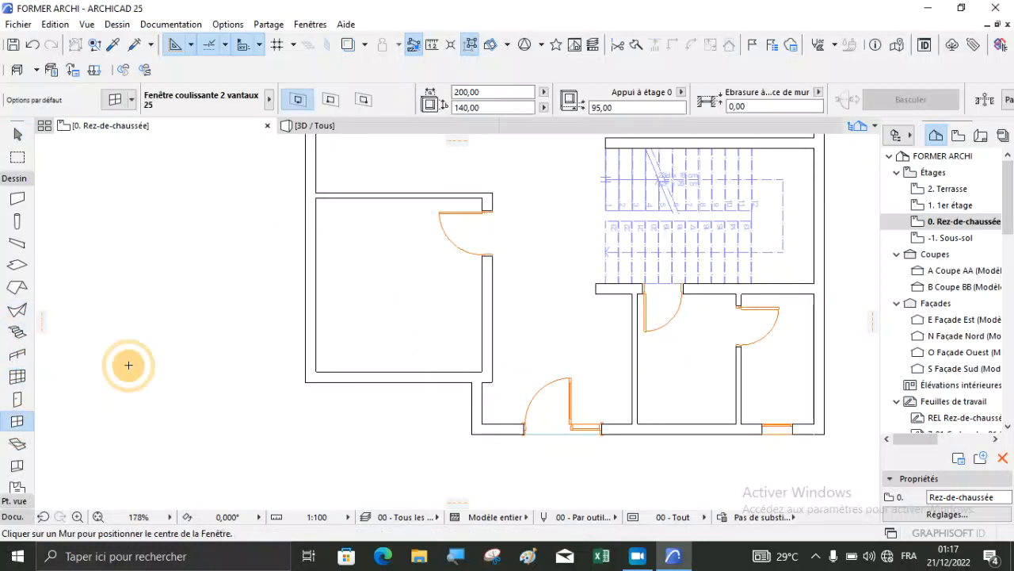
pyautogui.click(115, 101)
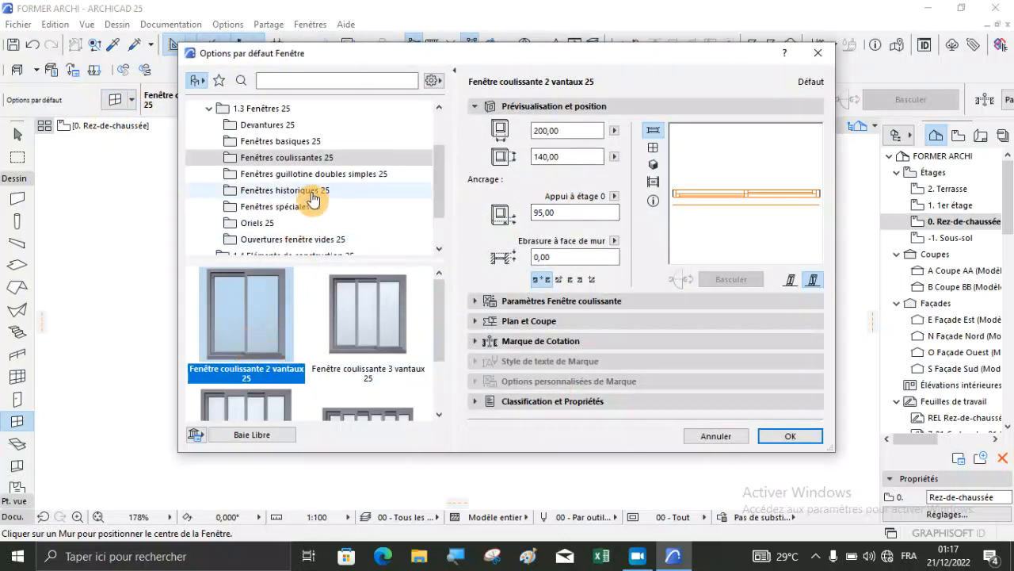
pyautogui.click(790, 436)
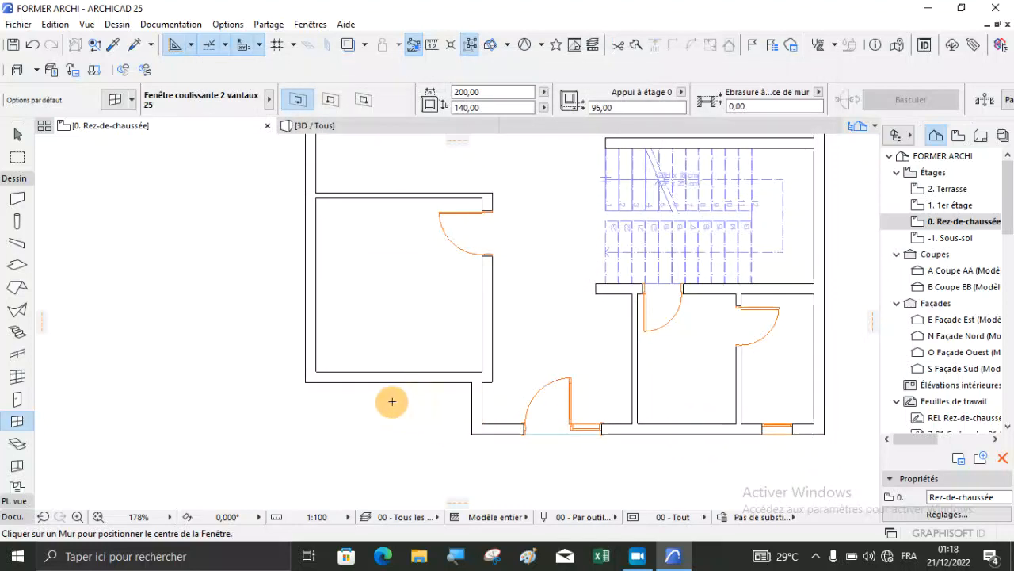
pyautogui.scroll(3, 391, 382)
pyautogui.scroll(1, 396, 378)
pyautogui.scroll(1, 403, 372)
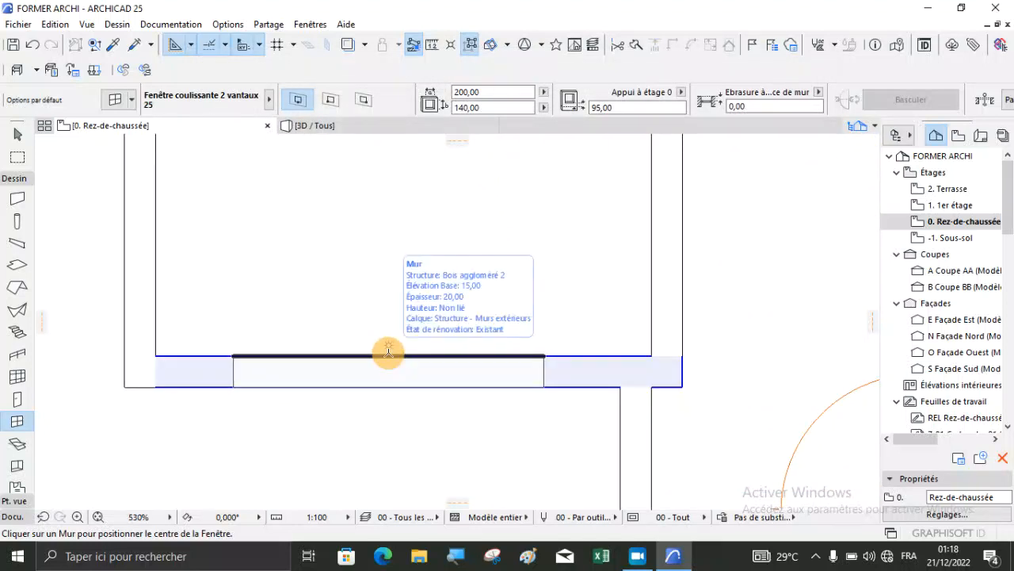
pyautogui.click(388, 353)
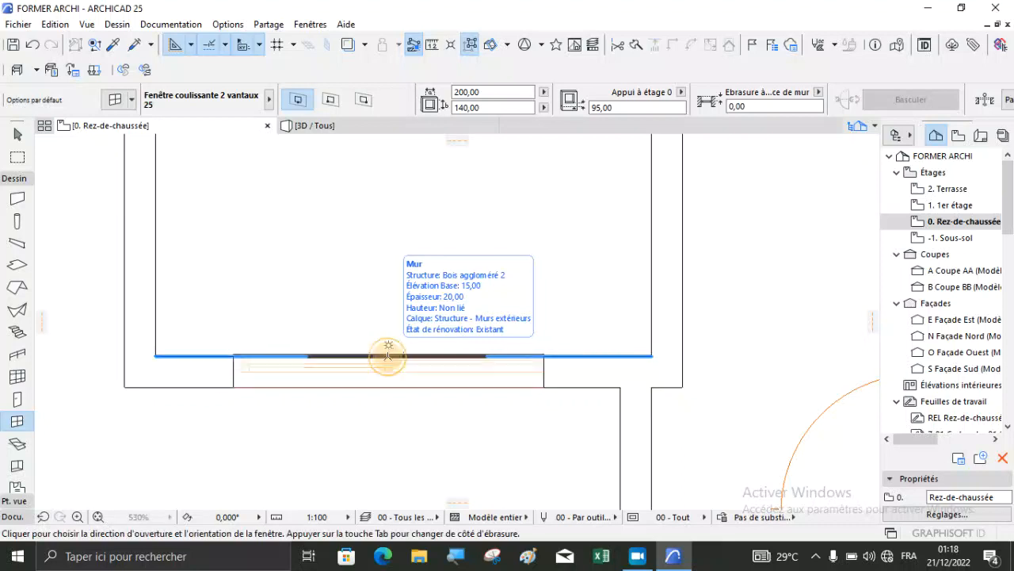
pyautogui.click(381, 401)
pyautogui.scroll(-2, 388, 352)
pyautogui.scroll(-2, 388, 352)
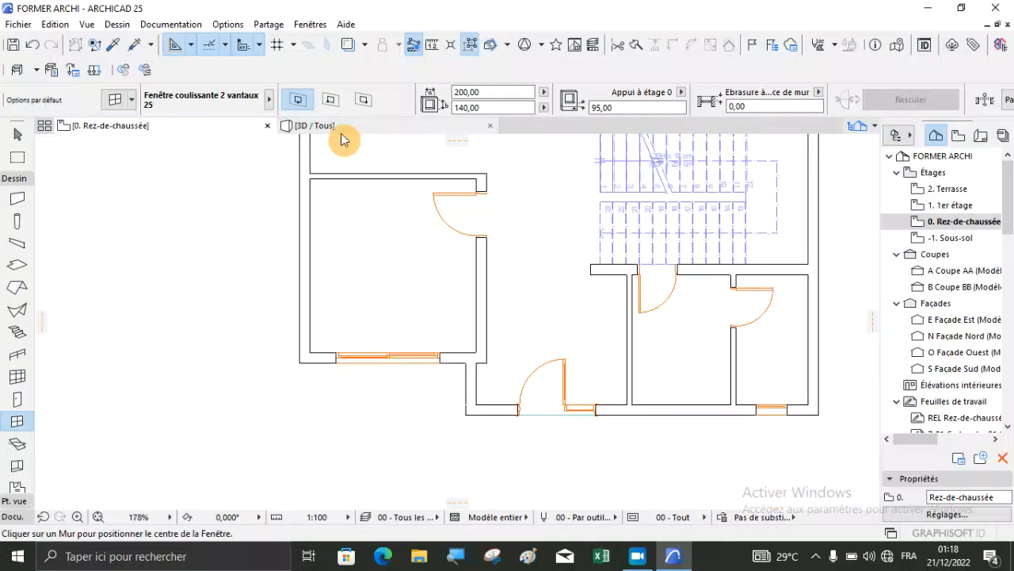
# Step: Check the new sliding window on the entrance façade in the 3D view
pyautogui.click(340, 131)
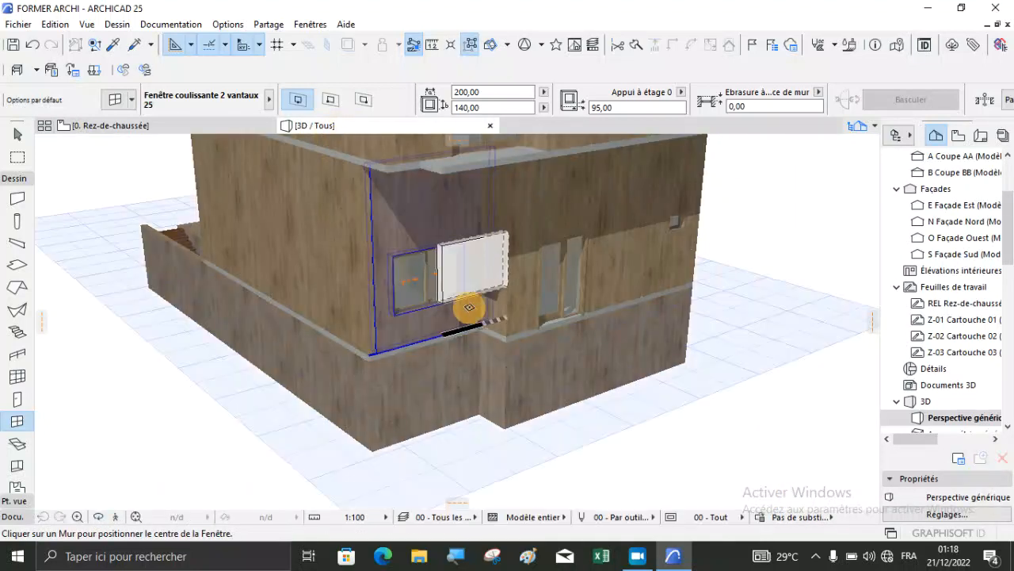
pyautogui.press('Escape')
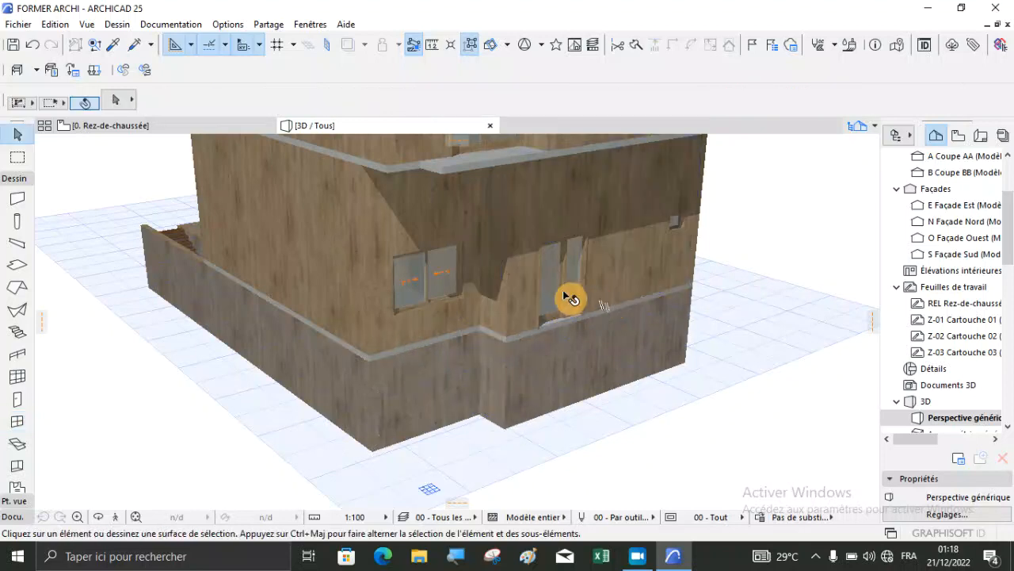
pyautogui.scroll(-2, 458, 323)
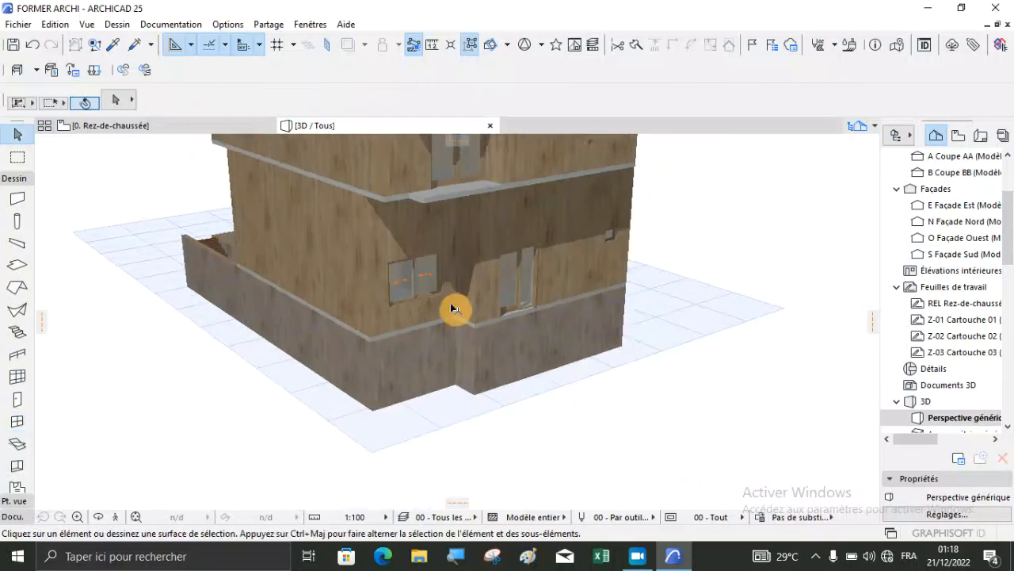
pyautogui.click(98, 518)
pyautogui.moveTo(499, 373); pyautogui.dragTo(387, 269)
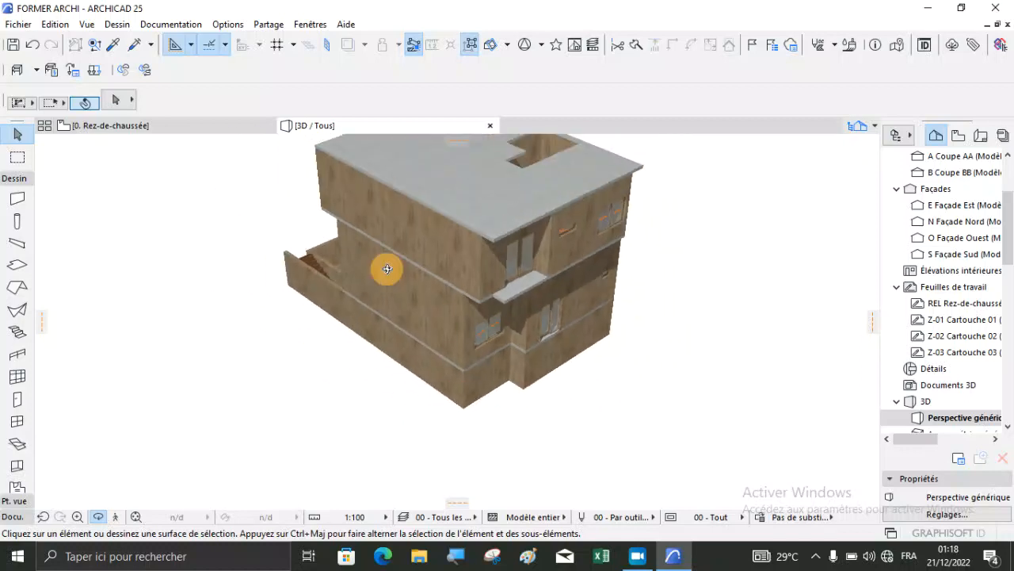
# Step: Compare the Rez-de-chaussée plan with the Sous-sol plan, including its rear rooms and exterior stair
pyautogui.click(164, 127)
pyautogui.scroll(-2, 397, 387)
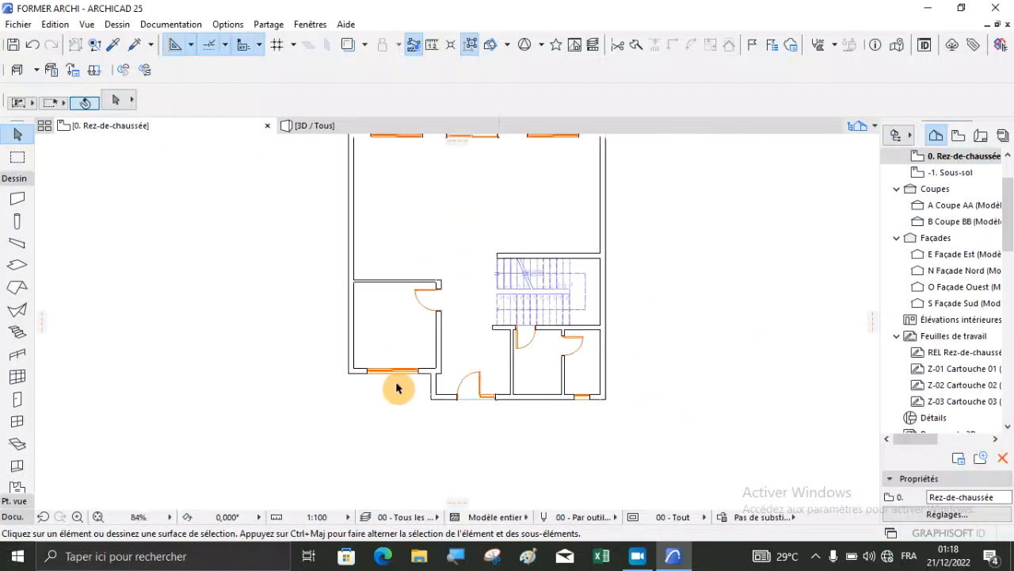
pyautogui.scroll(-1, 397, 388)
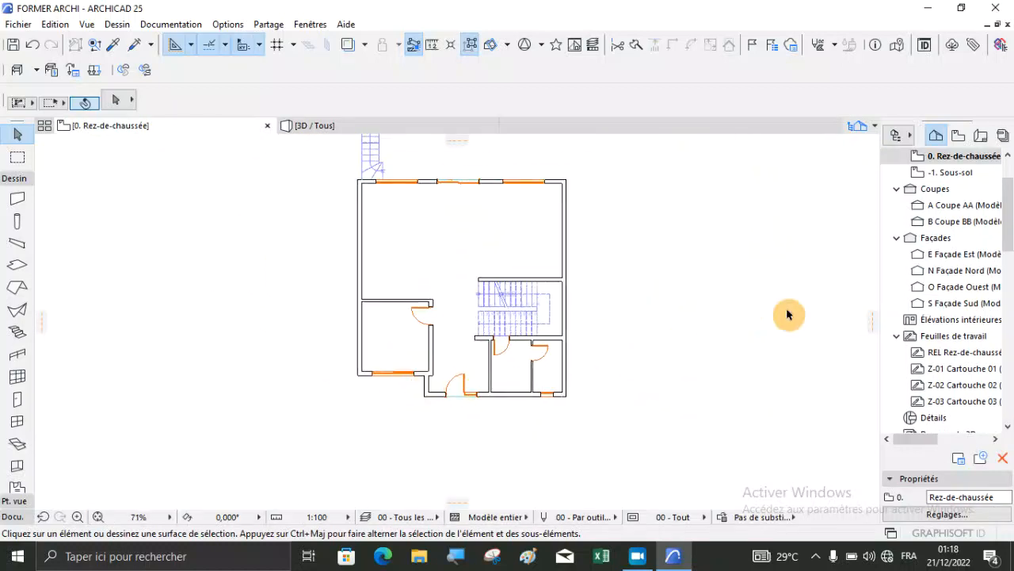
pyautogui.doubleClick(956, 173)
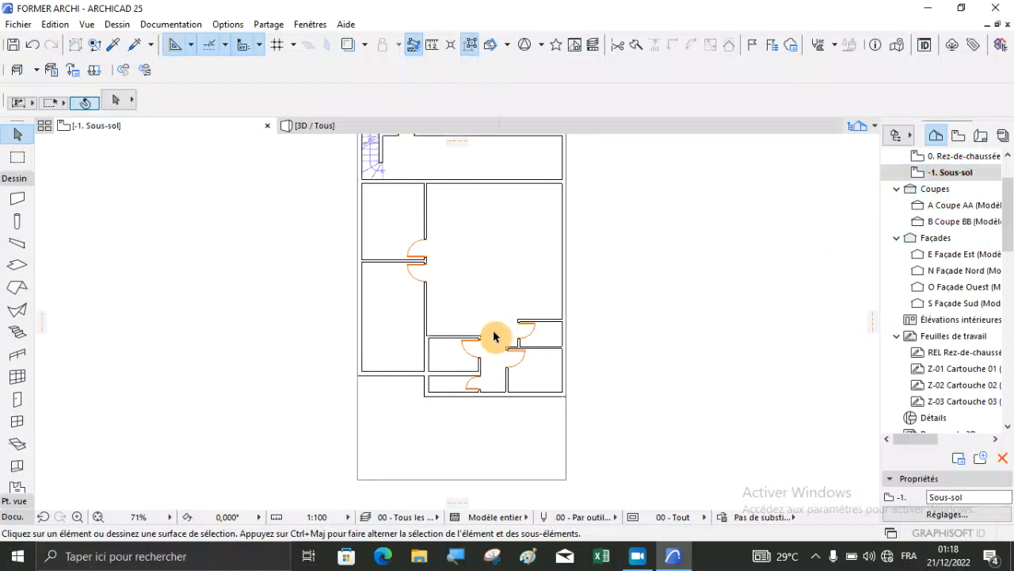
pyautogui.scroll(-3, 475, 353)
pyautogui.scroll(-1, 464, 364)
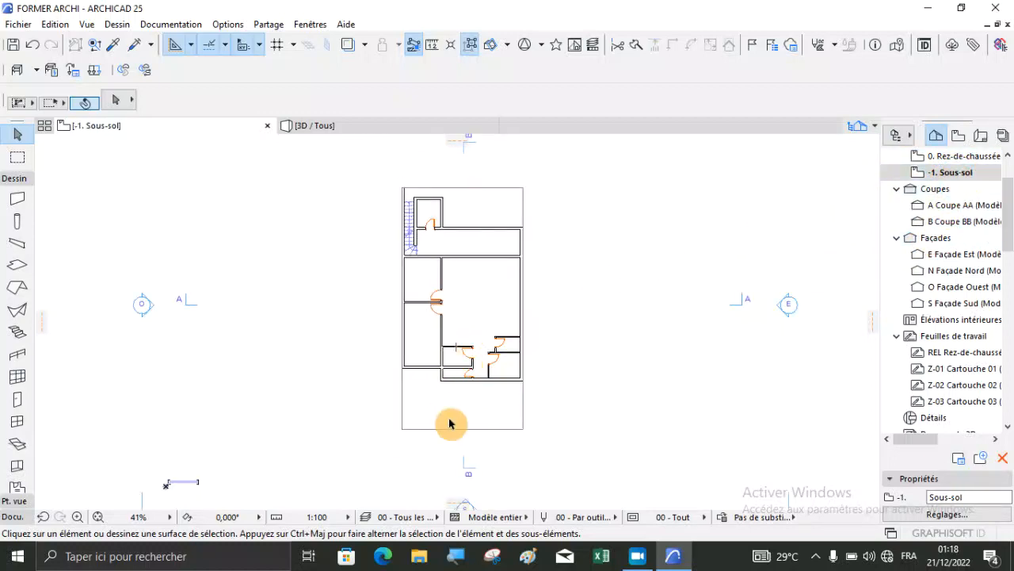
pyautogui.click(491, 309)
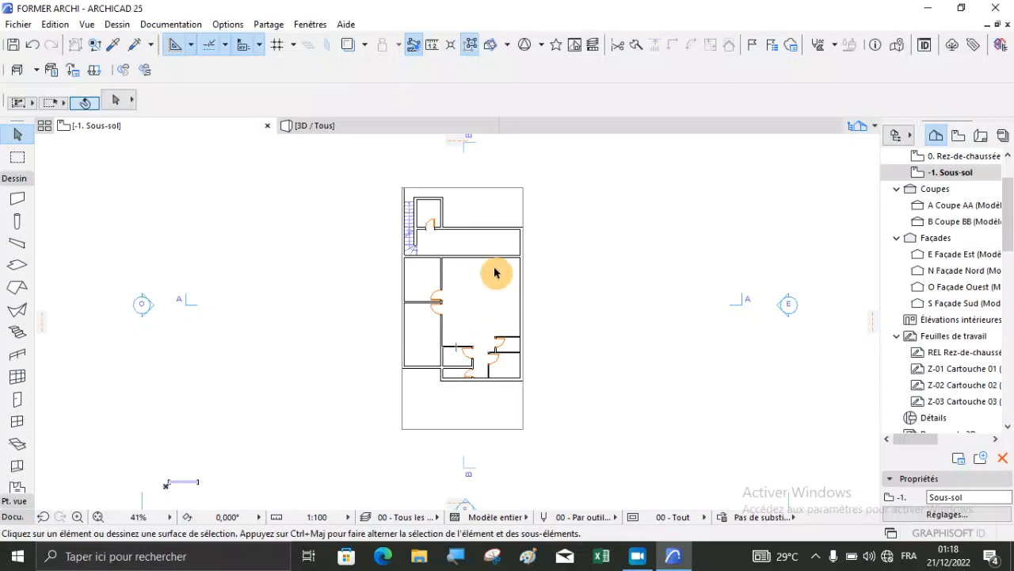
pyautogui.scroll(4, 412, 250)
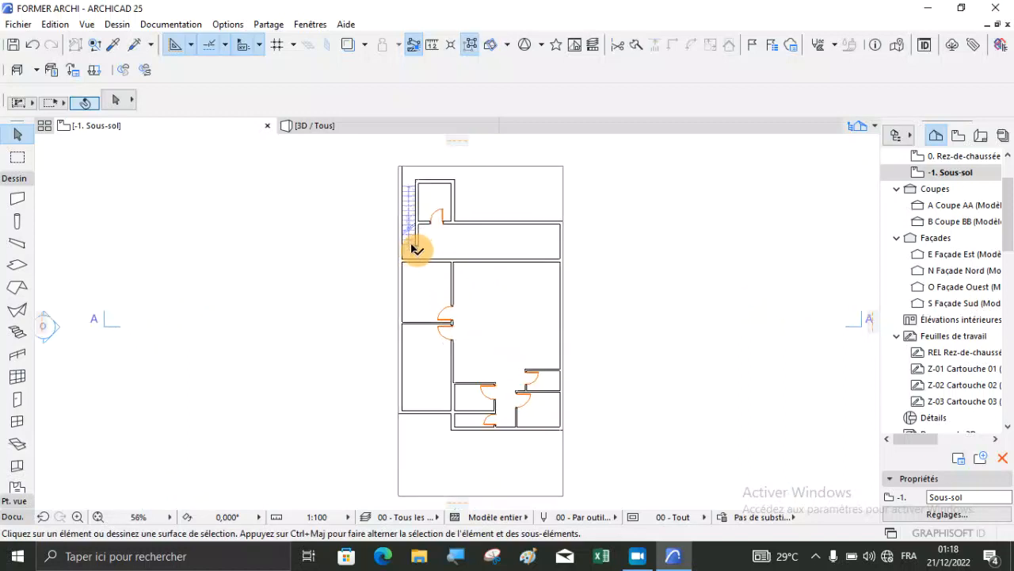
# Step: On the Rez-de-chaussée plan, turn on the trace reference and offset the floor slab's rear edge outward to the traced outline
pyautogui.doubleClick(955, 158)
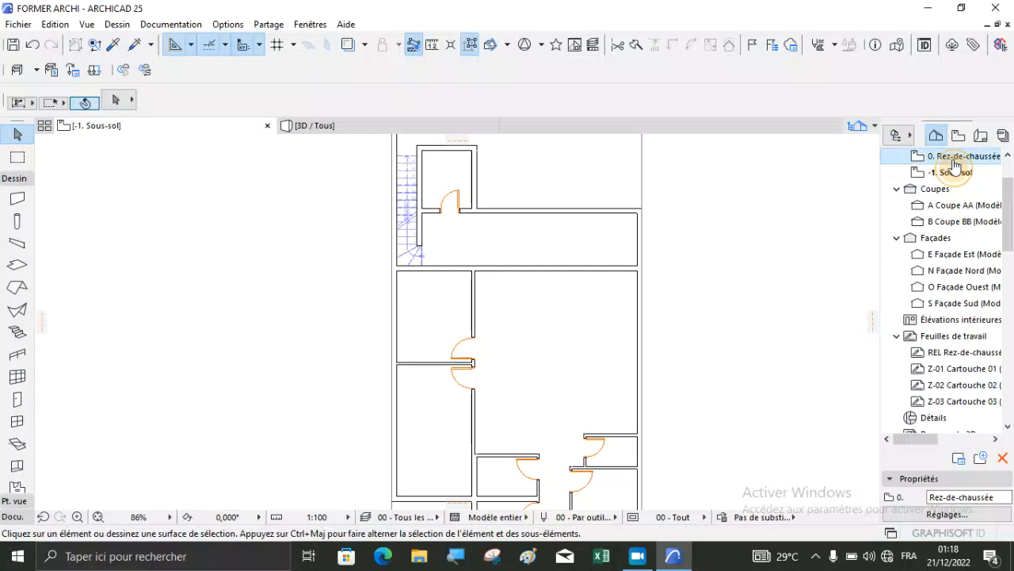
pyautogui.click(511, 326)
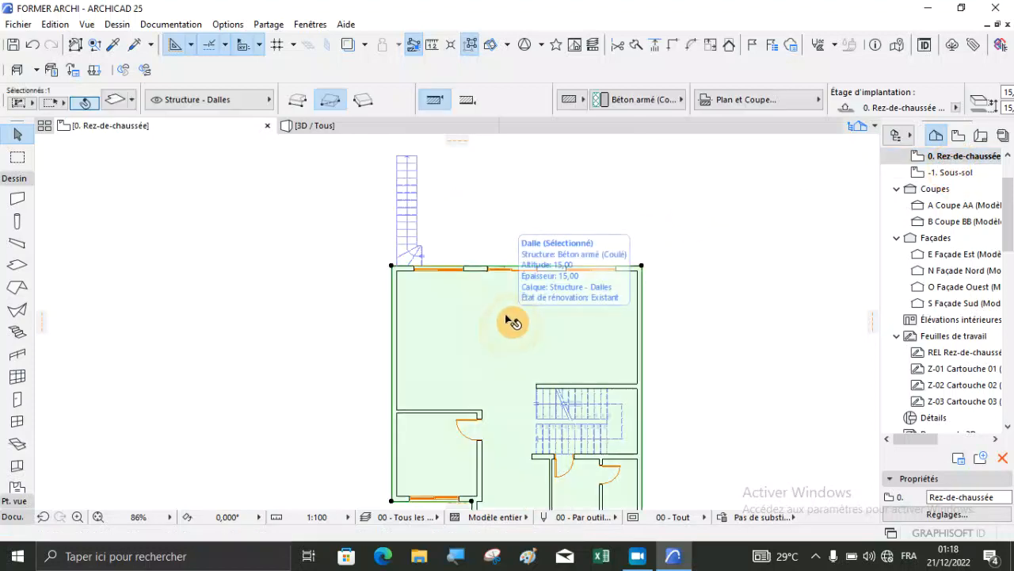
pyautogui.click(349, 45)
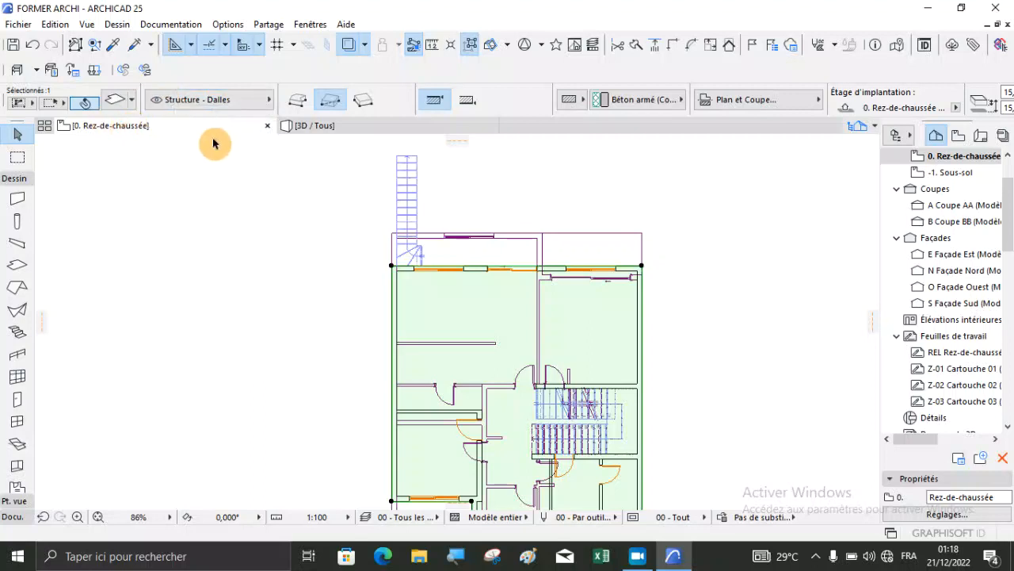
pyautogui.scroll(3, 515, 246)
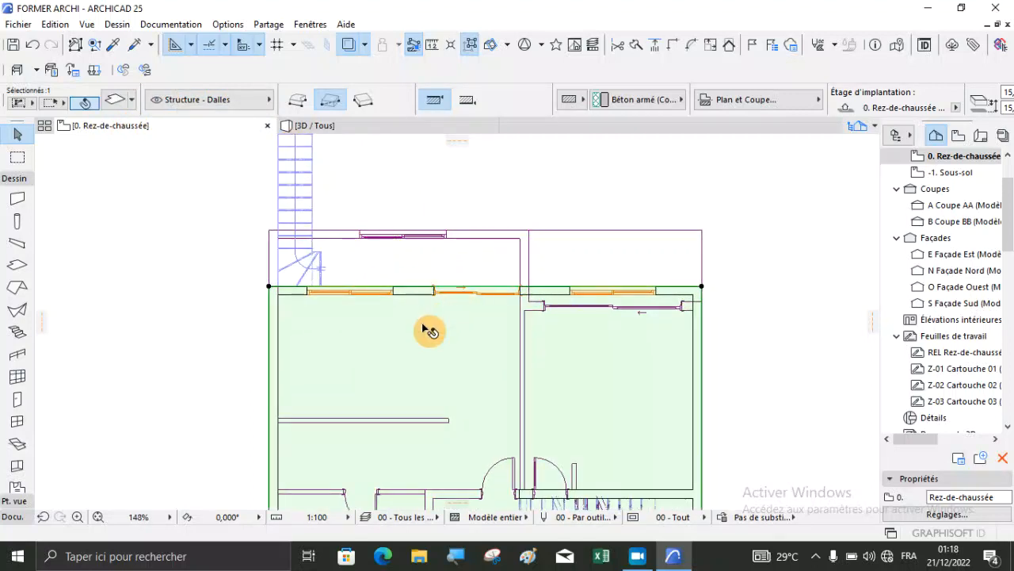
pyautogui.scroll(3, 448, 287)
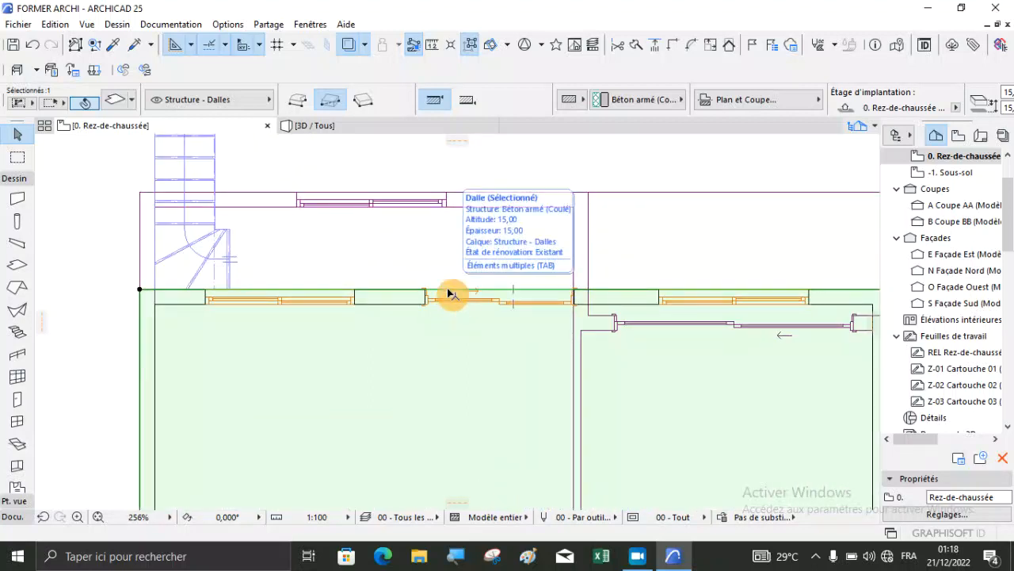
pyautogui.click(448, 290)
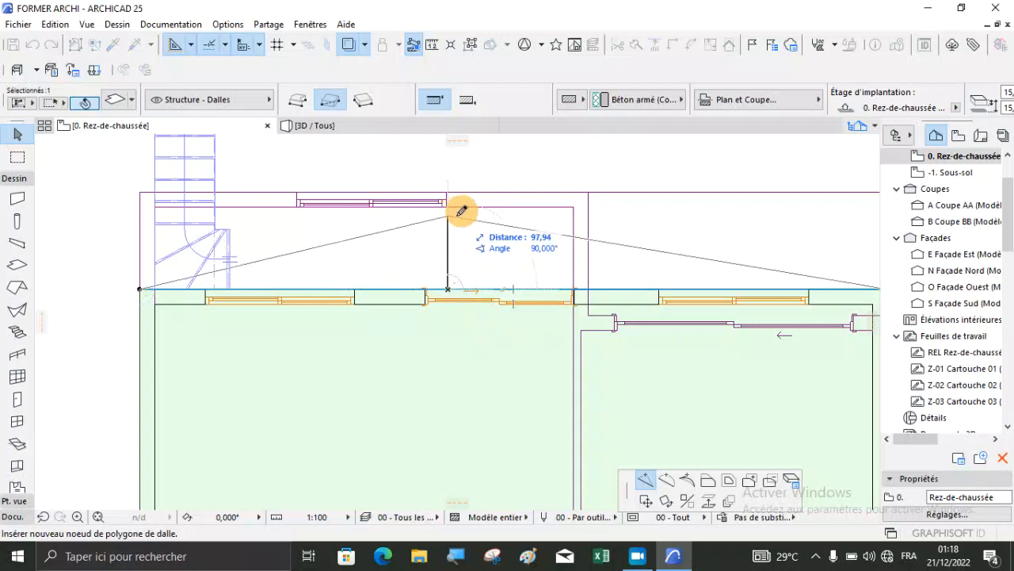
pyautogui.click(708, 484)
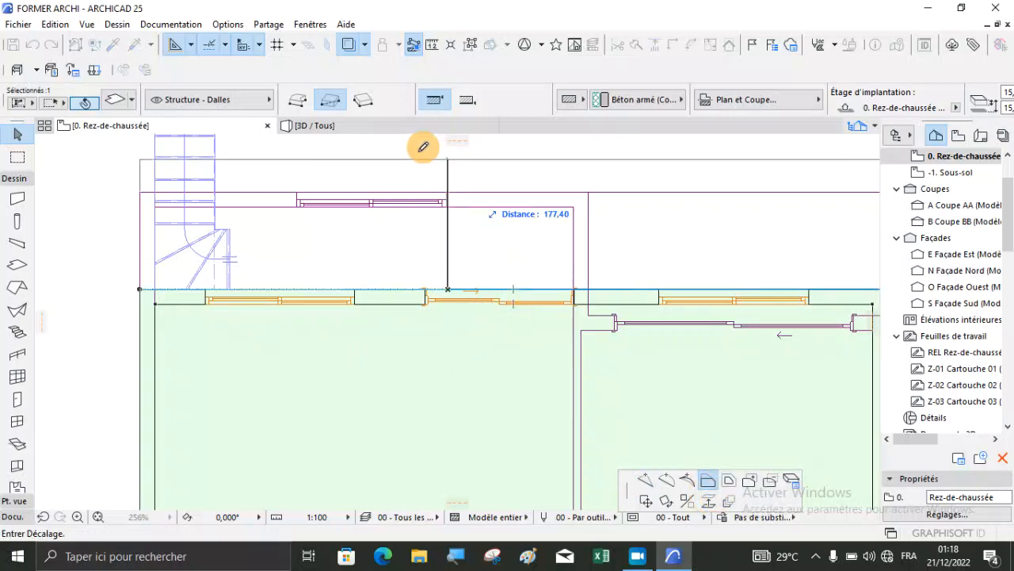
pyautogui.click(450, 190)
# Step: Inspect the extended slab above the rear courtyard and stair in the 3D view
pyautogui.click(372, 126)
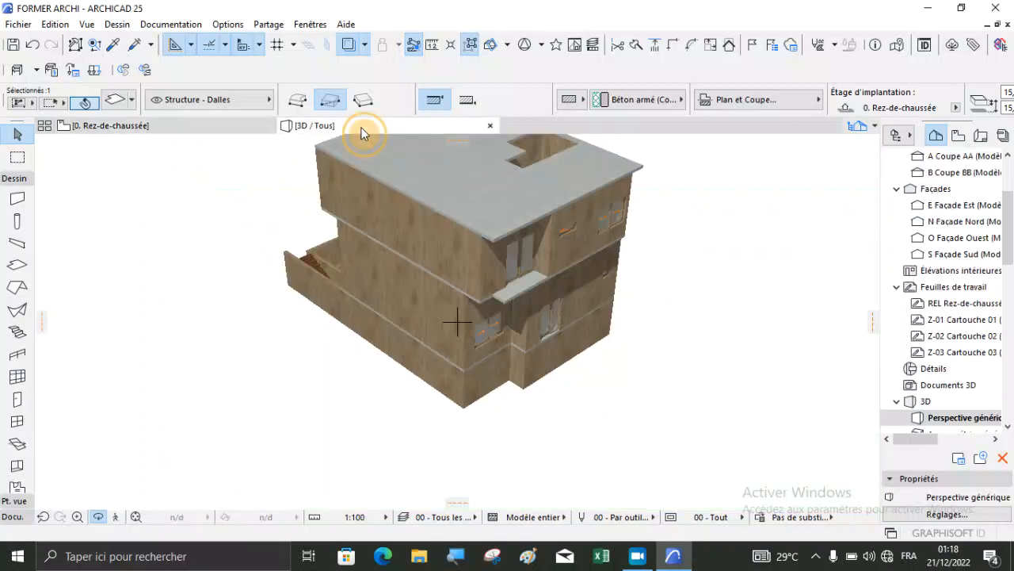
pyautogui.keyDown('shift'); pyautogui.moveTo(290, 272); pyautogui.dragTo(755, 275, button='middle'); pyautogui.keyUp('shift')
pyautogui.scroll(5, 198, 383)
pyautogui.keyDown('shift'); pyautogui.moveTo(289, 337); pyautogui.dragTo(357, 367, button='middle'); pyautogui.keyUp('shift')
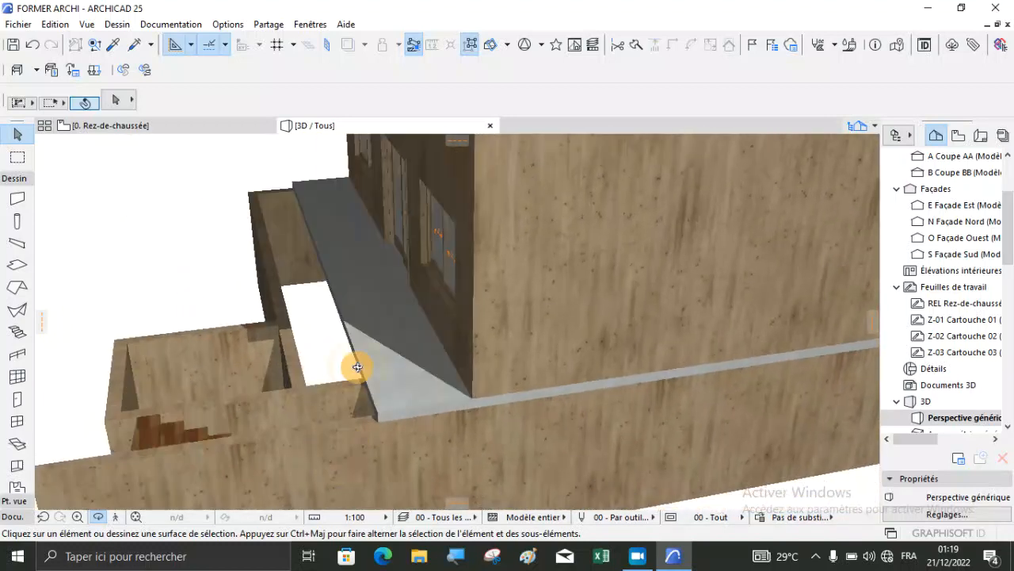
# Step: On the Rez-de-chaussée plan, set the trace reference to the storey below the current one
pyautogui.click(166, 127)
pyautogui.click(299, 332)
pyautogui.scroll(-3, 345, 369)
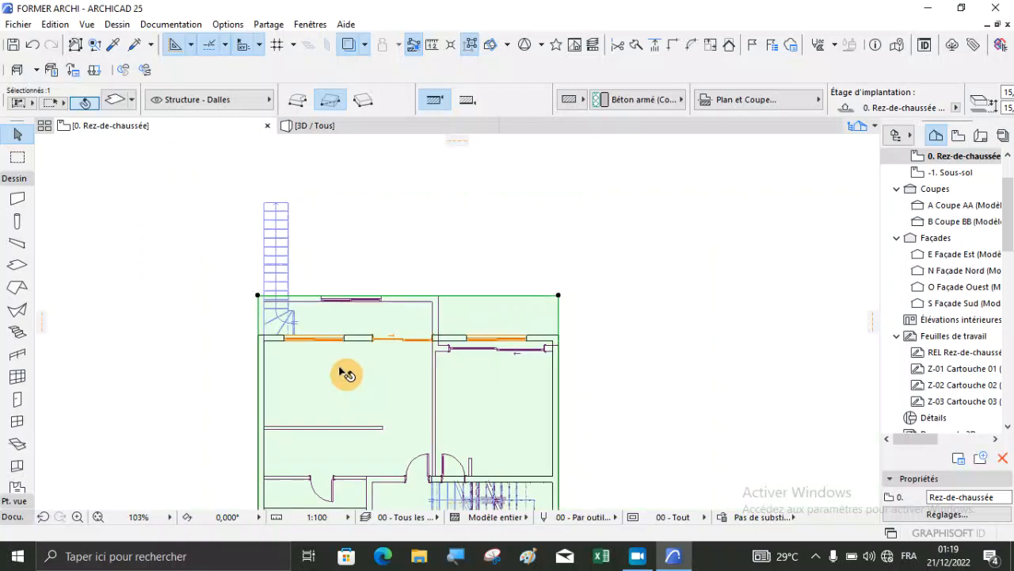
pyautogui.scroll(3, 356, 289)
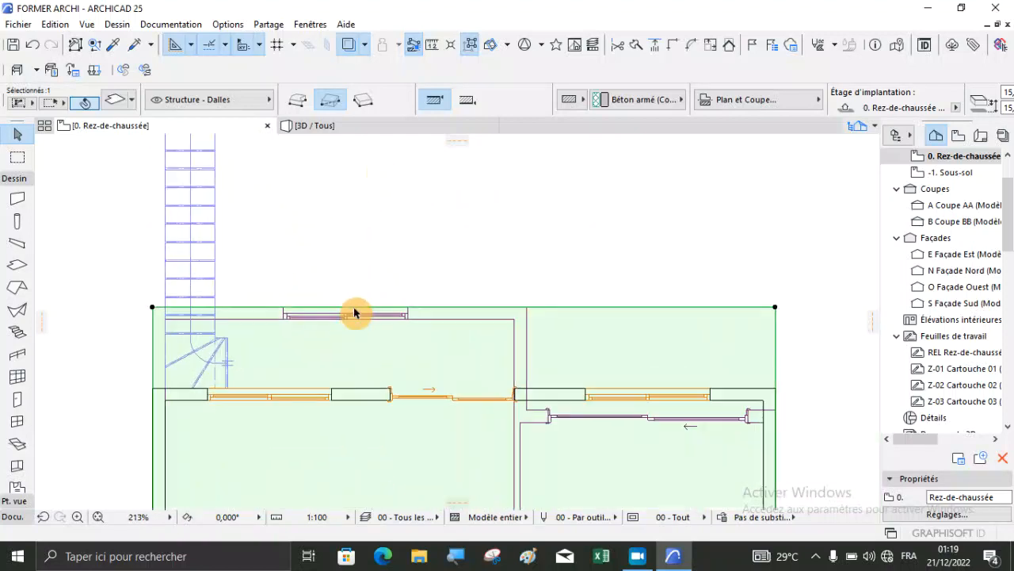
pyautogui.click(416, 249)
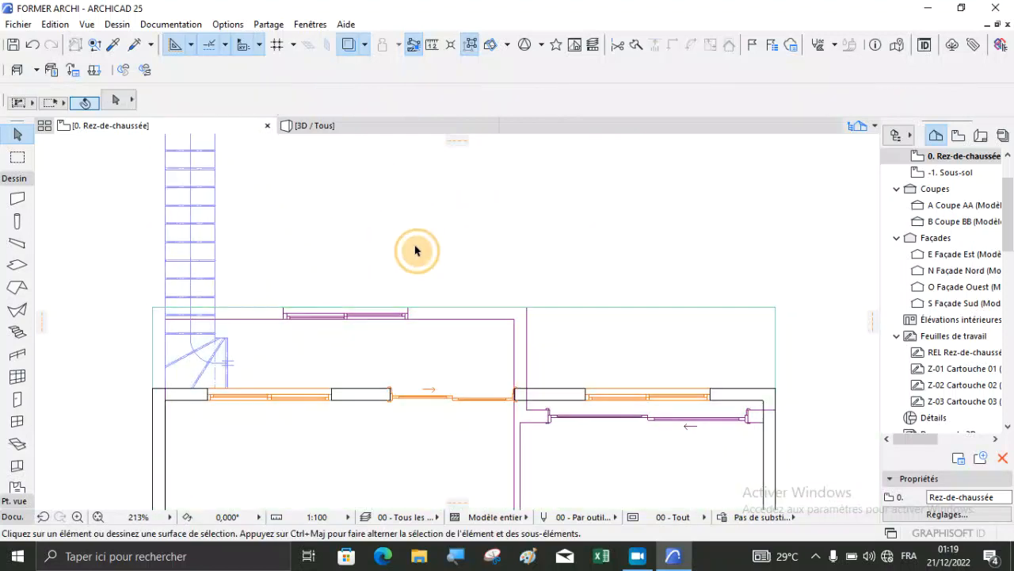
pyautogui.click(365, 45)
pyautogui.moveTo(483, 71)
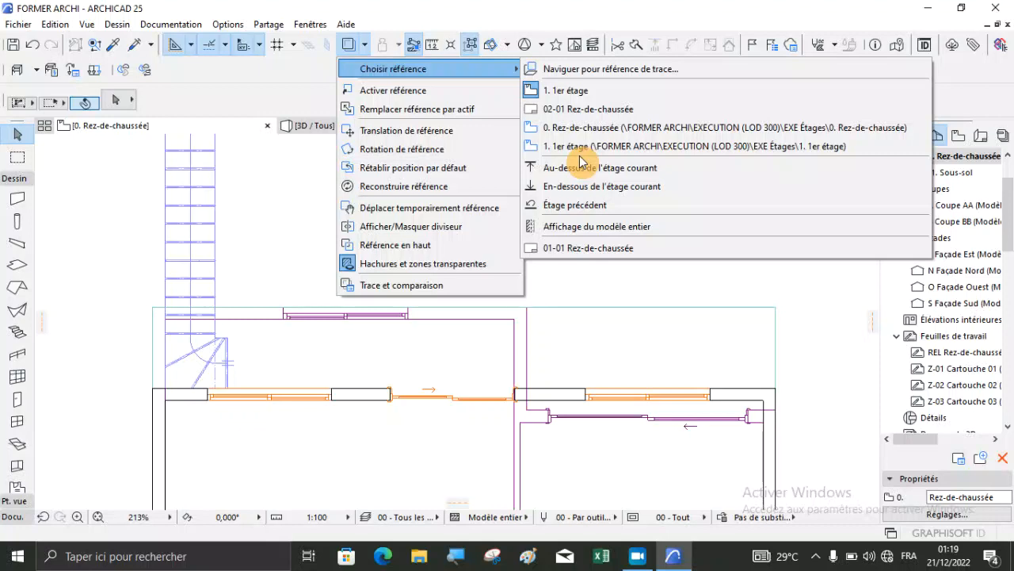
pyautogui.click(530, 92)
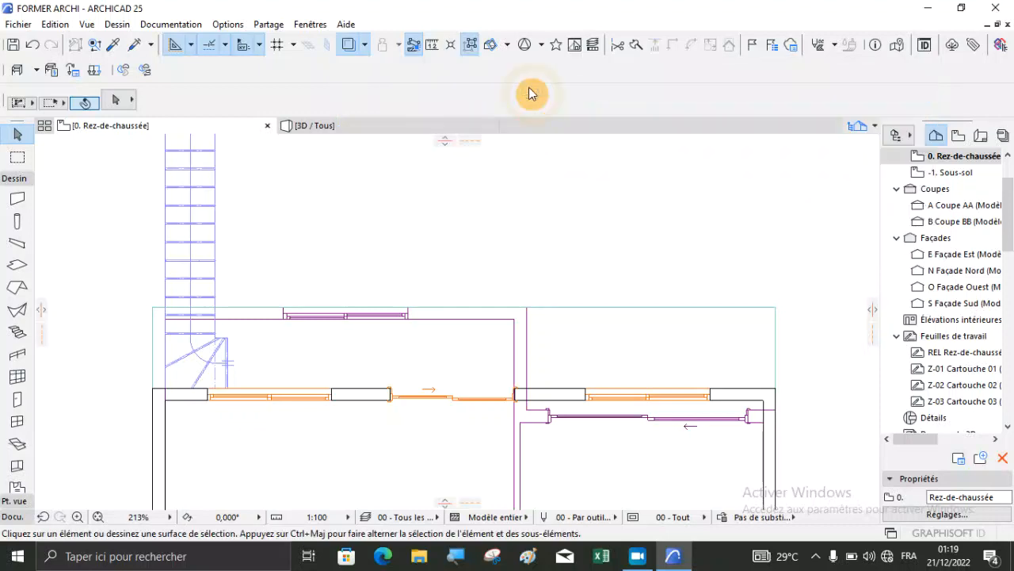
pyautogui.click(369, 47)
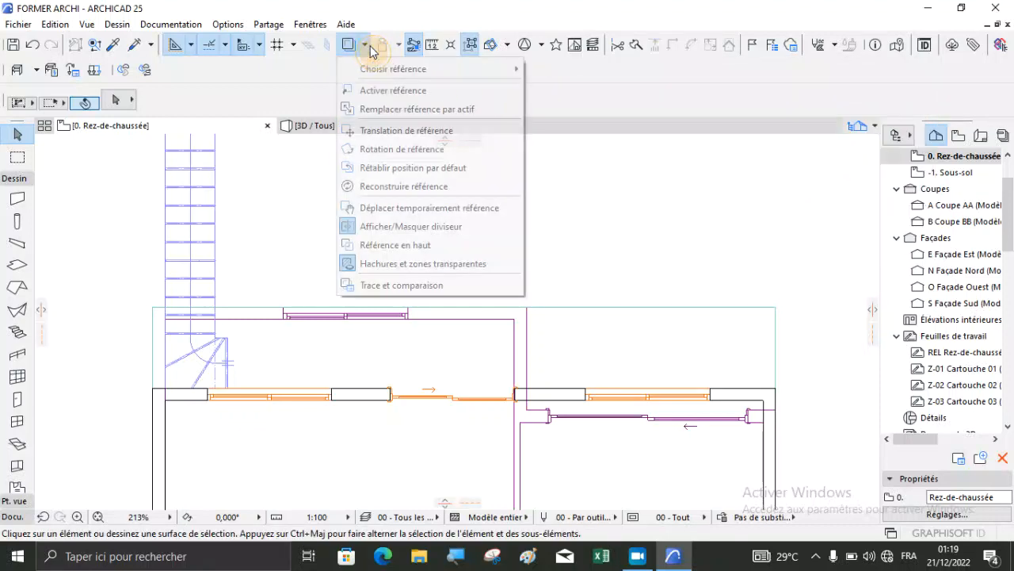
pyautogui.moveTo(411, 70)
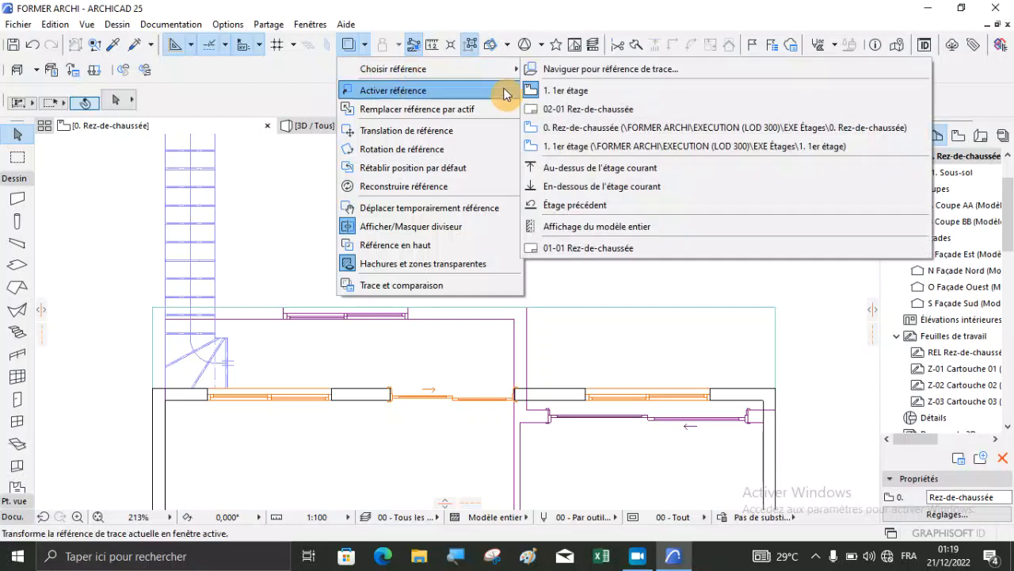
pyautogui.click(543, 187)
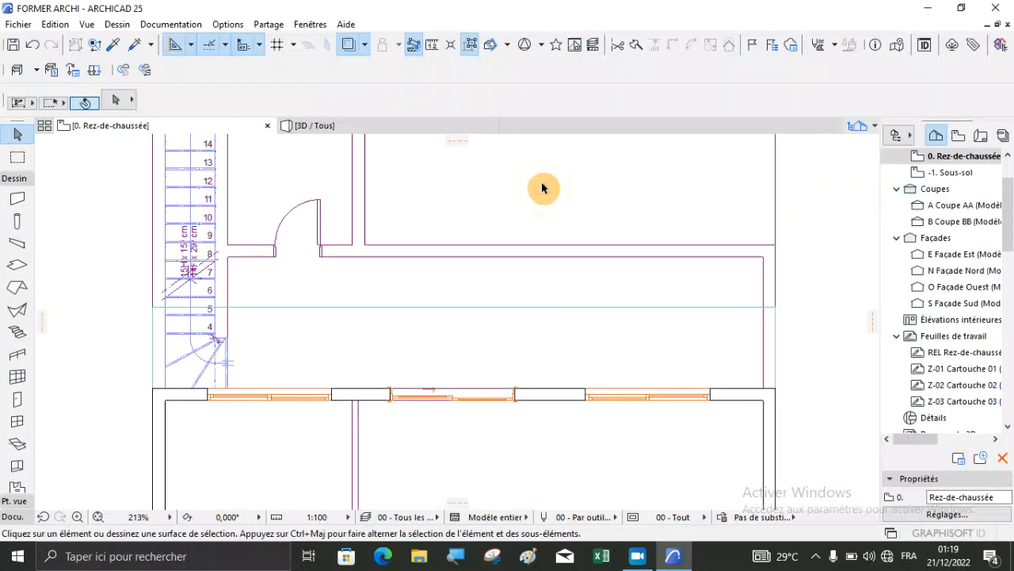
# Step: Offset the floor slab's rear edge outward to the outer face of the traced basement corridor wall
pyautogui.scroll(-4, 416, 314)
pyautogui.scroll(3, 443, 312)
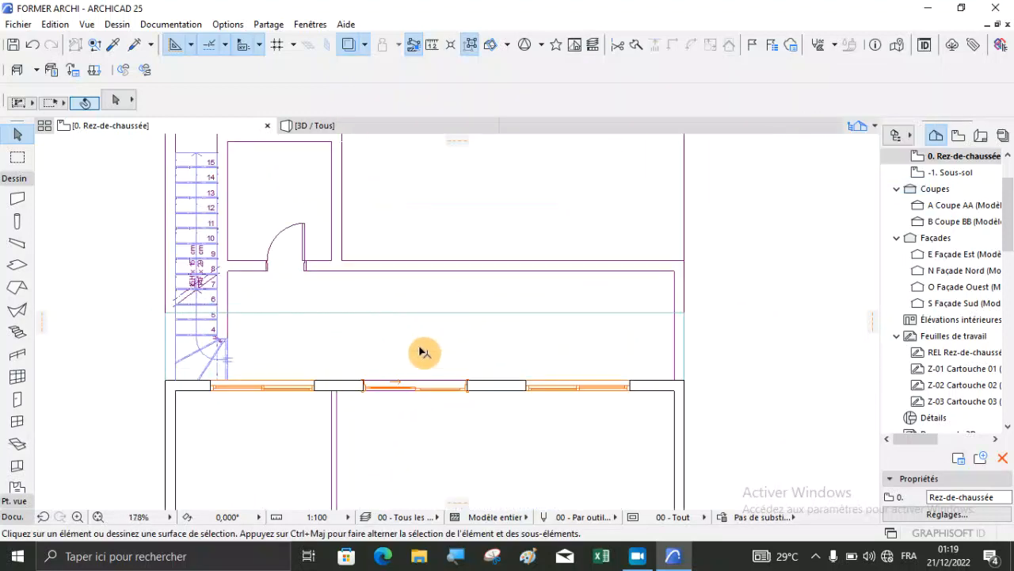
pyautogui.click(424, 353)
pyautogui.click(418, 312)
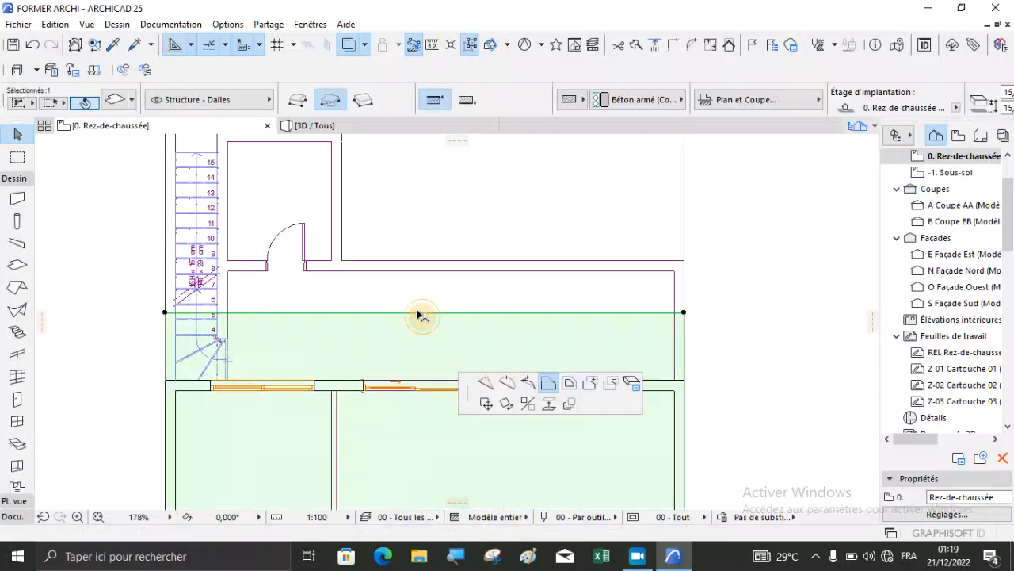
pyautogui.click(419, 264)
pyautogui.scroll(-3, 437, 265)
pyautogui.click(602, 297)
pyautogui.scroll(3, 393, 273)
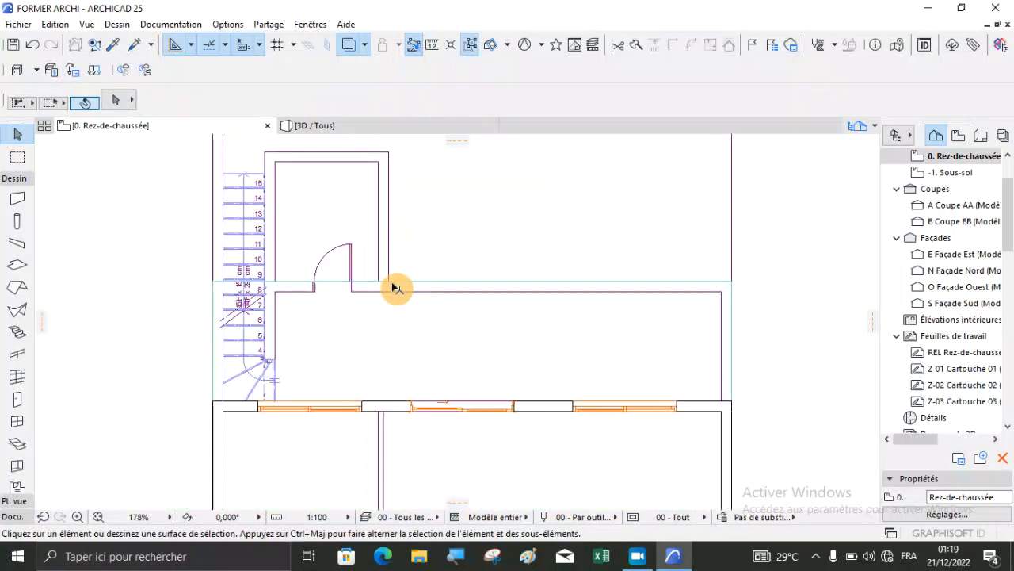
# Step: Insert a node on the slab's rear edge at the outer corner where the traced small room's side wall meets it
pyautogui.scroll(4, 401, 283)
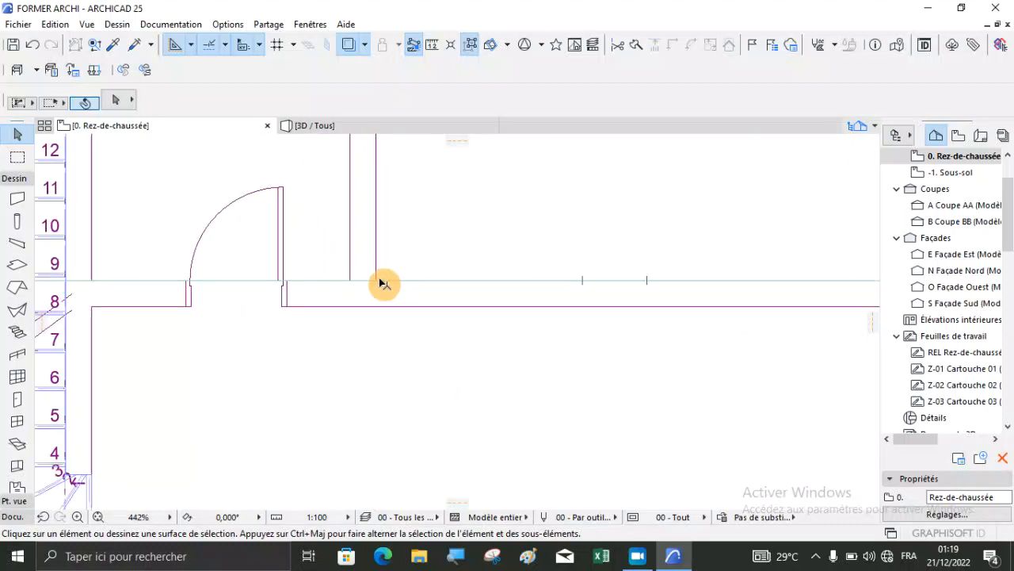
pyautogui.scroll(-3, 384, 340)
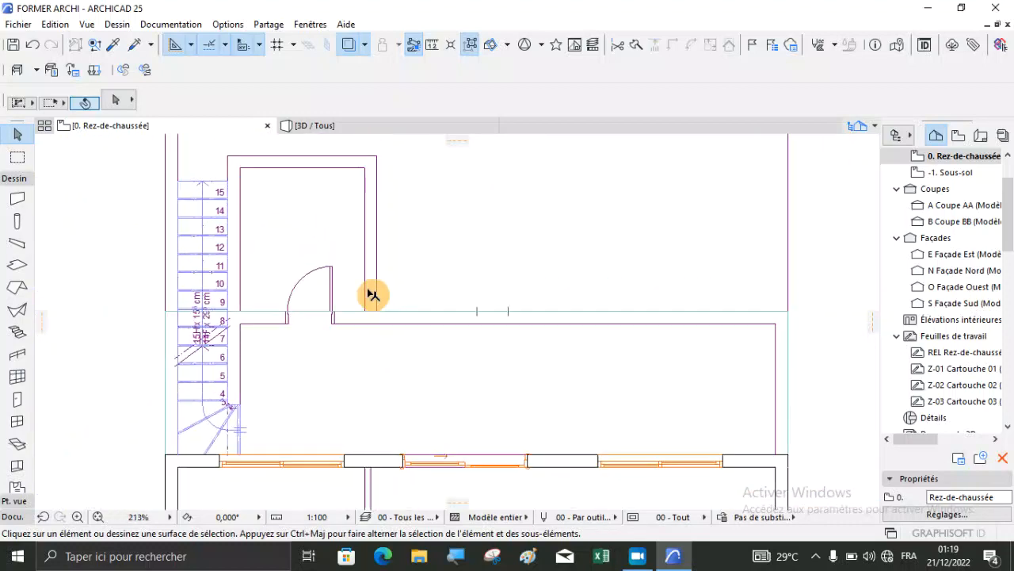
pyautogui.scroll(5, 396, 323)
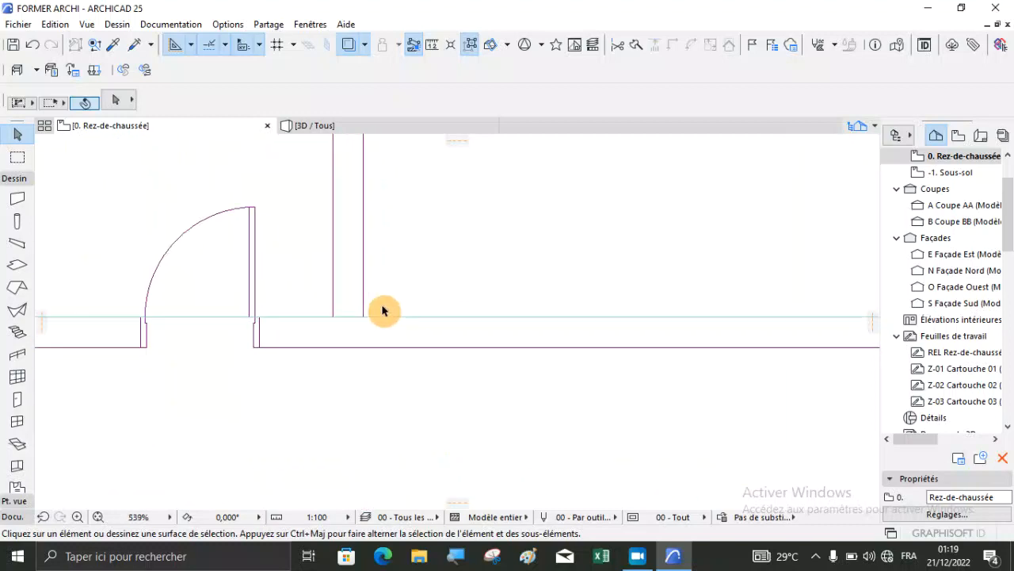
pyautogui.click(391, 322)
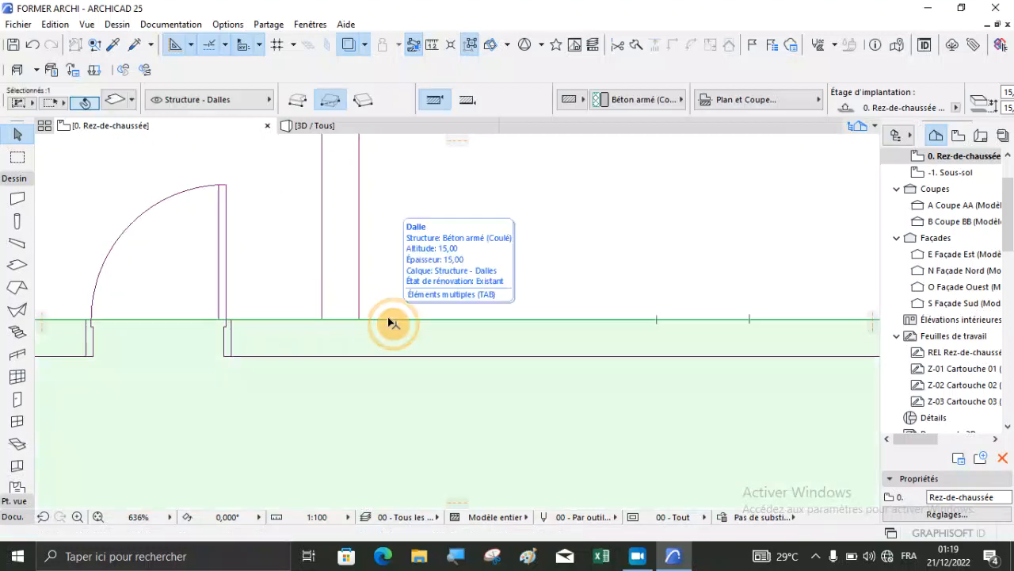
pyautogui.click(391, 321)
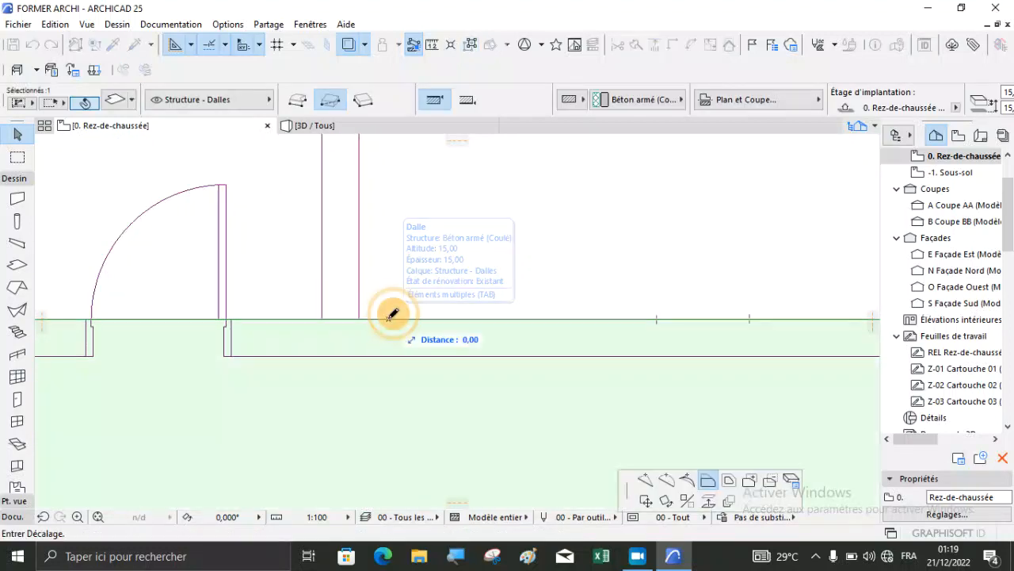
pyautogui.click(645, 483)
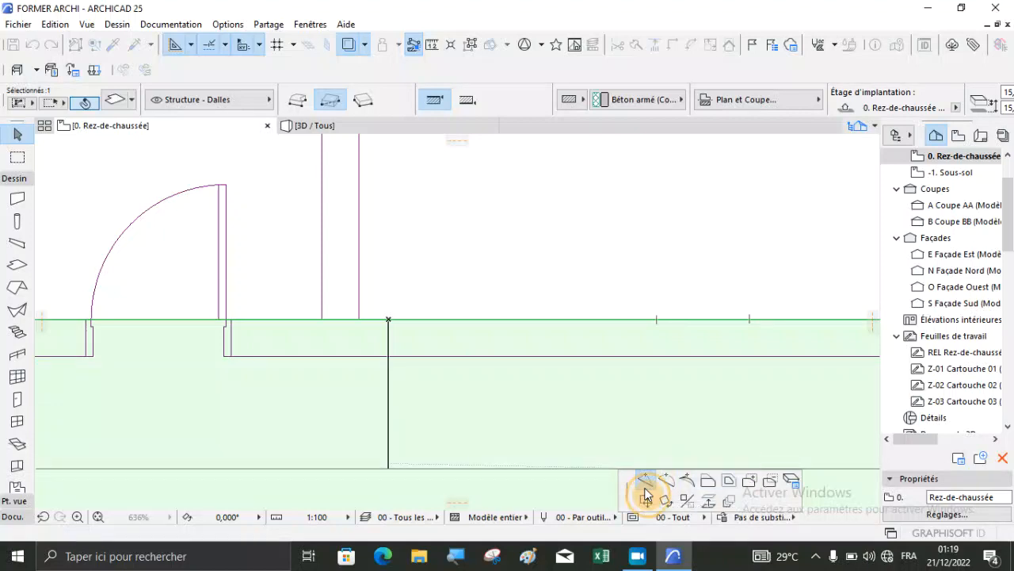
pyautogui.click(361, 314)
pyautogui.scroll(-3, 531, 396)
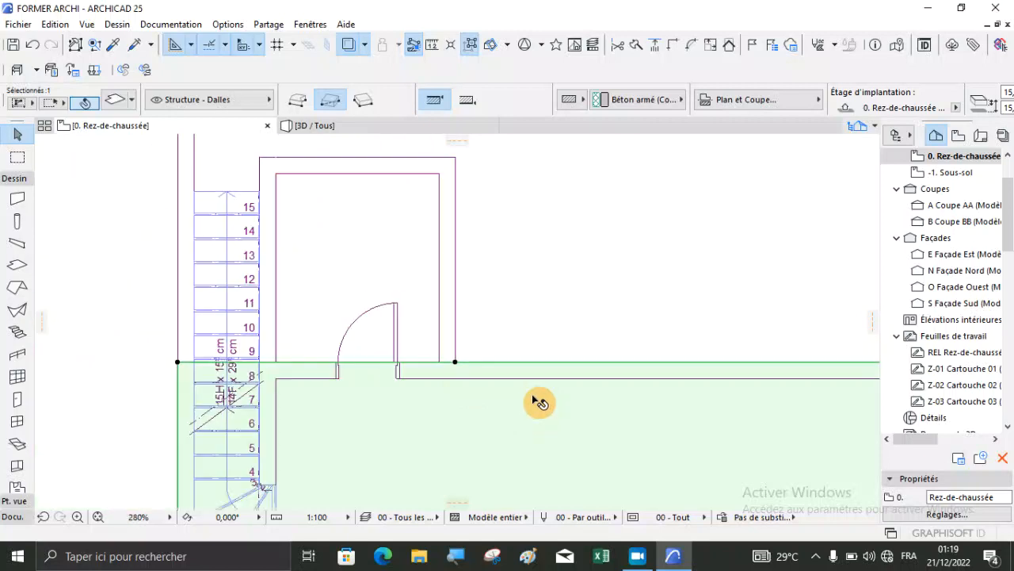
# Step: Offset the slab edge beside the stair outward to the rear face of the traced small room, covering the room and stair
pyautogui.click(332, 369)
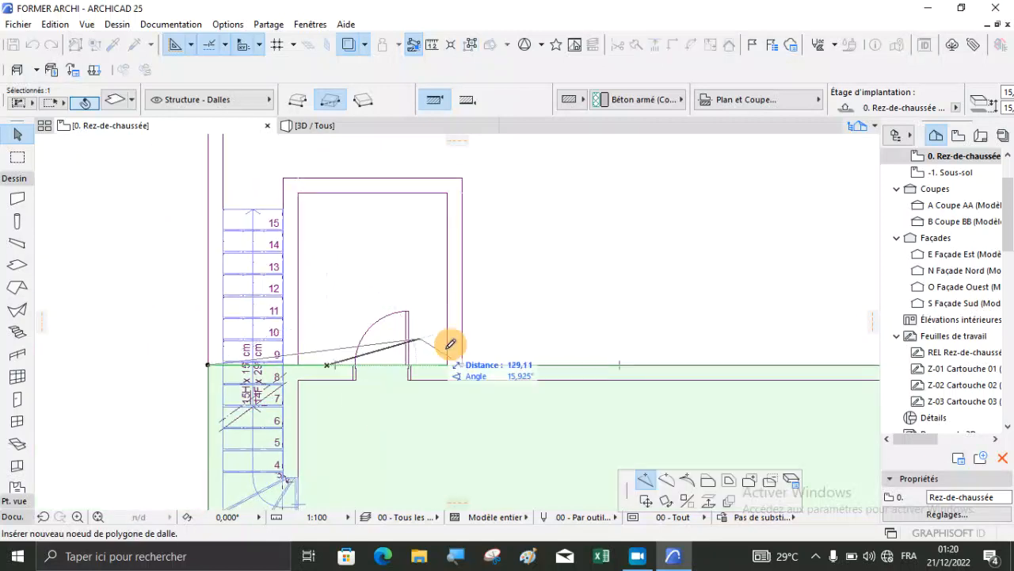
pyautogui.click(709, 486)
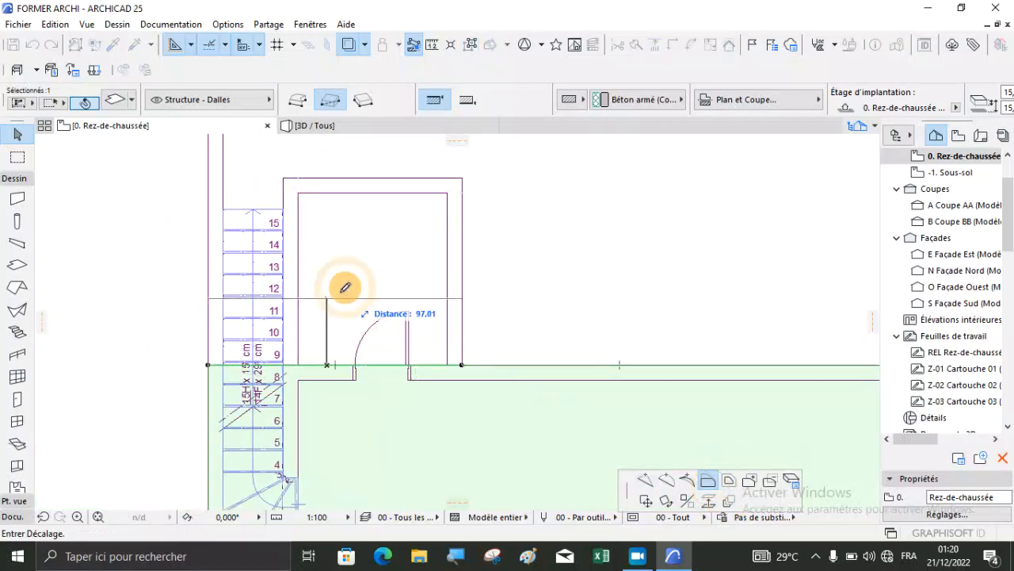
pyautogui.scroll(-3, 338, 293)
pyautogui.scroll(2, 315, 229)
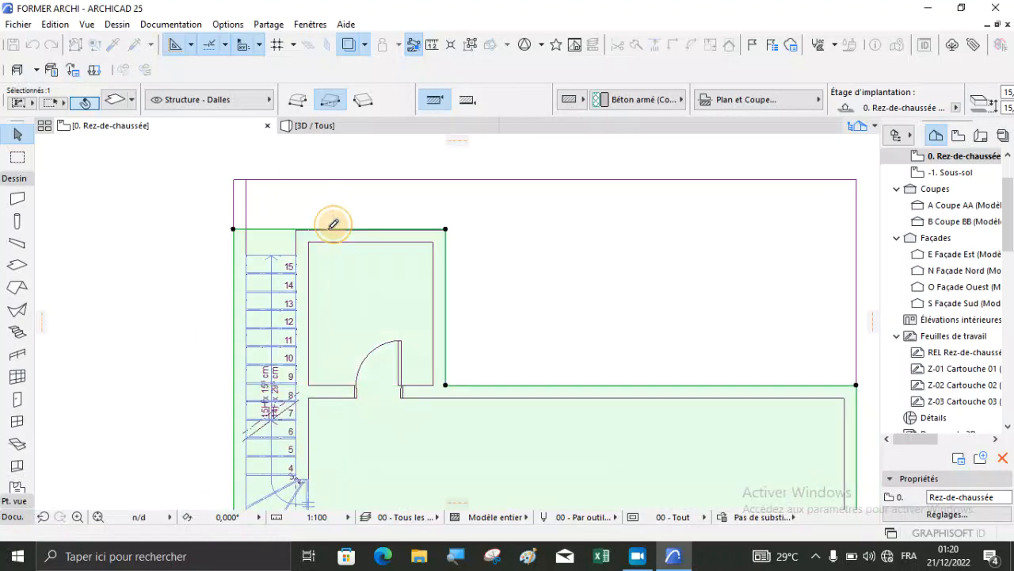
pyautogui.click(333, 224)
pyautogui.press('Escape')
# Step: Inspect the extended slab over the small rear room and exterior stair in the 3D view
pyautogui.click(319, 127)
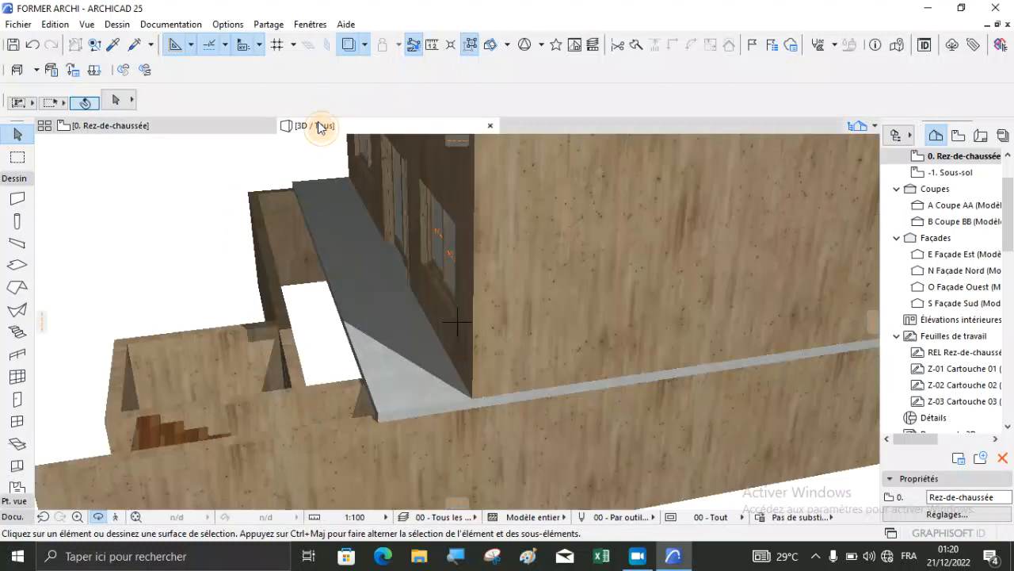
pyautogui.scroll(-2, 353, 232)
pyautogui.moveTo(353, 233); pyautogui.dragTo(527, 290)
pyautogui.moveTo(294, 413); pyautogui.dragTo(341, 415)
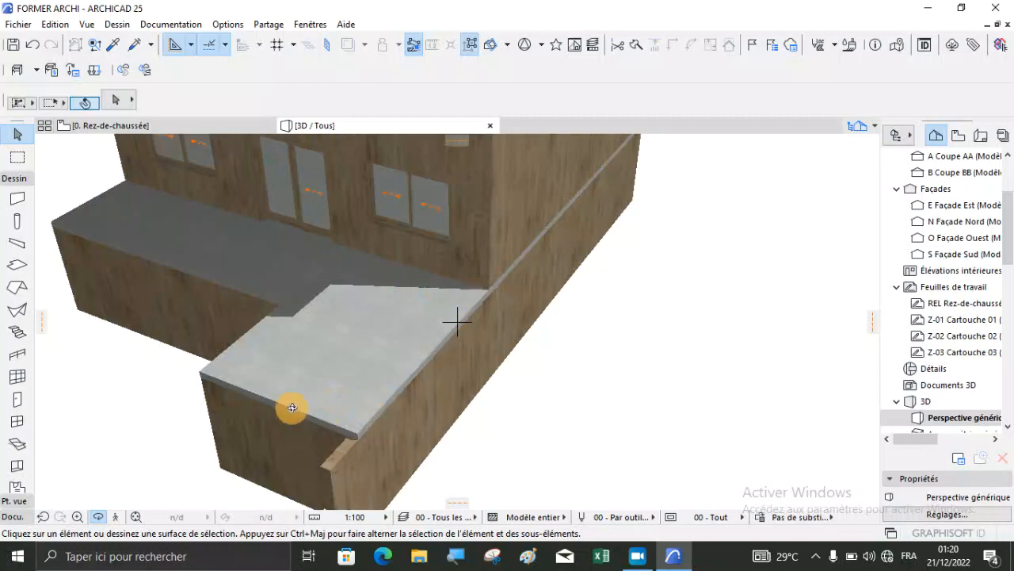
pyautogui.moveTo(395, 399); pyautogui.dragTo(340, 421)
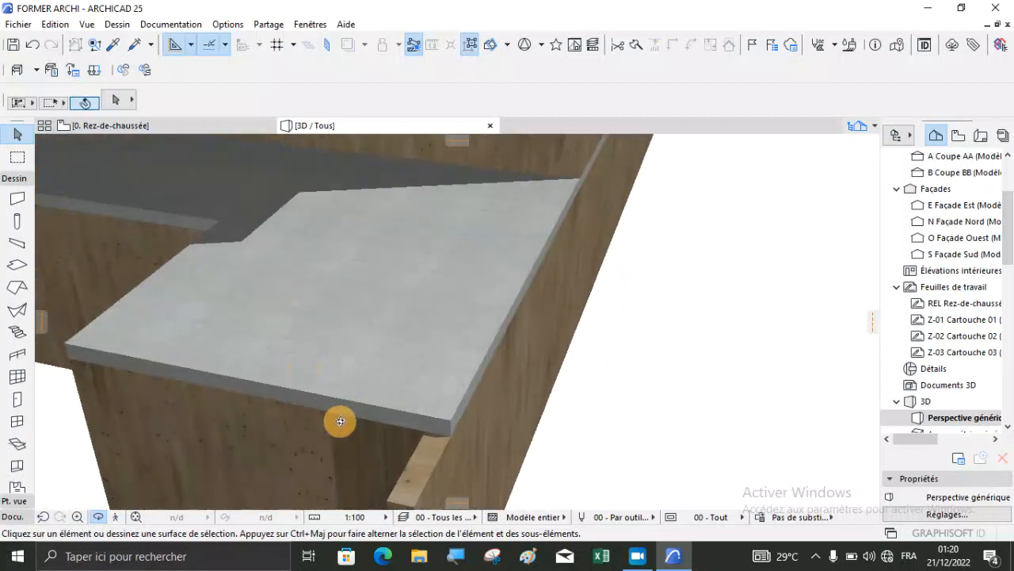
# Step: Select the slab on the Rez-de-chaussée plan and examine the outline of the traced basement stair beneath it
pyautogui.click(157, 128)
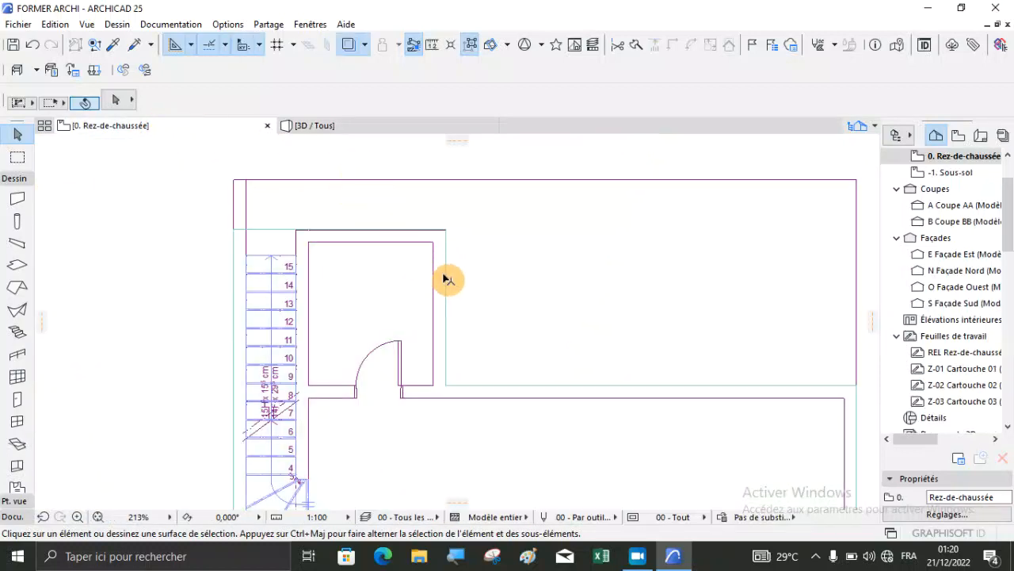
pyautogui.scroll(-3, 297, 237)
pyautogui.scroll(3, 324, 294)
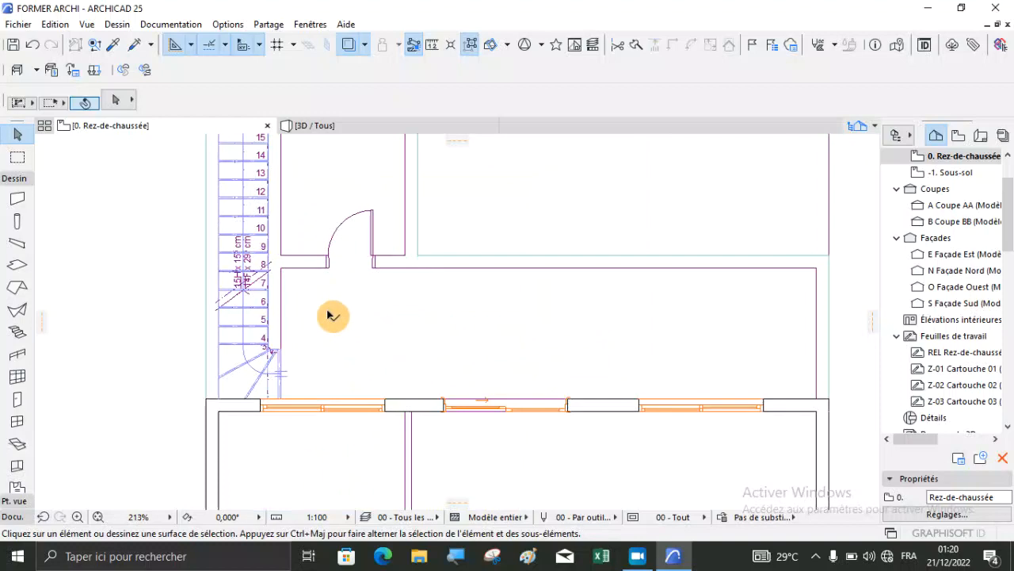
pyautogui.click(335, 317)
pyautogui.scroll(-3, 284, 302)
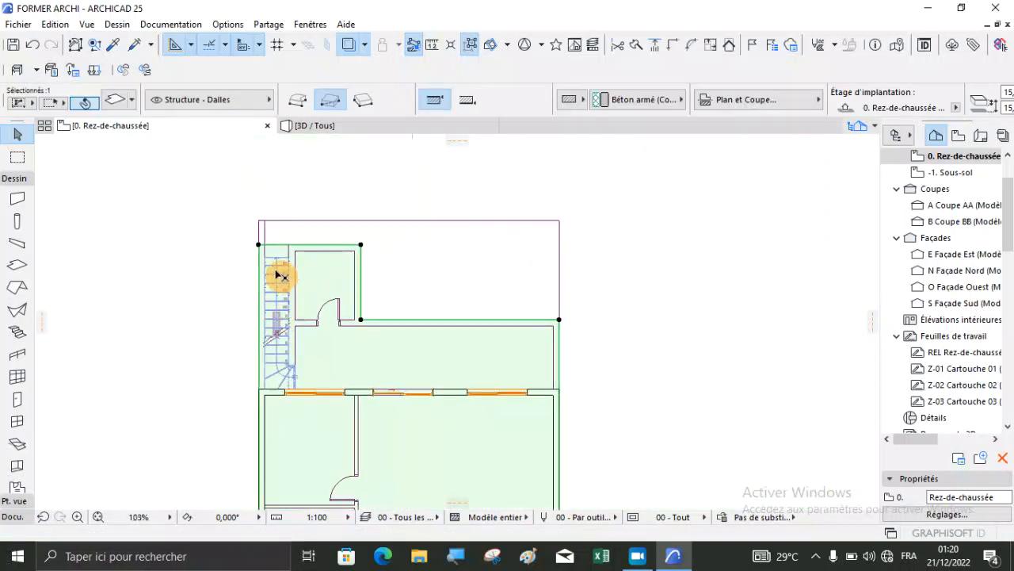
pyautogui.scroll(3, 281, 275)
pyautogui.click(635, 554)
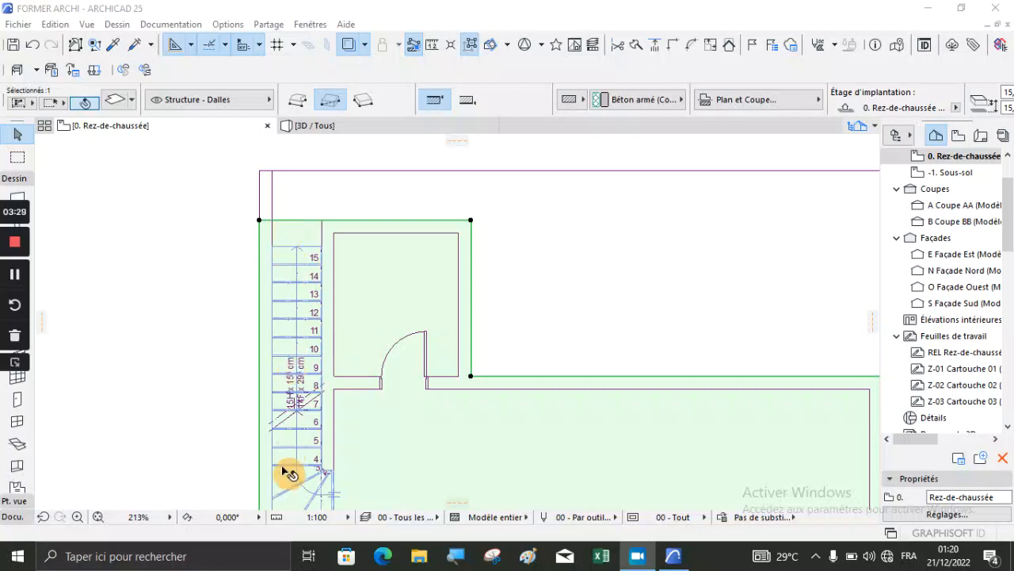
pyautogui.scroll(-2, 309, 367)
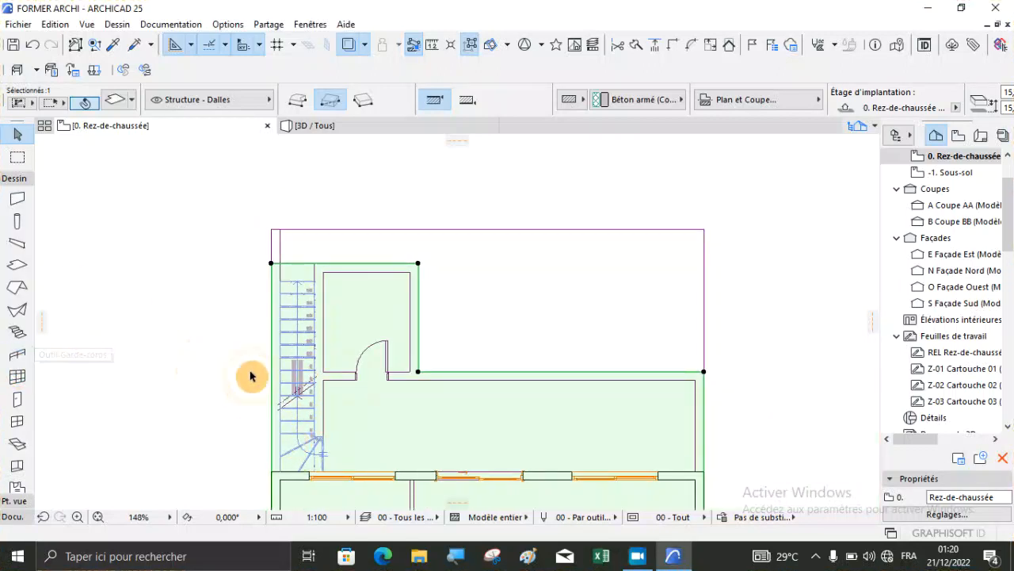
pyautogui.scroll(5, 276, 342)
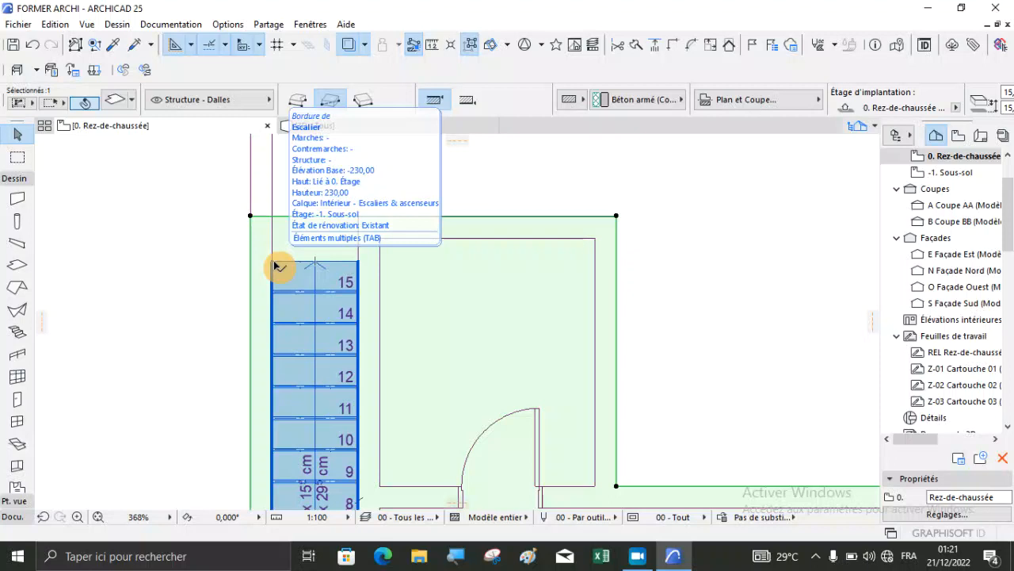
pyautogui.scroll(-3, 242, 186)
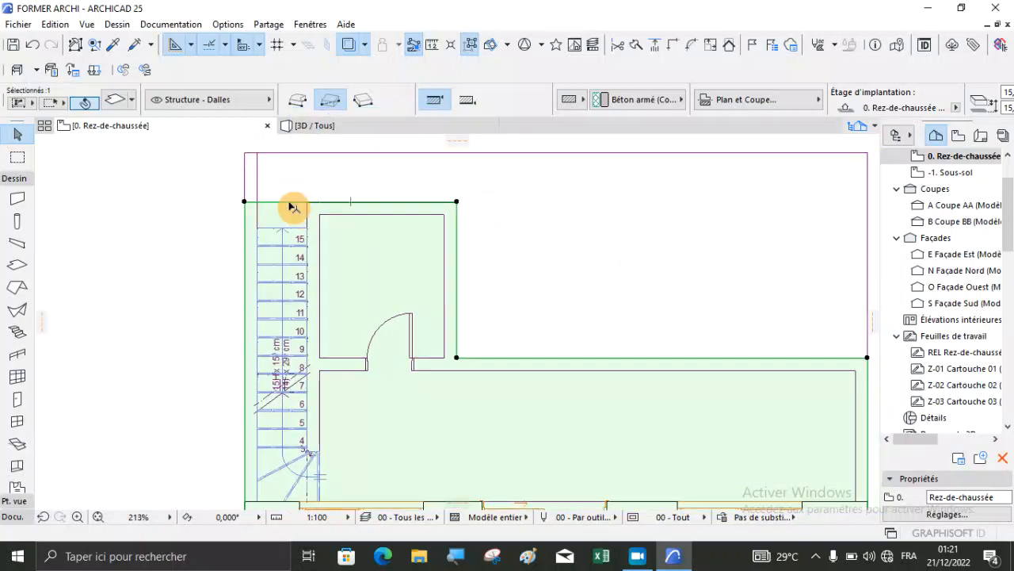
# Step: Start a slab opening from the outer corner of the stair's top step, using the polygonal geometry method
pyautogui.click(290, 202)
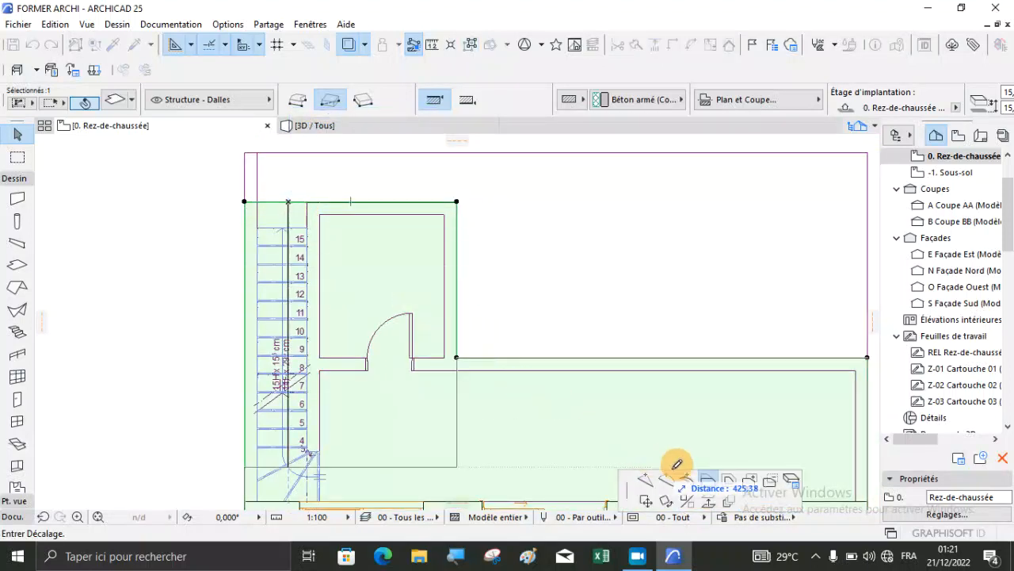
pyautogui.click(770, 483)
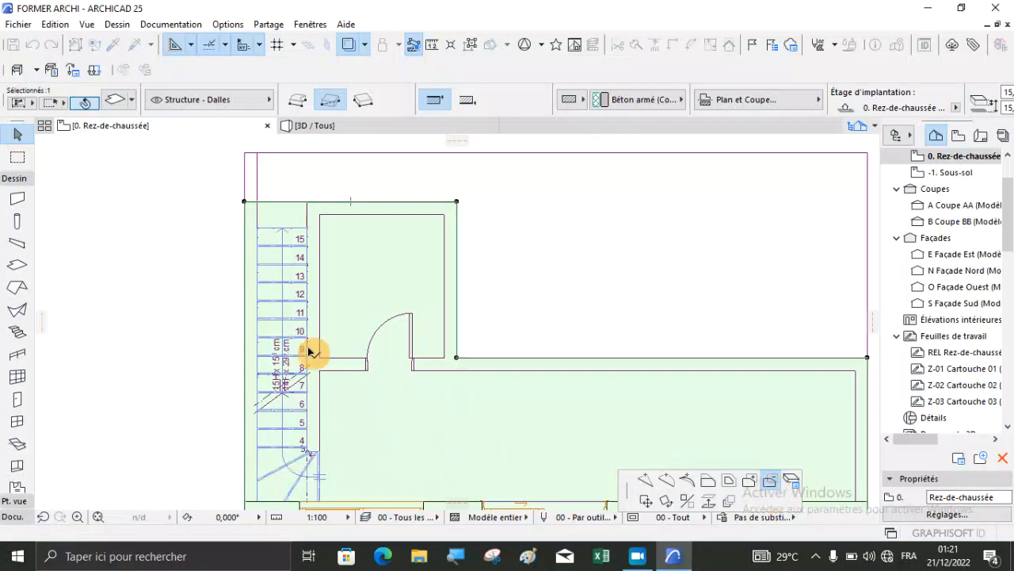
pyautogui.scroll(5, 261, 249)
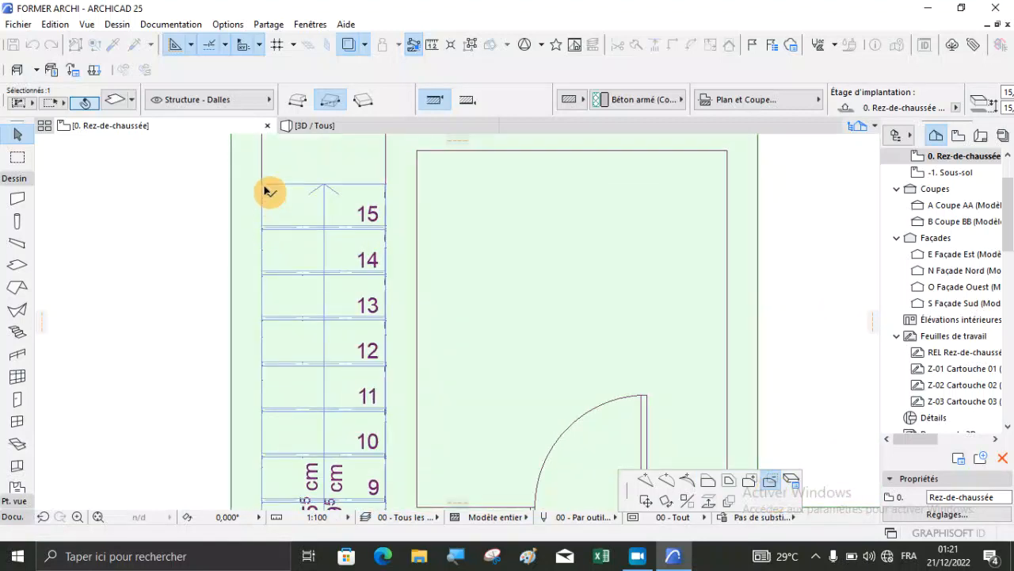
pyautogui.click(300, 103)
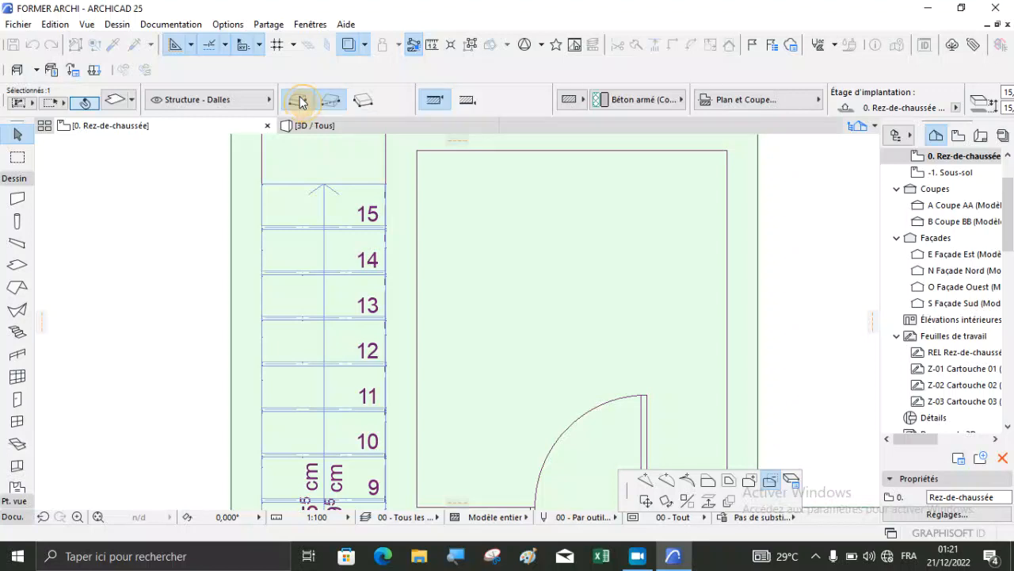
pyautogui.click(331, 101)
pyautogui.click(270, 185)
pyautogui.scroll(-4, 301, 174)
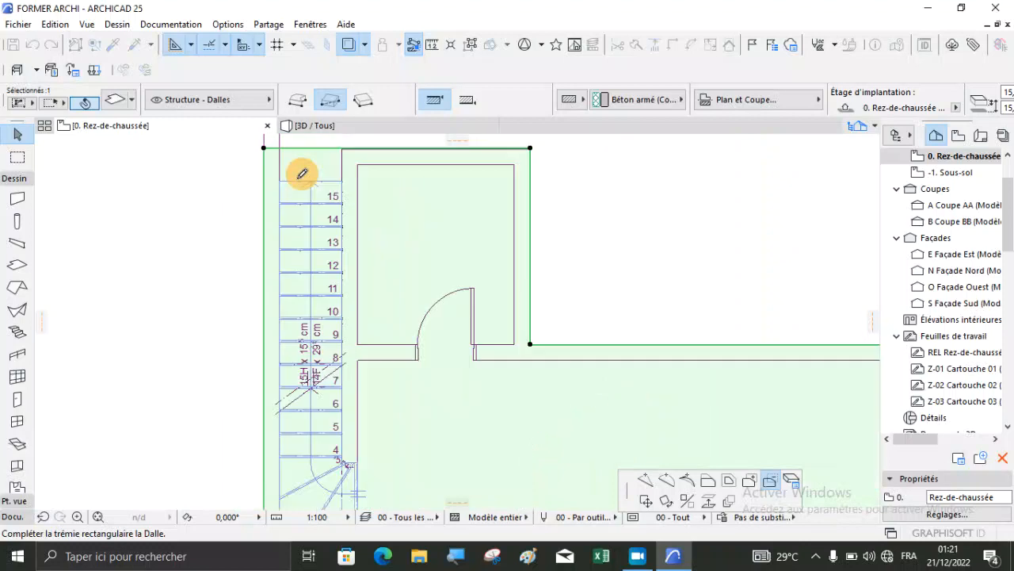
pyautogui.scroll(3, 334, 410)
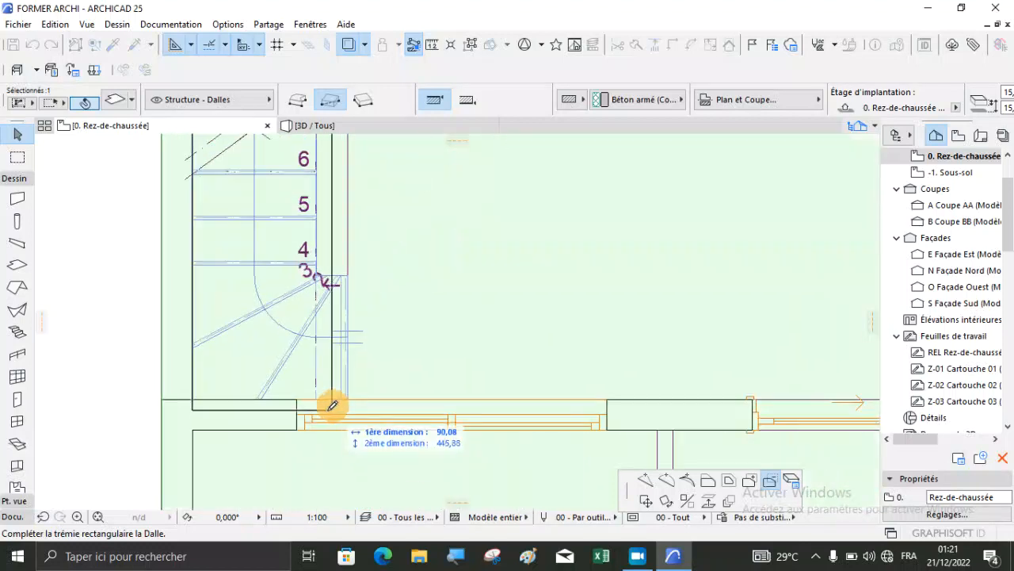
pyautogui.scroll(-3, 335, 410)
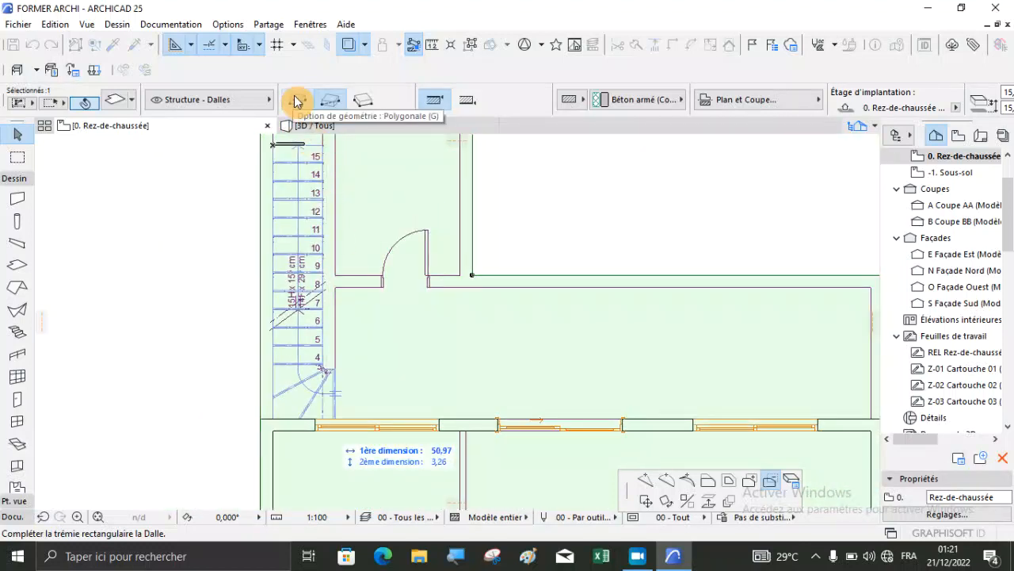
pyautogui.click(295, 101)
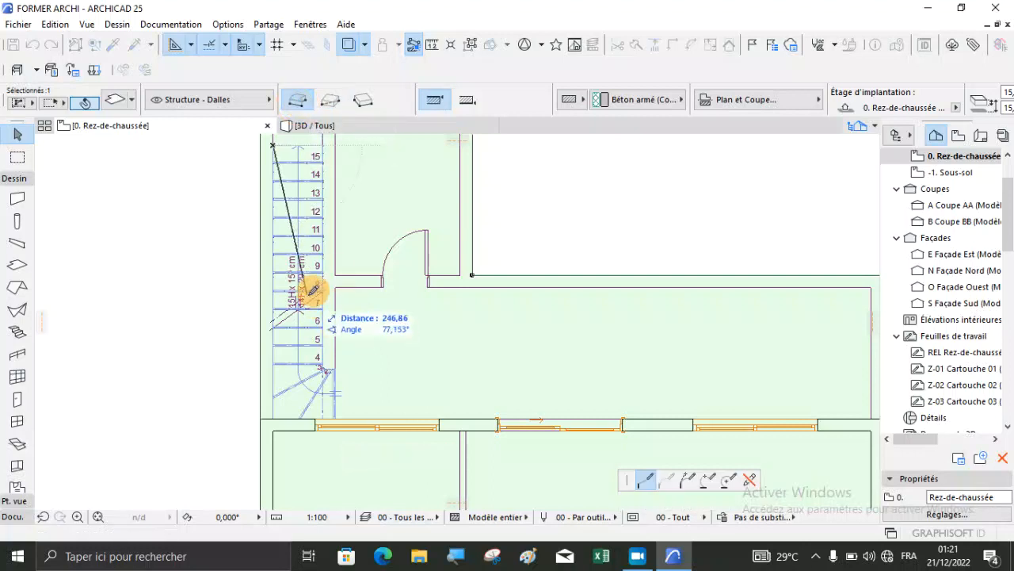
# Step: Trace the opening's outline down the stair's outer side, along the house wall, and around the first step to the inner winder corner
pyautogui.scroll(3, 279, 413)
pyautogui.click(274, 416)
pyautogui.scroll(2, 440, 409)
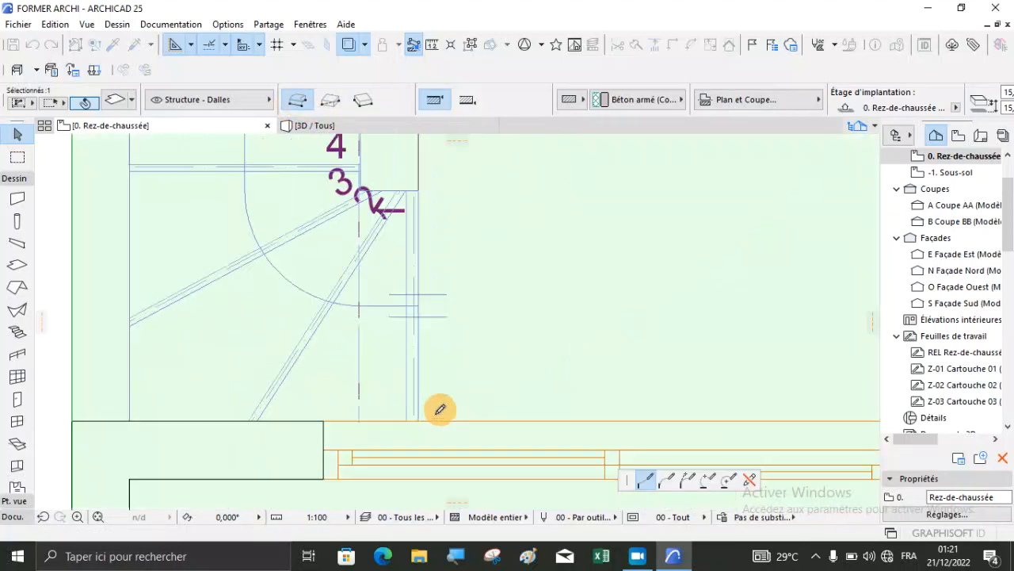
pyautogui.scroll(2, 440, 409)
pyautogui.click(416, 421)
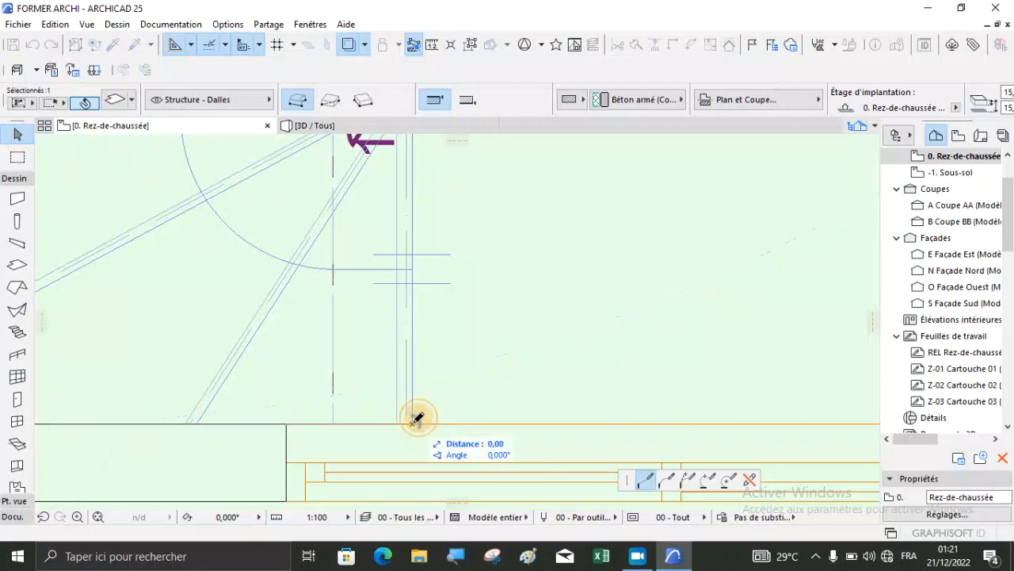
pyautogui.scroll(-3, 415, 422)
pyautogui.scroll(2, 418, 265)
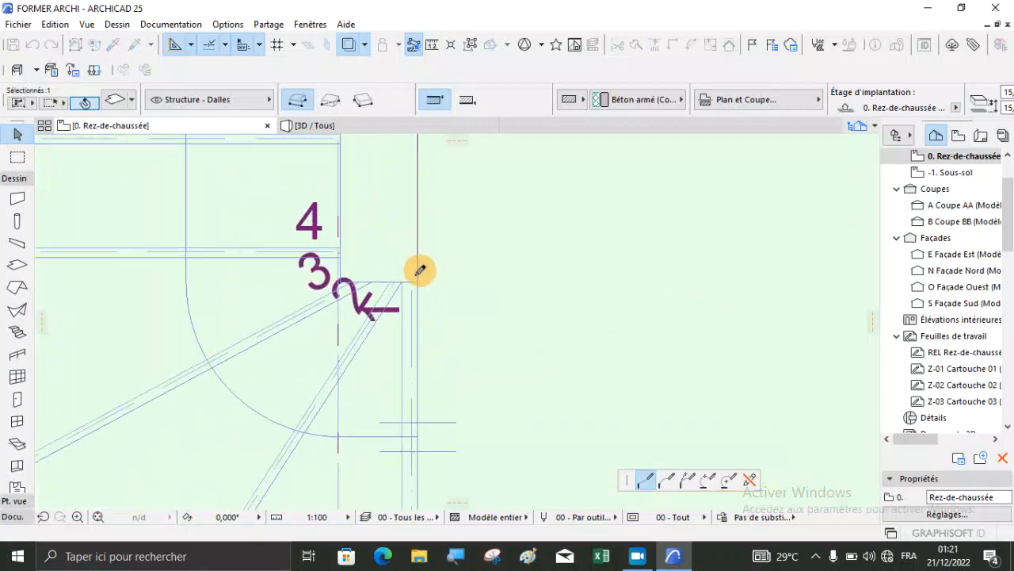
pyautogui.click(423, 279)
pyautogui.scroll(3, 335, 266)
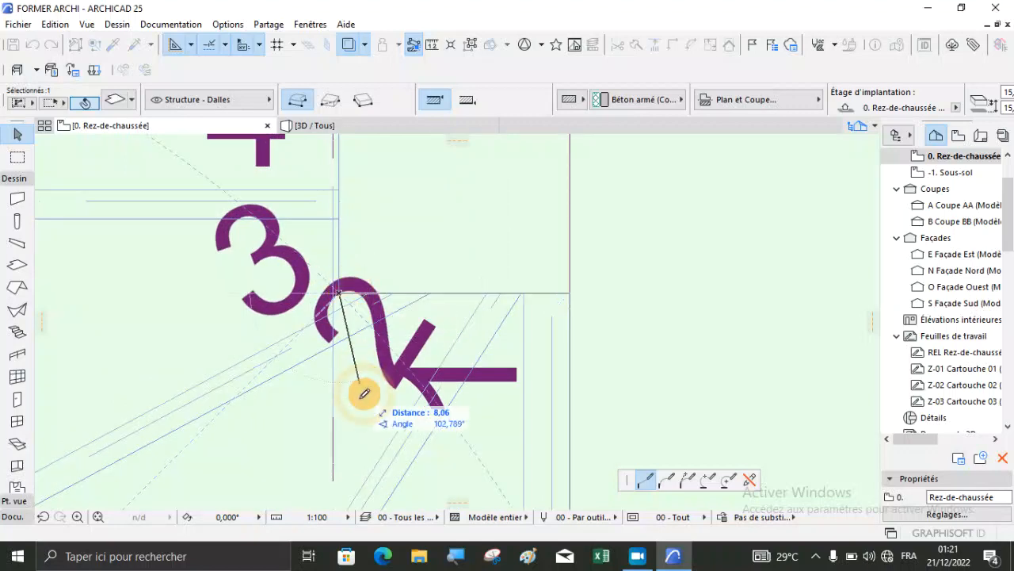
# Step: Complete the stair opening by tracing the stair's inner side and the end of step 15 back to the starting corner
pyautogui.scroll(-4, 362, 396)
pyautogui.scroll(-3, 352, 193)
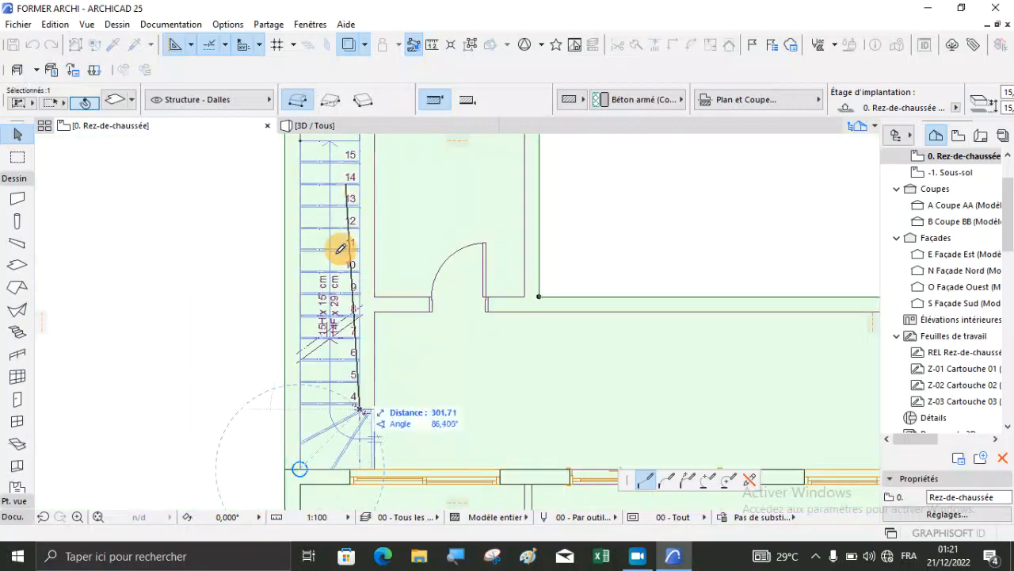
pyautogui.scroll(4, 339, 209)
pyautogui.scroll(3, 358, 188)
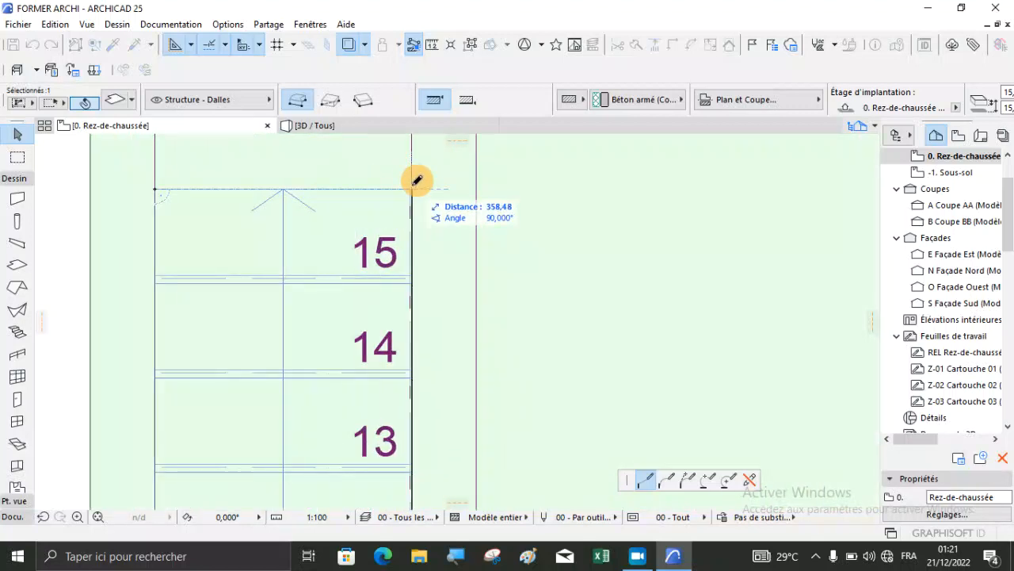
pyautogui.click(412, 189)
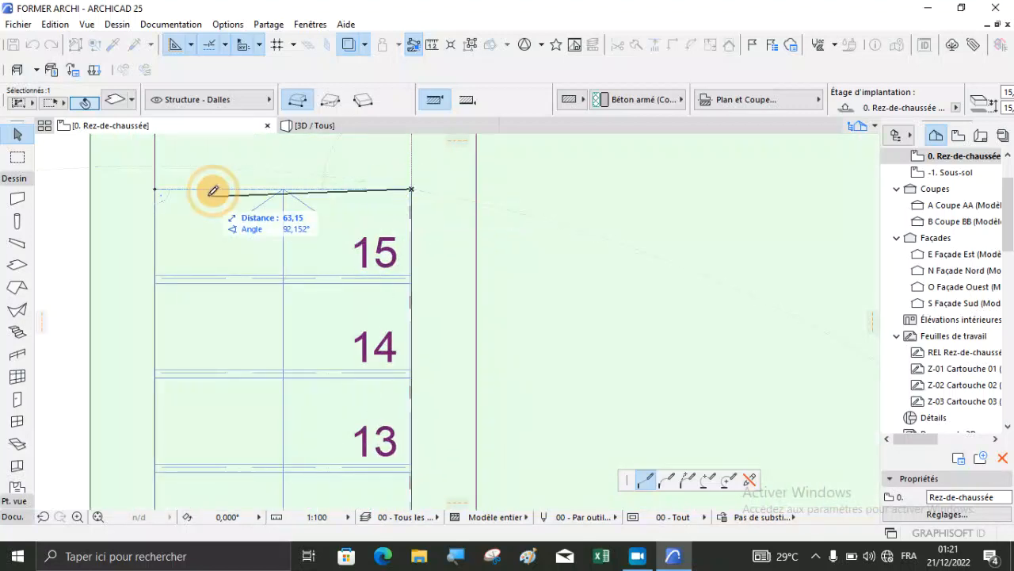
pyautogui.click(158, 187)
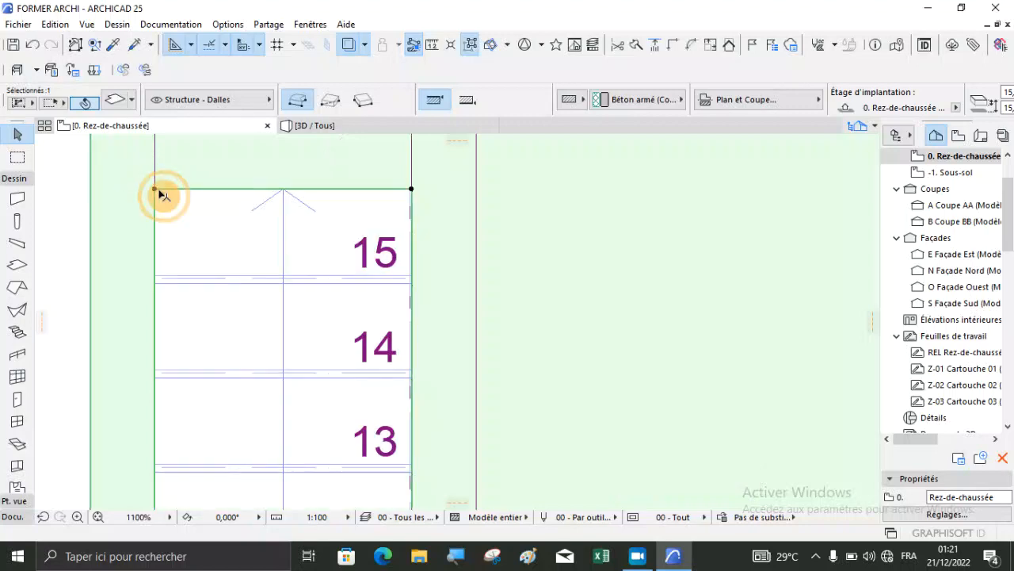
# Step: Deselect the slab and inspect the stair opening in the 3D view
pyautogui.scroll(-4, 335, 186)
pyautogui.click(341, 131)
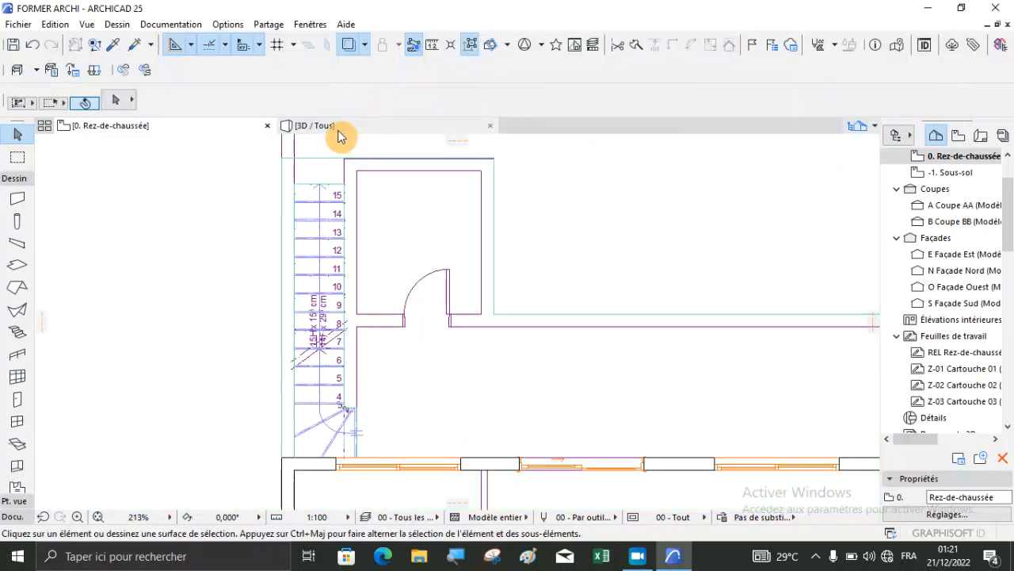
pyautogui.scroll(2, 379, 229)
pyautogui.keyDown('shift'); pyautogui.moveTo(380, 234); pyautogui.dragTo(462, 337, button='middle'); pyautogui.keyUp('shift')
pyautogui.keyDown('shift'); pyautogui.moveTo(451, 385); pyautogui.dragTo(460, 324, button='middle'); pyautogui.keyUp('shift')
# Step: Examine the empty area in front of the house on the Rez-de-chaussée plan and on the -1. Sous-sol plan
pyautogui.click(106, 125)
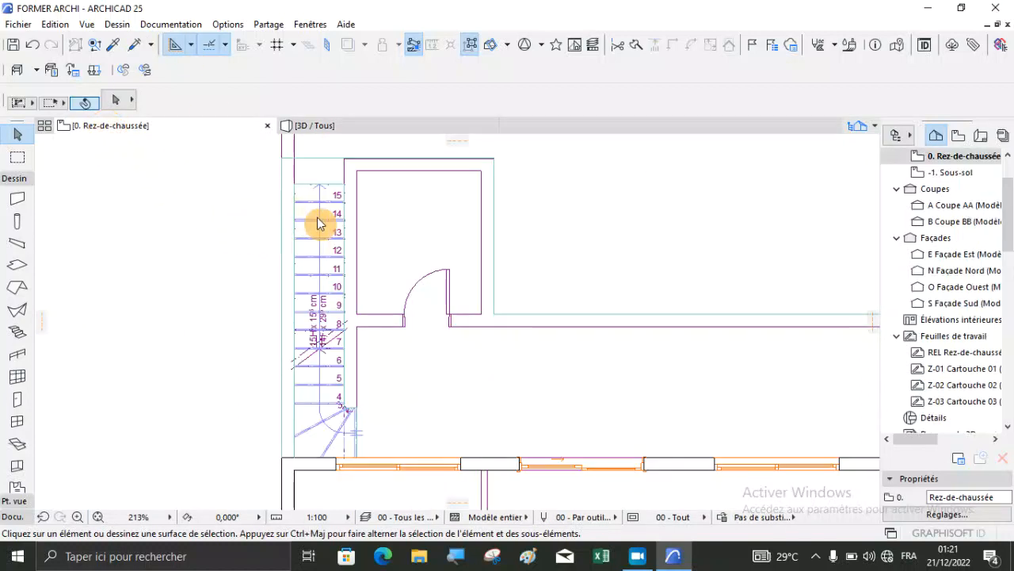
pyautogui.scroll(-6, 324, 219)
pyautogui.scroll(3, 306, 401)
pyautogui.scroll(2, 305, 400)
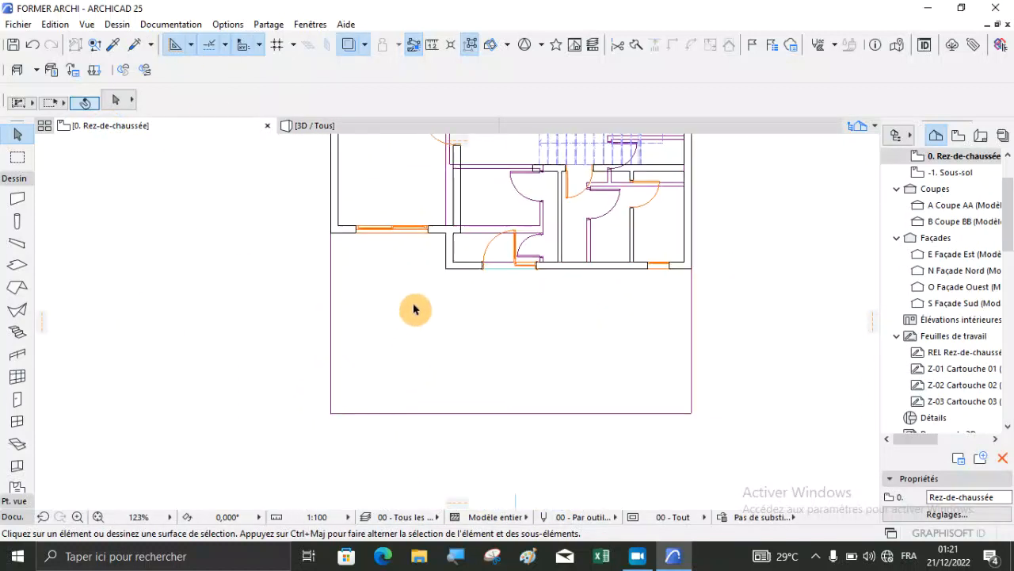
pyautogui.doubleClick(954, 177)
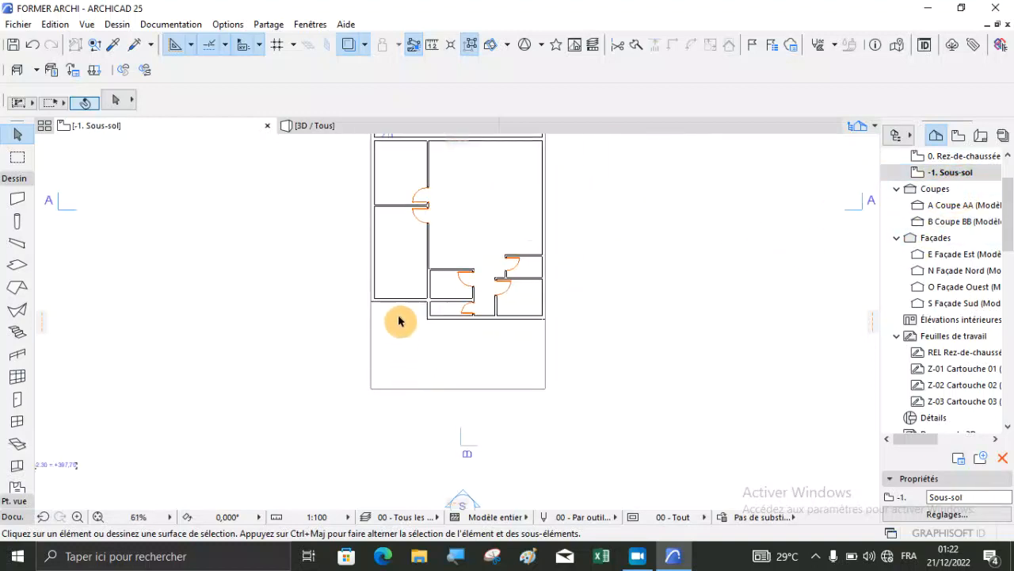
pyautogui.scroll(3, 392, 317)
pyautogui.scroll(-3, 340, 345)
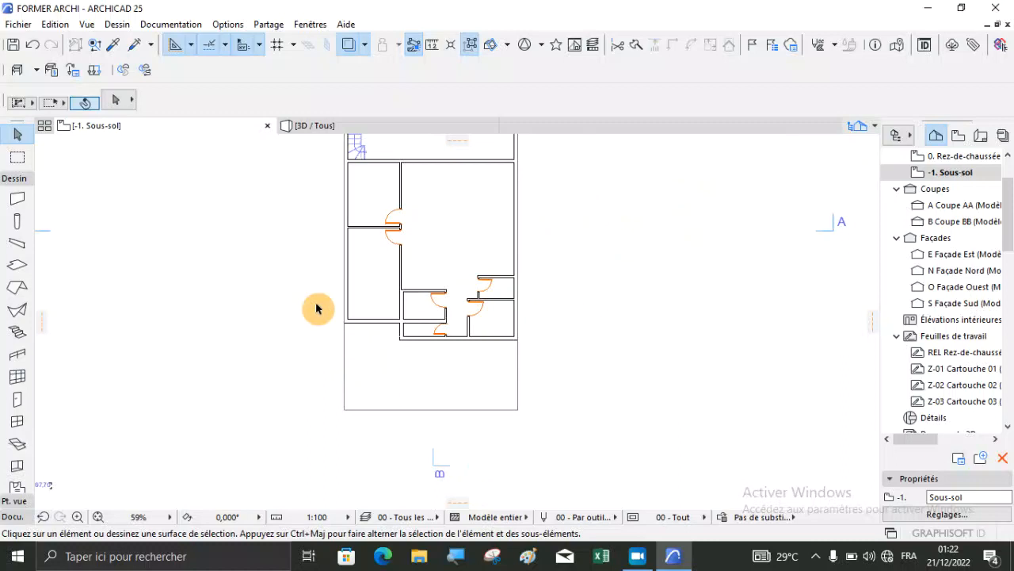
# Step: Inspect the recessed front corner of the house and the basement walls in the 3D view
pyautogui.click(315, 131)
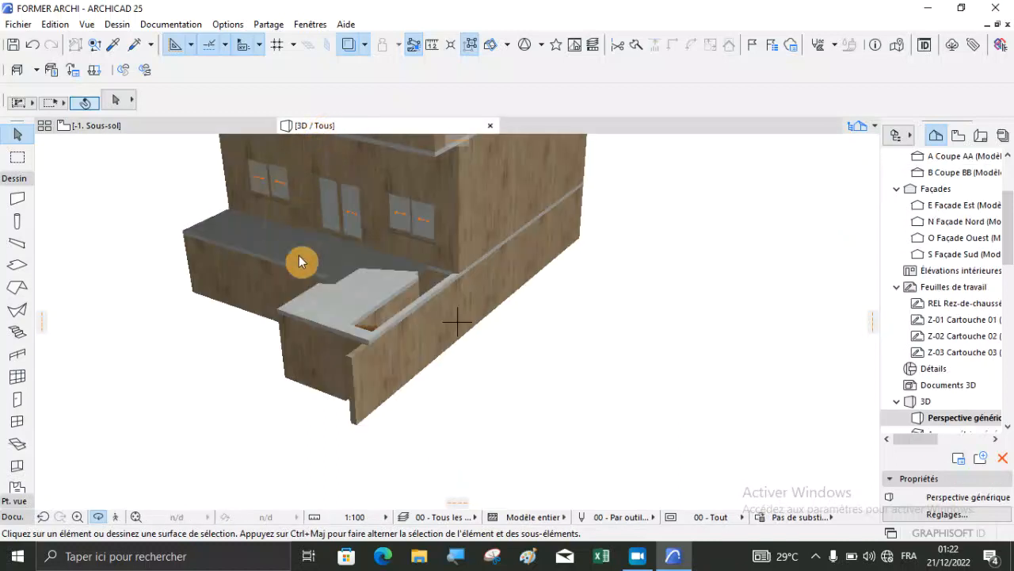
pyautogui.moveTo(302, 289); pyautogui.dragTo(720, 465)
pyautogui.scroll(5, 666, 435)
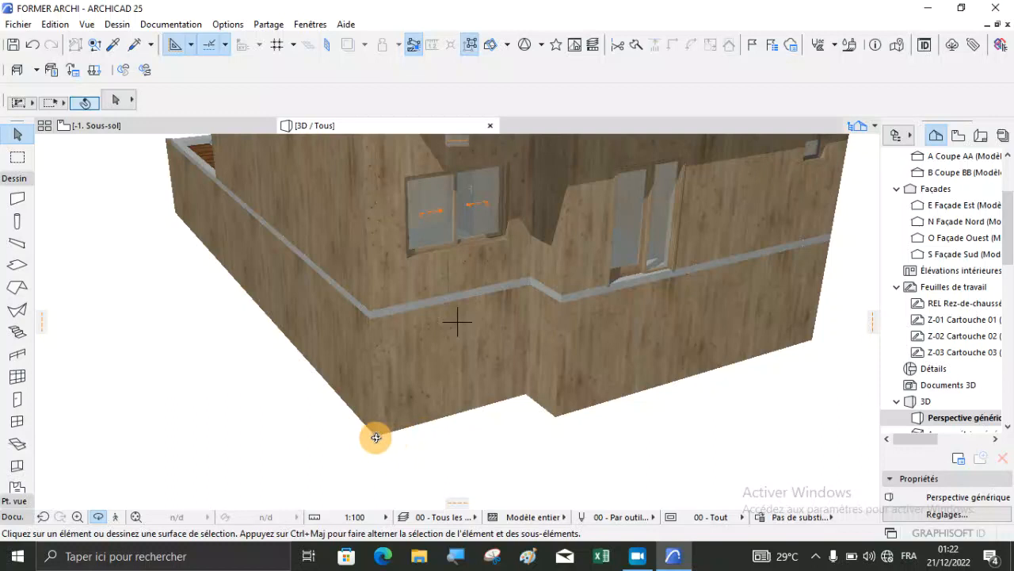
pyautogui.moveTo(421, 302); pyautogui.dragTo(627, 285)
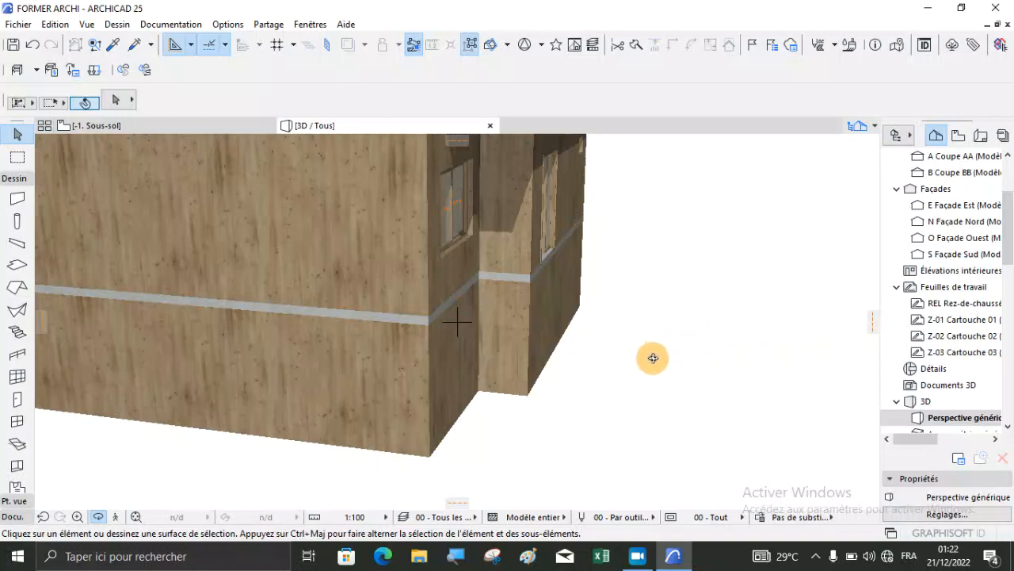
pyautogui.keyDown('shift'); pyautogui.moveTo(474, 267); pyautogui.dragTo(423, 336, button='middle'); pyautogui.keyUp('shift')
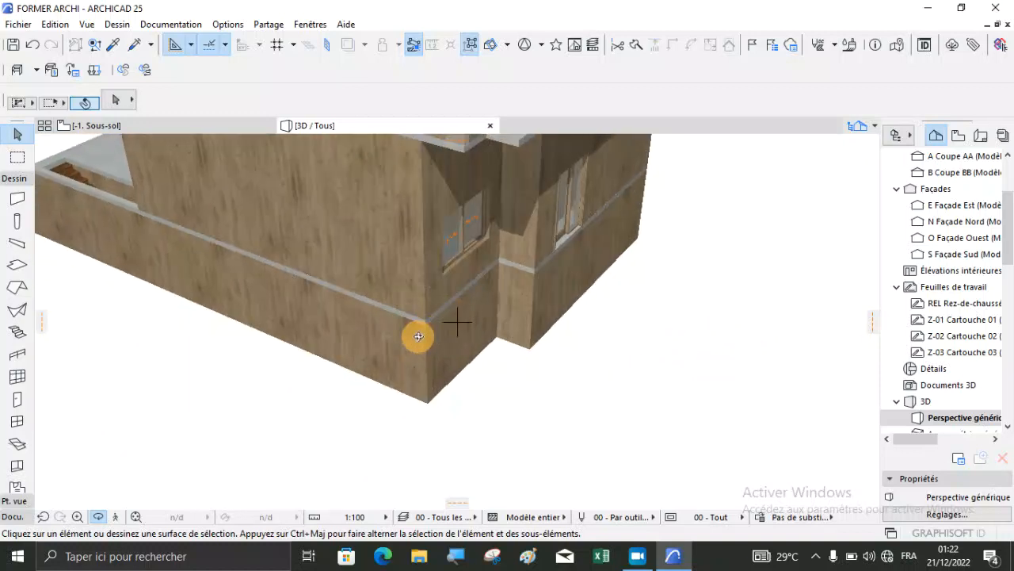
pyautogui.scroll(2, 419, 336)
# Step: Return to the -1. Sous-sol plan and open the default settings of the Object tool
pyautogui.moveTo(112, 132)
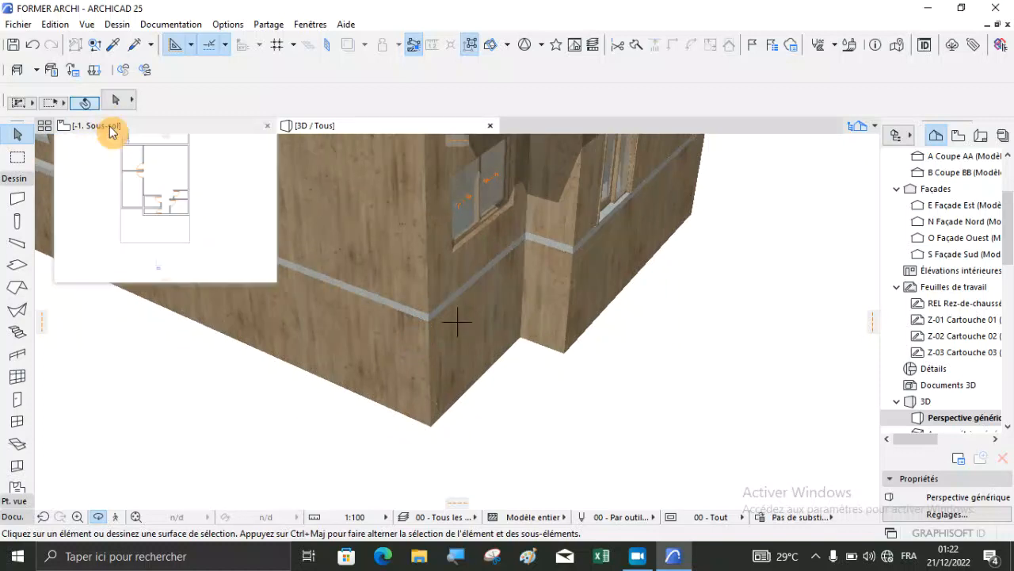
pyautogui.click(111, 129)
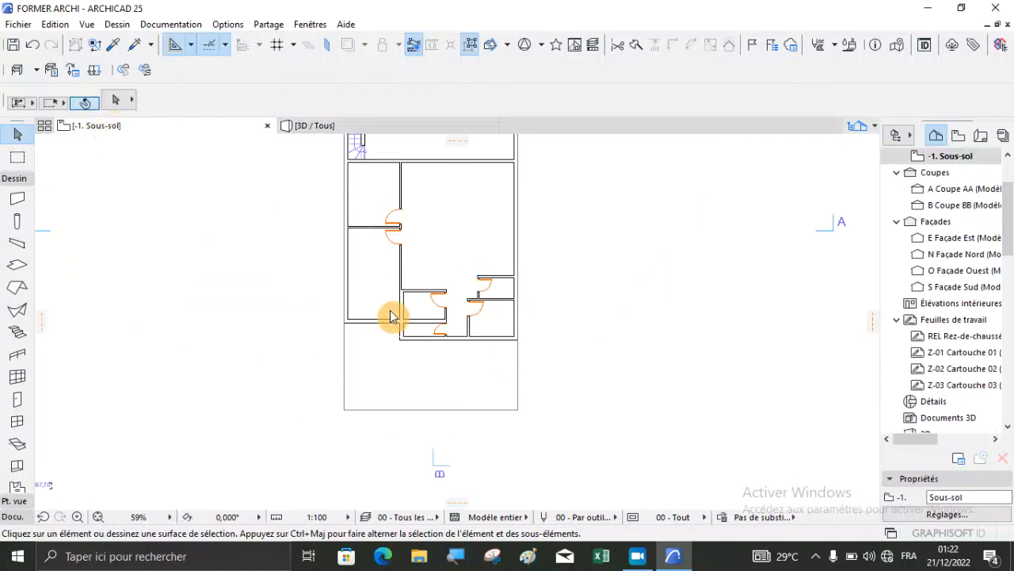
pyautogui.scroll(-4, 14, 404)
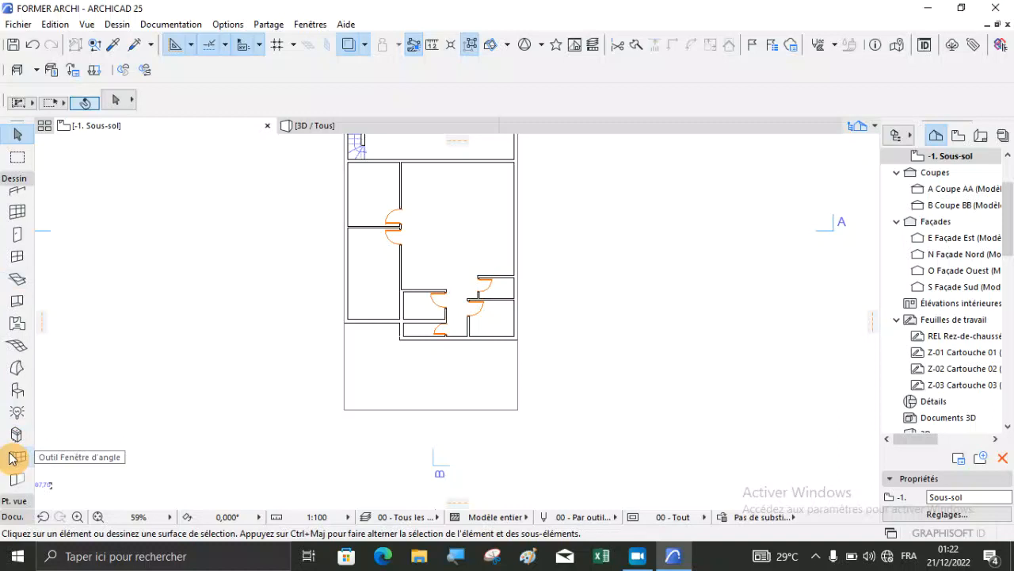
pyautogui.click(14, 392)
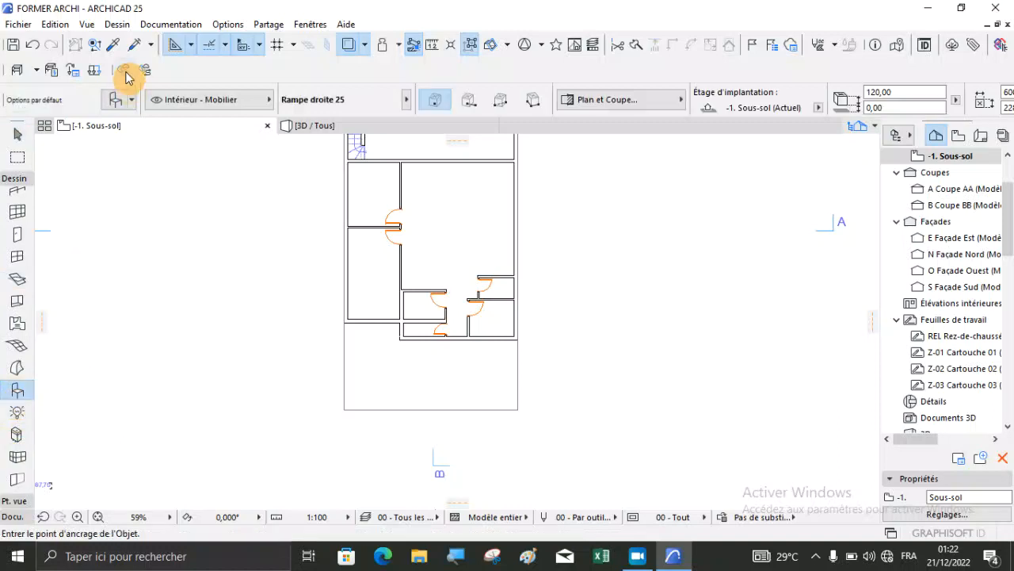
pyautogui.click(113, 113)
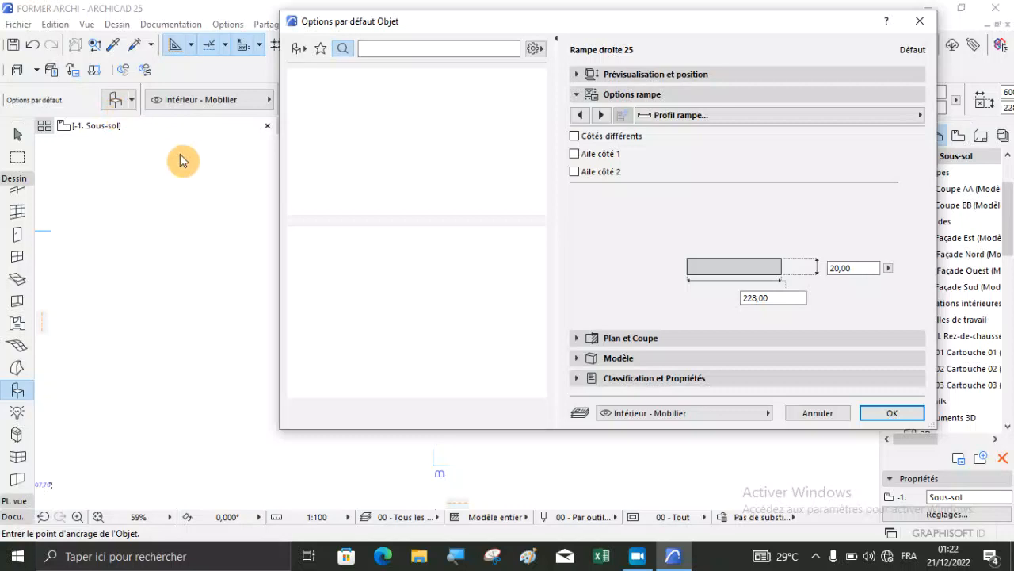
# Step: Browse the linked object library folders and search the library for "rampe"
pyautogui.click(300, 51)
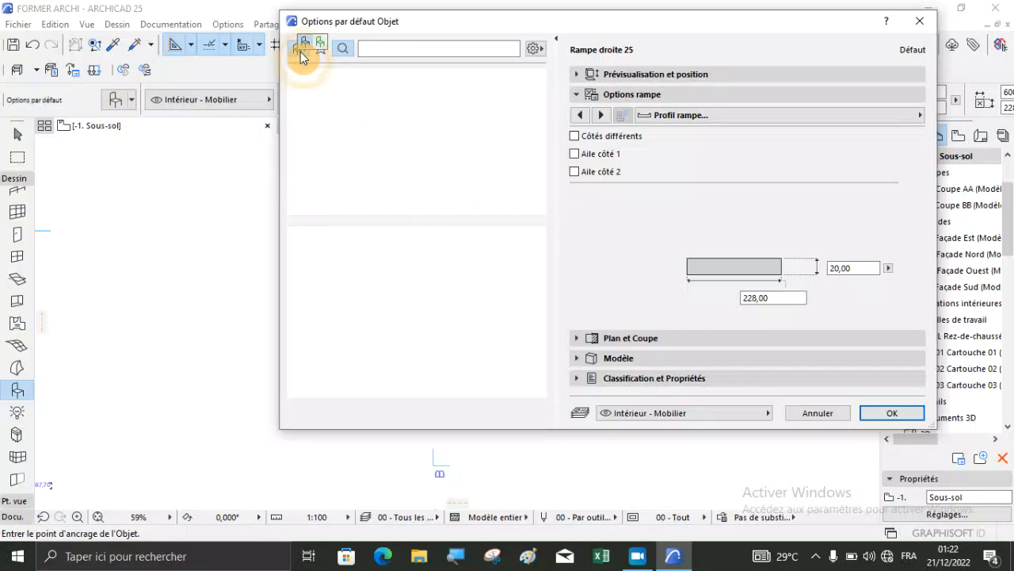
pyautogui.click(304, 45)
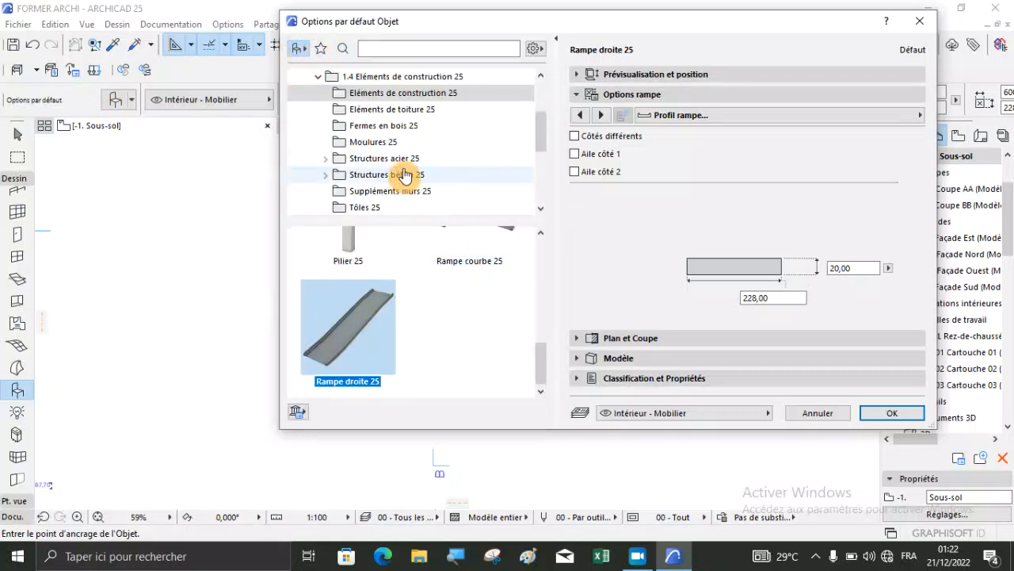
pyautogui.scroll(3, 404, 174)
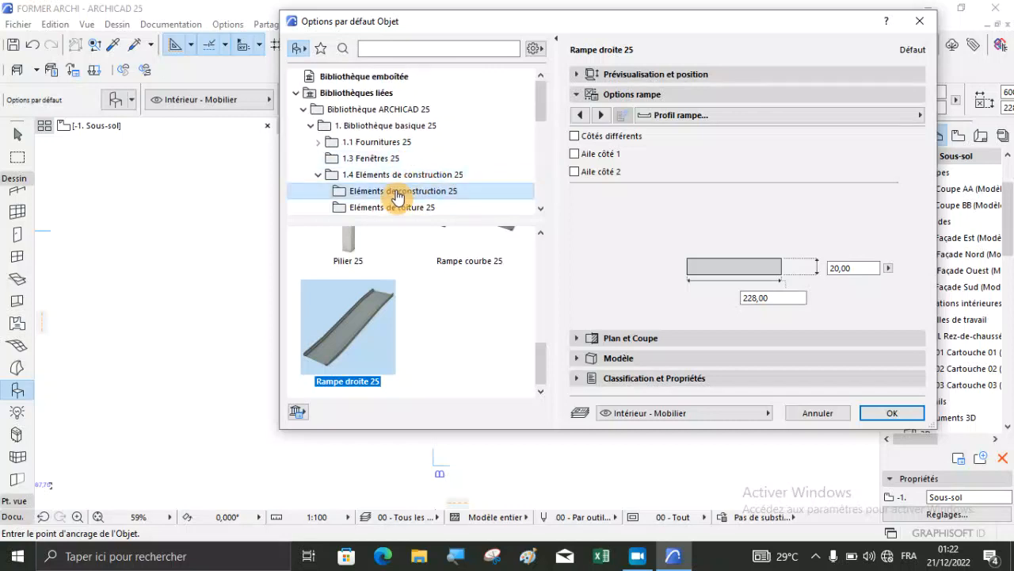
pyautogui.click(393, 45)
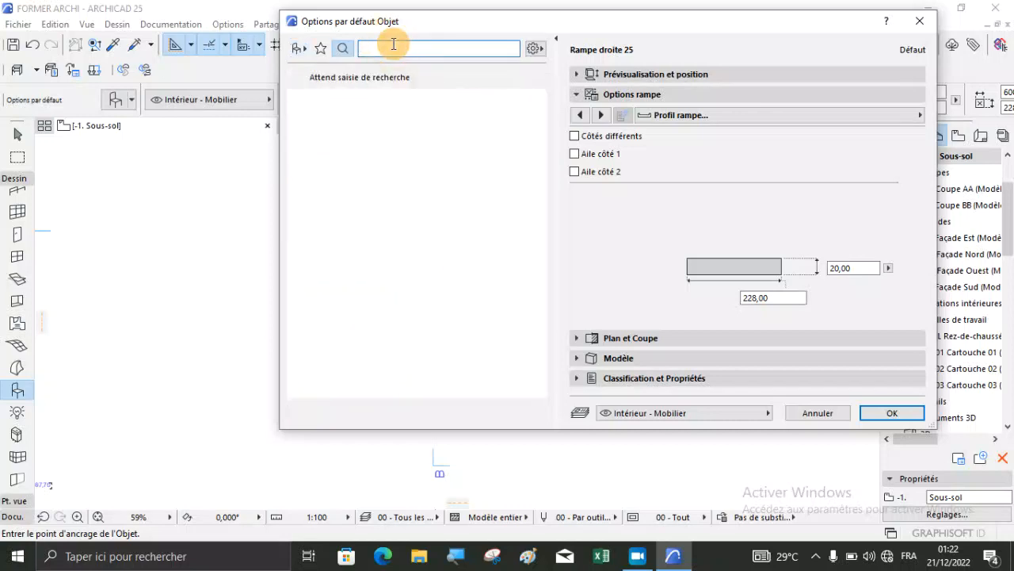
pyautogui.write('rampe')
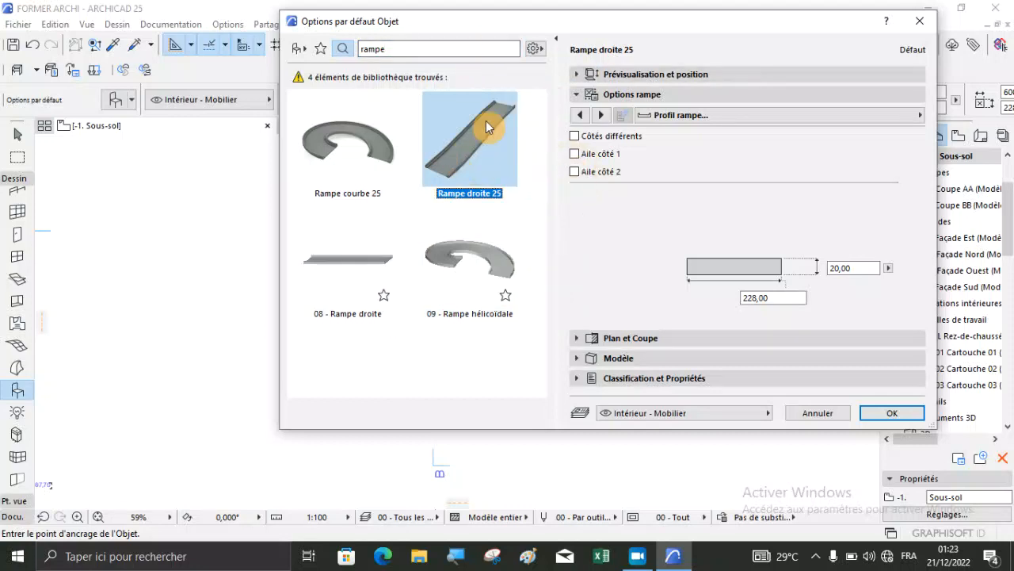
# Step: Set the width of the Rampe droite 25 object to 300 in its default settings
pyautogui.click(580, 76)
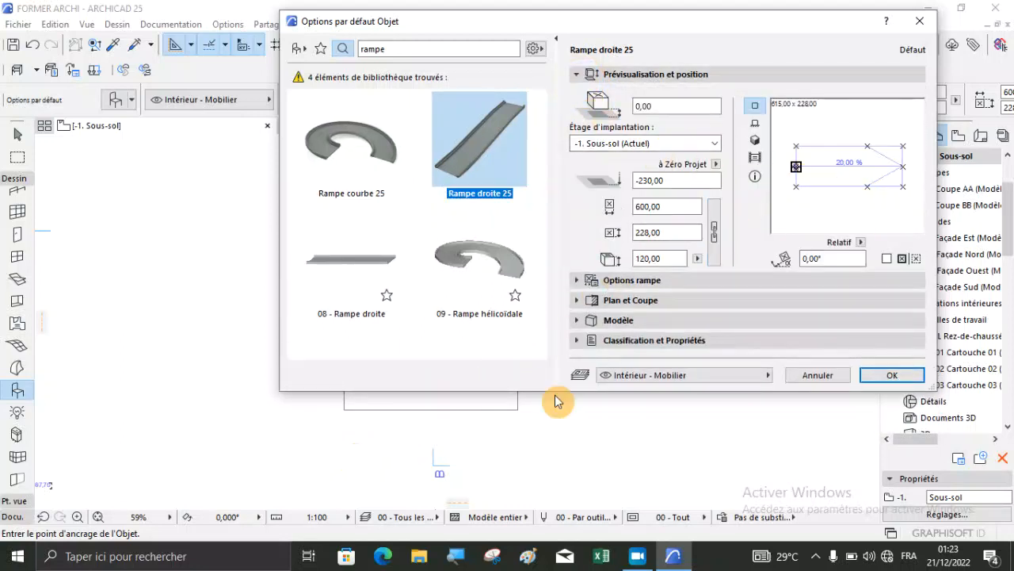
pyautogui.click(670, 230)
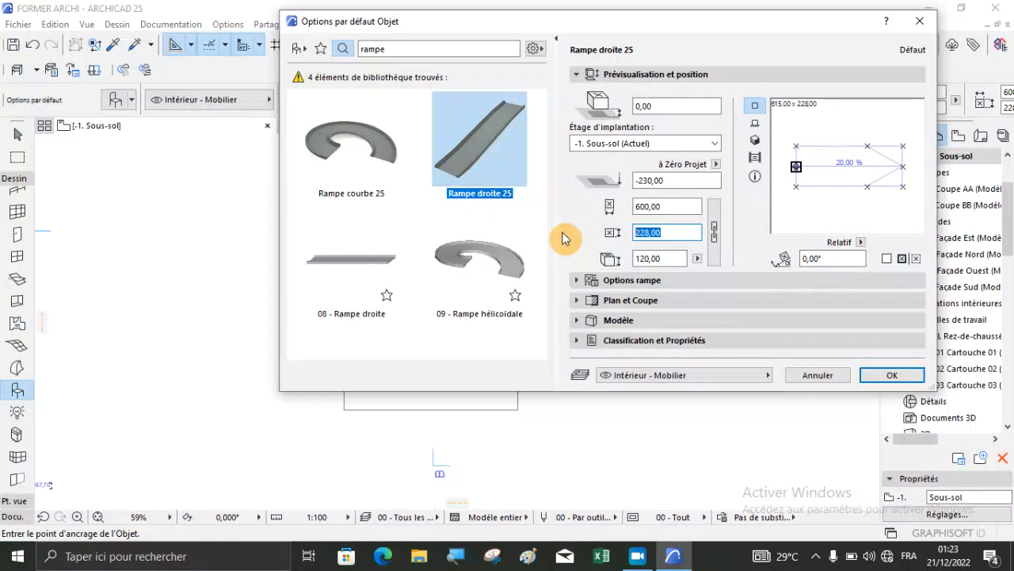
pyautogui.click(660, 206)
pyautogui.click(671, 207)
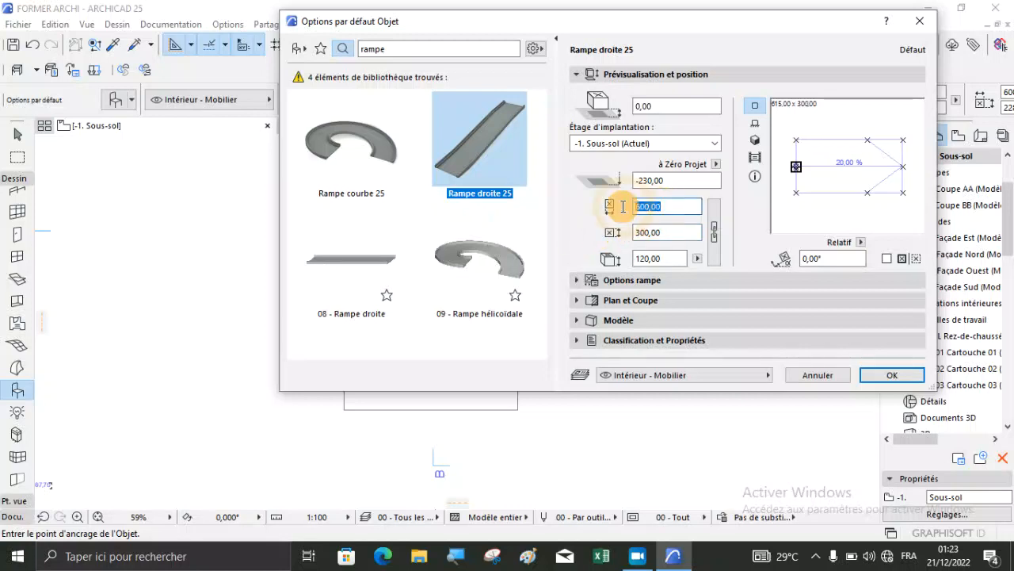
pyautogui.click(670, 208)
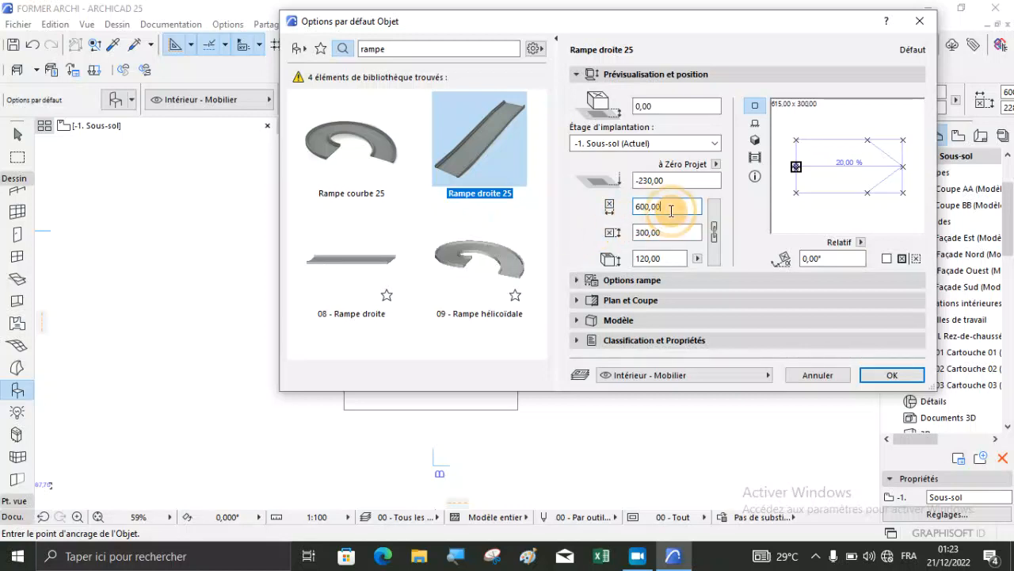
# Step: Set the ramp's height to 230 in the Dimensions page of its ramp options
pyautogui.click(576, 280)
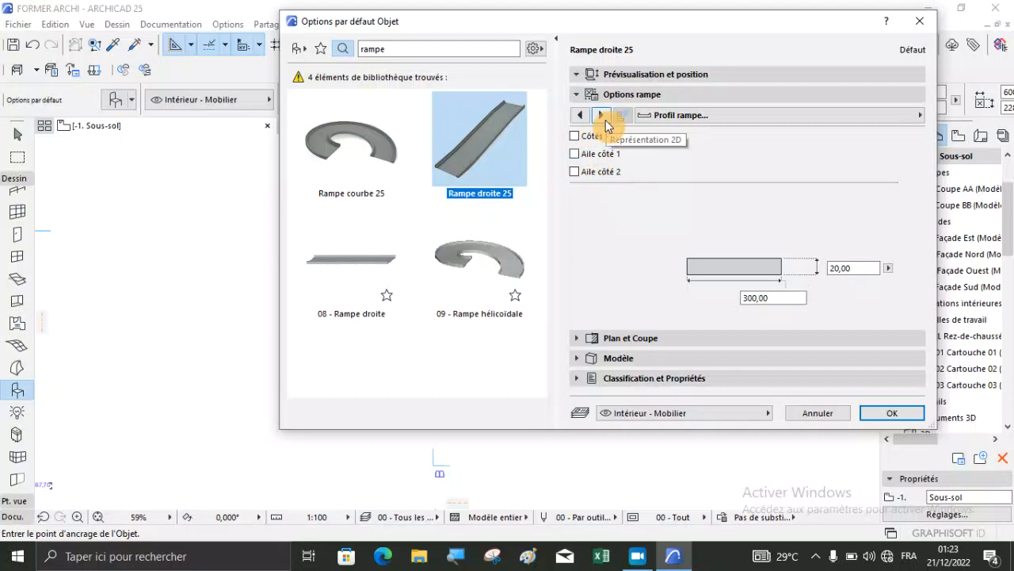
pyautogui.click(602, 116)
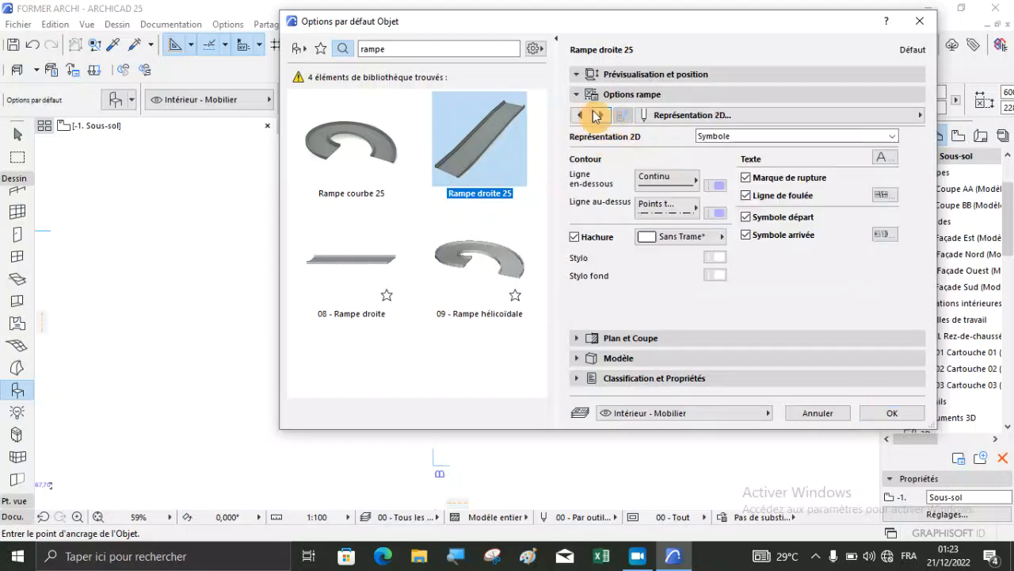
pyautogui.click(587, 116)
pyautogui.click(587, 117)
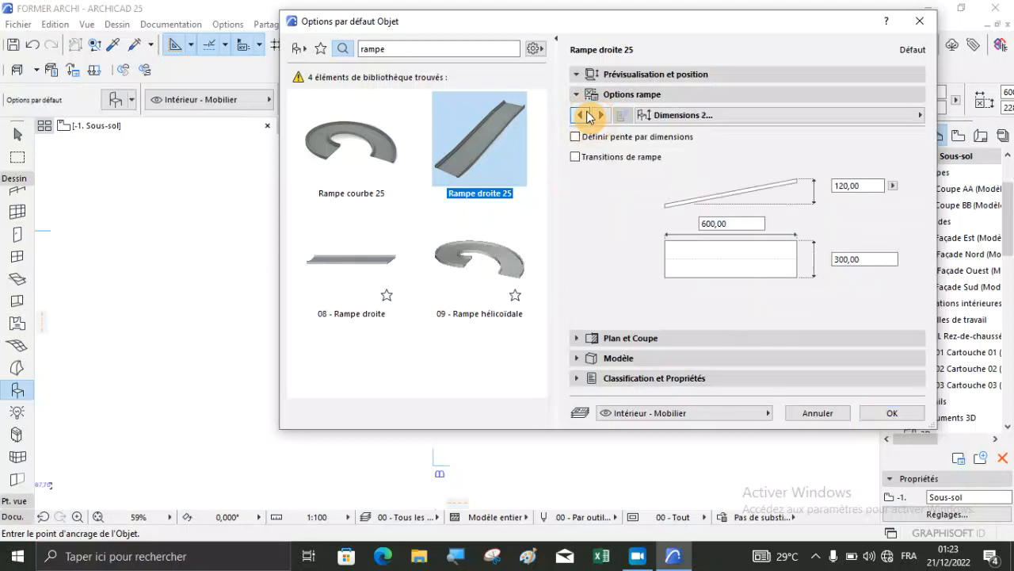
pyautogui.click(869, 184)
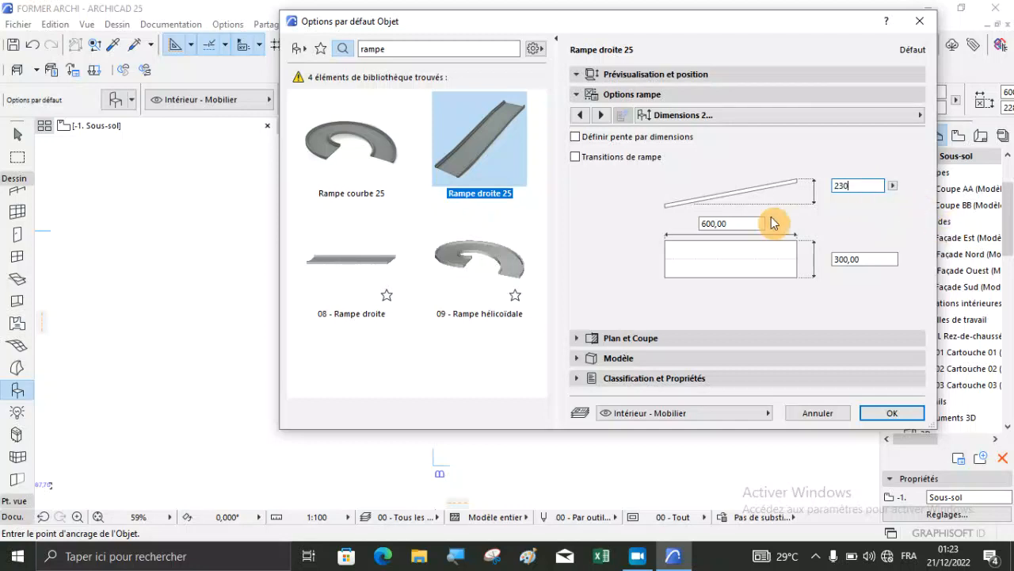
pyautogui.press('Return')
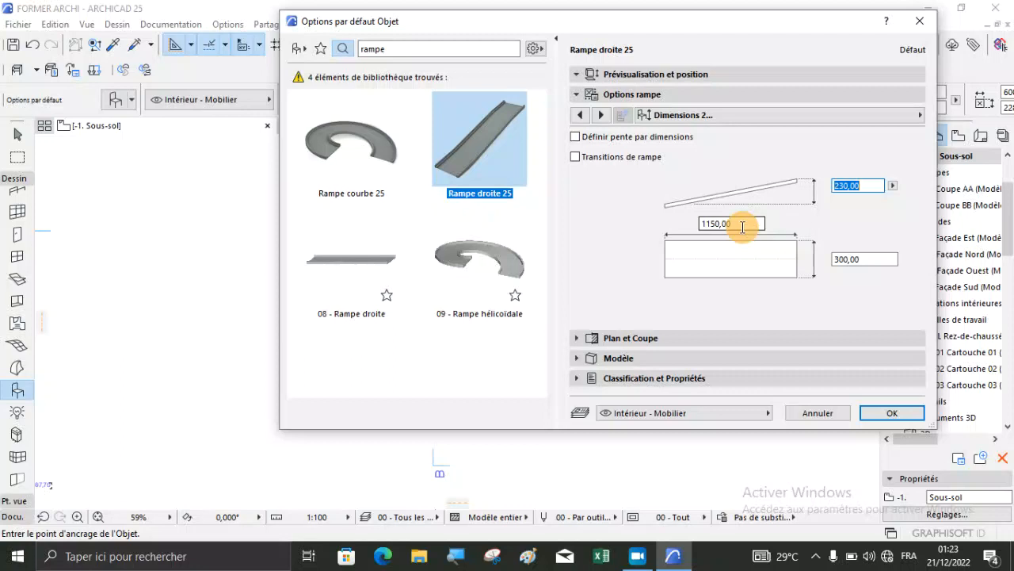
# Step: Try a ramp length of 1000 combined with a height of 230 and check the object's preview
pyautogui.click(742, 225)
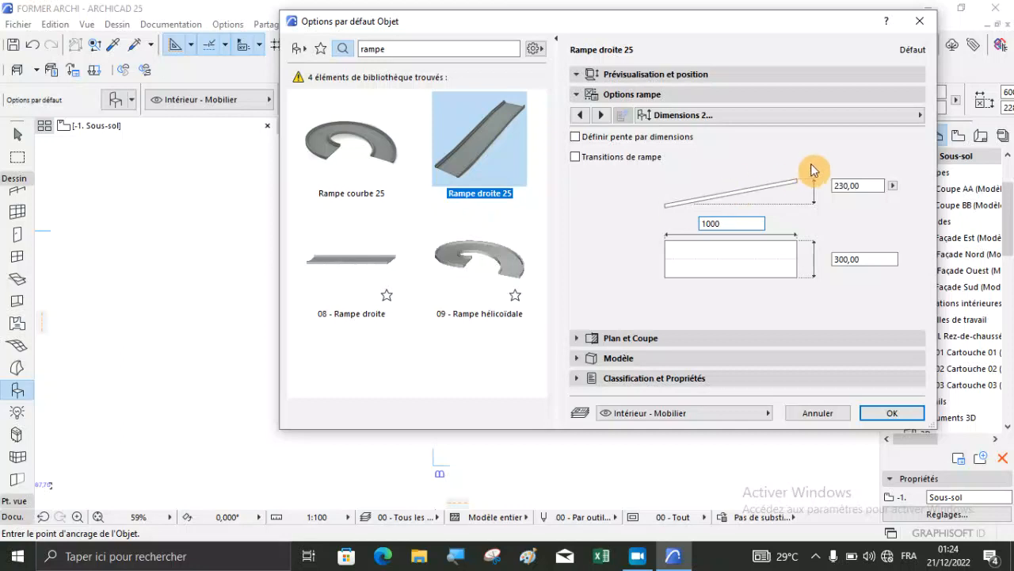
pyautogui.click(865, 187)
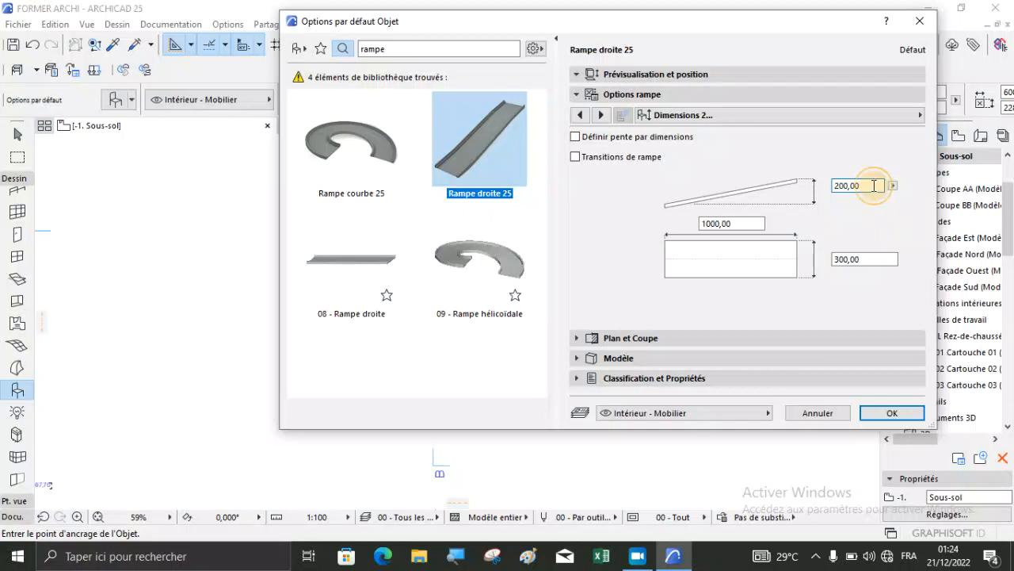
pyautogui.moveTo(874, 185); pyautogui.dragTo(717, 190)
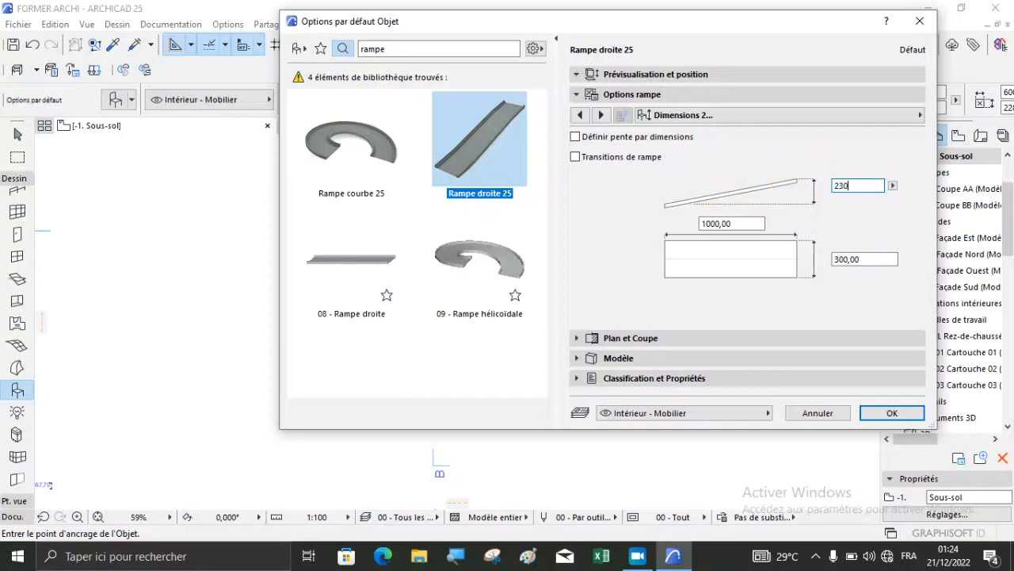
pyautogui.click(891, 189)
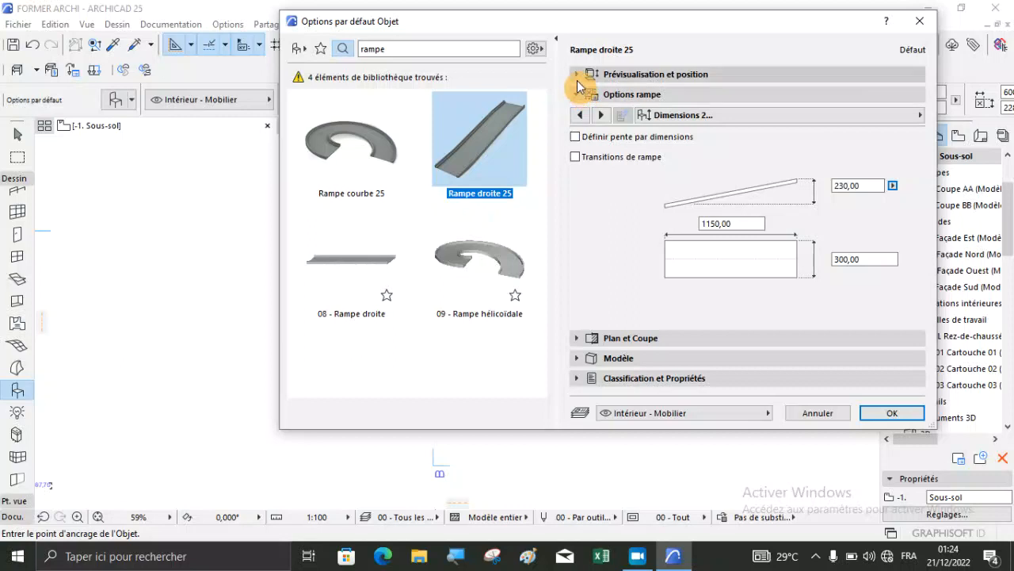
pyautogui.click(586, 74)
pyautogui.click(818, 258)
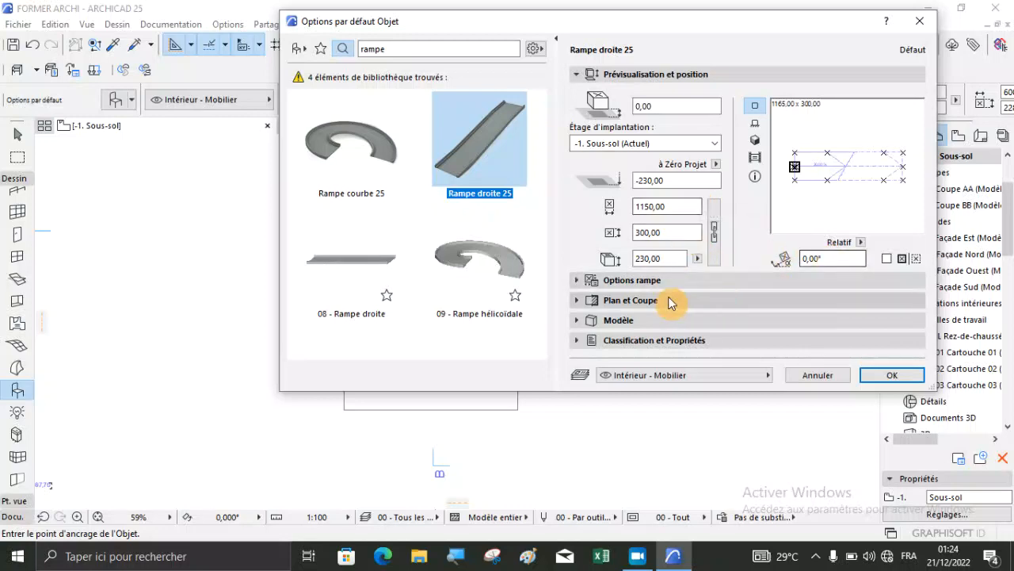
# Step: Enable defining the slope by dimensions, set the ramp's length to 700 with height 230, and confirm the object settings
pyautogui.click(578, 282)
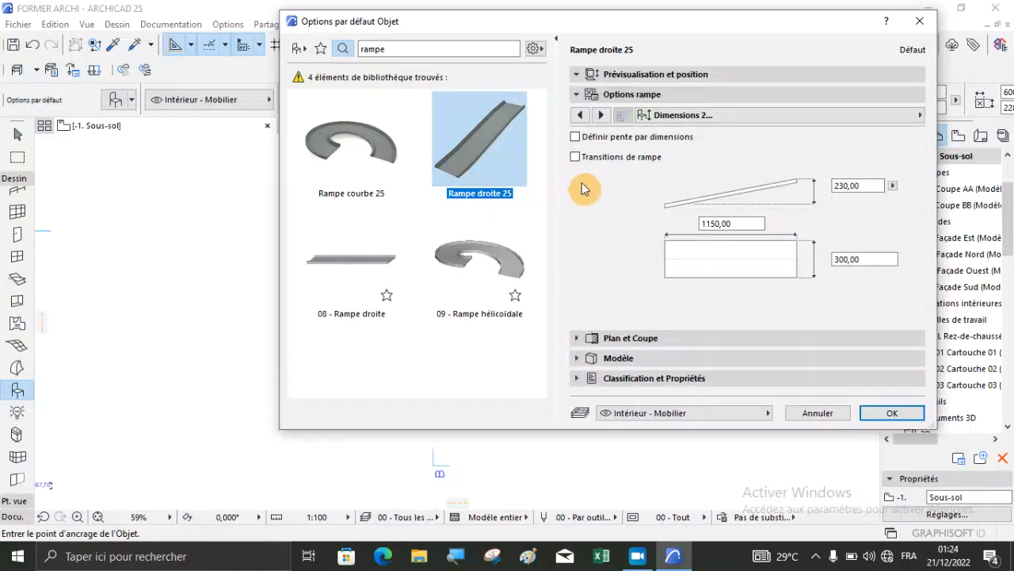
pyautogui.click(576, 137)
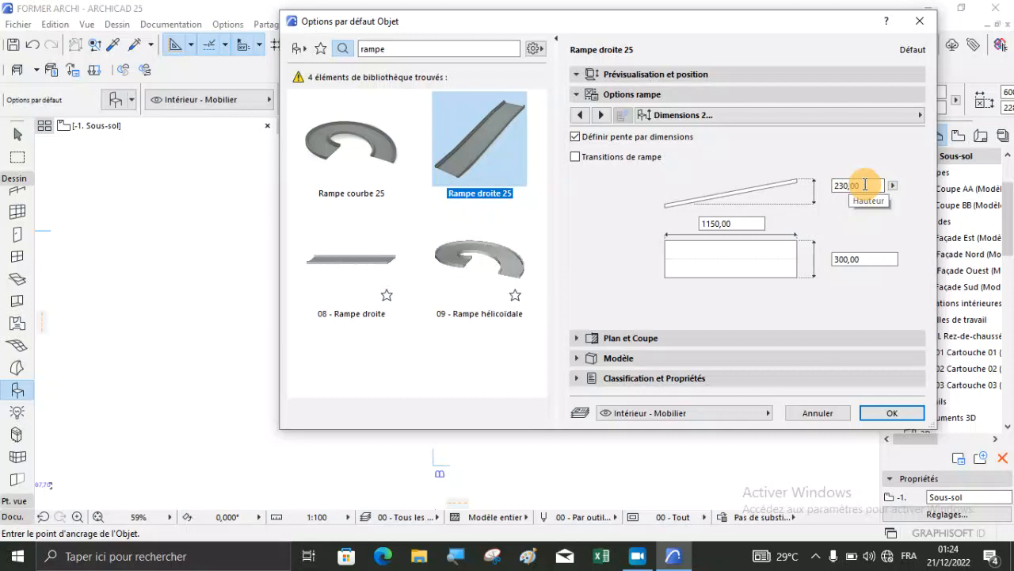
pyautogui.click(735, 222)
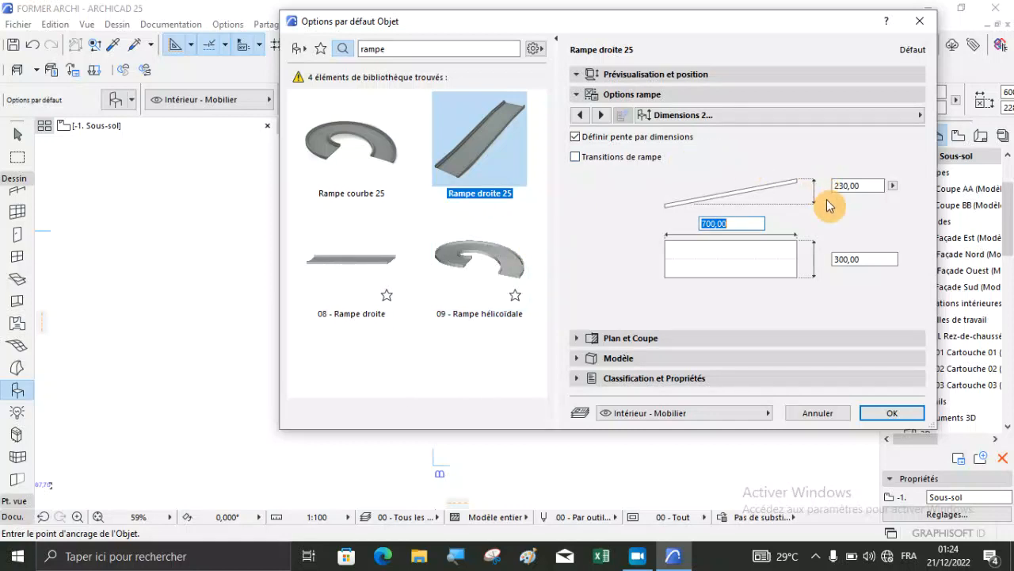
pyautogui.click(866, 184)
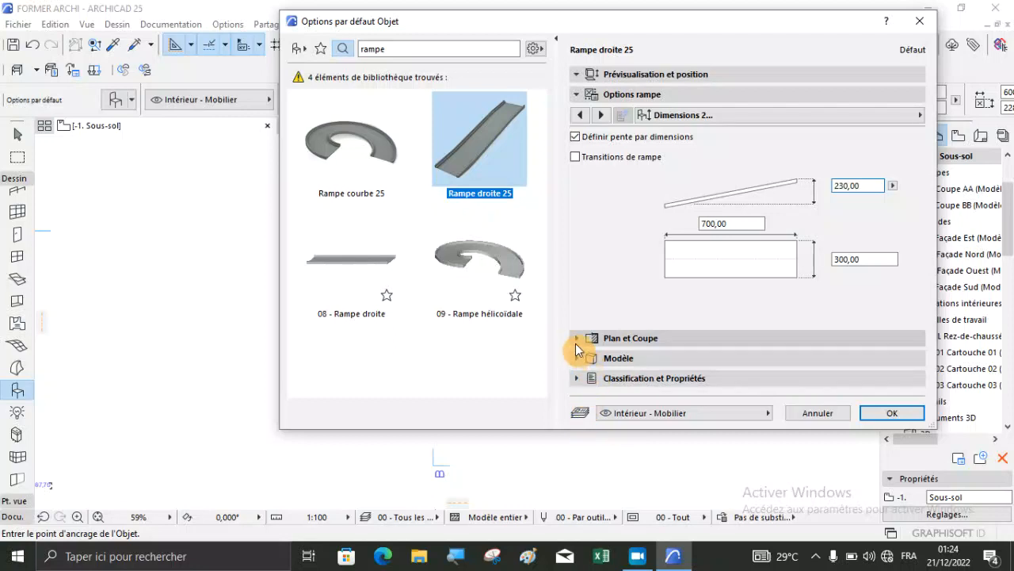
pyautogui.click(605, 79)
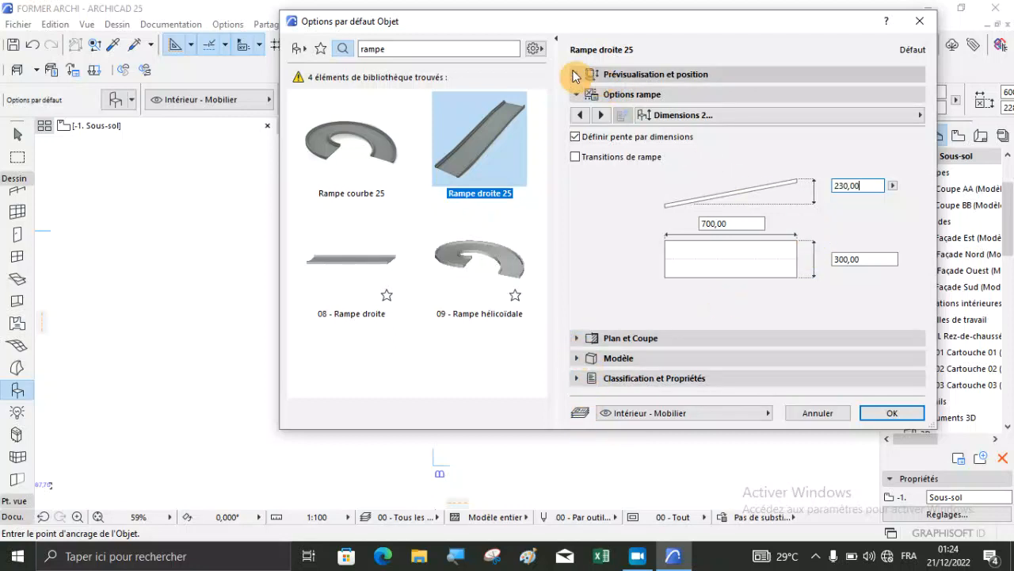
pyautogui.click(890, 413)
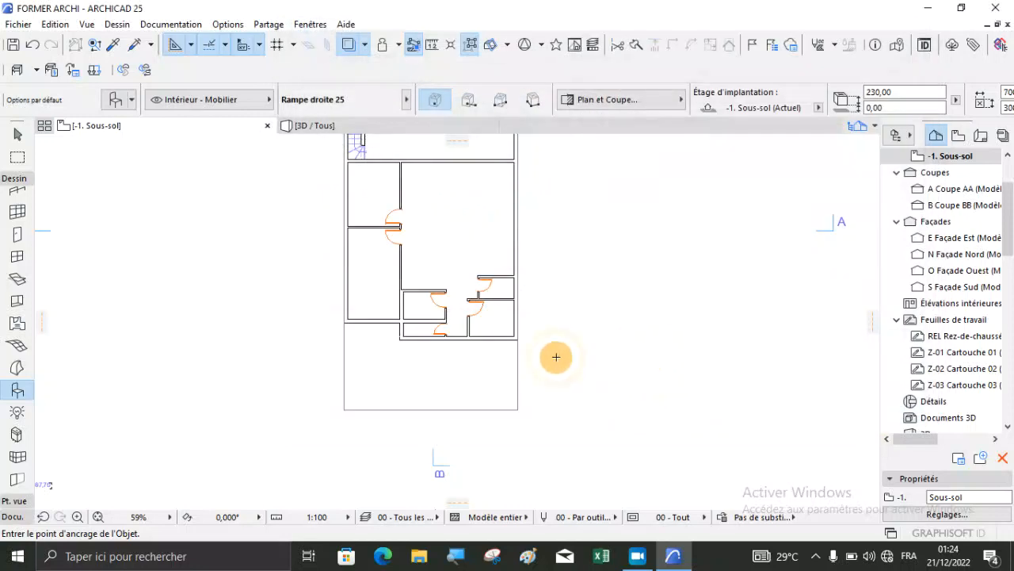
# Step: Place the straight ramp in the empty area in front of the house on the basement plan
pyautogui.scroll(5, 460, 256)
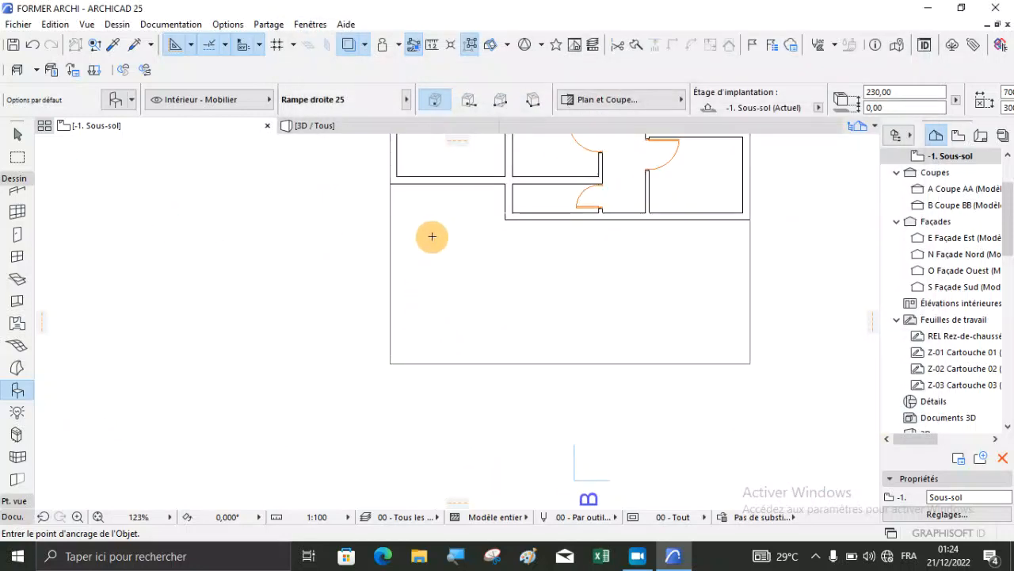
pyautogui.click(428, 306)
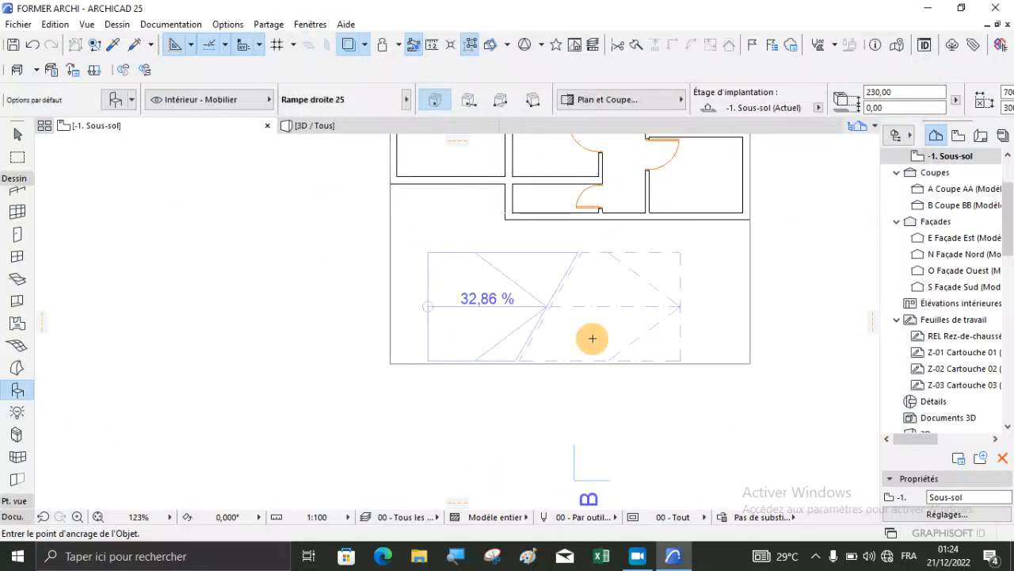
pyautogui.press('Escape')
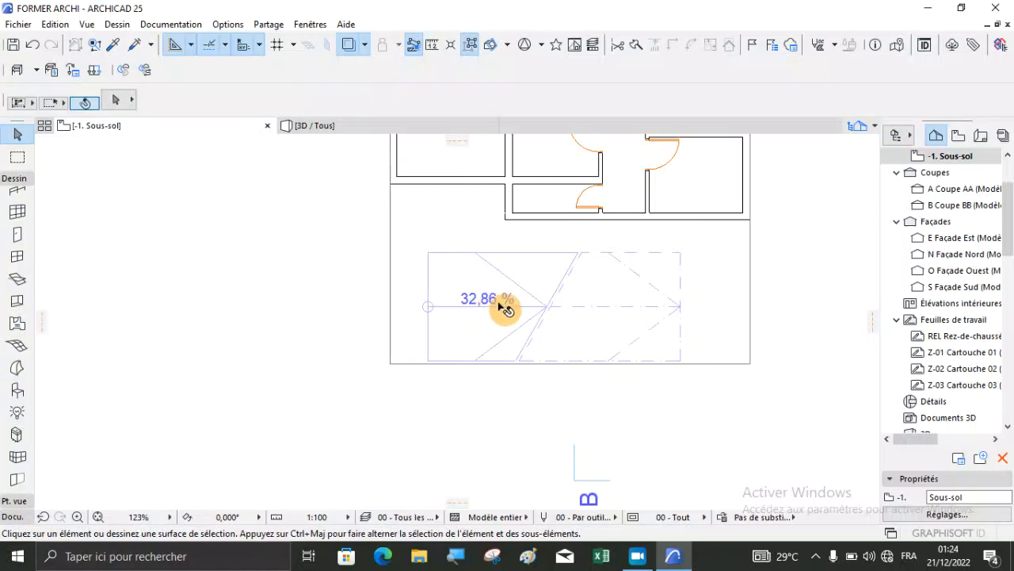
# Step: Select the placed ramp and rotate it 90° clockwise so its upper end points away from the house
pyautogui.click(588, 312)
pyautogui.click(570, 316)
pyautogui.click(433, 314)
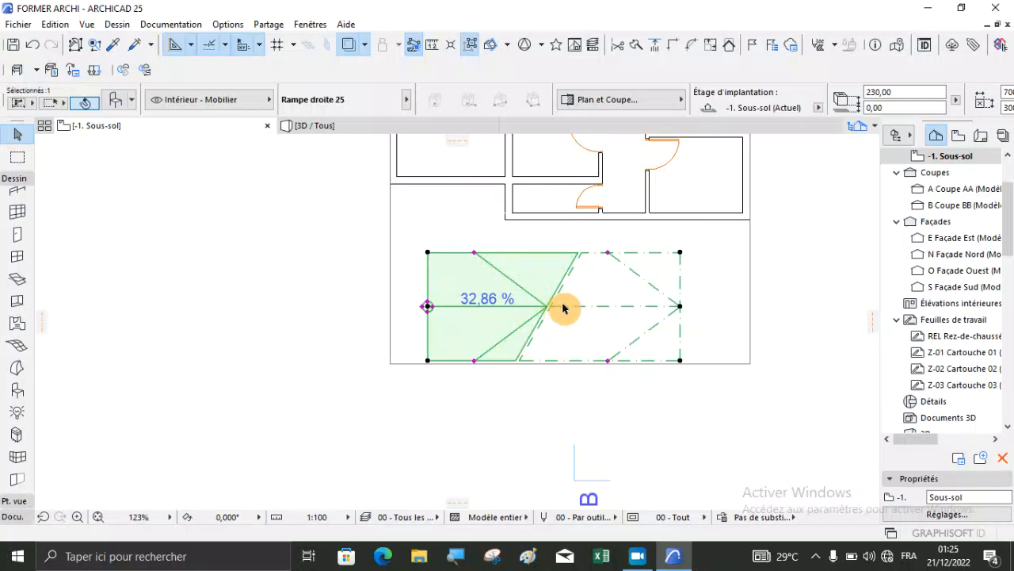
pyautogui.click(564, 308)
pyautogui.click(552, 308)
pyautogui.click(544, 312)
pyautogui.click(517, 310)
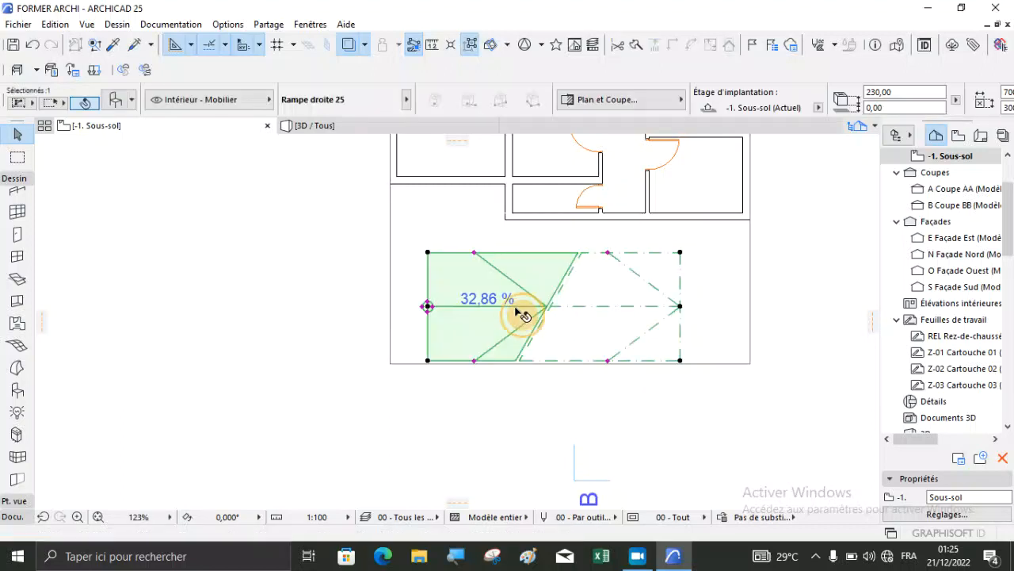
pyautogui.click(505, 306)
pyautogui.click(667, 482)
pyautogui.click(498, 306)
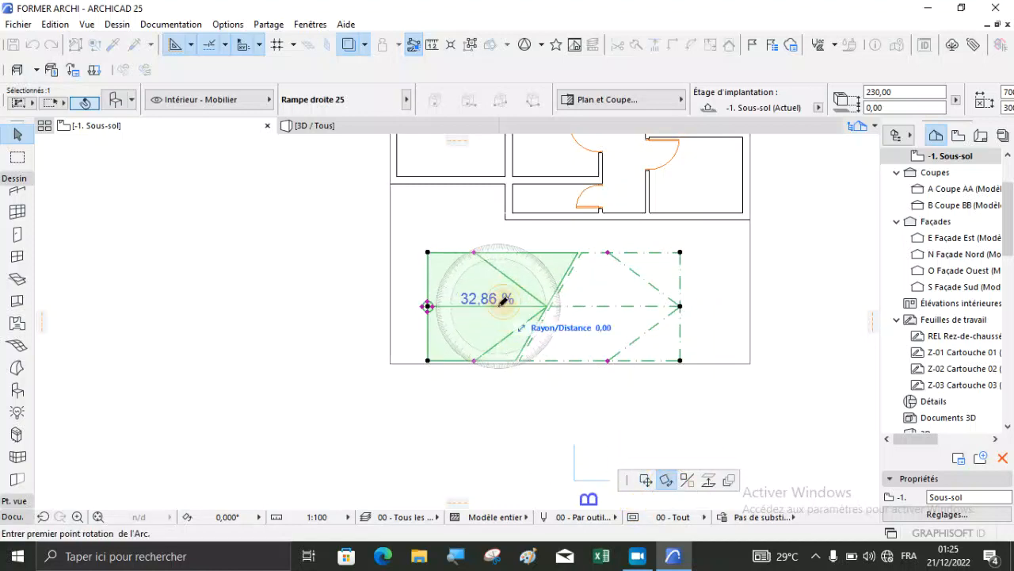
pyautogui.click(656, 306)
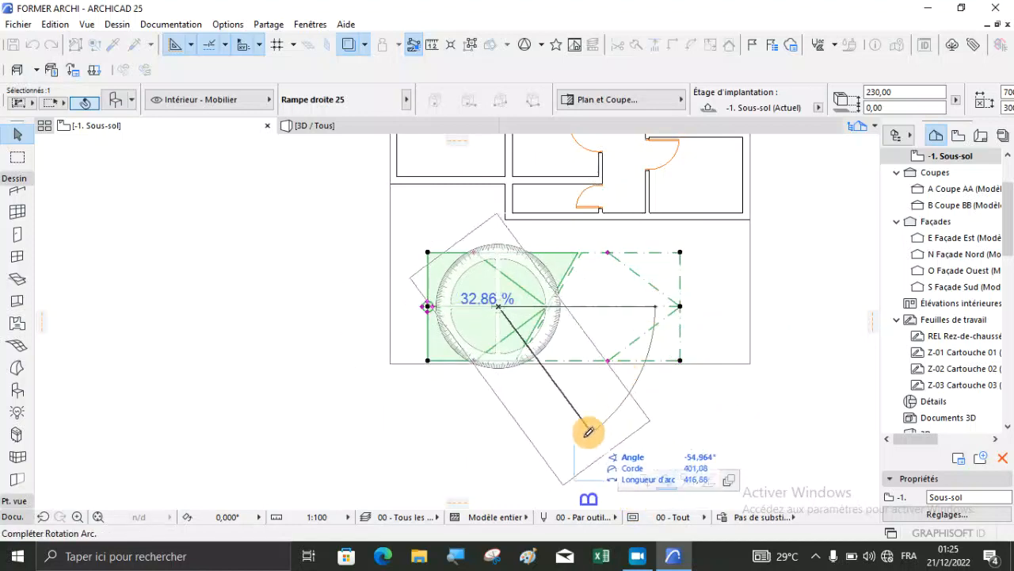
pyautogui.click(500, 466)
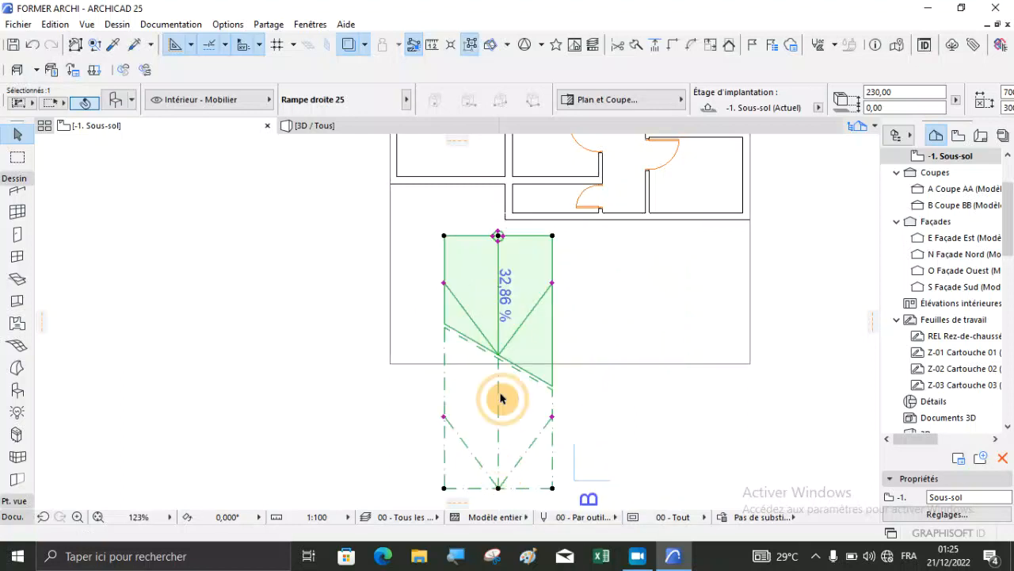
# Step: Move the ramp by its upper-left corner onto the inner corner of the front-left basement room, then deselect it
pyautogui.scroll(5, 415, 159)
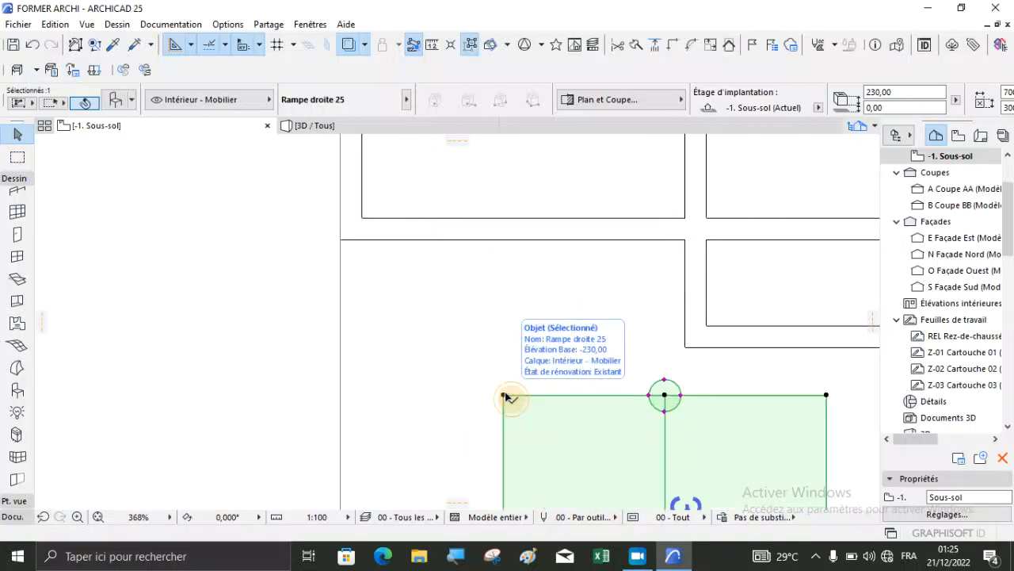
pyautogui.click(505, 395)
pyautogui.click(647, 479)
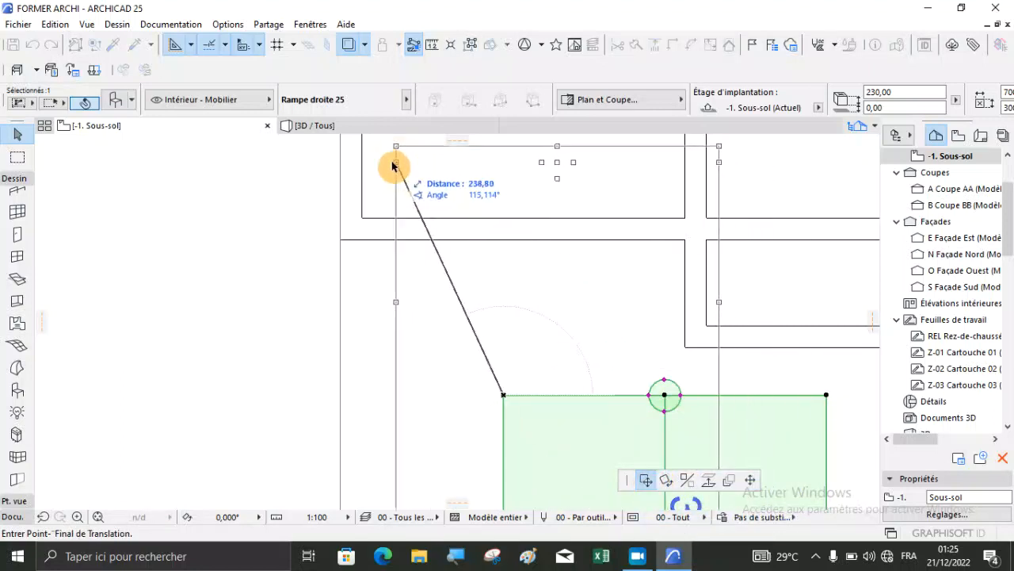
pyautogui.click(366, 221)
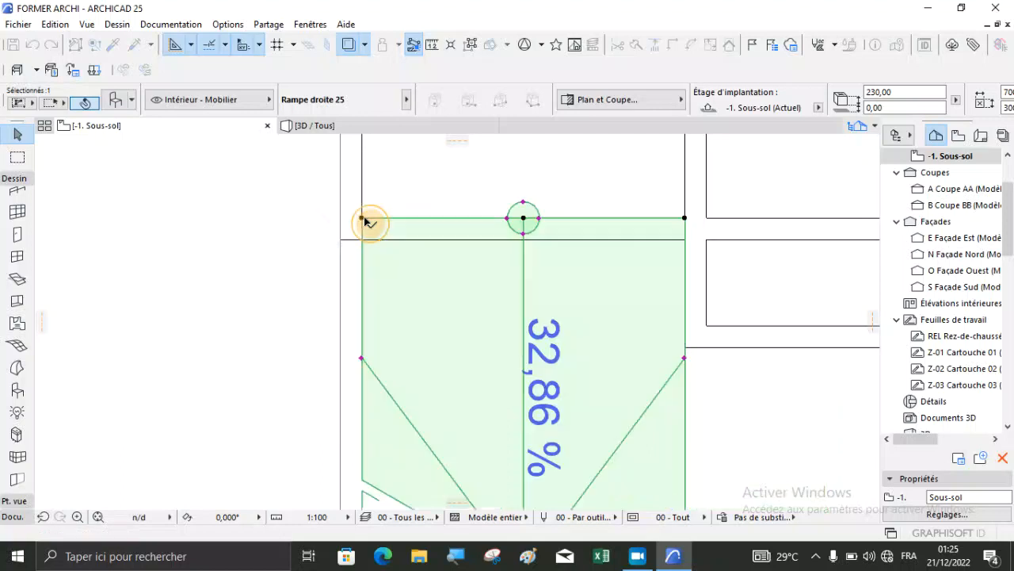
pyautogui.scroll(-2, 378, 236)
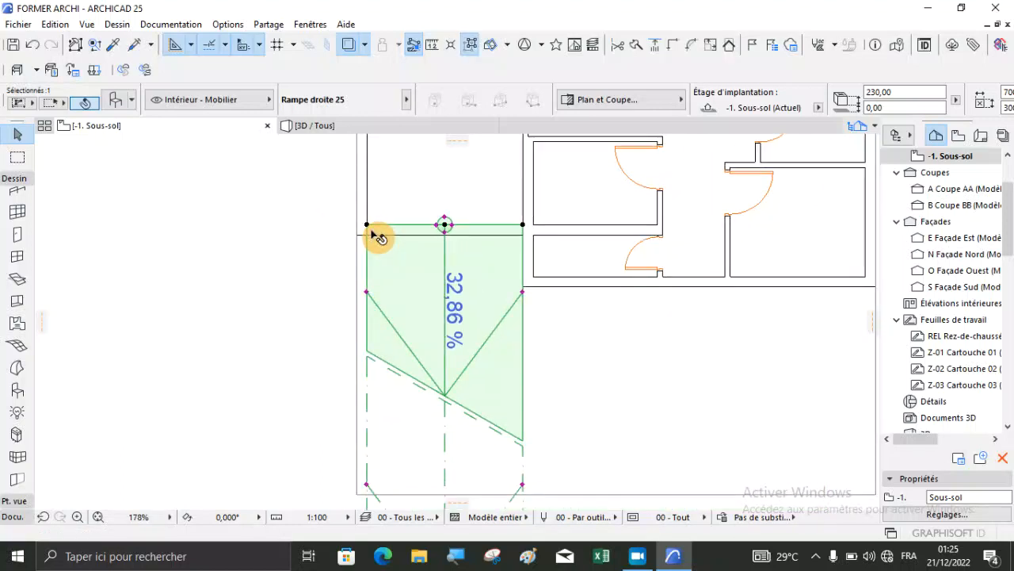
pyautogui.click(293, 234)
# Step: Inspect the ramp against the front corner of the house in the 3D view
pyautogui.scroll(-3, 365, 248)
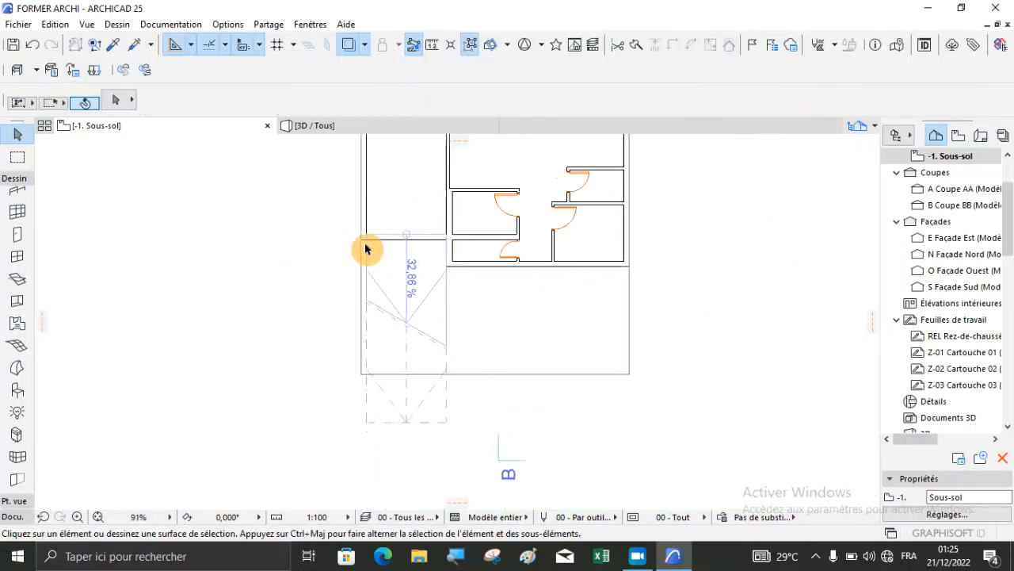
pyautogui.click(367, 125)
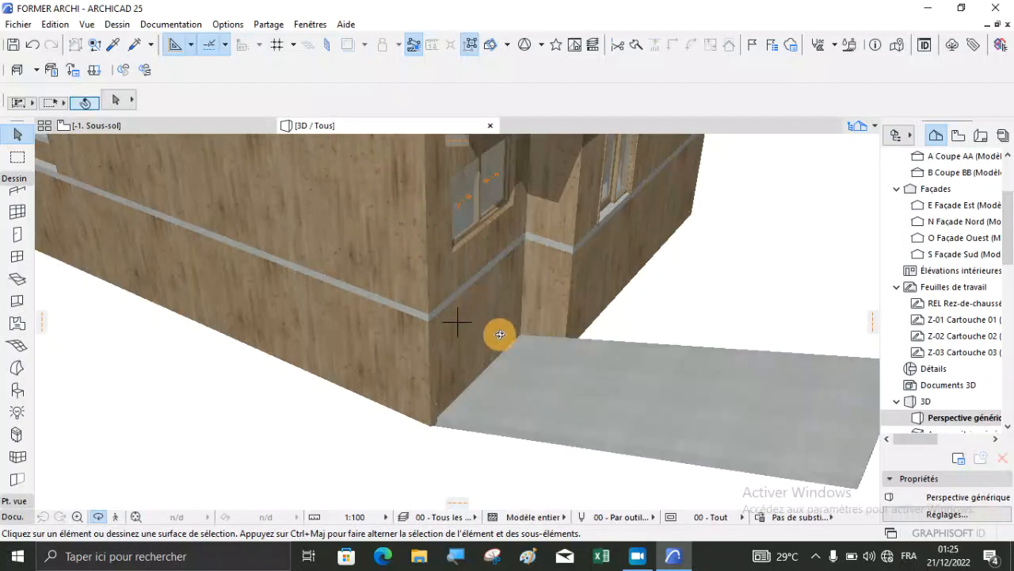
pyautogui.moveTo(534, 413); pyautogui.dragTo(272, 147)
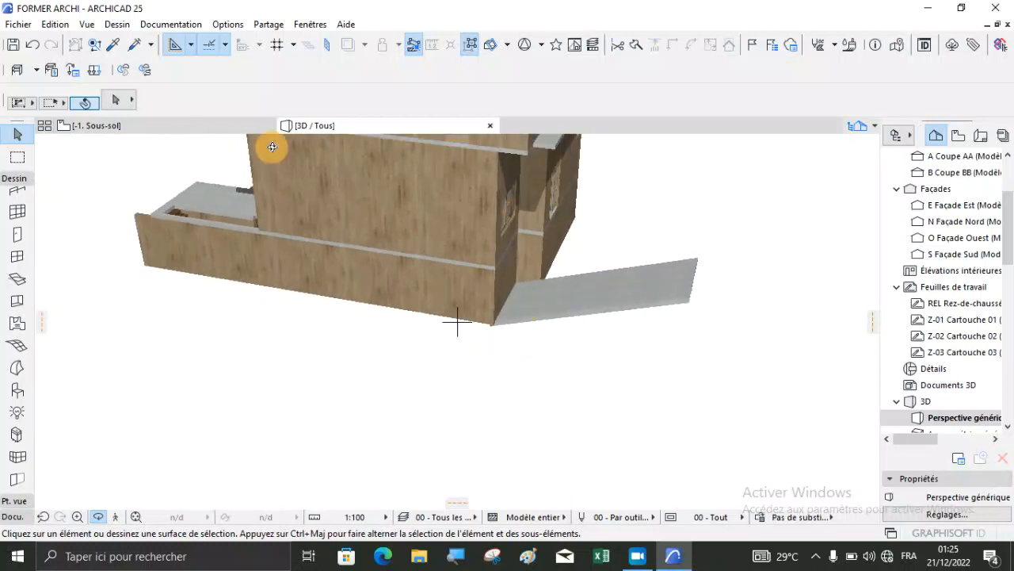
# Step: Check the ramp against the basement level in the Façade Sud elevation, then return to the basement plan
pyautogui.click(169, 125)
pyautogui.scroll(-2, 460, 335)
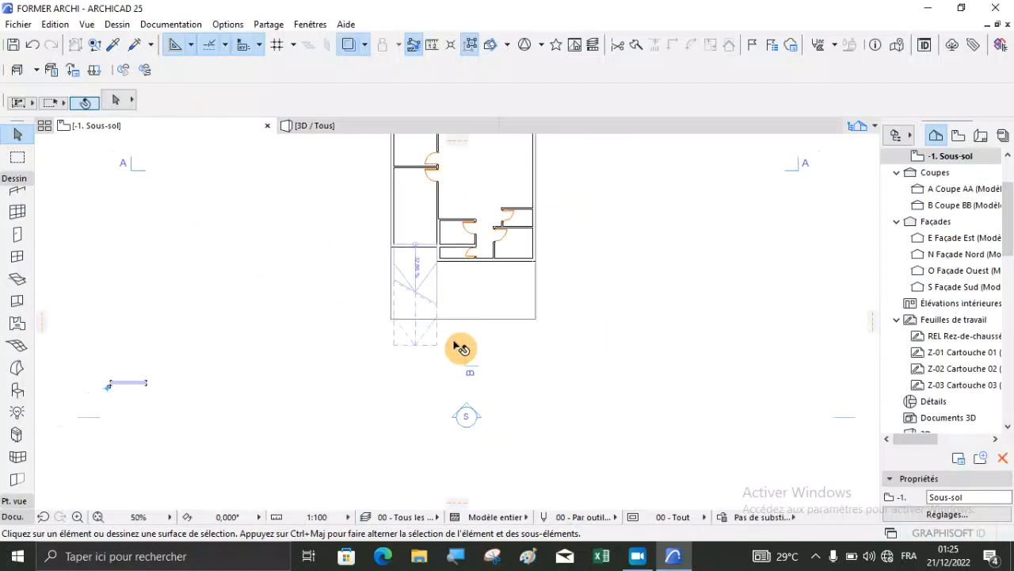
pyautogui.scroll(3, 468, 426)
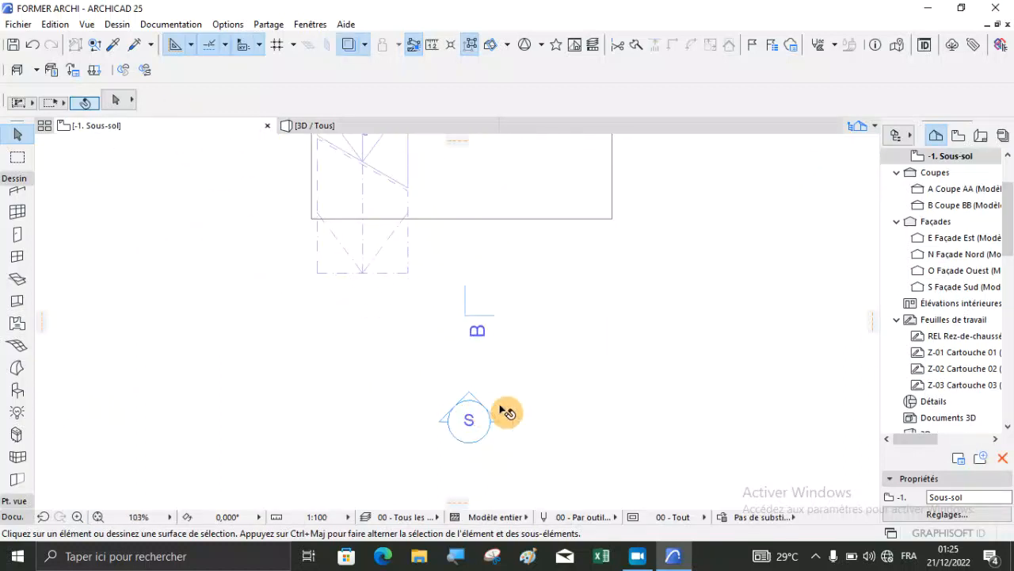
pyautogui.doubleClick(943, 292)
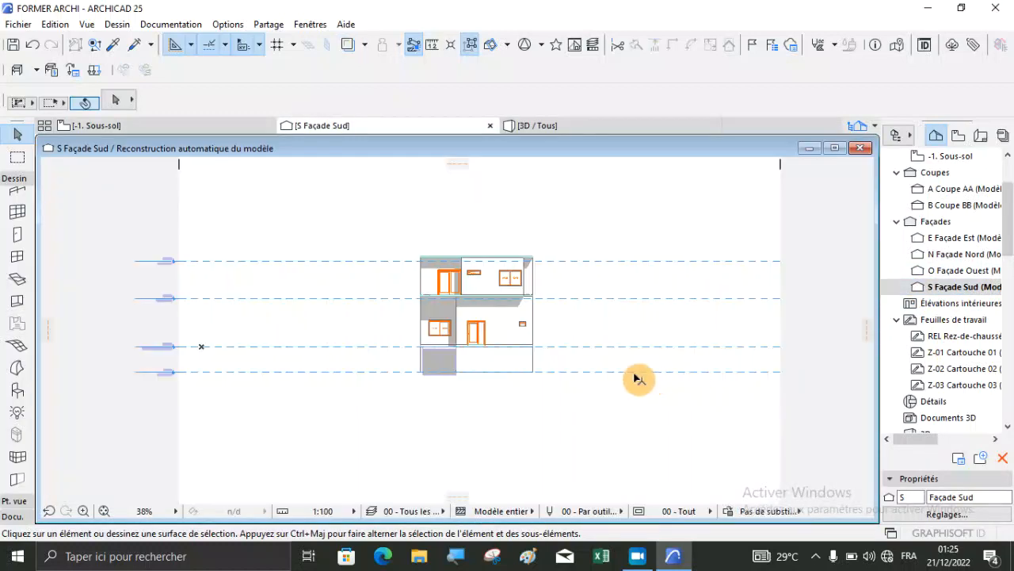
pyautogui.scroll(4, 477, 367)
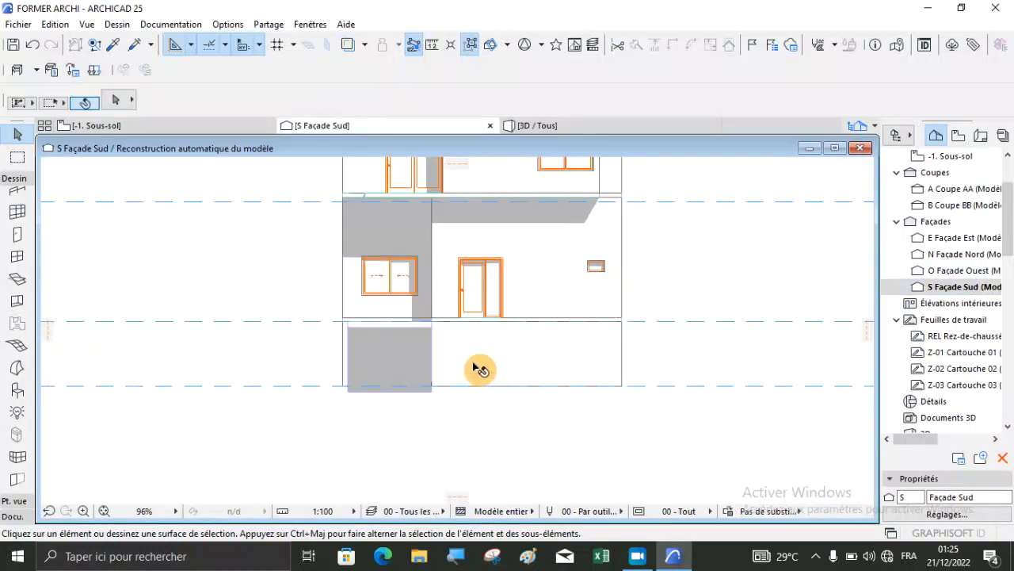
pyautogui.scroll(-4, 481, 361)
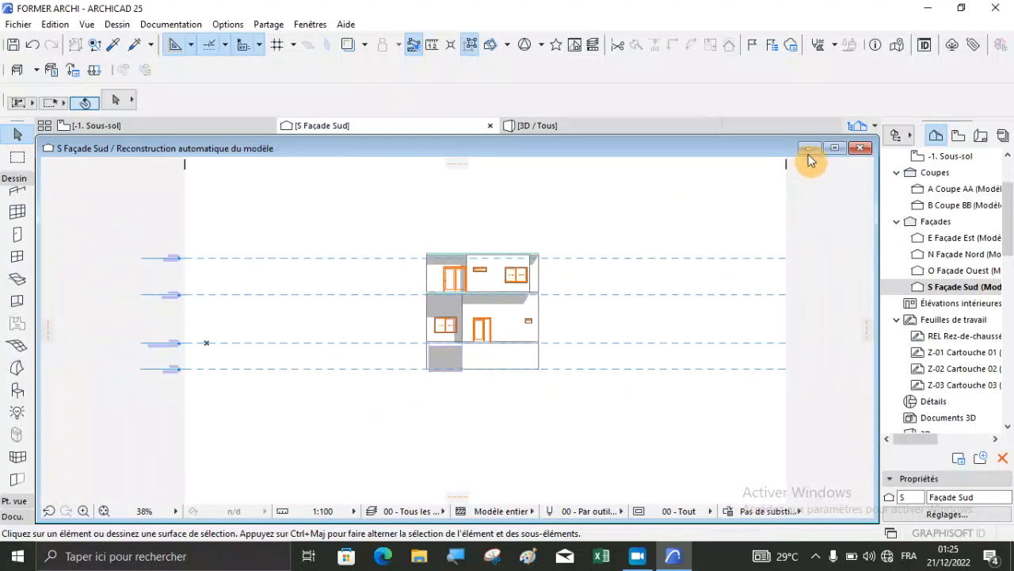
pyautogui.click(224, 125)
pyautogui.scroll(-3, 400, 309)
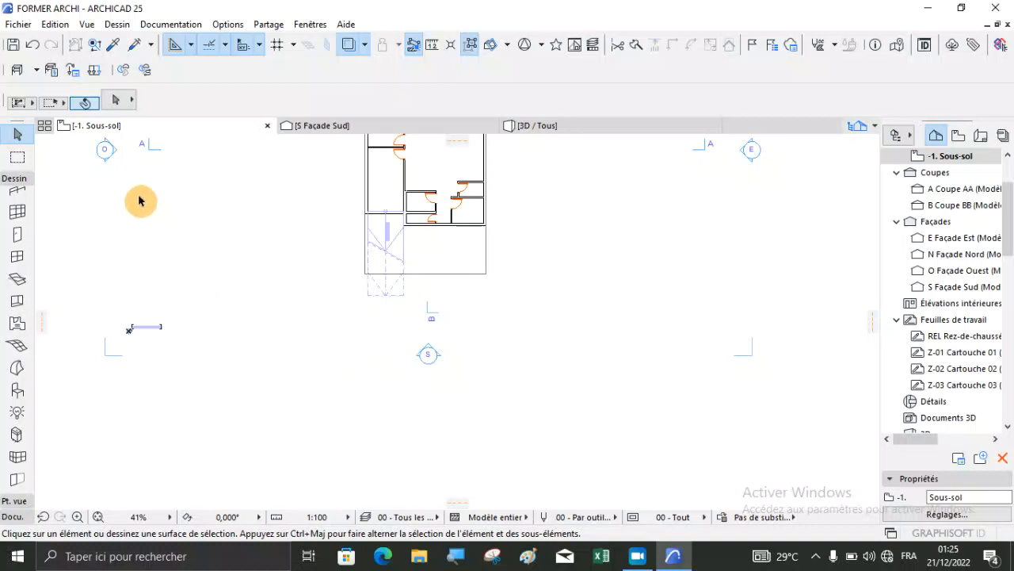
# Step: In the Façade Ouest elevation, move the ramp by its lowest corner to where the wall edge meets the basement floor line, then deselect it
pyautogui.doubleClick(935, 272)
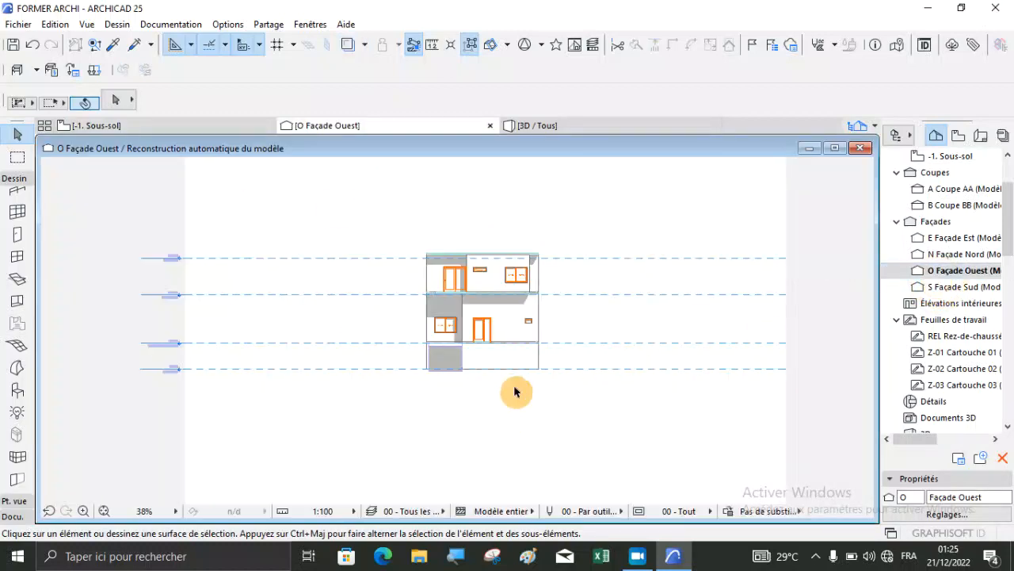
pyautogui.scroll(6, 515, 392)
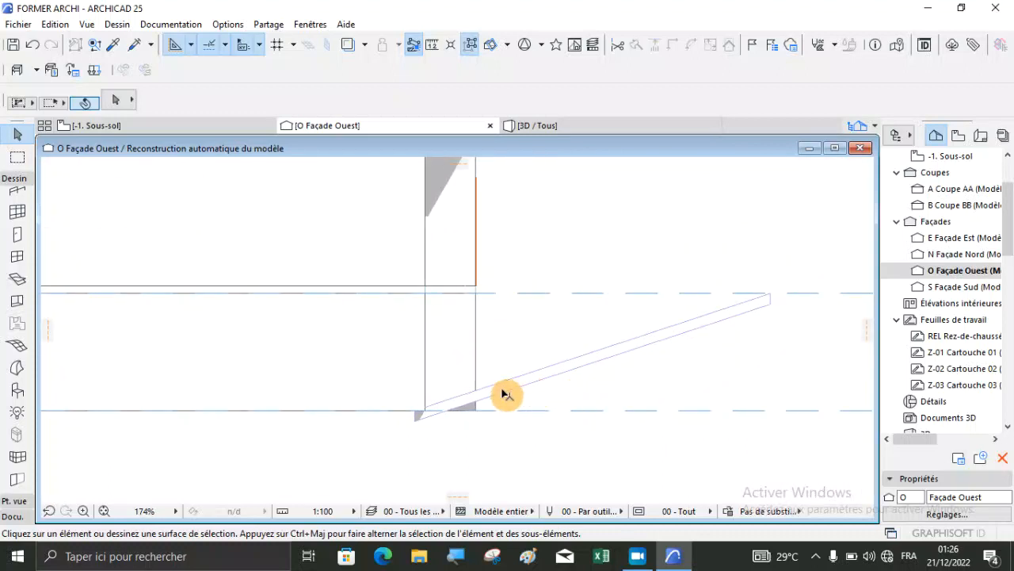
pyautogui.scroll(6, 452, 409)
pyautogui.click(450, 411)
pyautogui.scroll(1, 412, 428)
pyautogui.scroll(3, 399, 431)
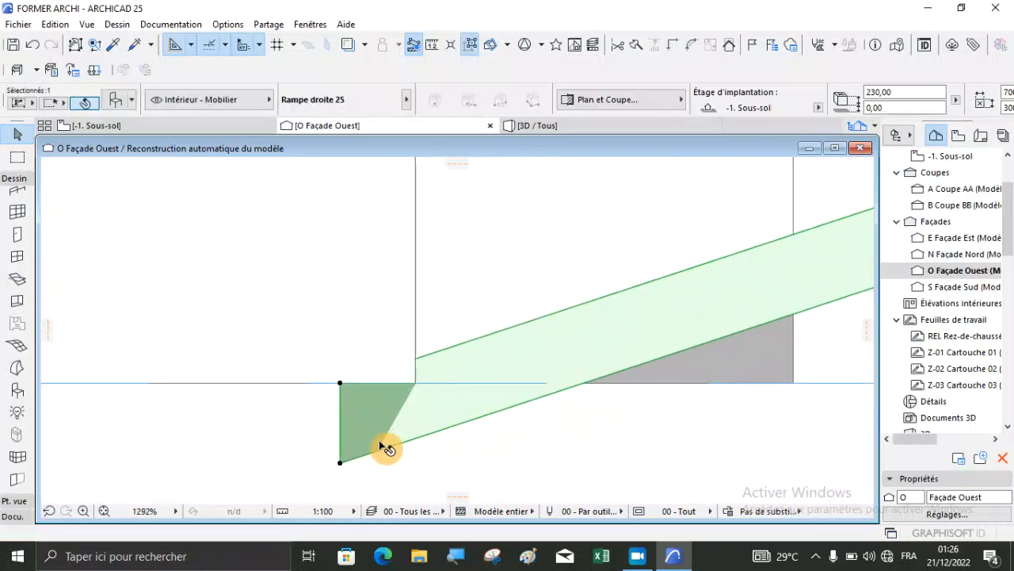
pyautogui.click(341, 464)
pyautogui.click(396, 392)
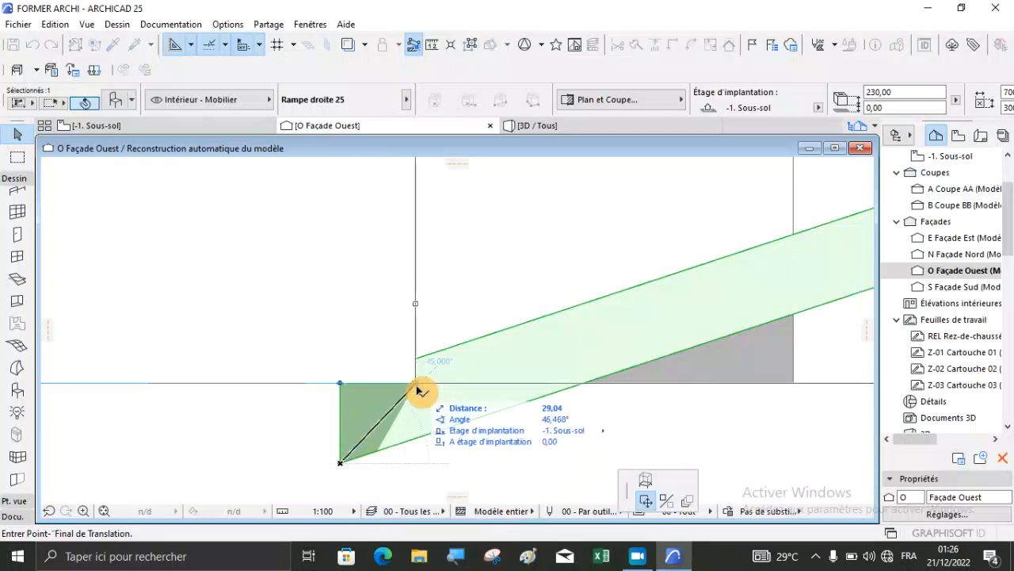
pyautogui.click(420, 391)
pyautogui.click(351, 435)
pyautogui.scroll(-3, 406, 405)
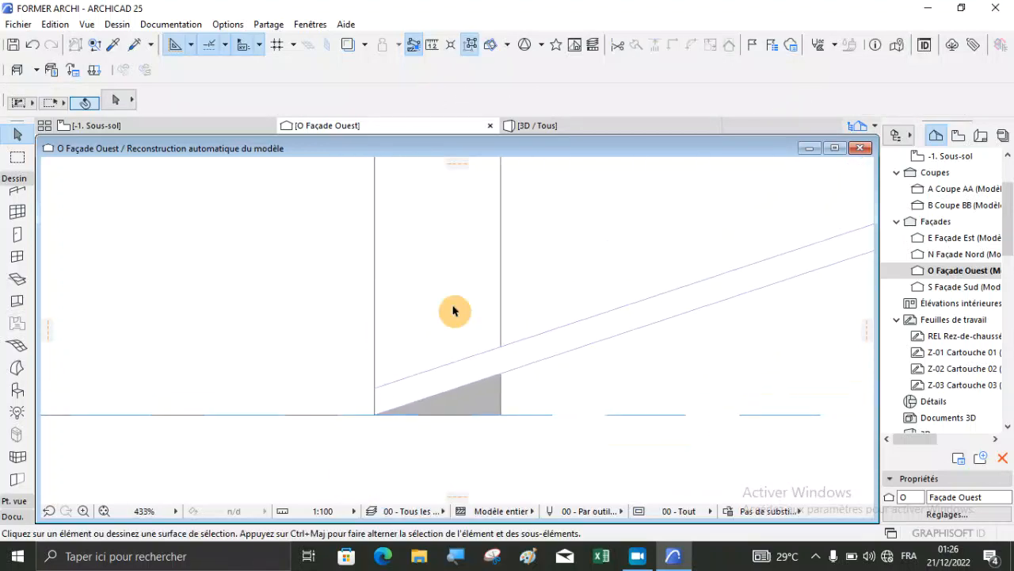
# Step: Inspect the repositioned ramp and its junction with the basement wall in the 3D view
pyautogui.click(541, 126)
pyautogui.scroll(3, 507, 314)
pyautogui.keyDown('shift'); pyautogui.moveTo(507, 313); pyautogui.dragTo(514, 264, button='middle'); pyautogui.keyUp('shift')
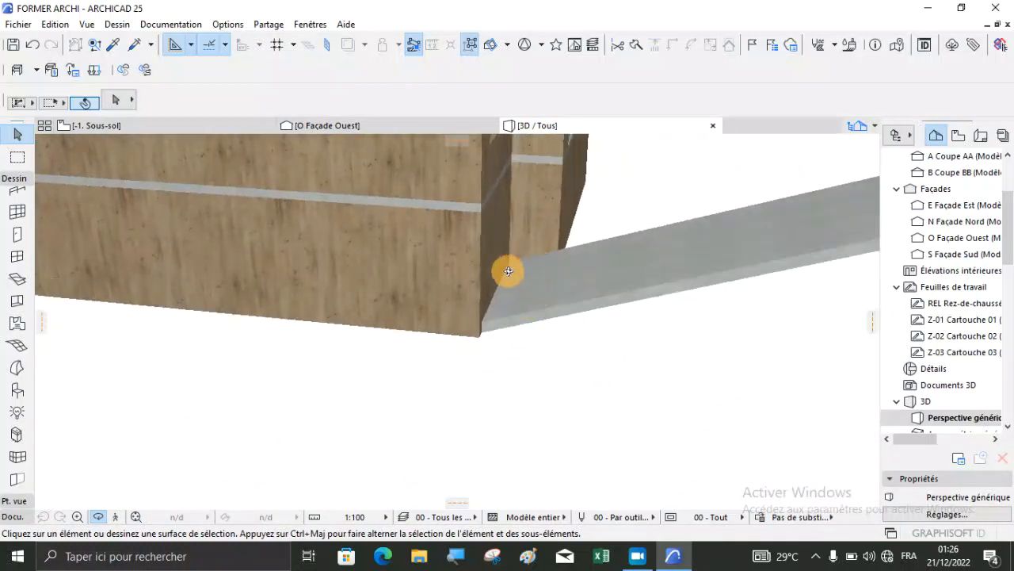
pyautogui.scroll(-3, 514, 265)
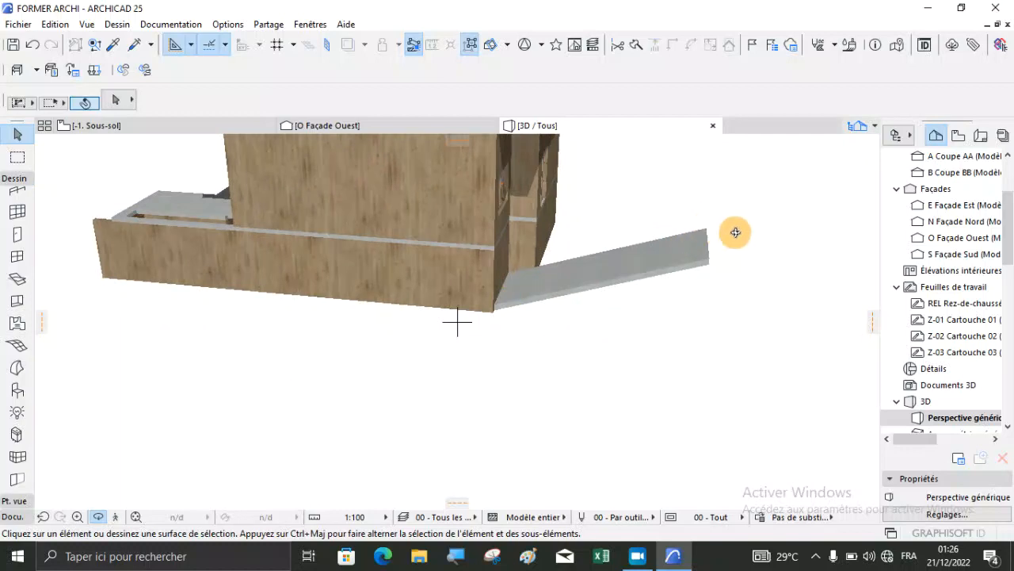
pyautogui.keyDown('shift'); pyautogui.moveTo(490, 273); pyautogui.dragTo(437, 278, button='middle'); pyautogui.keyUp('shift')
pyautogui.scroll(4, 437, 244)
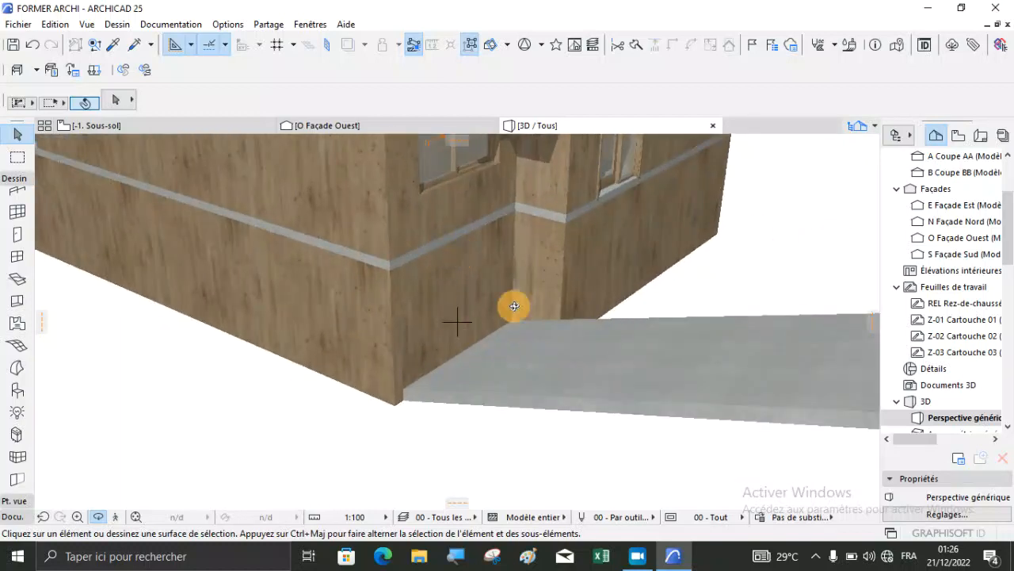
# Step: On the basement plan, set the default door to Porte garage coulissante verticale 25 from the Portes de garage 25 library folder
pyautogui.click(135, 125)
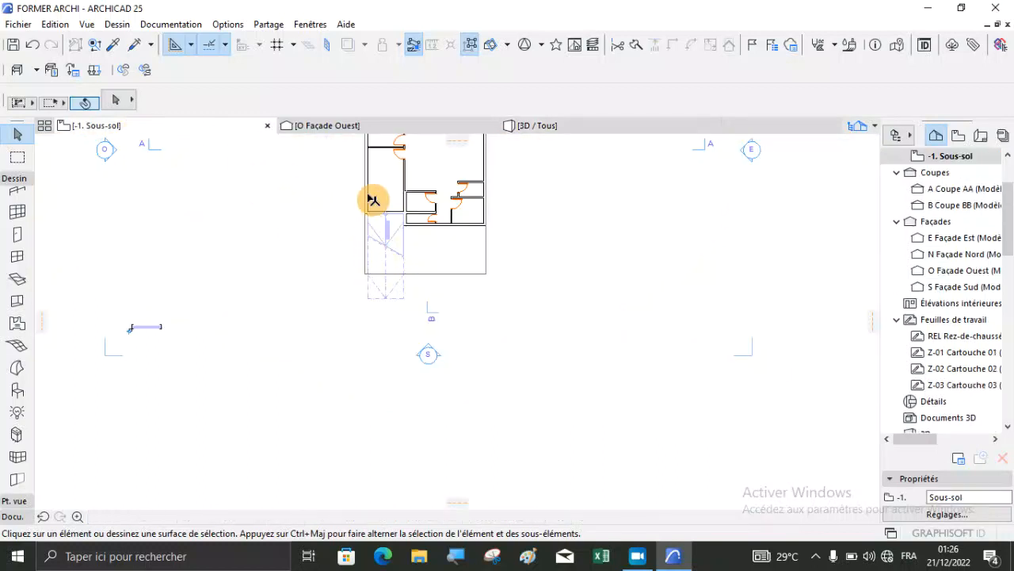
pyautogui.scroll(3, 388, 238)
pyautogui.scroll(4, 406, 280)
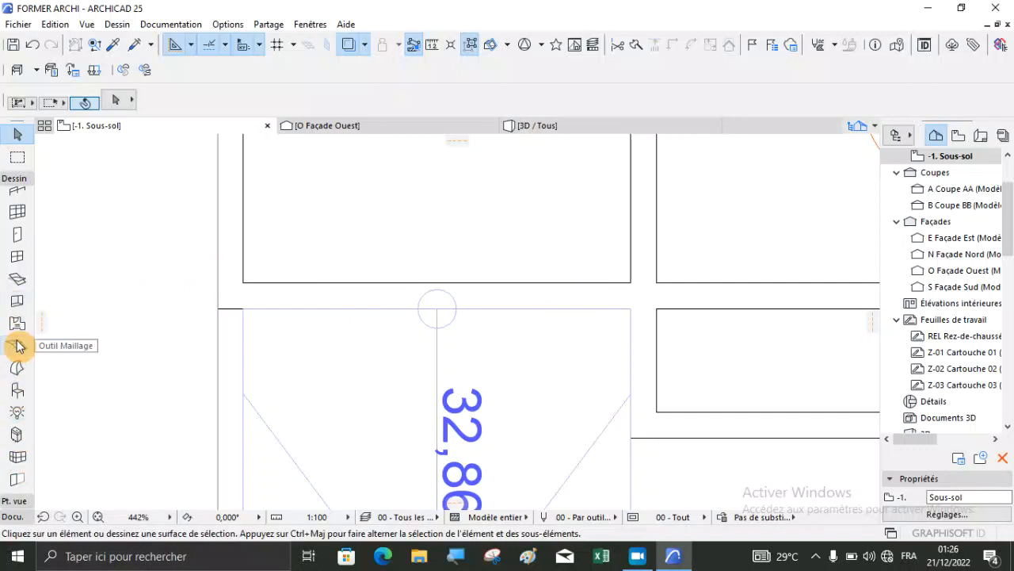
pyautogui.click(14, 239)
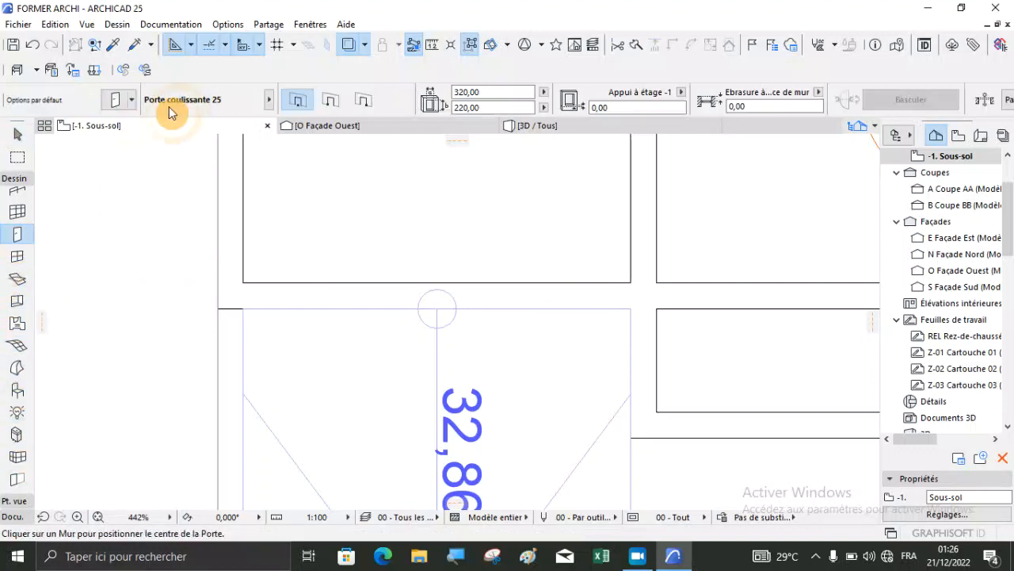
pyautogui.hotkey('ctrl', 't')
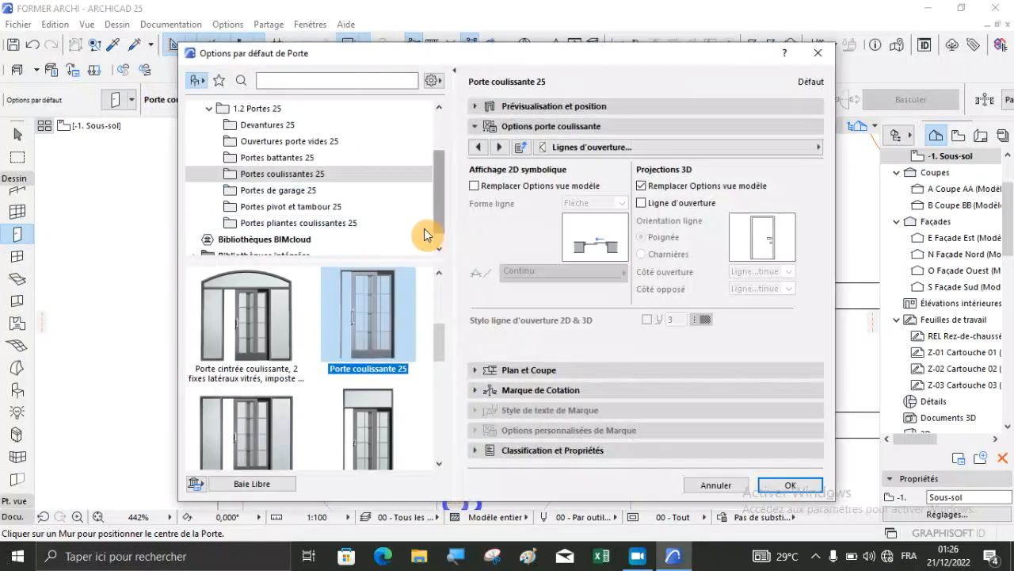
pyautogui.click(277, 190)
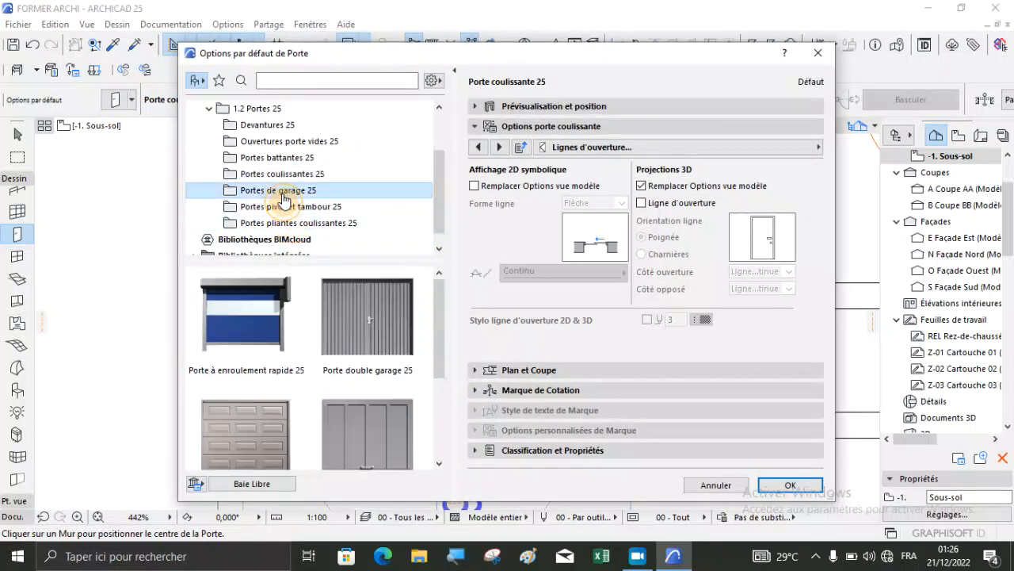
pyautogui.scroll(-3, 273, 335)
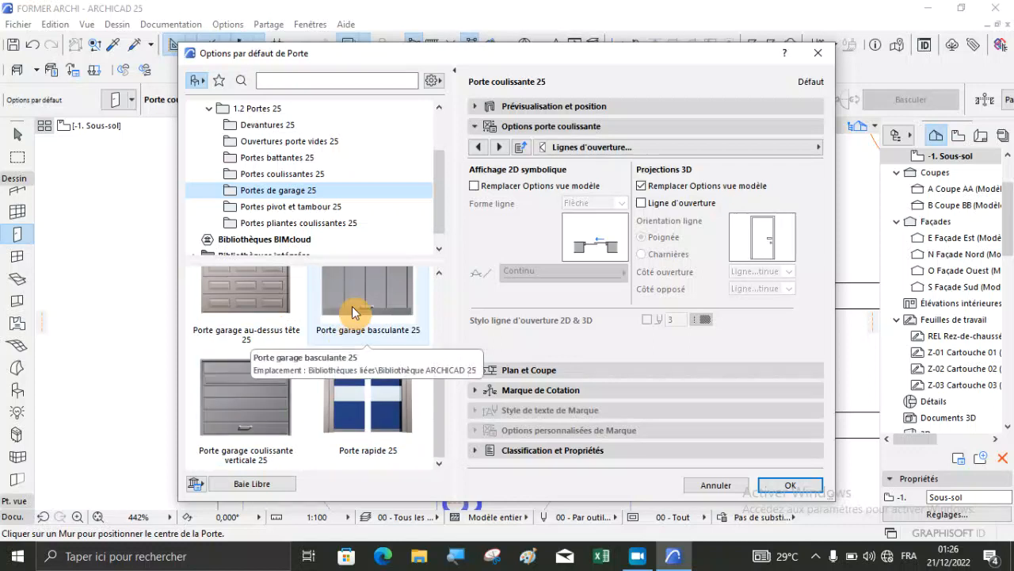
pyautogui.click(273, 418)
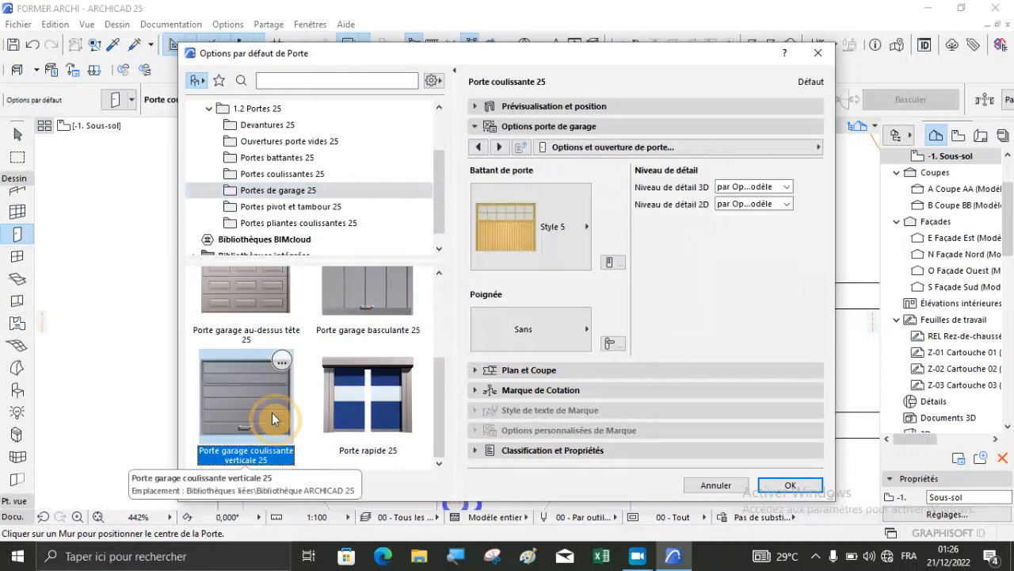
# Step: Set the garage door's leaf to Style 9 and its handle to Bouton 6
pyautogui.click(577, 246)
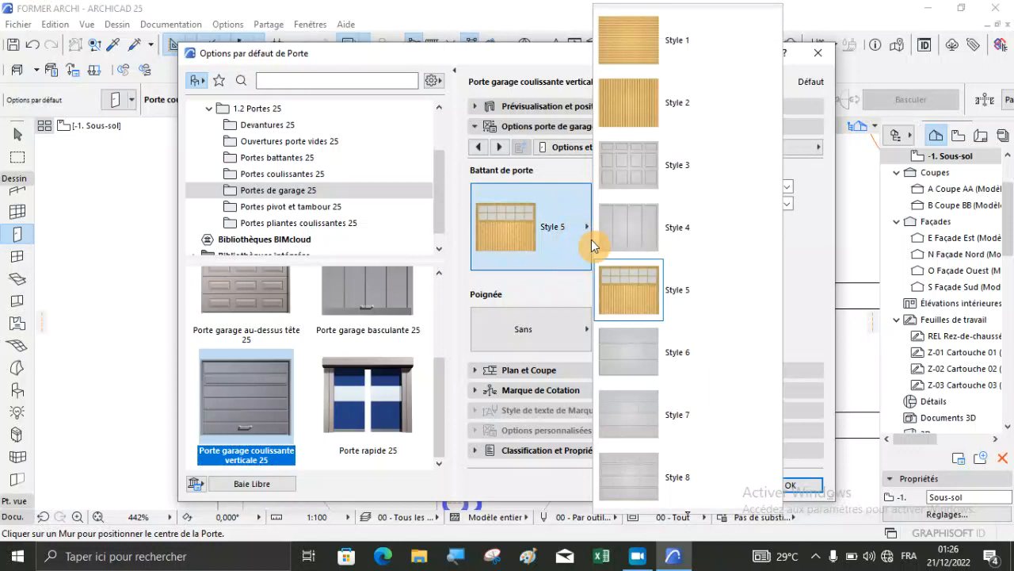
pyautogui.scroll(-3, 664, 235)
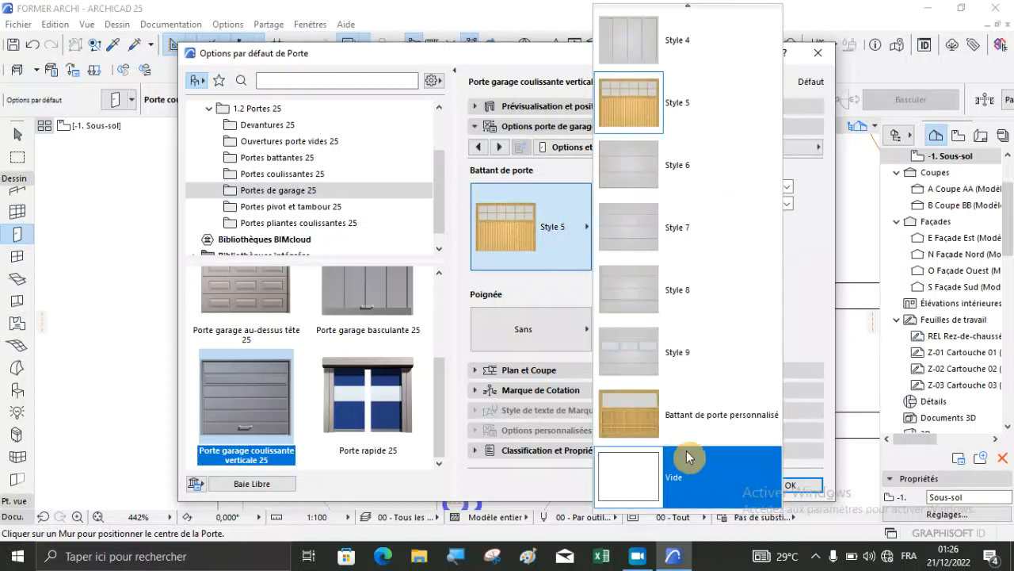
pyautogui.scroll(1, 682, 381)
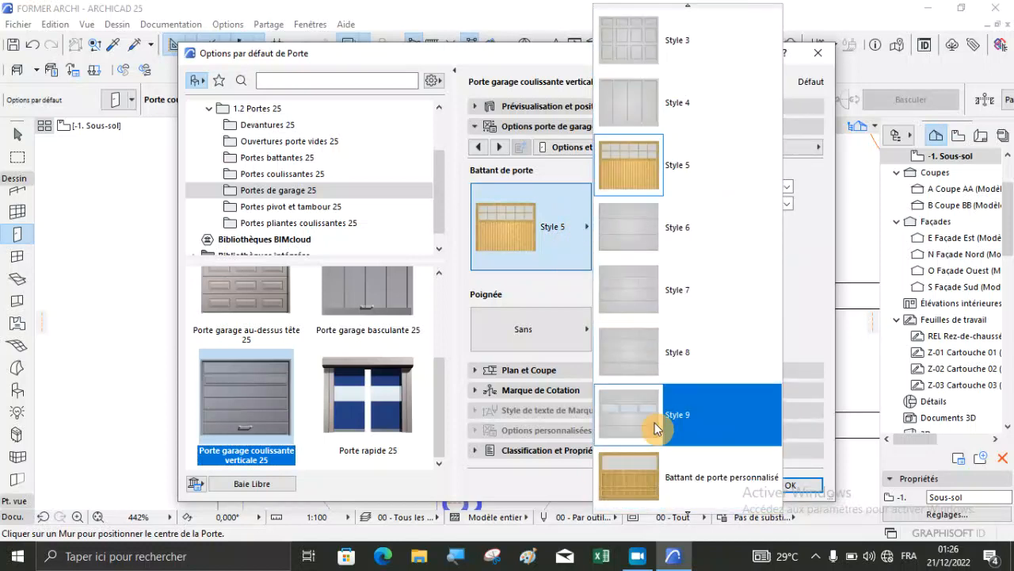
pyautogui.click(680, 419)
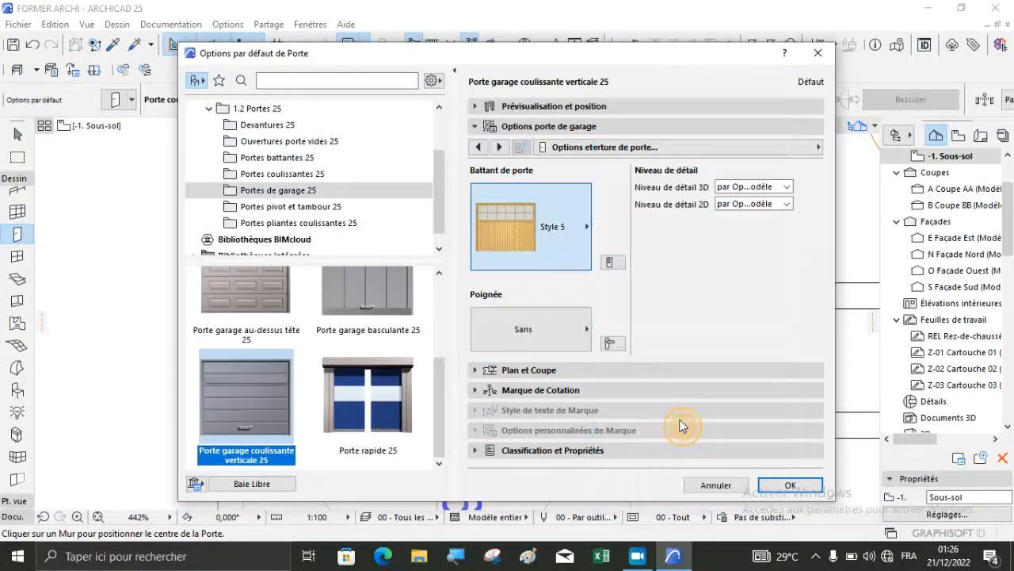
pyautogui.click(544, 331)
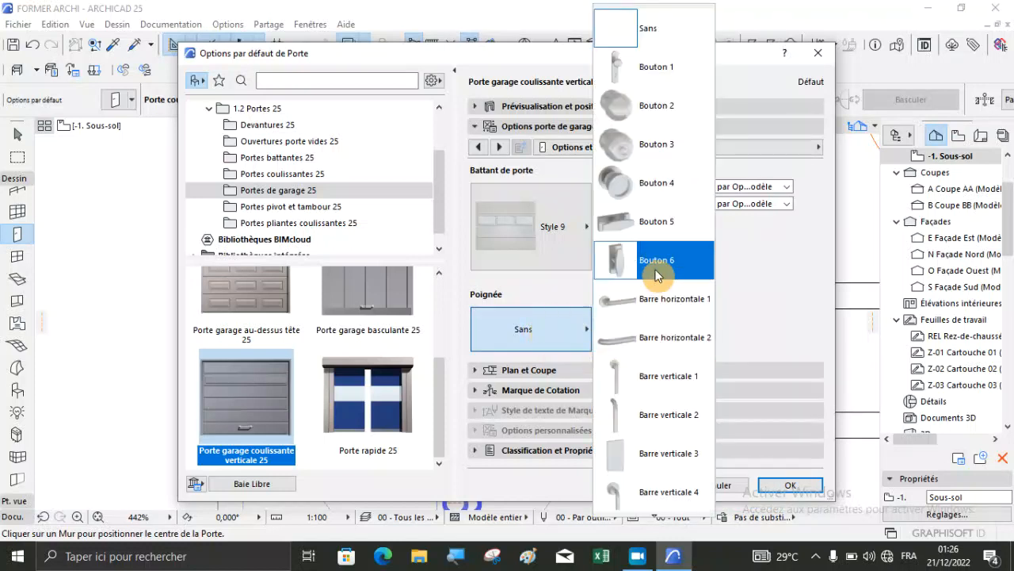
pyautogui.click(624, 256)
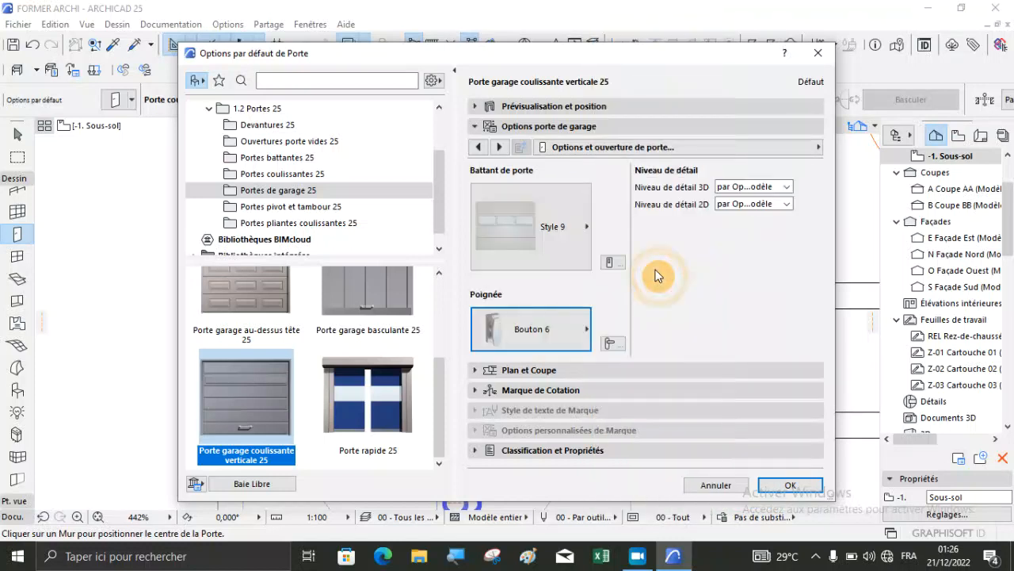
# Step: Enable the override of model view options for 3D projections in the garage door's opening settings
pyautogui.click(502, 148)
pyautogui.click(479, 148)
pyautogui.click(479, 148)
pyautogui.click(478, 149)
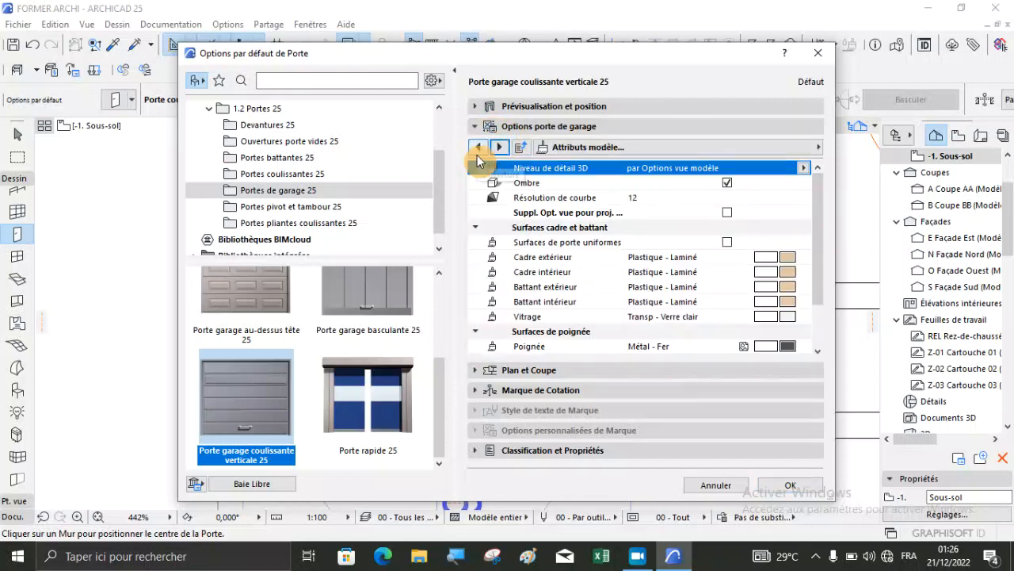
pyautogui.click(499, 147)
pyautogui.click(641, 205)
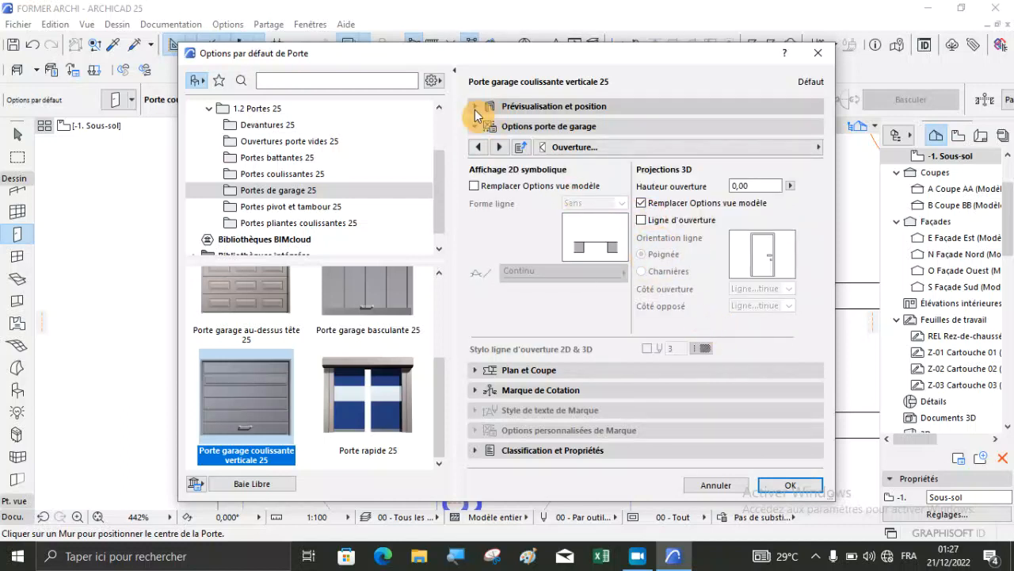
# Step: Accept the door settings and place the garage door in the wall at the ramp's foot, centred on the ramp and oriented toward the room
pyautogui.click(475, 106)
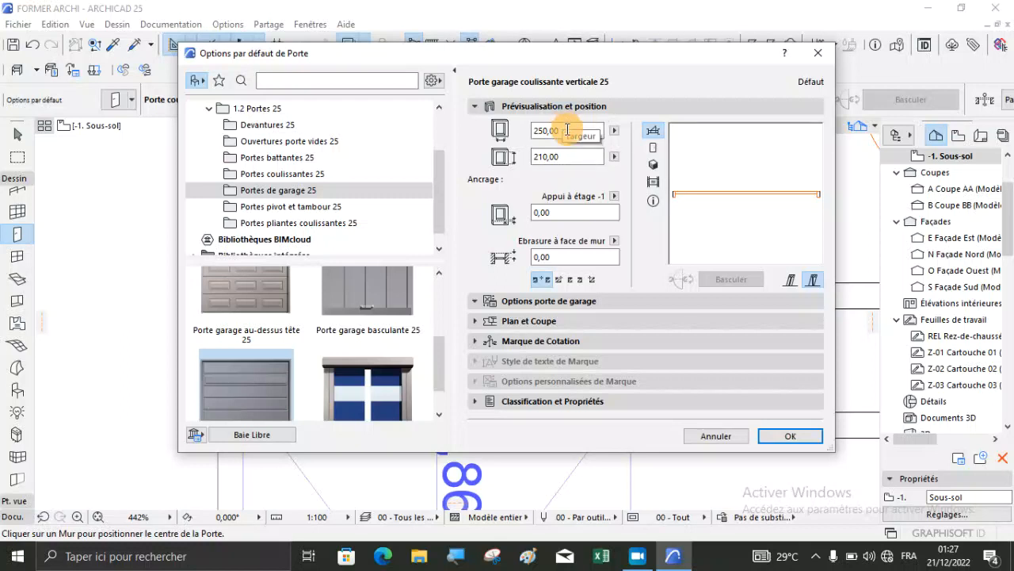
pyautogui.click(790, 436)
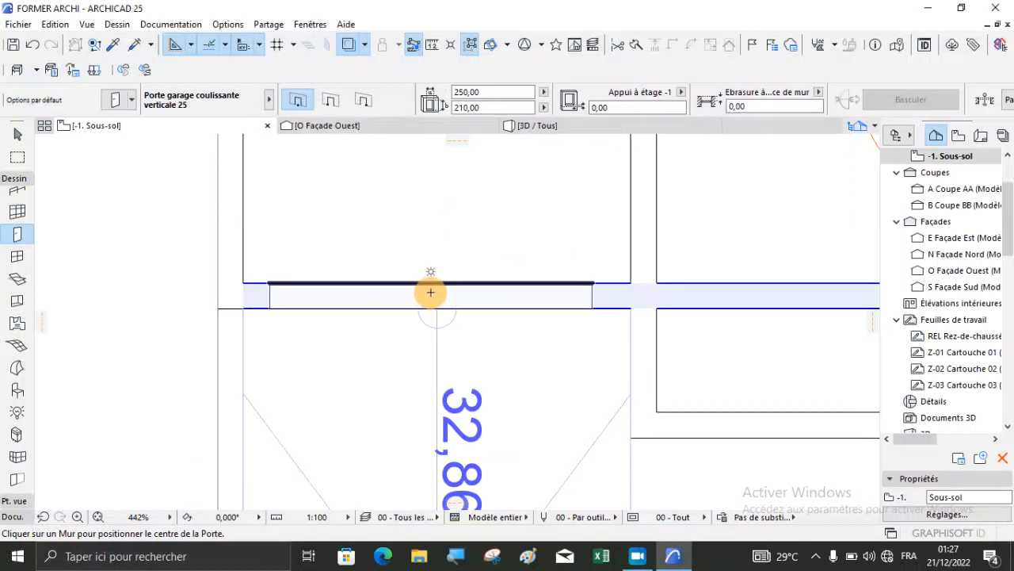
pyautogui.click(433, 286)
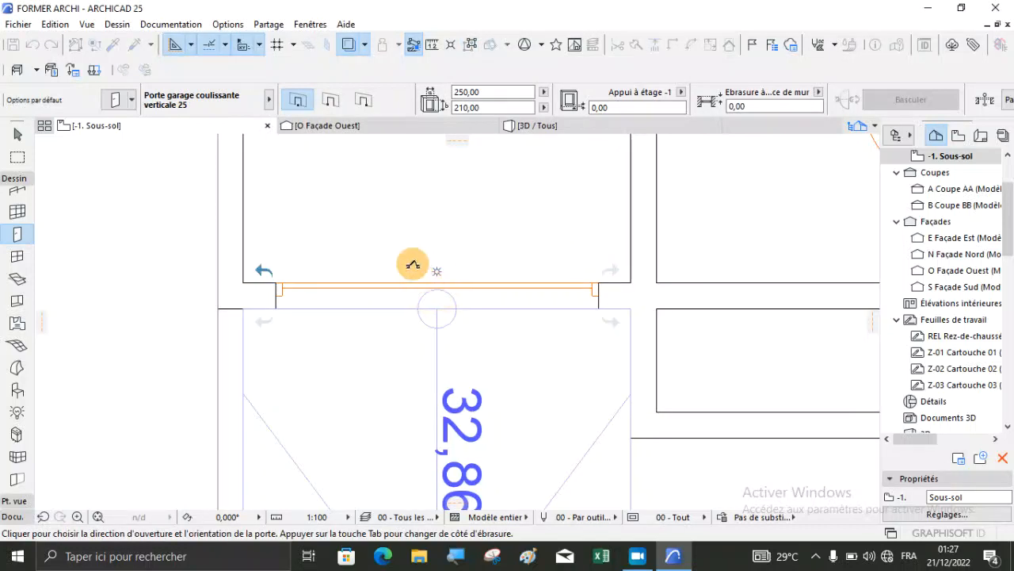
pyautogui.click(413, 265)
# Step: Inspect the garage door and the foot of the ramp in the 3D view
pyautogui.click(547, 125)
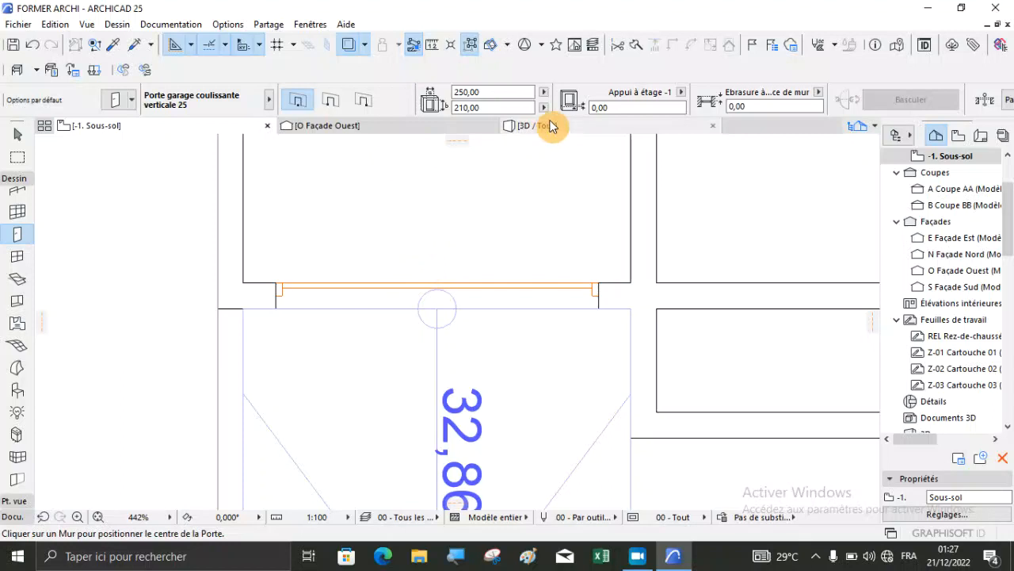
pyautogui.keyDown('shift'); pyautogui.moveTo(481, 305); pyautogui.dragTo(587, 321, button='middle'); pyautogui.keyUp('shift')
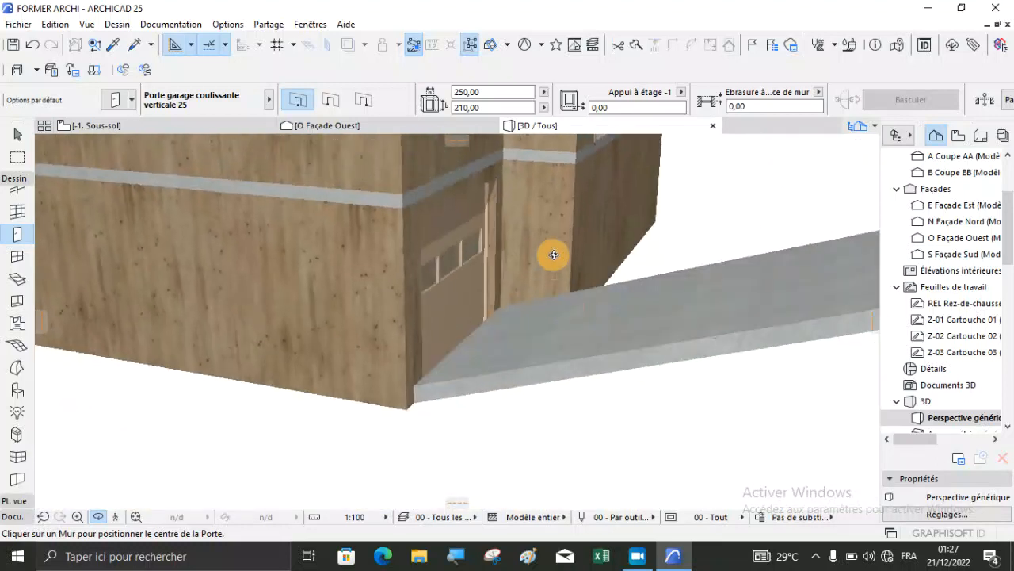
pyautogui.scroll(-2, 525, 172)
pyautogui.scroll(4, 449, 322)
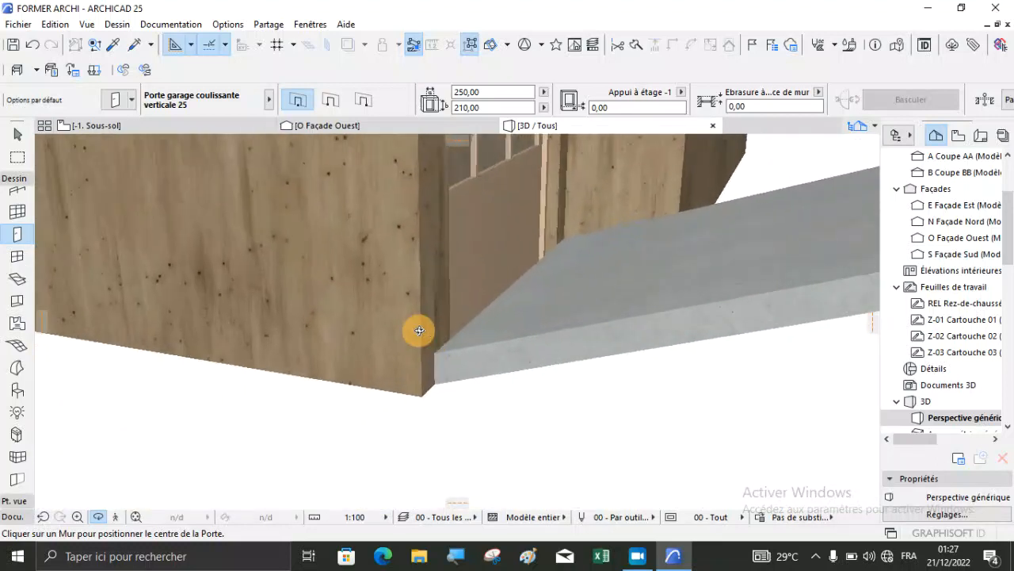
# Step: In the west elevation, move the straight ramp down 21.05 so the top of its foot meets the basement level
pyautogui.click(137, 127)
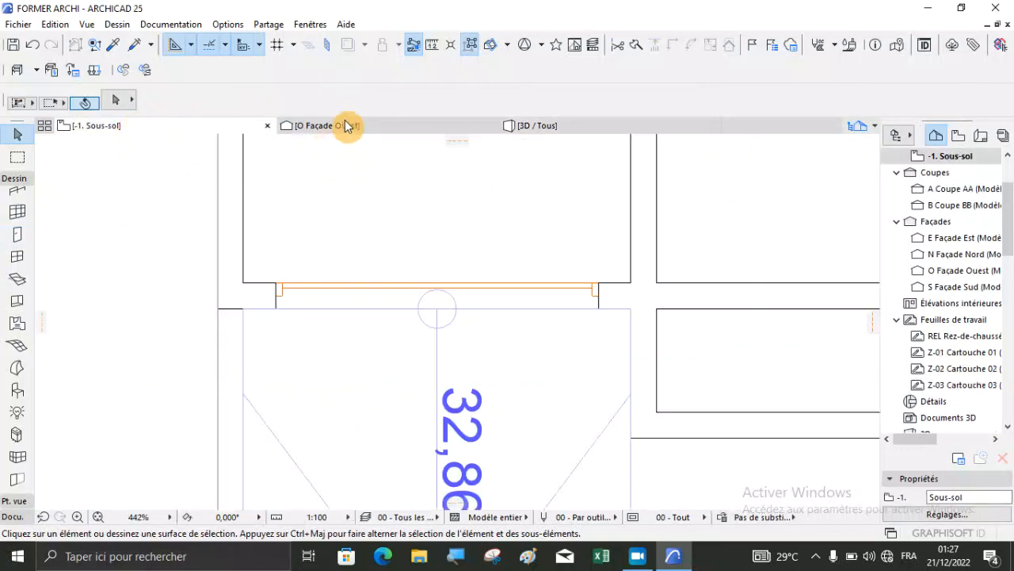
pyautogui.click(346, 127)
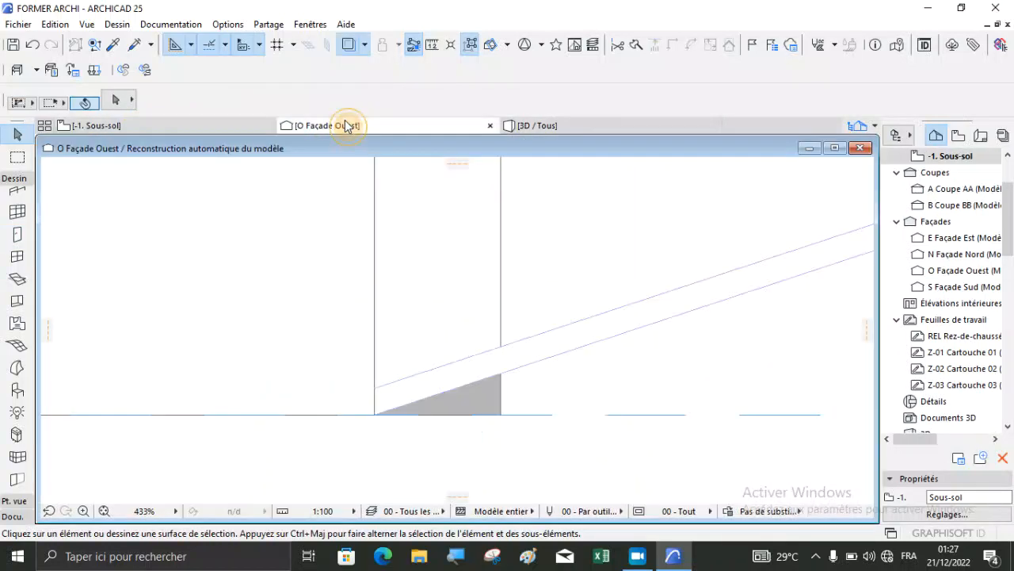
pyautogui.click(454, 386)
pyautogui.scroll(5, 408, 408)
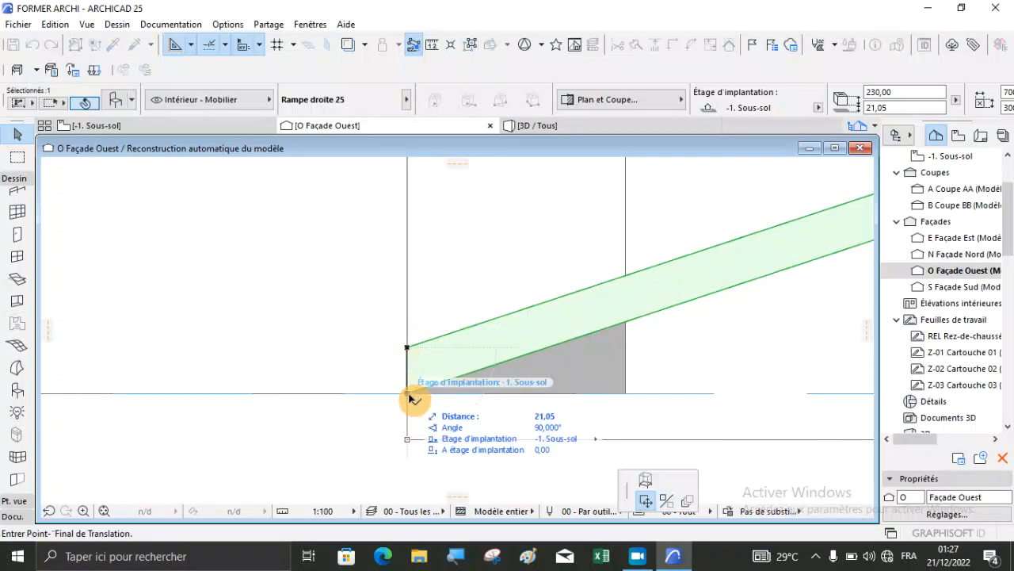
pyautogui.click(412, 395)
pyautogui.scroll(-3, 312, 437)
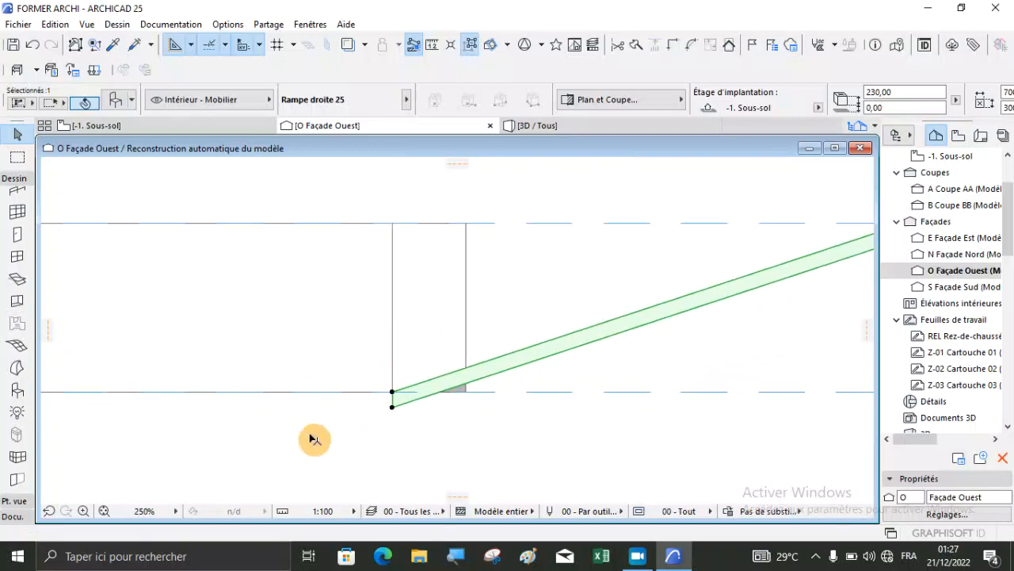
pyautogui.click(311, 438)
# Step: Check the junction between the lowered ramp and the garage door in 3D and in the west elevation
pyautogui.click(566, 124)
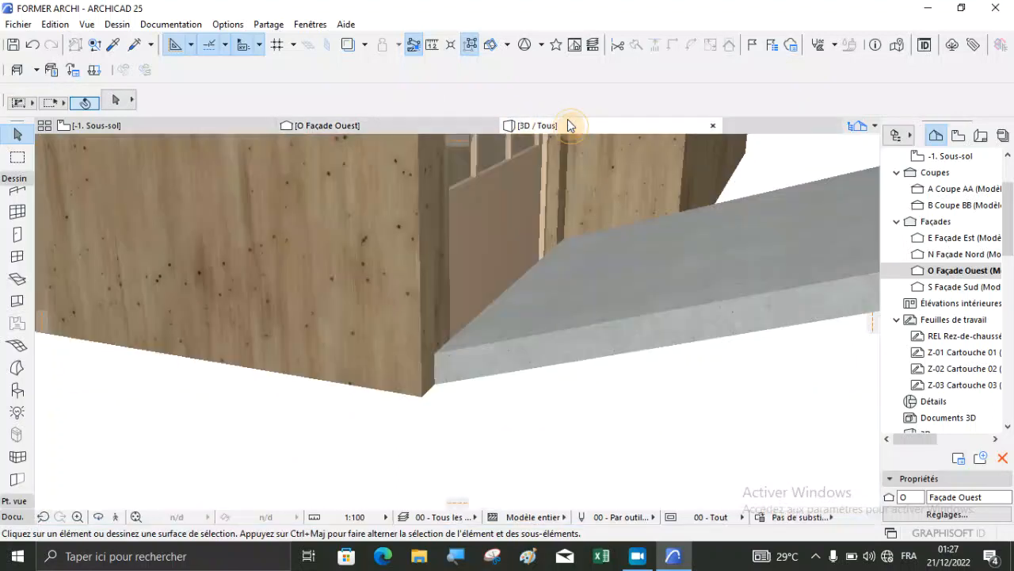
pyautogui.scroll(2, 467, 374)
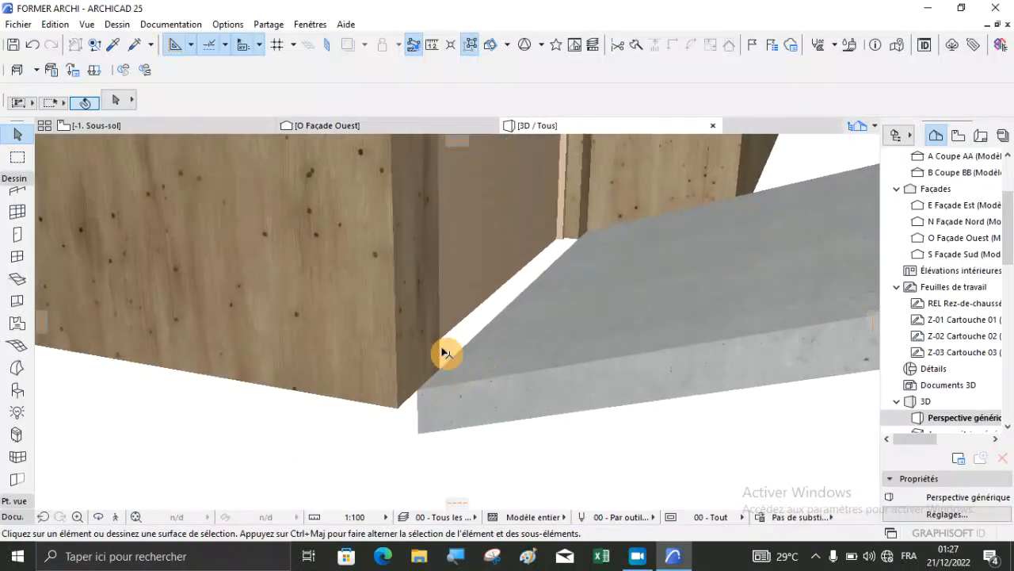
pyautogui.scroll(-2, 602, 304)
pyautogui.moveTo(388, 279); pyautogui.dragTo(634, 341)
pyautogui.scroll(2, 556, 338)
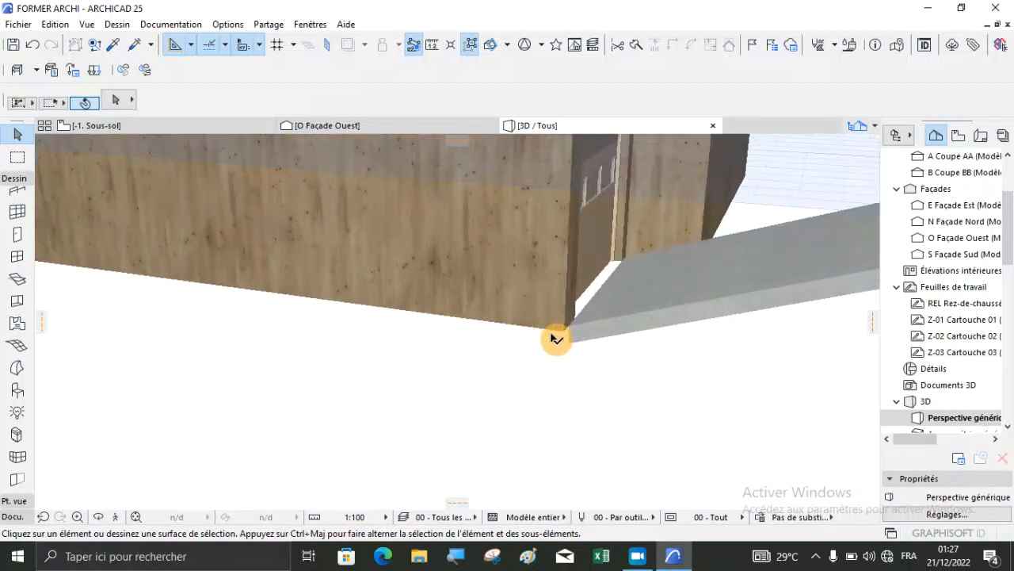
pyautogui.click(371, 127)
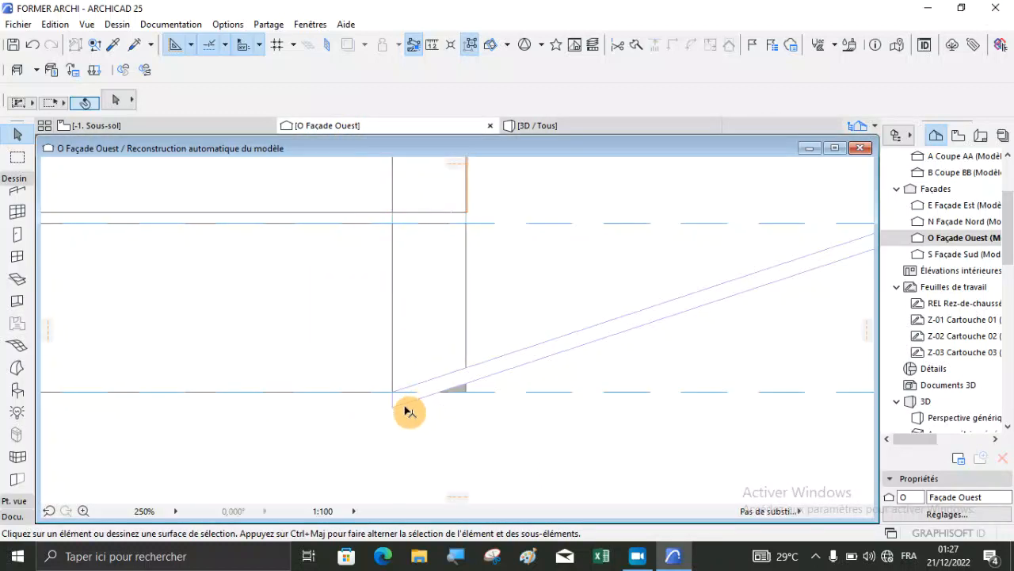
# Step: In the basement plan, start a Slab on story -1. Sous-sol with its thickness set to 10
pyautogui.click(168, 127)
pyautogui.scroll(-3, 441, 333)
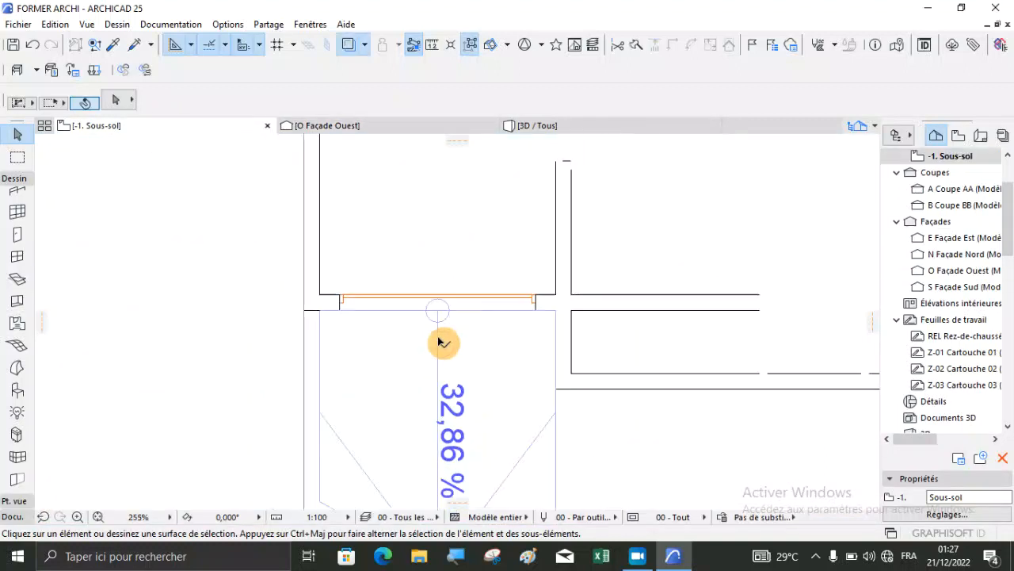
pyautogui.scroll(-5, 427, 371)
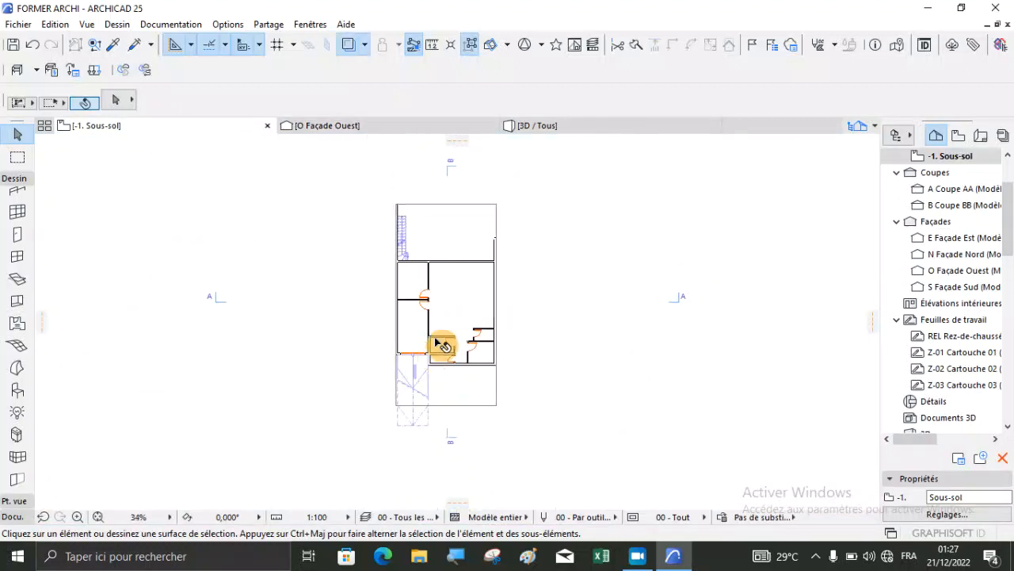
pyautogui.scroll(4, 402, 279)
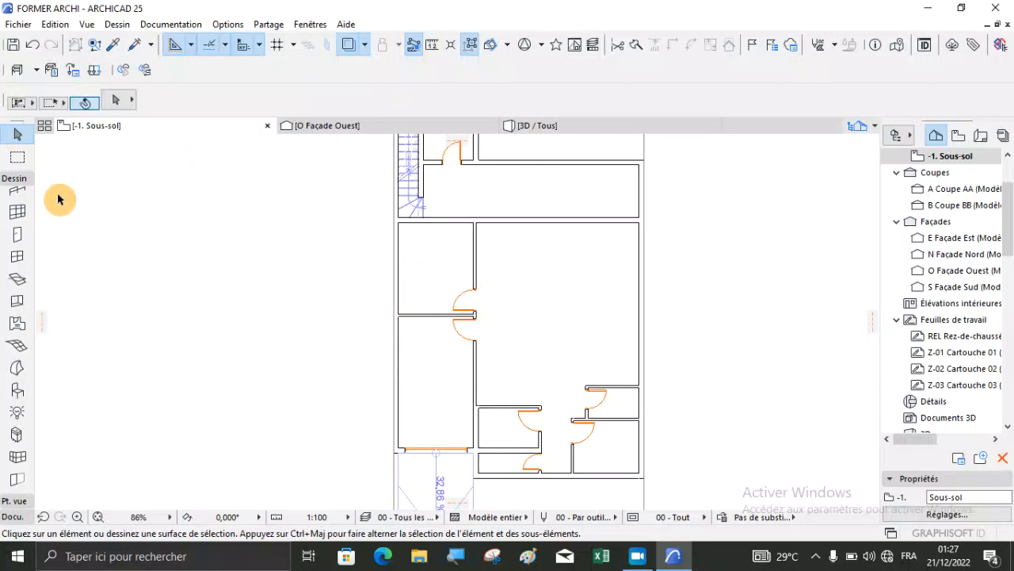
pyautogui.scroll(3, 20, 236)
pyautogui.click(16, 263)
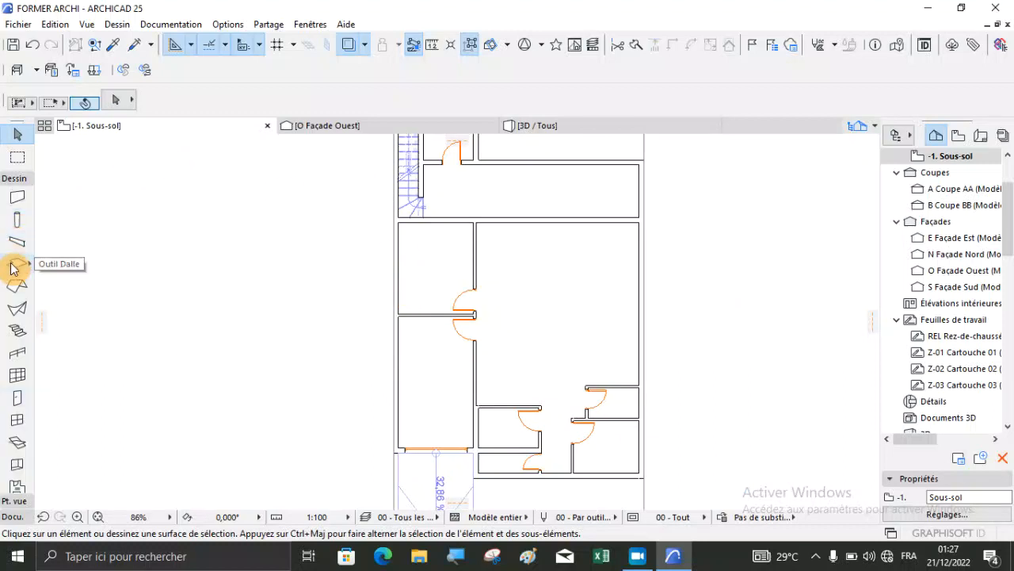
pyautogui.hscroll(3, 533, 113)
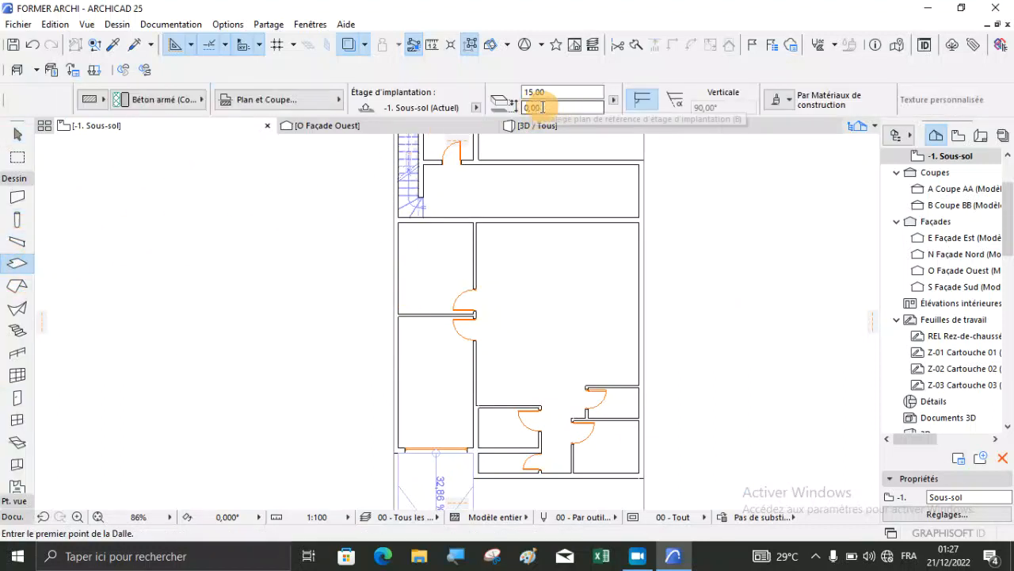
pyautogui.click(560, 93)
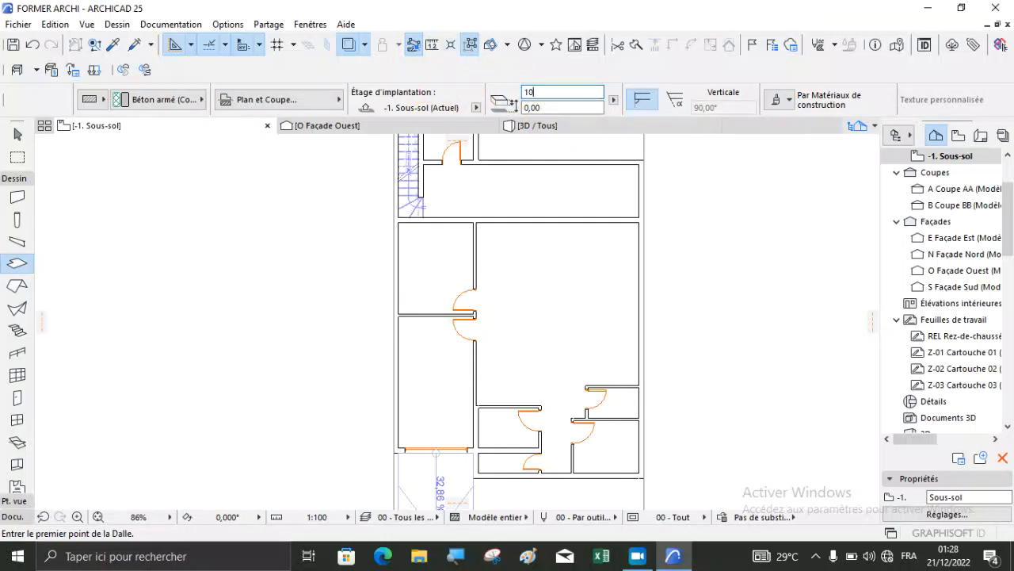
# Step: Draw a rectangular slab of 1000 by 2000 over the basement outline, from its upper-left corner to the opposite corner
pyautogui.scroll(-4, 506, 198)
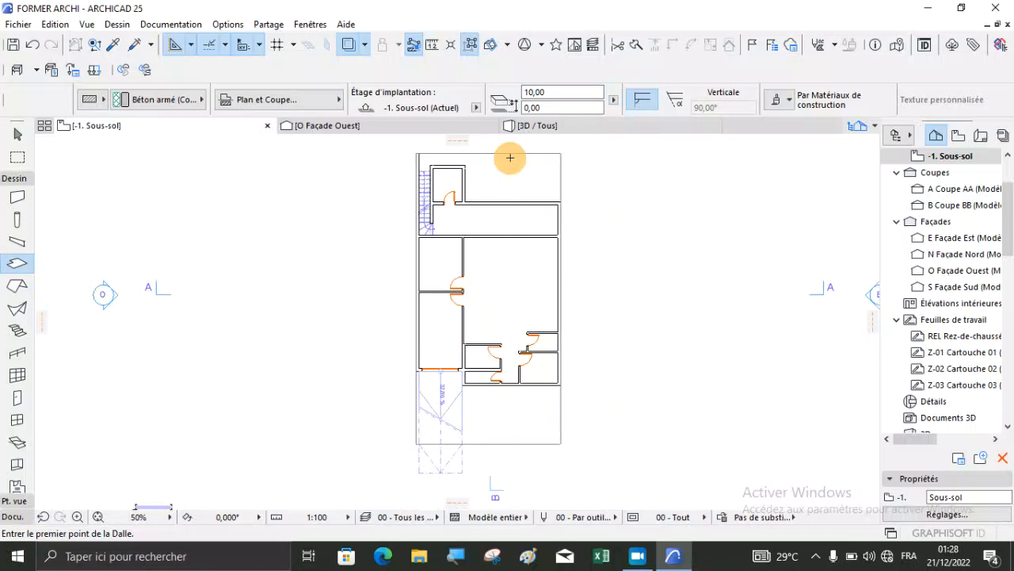
pyautogui.scroll(7, 423, 150)
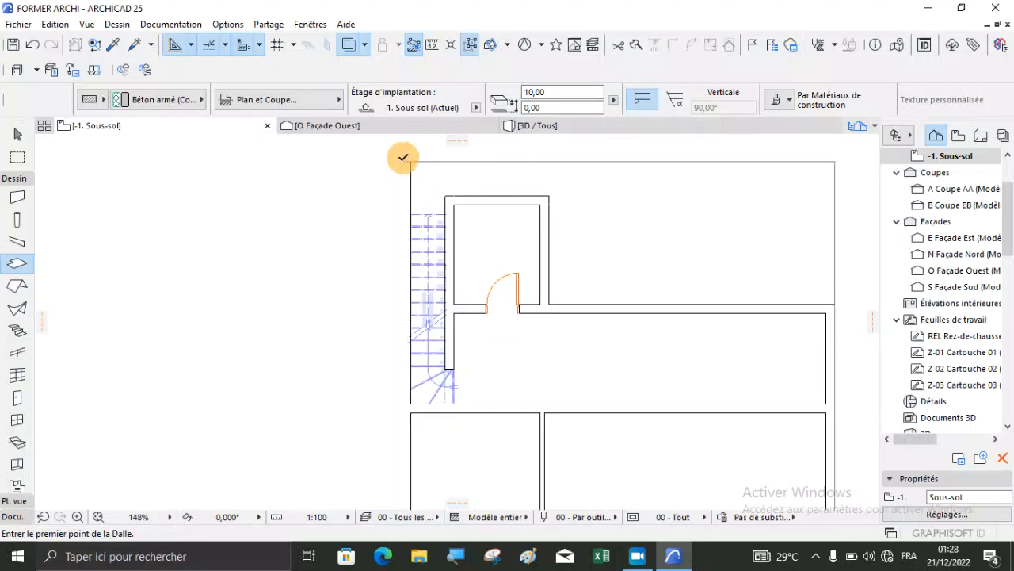
pyautogui.click(402, 157)
pyautogui.scroll(-3, 428, 171)
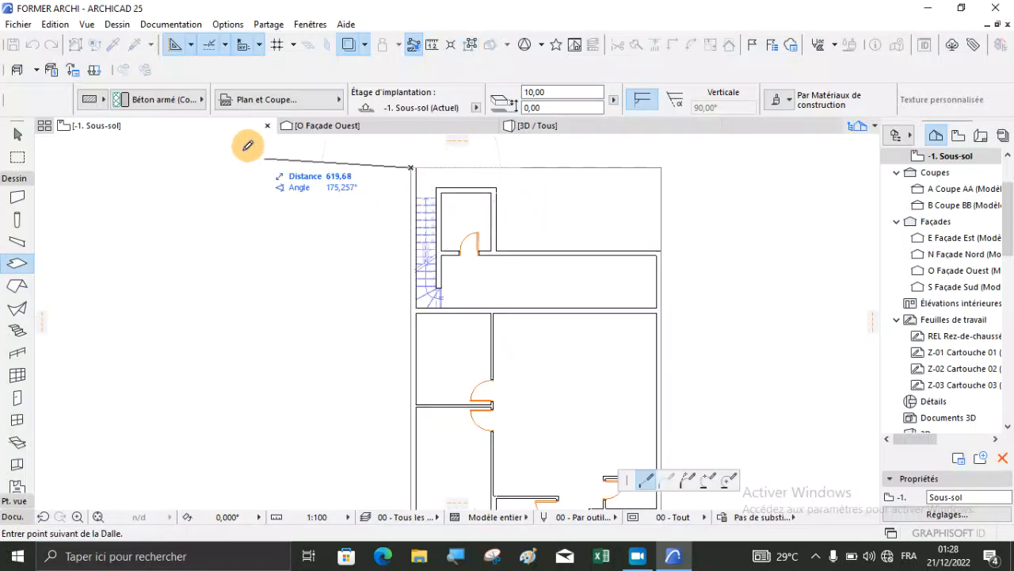
pyautogui.scroll(3, 191, 115)
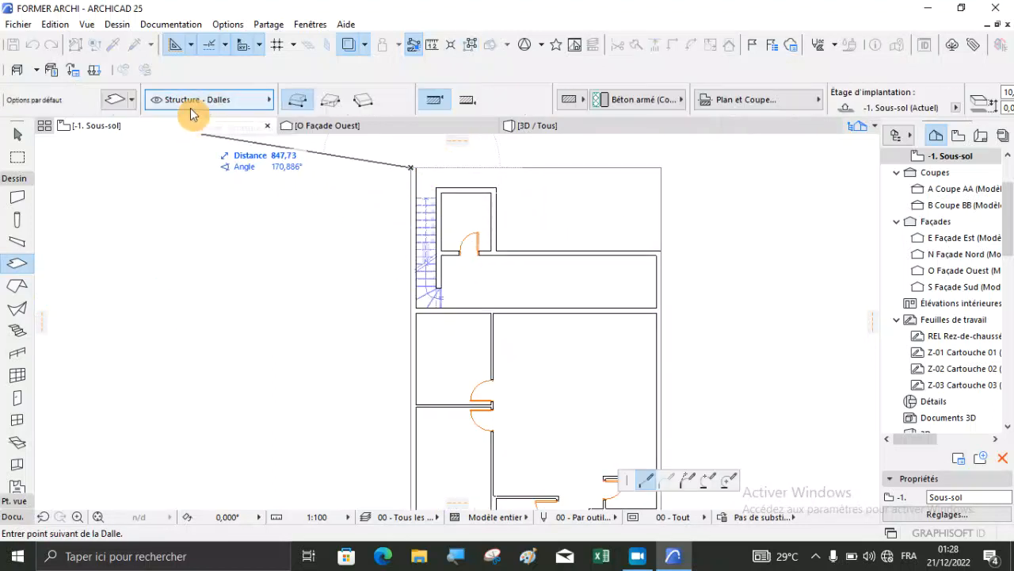
pyautogui.click(333, 101)
pyautogui.scroll(-3, 465, 214)
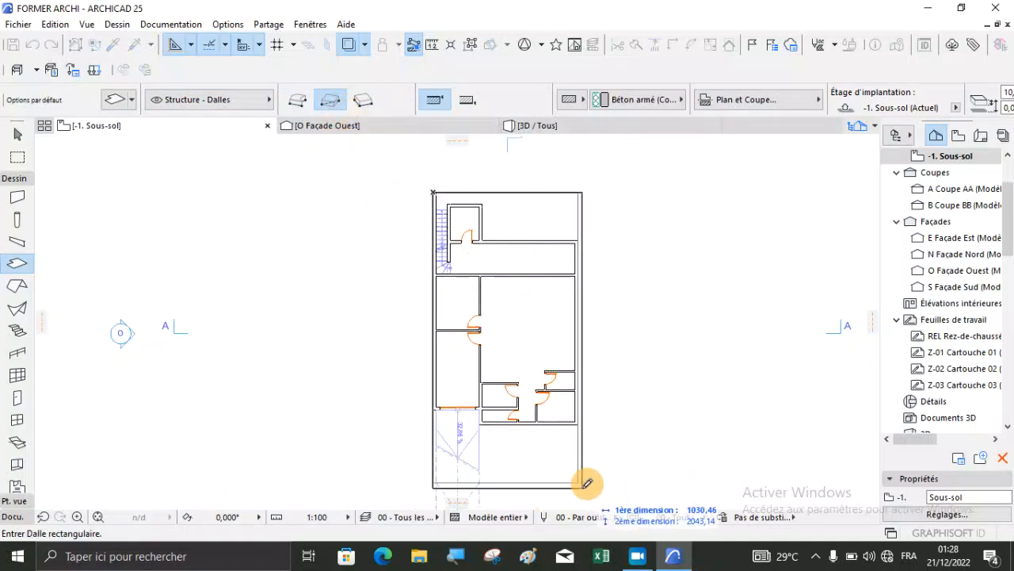
pyautogui.scroll(4, 586, 482)
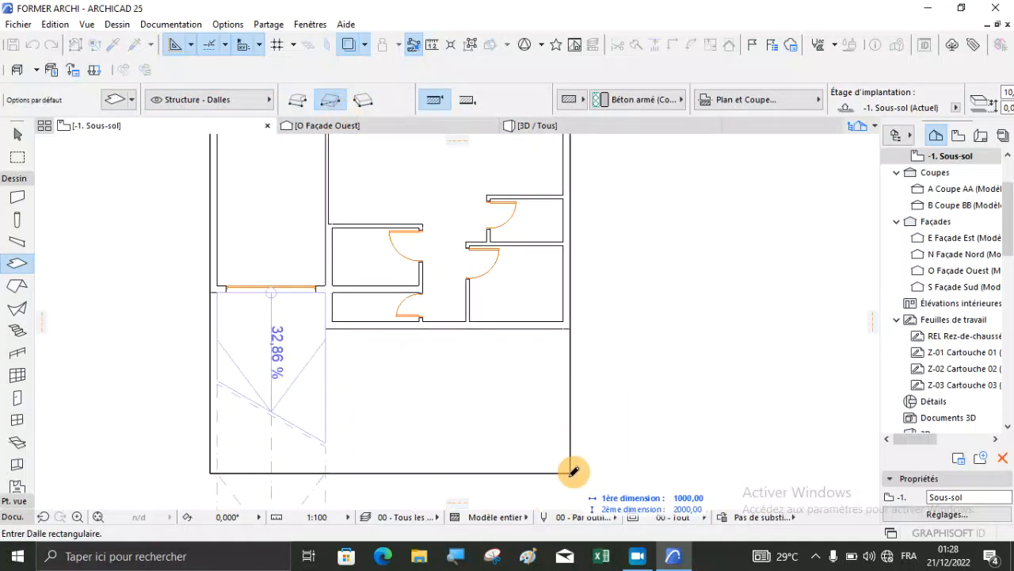
pyautogui.click(570, 473)
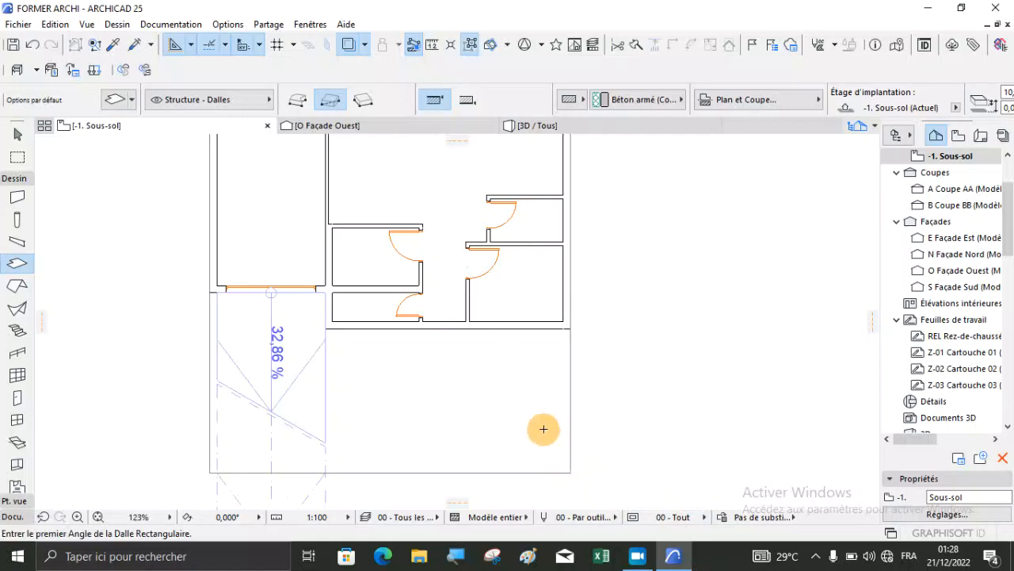
# Step: Inspect the basement slab and its overlap with the ramp's foot in the 3D view and the west elevation
pyautogui.scroll(-3, 544, 428)
pyautogui.click(546, 125)
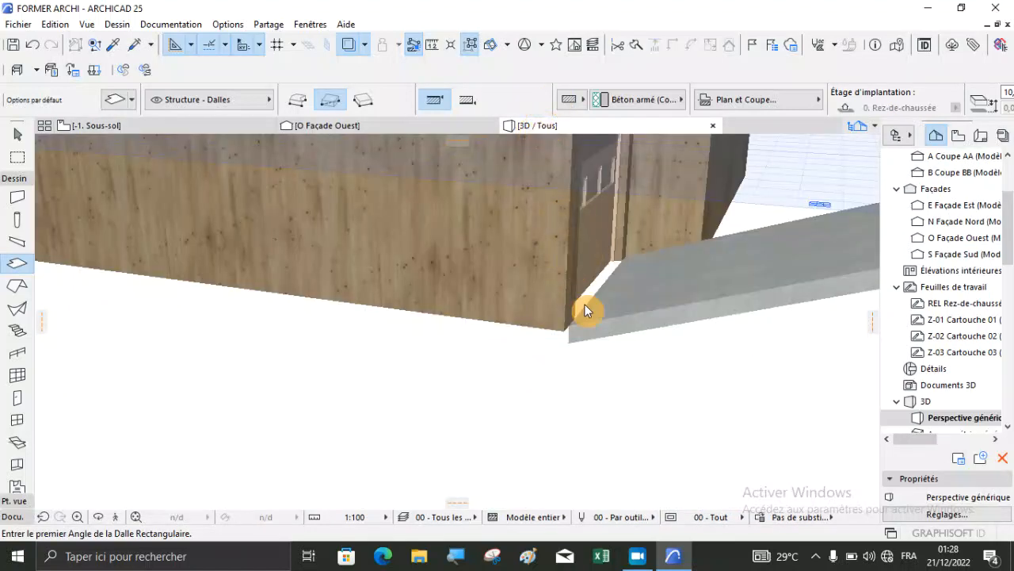
pyautogui.scroll(-5, 515, 353)
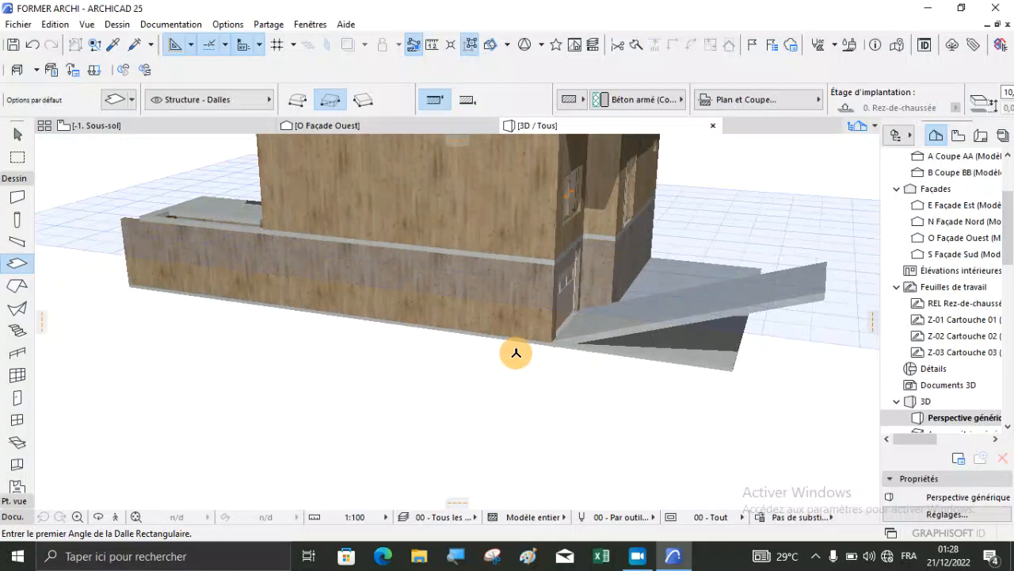
pyautogui.click(606, 402)
pyautogui.press('Escape')
pyautogui.press('Escape')
pyautogui.scroll(6, 487, 335)
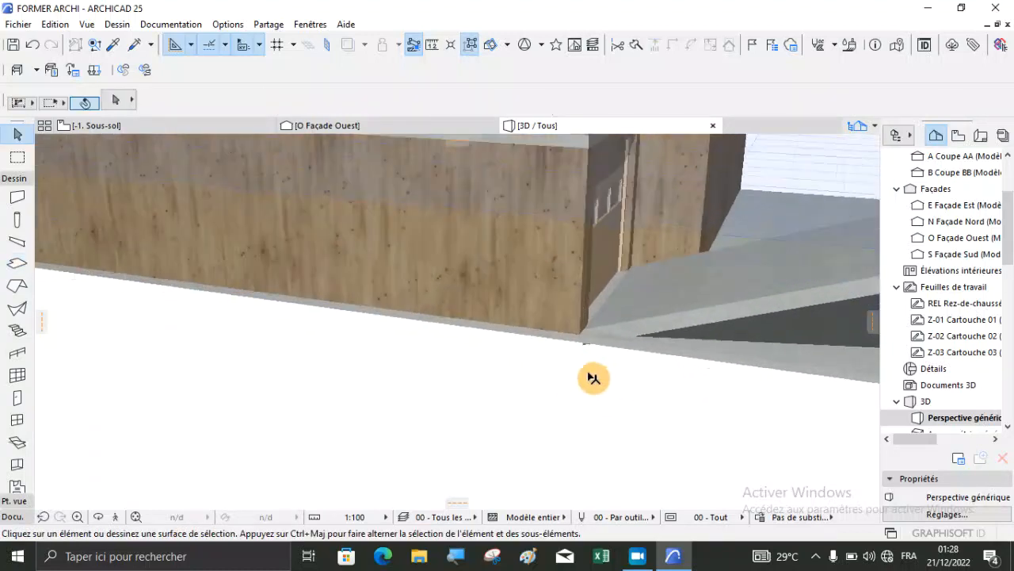
pyautogui.click(558, 337)
pyautogui.scroll(3, 558, 337)
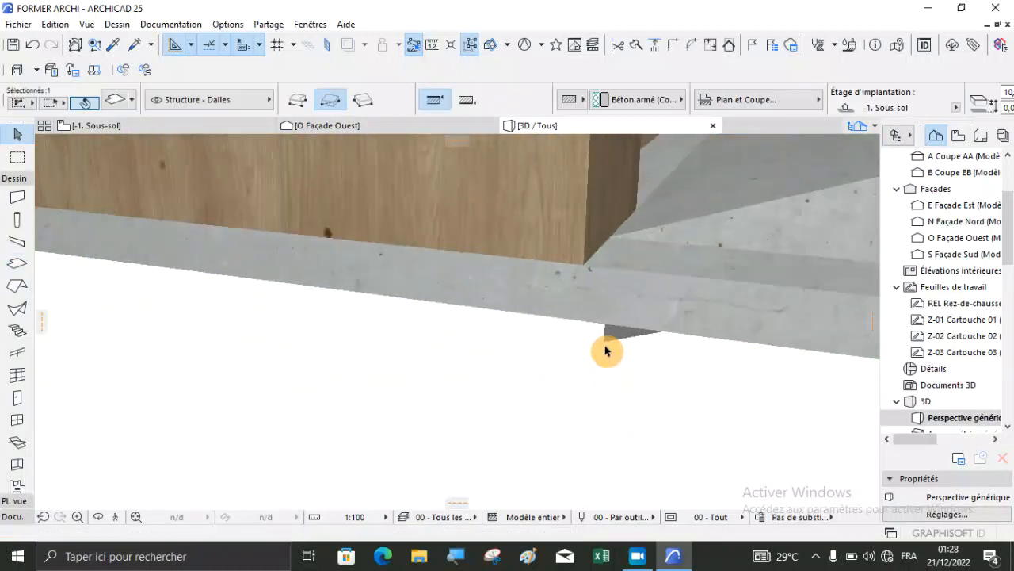
pyautogui.click(358, 130)
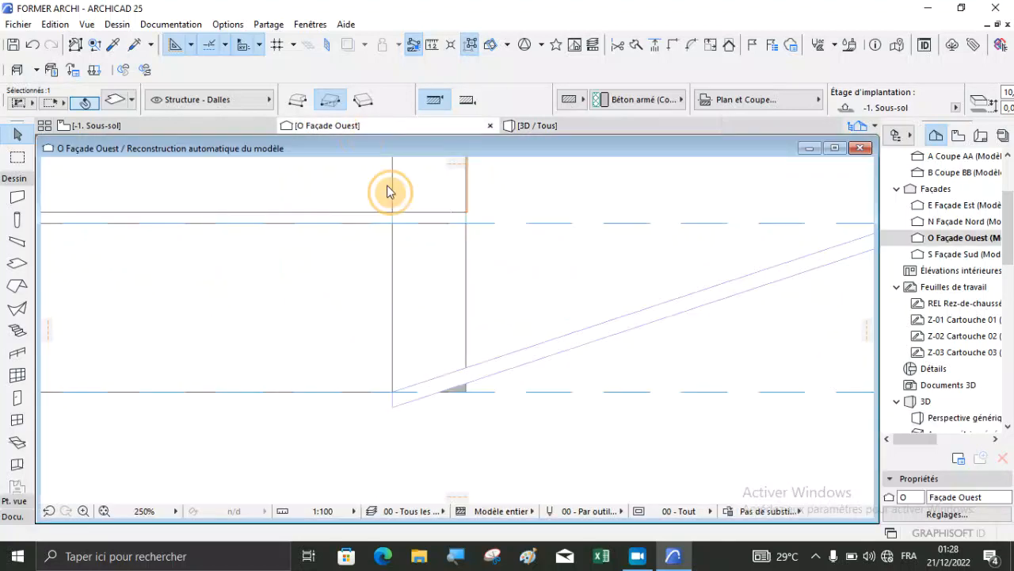
pyautogui.scroll(3, 342, 400)
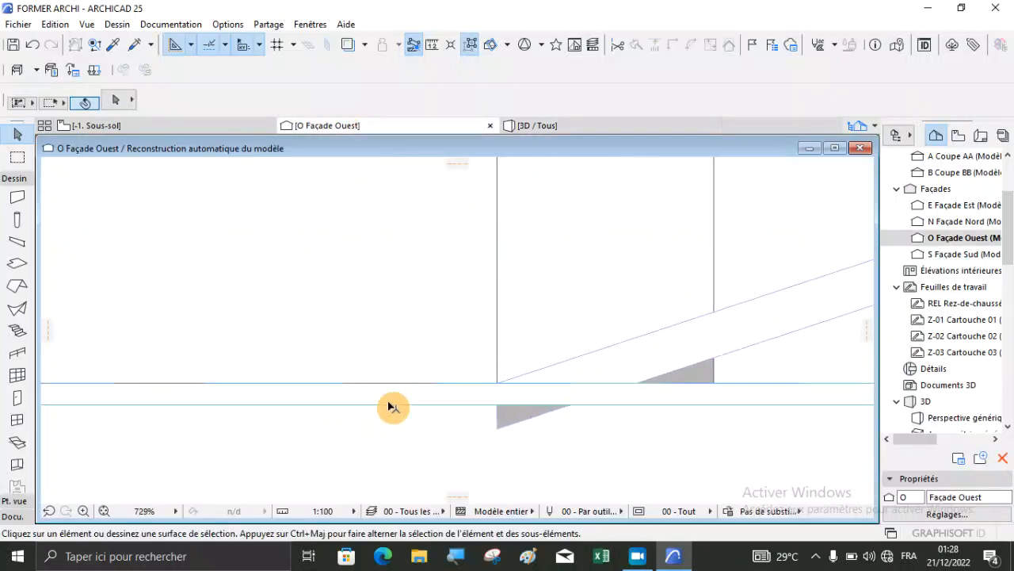
pyautogui.click(446, 405)
pyautogui.click(442, 331)
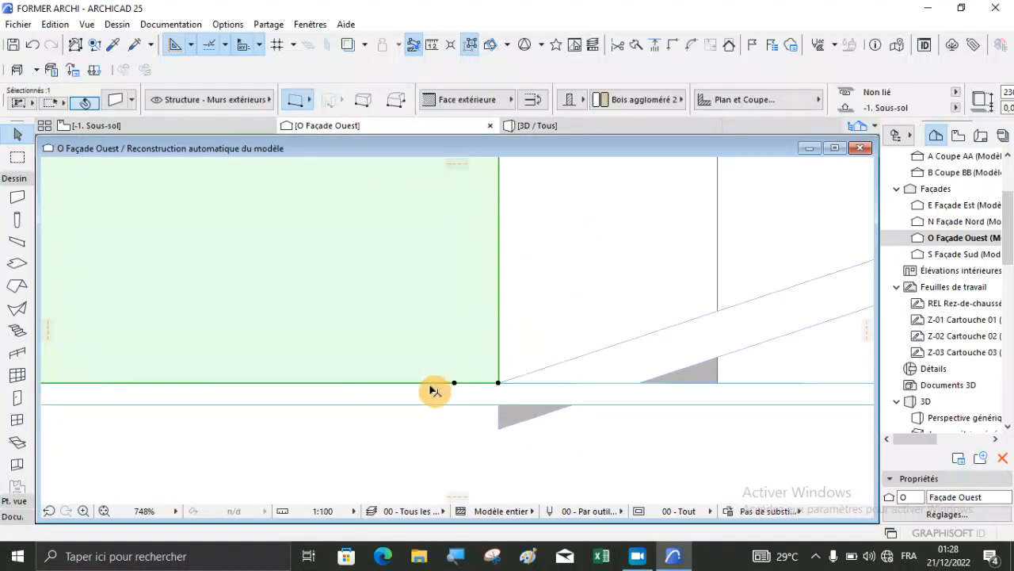
pyautogui.hotkey('ctrl', 'd')
pyautogui.click(431, 386)
pyautogui.press('Escape')
# Step: Select the access ramp in the west elevation and set its profile thickness to 10 in the ramp options
pyautogui.click(595, 354)
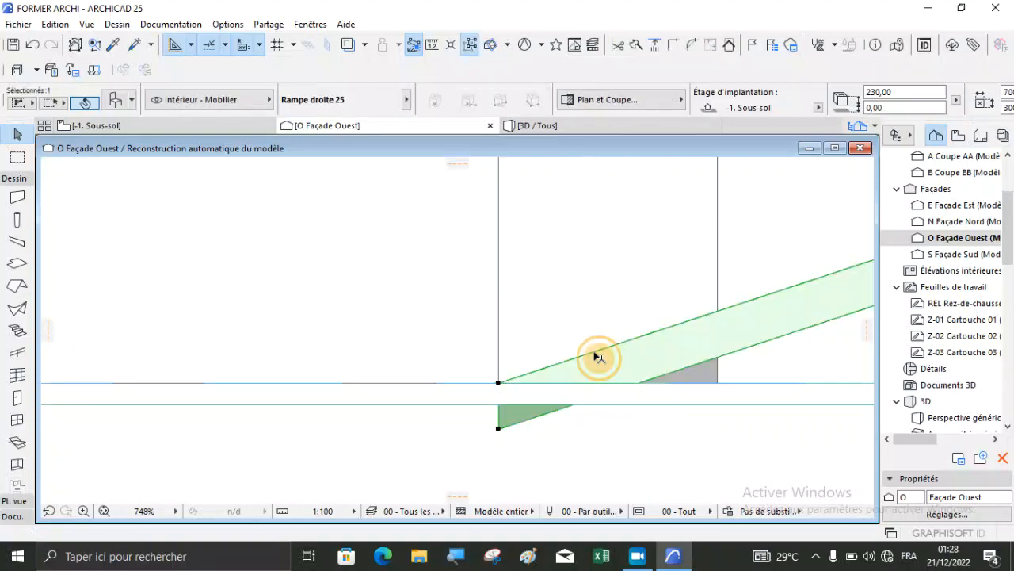
pyautogui.scroll(-1, 378, 381)
pyautogui.scroll(-5, 384, 382)
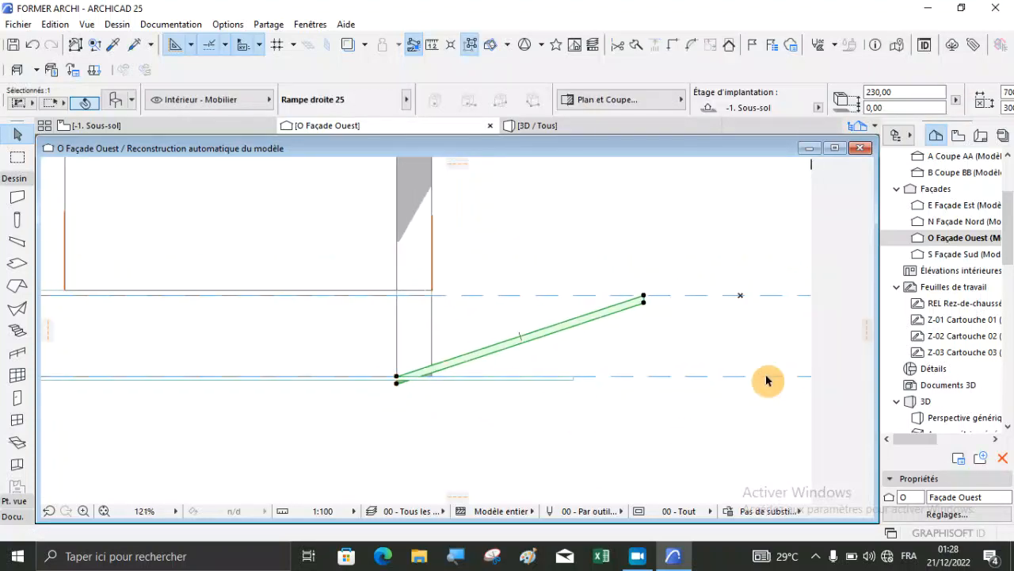
pyautogui.scroll(3, 594, 321)
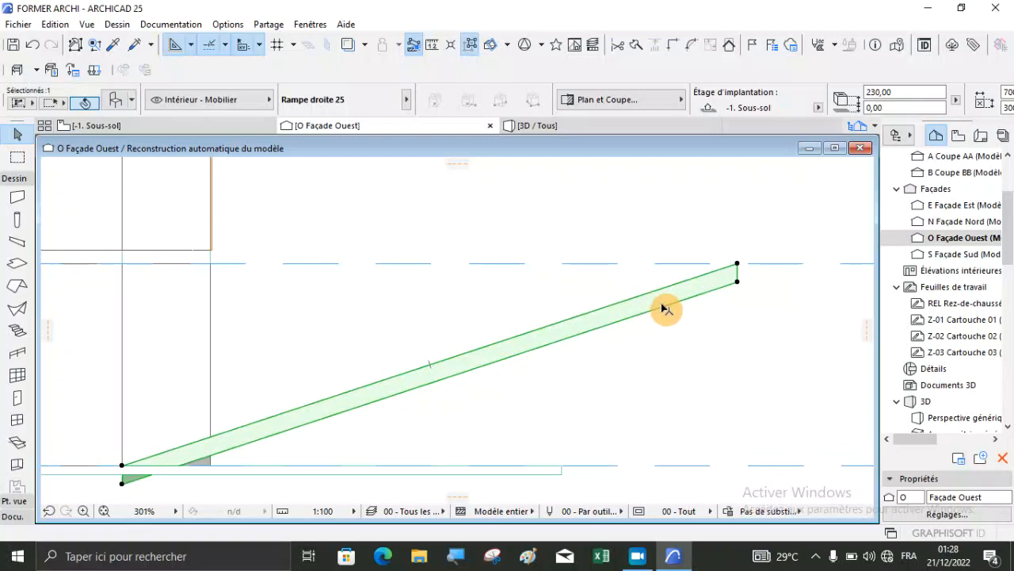
pyautogui.scroll(-1, 640, 278)
pyautogui.click(95, 100)
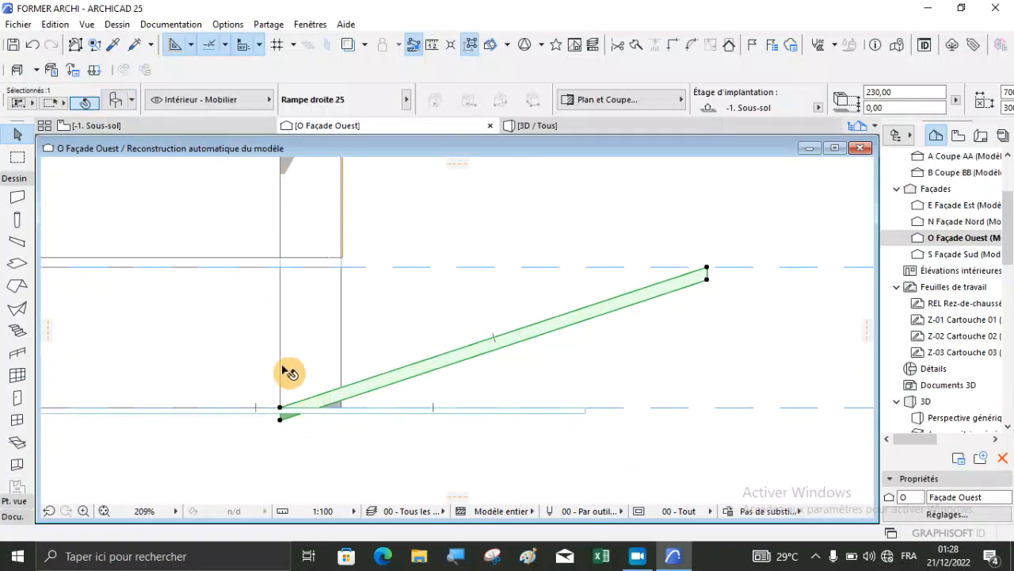
pyautogui.click(116, 101)
pyautogui.click(117, 102)
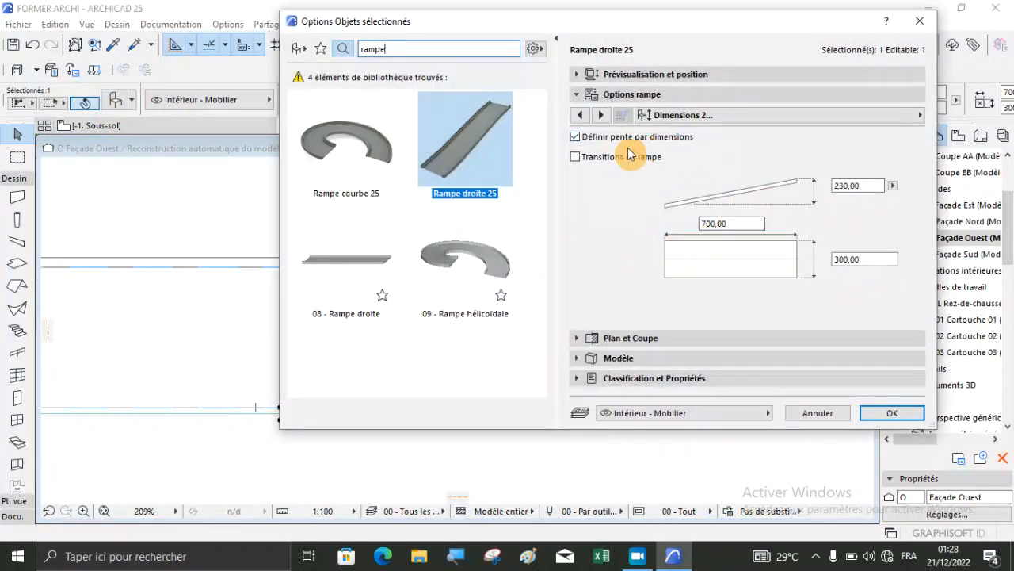
pyautogui.click(576, 75)
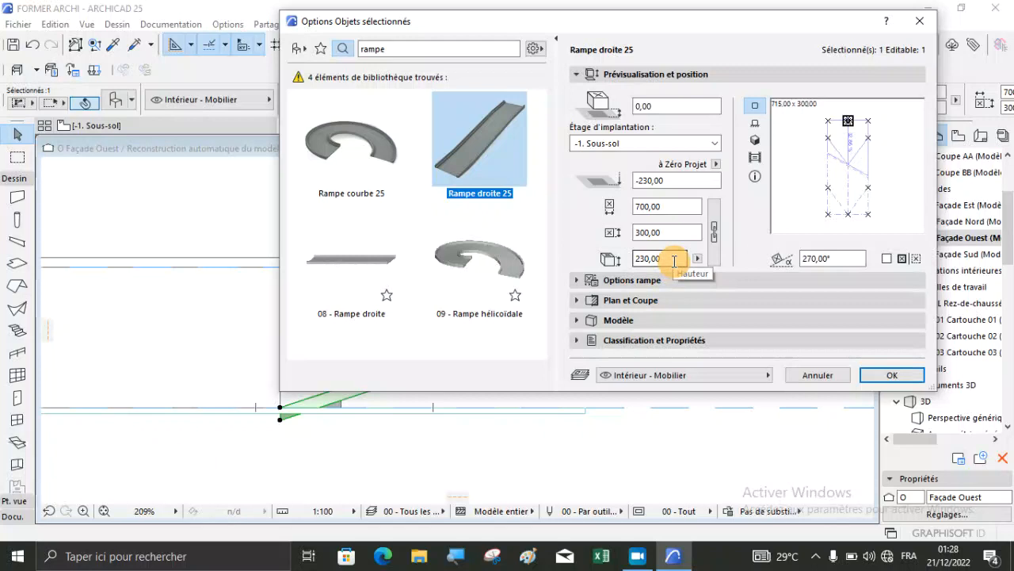
pyautogui.click(576, 282)
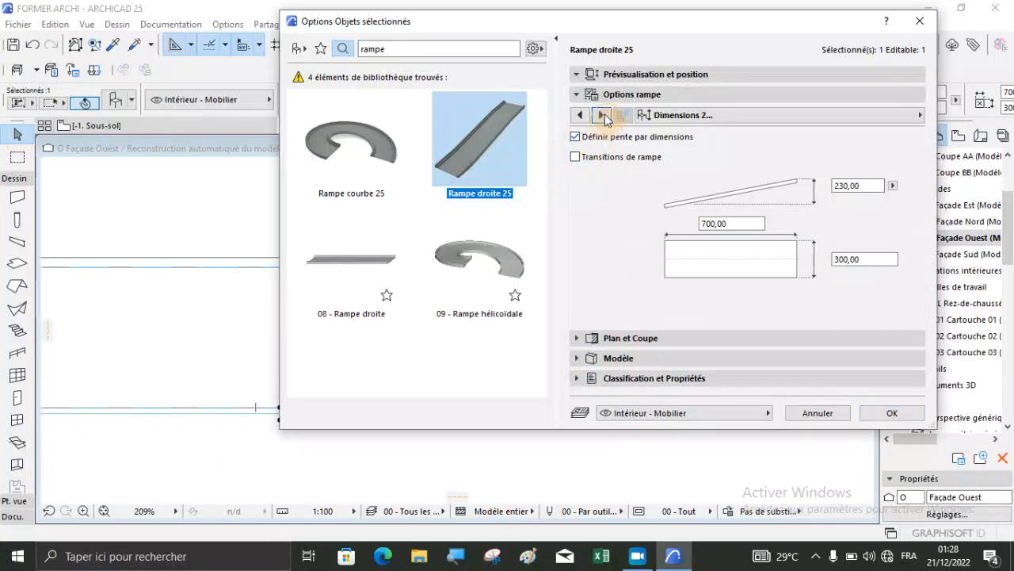
pyautogui.click(604, 116)
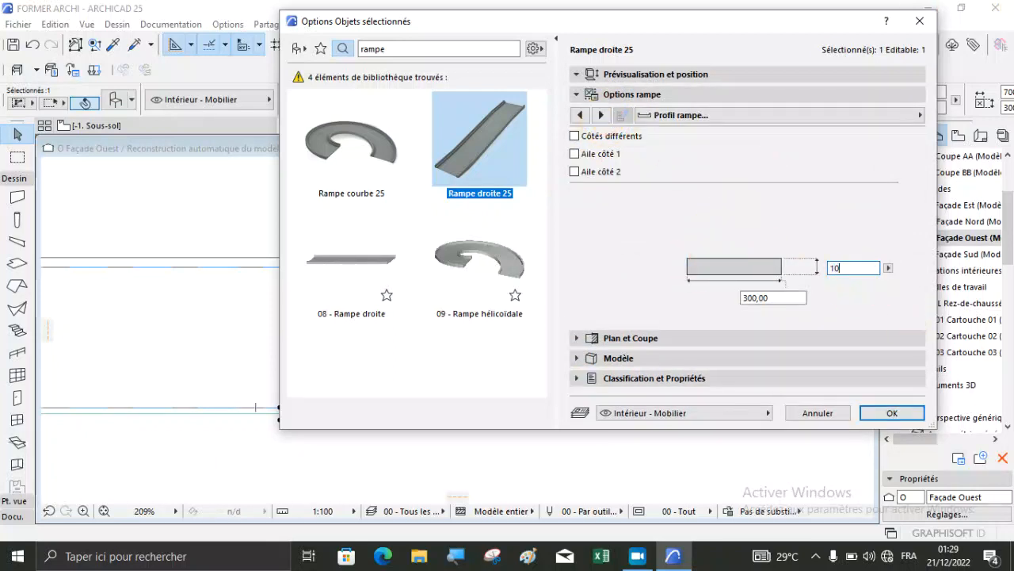
pyautogui.click(888, 412)
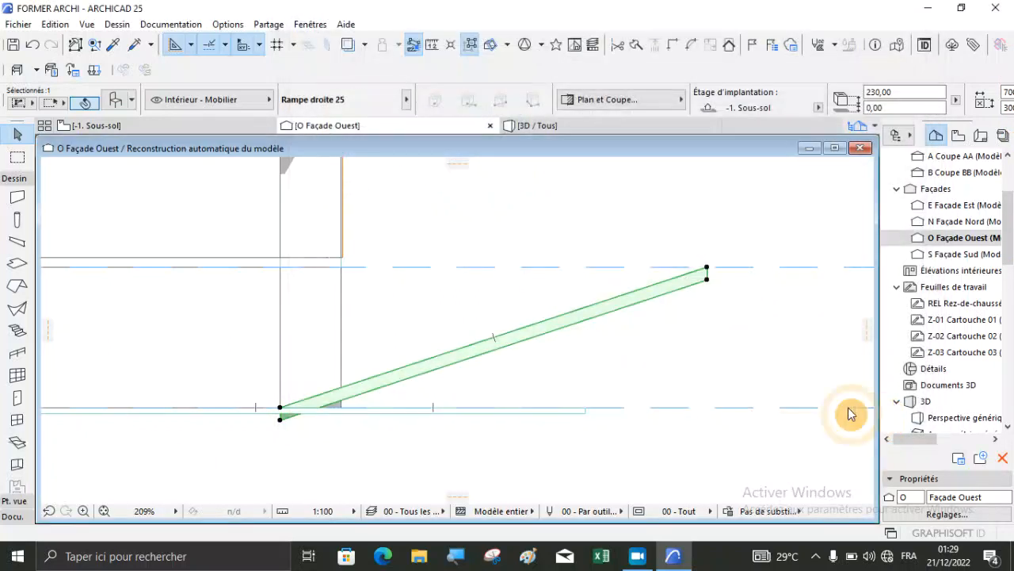
# Step: Check how the thinner ramp meets the basement slab and garage door in the west elevation and the 3D view
pyautogui.click(278, 454)
pyautogui.scroll(3, 238, 422)
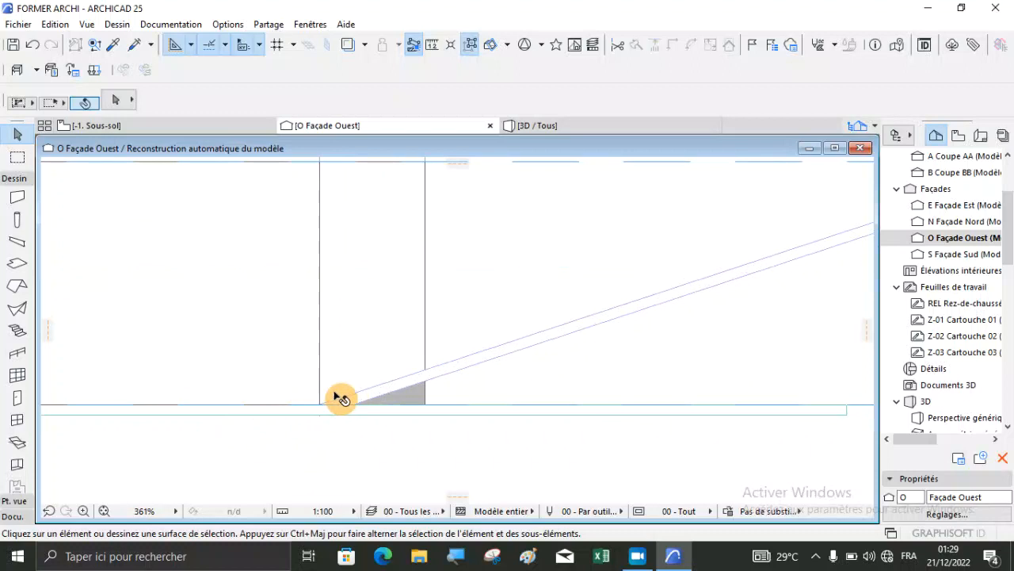
pyautogui.scroll(-4, 339, 401)
pyautogui.click(575, 125)
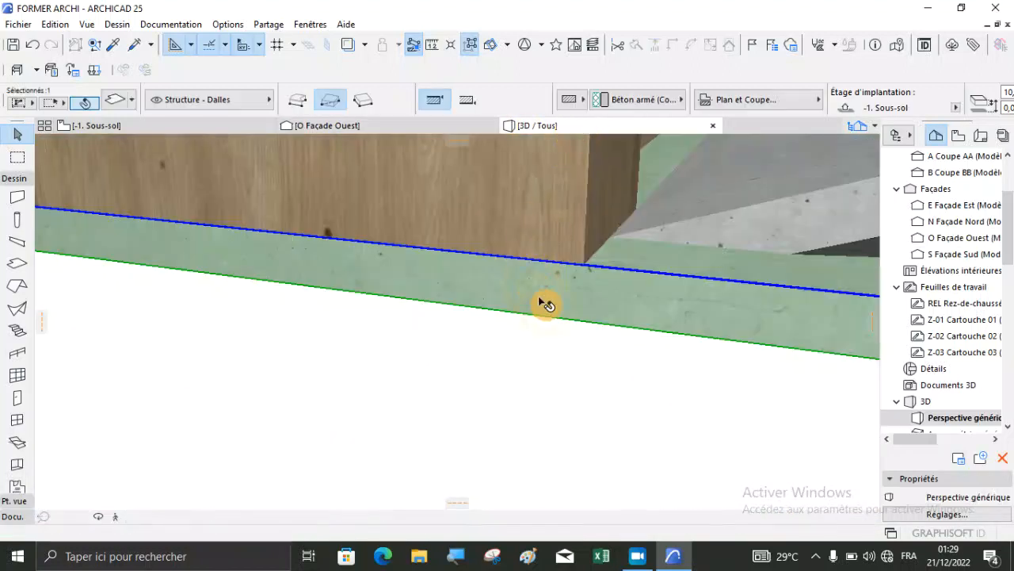
pyautogui.scroll(-3, 442, 307)
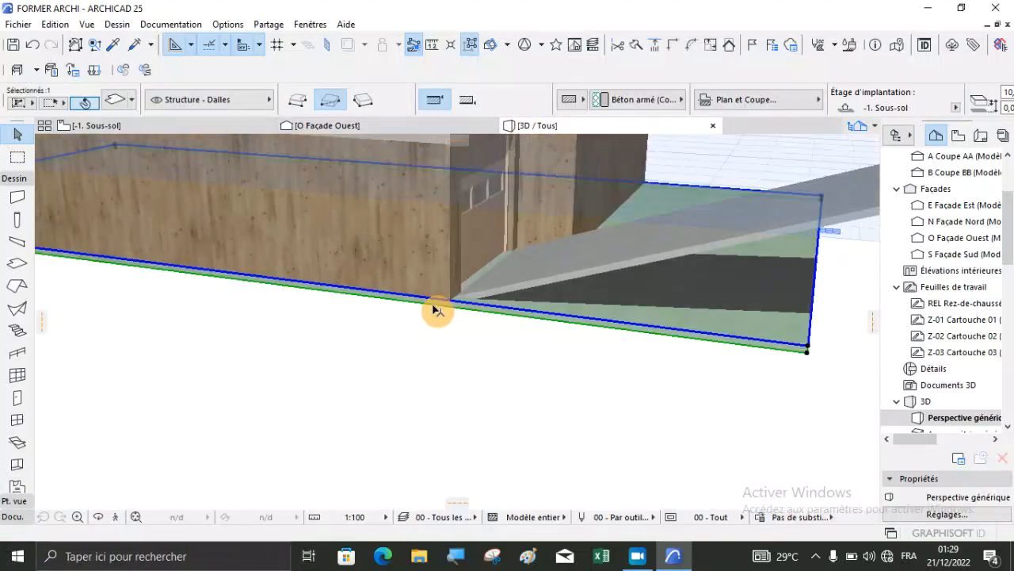
pyautogui.click(501, 356)
pyautogui.scroll(-4, 593, 351)
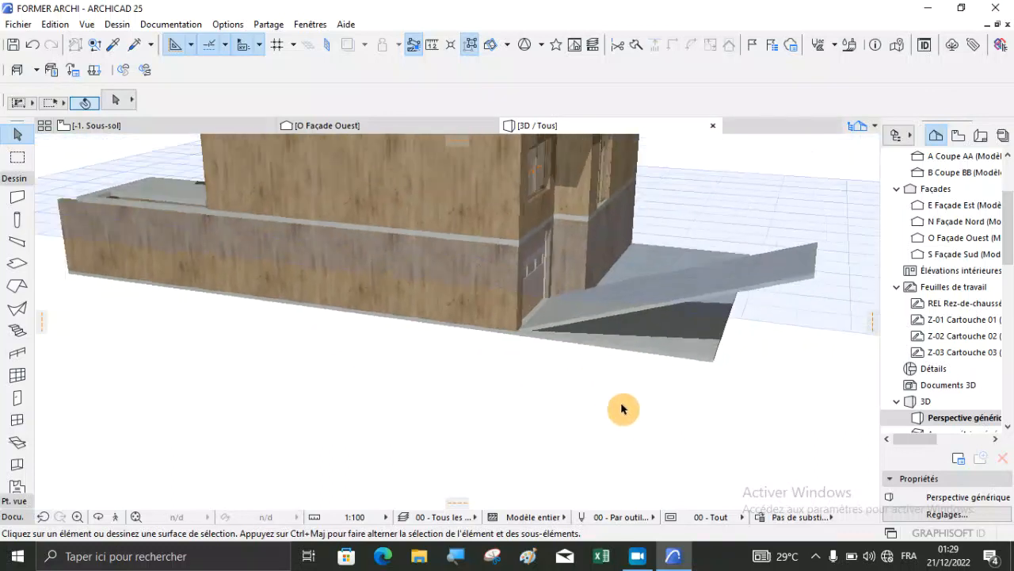
pyautogui.click(98, 516)
pyautogui.moveTo(668, 344); pyautogui.dragTo(519, 351)
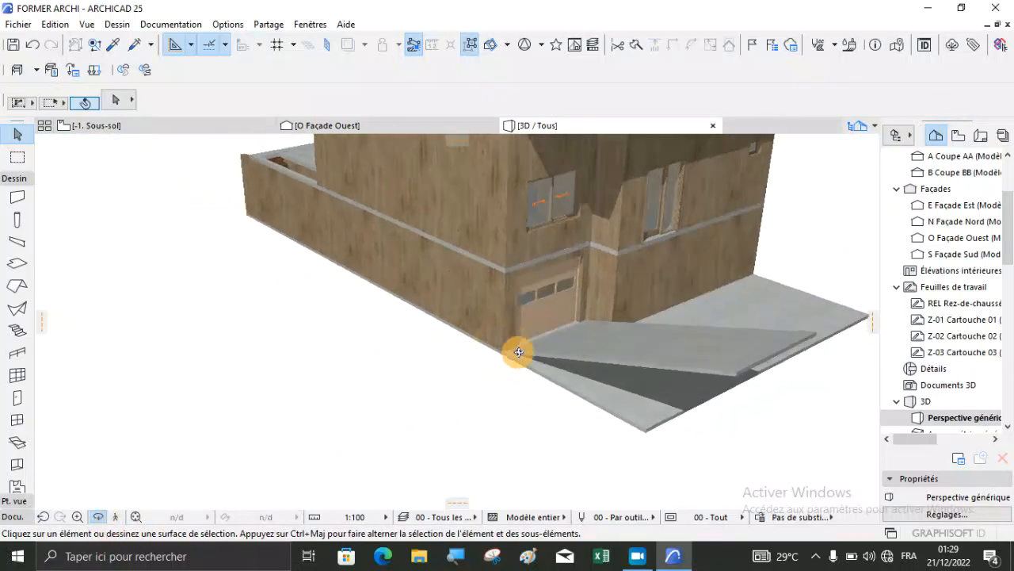
pyautogui.scroll(3, 539, 362)
pyautogui.scroll(3, 538, 319)
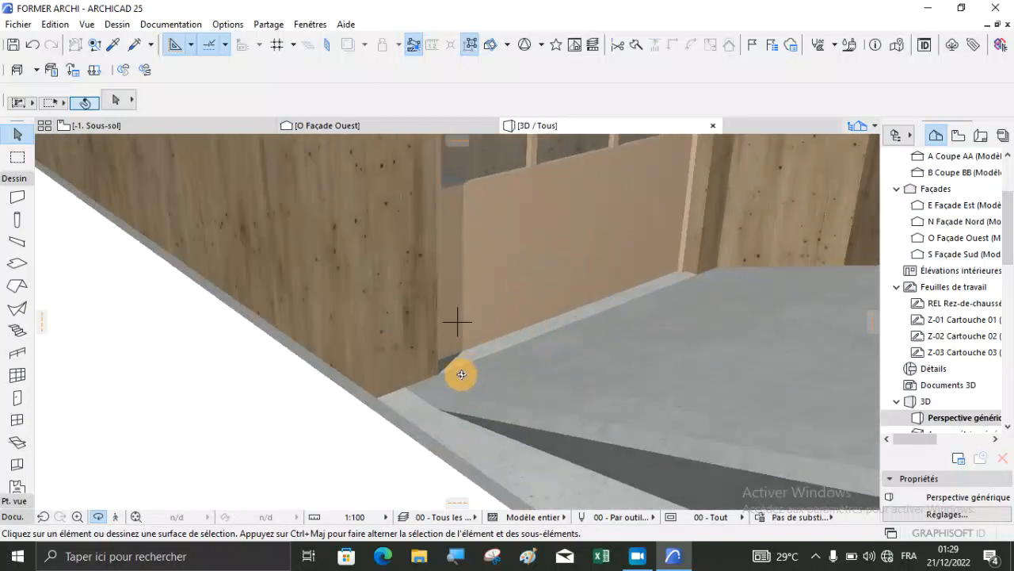
# Step: Orbit the 3D model to examine the slab and walls around the exterior stair on the opposite side
pyautogui.scroll(-5, 461, 374)
pyautogui.moveTo(401, 320); pyautogui.dragTo(765, 352)
pyautogui.moveTo(368, 262); pyautogui.dragTo(440, 374)
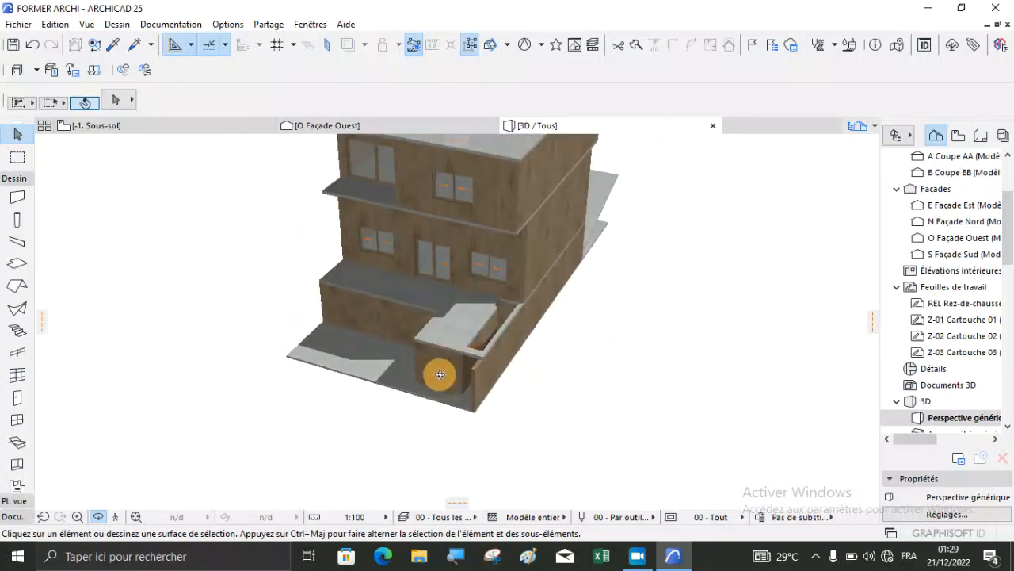
pyautogui.scroll(5, 482, 346)
pyautogui.moveTo(482, 351); pyautogui.dragTo(419, 351)
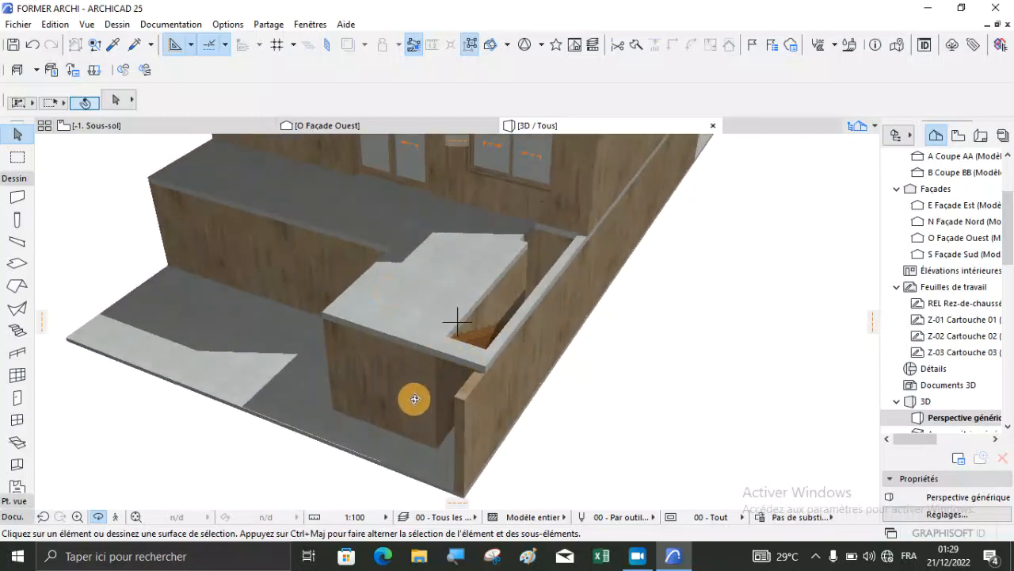
# Step: Open the 0. Rez-de-chaussée floor plan and select the ground-floor slab around the exterior stair
pyautogui.click(118, 125)
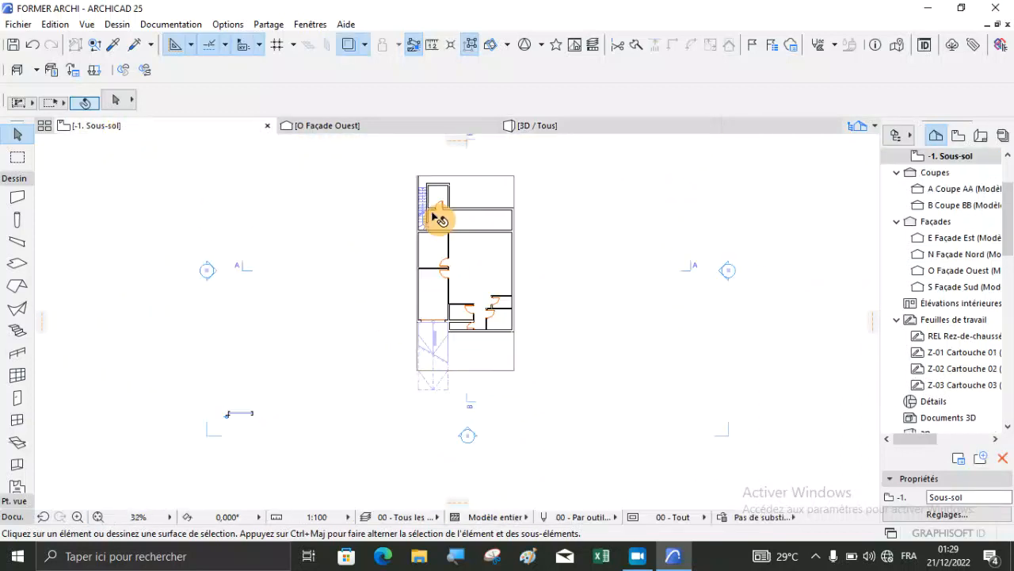
pyautogui.scroll(3, 423, 174)
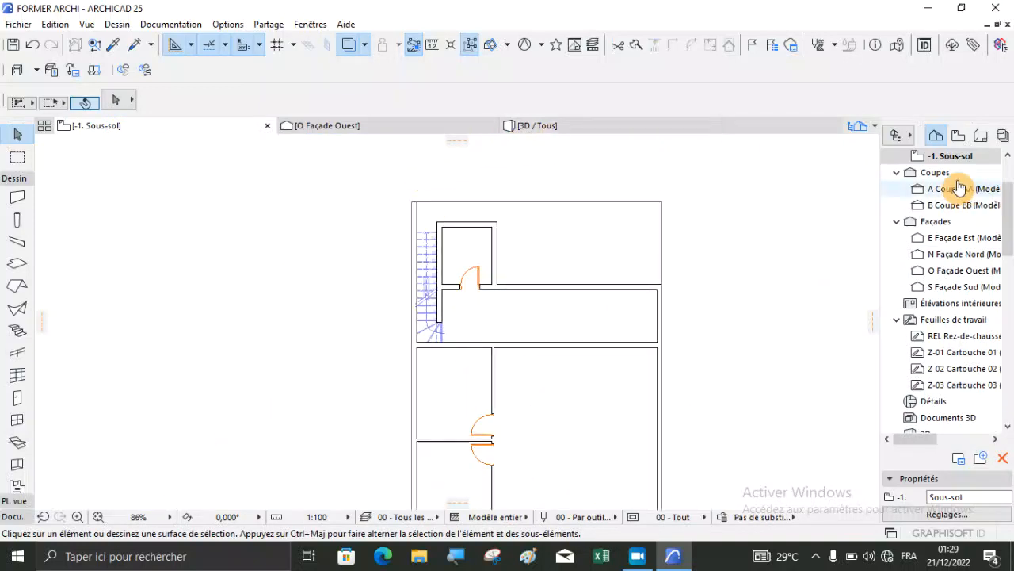
pyautogui.scroll(2, 958, 198)
pyautogui.doubleClick(951, 222)
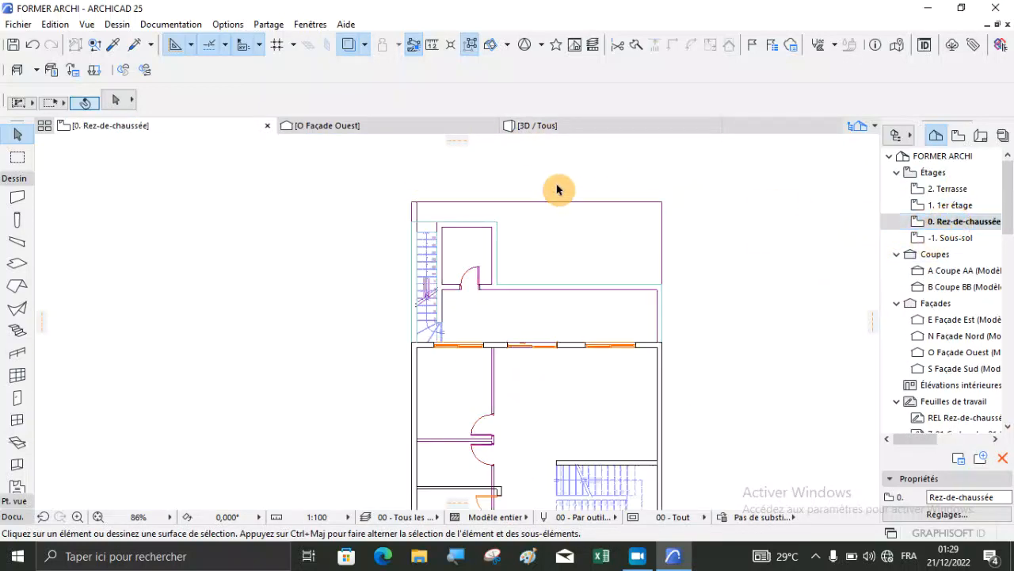
pyautogui.scroll(5, 483, 188)
pyautogui.click(351, 279)
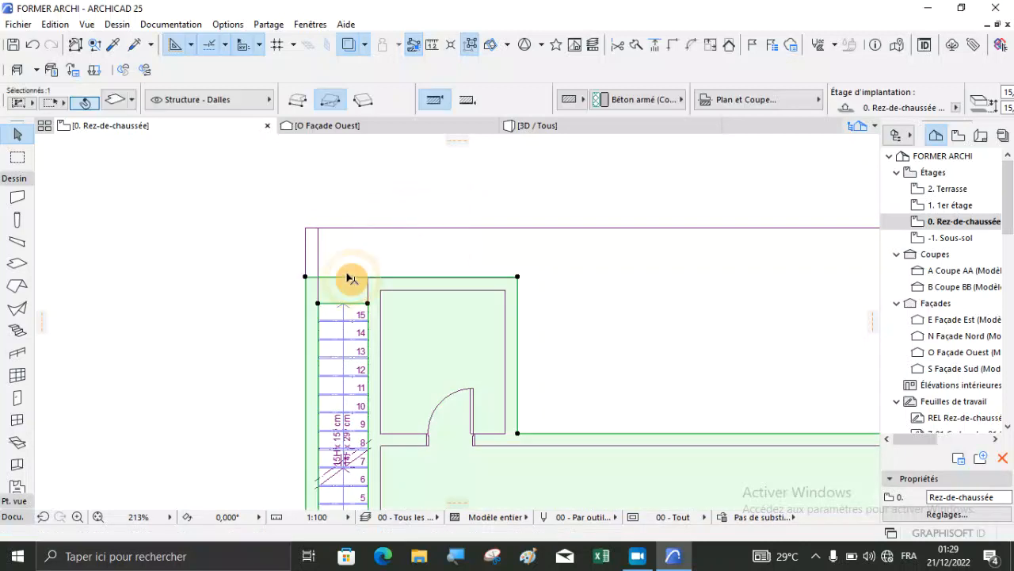
pyautogui.click(343, 271)
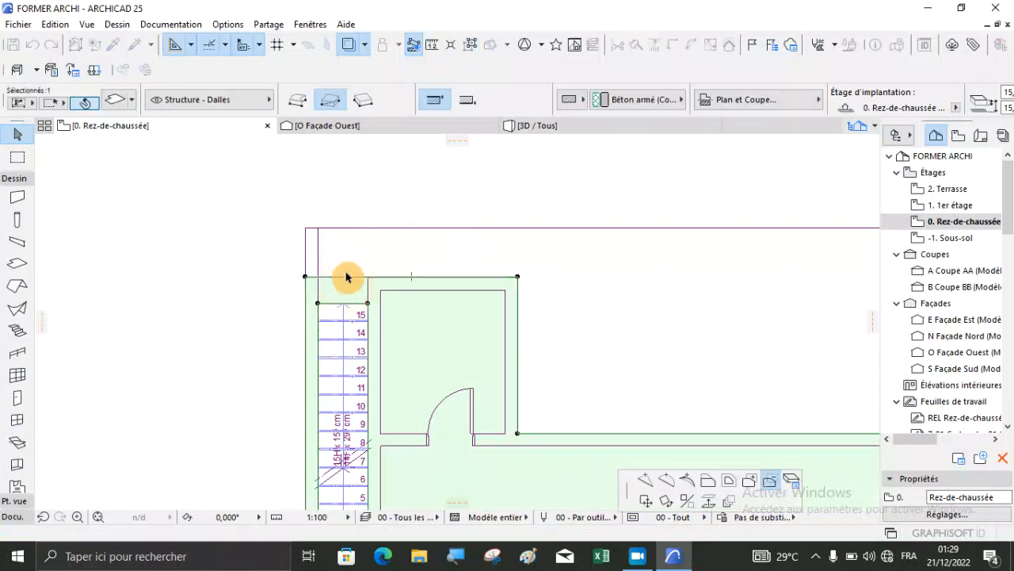
pyautogui.click(351, 277)
pyautogui.click(361, 251)
pyautogui.click(350, 288)
pyautogui.click(351, 287)
pyautogui.press('Escape')
pyautogui.click(452, 344)
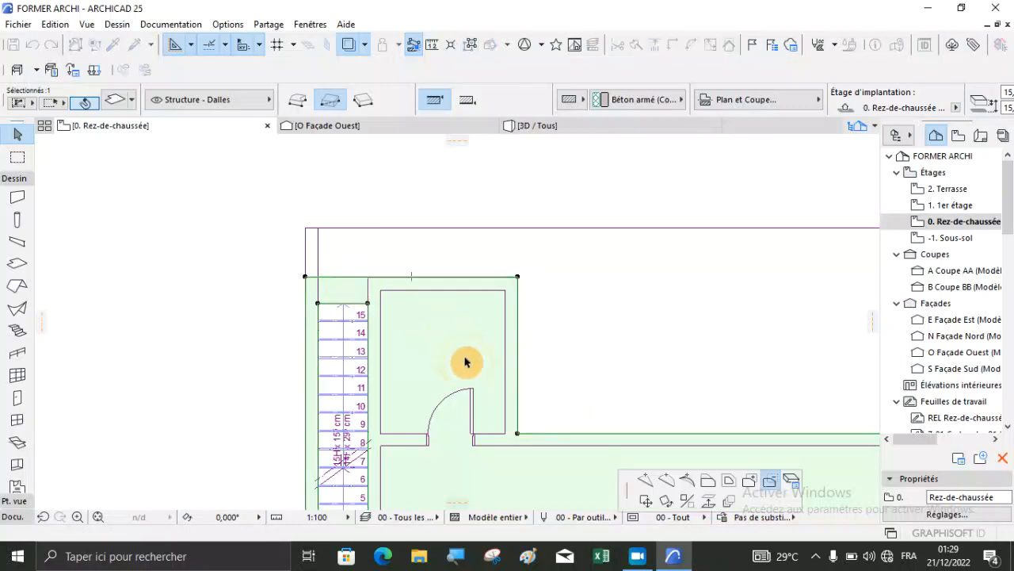
# Step: Offset the ground-floor slab's edge beyond the head of the exterior stair outward to the end of the side wall
pyautogui.click(707, 481)
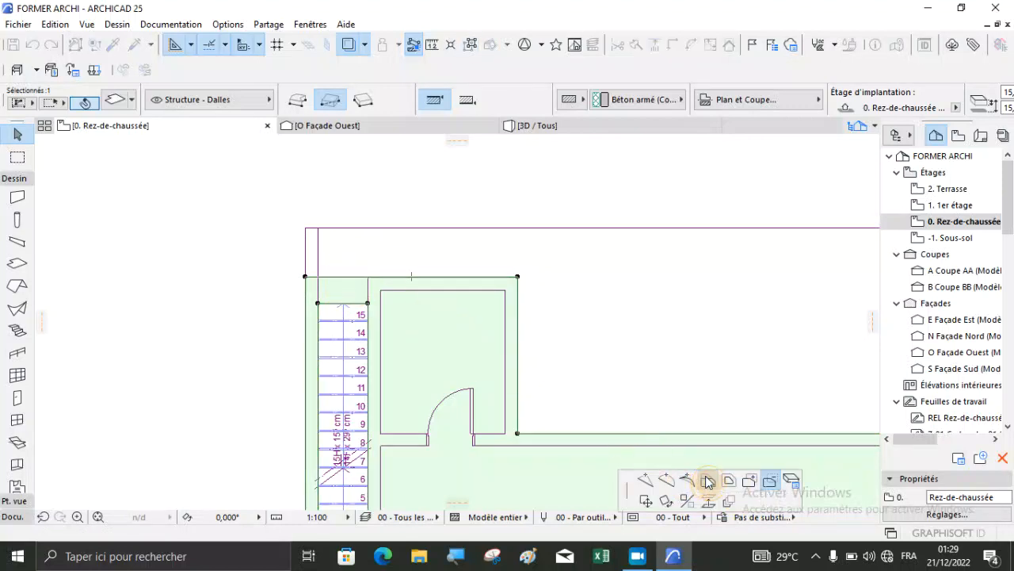
pyautogui.click(356, 222)
pyautogui.scroll(5, 333, 230)
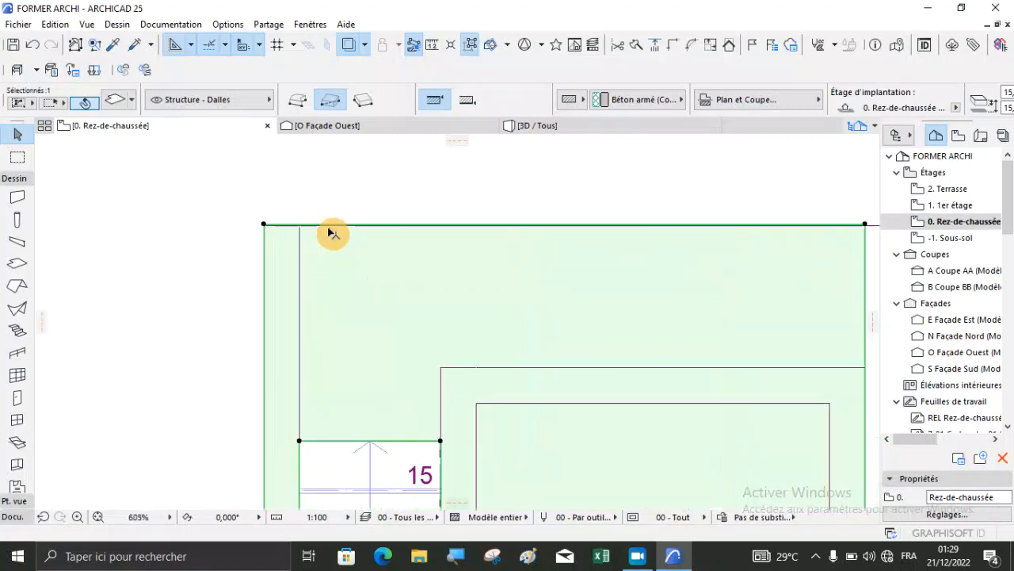
pyautogui.click(348, 216)
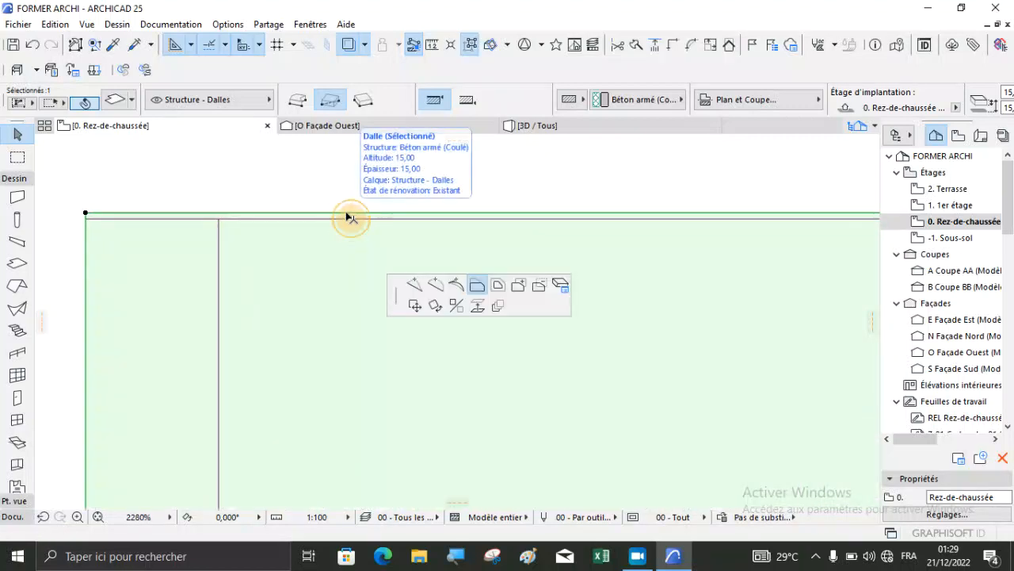
pyautogui.click(346, 216)
pyautogui.click(345, 189)
pyautogui.scroll(-6, 344, 189)
# Step: Inspect the extended ground-floor slab over the exterior stair and side wall in the 3D view
pyautogui.click(536, 127)
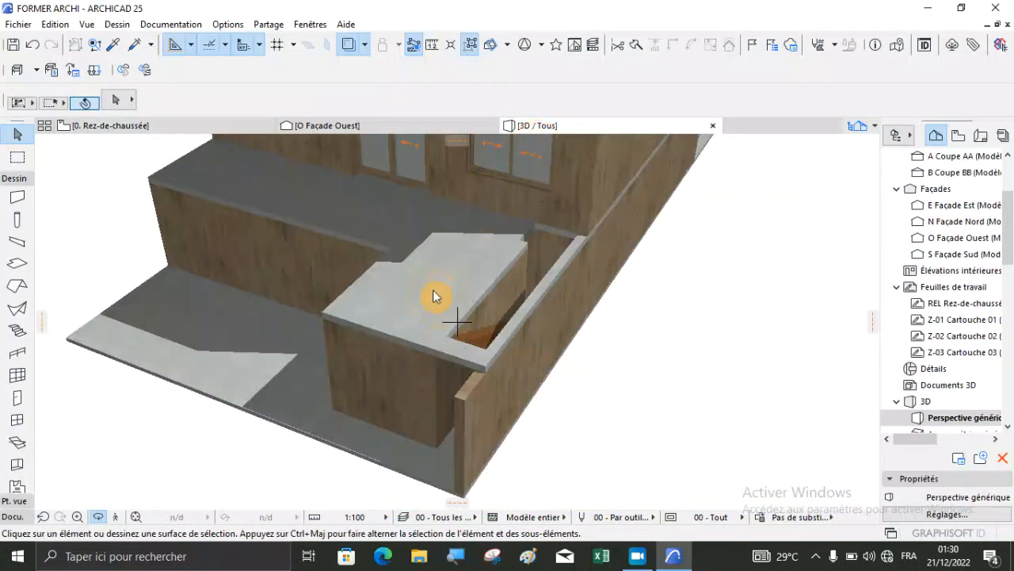
pyautogui.moveTo(476, 386); pyautogui.dragTo(358, 459)
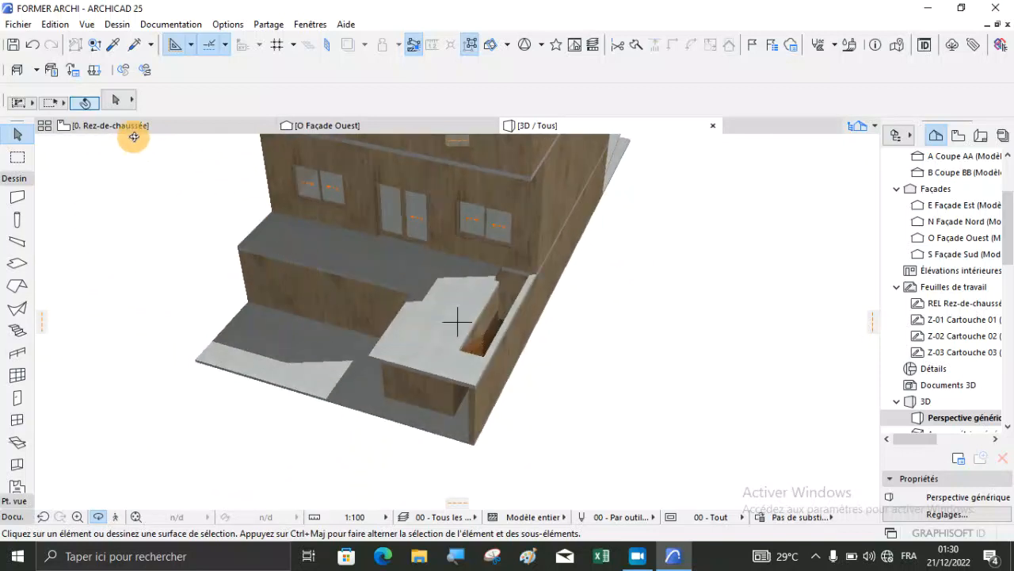
pyautogui.scroll(5, 476, 333)
pyautogui.moveTo(442, 380); pyautogui.dragTo(294, 271)
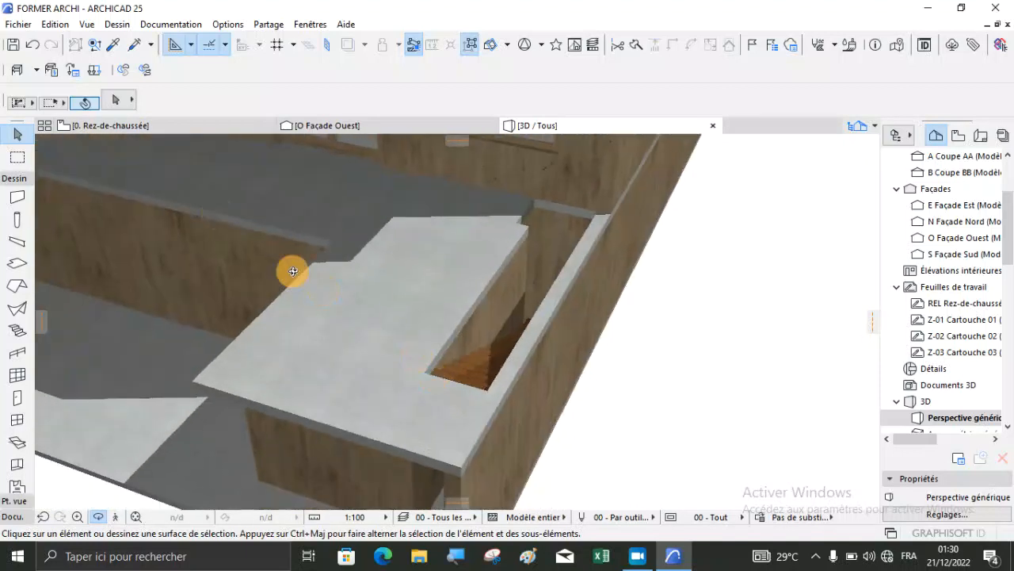
# Step: Review the ground-floor plan down to the ramp, open the -1. Sous-sol floor plan and select the ramp crossing the basement slab's edge
pyautogui.click(117, 128)
pyautogui.scroll(-10, 435, 259)
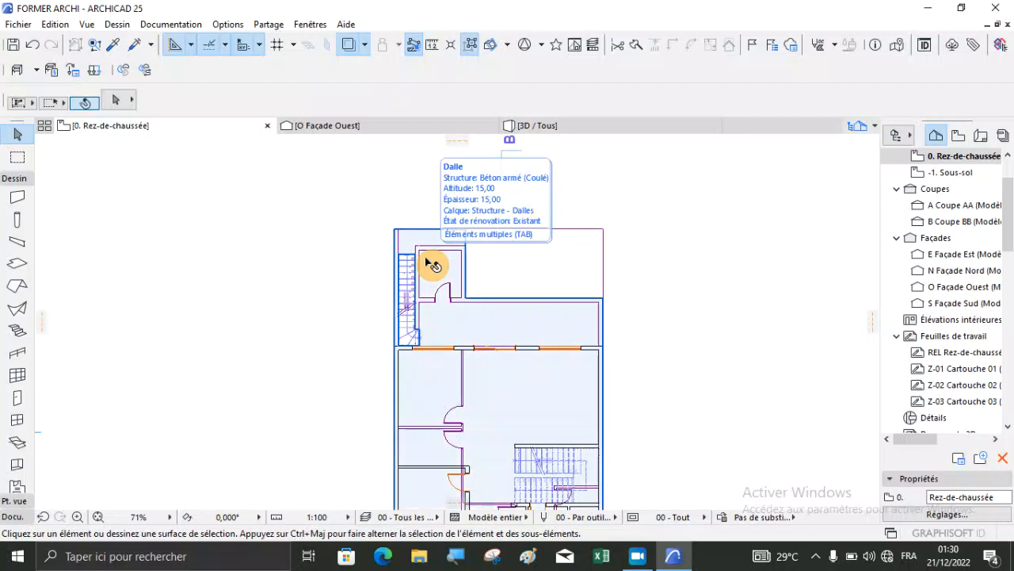
pyautogui.scroll(-4, 444, 265)
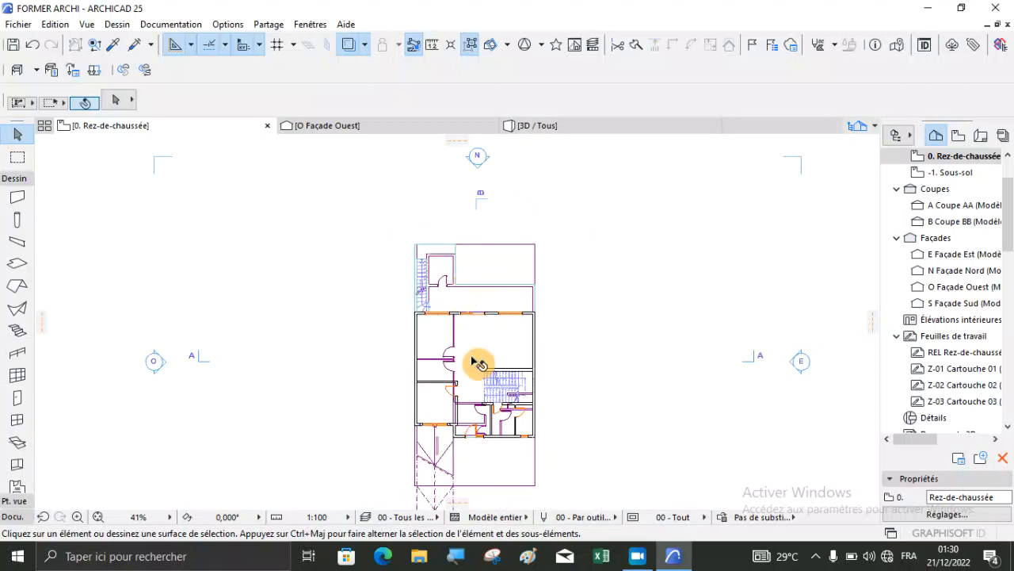
pyautogui.scroll(-3, 449, 282)
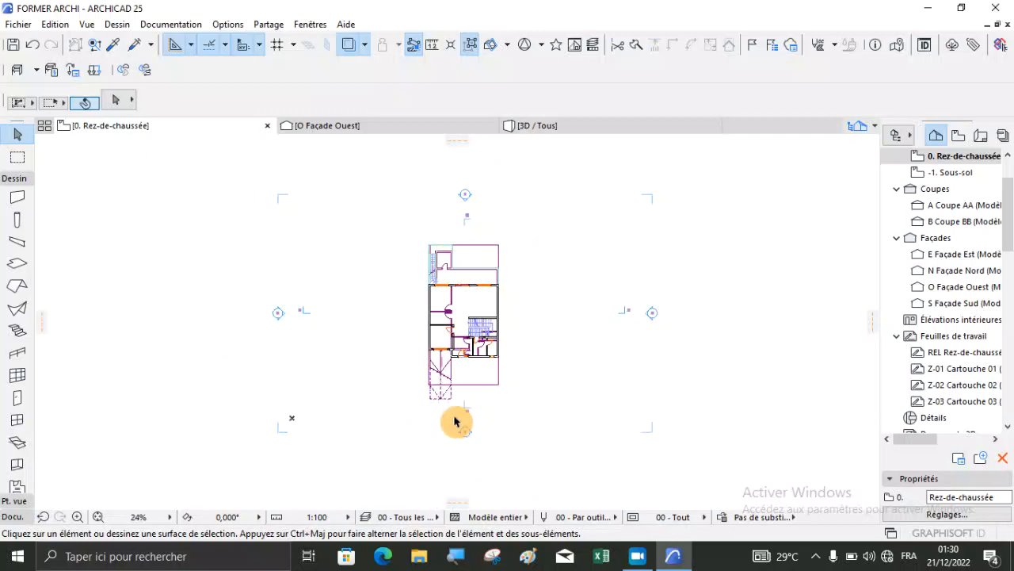
pyautogui.scroll(5, 454, 422)
pyautogui.scroll(1, 422, 352)
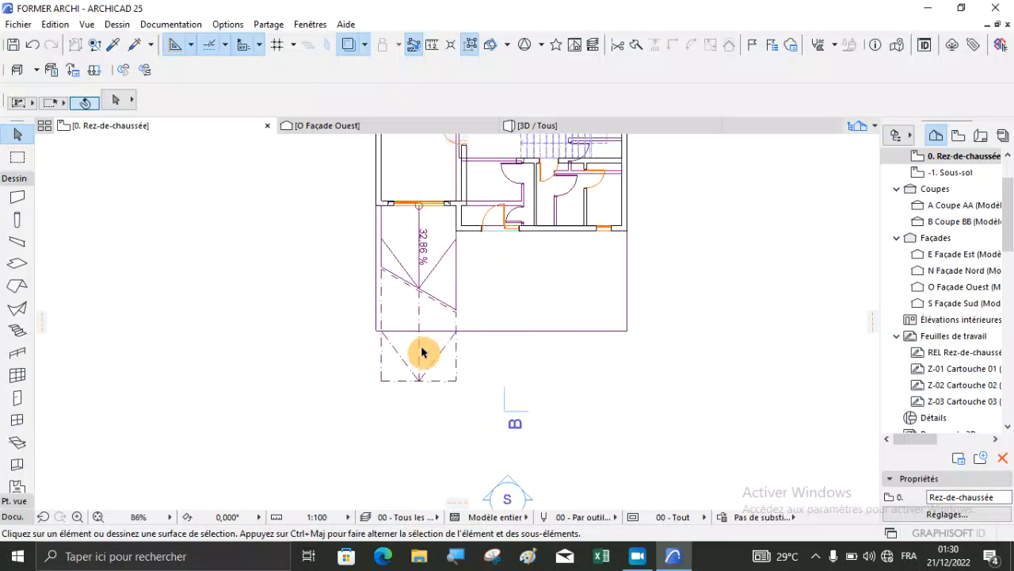
pyautogui.scroll(3, 426, 339)
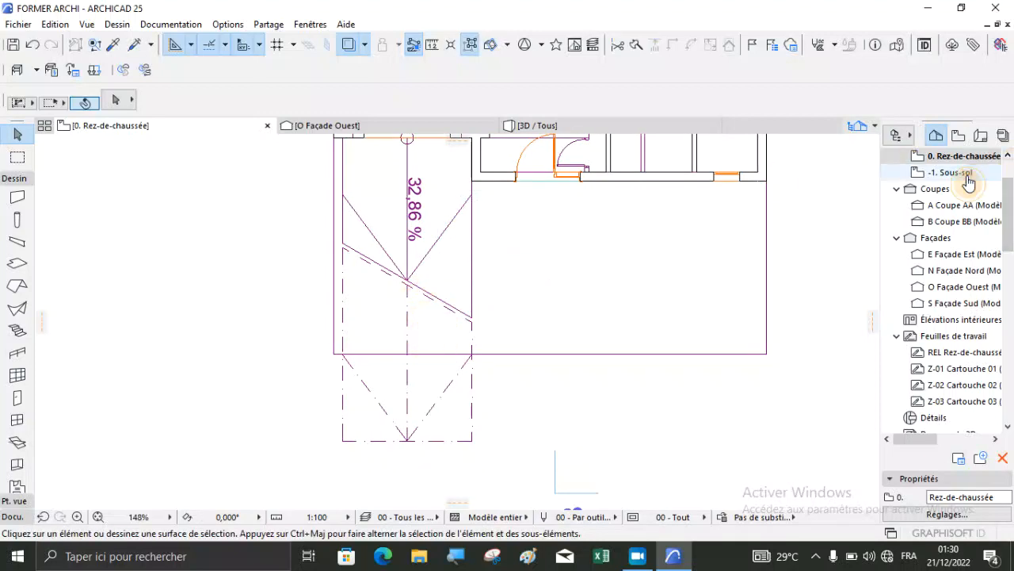
pyautogui.click(963, 174)
pyautogui.click(432, 309)
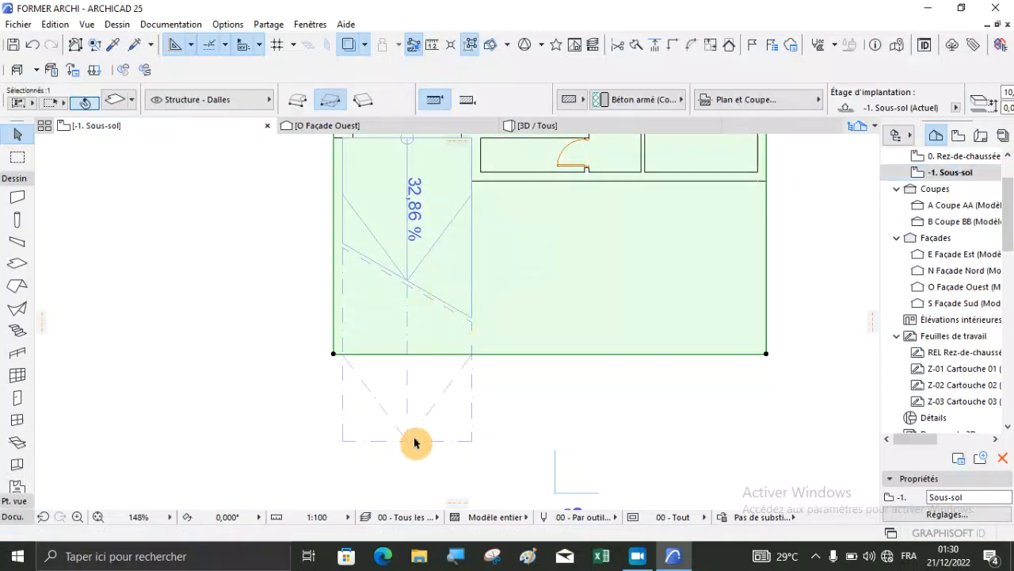
pyautogui.click(435, 426)
pyautogui.click(416, 225)
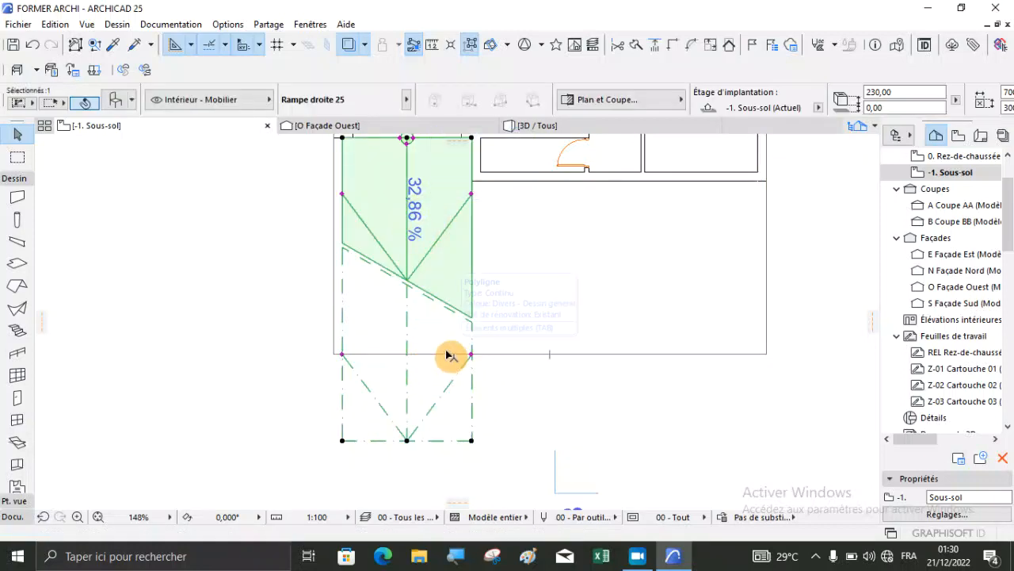
# Step: Orbit the 3D model to examine the ramp overhanging the basement slab in front of the garage door
pyautogui.click(526, 128)
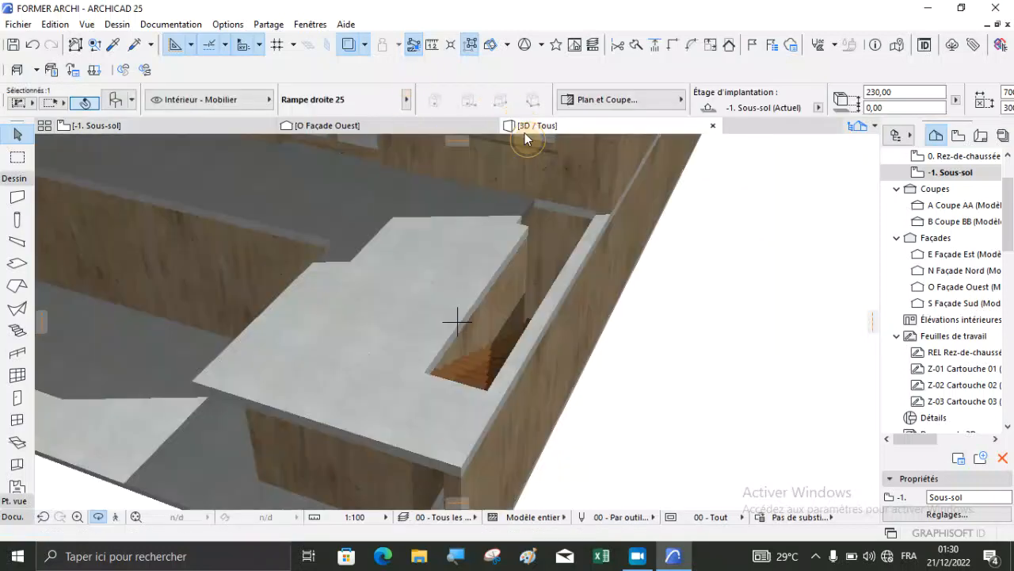
pyautogui.keyDown('shift'); pyautogui.moveTo(498, 243); pyautogui.dragTo(611, 289, button='middle'); pyautogui.keyUp('shift')
pyautogui.scroll(-5, 686, 258)
pyautogui.keyDown('shift'); pyautogui.moveTo(364, 328); pyautogui.dragTo(579, 497, button='middle'); pyautogui.keyUp('shift')
pyautogui.scroll(5, 551, 448)
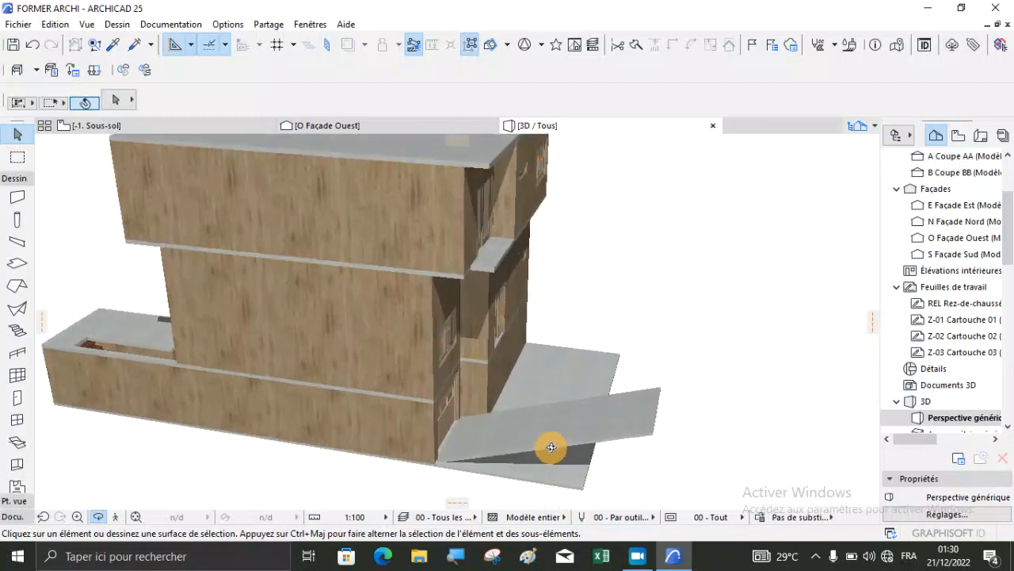
pyautogui.scroll(3, 551, 447)
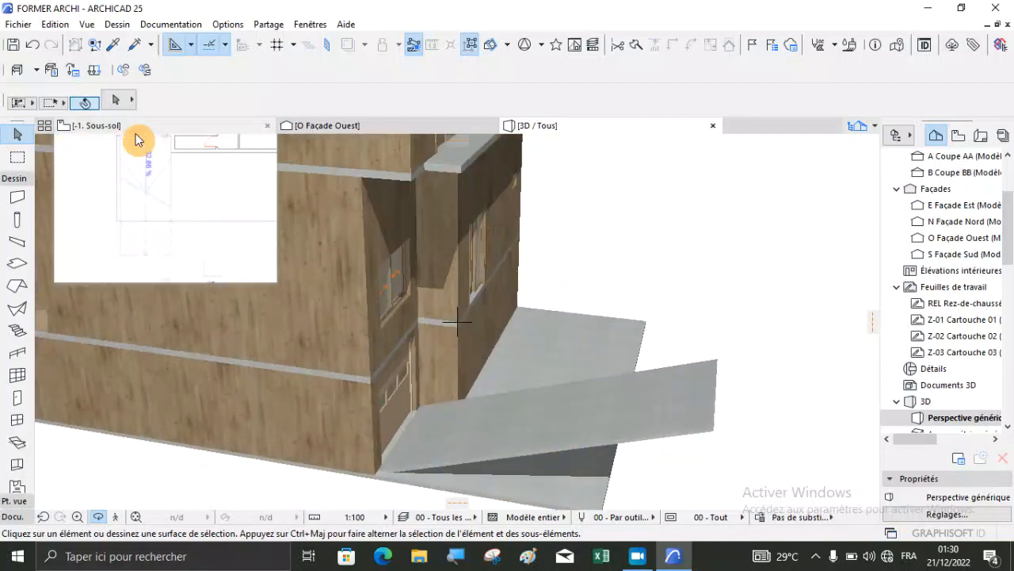
# Step: In the -1. Sous-sol plan, offset the front edge of the outline polyline outward to the end of the ramp
pyautogui.click(136, 133)
pyautogui.click(481, 370)
pyautogui.click(506, 354)
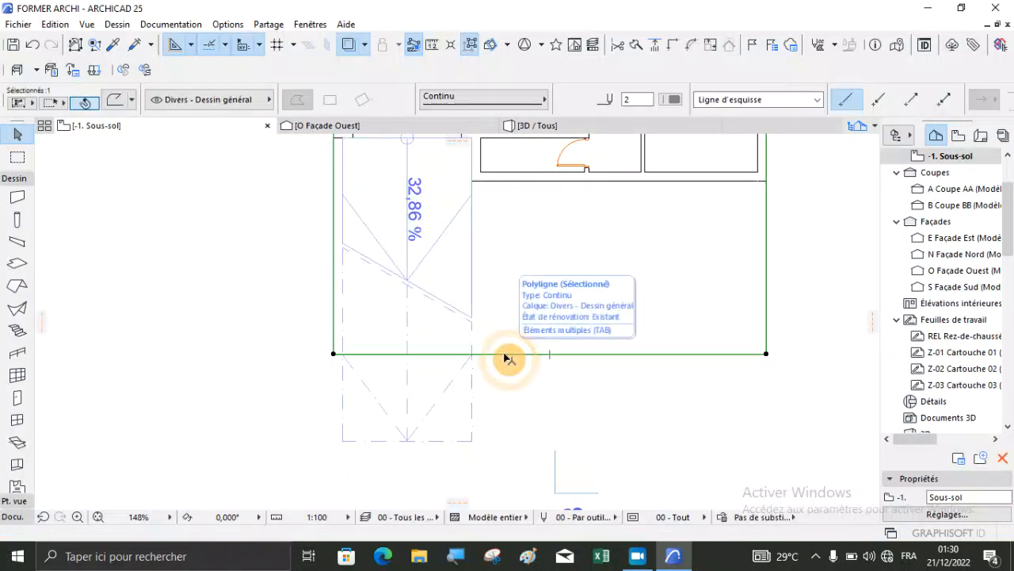
pyautogui.click(505, 354)
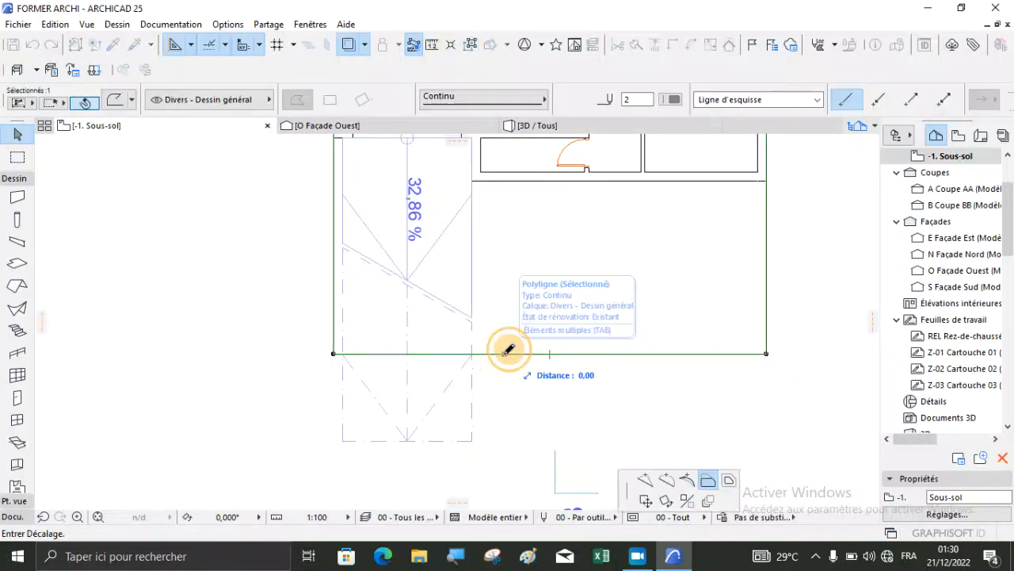
pyautogui.click(474, 442)
pyautogui.scroll(-3, 321, 309)
pyautogui.scroll(-2, 321, 309)
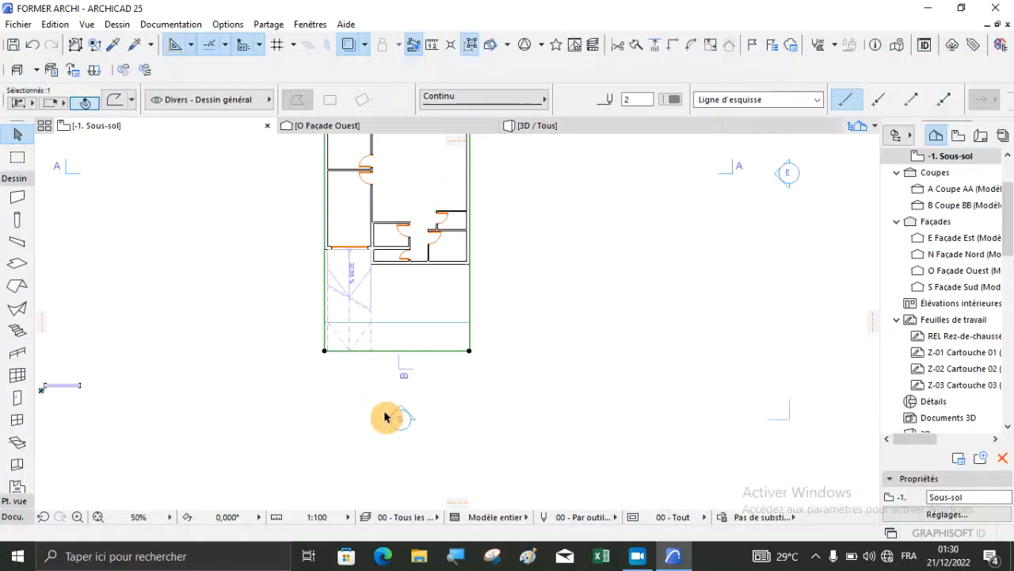
pyautogui.click(385, 414)
# Step: Offset the basement slab's front edge outward to the extended outline at the ramp's end
pyautogui.scroll(8, 395, 369)
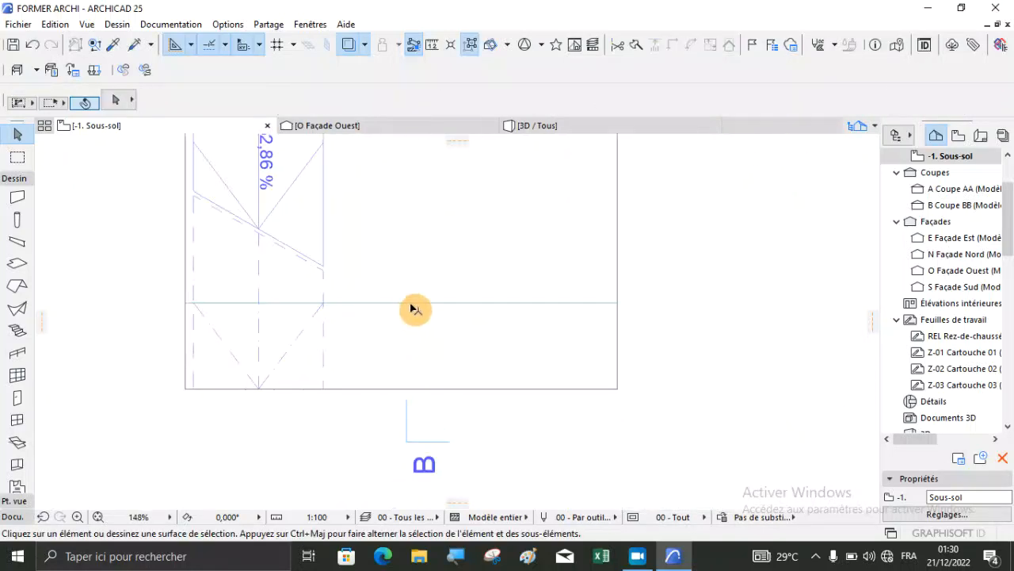
pyautogui.click(412, 307)
pyautogui.click(424, 307)
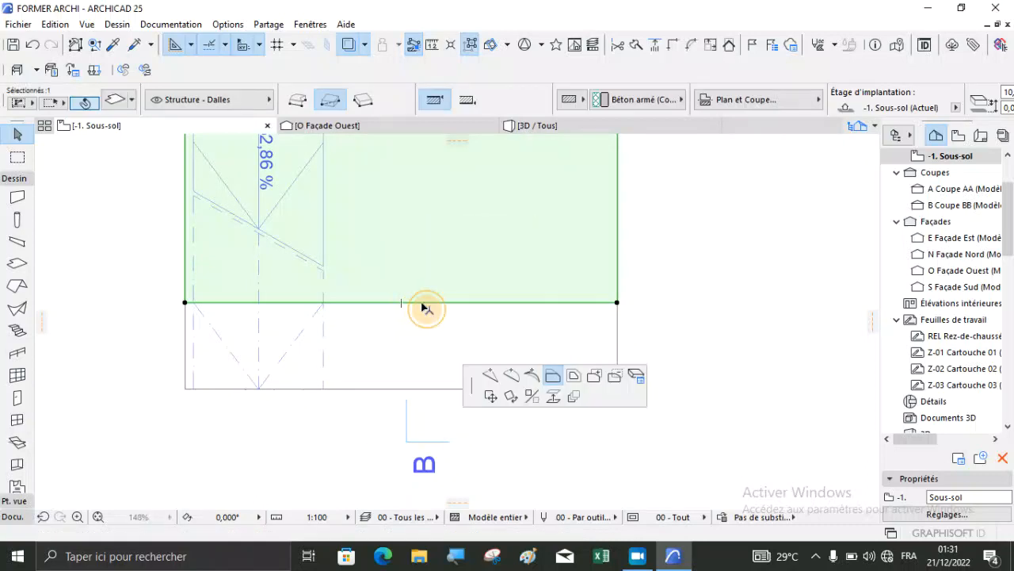
pyautogui.click(430, 386)
pyautogui.click(326, 450)
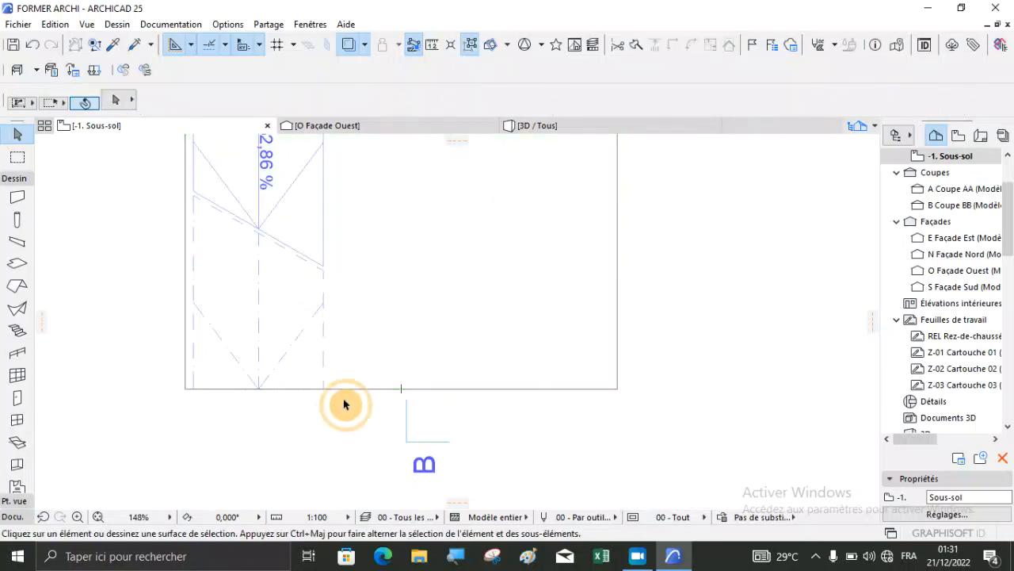
# Step: Inspect the extended basement slab under the ramp and around the garage entrance in the 3D view
pyautogui.click(539, 127)
pyautogui.keyDown('shift'); pyautogui.moveTo(493, 285); pyautogui.dragTo(444, 317, button='middle'); pyautogui.keyUp('shift')
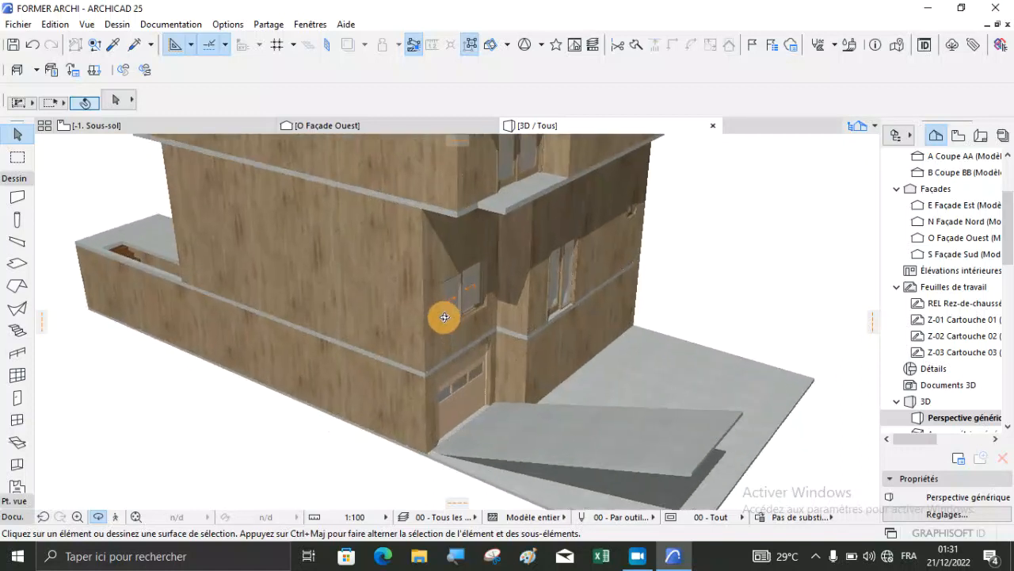
pyautogui.scroll(2, 444, 317)
pyautogui.keyDown('shift'); pyautogui.moveTo(469, 405); pyautogui.dragTo(567, 416, button='middle'); pyautogui.keyUp('shift')
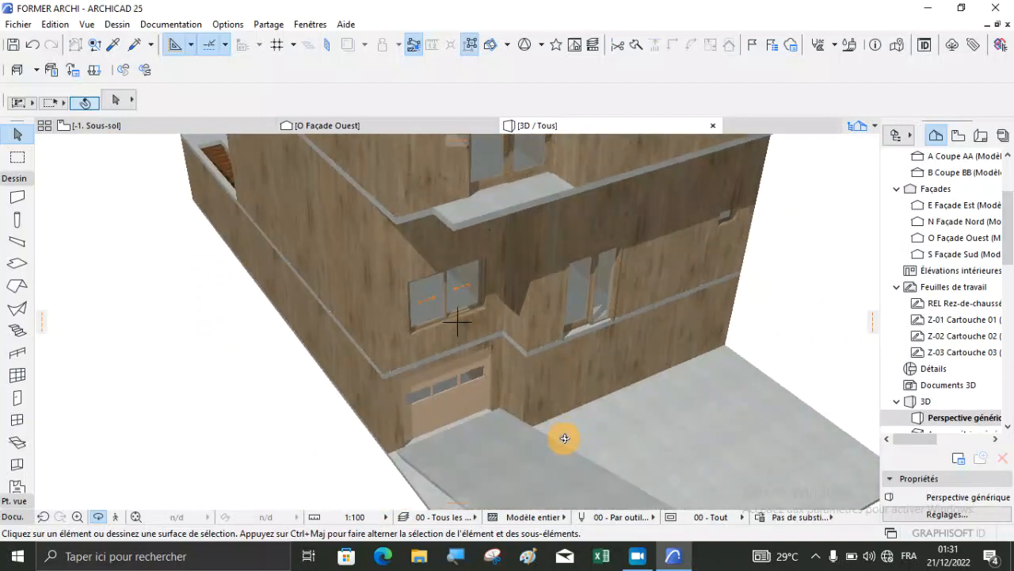
pyautogui.scroll(2, 564, 437)
pyautogui.keyDown('shift'); pyautogui.moveTo(574, 393); pyautogui.dragTo(475, 359, button='middle'); pyautogui.keyUp('shift')
# Step: Open the 1. 1er étage floor plan and turn off the trace reference
pyautogui.click(132, 129)
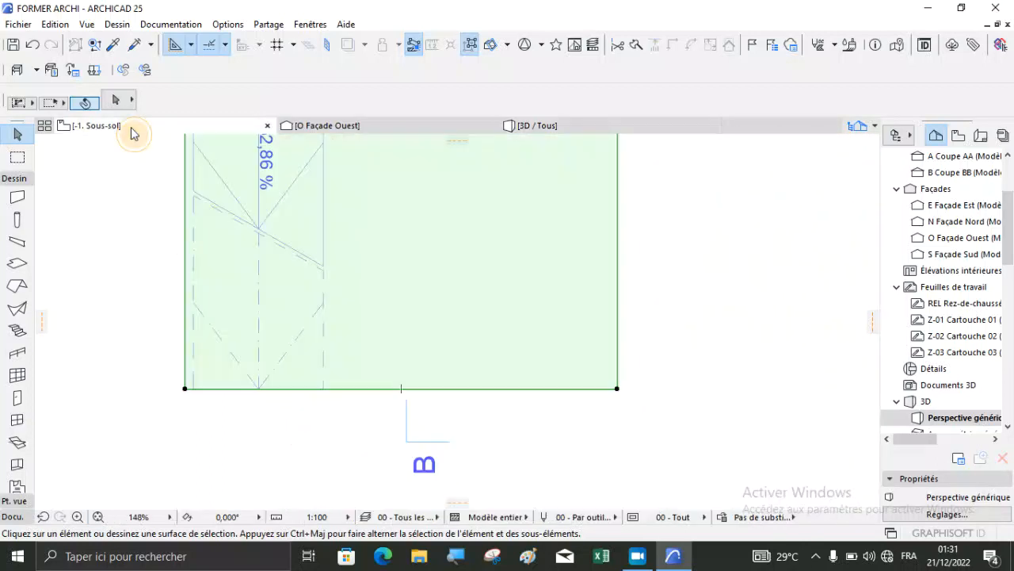
pyautogui.scroll(-4, 455, 328)
pyautogui.scroll(-2, 414, 387)
pyautogui.scroll(4, 442, 215)
pyautogui.scroll(1, 446, 219)
pyautogui.scroll(2, 951, 184)
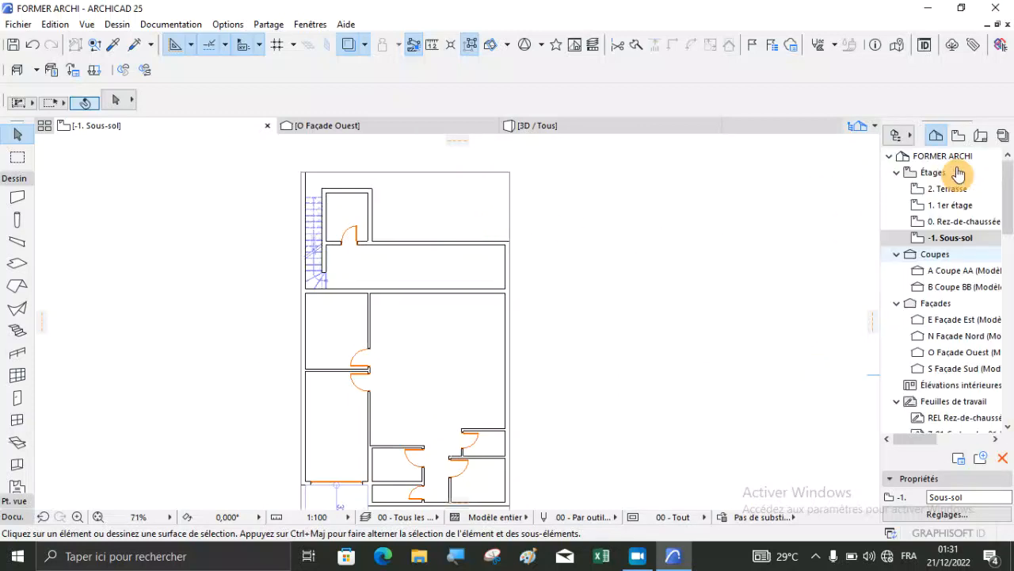
pyautogui.doubleClick(954, 208)
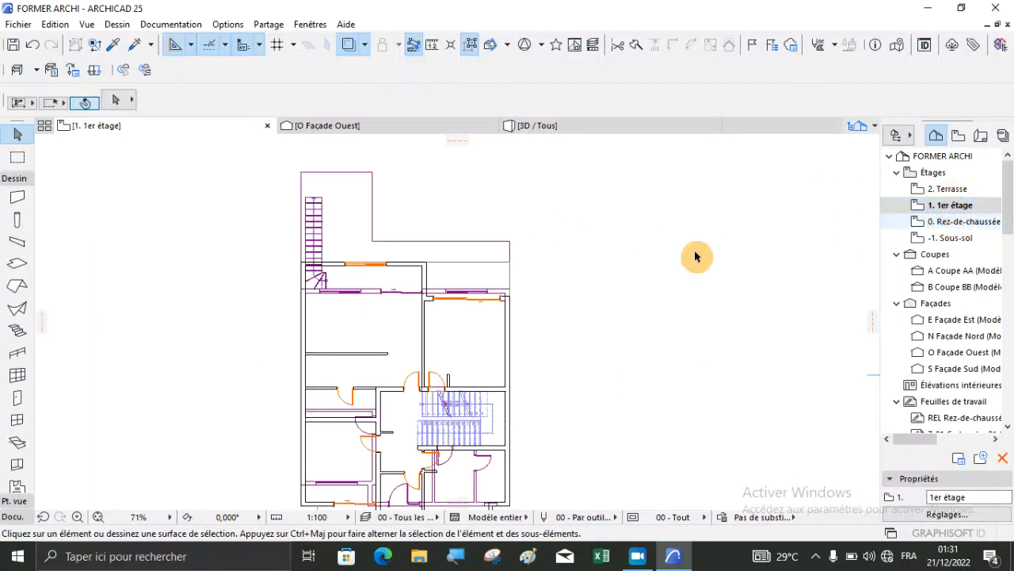
pyautogui.click(347, 42)
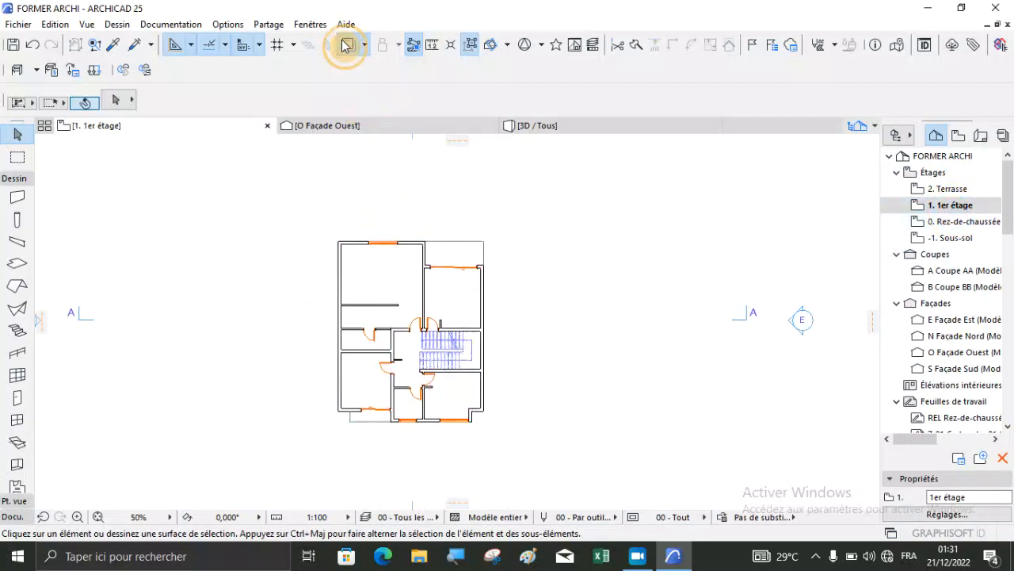
# Step: Examine the rooms, stair and openings of the first-floor plan
pyautogui.scroll(3, 397, 288)
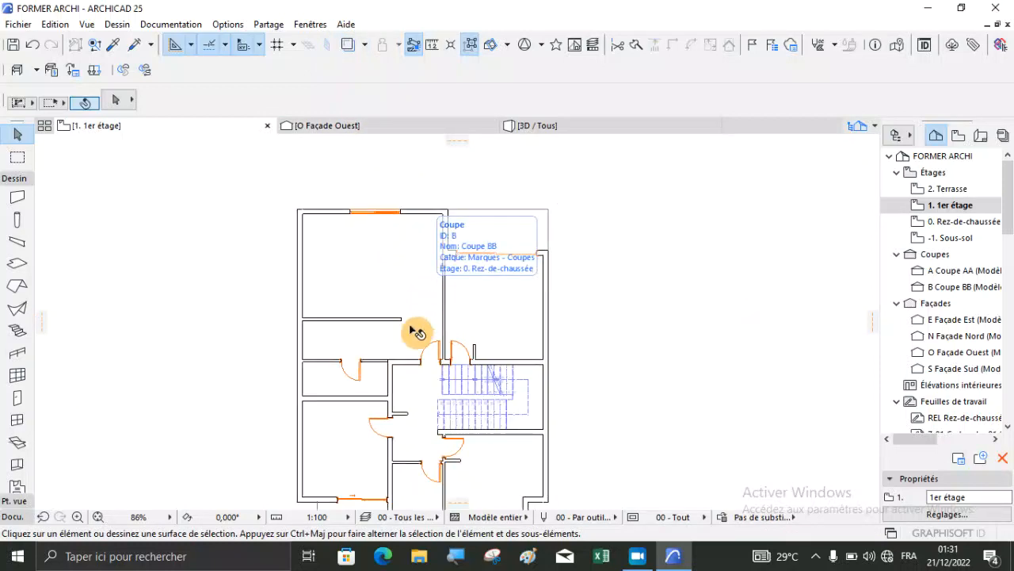
pyautogui.scroll(-1, 366, 294)
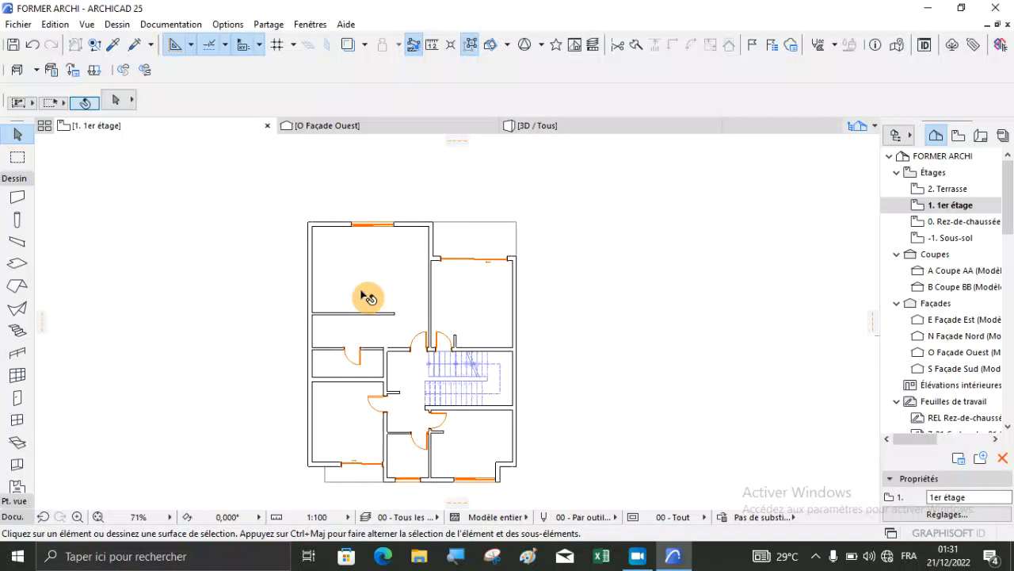
pyautogui.scroll(1, 334, 390)
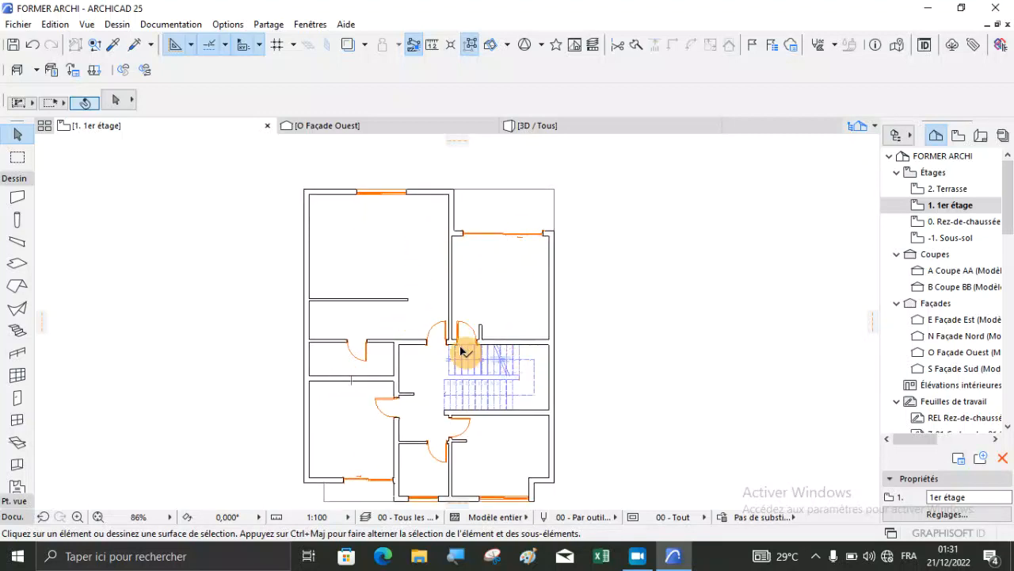
pyautogui.scroll(2, 462, 351)
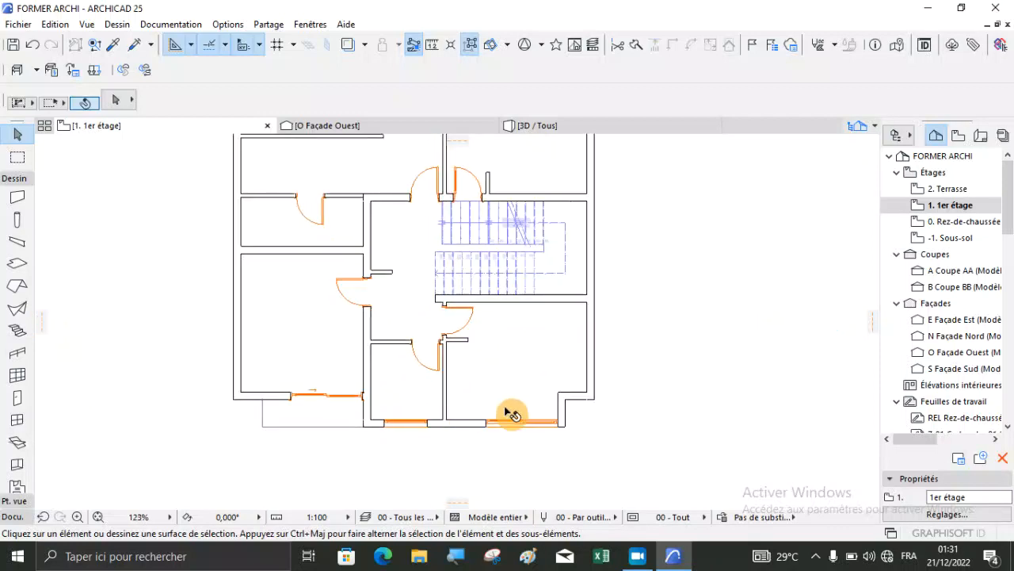
pyautogui.scroll(-3, 511, 413)
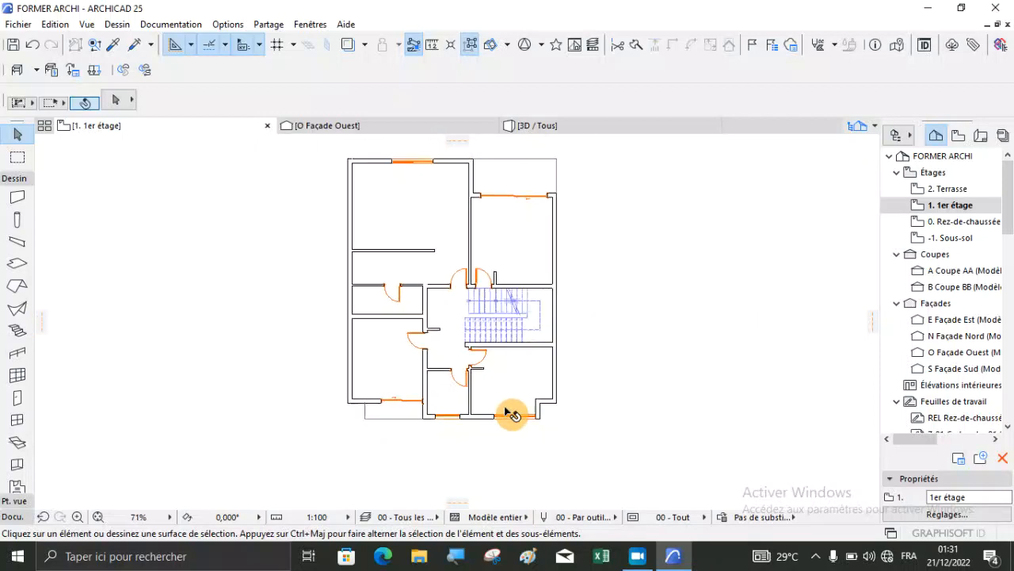
# Step: Open the 2. Terrasse floor plan and inspect the terrace slab and its stair opening in the 3D view
pyautogui.doubleClick(946, 190)
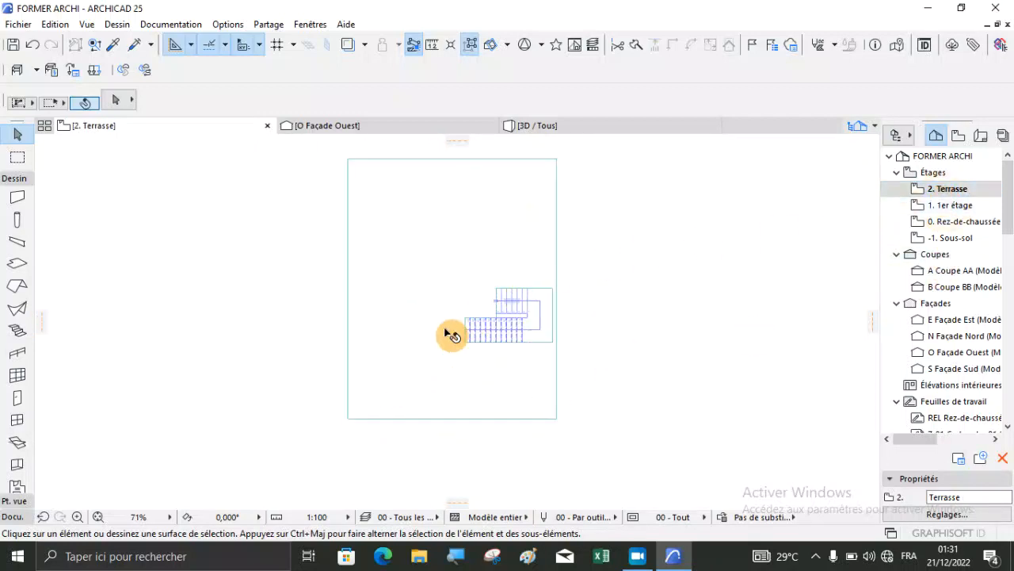
pyautogui.click(543, 127)
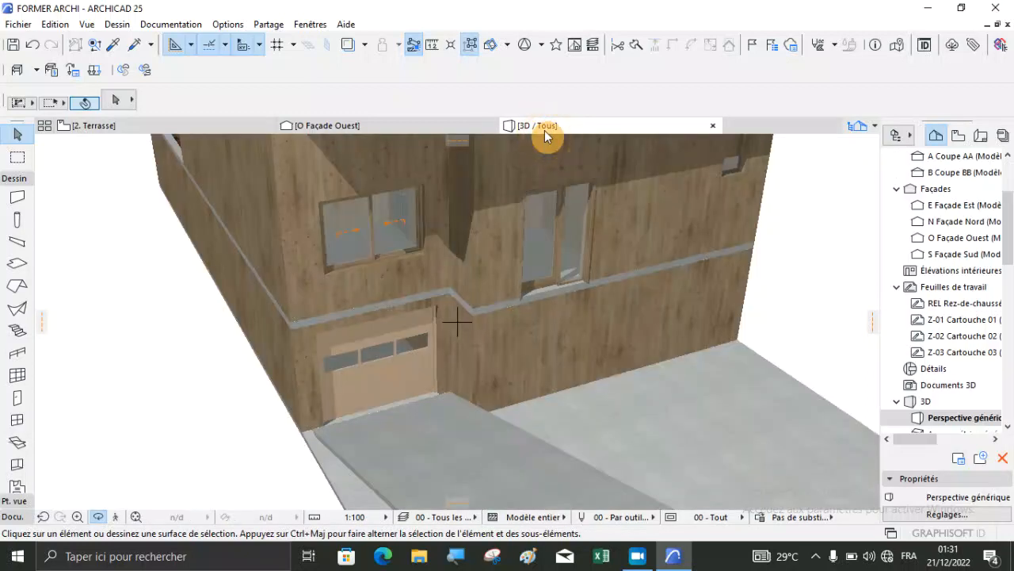
pyautogui.scroll(-5, 422, 384)
pyautogui.moveTo(510, 227); pyautogui.dragTo(541, 206)
pyautogui.scroll(2, 328, 199)
pyautogui.moveTo(368, 247); pyautogui.dragTo(380, 265)
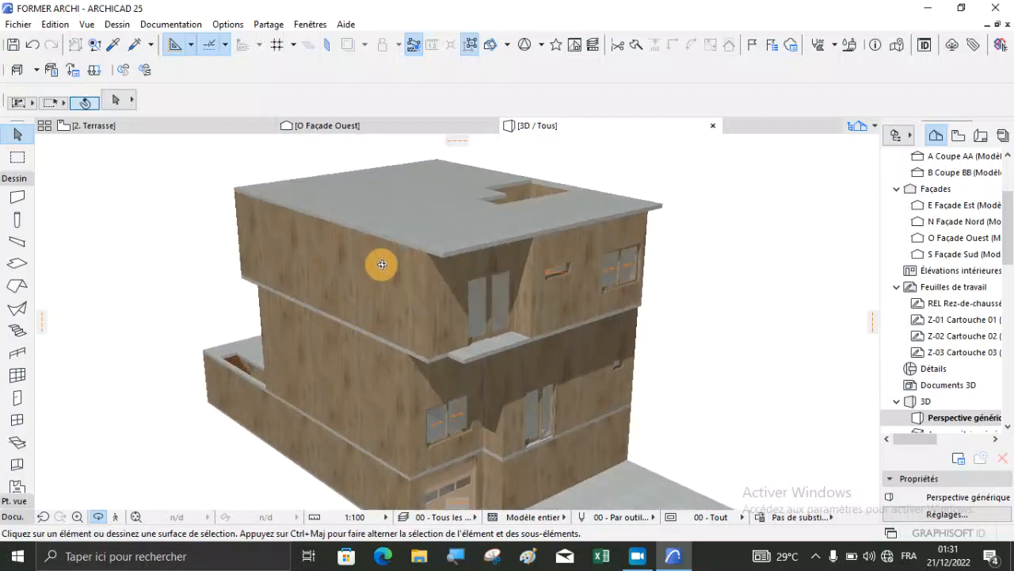
# Step: Select the terrace slab in the 2. Terrasse plan and review its thickness and elevation settings
pyautogui.click(167, 127)
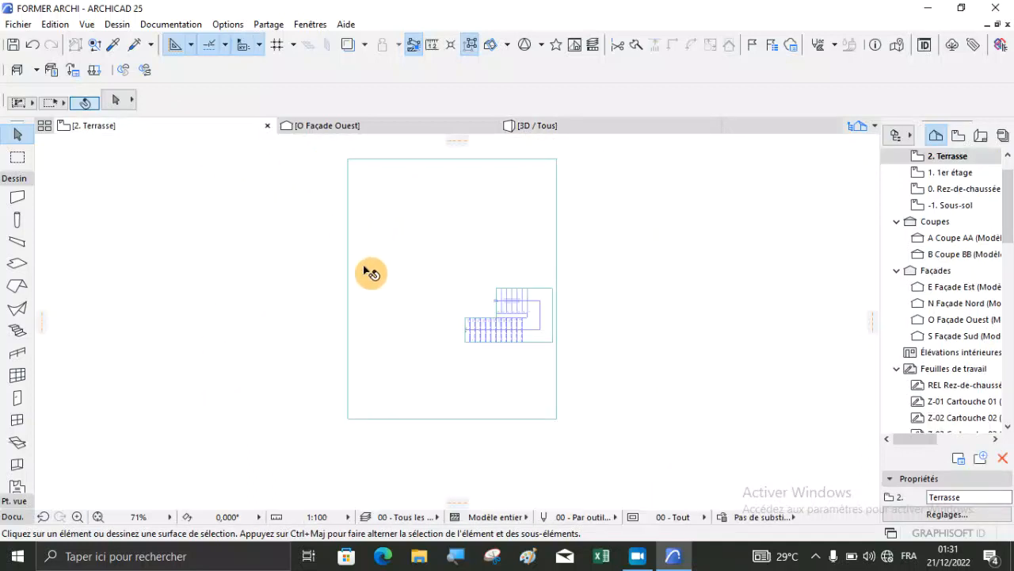
pyautogui.click(371, 273)
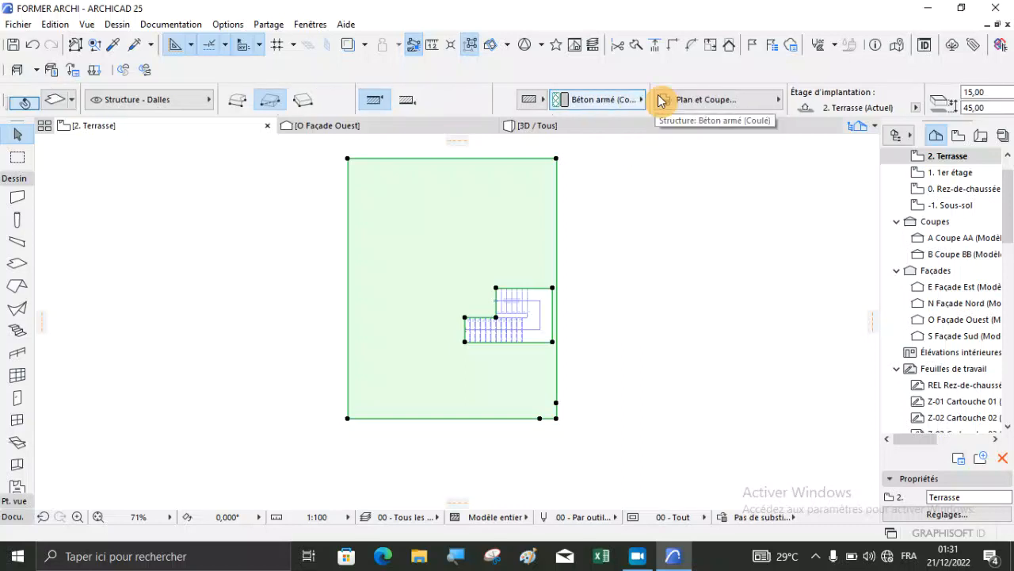
pyautogui.scroll(-1, 658, 99)
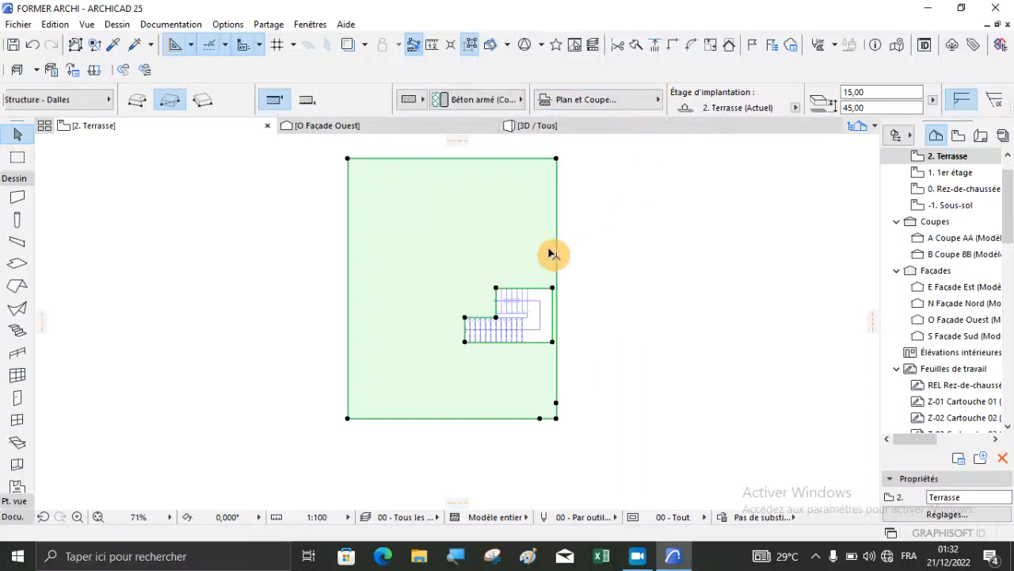
# Step: Set the default wall on the 2. Terrasse plan to a height of 80 and a base offset of 45
pyautogui.click(537, 129)
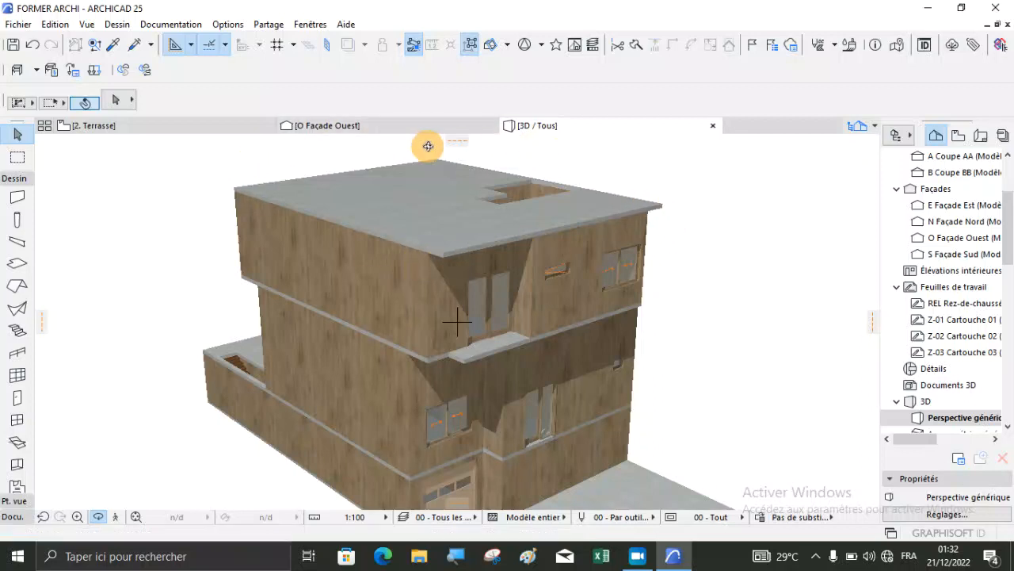
pyautogui.click(175, 133)
pyautogui.click(18, 198)
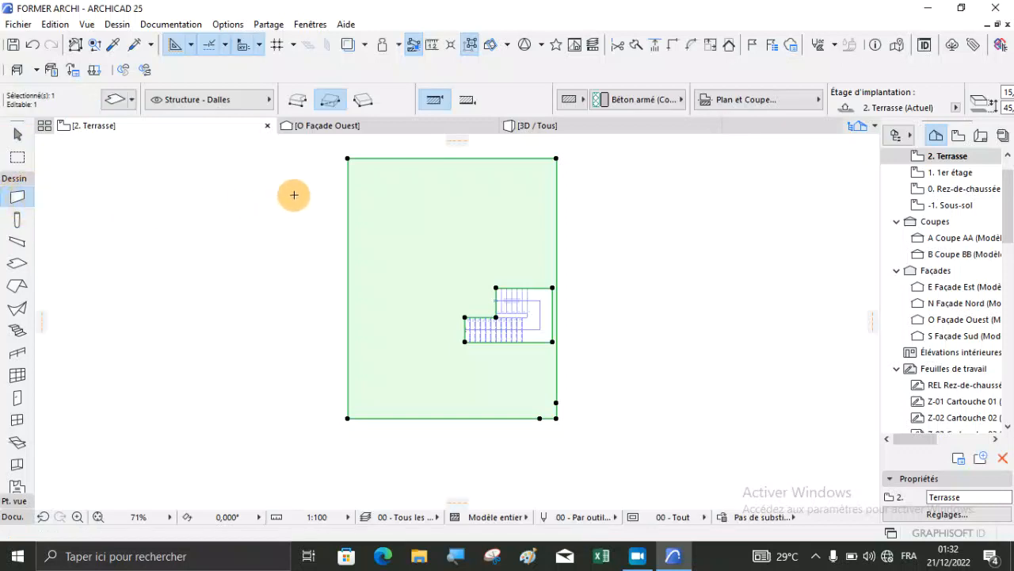
pyautogui.press('Escape')
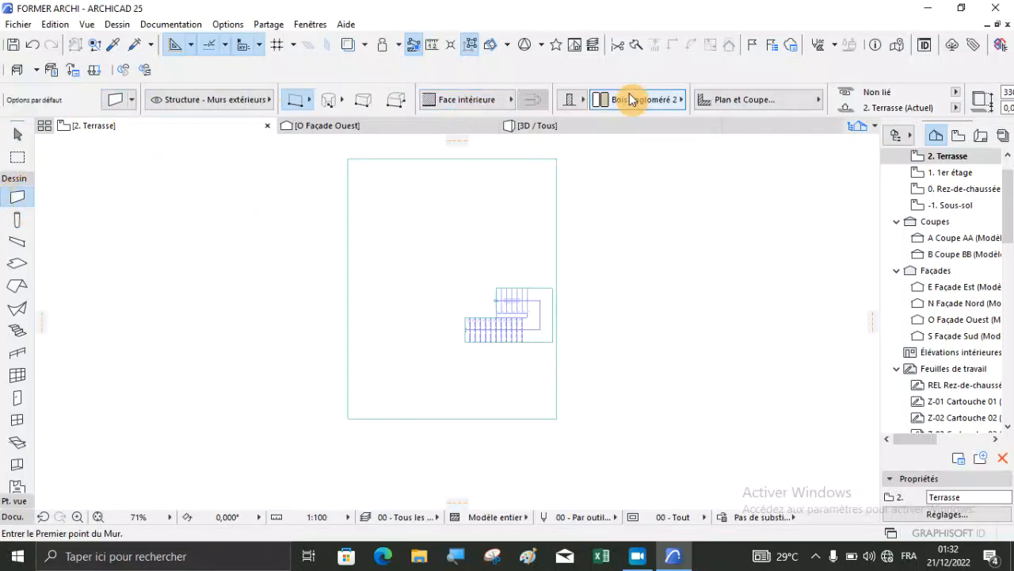
pyautogui.click(116, 103)
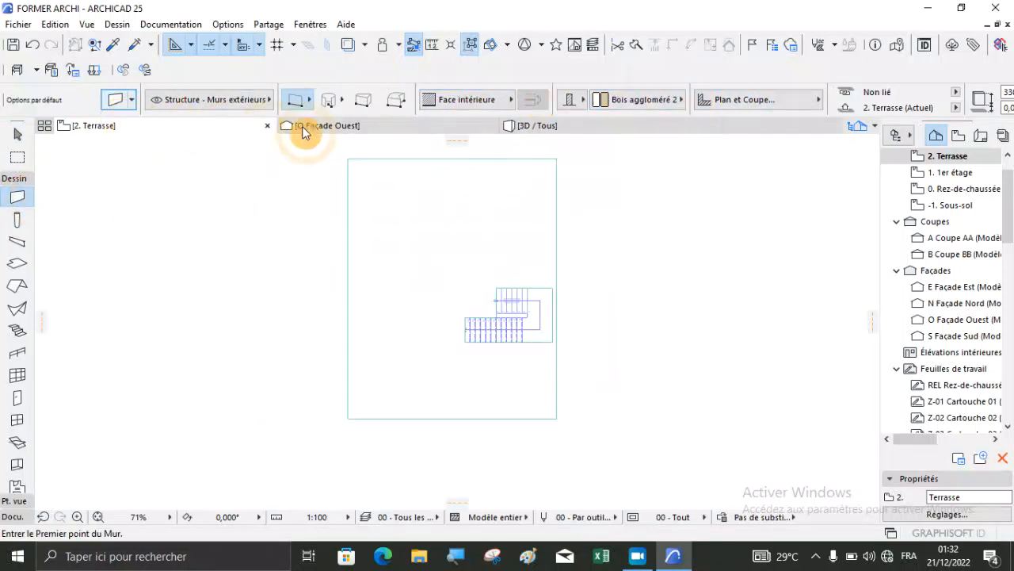
pyautogui.click(397, 169)
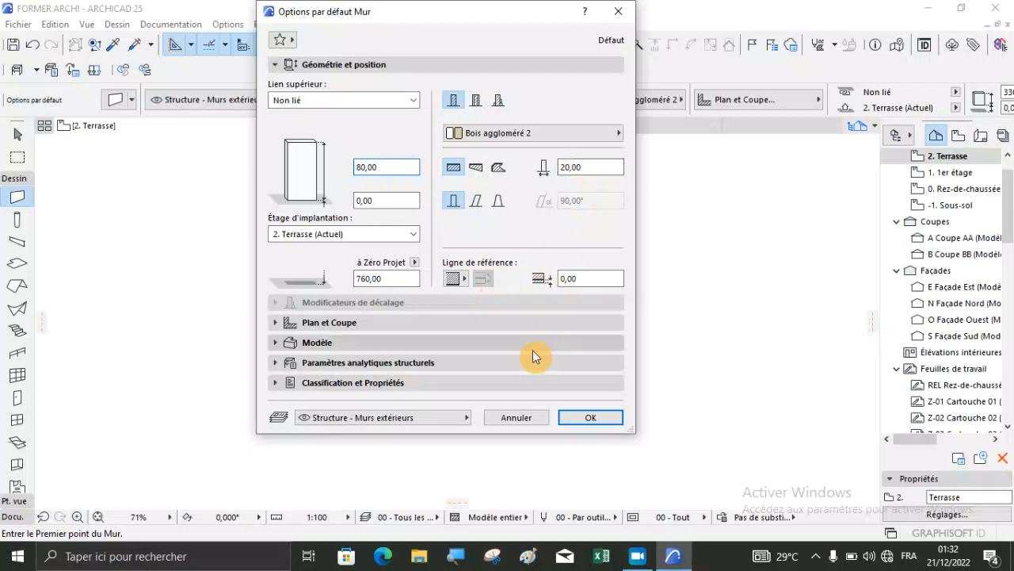
pyautogui.click(389, 199)
pyautogui.write('45')
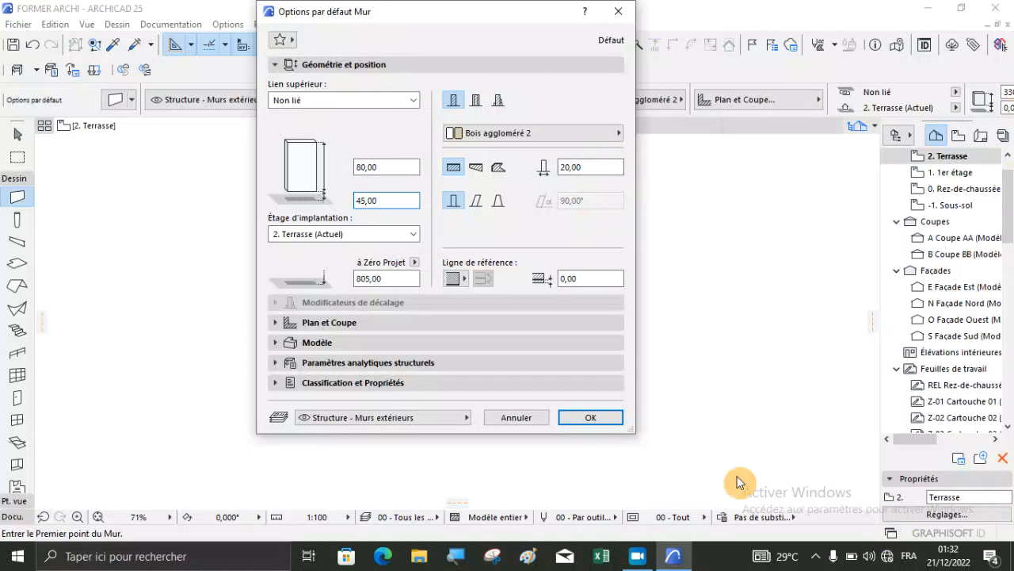
pyautogui.click(589, 418)
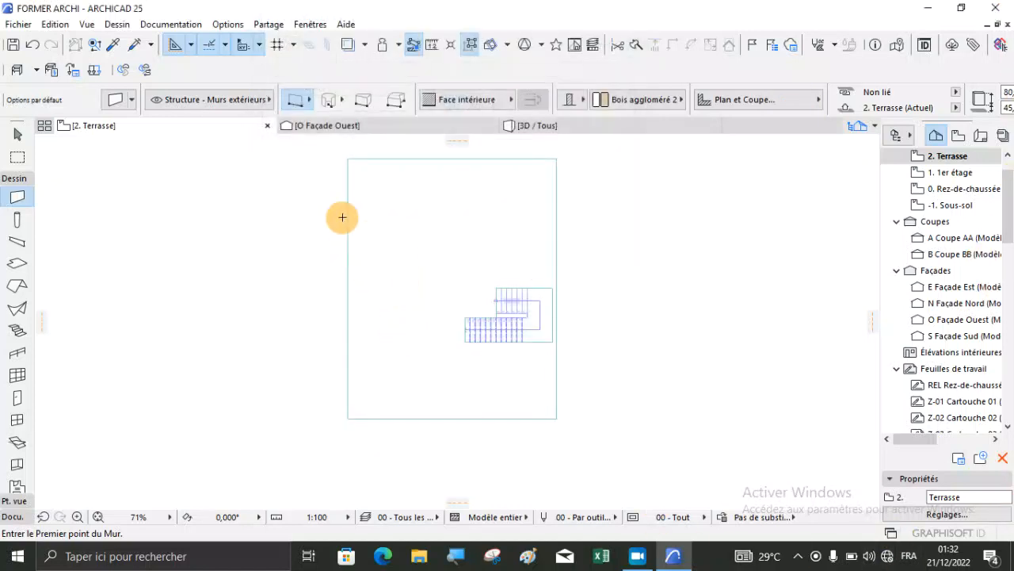
# Step: Draw a straight wall along the lower edge of the terrace slab, from corner to corner
pyautogui.scroll(3, 353, 409)
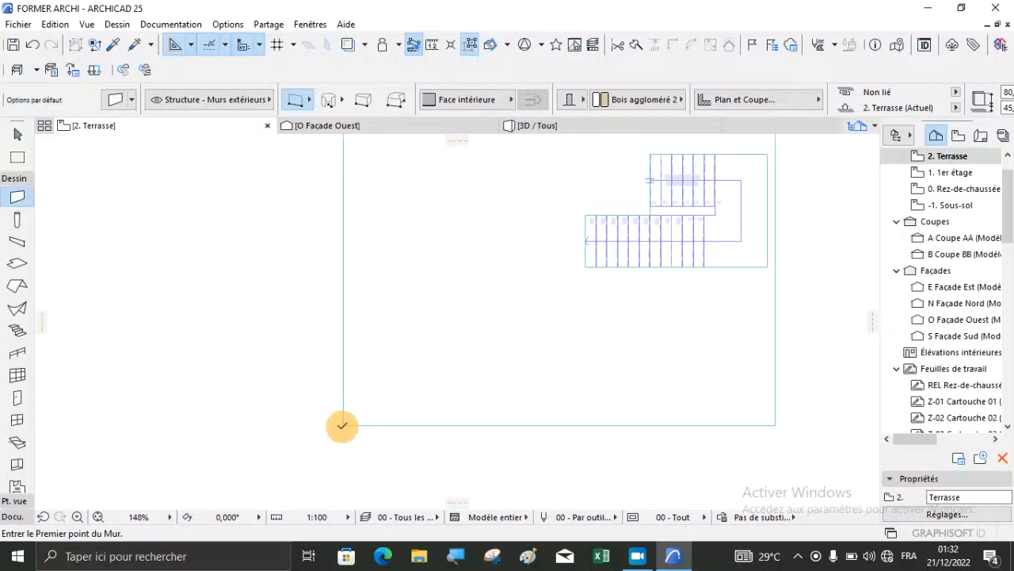
pyautogui.click(342, 426)
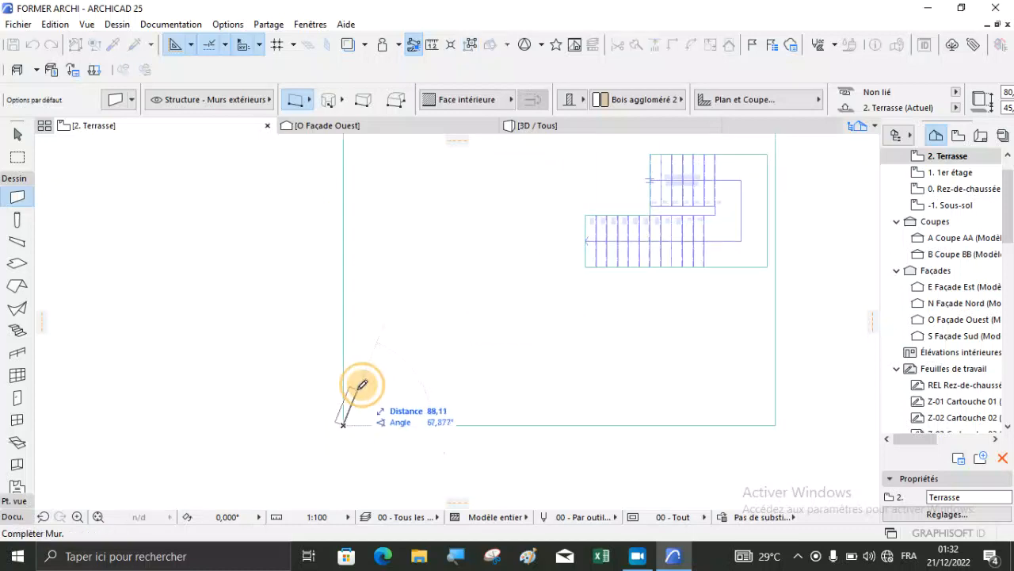
pyautogui.click(773, 426)
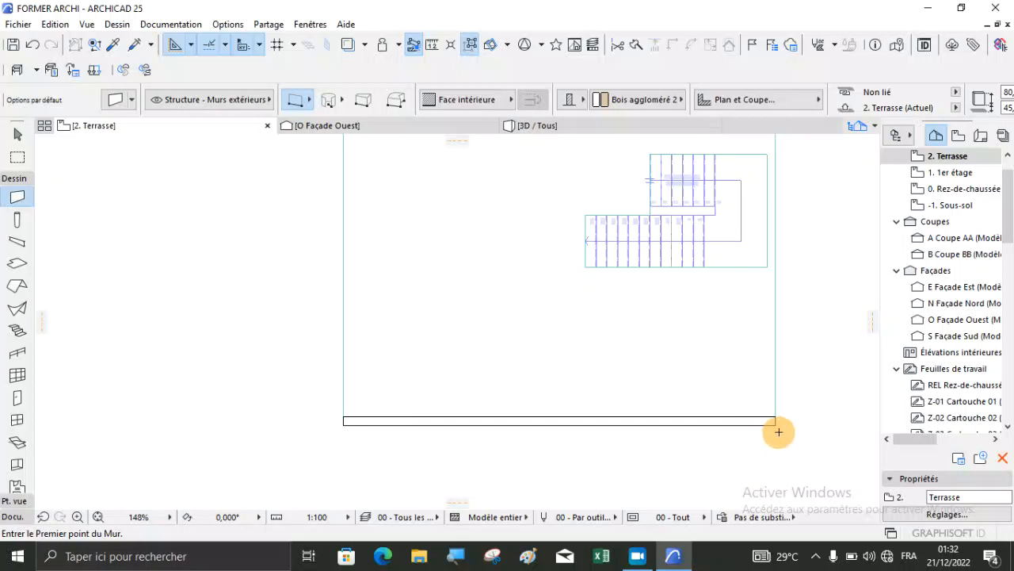
# Step: Close the terrace parapet with chained walls along the slab's other three edges and check it in the 3D view
pyautogui.click(777, 421)
pyautogui.scroll(-3, 539, 458)
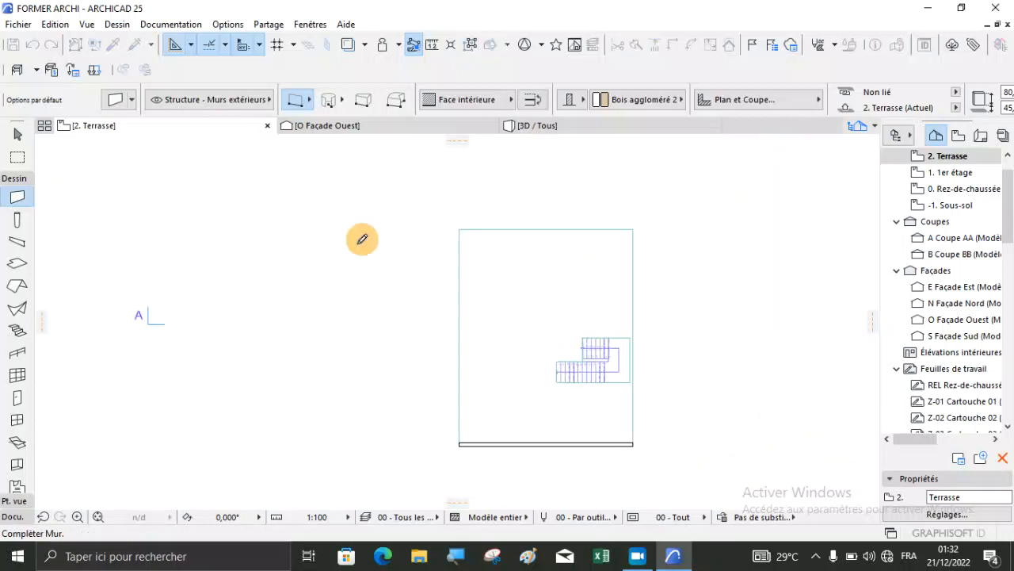
pyautogui.click(309, 100)
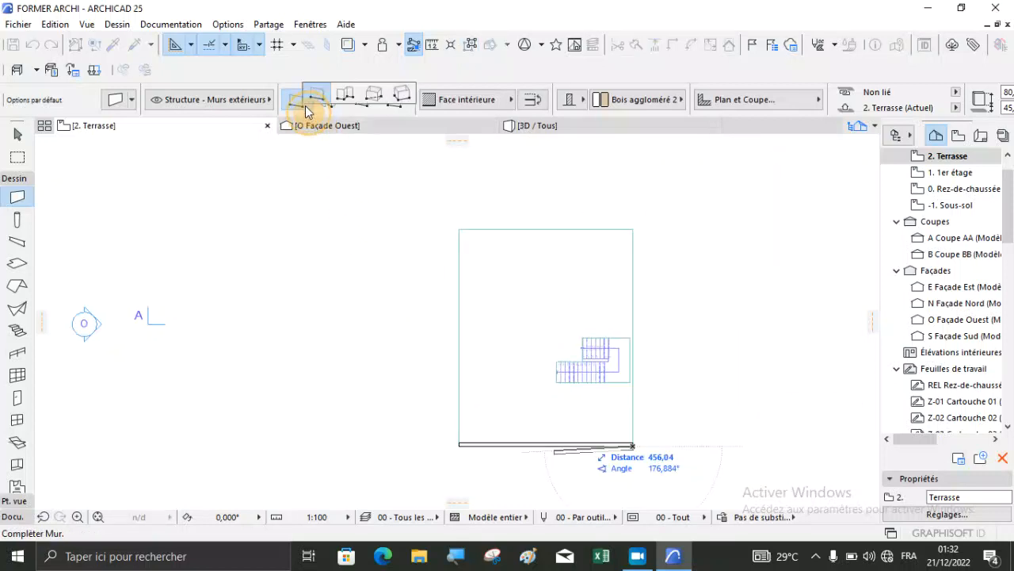
pyautogui.click(347, 100)
pyautogui.scroll(4, 650, 221)
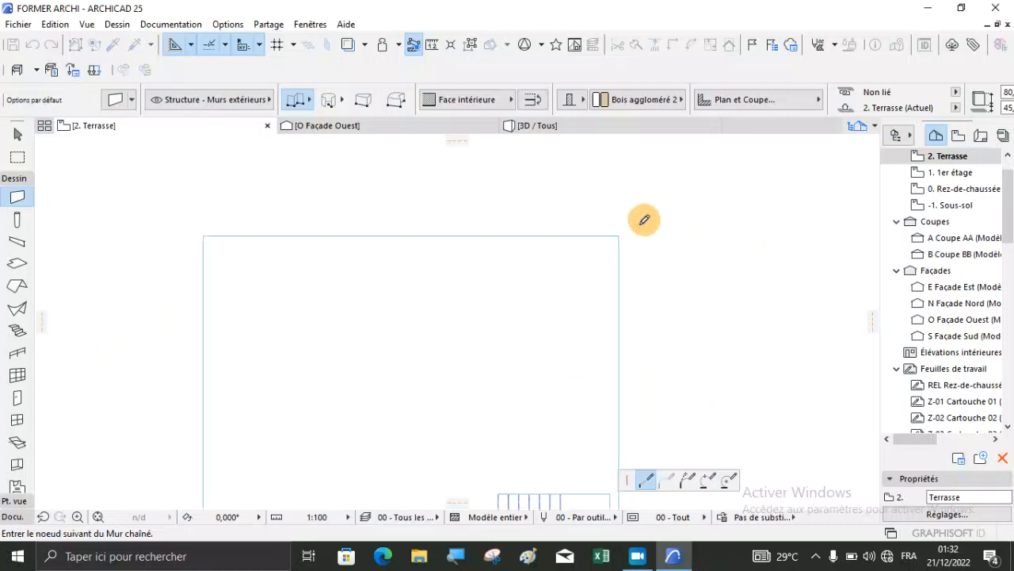
pyautogui.click(618, 236)
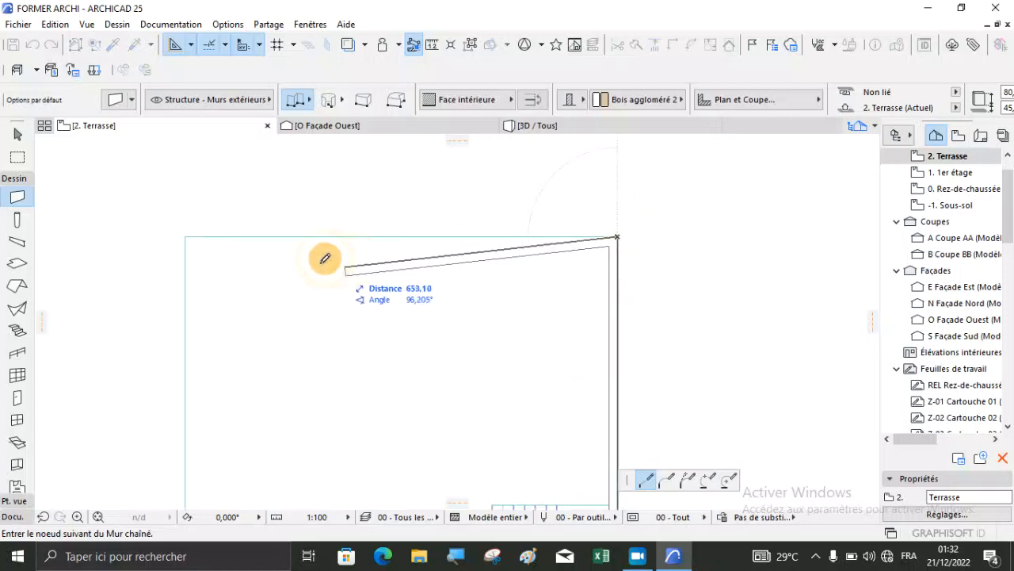
pyautogui.click(184, 236)
pyautogui.scroll(-4, 272, 164)
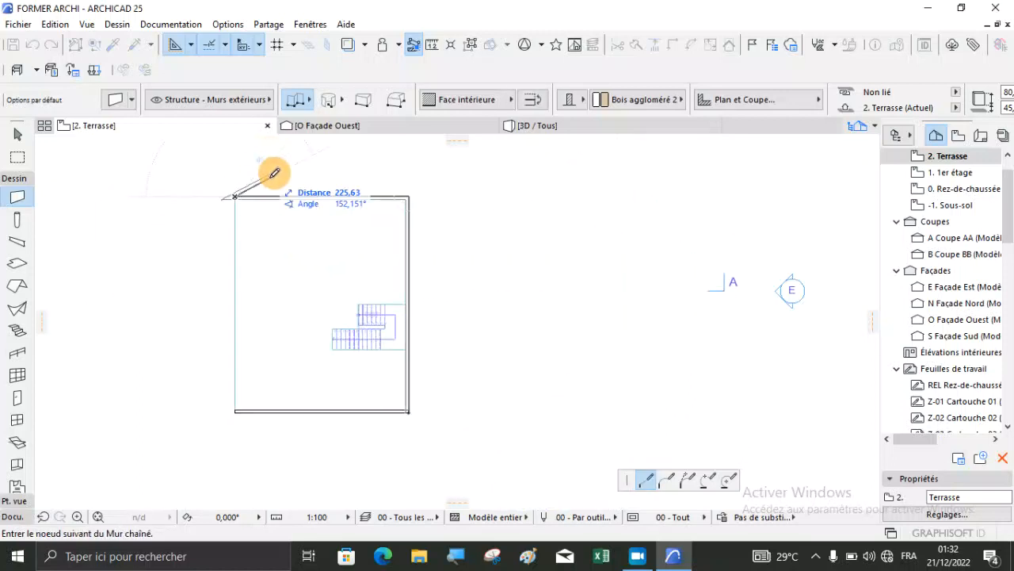
pyautogui.scroll(3, 238, 400)
pyautogui.click(237, 425)
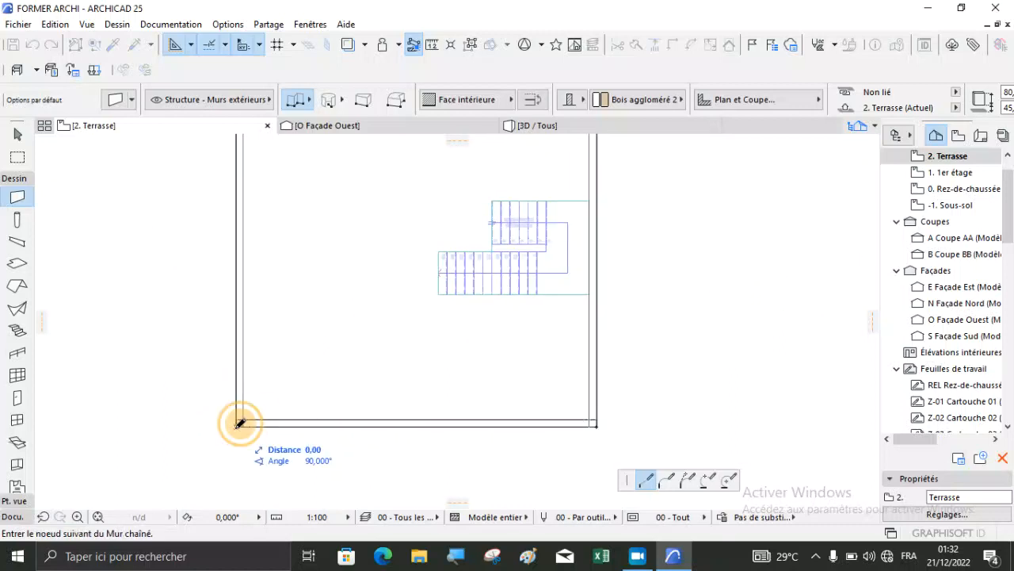
pyautogui.rightClick(270, 339)
pyautogui.click(309, 452)
pyautogui.click(527, 125)
pyautogui.scroll(5, 471, 274)
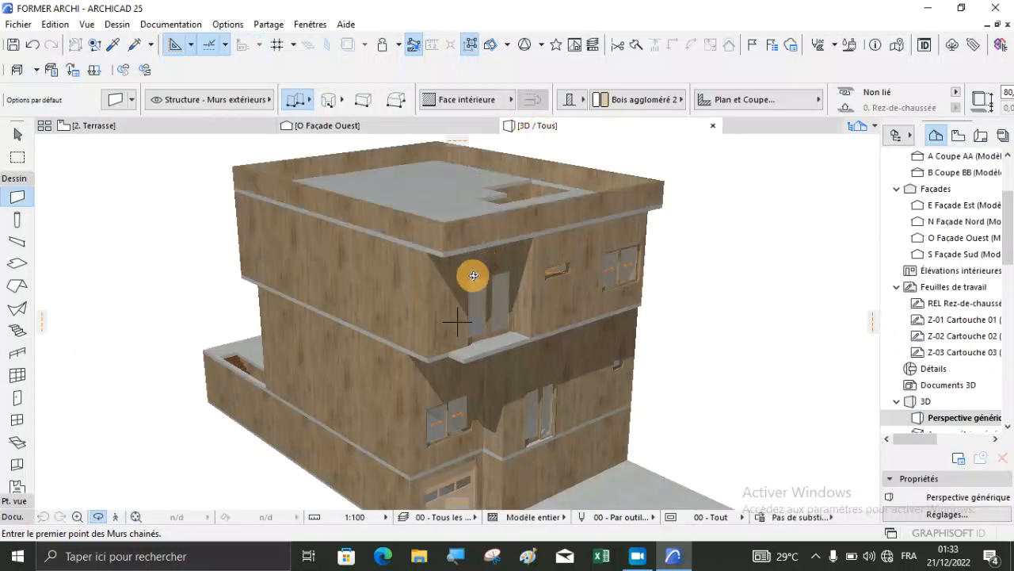
pyautogui.scroll(-6, 481, 269)
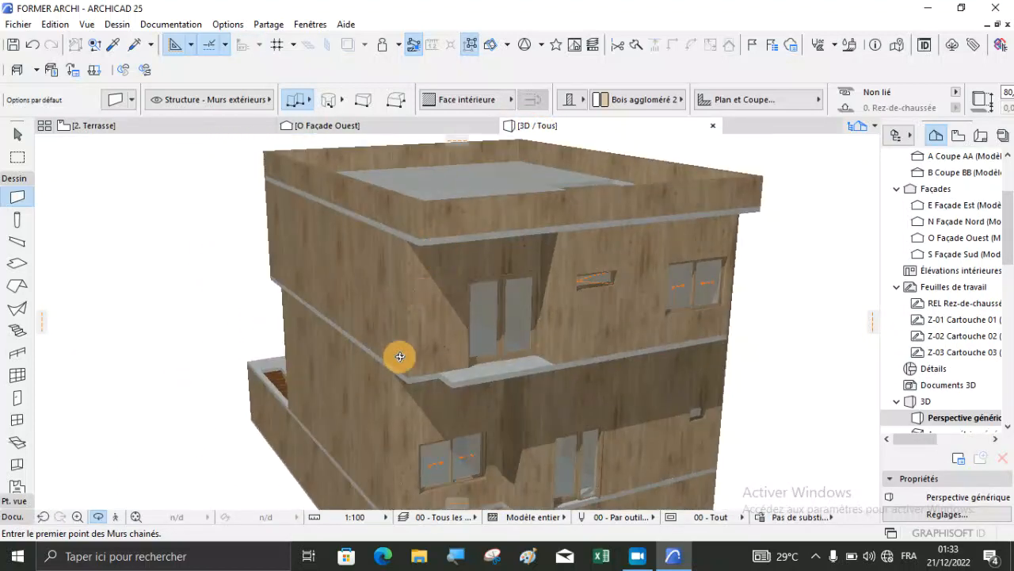
pyautogui.scroll(6, 527, 197)
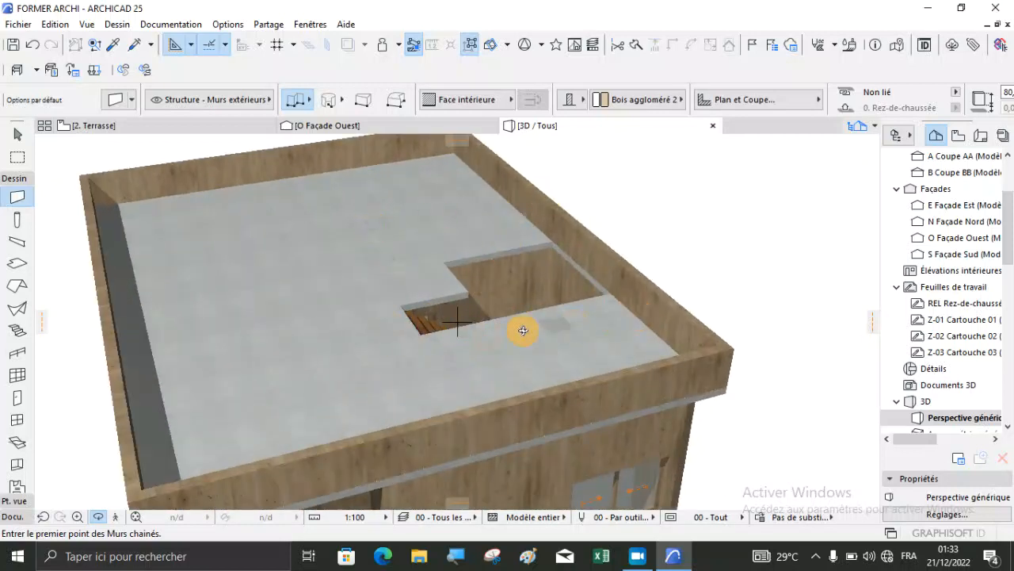
# Step: Set the wall height to 230 and run a chained wall from the right parapet's inner face along the stair opening's lower edge, past the stair
pyautogui.click(136, 127)
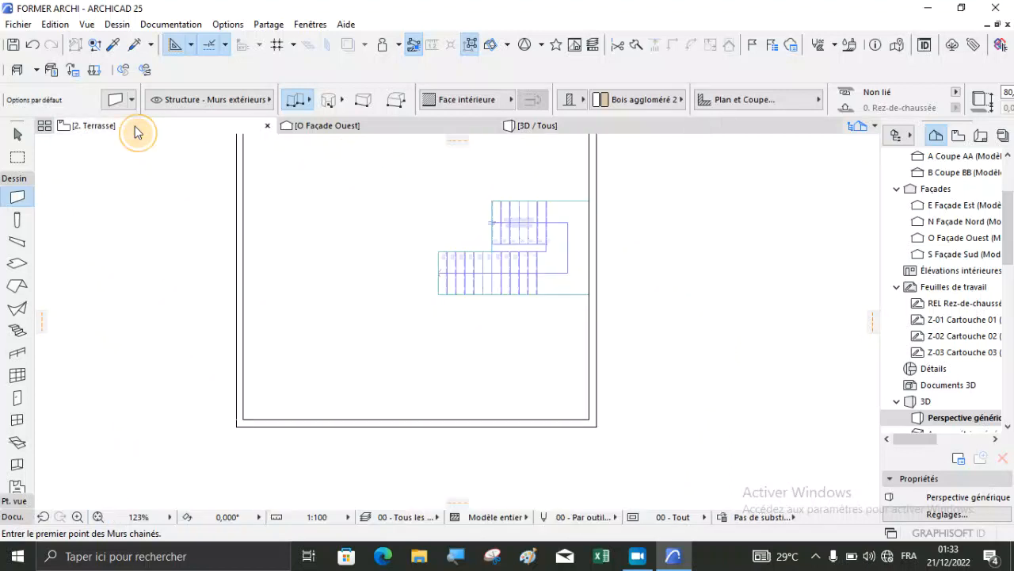
pyautogui.scroll(2, 509, 252)
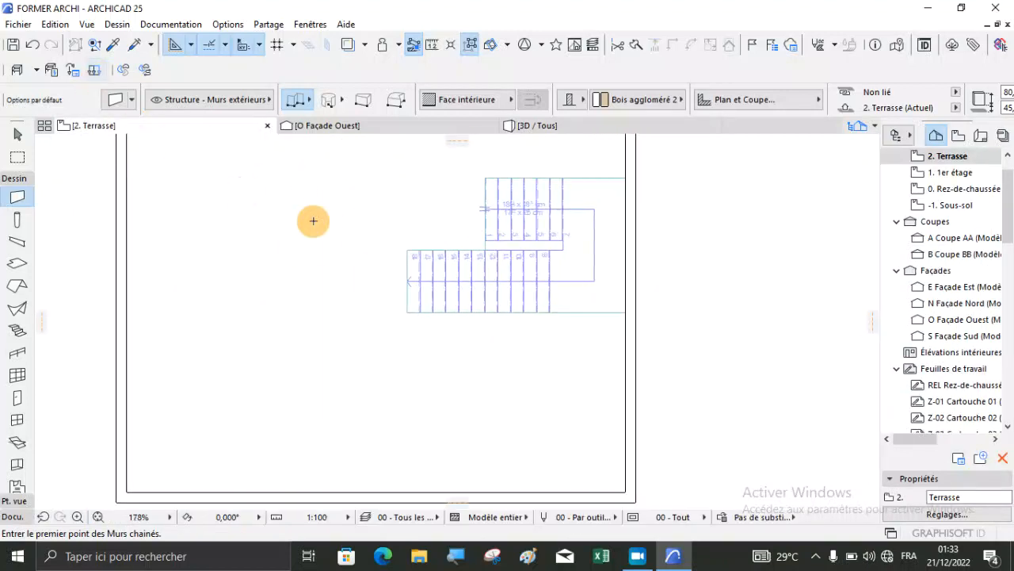
pyautogui.scroll(3, 613, 304)
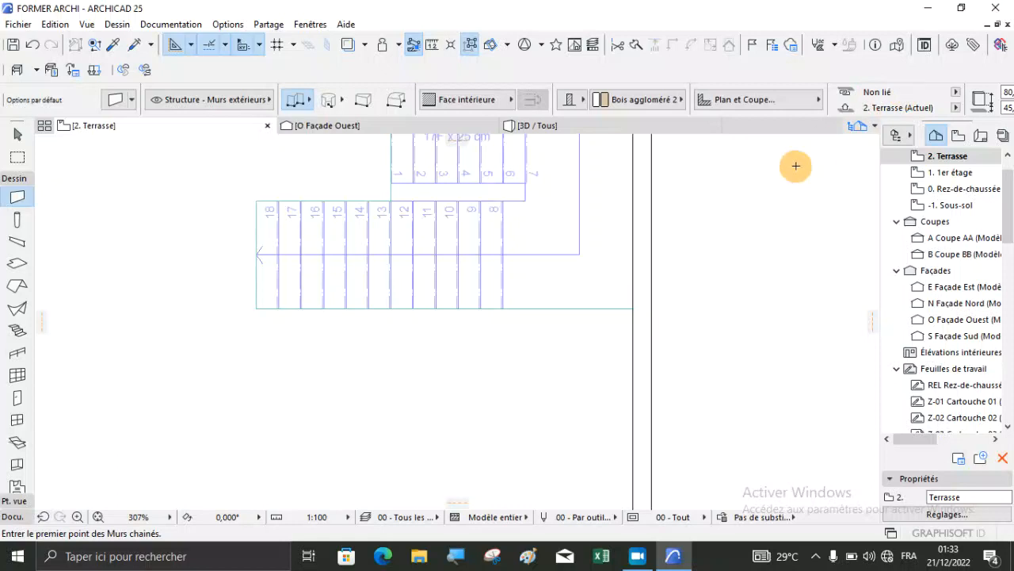
pyautogui.scroll(-3, 1001, 90)
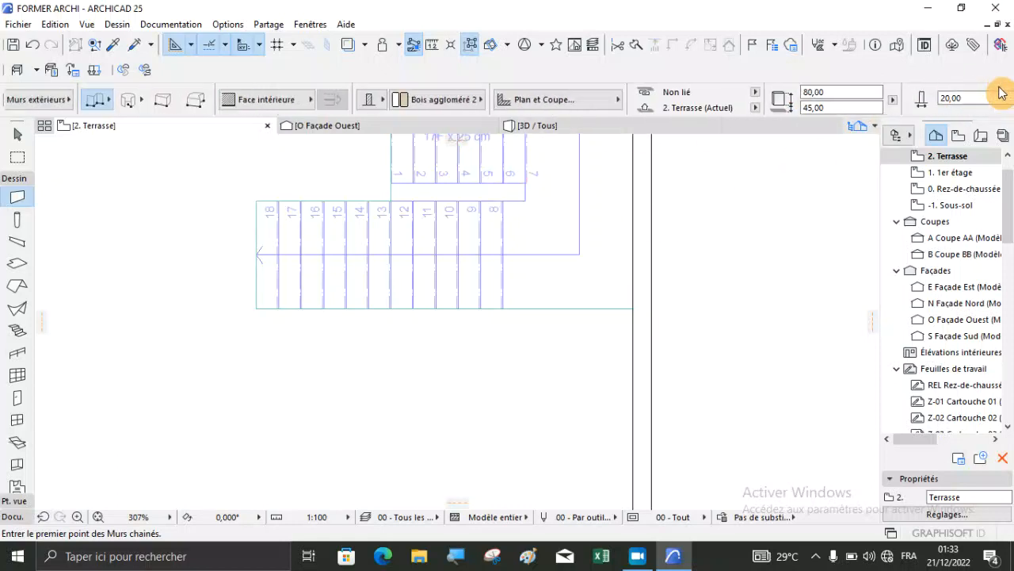
pyautogui.click(712, 91)
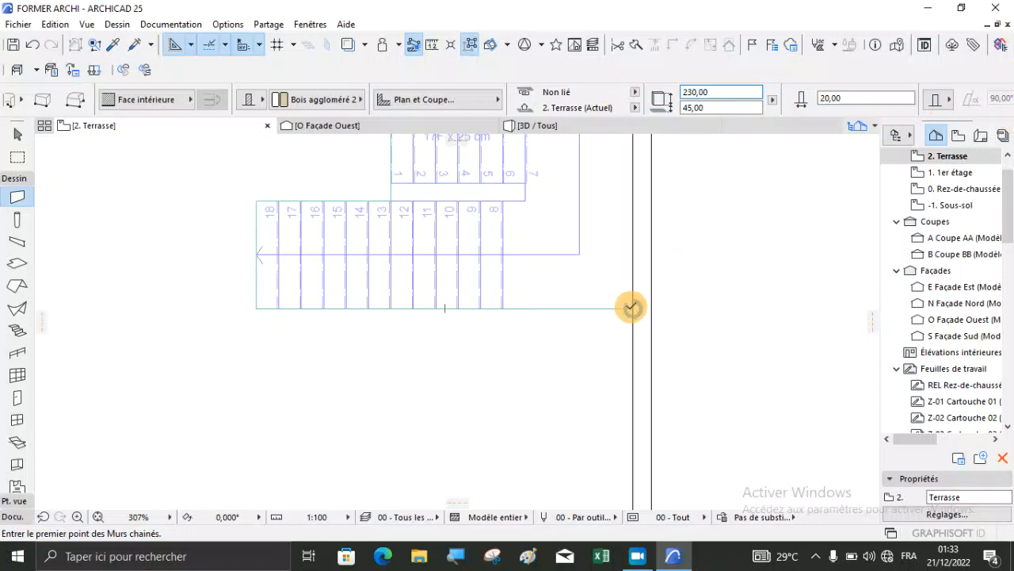
pyautogui.click(631, 308)
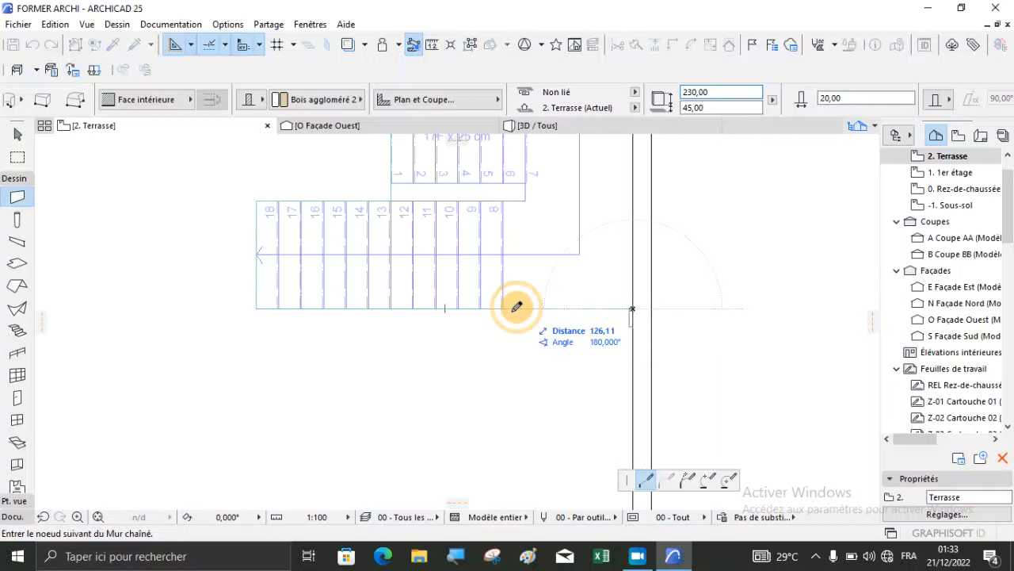
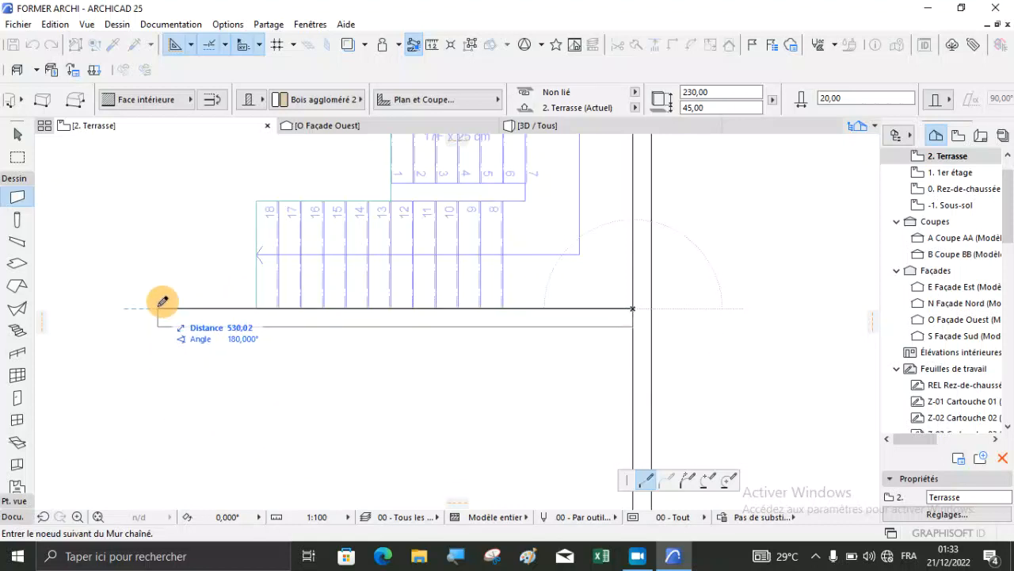
pyautogui.press('Return')
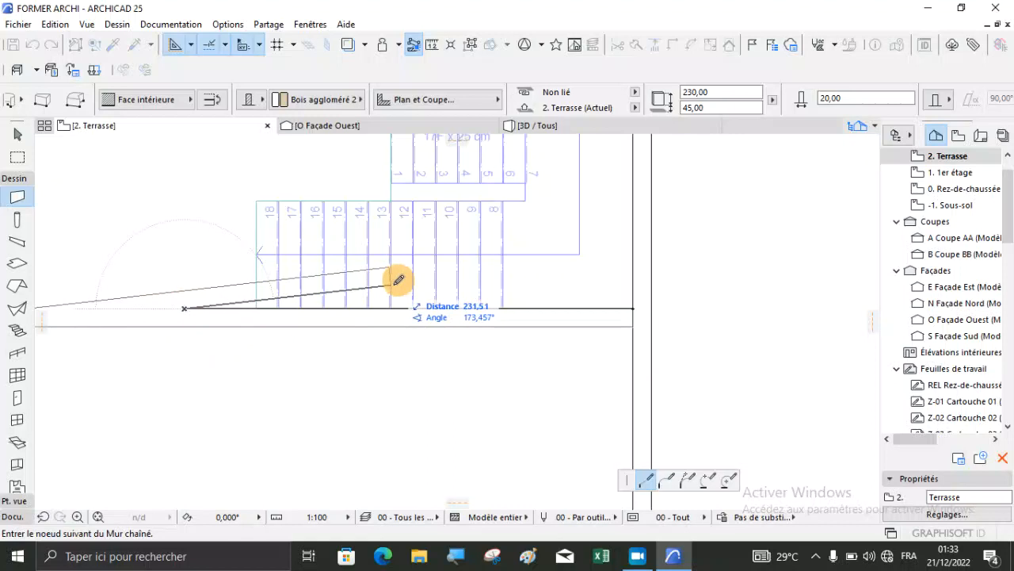
# Step: Continue the chained wall 260 upward and 520 across to the right parapet's outer face, enclosing the stair, and check it in 3D
pyautogui.scroll(-2, 162, 317)
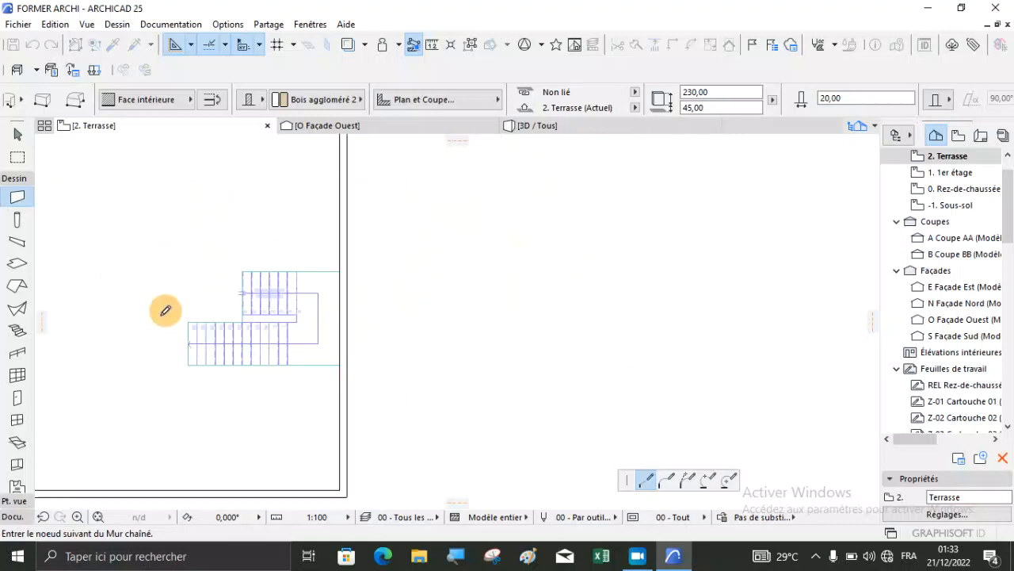
pyautogui.scroll(2, 169, 250)
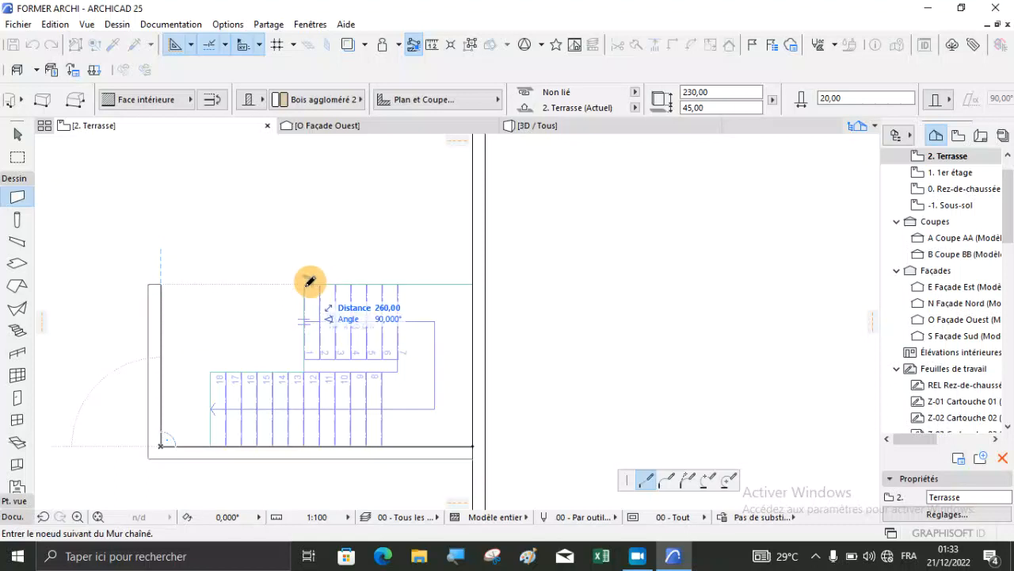
pyautogui.click(160, 284)
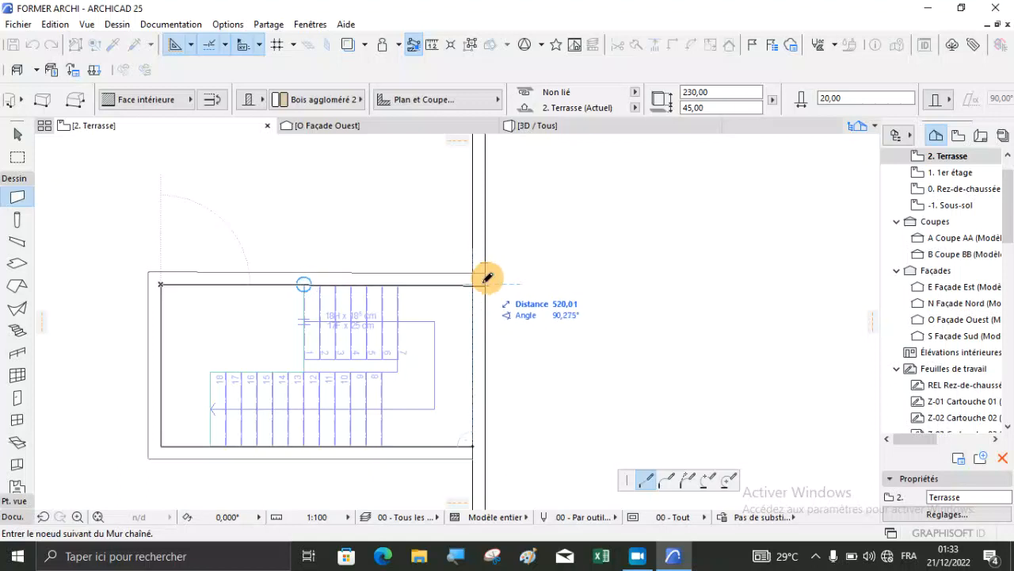
pyautogui.scroll(2, 492, 278)
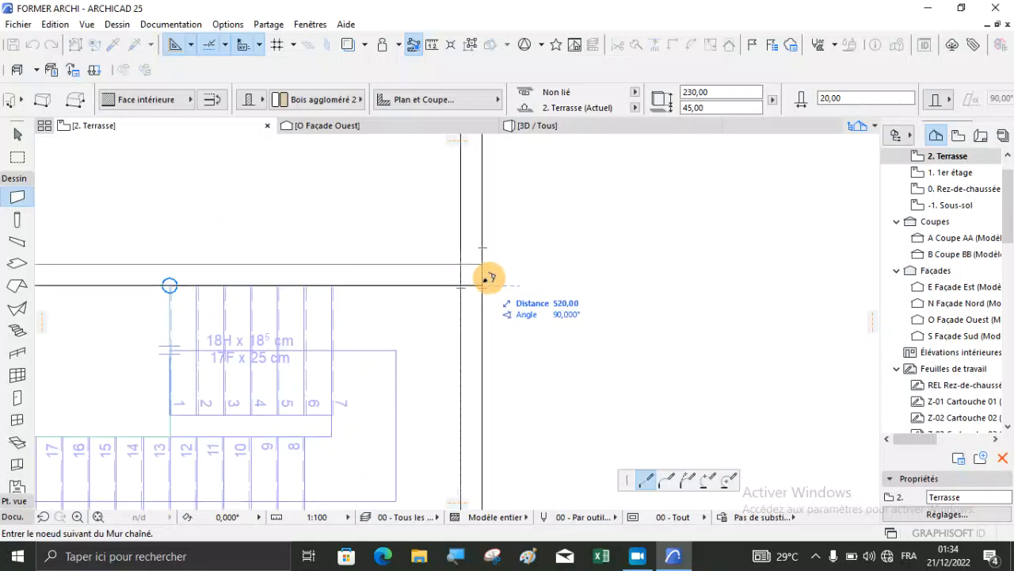
pyautogui.doubleClick(486, 277)
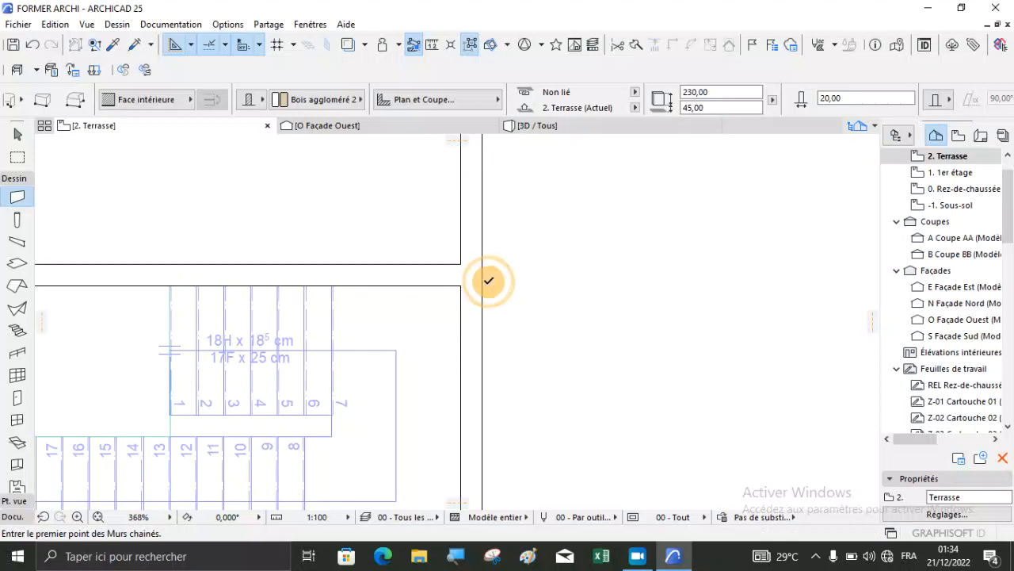
pyautogui.scroll(-2, 496, 278)
pyautogui.scroll(-2, 501, 278)
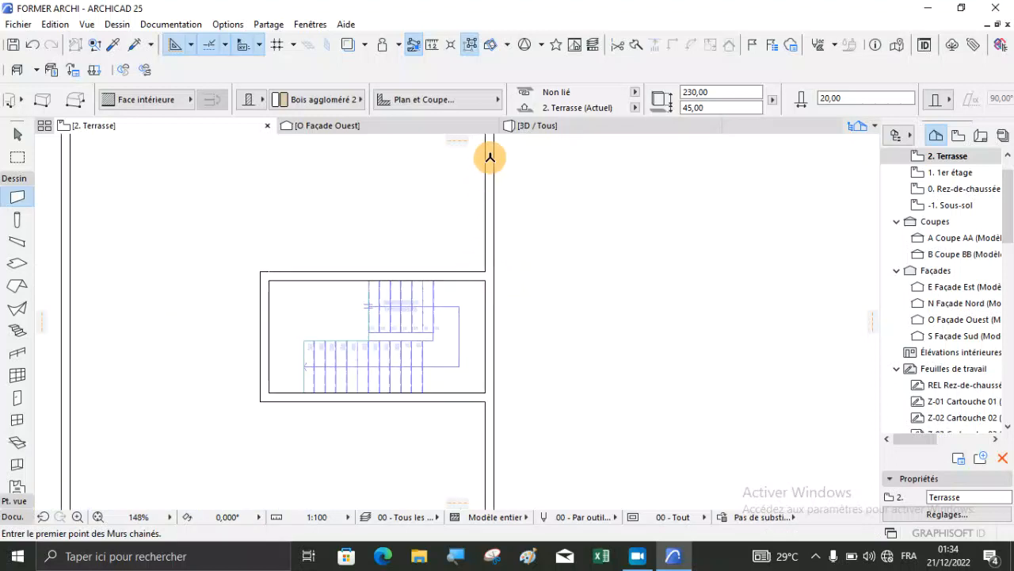
pyautogui.click(515, 126)
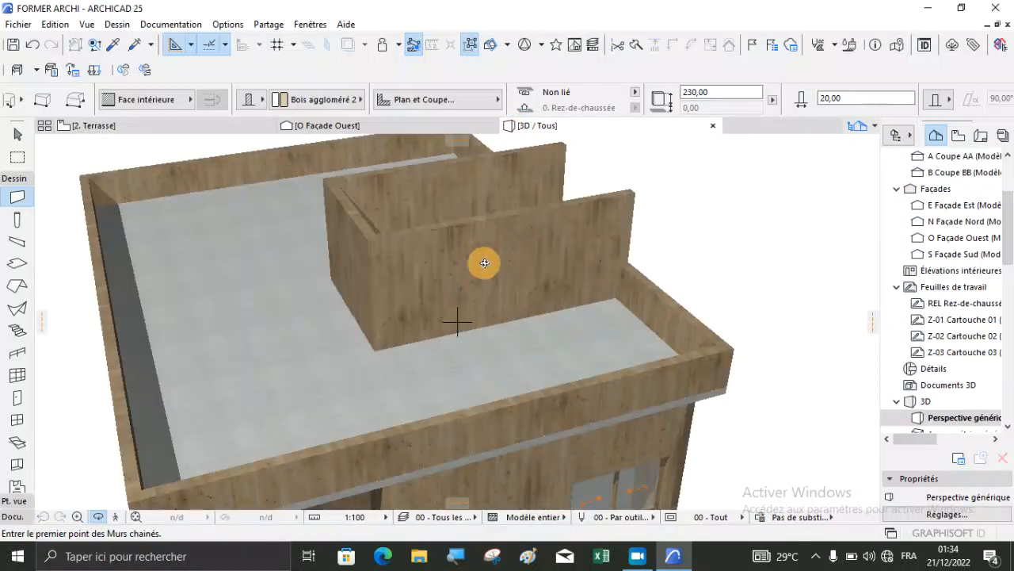
pyautogui.keyDown('shift'); pyautogui.moveTo(482, 263); pyautogui.dragTo(473, 300, button='middle'); pyautogui.keyUp('shift')
pyautogui.keyDown('shift'); pyautogui.moveTo(566, 304); pyautogui.dragTo(339, 298, button='middle'); pyautogui.keyUp('shift')
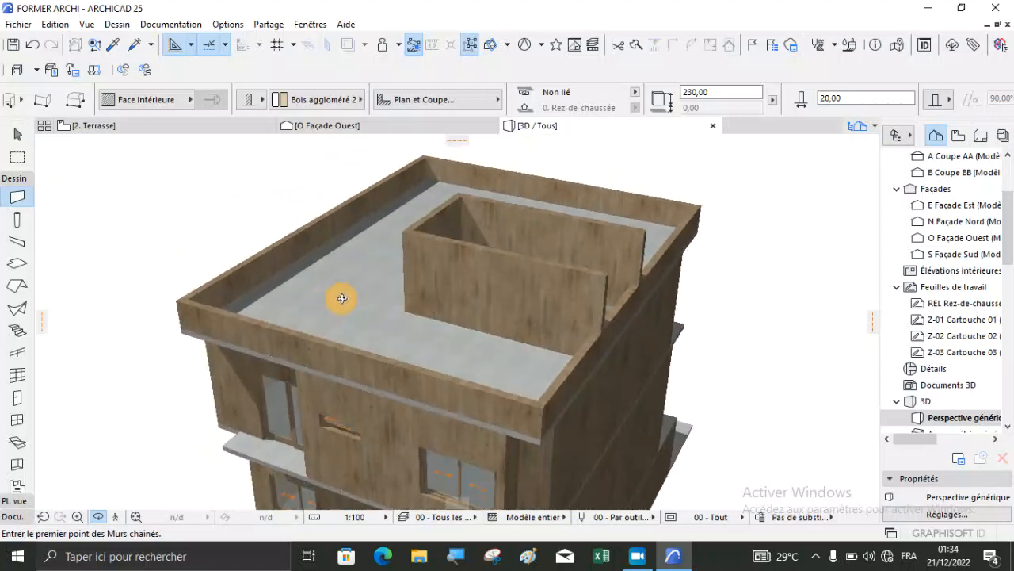
# Step: In the terrace floor plan, split the right parapet wall in line with the outer face of the stair enclosure's upper wall
pyautogui.scroll(3, 631, 311)
pyautogui.scroll(2, 631, 310)
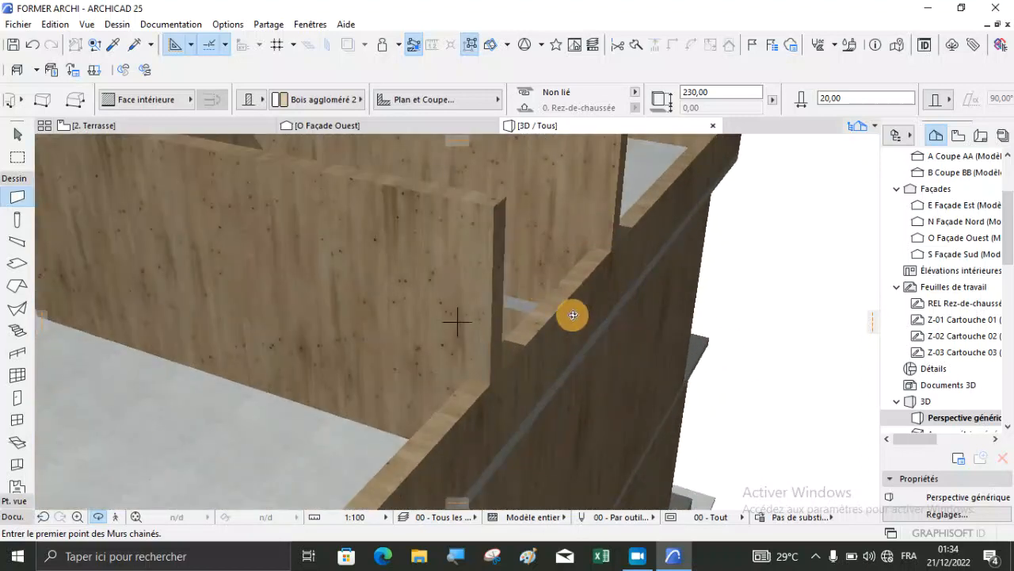
pyautogui.click(165, 127)
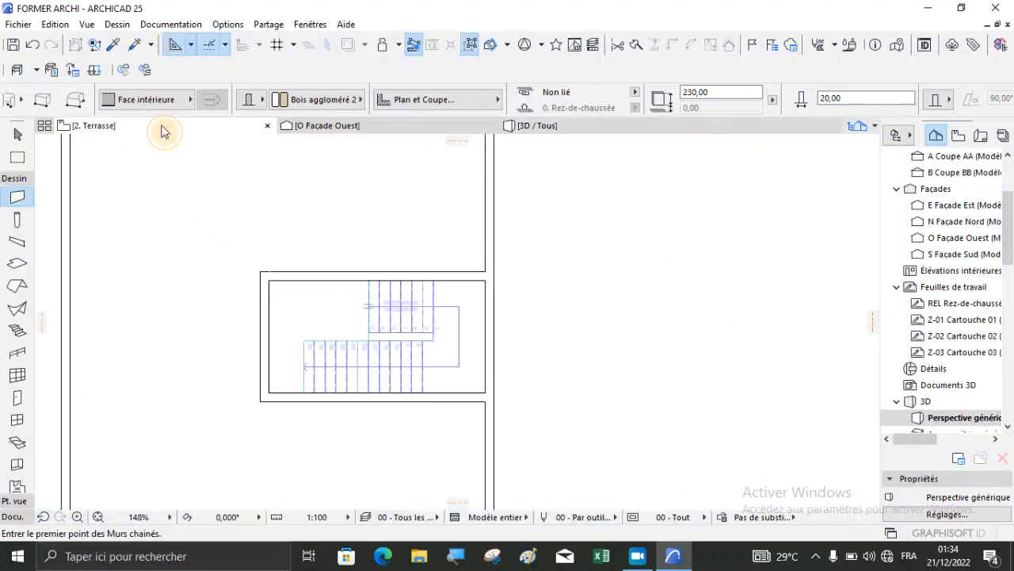
pyautogui.press('Escape')
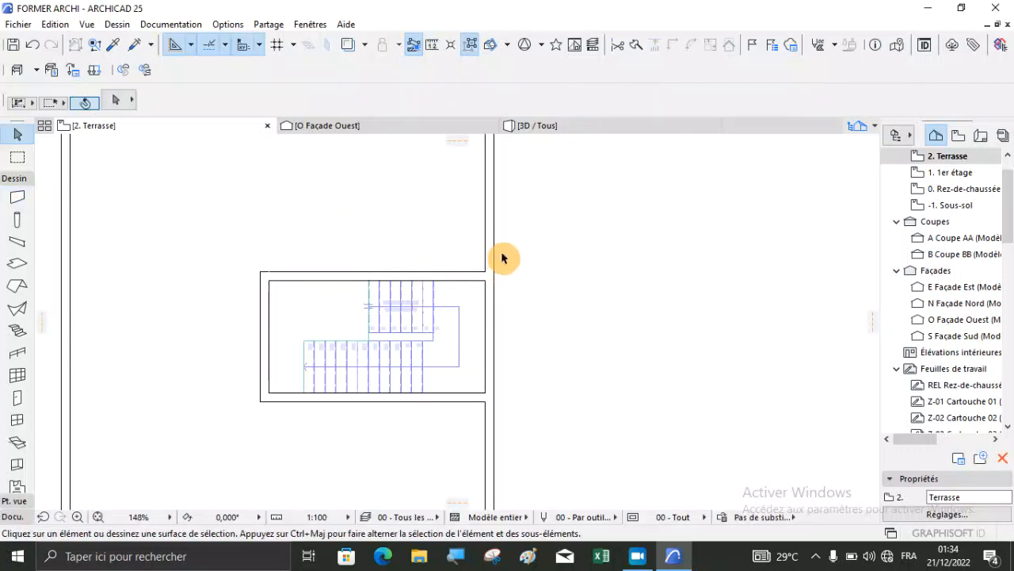
pyautogui.click(496, 215)
pyautogui.scroll(5, 491, 309)
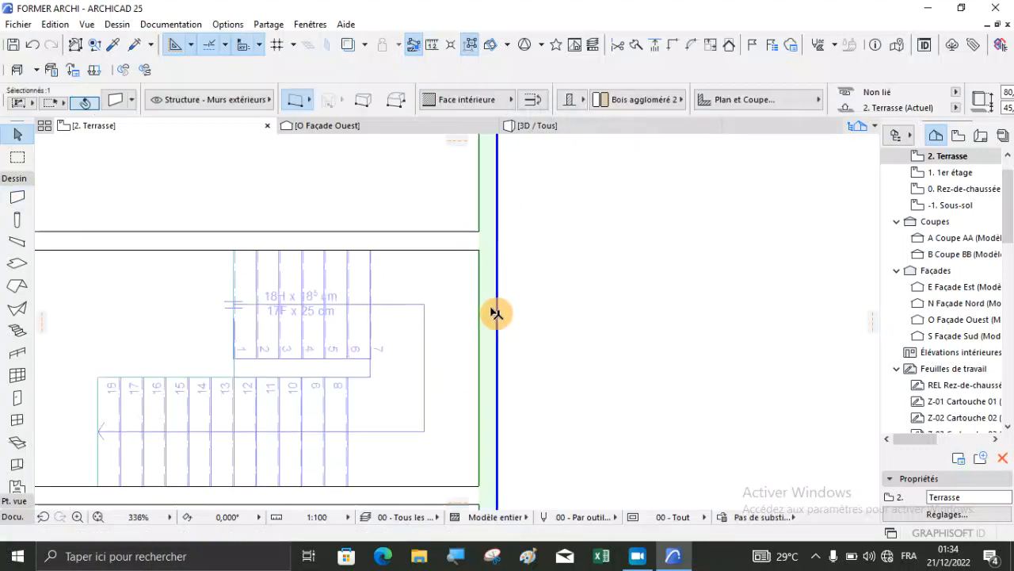
pyautogui.scroll(-5, 485, 244)
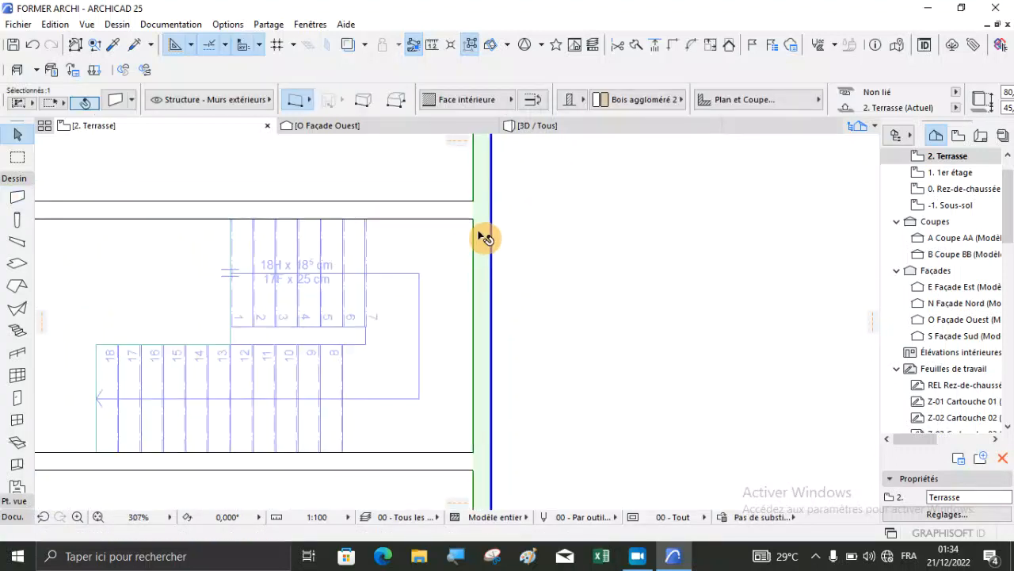
pyautogui.click(634, 48)
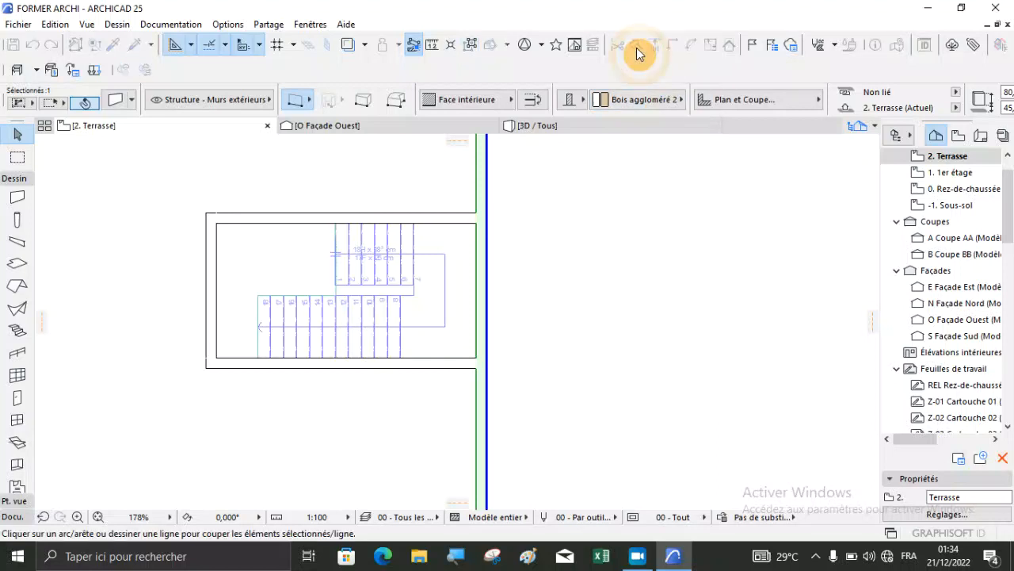
pyautogui.scroll(2, 468, 199)
pyautogui.scroll(2, 468, 200)
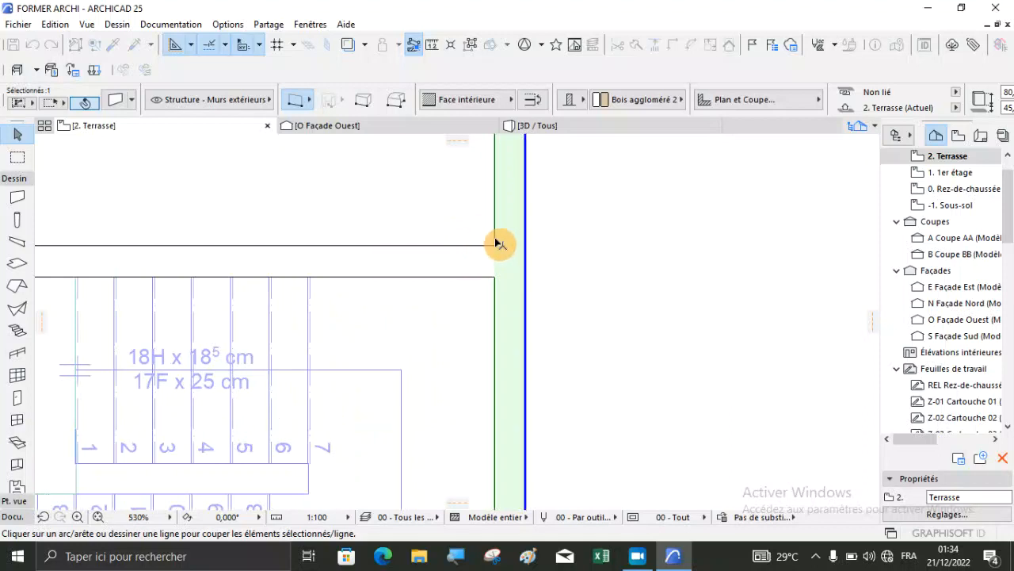
pyautogui.click(495, 246)
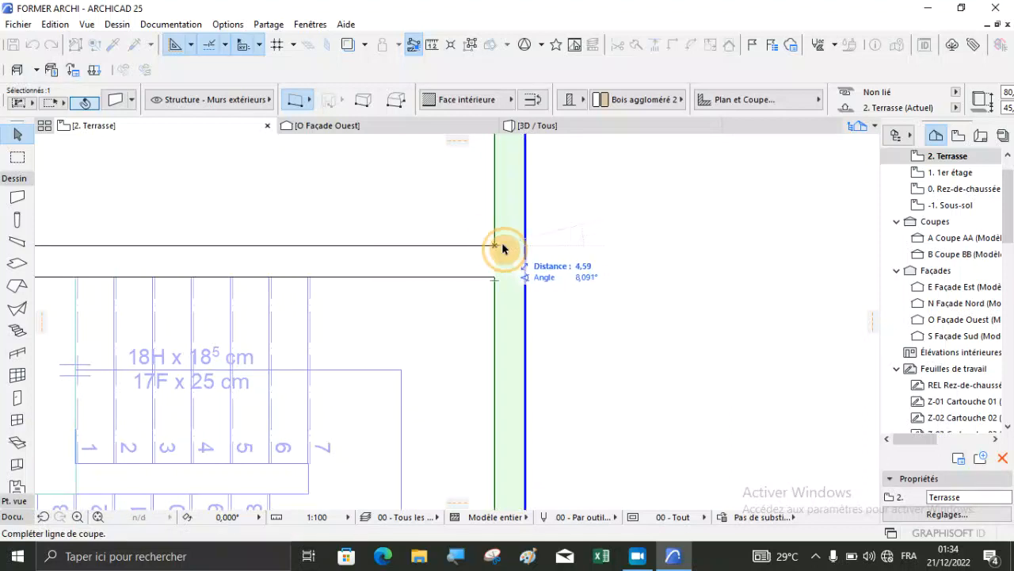
pyautogui.click(545, 249)
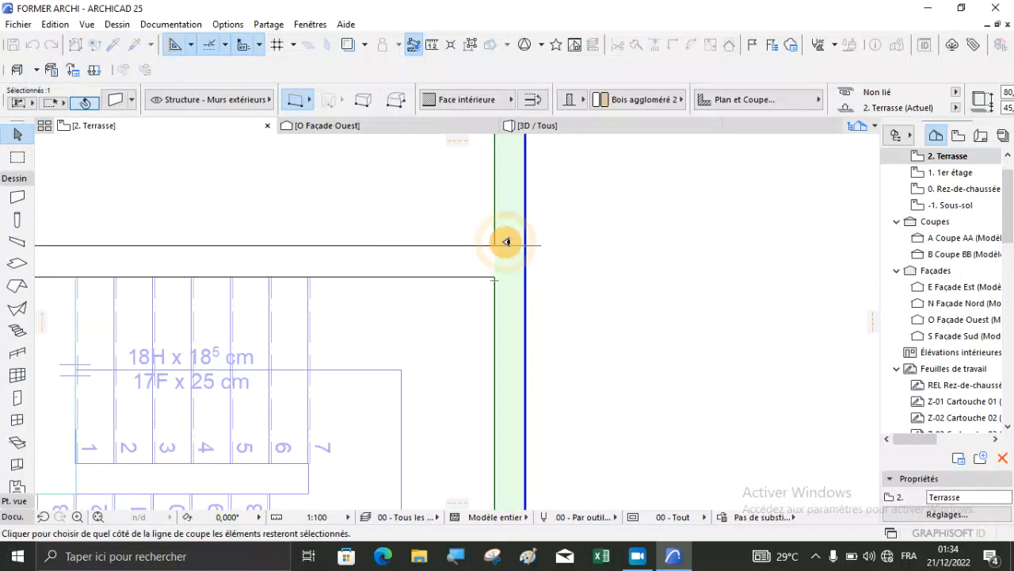
pyautogui.click(527, 205)
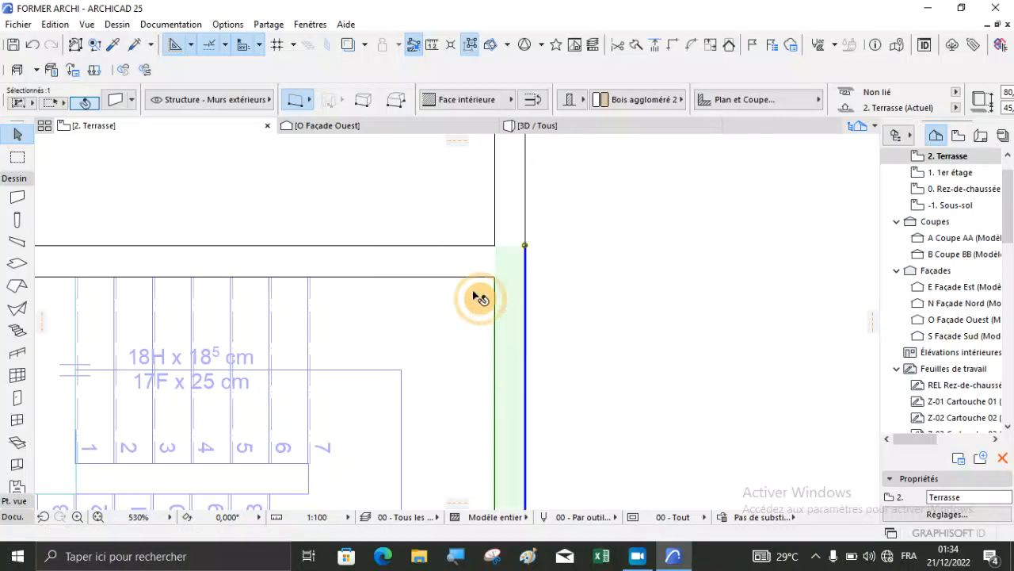
# Step: Split the right parapet wall again in line with the outer face of the stair enclosure's lower wall
pyautogui.scroll(-6, 476, 294)
pyautogui.scroll(3, 481, 285)
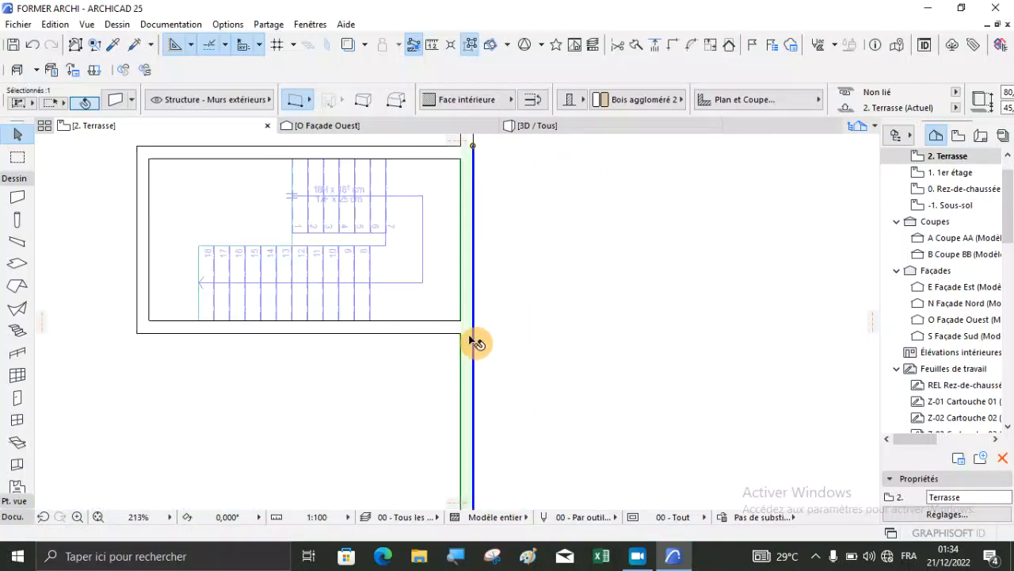
pyautogui.click(618, 45)
pyautogui.scroll(5, 467, 341)
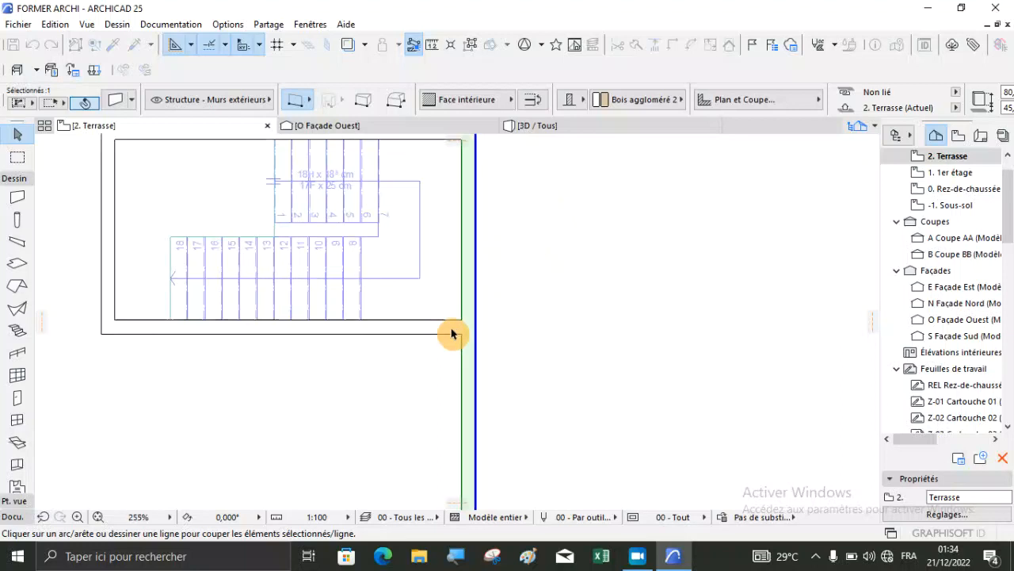
pyautogui.click(480, 346)
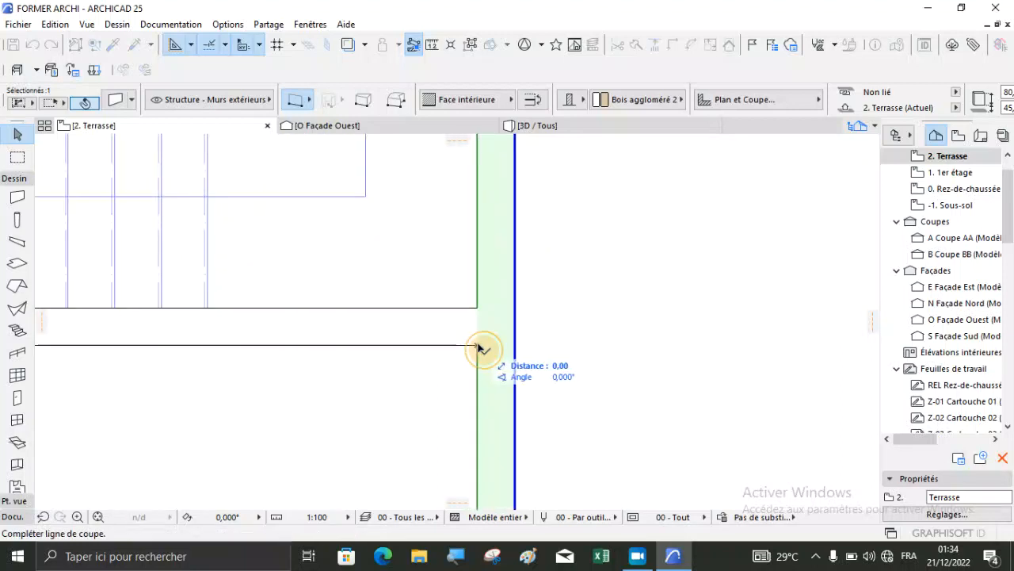
pyautogui.click(551, 346)
pyautogui.click(511, 321)
pyautogui.scroll(-4, 512, 321)
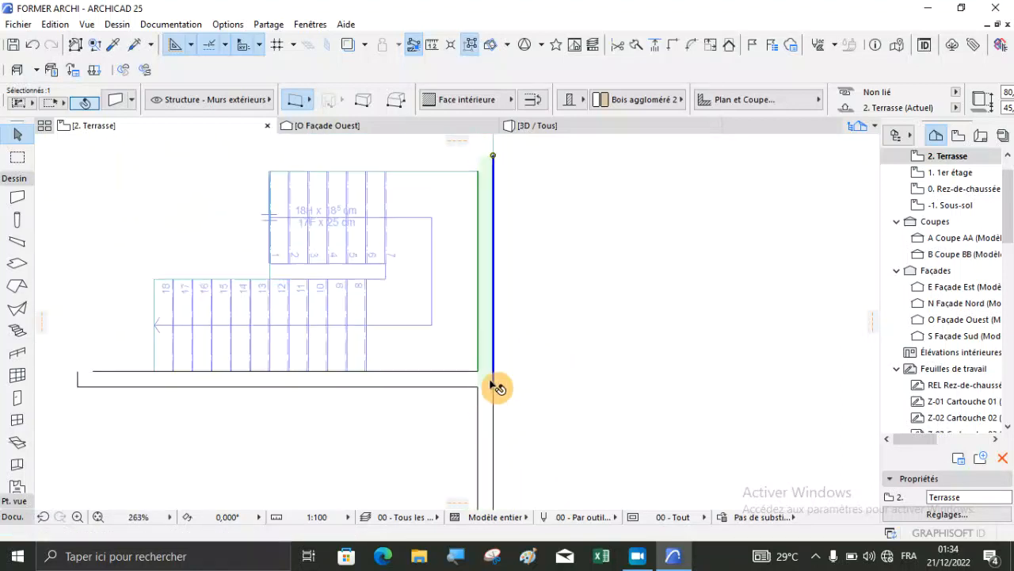
# Step: Set the height of the parapet segment beside the stair to 230 and check the enclosure in the 3D view
pyautogui.click(543, 283)
pyautogui.click(493, 291)
pyautogui.scroll(-3, 576, 95)
pyautogui.click(575, 91)
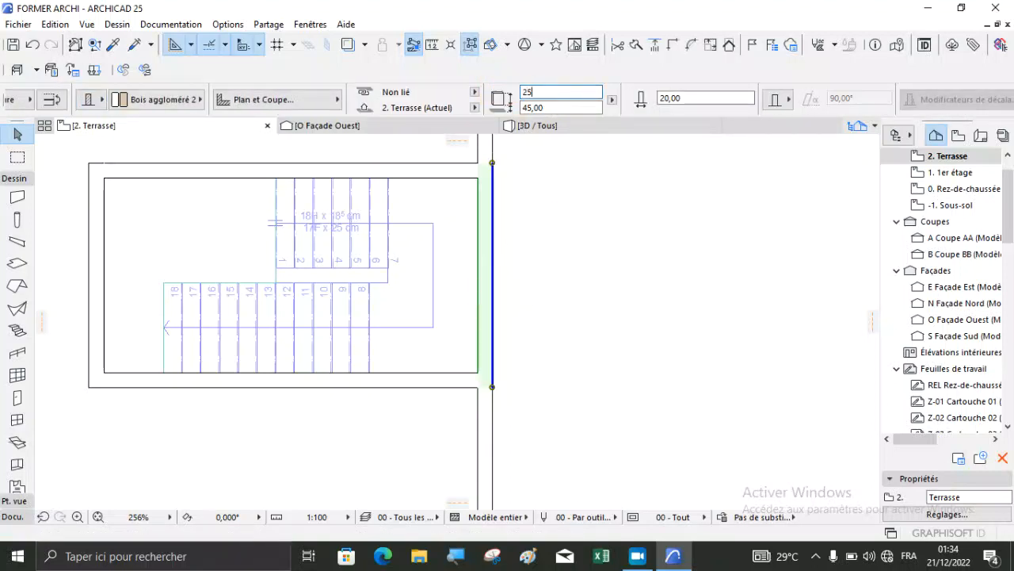
pyautogui.write('230,00')
pyautogui.click(562, 340)
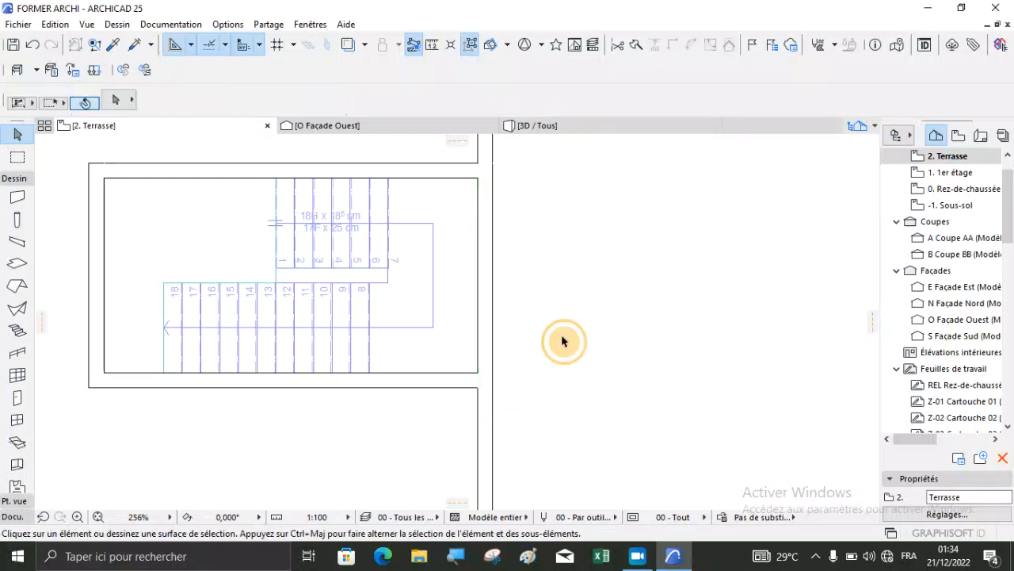
pyautogui.click(541, 127)
pyautogui.keyDown('shift'); pyautogui.moveTo(457, 394); pyautogui.dragTo(403, 344, button='middle'); pyautogui.keyUp('shift')
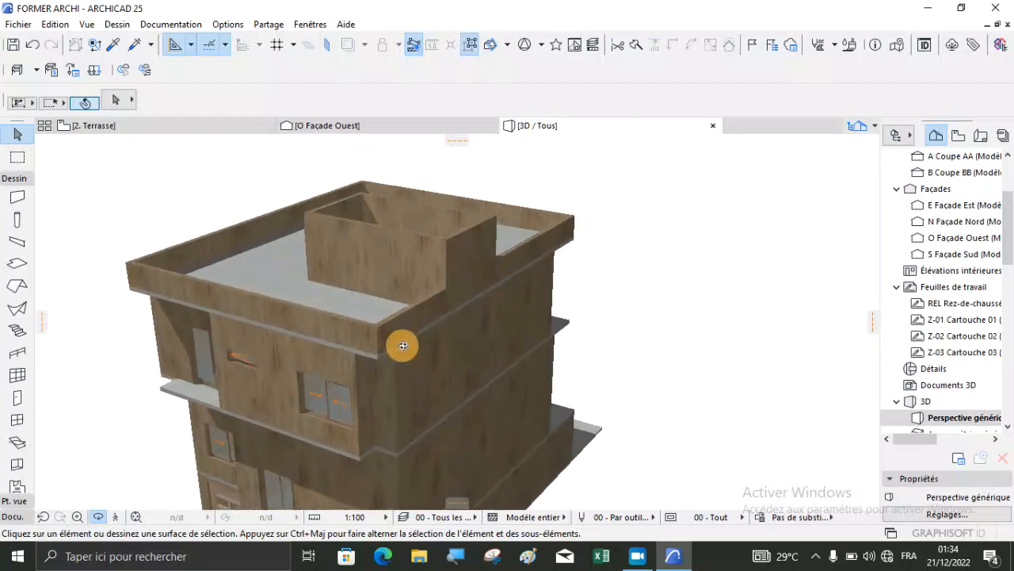
# Step: Draw a rectangular slab, 15 thick with a 295 elevation offset, over the stair enclosure's outer corners on the terrace plan and check it in 3D
pyautogui.click(103, 127)
pyautogui.click(557, 278)
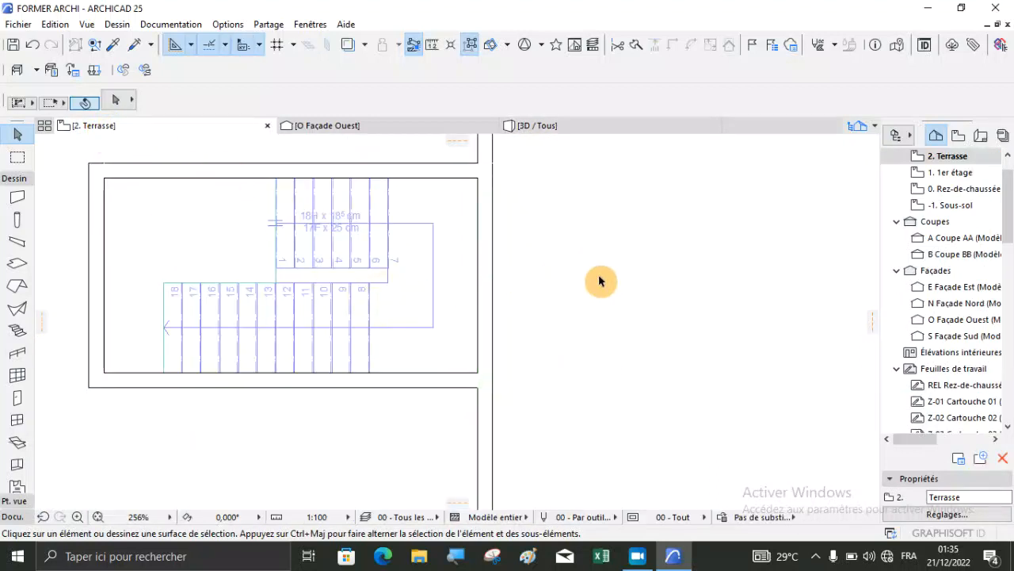
pyautogui.scroll(-4, 599, 280)
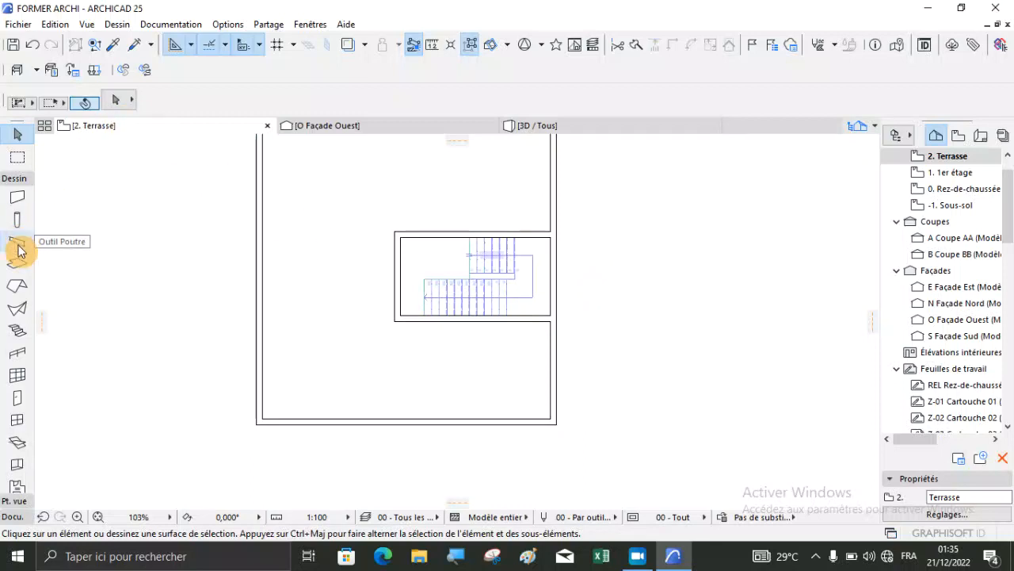
pyautogui.click(17, 263)
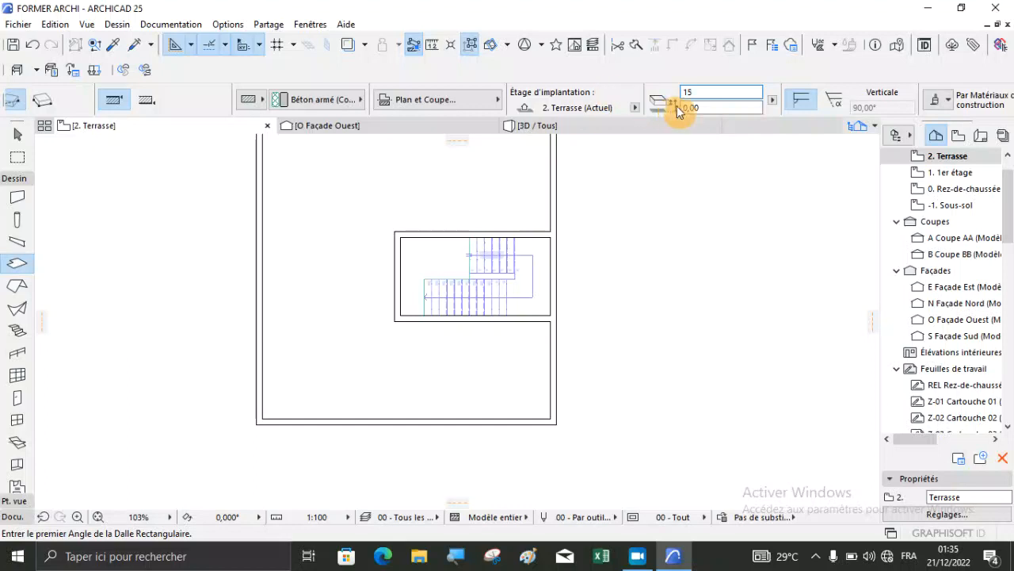
pyautogui.press('Return')
pyautogui.click(710, 107)
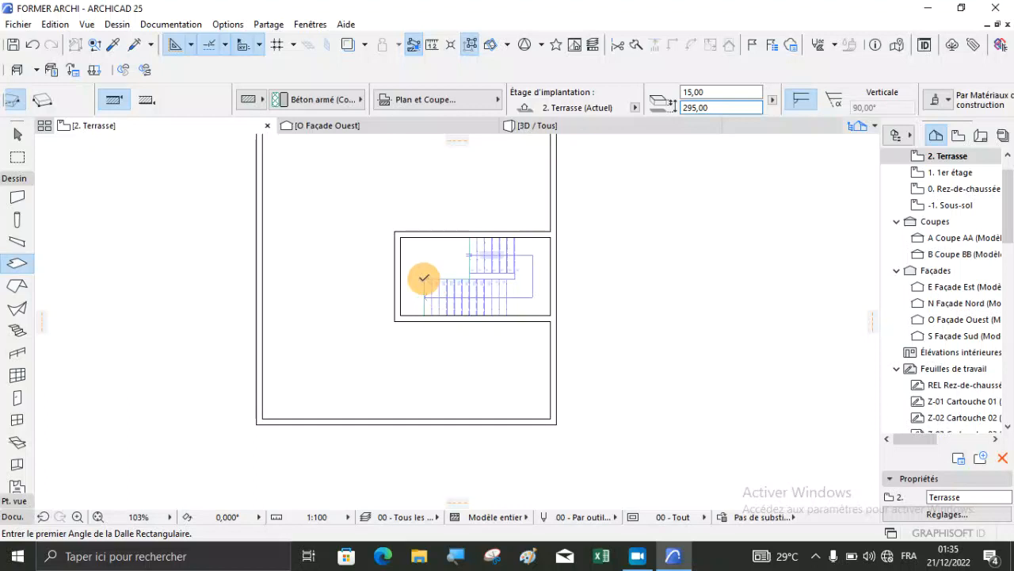
pyautogui.scroll(3, 409, 250)
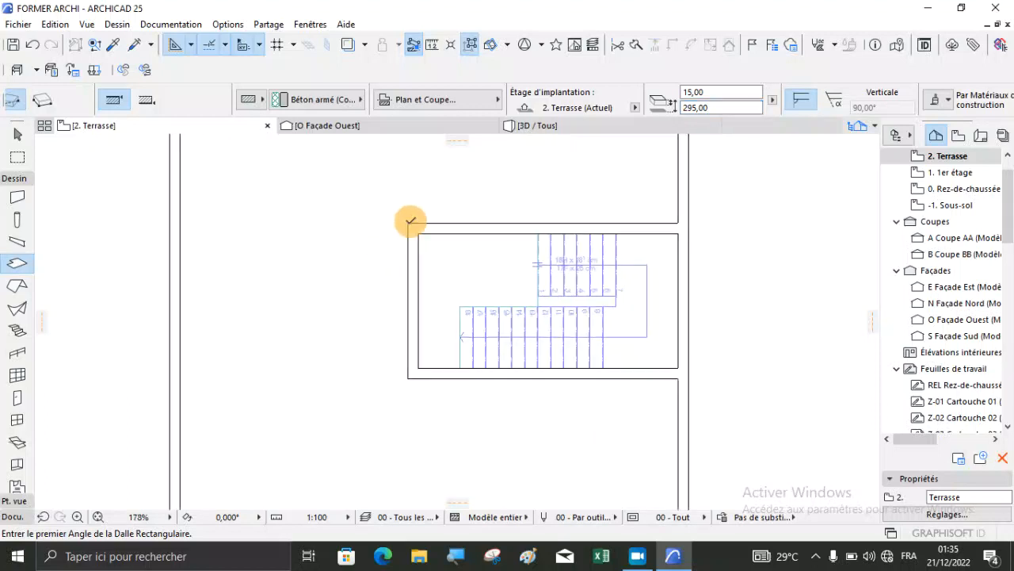
pyautogui.click(409, 223)
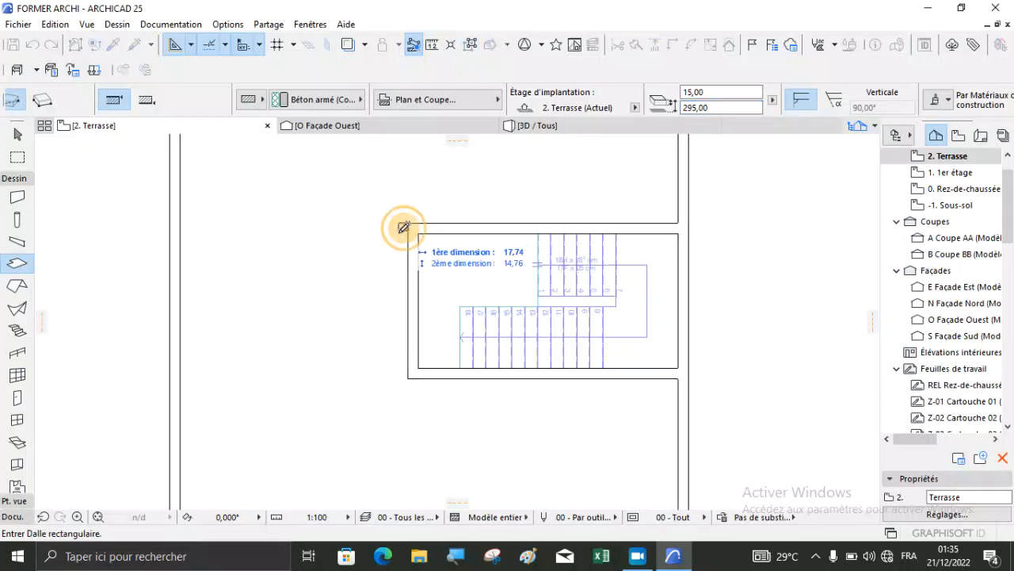
pyautogui.click(688, 377)
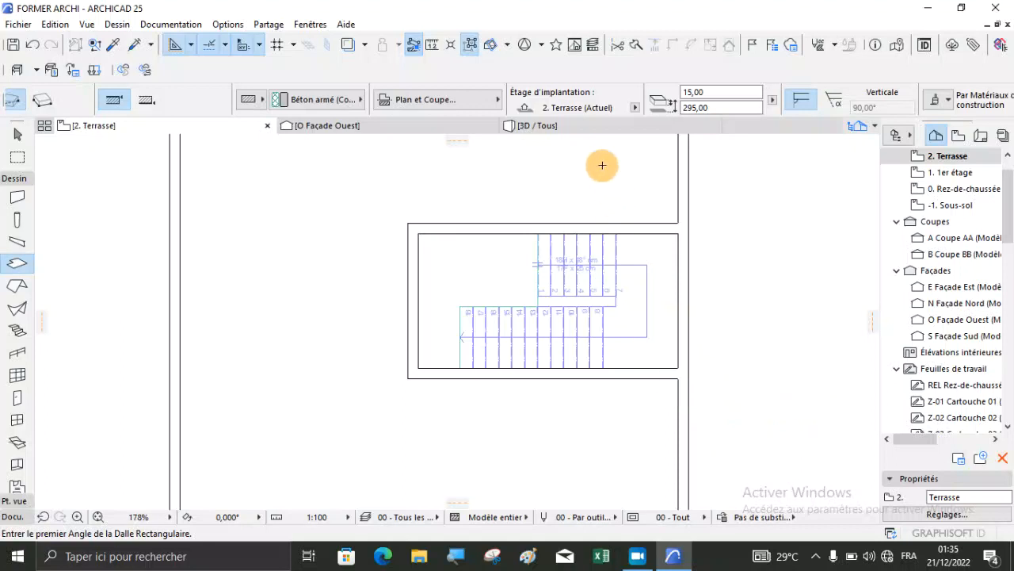
pyautogui.click(577, 128)
pyautogui.keyDown('shift'); pyautogui.moveTo(423, 224); pyautogui.dragTo(391, 274, button='middle'); pyautogui.keyUp('shift')
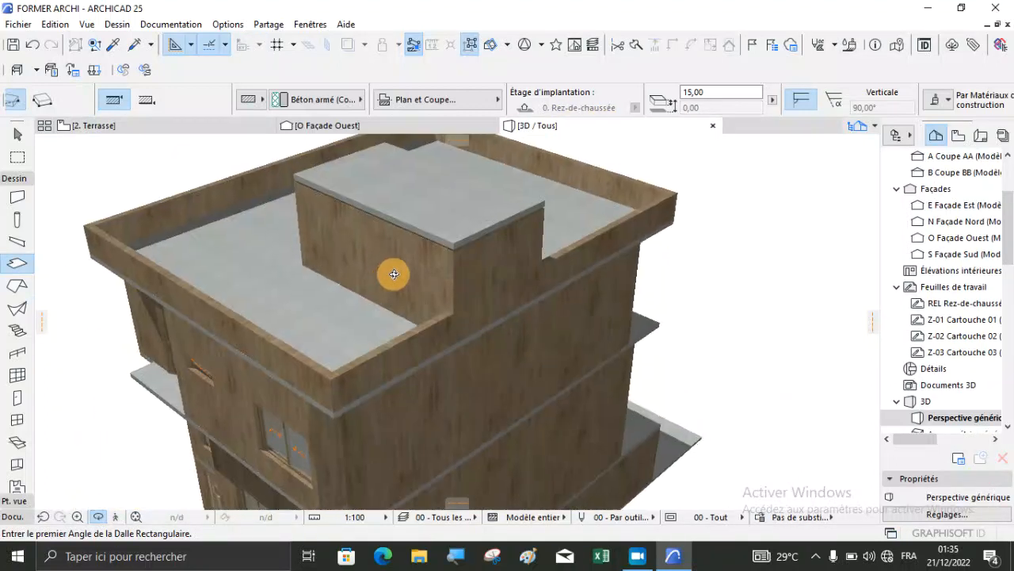
pyautogui.scroll(3, 430, 254)
pyautogui.press('Escape')
pyautogui.press('Escape')
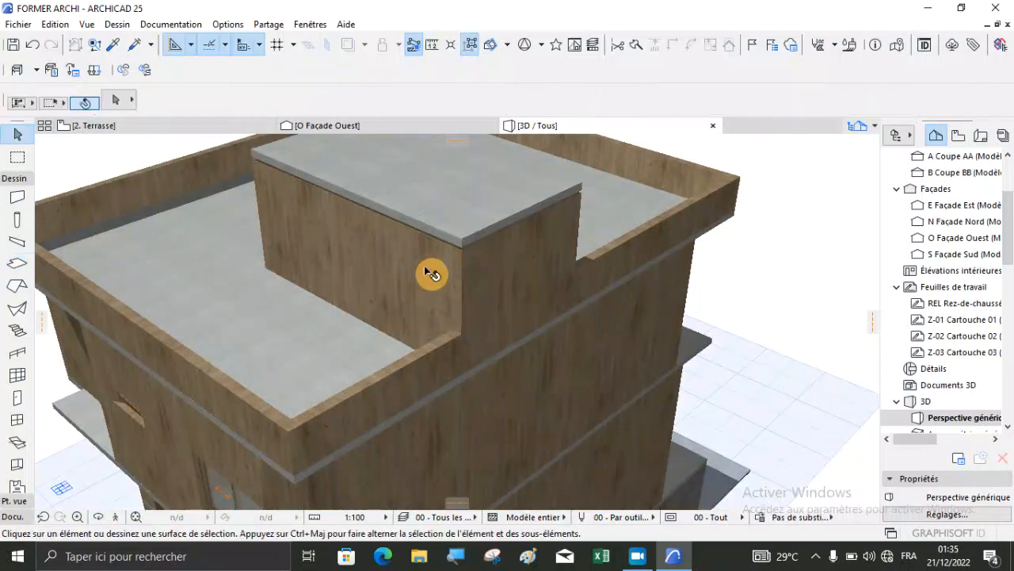
# Step: In 3D, lower the stair enclosure's roof slab so its bottom corner meets the top corner of the walls
pyautogui.click(420, 270)
pyautogui.click(483, 211)
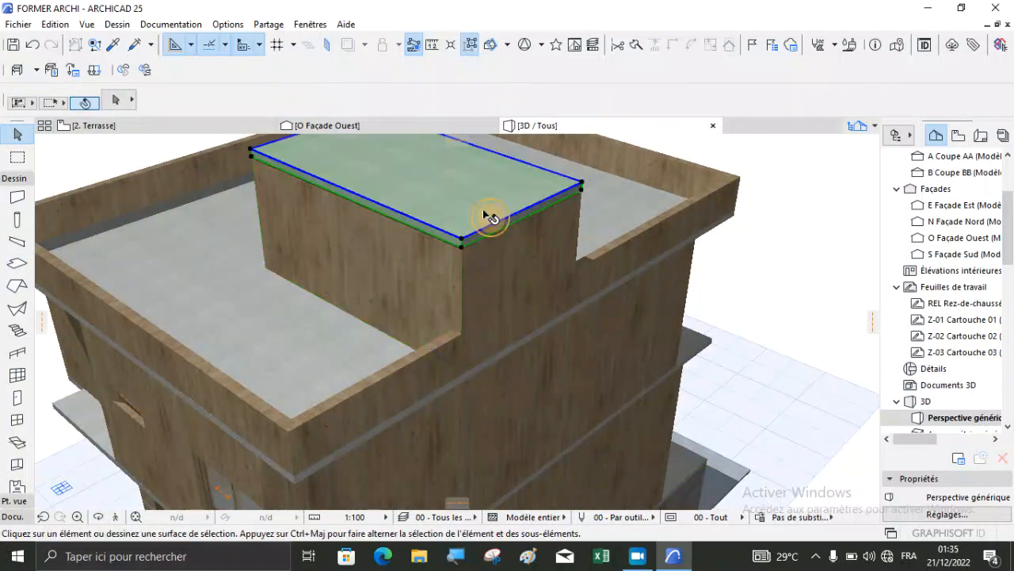
pyautogui.scroll(2, 472, 222)
pyautogui.scroll(5, 459, 238)
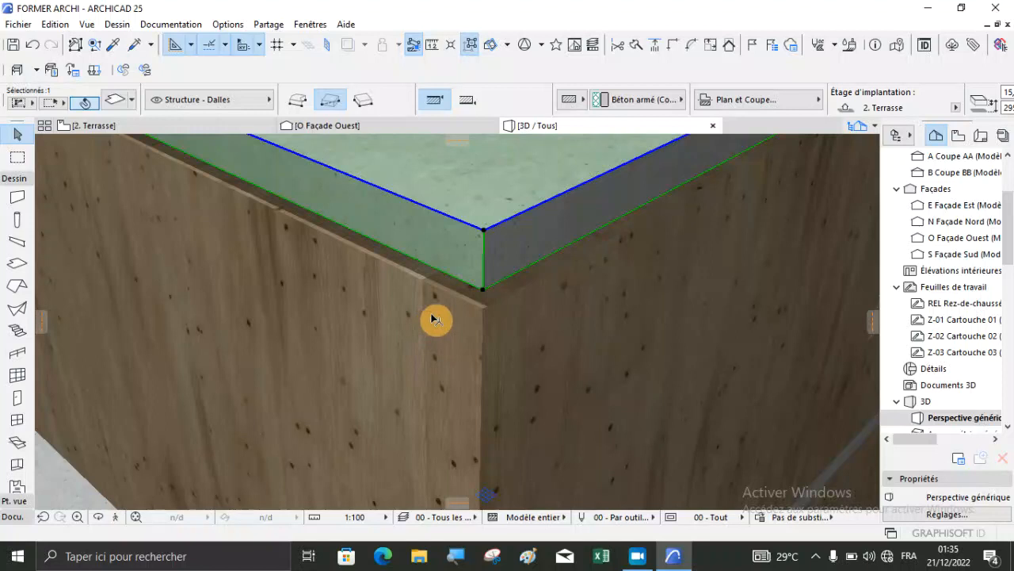
pyautogui.press('Escape')
pyautogui.scroll(3, 479, 318)
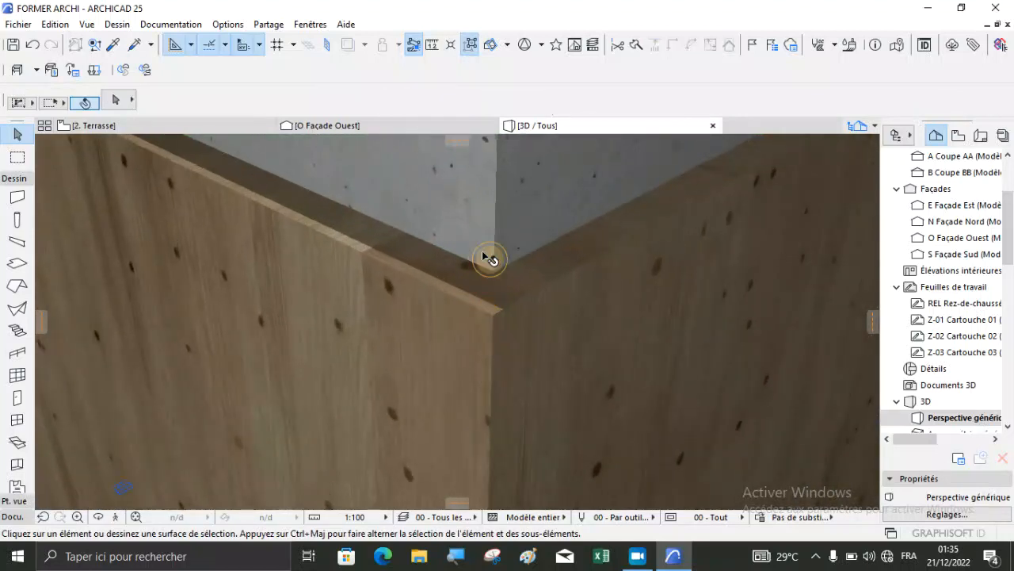
pyautogui.click(491, 276)
pyautogui.scroll(1, 492, 277)
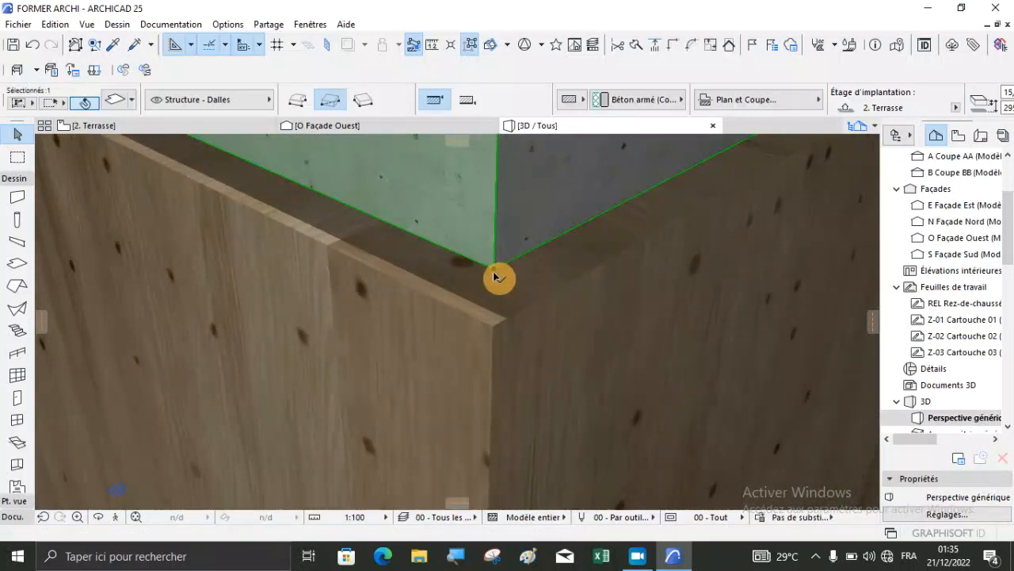
pyautogui.click(494, 276)
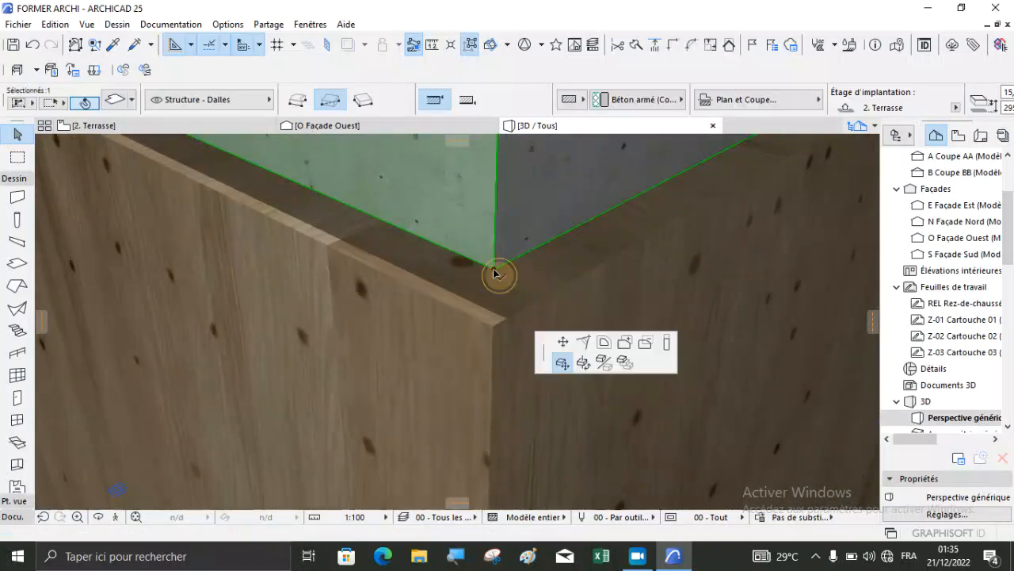
pyautogui.click(494, 329)
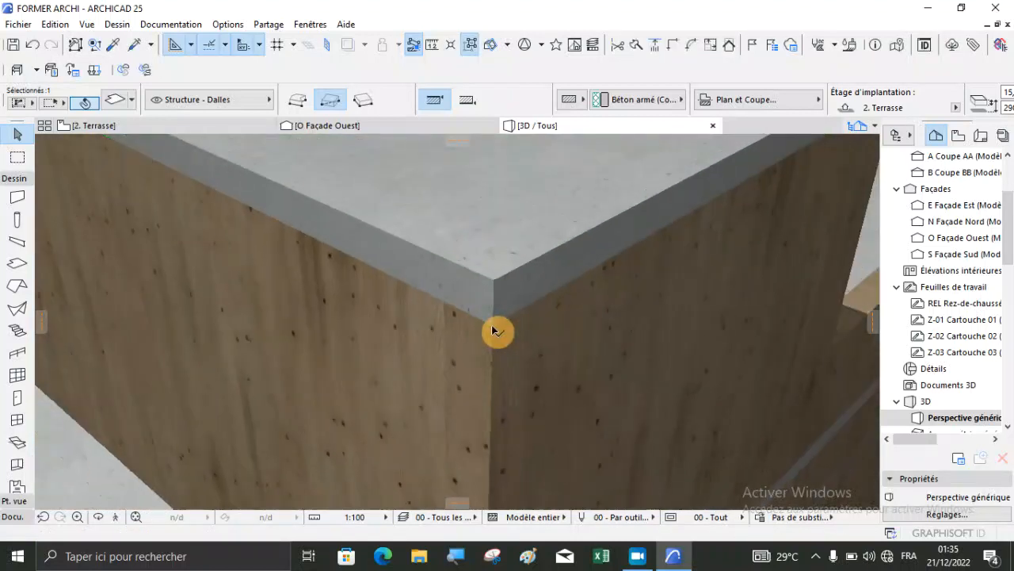
pyautogui.scroll(-5, 493, 330)
pyautogui.press('Escape')
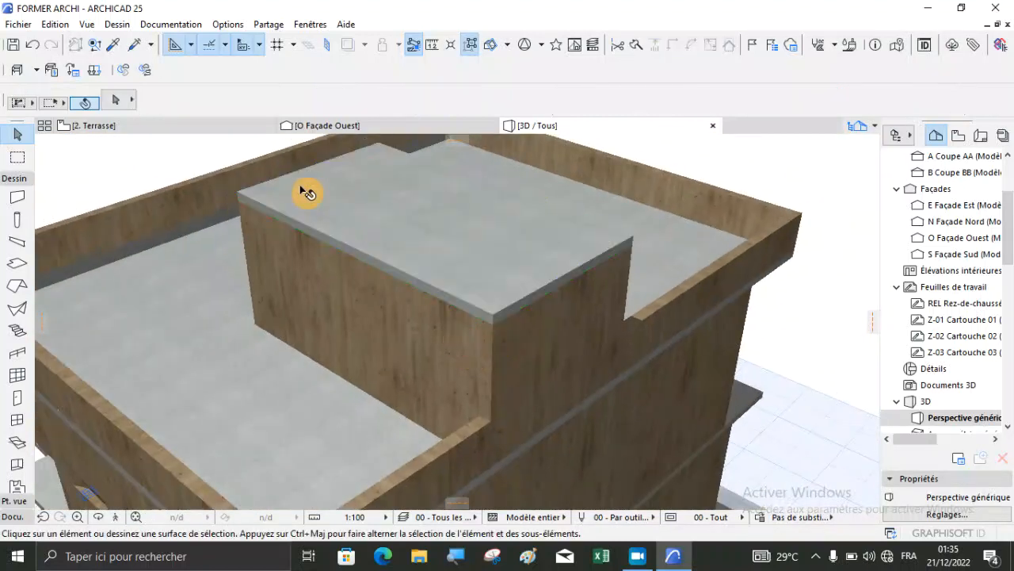
# Step: On the terrace plan, offset the upper edge of the stair enclosure's roof slab outward by about 50
pyautogui.click(179, 127)
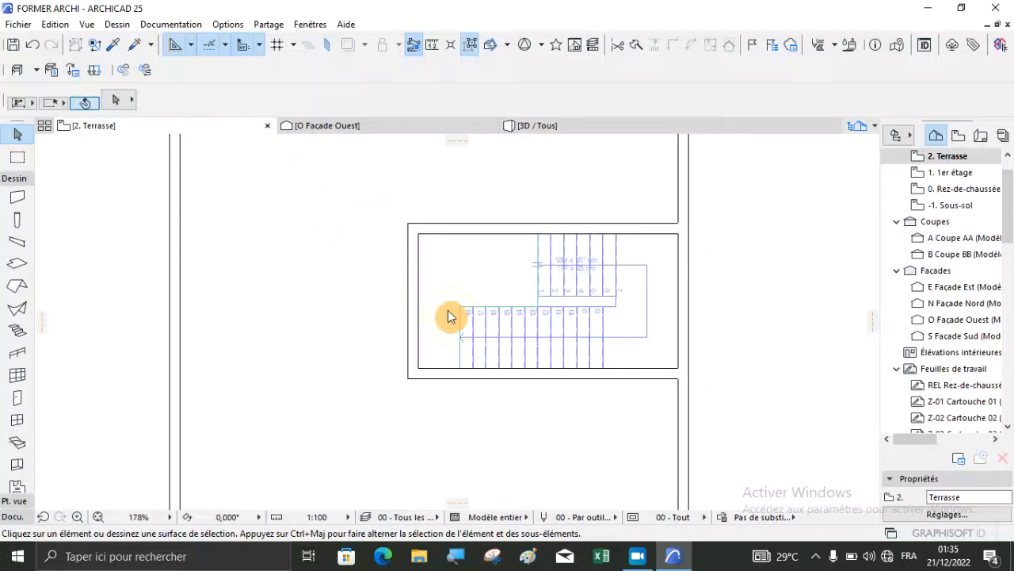
pyautogui.click(477, 278)
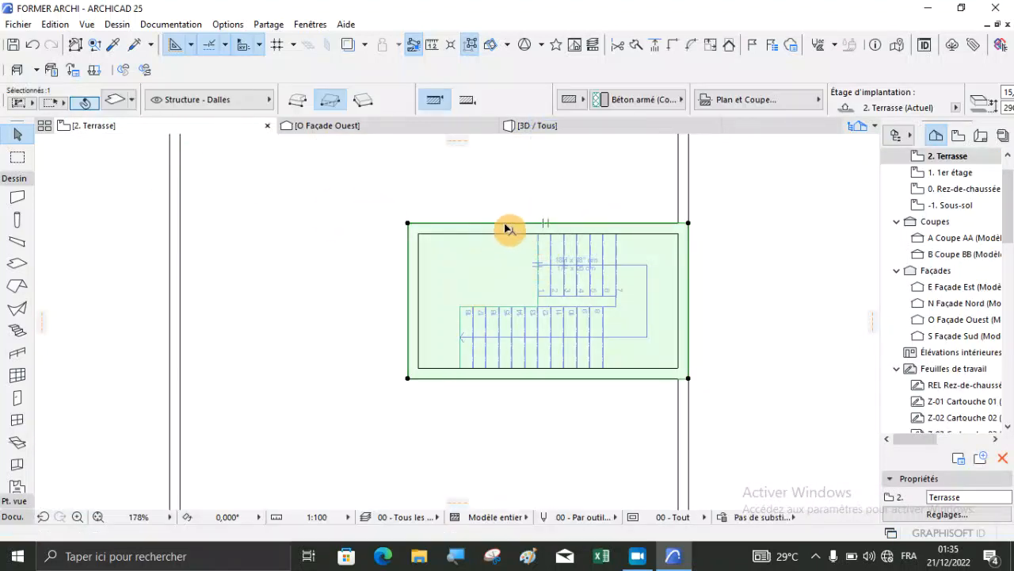
pyautogui.click(505, 223)
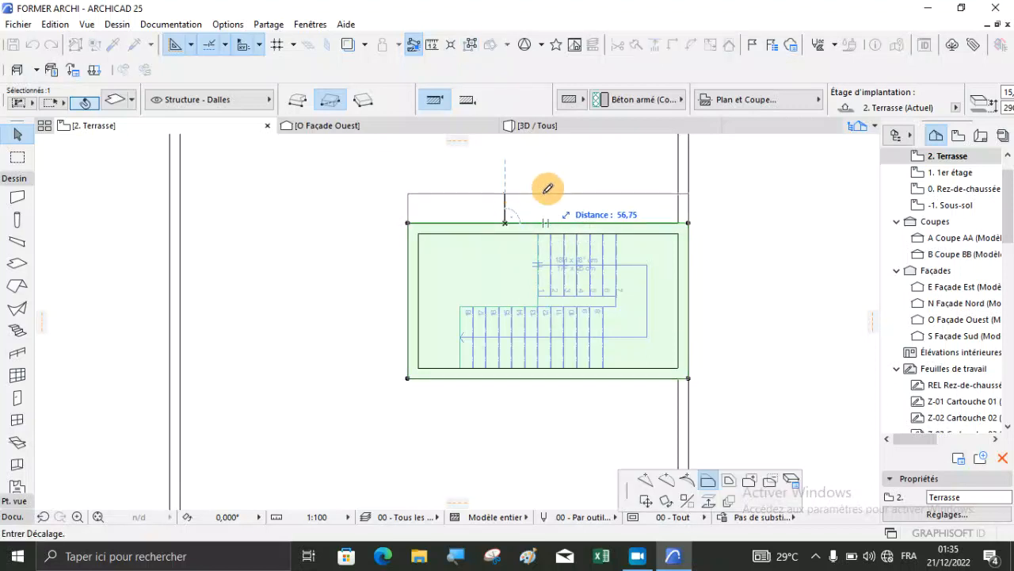
pyautogui.click(506, 196)
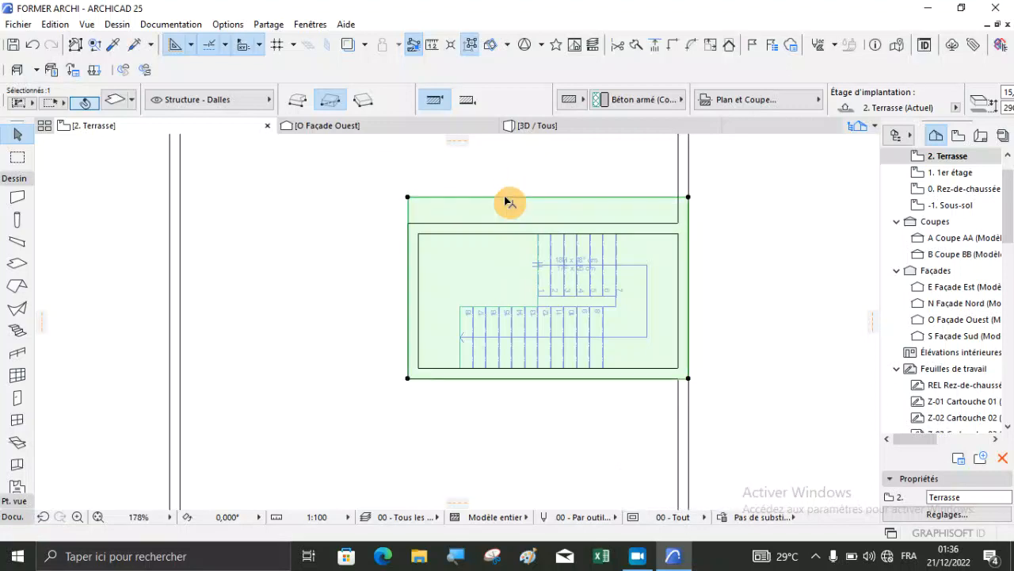
pyautogui.click(408, 295)
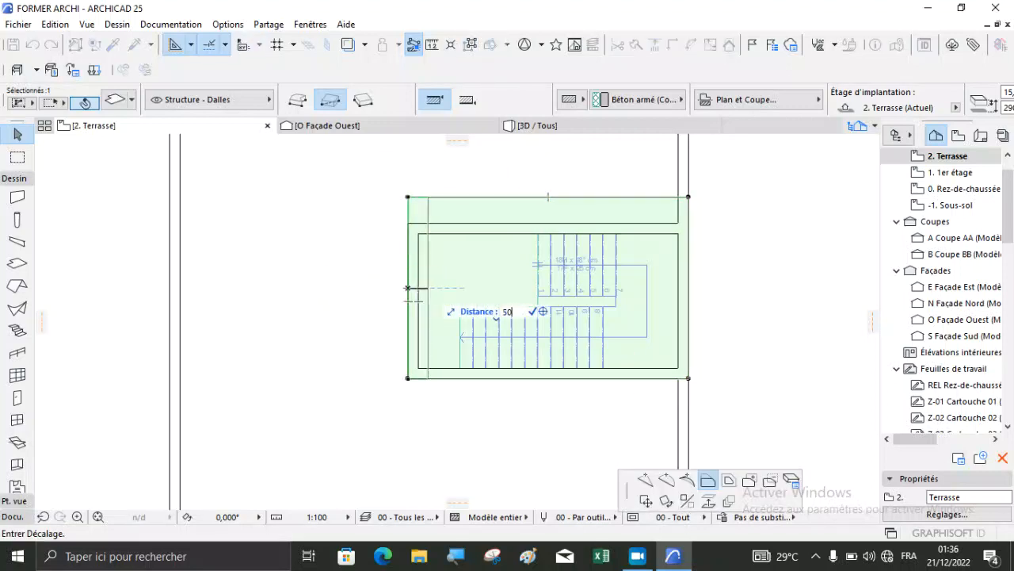
pyautogui.write('50')
pyautogui.click(439, 292)
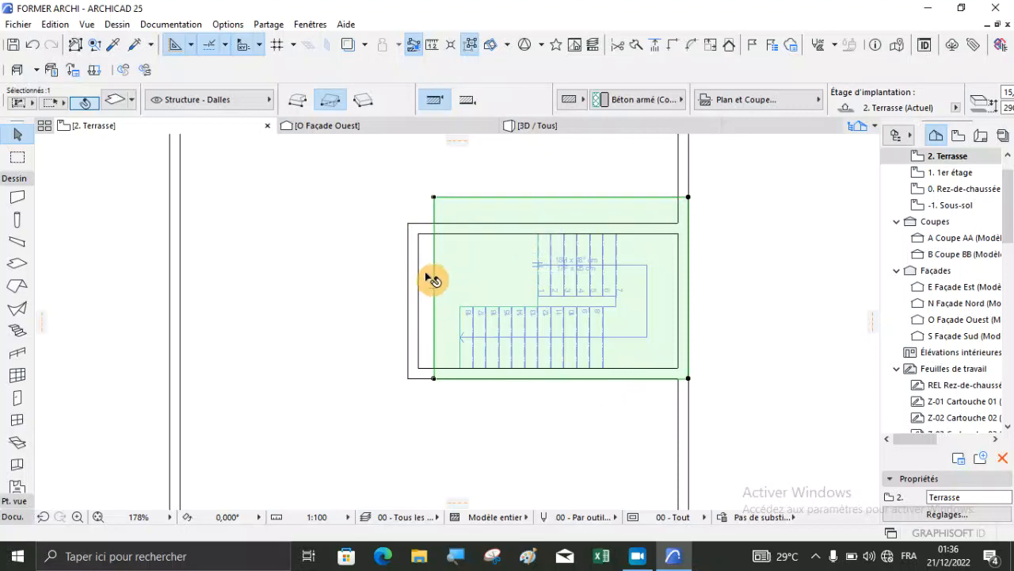
pyautogui.click(643, 560)
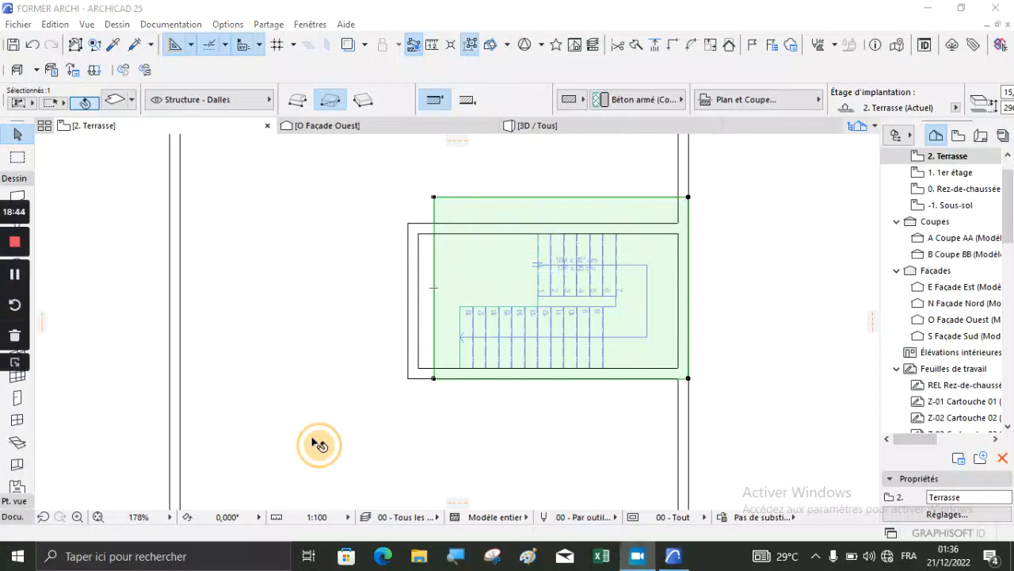
pyautogui.click(17, 274)
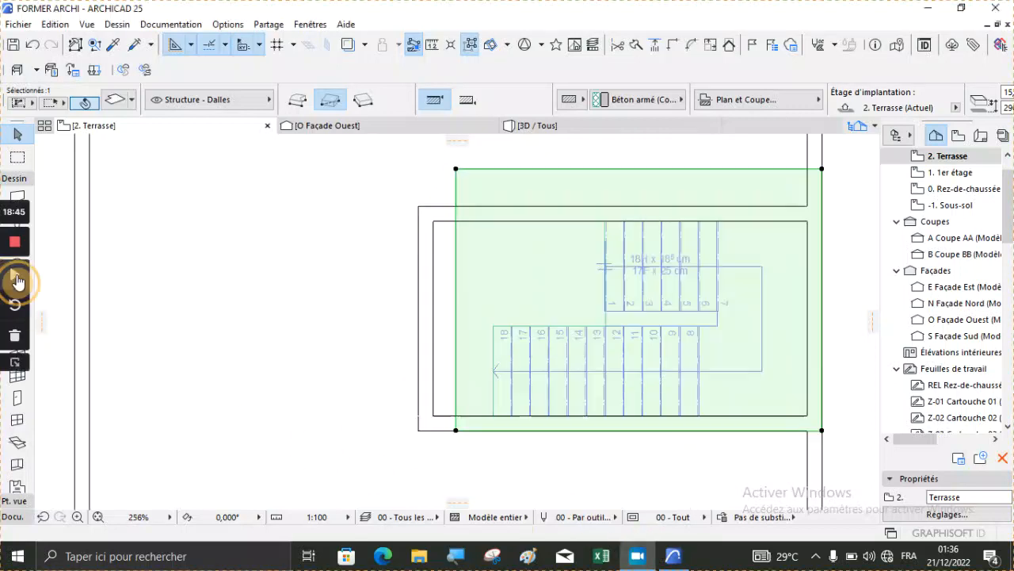
pyautogui.click(458, 304)
pyautogui.click(422, 301)
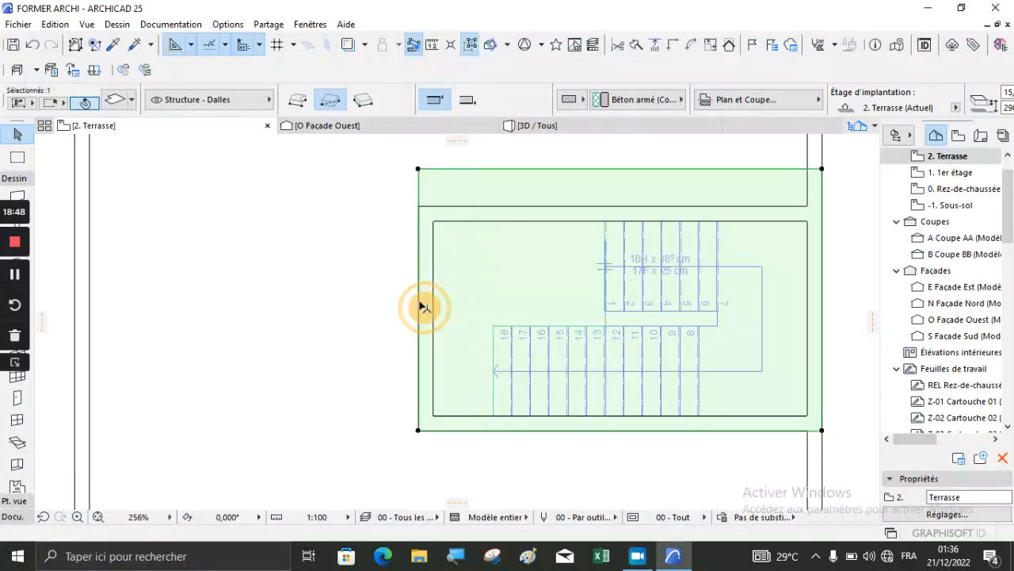
# Step: Offset the left and lower edges of the stair enclosure's roof slab outward by 50 each
pyautogui.click(421, 306)
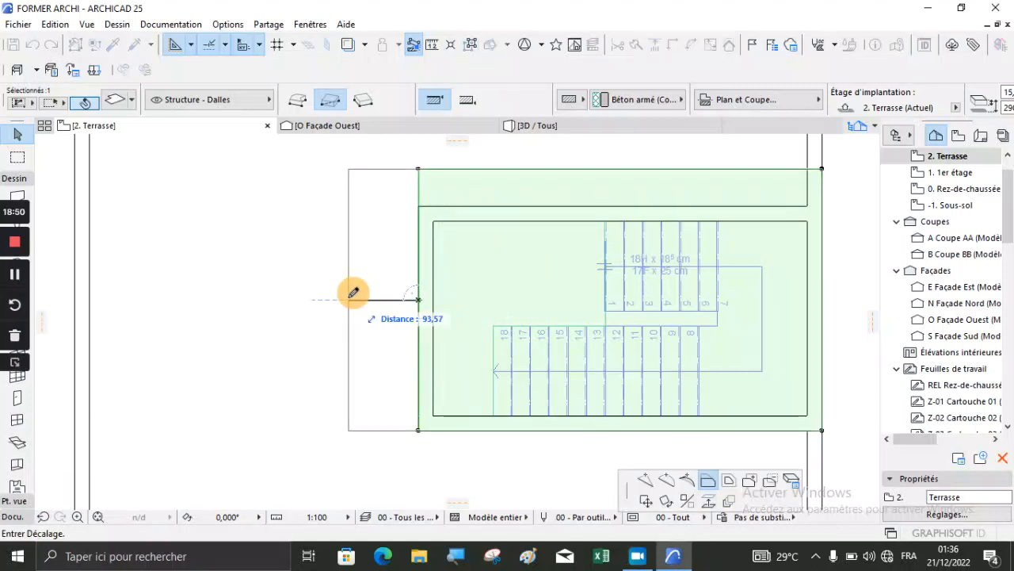
pyautogui.write('50')
pyautogui.press('Return')
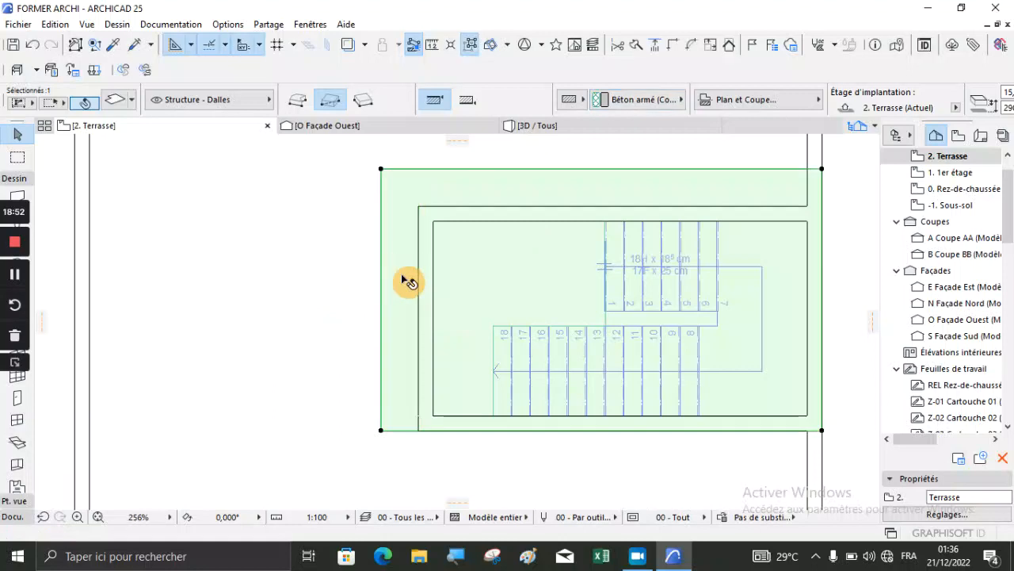
pyautogui.click(410, 430)
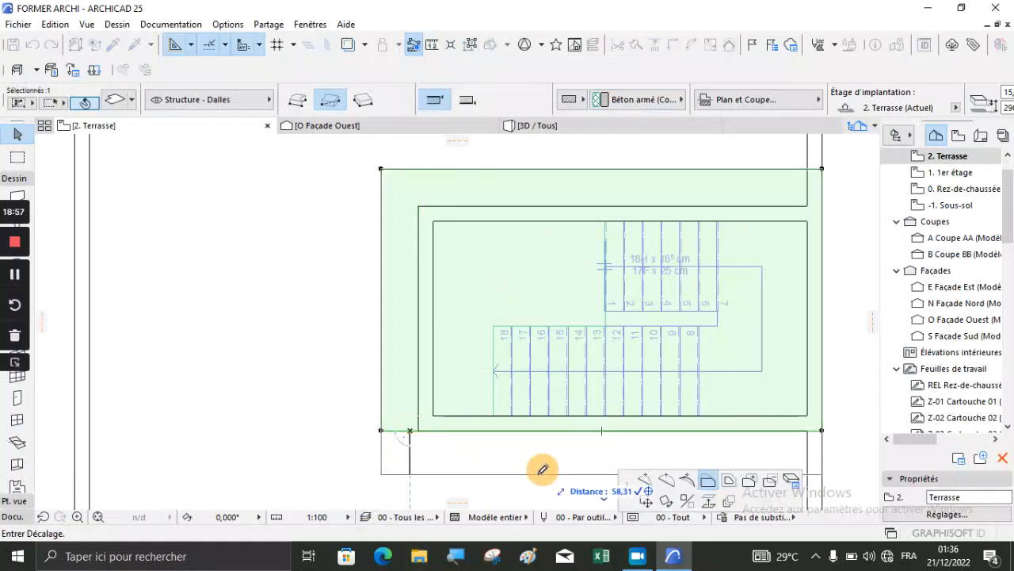
pyautogui.press('Return')
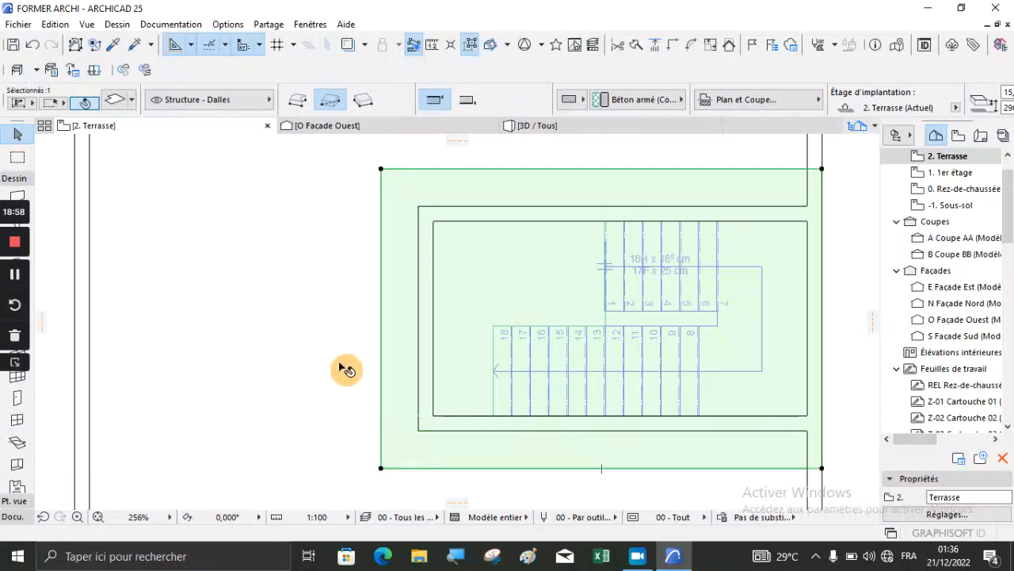
# Step: Examine the roof slab's overhang and the whole house from several sides in the 3D view
pyautogui.click(346, 368)
pyautogui.scroll(-3, 340, 254)
pyautogui.click(537, 125)
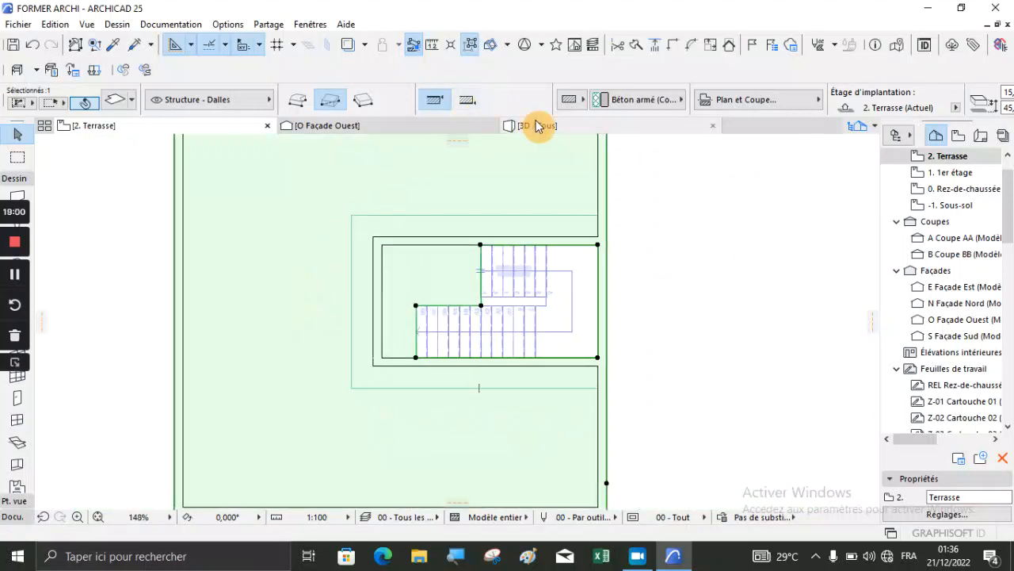
pyautogui.press('Escape')
pyautogui.scroll(-5, 473, 298)
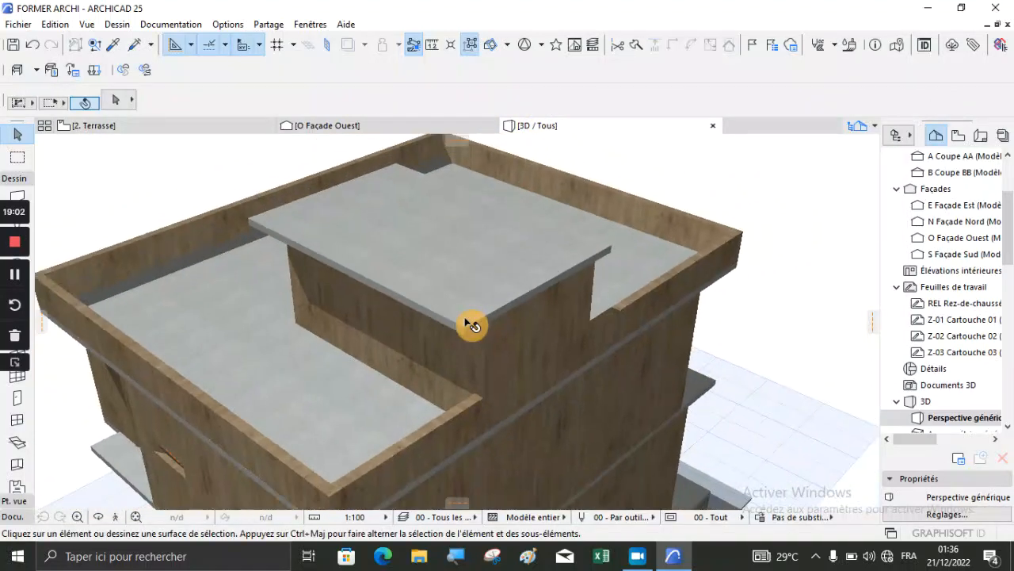
pyautogui.click(99, 517)
pyautogui.moveTo(459, 378); pyautogui.dragTo(271, 374)
pyautogui.click(15, 274)
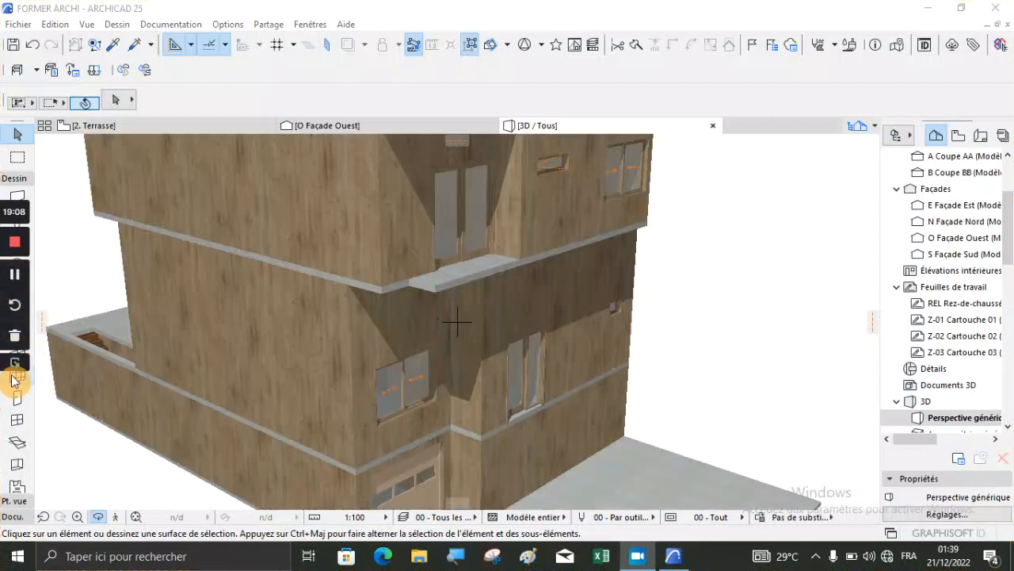
pyautogui.moveTo(559, 296); pyautogui.dragTo(405, 344)
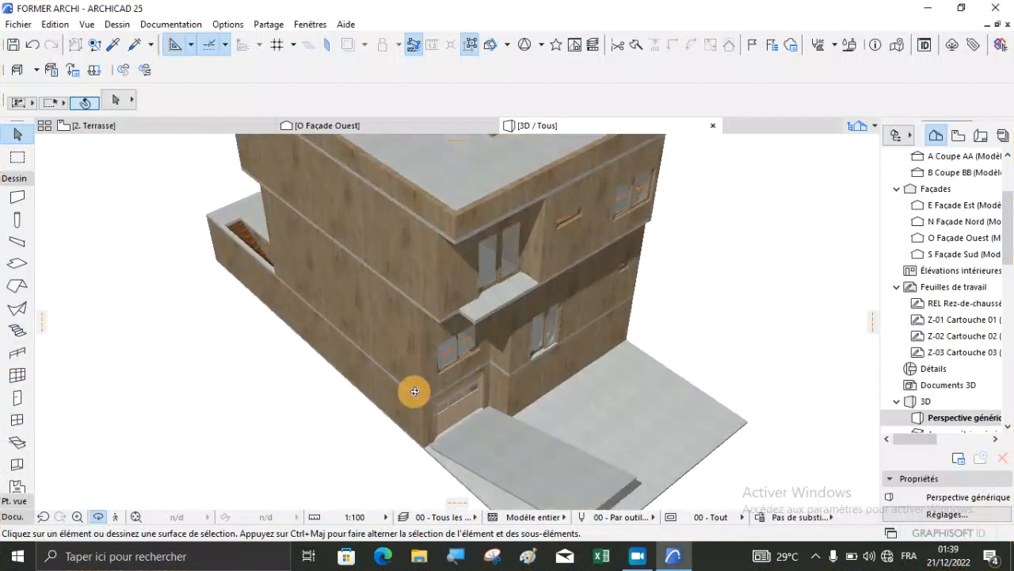
pyautogui.scroll(-4, 415, 399)
pyautogui.moveTo(443, 155); pyautogui.dragTo(444, 175)
pyautogui.scroll(2, 444, 175)
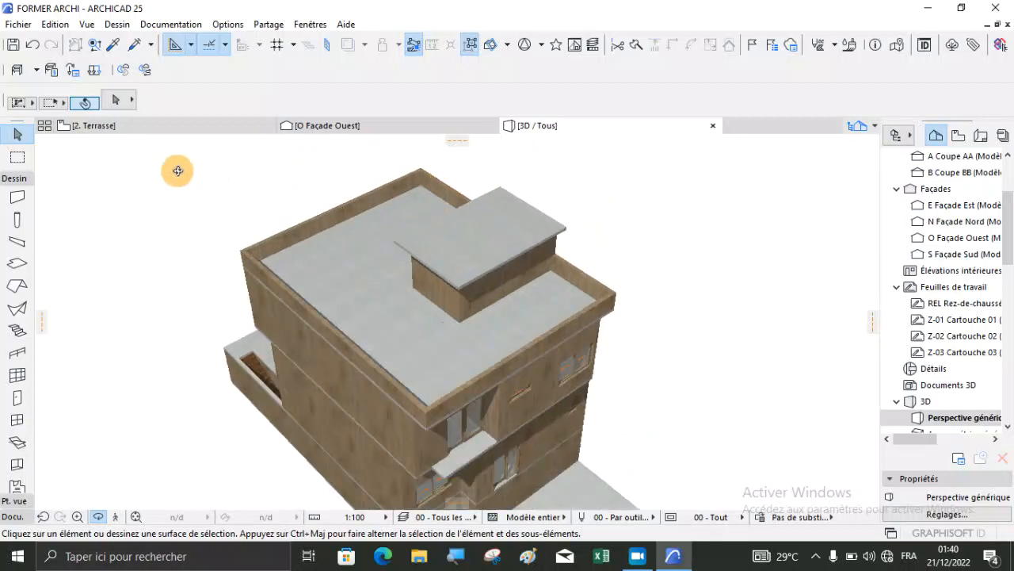
# Step: For a door in the stair enclosure on the terrace plan, open the default door settings and show the Portes battantes 25 library folder
pyautogui.click(103, 125)
pyautogui.click(95, 290)
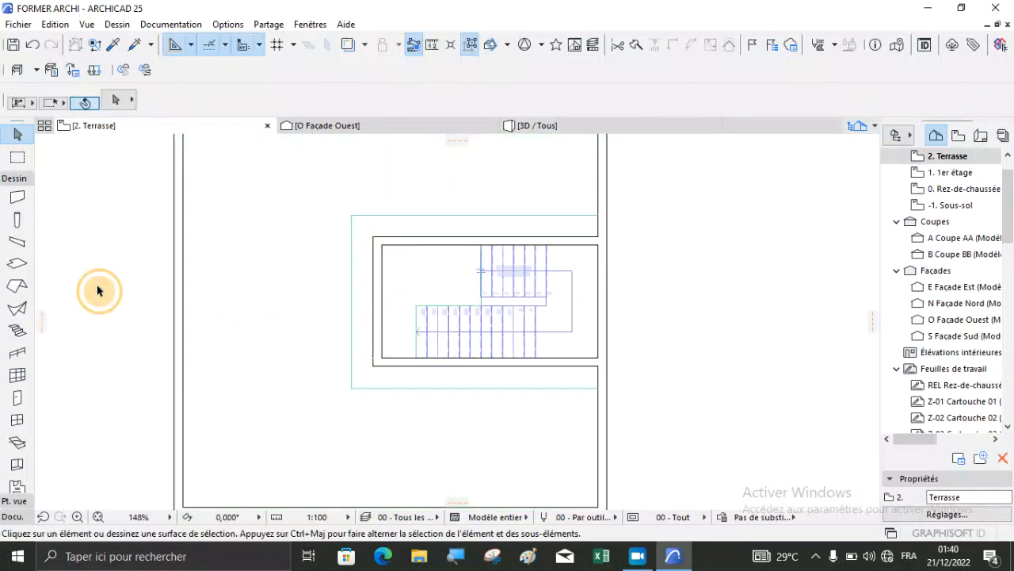
pyautogui.scroll(3, 349, 280)
pyautogui.scroll(1, 389, 279)
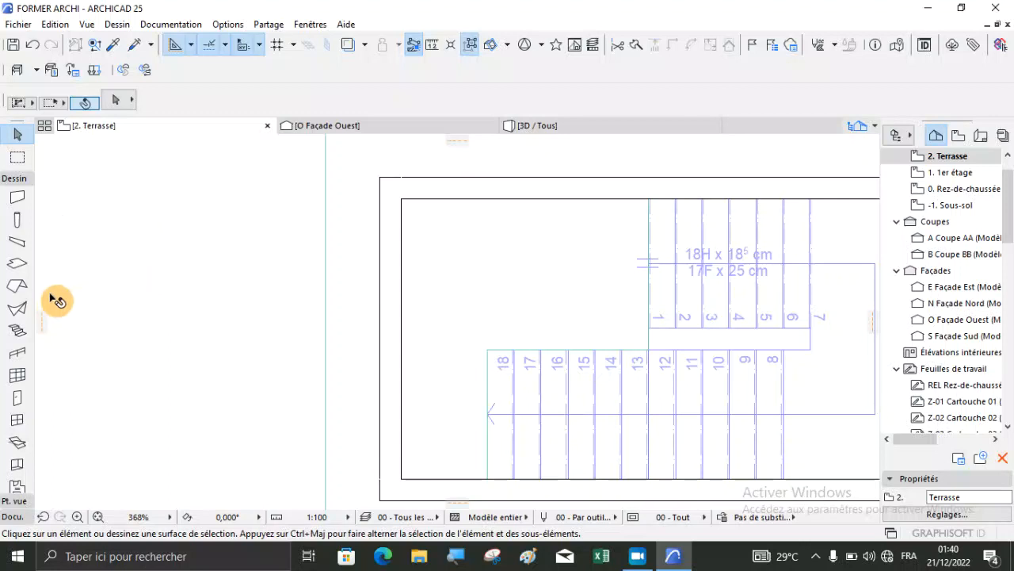
pyautogui.click(10, 400)
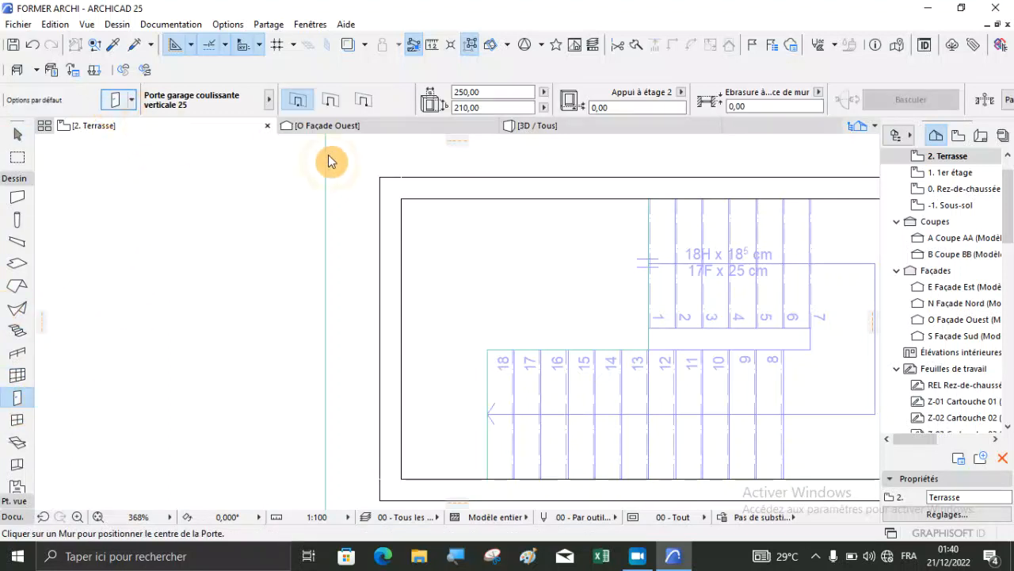
pyautogui.hotkey('ctrl', 't')
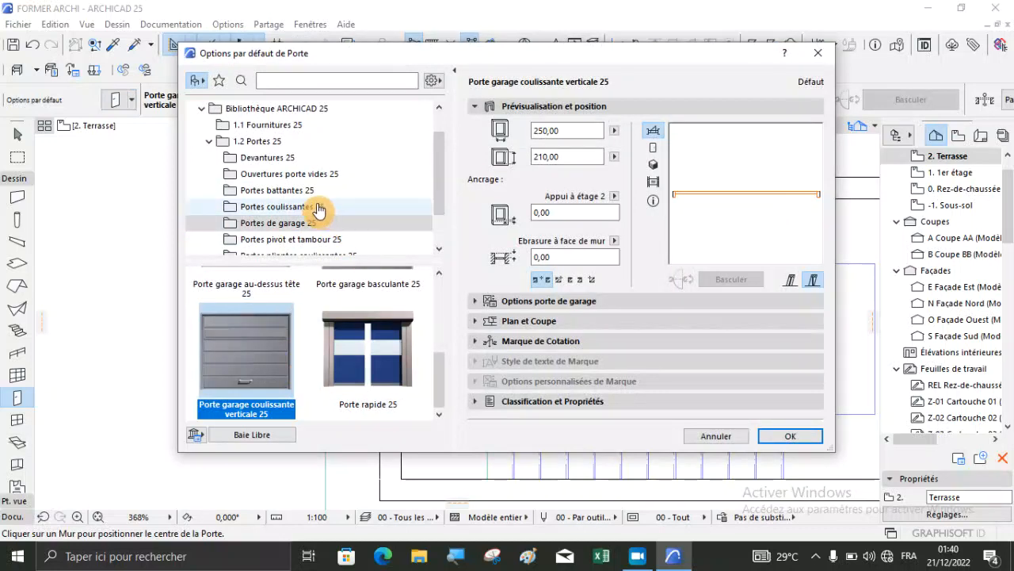
pyautogui.click(317, 208)
pyautogui.click(261, 192)
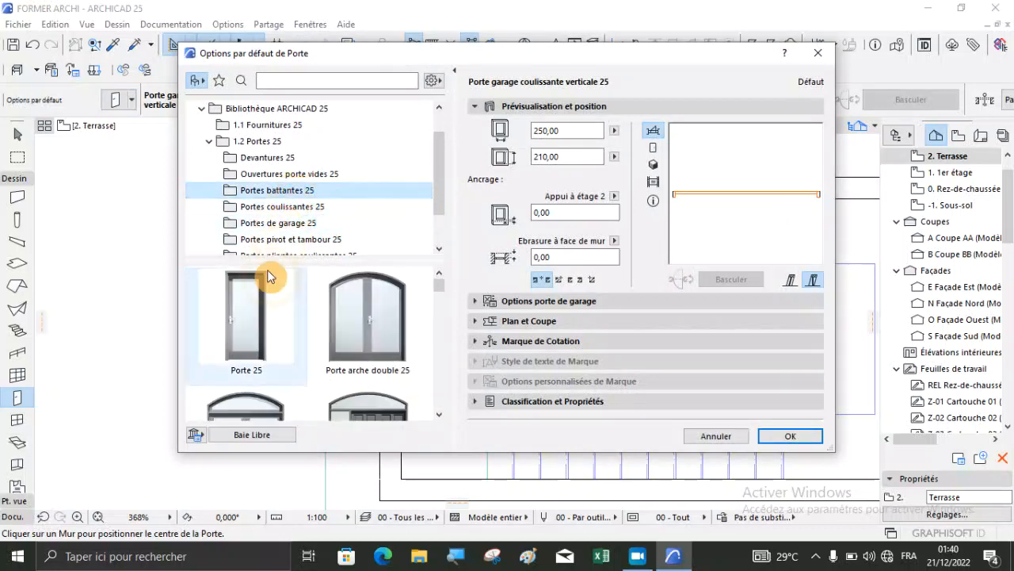
# Step: Choose Porte 25 from the Portes battantes 25 library folder as the default door and open its Paramètres Porte battante settings
pyautogui.click(251, 324)
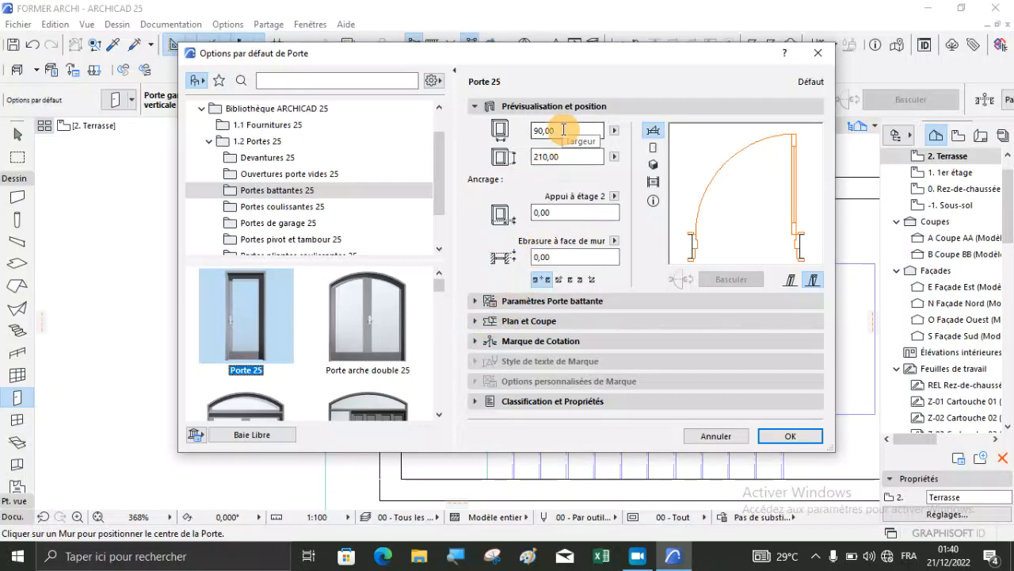
pyautogui.click(474, 304)
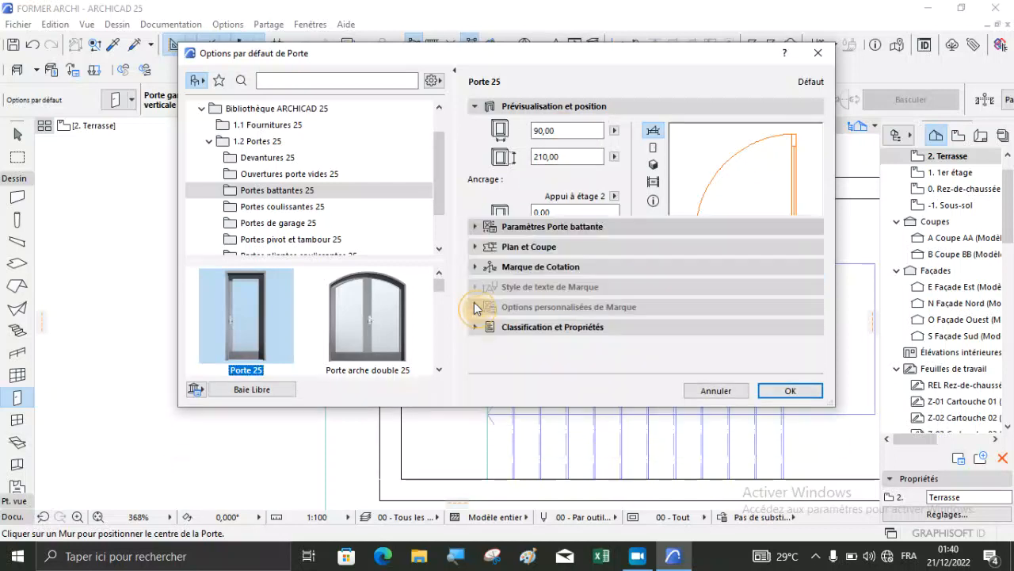
pyautogui.click(533, 250)
pyautogui.click(533, 250)
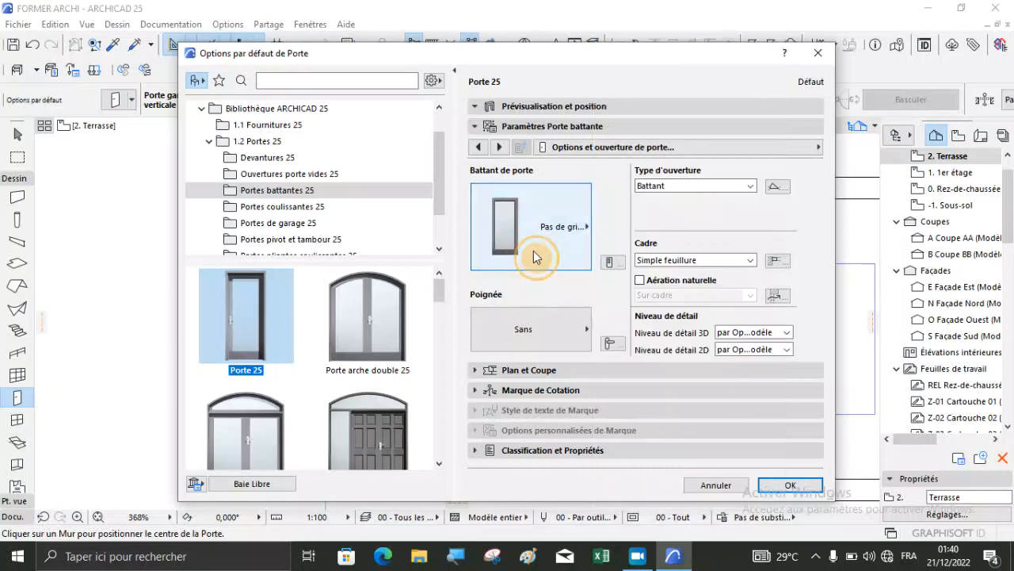
pyautogui.click(559, 325)
pyautogui.click(622, 261)
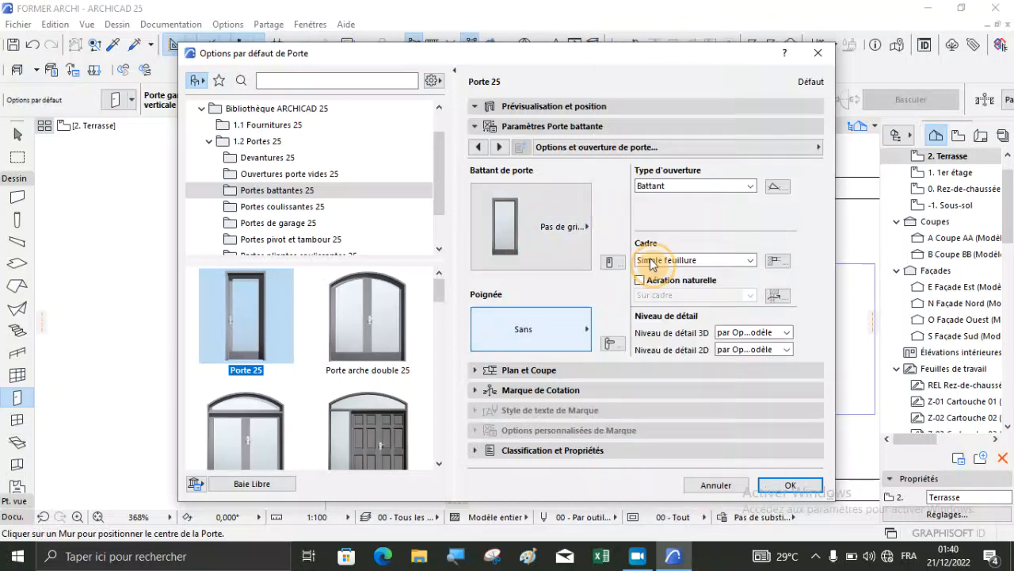
# Step: In the Lignes d'ouverture settings, override the model view options for 3D projections, disable Ligne d'ouverture, and accept the door settings
pyautogui.click(502, 147)
pyautogui.click(502, 147)
pyautogui.click(503, 147)
pyautogui.click(502, 148)
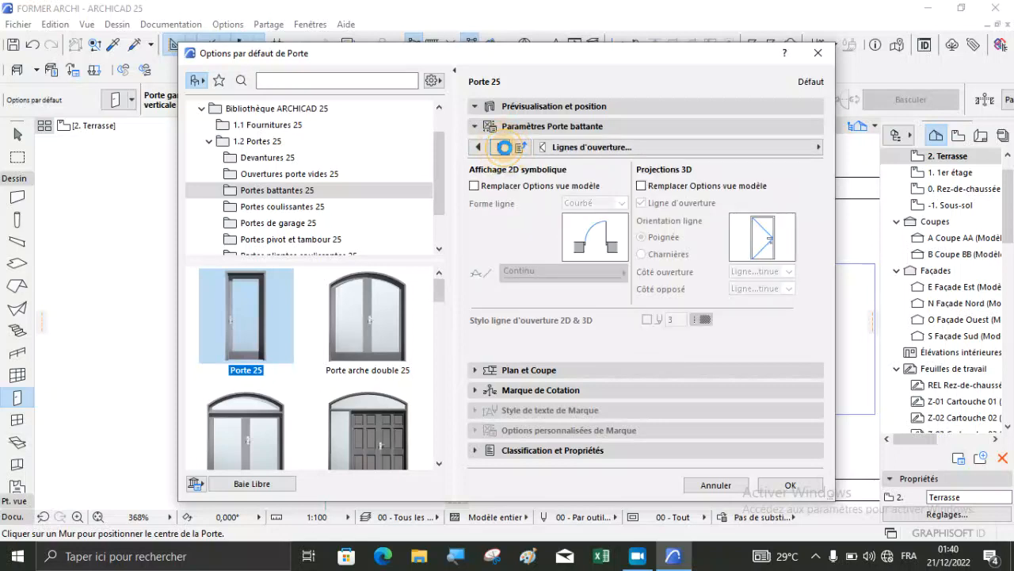
pyautogui.click(504, 147)
pyautogui.click(477, 147)
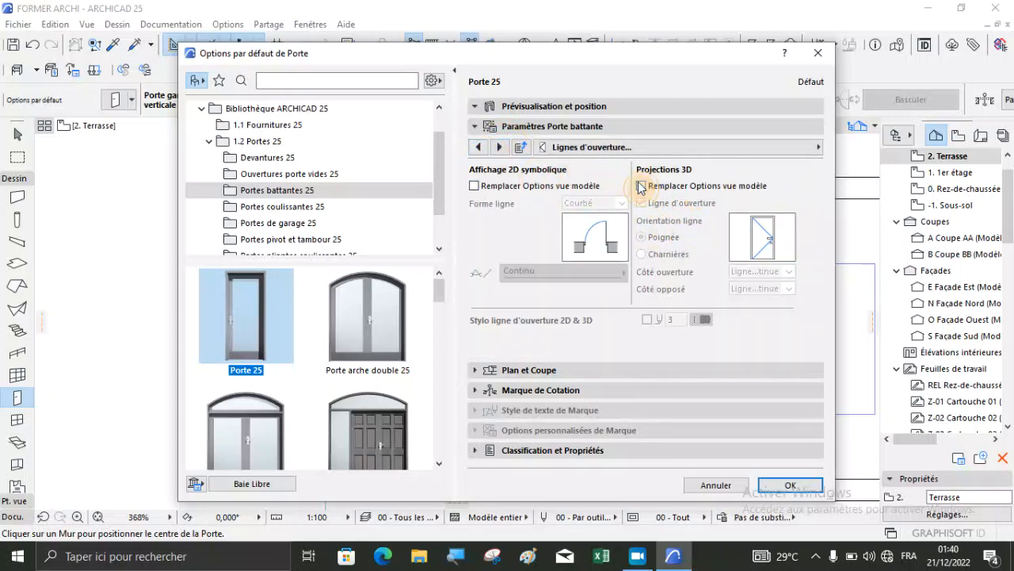
pyautogui.click(641, 186)
pyautogui.click(642, 203)
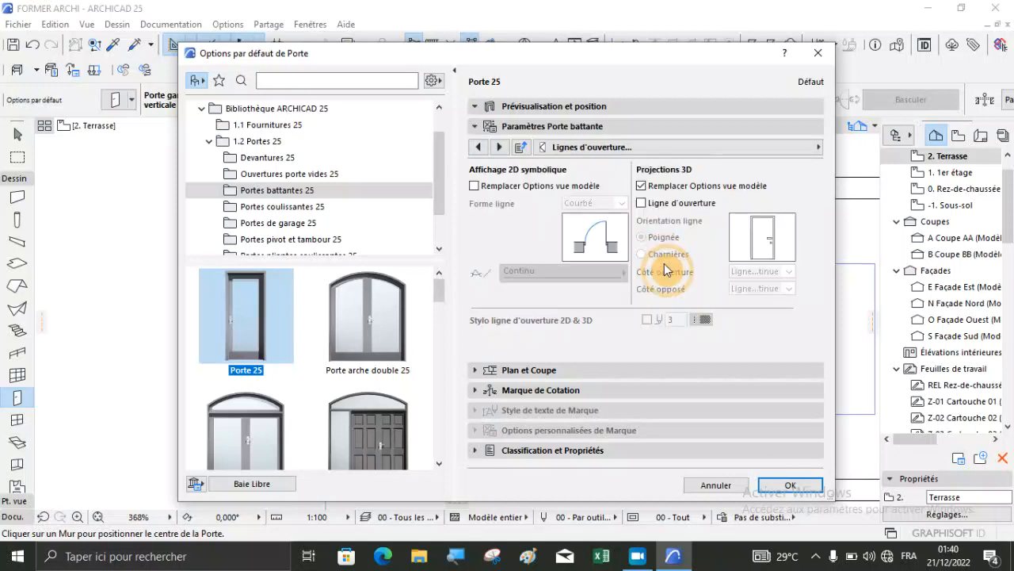
pyautogui.click(784, 485)
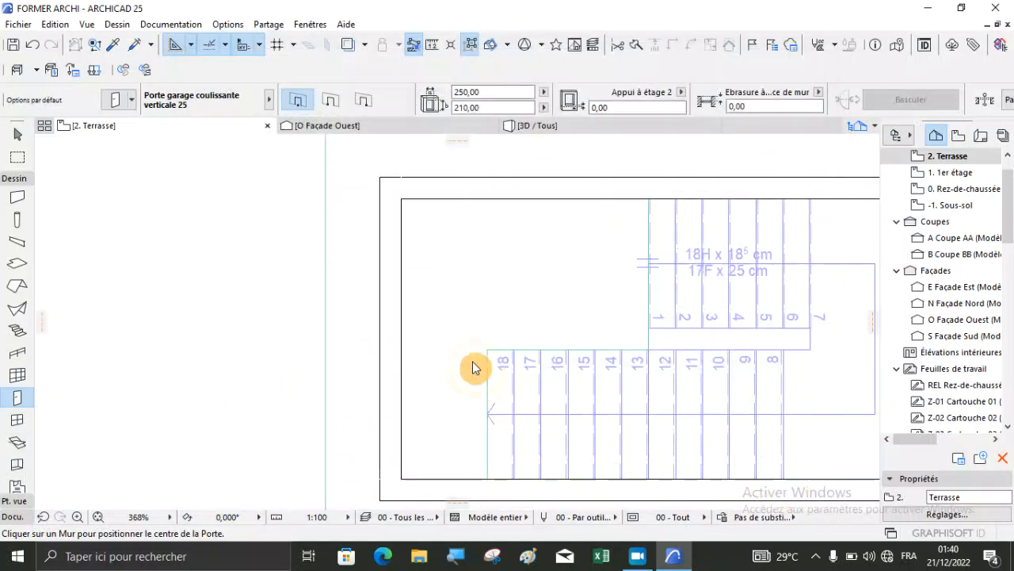
# Step: Place the Porte 25 door in the stairwell's left wall near its lower corner, opening outward onto the terrace
pyautogui.click(399, 418)
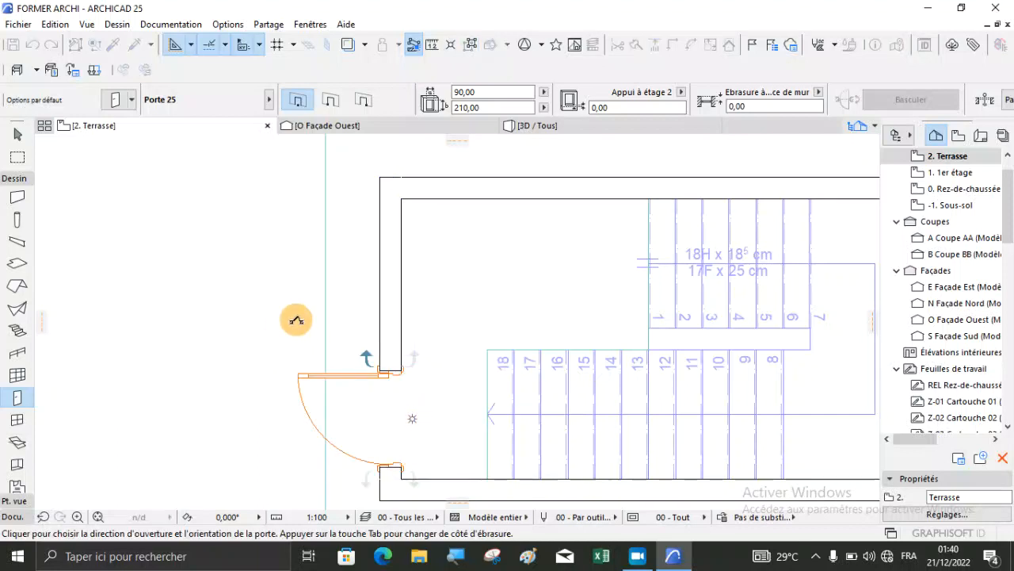
pyautogui.click(296, 319)
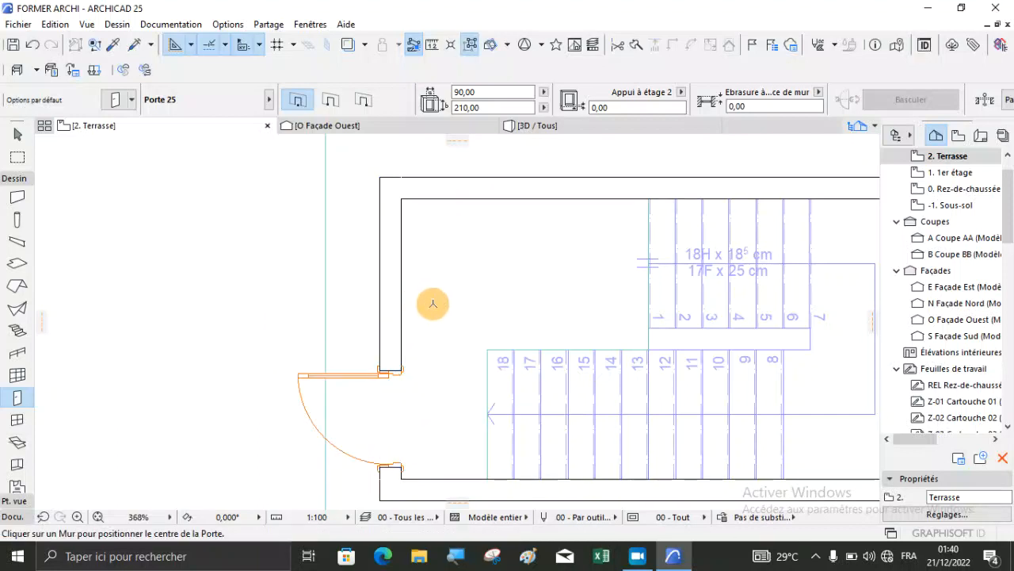
pyautogui.scroll(3, 366, 408)
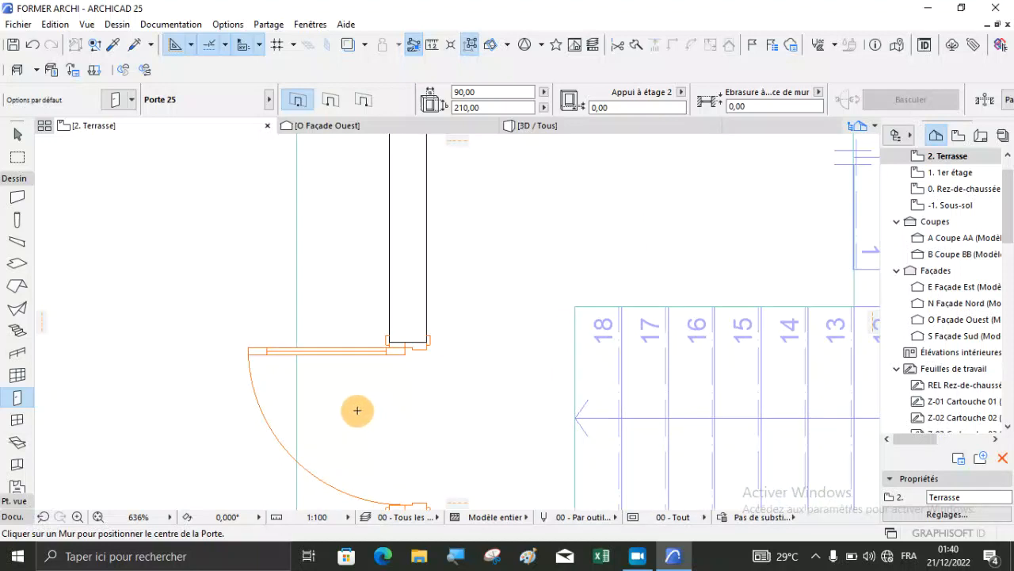
pyautogui.scroll(2, 357, 410)
pyautogui.scroll(-4, 394, 301)
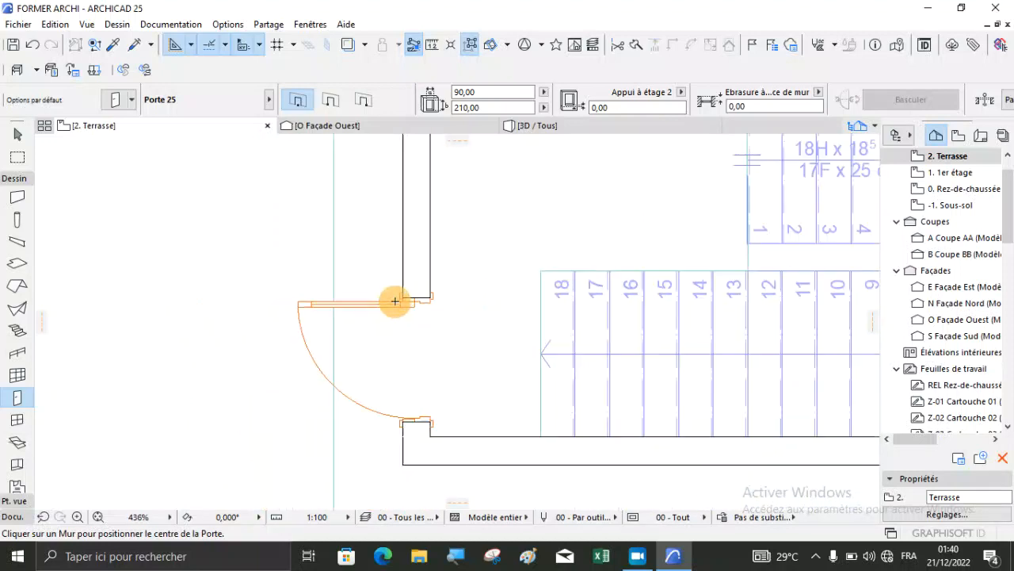
# Step: Examine the new door in the rooftop stairwell wall in the 3D view from several sides
pyautogui.click(547, 126)
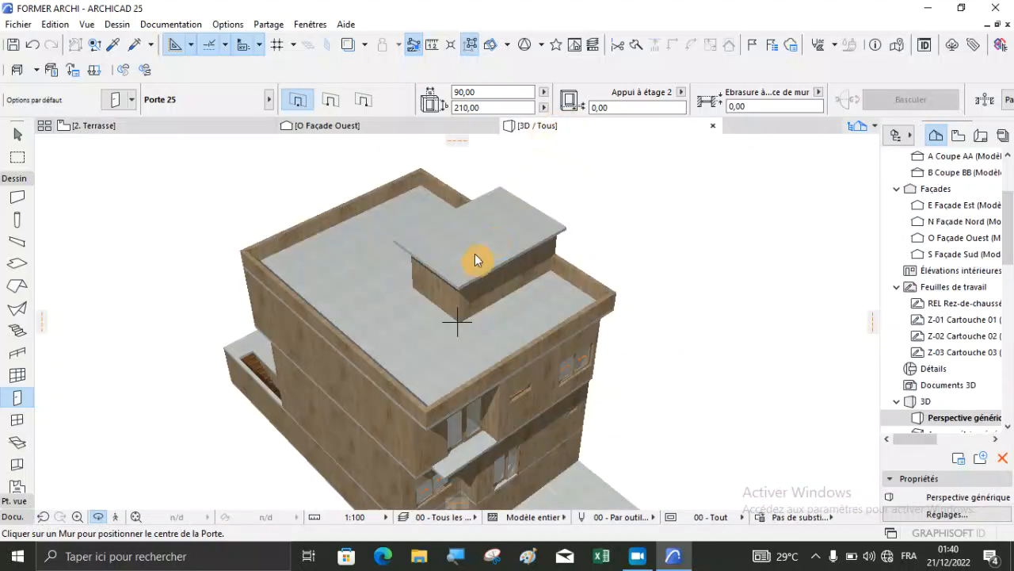
pyautogui.scroll(10, 443, 319)
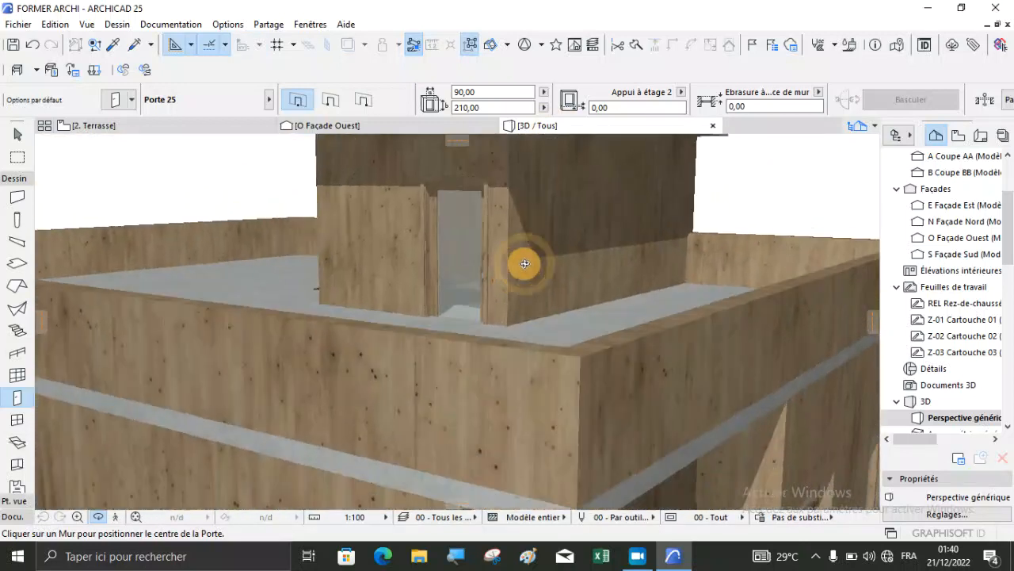
pyautogui.scroll(5, 595, 274)
pyautogui.keyDown('shift'); pyautogui.moveTo(536, 291); pyautogui.dragTo(619, 309, button='middle'); pyautogui.keyUp('shift')
pyautogui.scroll(2, 432, 238)
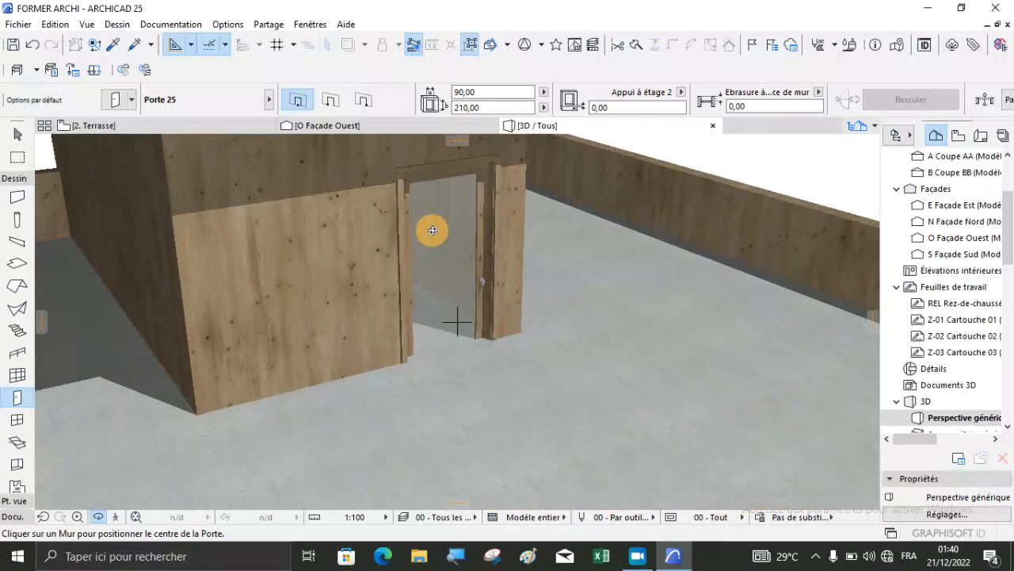
pyautogui.keyDown('shift'); pyautogui.moveTo(509, 303); pyautogui.dragTo(335, 255, button='middle'); pyautogui.keyUp('shift')
pyautogui.scroll(4, 473, 269)
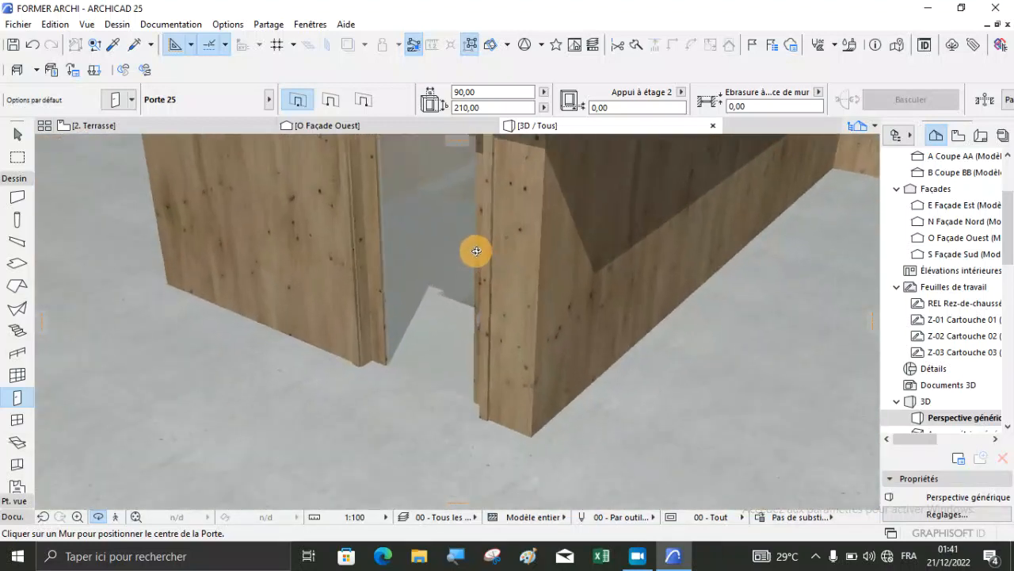
pyautogui.scroll(-5, 471, 260)
pyautogui.scroll(-6, 468, 293)
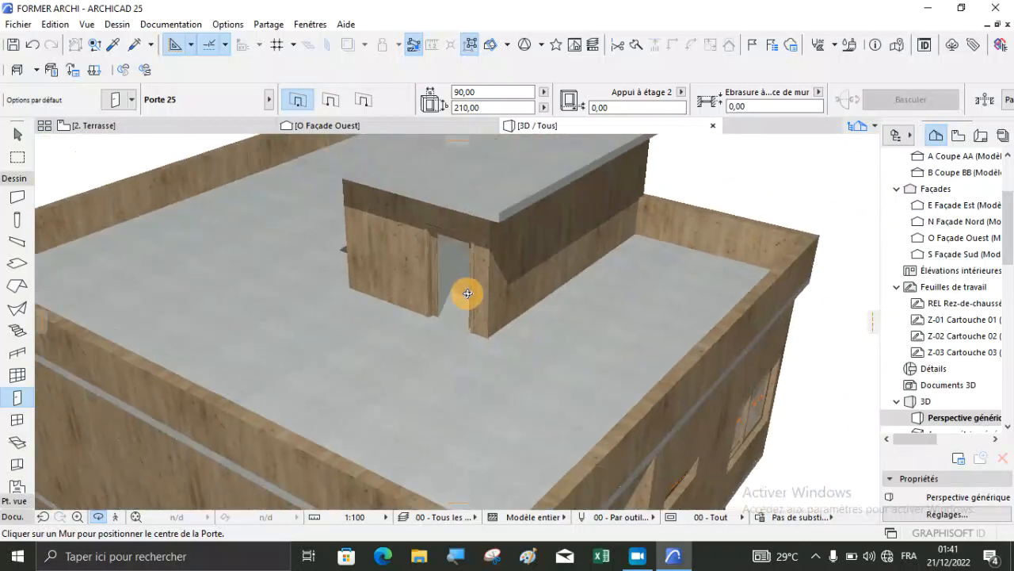
pyautogui.keyDown('shift'); pyautogui.moveTo(437, 308); pyautogui.dragTo(443, 308, button='middle'); pyautogui.keyUp('shift')
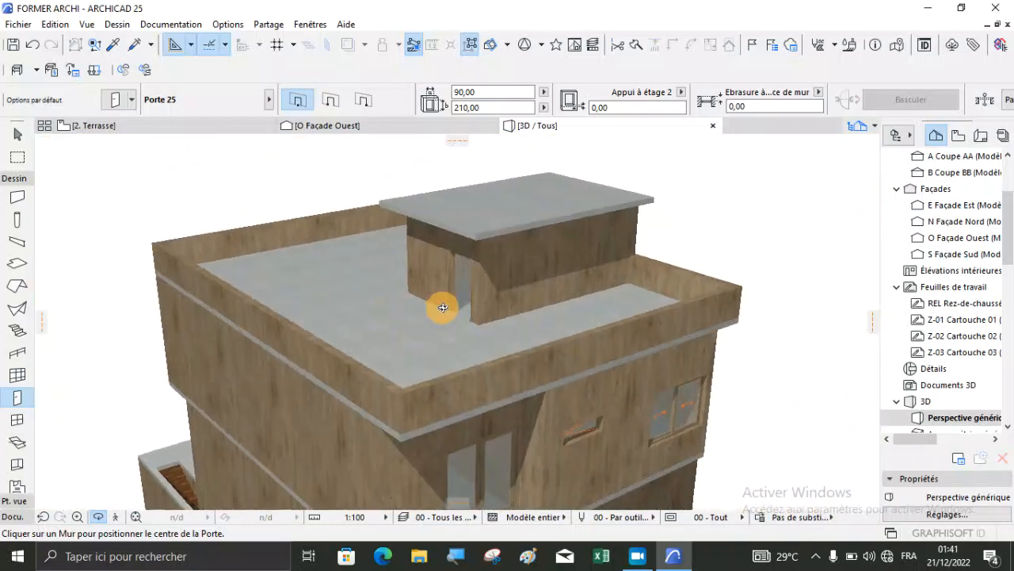
pyautogui.scroll(8, 448, 307)
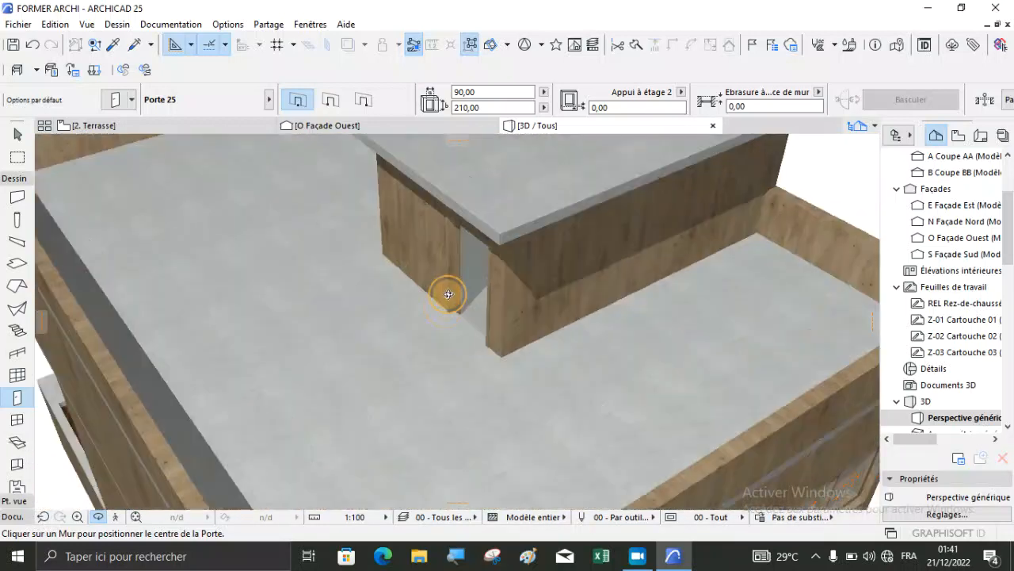
pyautogui.scroll(-6, 466, 280)
# Step: Leave the Door tool at the front balcony in 3D, activate the Railing tool and open its default settings
pyautogui.keyDown('shift'); pyautogui.moveTo(430, 319); pyautogui.dragTo(407, 369, button='middle'); pyautogui.keyUp('shift')
pyautogui.scroll(8, 357, 385)
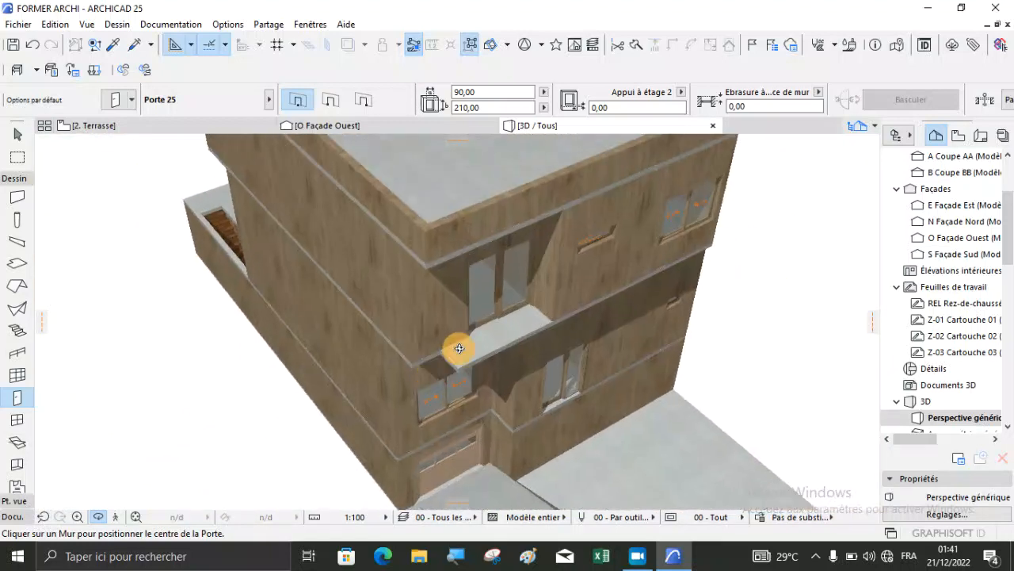
pyautogui.scroll(2, 486, 322)
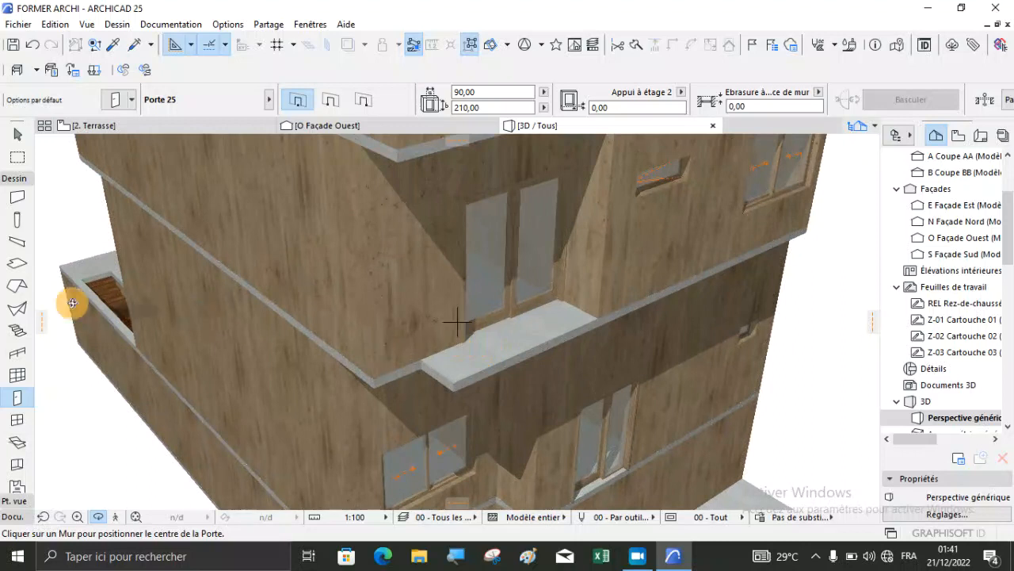
pyautogui.press('Escape')
pyautogui.press('Escape')
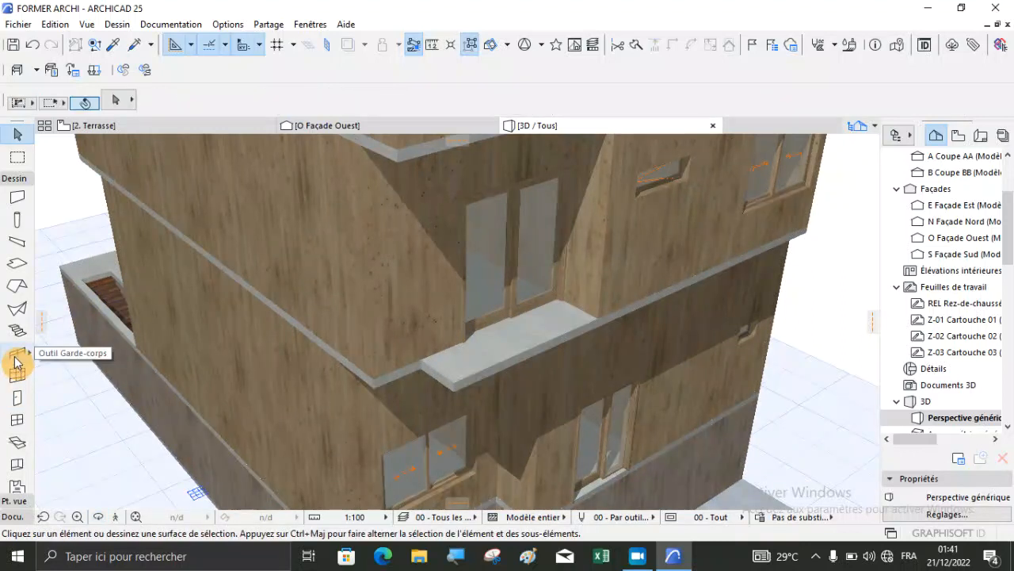
pyautogui.click(16, 361)
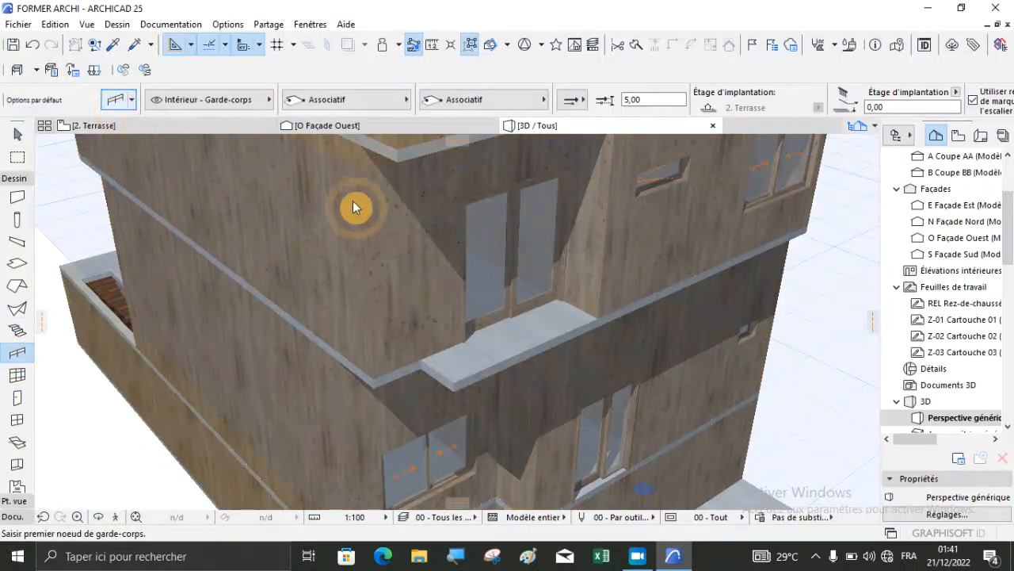
pyautogui.hotkey('ctrl', 't')
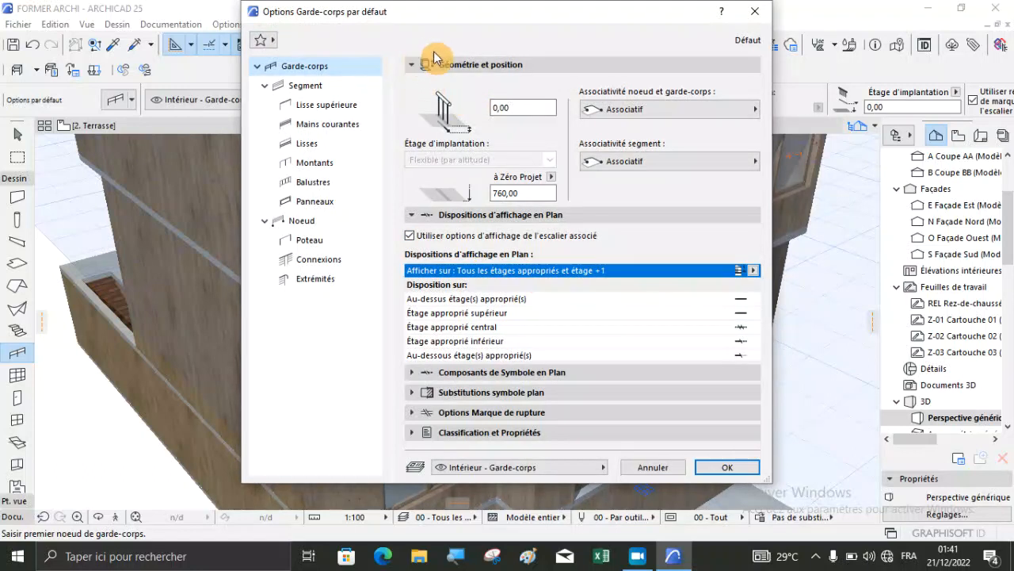
# Step: Browse the railing favourites, try the 04 - Garde-corps en verre avec fermeture de dalle favourite, and expand Composants de Symbole en Plan
pyautogui.click(264, 43)
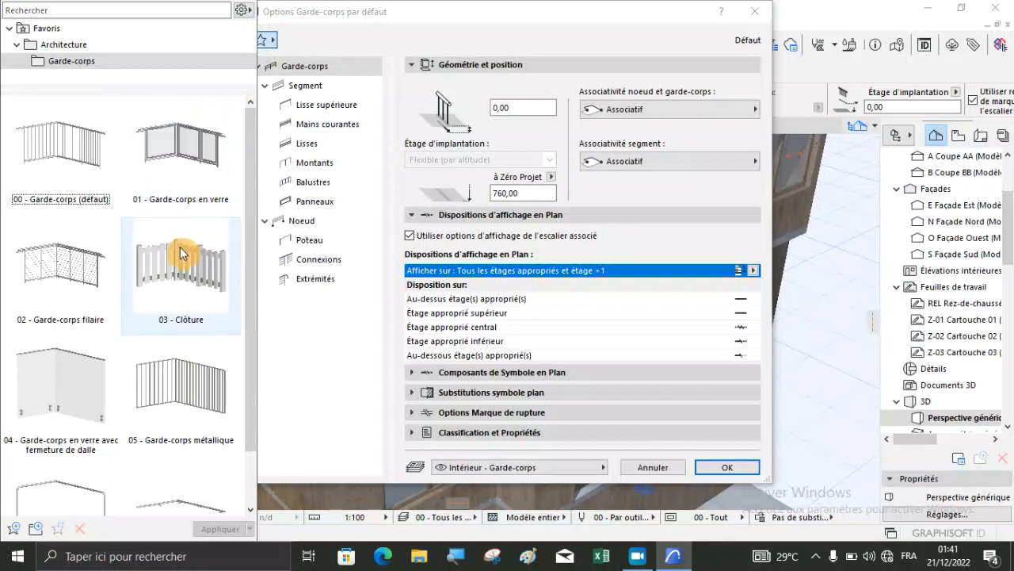
pyautogui.scroll(-1, 181, 254)
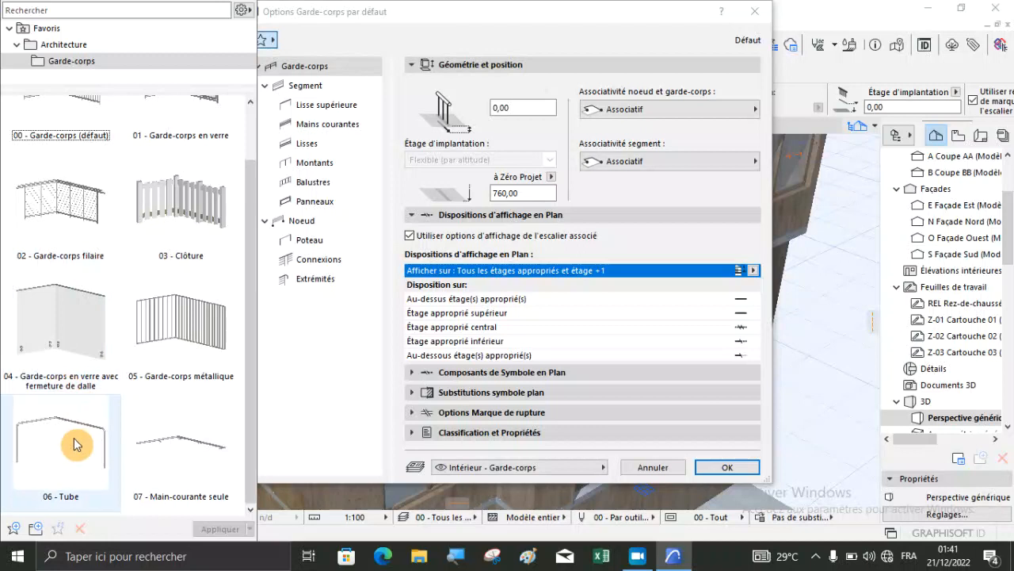
pyautogui.scroll(1, 123, 309)
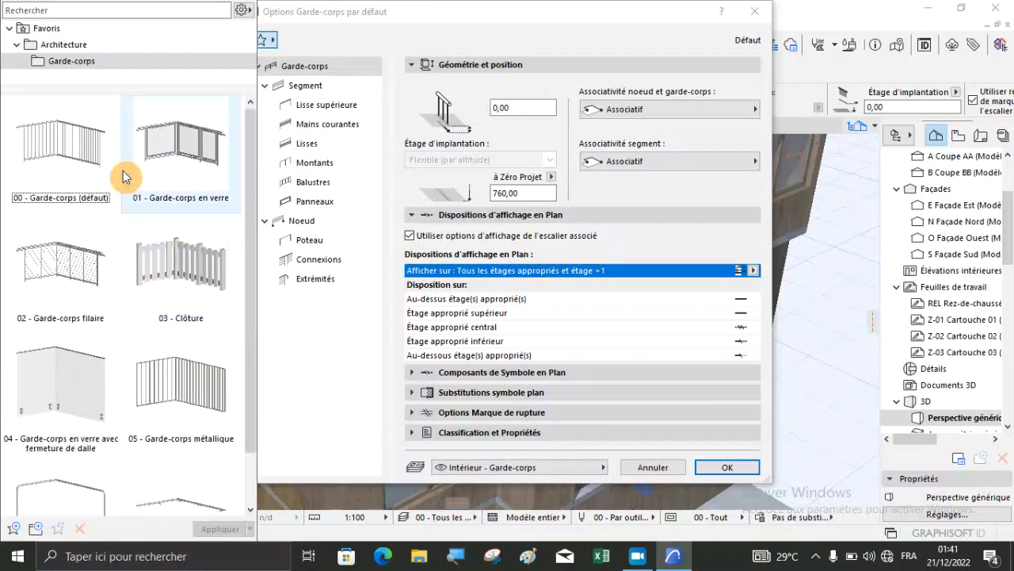
pyautogui.click(83, 410)
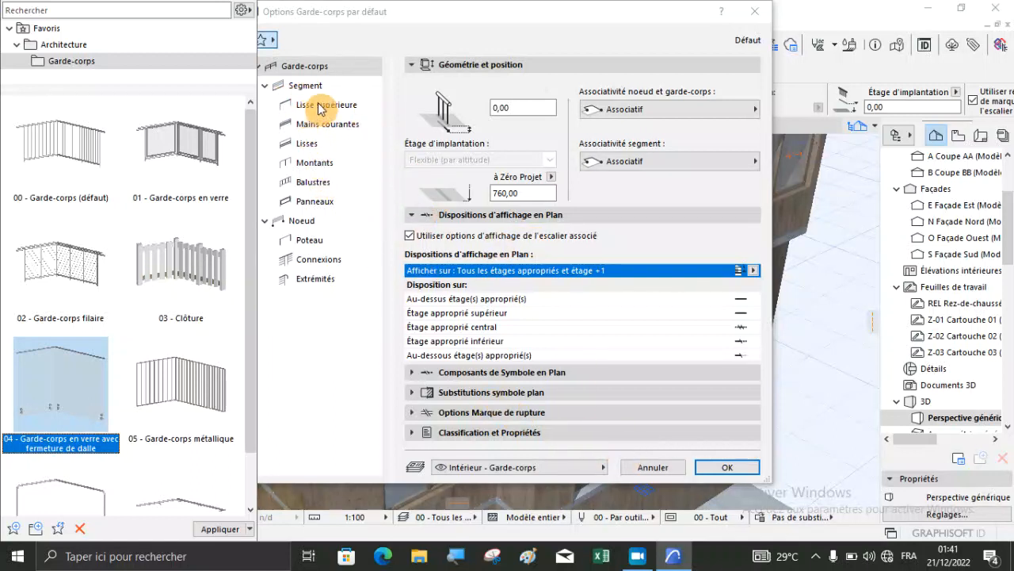
pyautogui.click(411, 374)
pyautogui.click(411, 374)
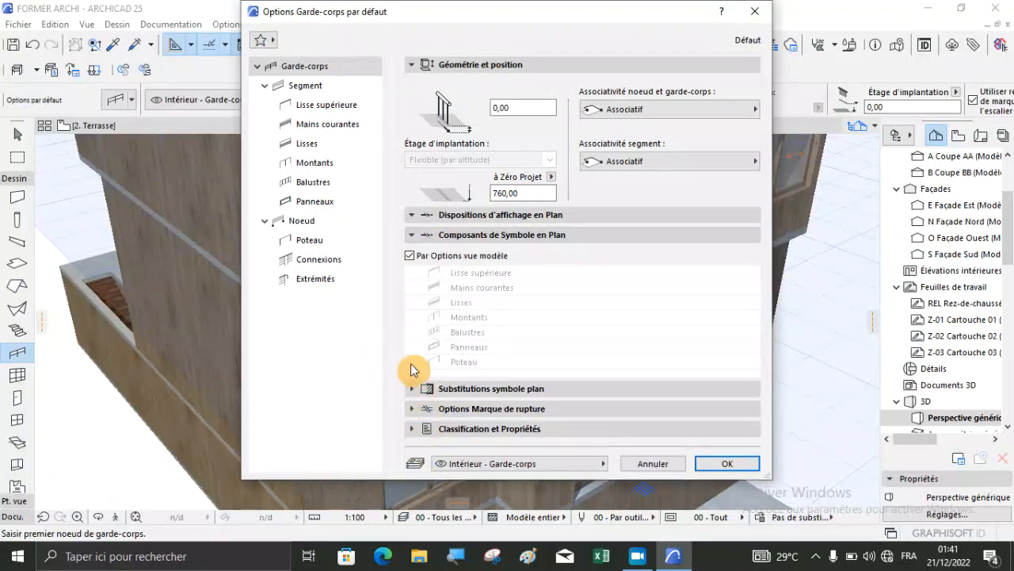
# Step: Apply the favourite 01 - Segment (Garde-corps en verre) to the railing's segment
pyautogui.click(315, 94)
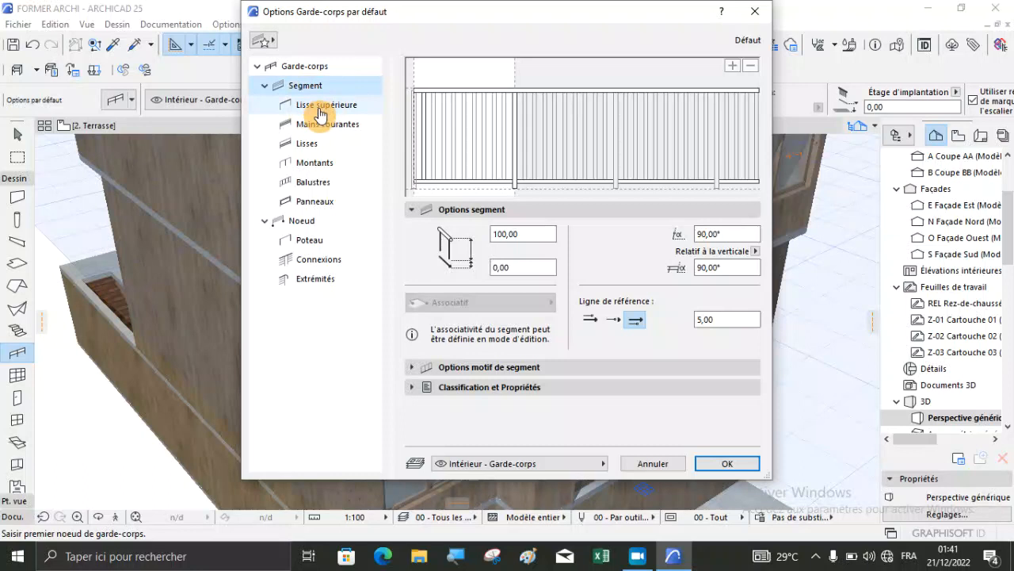
pyautogui.click(268, 42)
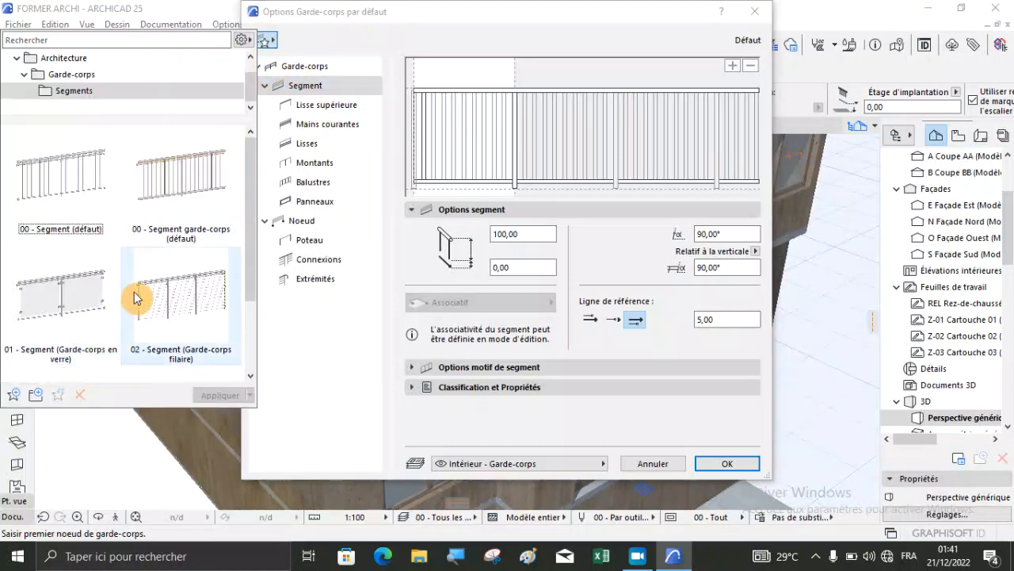
pyautogui.doubleClick(45, 307)
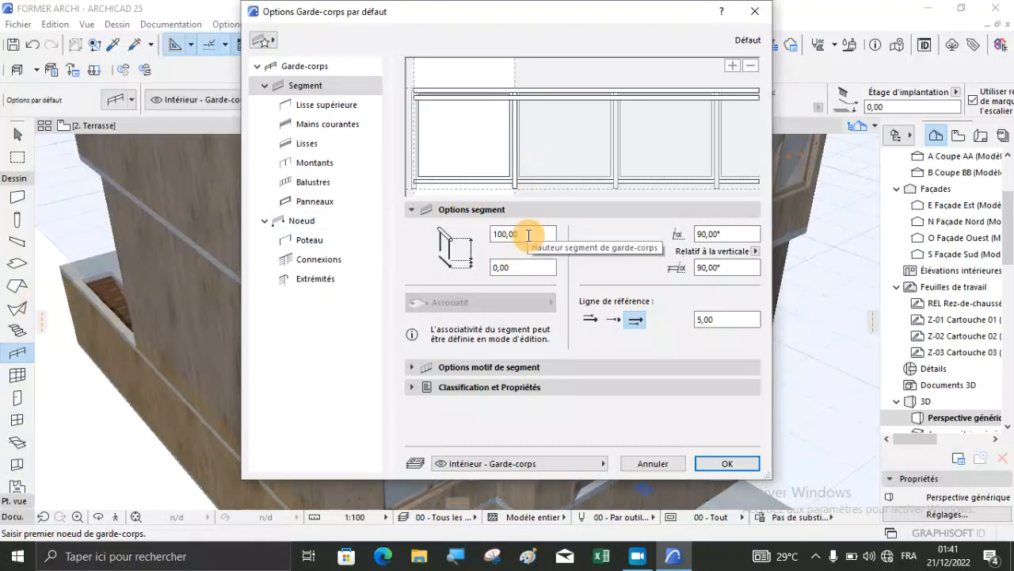
# Step: Review the railing segment's top rail, rails, uprights, panels and balusters, and accept the default railing settings
pyautogui.click(332, 108)
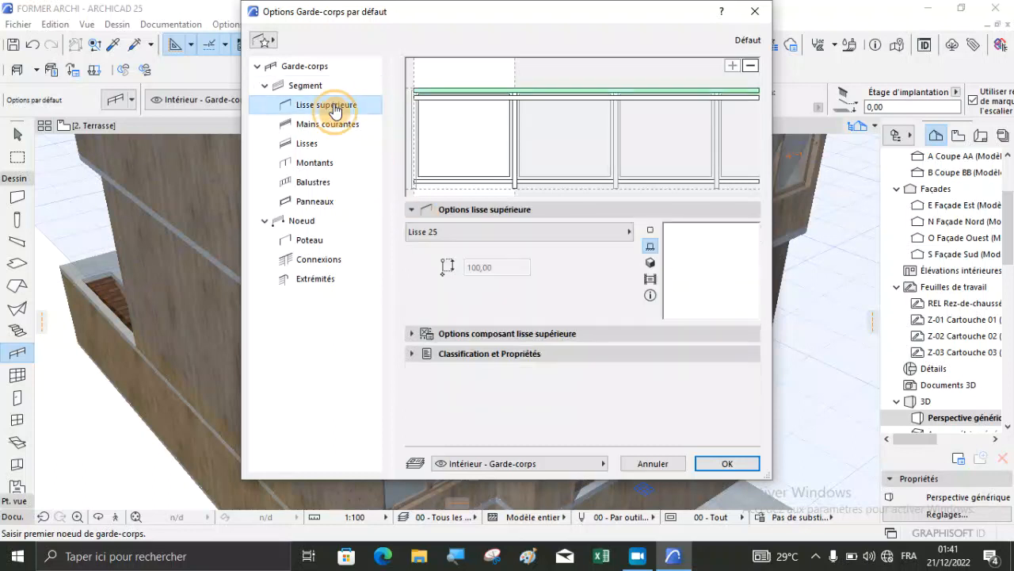
pyautogui.click(328, 142)
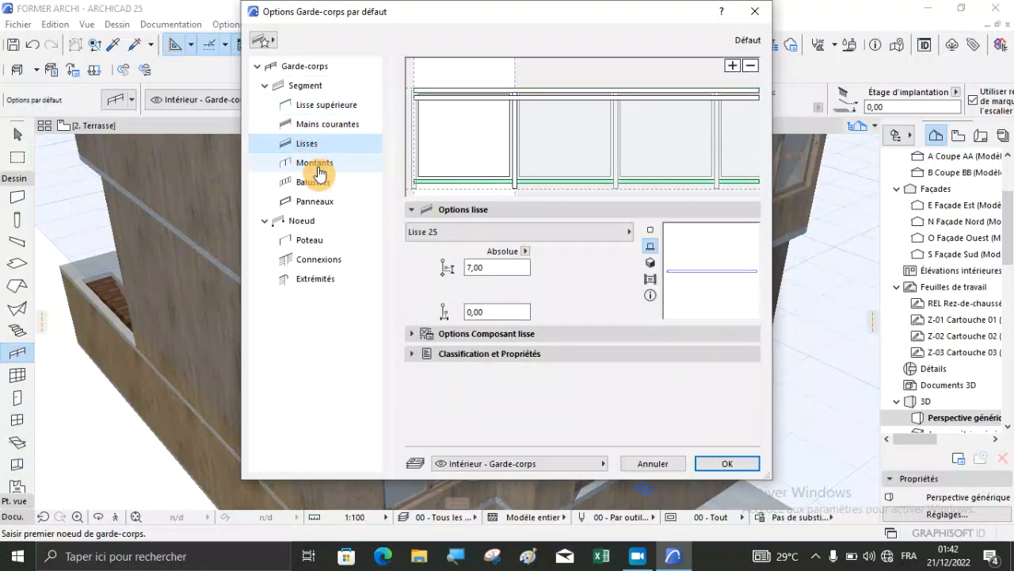
pyautogui.click(319, 163)
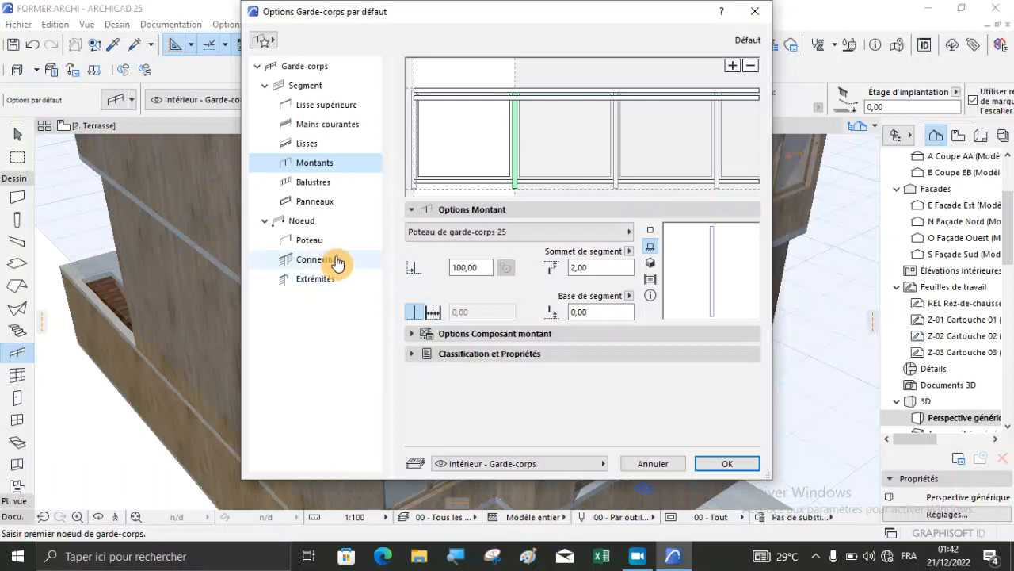
pyautogui.click(320, 212)
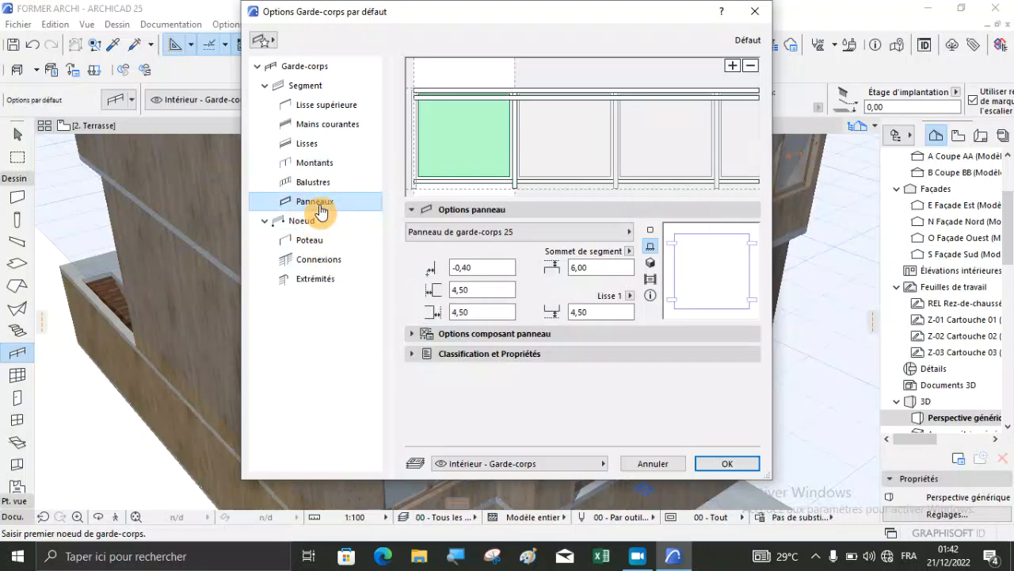
pyautogui.click(326, 184)
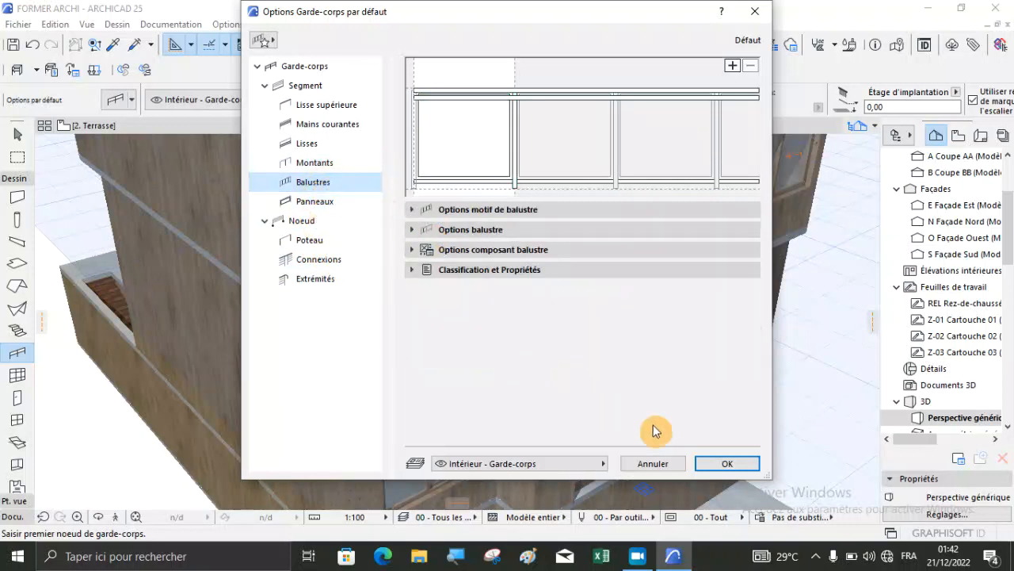
pyautogui.click(717, 466)
# Step: Draw the railing along the front balcony's short side and long outer edge up to the far wall, and leave the Railing tool
pyautogui.scroll(4, 455, 392)
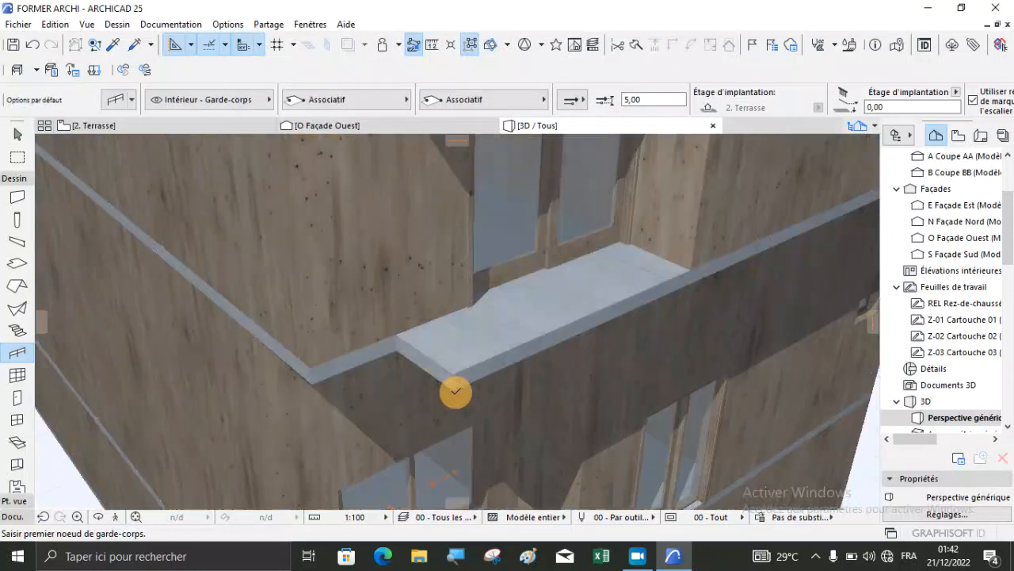
pyautogui.click(384, 321)
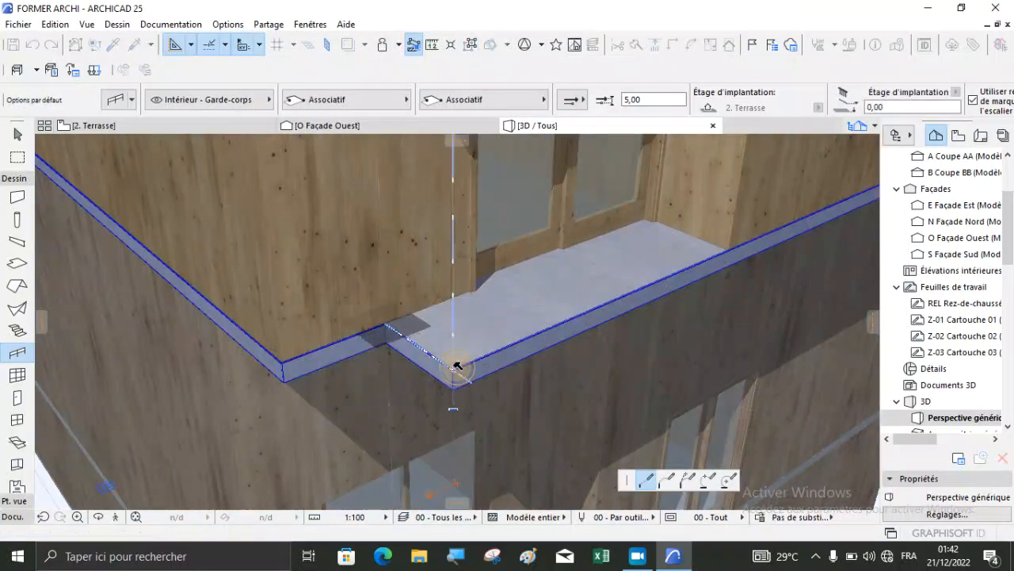
pyautogui.click(455, 366)
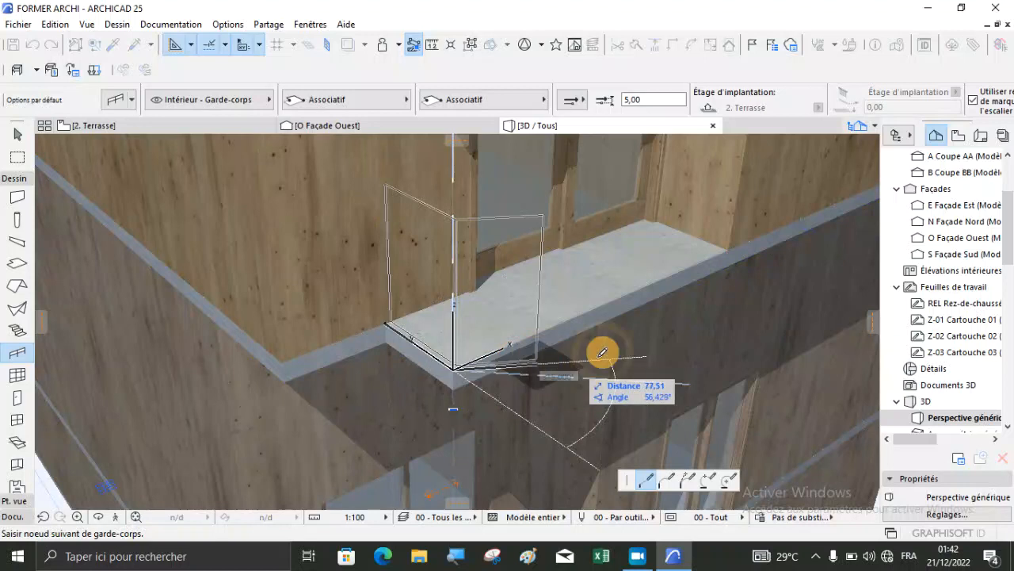
pyautogui.doubleClick(733, 245)
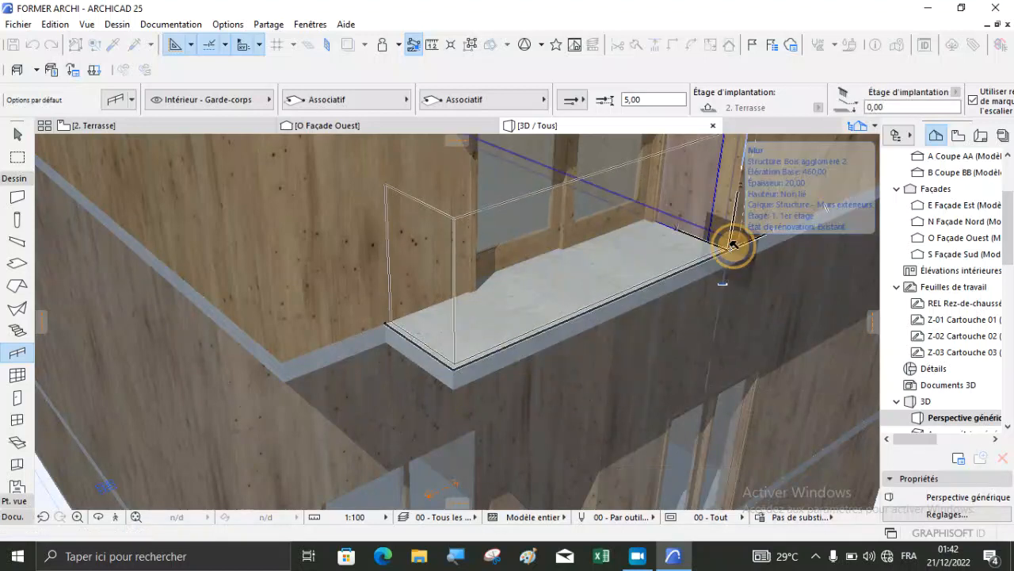
pyautogui.scroll(-4, 500, 299)
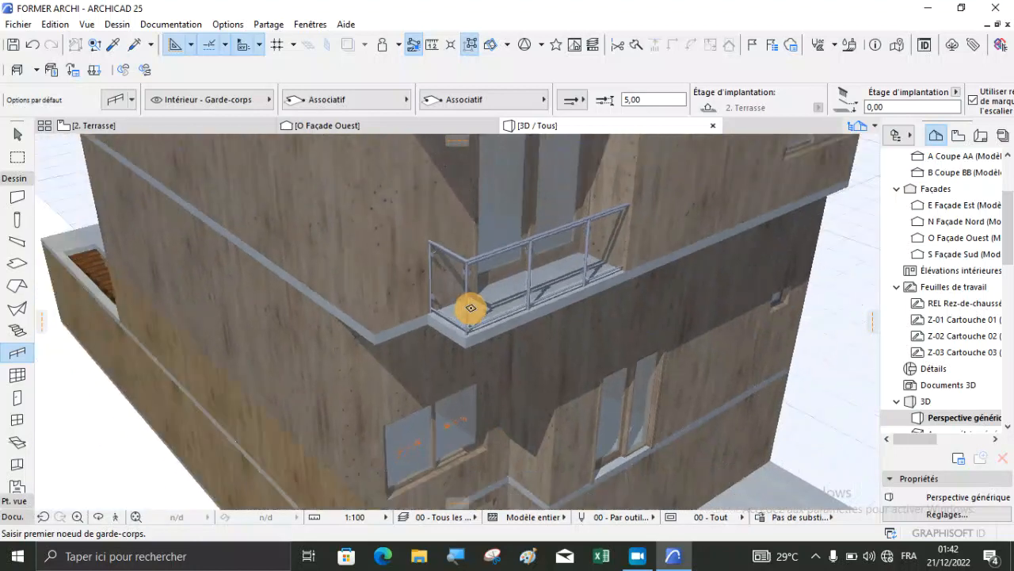
pyautogui.press('Escape')
# Step: Examine the new front balcony railing in 3D and inspect the rear of the house with its first-floor balcony
pyautogui.scroll(8, 480, 258)
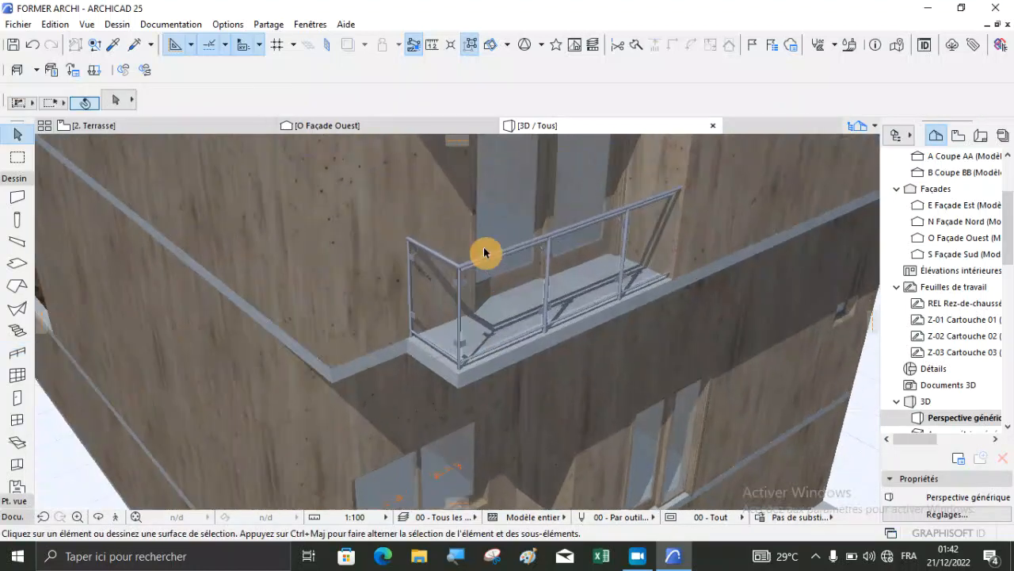
pyautogui.scroll(-4, 474, 235)
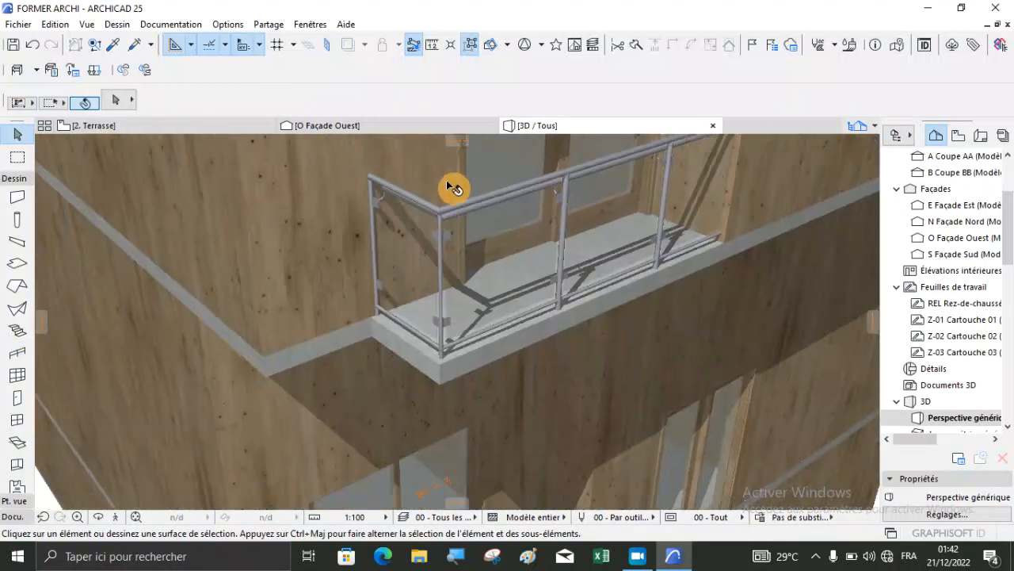
pyautogui.scroll(-6, 449, 197)
pyautogui.scroll(-3, 428, 390)
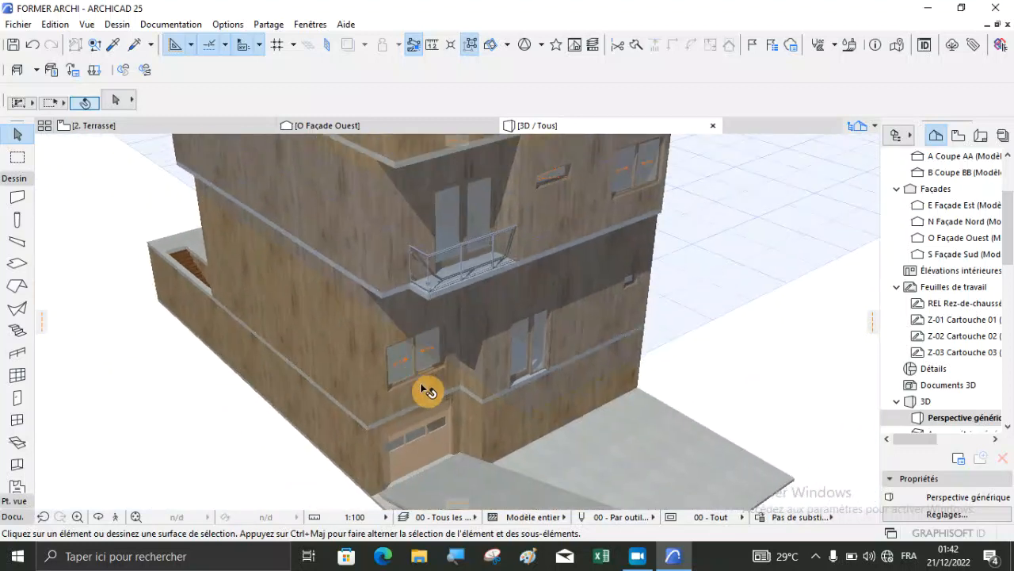
pyautogui.rightClick(839, 299)
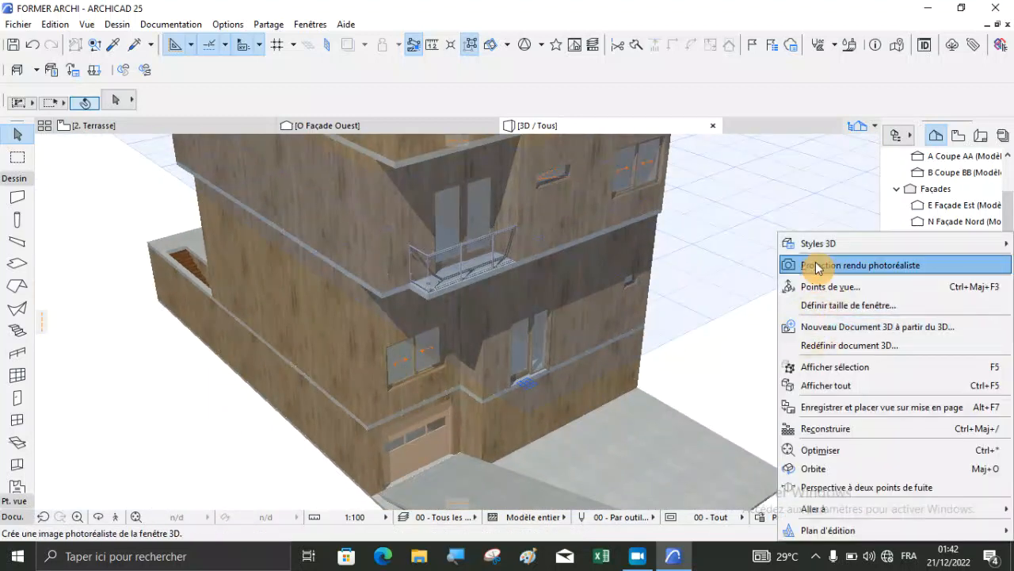
pyautogui.click(710, 282)
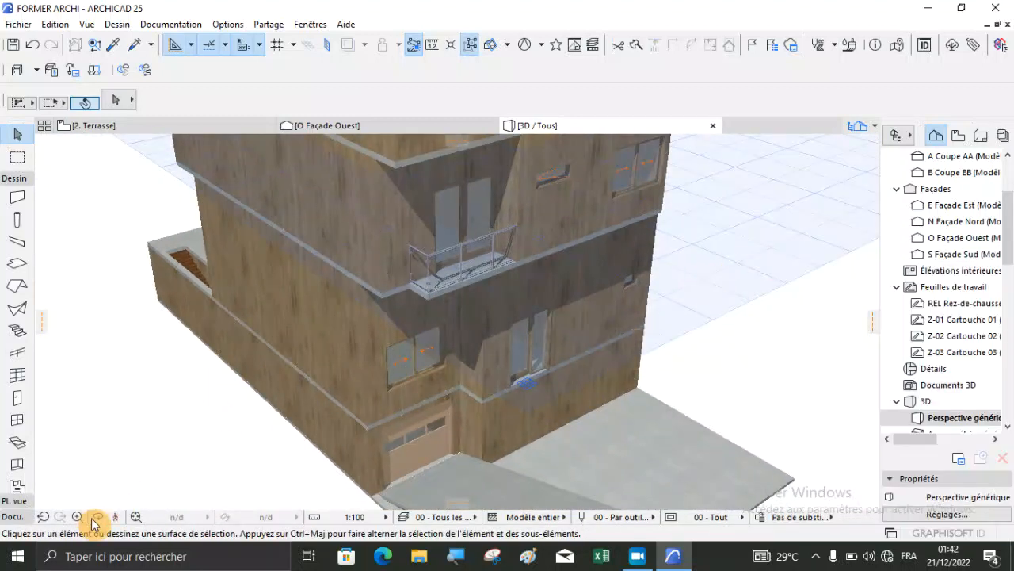
pyautogui.moveTo(202, 505); pyautogui.dragTo(580, 390)
pyautogui.scroll(3, 554, 317)
pyautogui.scroll(2, 421, 169)
pyautogui.scroll(2, 373, 328)
pyautogui.scroll(-5, 373, 328)
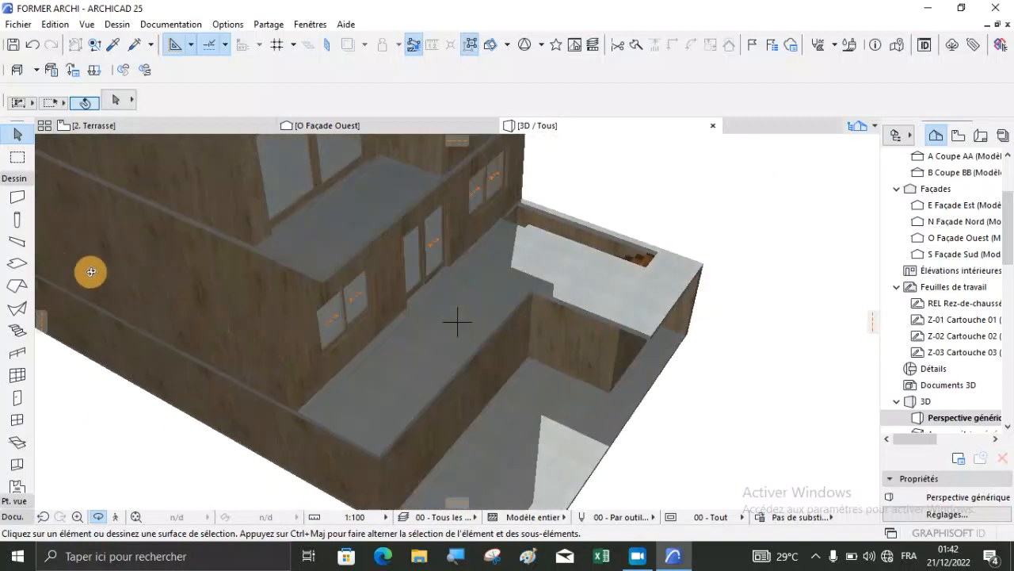
# Step: Try a railing along the rear first-floor balcony's short side and long outer edge, and undo it
pyautogui.click(18, 353)
pyautogui.scroll(3, 313, 248)
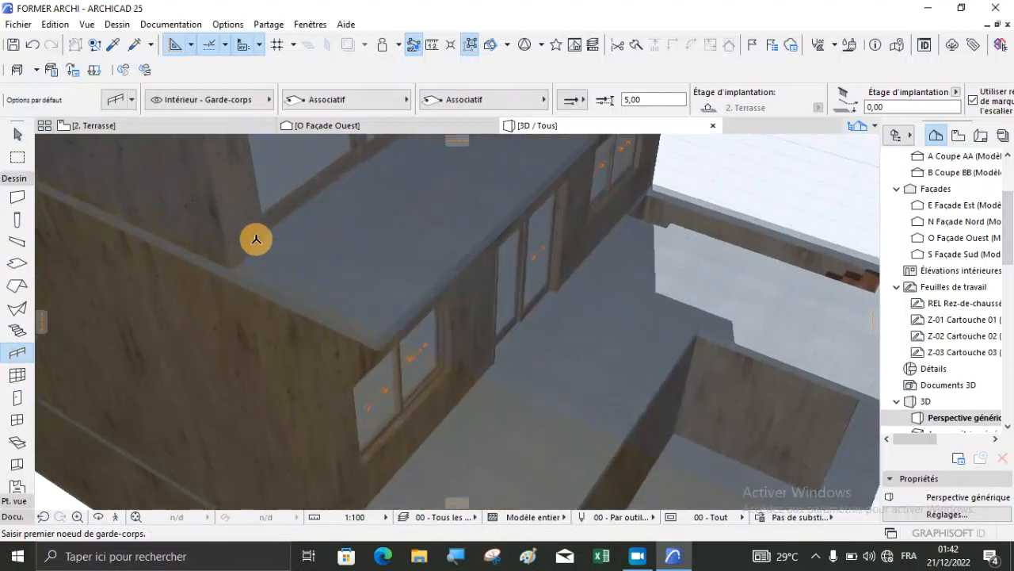
pyautogui.click(231, 268)
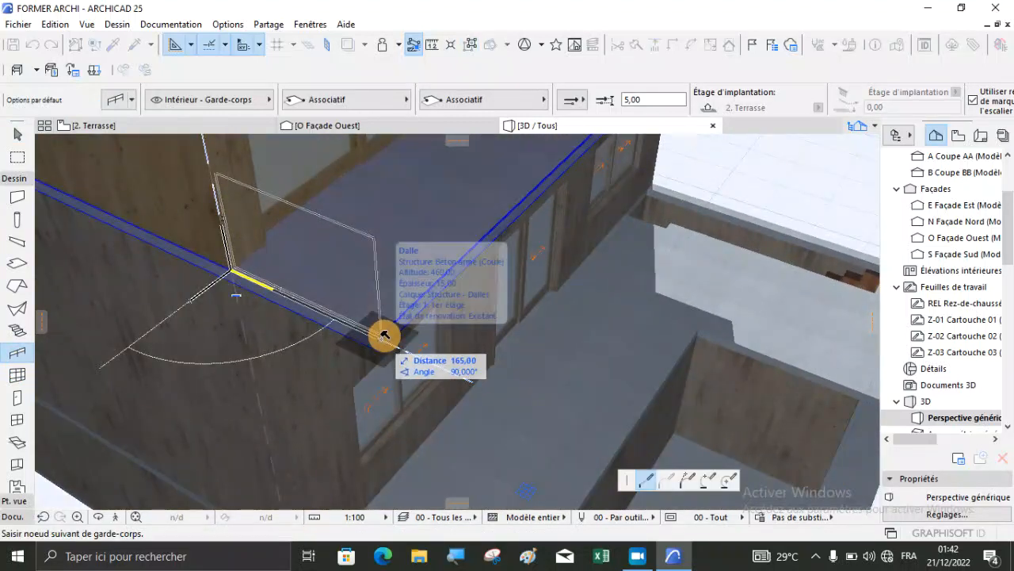
pyautogui.click(382, 339)
pyautogui.scroll(-2, 340, 362)
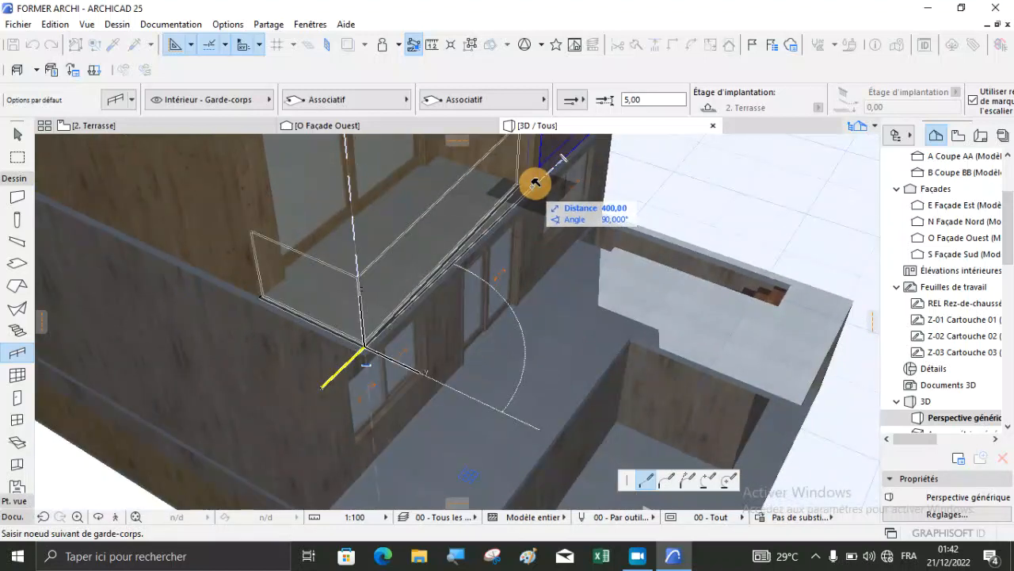
pyautogui.scroll(3, 535, 184)
pyautogui.doubleClick(532, 188)
pyautogui.scroll(-2, 580, 215)
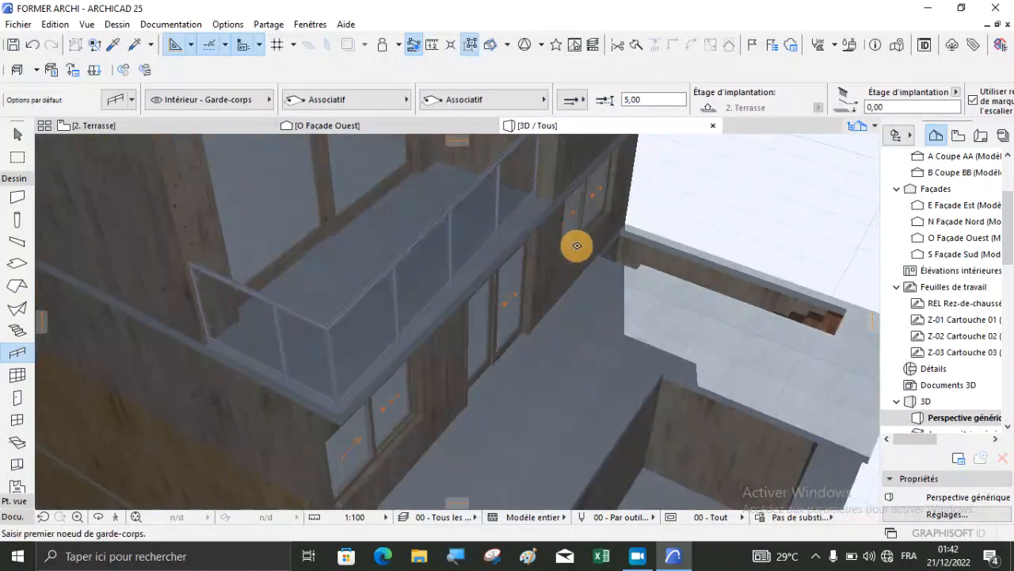
pyautogui.click(31, 45)
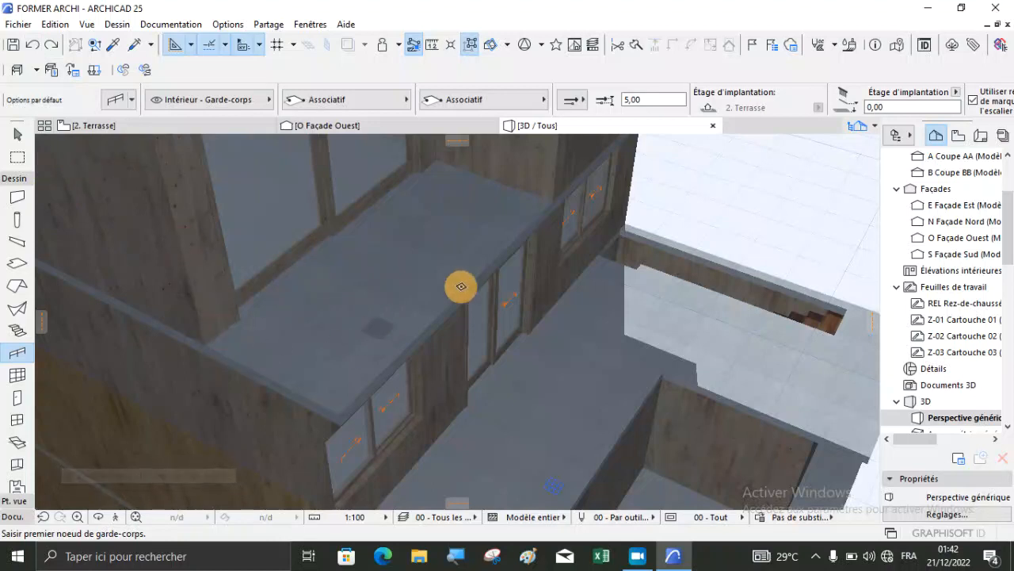
# Step: Draw the railing along the rear first-floor balcony from the wall corner around the outer corner to the far wall, and leave the tool
pyautogui.scroll(2, 546, 177)
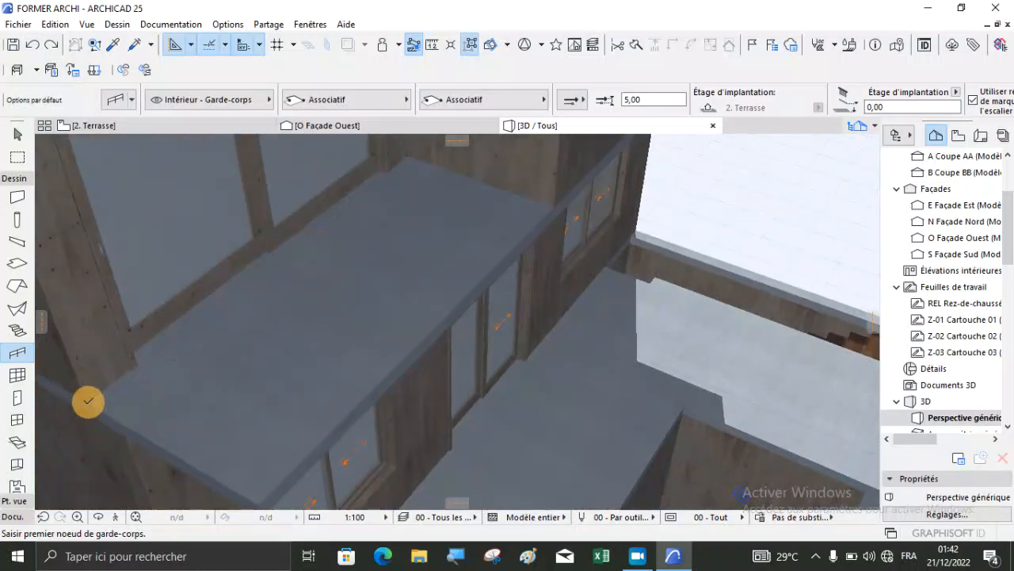
pyautogui.click(88, 402)
pyautogui.doubleClick(266, 491)
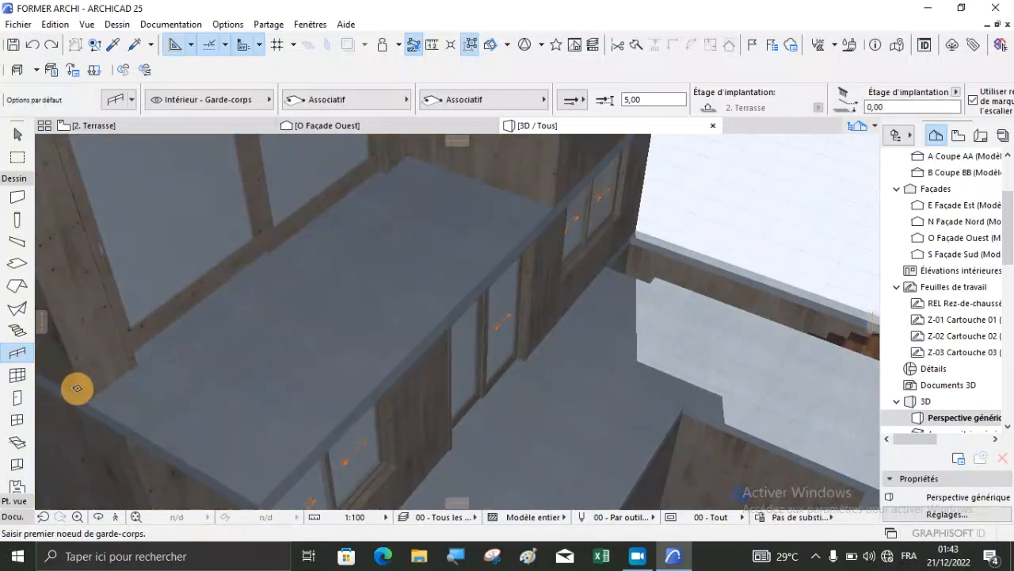
pyautogui.click(90, 397)
pyautogui.scroll(-1, 201, 283)
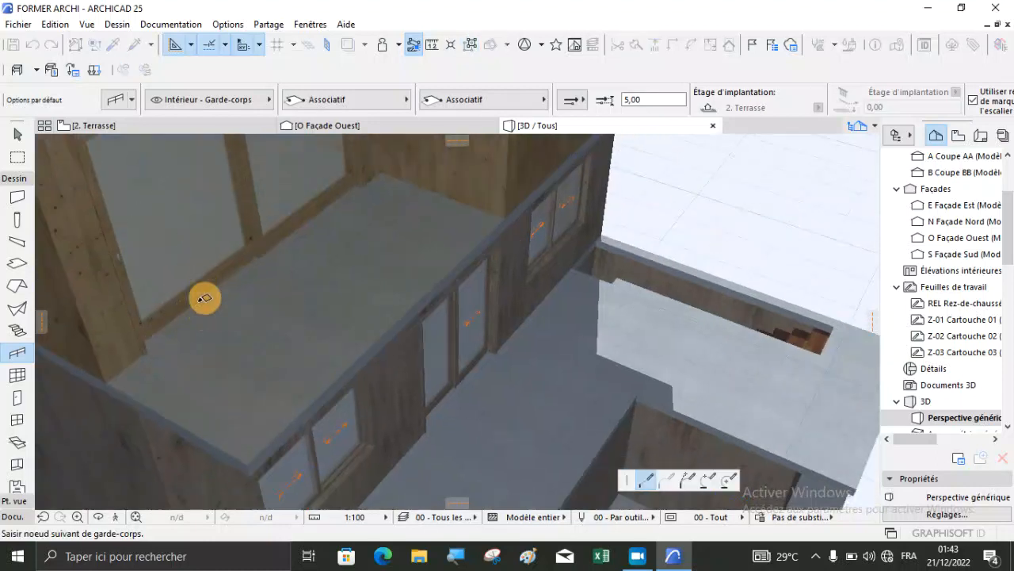
pyautogui.click(249, 459)
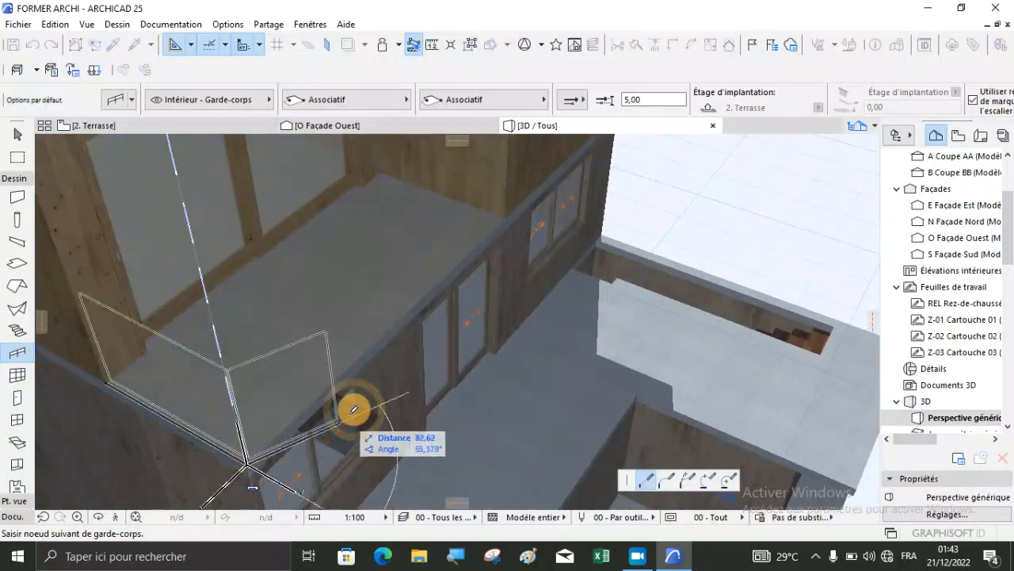
pyautogui.scroll(5, 515, 209)
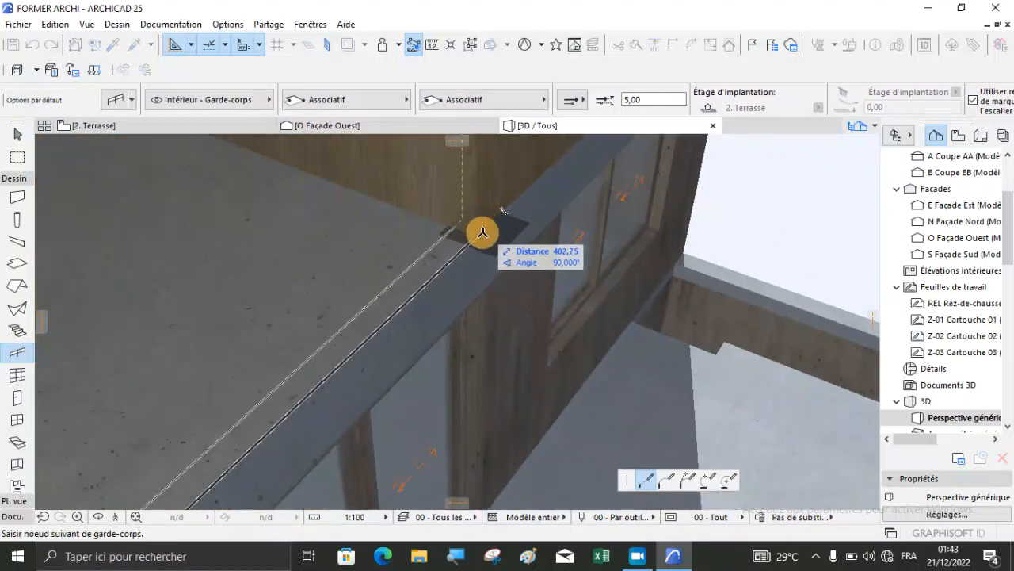
pyautogui.doubleClick(479, 233)
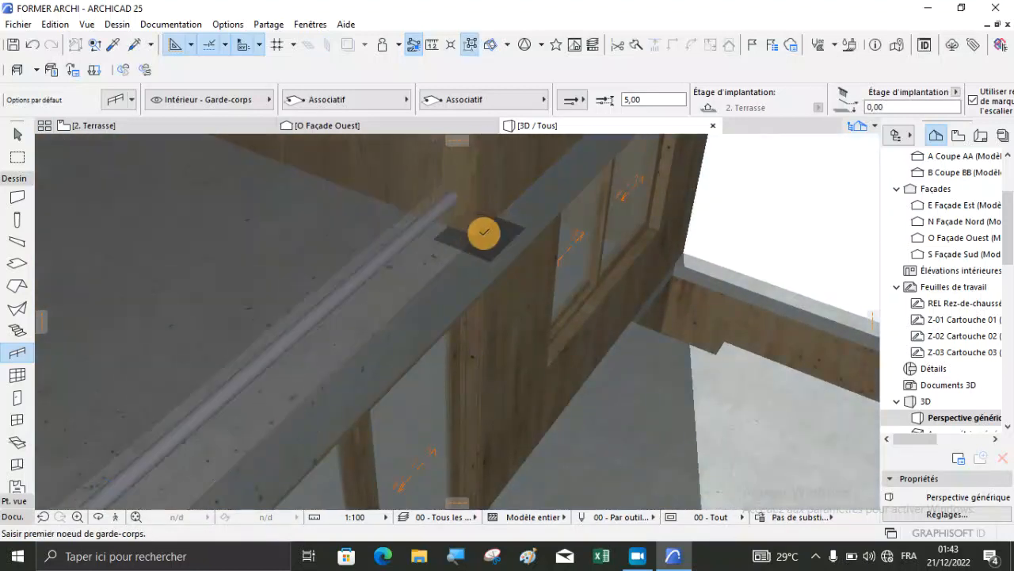
pyautogui.scroll(-4, 507, 226)
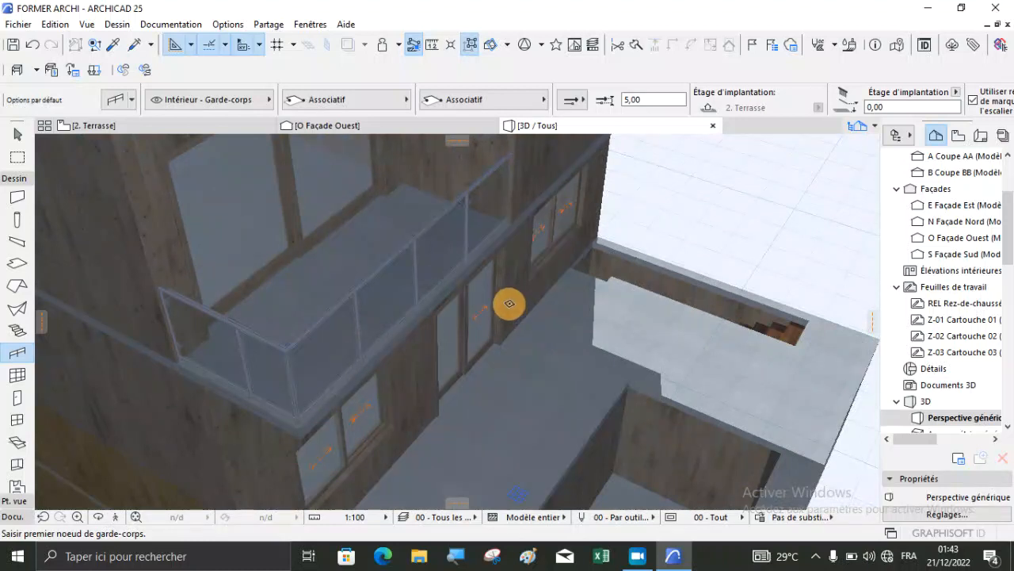
pyautogui.press('Escape')
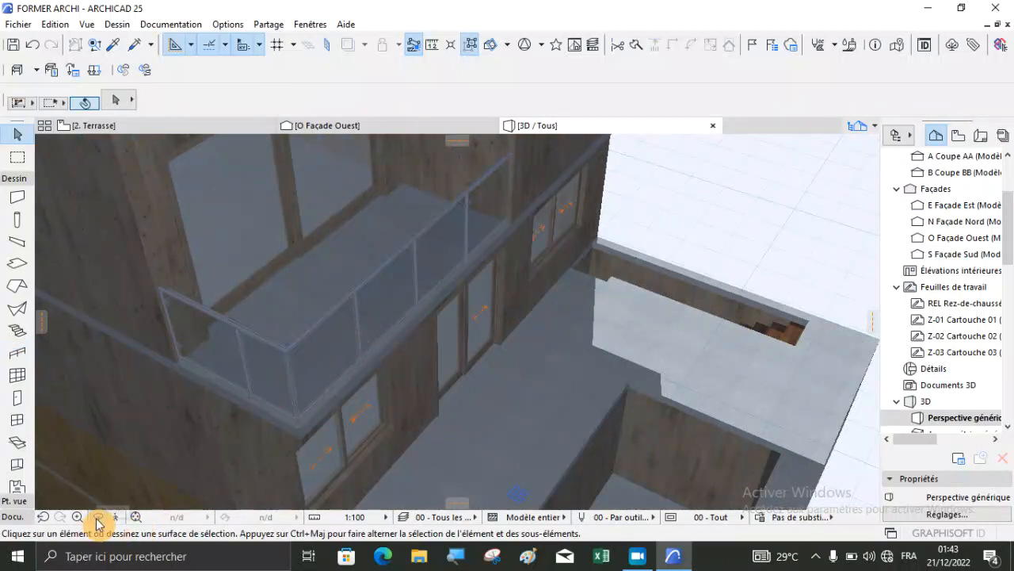
# Step: Examine the rear balcony railing and the edges of the lower terrace from several angles in 3D
pyautogui.click(98, 519)
pyautogui.moveTo(346, 399); pyautogui.dragTo(426, 307)
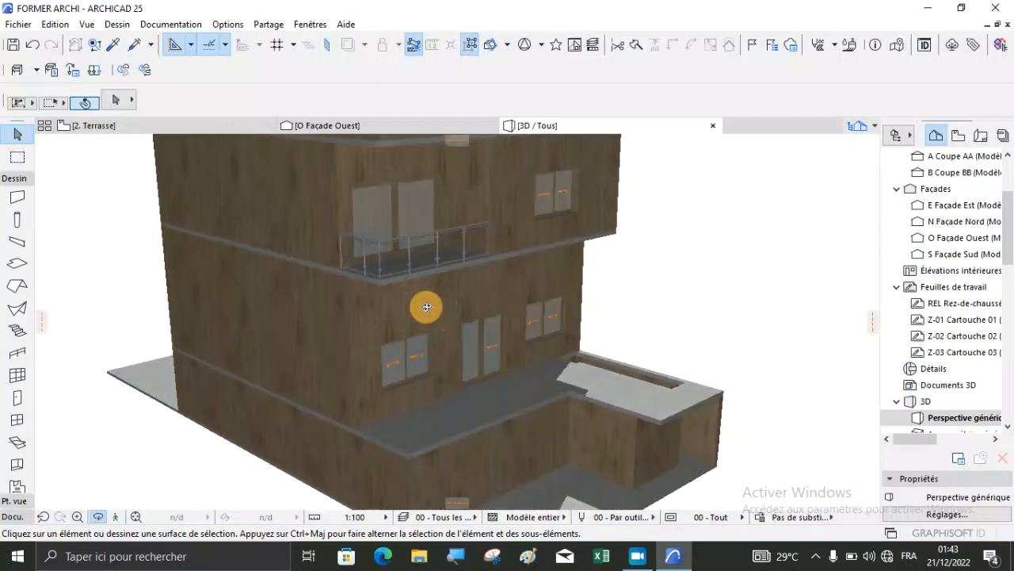
pyautogui.scroll(-2, 426, 307)
pyautogui.moveTo(485, 298); pyautogui.dragTo(503, 323)
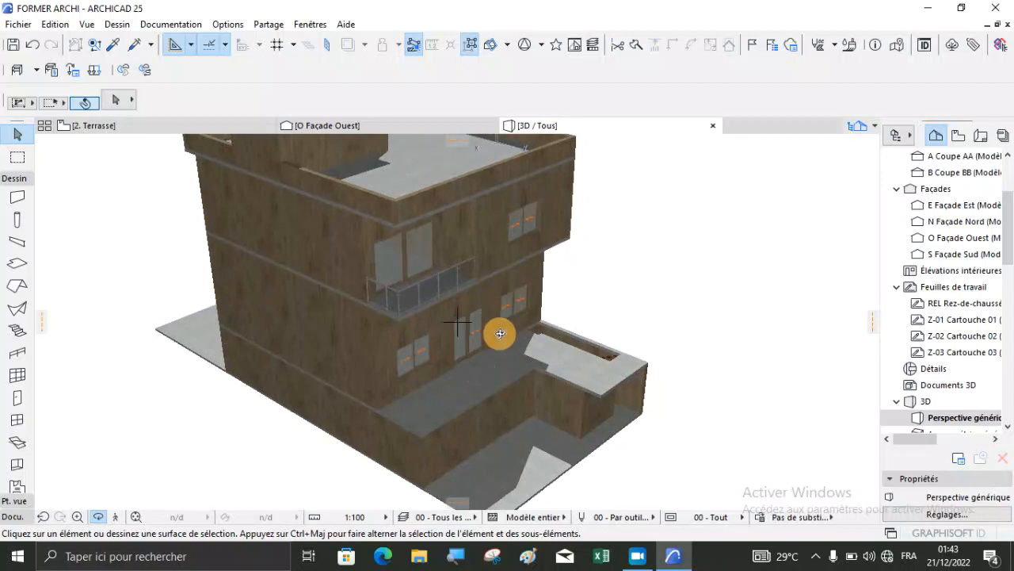
pyautogui.scroll(3, 465, 410)
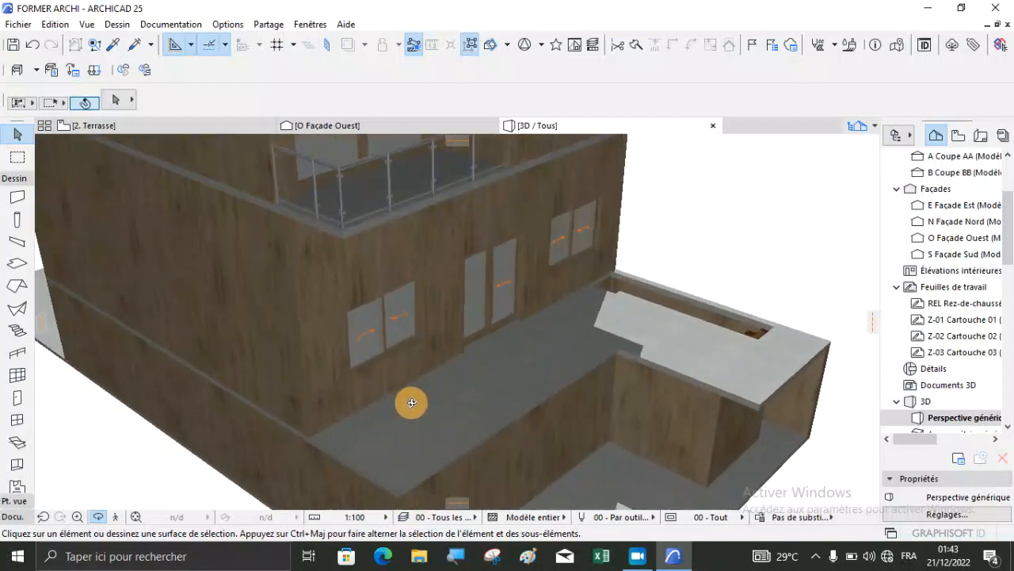
pyautogui.moveTo(485, 327); pyautogui.dragTo(569, 434)
pyautogui.scroll(3, 485, 424)
pyautogui.moveTo(468, 413); pyautogui.dragTo(363, 373)
pyautogui.moveTo(427, 373); pyautogui.dragTo(447, 375)
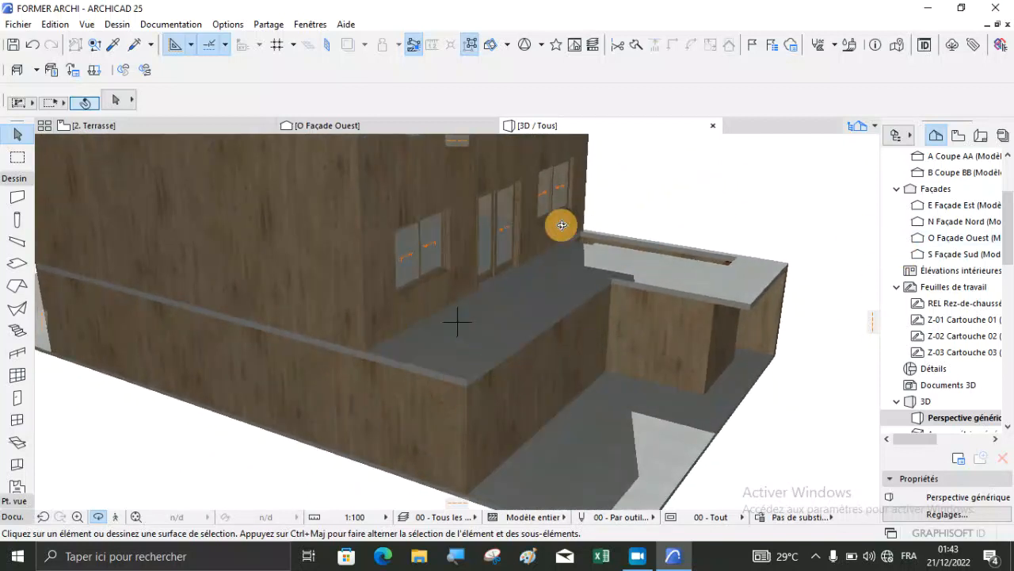
pyautogui.moveTo(490, 283); pyautogui.dragTo(492, 352)
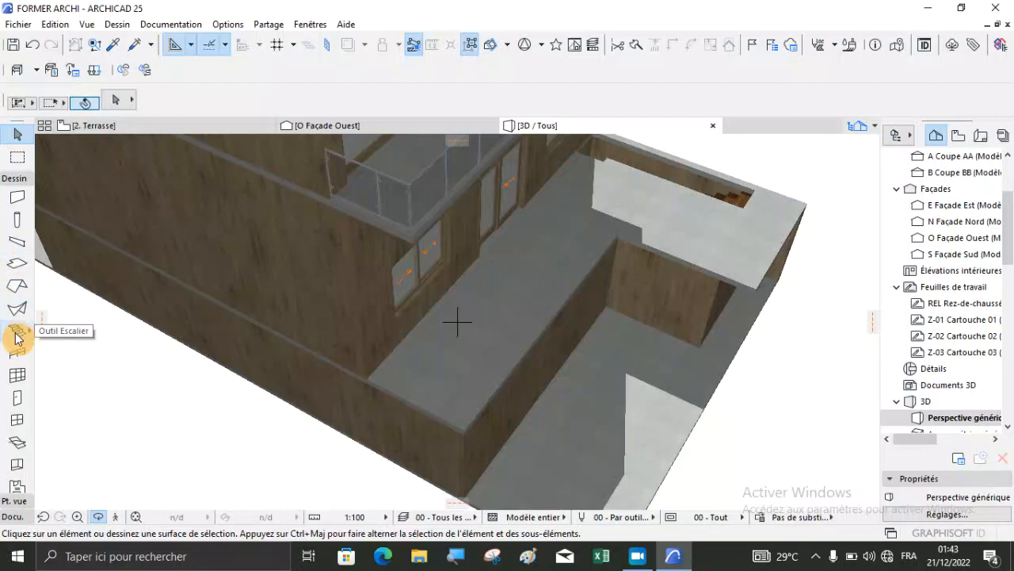
# Step: Start a railing on the lower terrace from the house's outer corner, along the short side and the long edge to the inner corner
pyautogui.click(17, 356)
pyautogui.scroll(4, 361, 371)
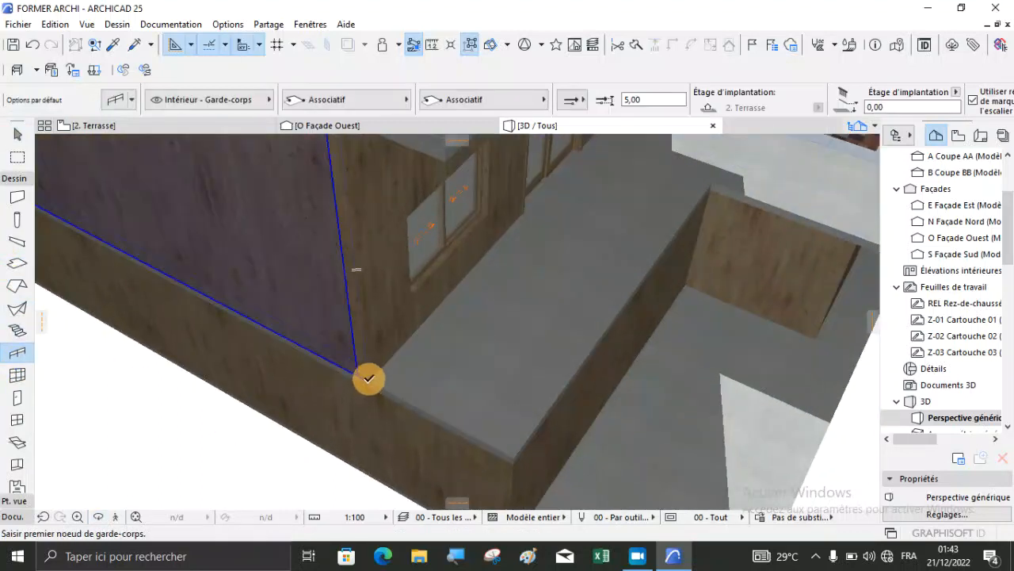
pyautogui.click(371, 380)
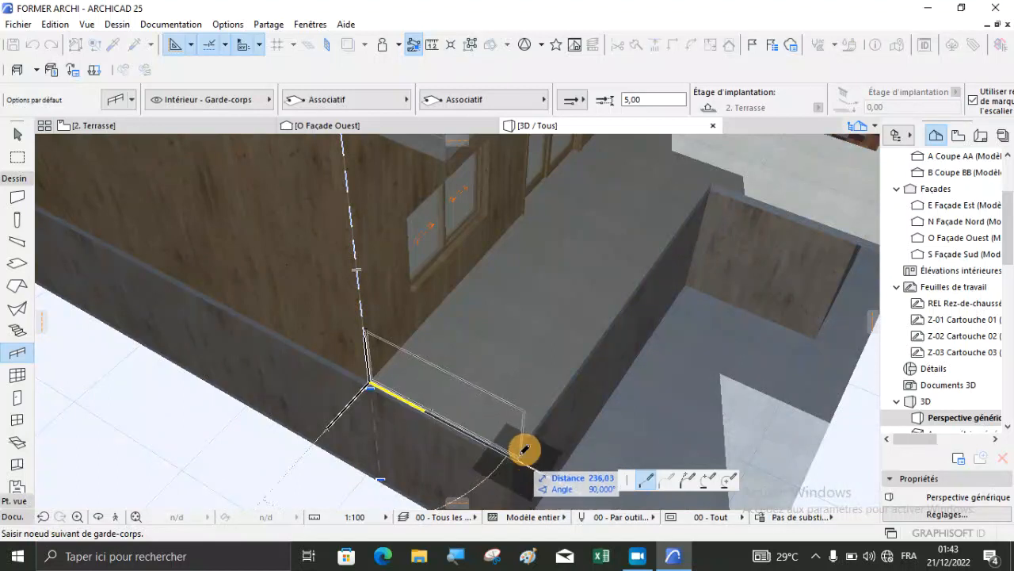
pyautogui.click(515, 457)
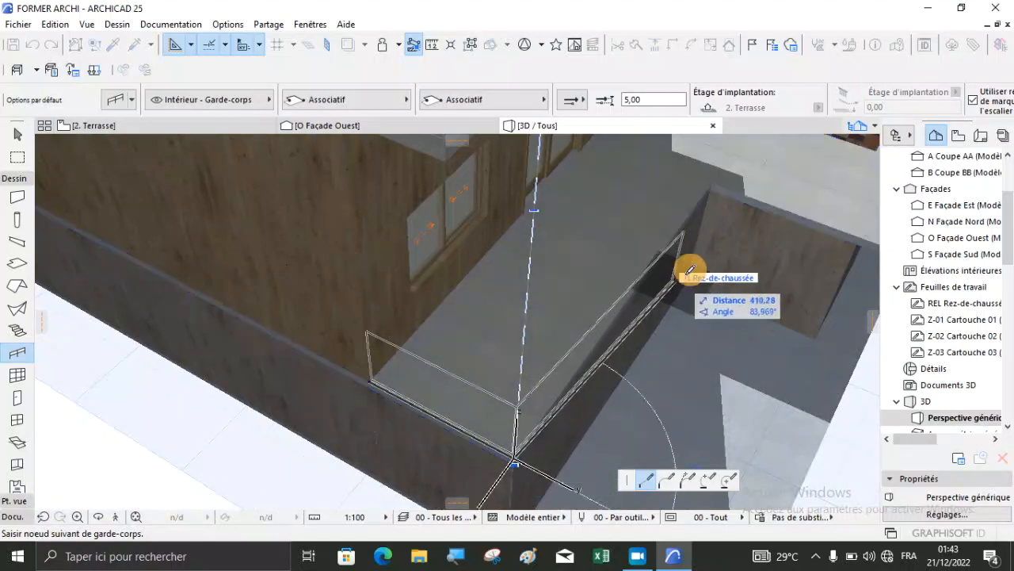
pyautogui.scroll(2, 715, 183)
pyautogui.click(716, 178)
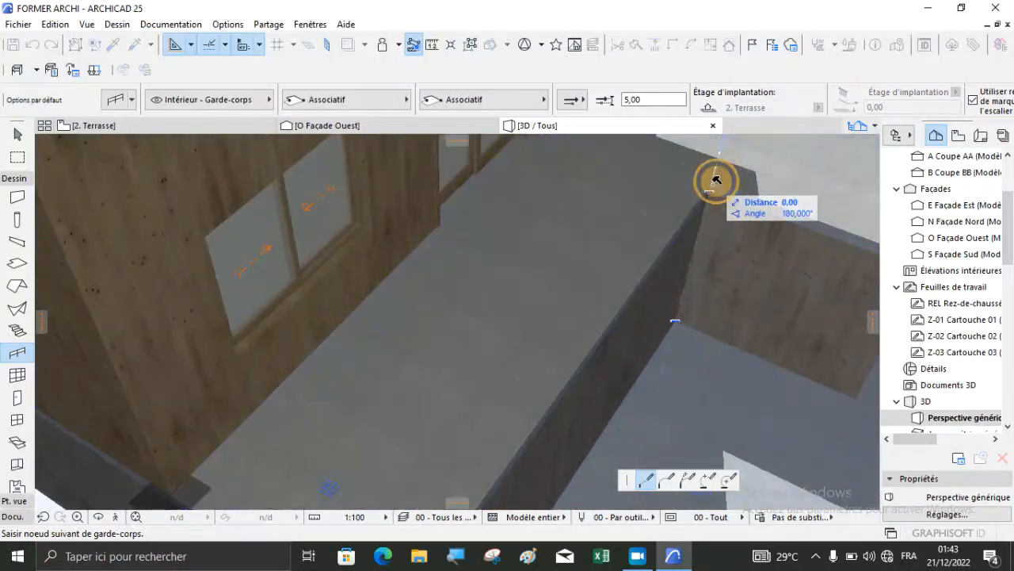
# Step: Continue the terrace railing around the three open sides of the projecting stair slab to the house wall, finish it, and leave the tool
pyautogui.scroll(-3, 509, 284)
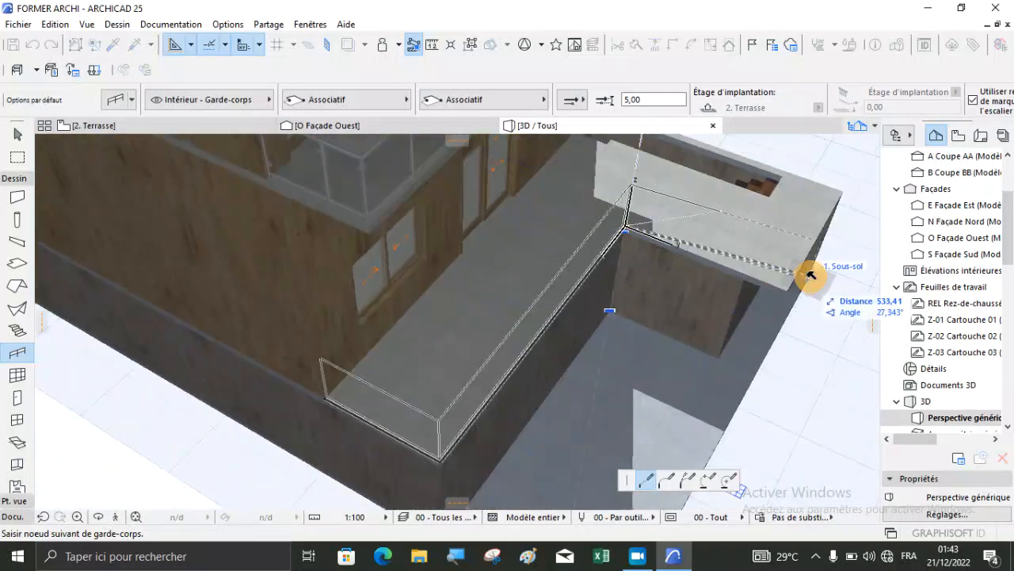
pyautogui.scroll(2, 807, 279)
pyautogui.click(785, 292)
pyautogui.scroll(-2, 785, 292)
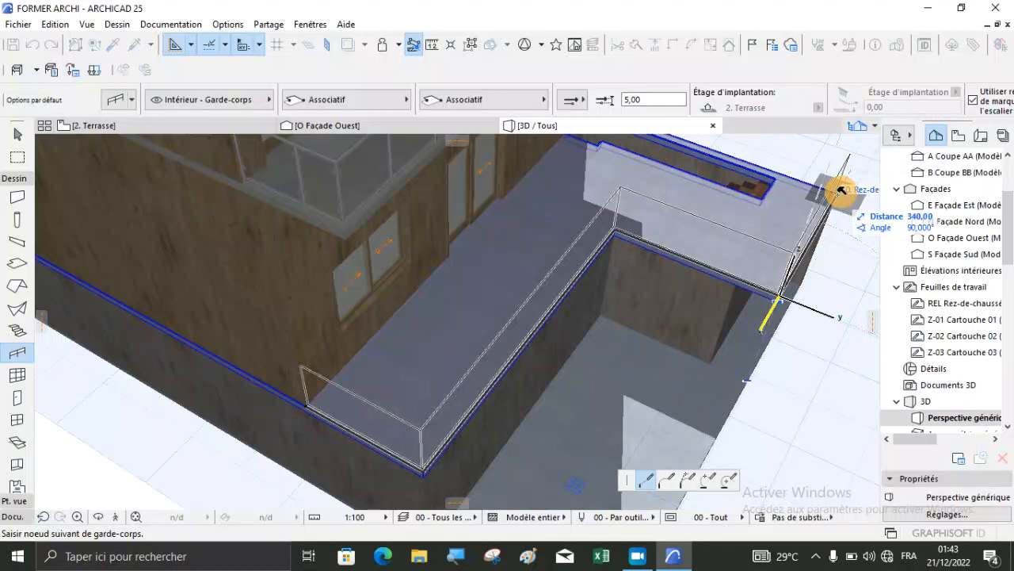
pyautogui.click(842, 191)
pyautogui.scroll(5, 729, 229)
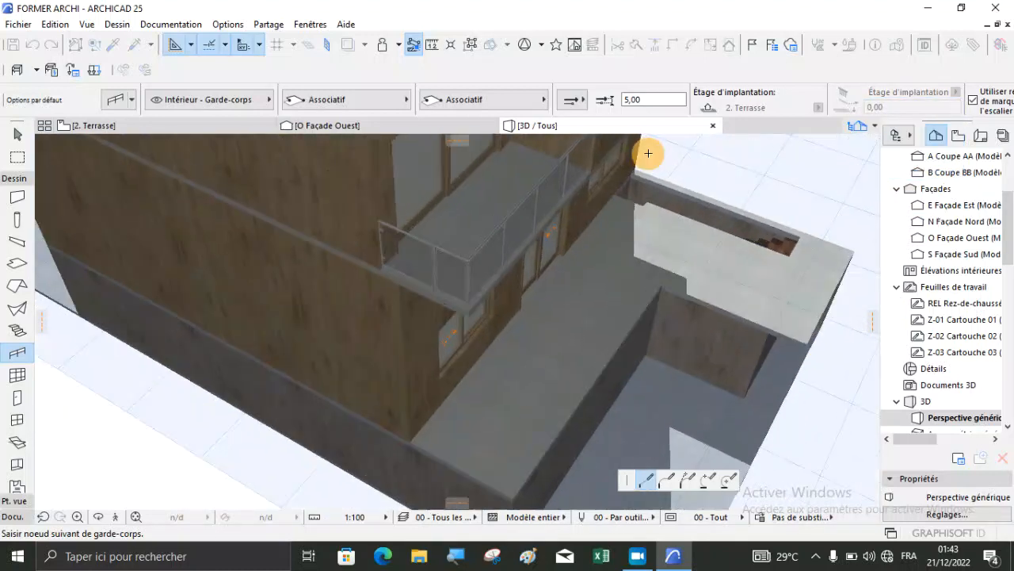
pyautogui.scroll(3, 646, 153)
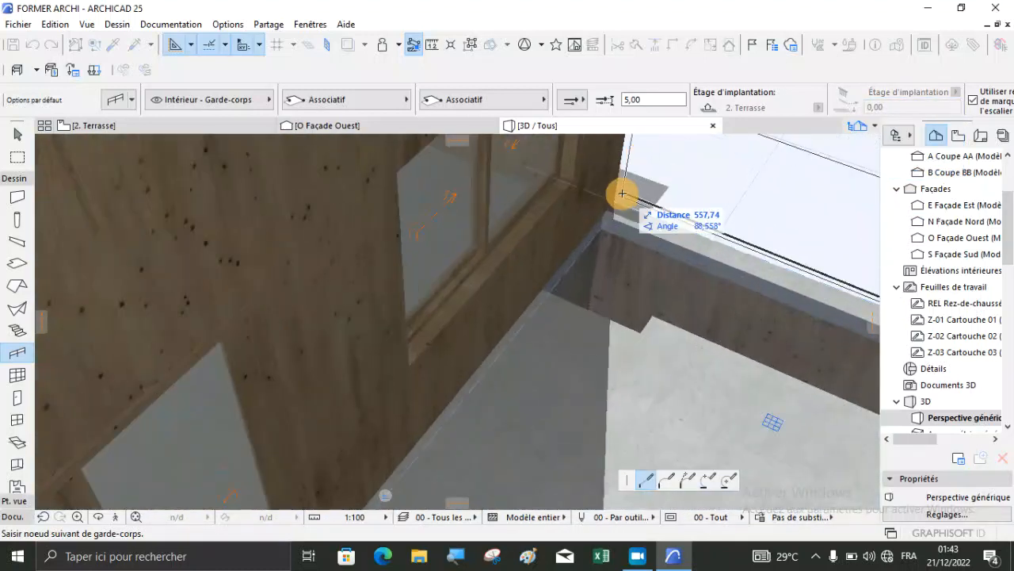
pyautogui.doubleClick(618, 194)
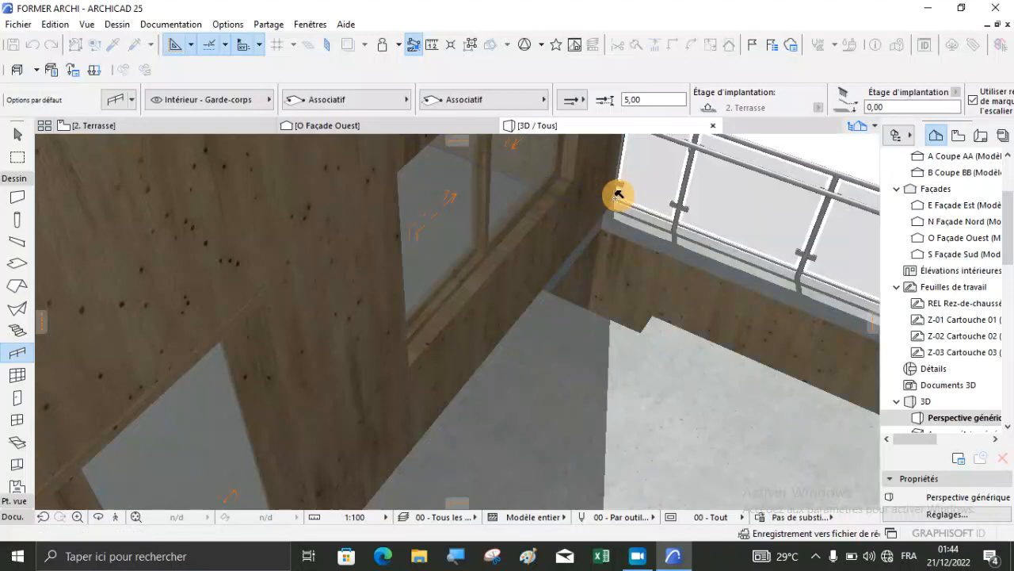
pyautogui.scroll(-3, 616, 196)
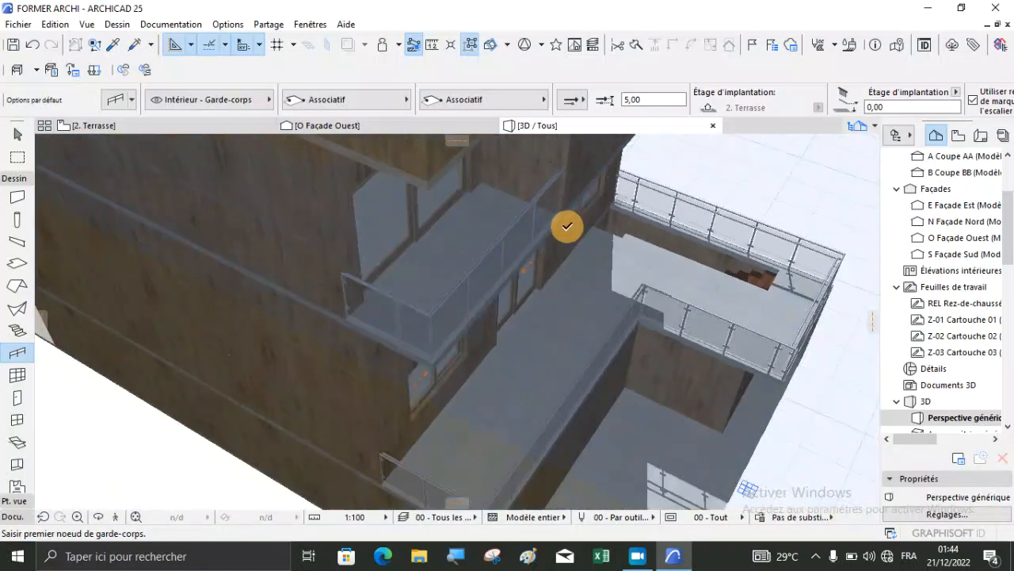
pyautogui.scroll(-2, 568, 226)
pyautogui.press('Escape')
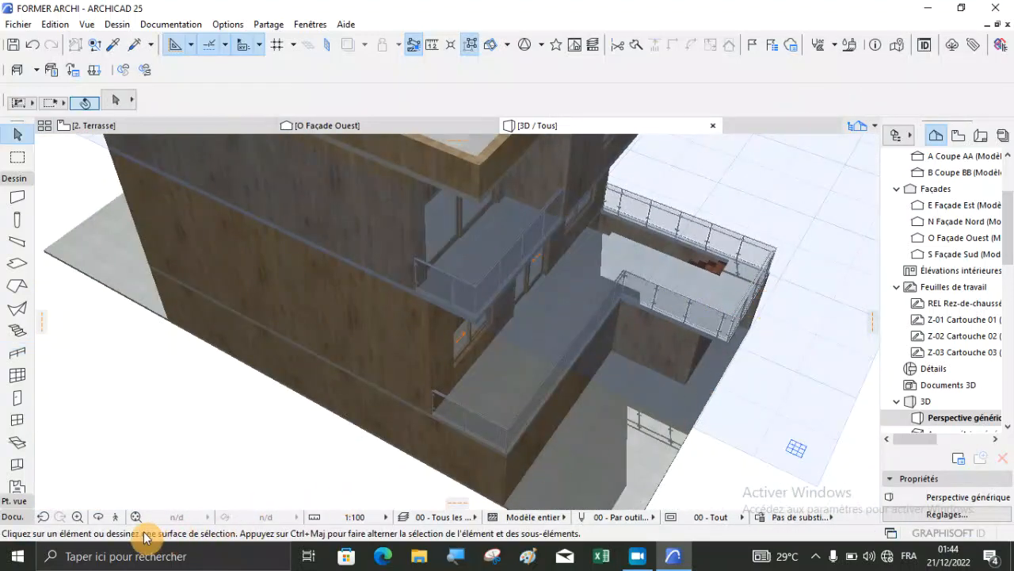
# Step: Examine the lower terrace railing and the open basement wall beneath the projecting slab from several angles in 3D
pyautogui.keyDown('shift'); pyautogui.moveTo(567, 490); pyautogui.dragTo(587, 462, button='middle'); pyautogui.keyUp('shift')
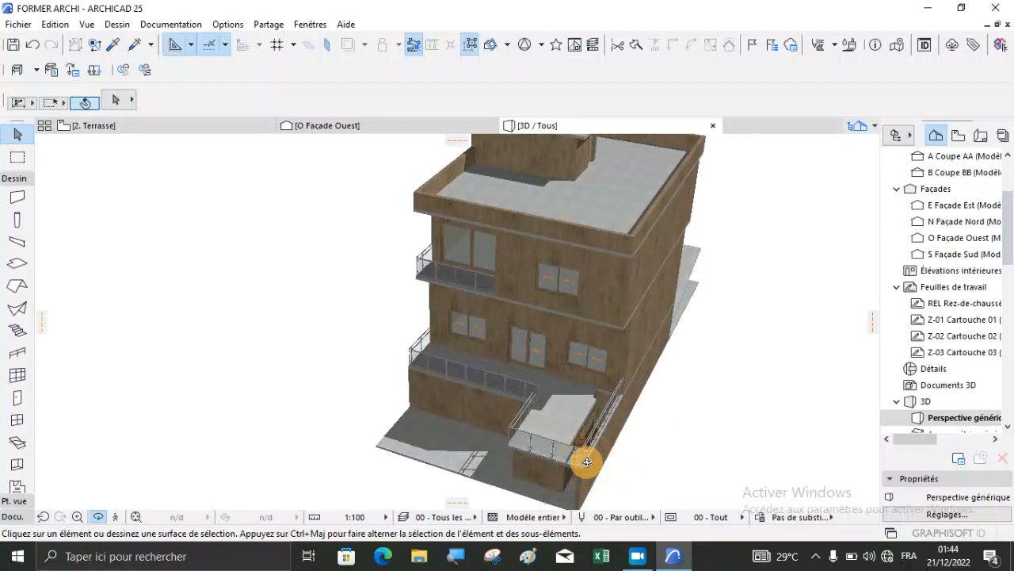
pyautogui.scroll(5, 567, 489)
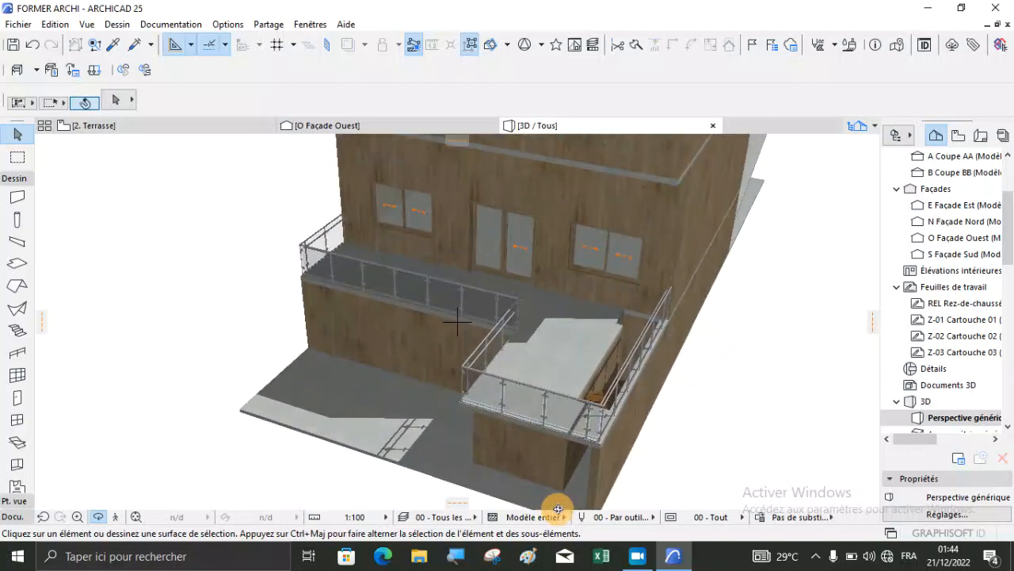
pyautogui.scroll(3, 559, 508)
pyautogui.scroll(6, 575, 468)
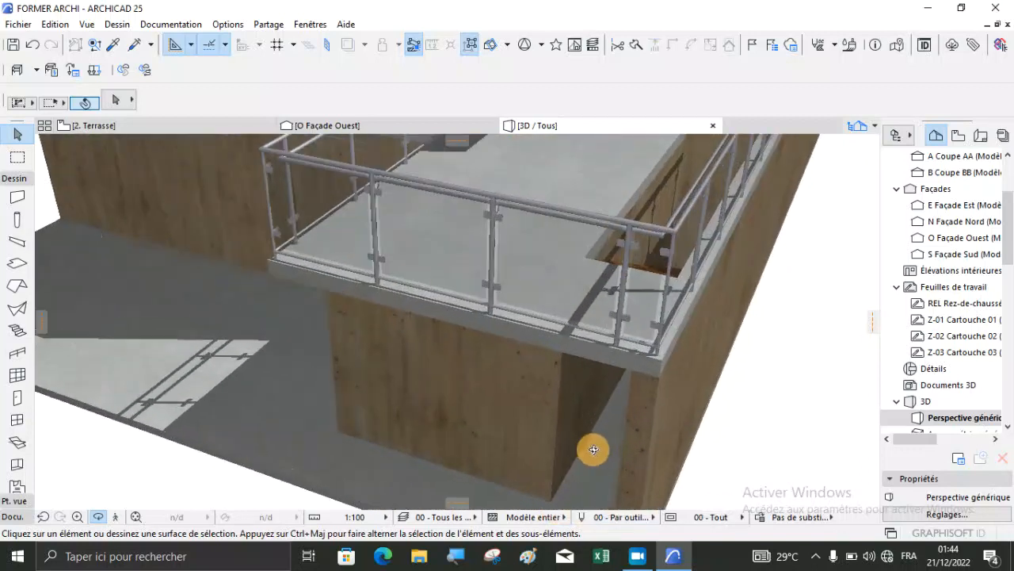
pyautogui.moveTo(671, 327); pyautogui.dragTo(659, 378)
pyautogui.moveTo(663, 305)
pyautogui.mouseDown()
pyautogui.moveTo(671, 419)
pyautogui.moveTo(647, 414)
pyautogui.moveTo(648, 385)
pyautogui.moveTo(615, 364)
pyautogui.moveTo(670, 322)
pyautogui.moveTo(695, 274)
pyautogui.moveTo(665, 324)
pyautogui.mouseUp()
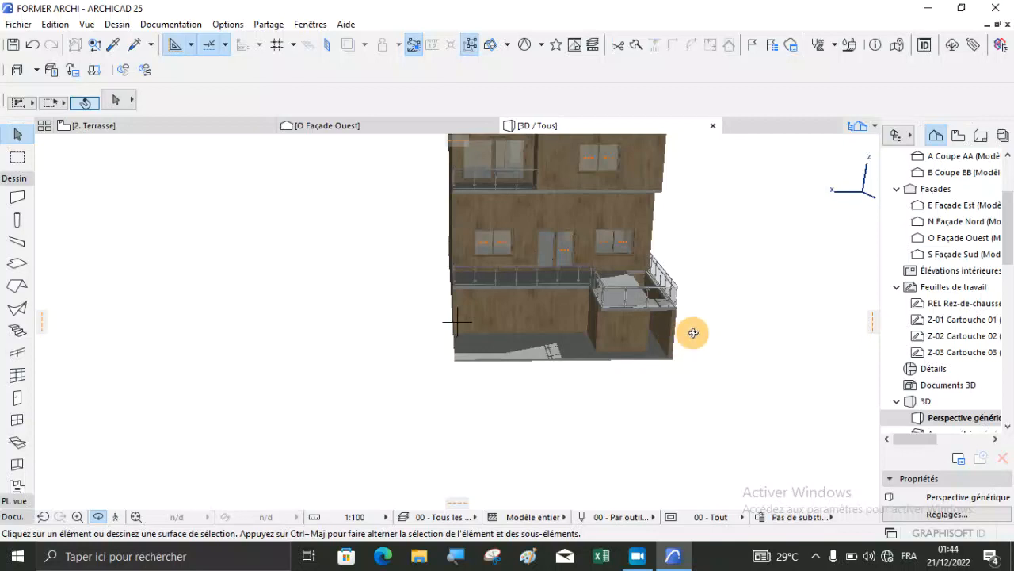
pyautogui.moveTo(694, 333); pyautogui.dragTo(597, 318)
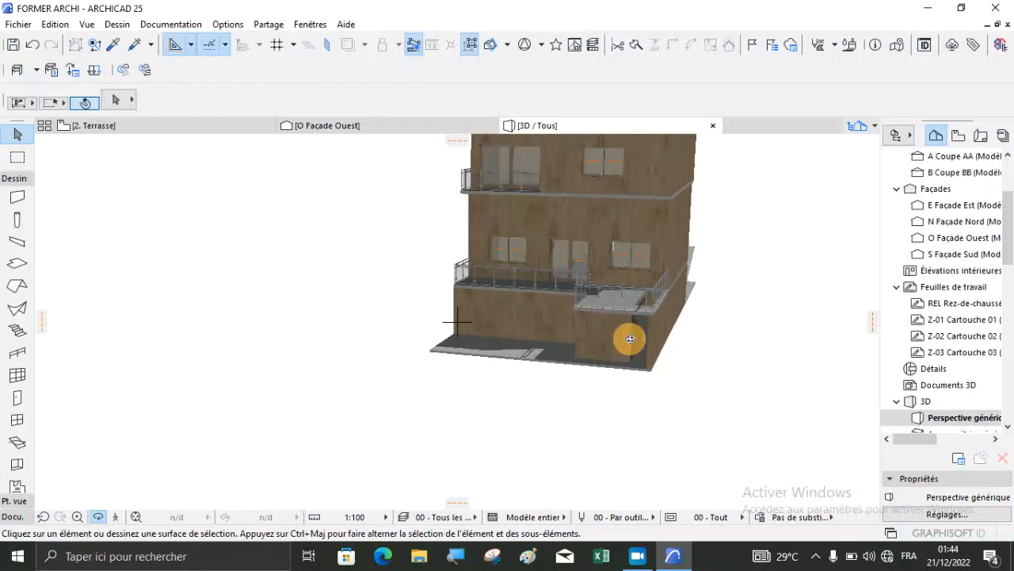
pyautogui.scroll(5, 630, 339)
pyautogui.scroll(4, 957, 195)
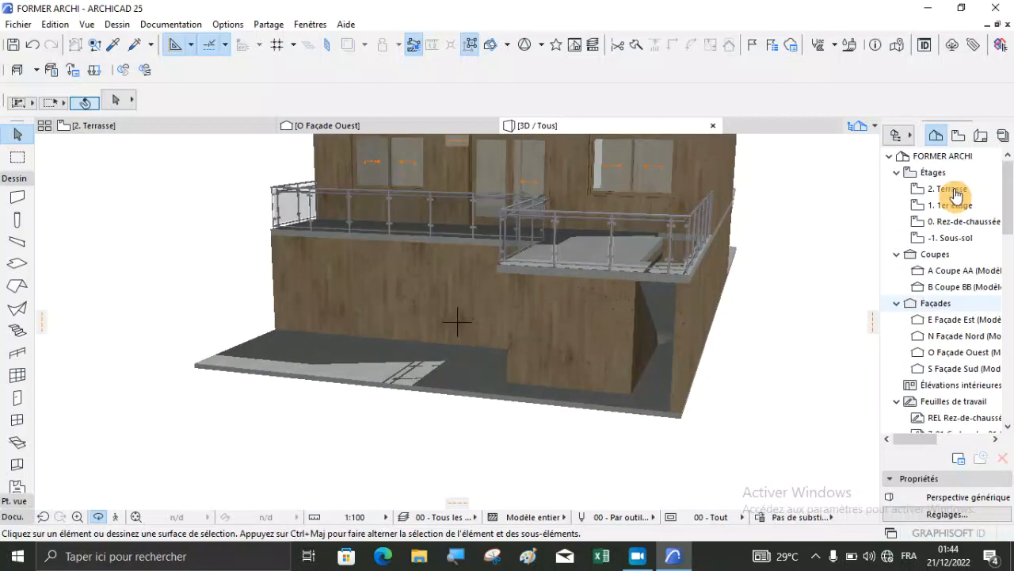
# Step: On the Sous-sol floor plan, extend the small room's outer wall past the end of the stair to the side boundary wall's outer face
pyautogui.click(958, 239)
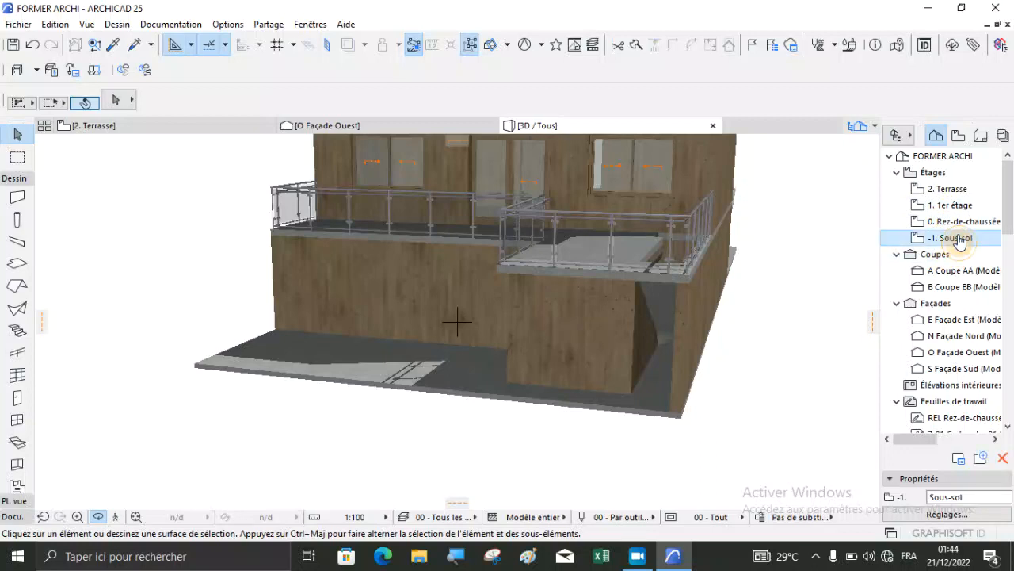
pyautogui.doubleClick(957, 238)
pyautogui.scroll(-3, 641, 383)
pyautogui.scroll(-3, 637, 382)
pyautogui.scroll(12, 561, 216)
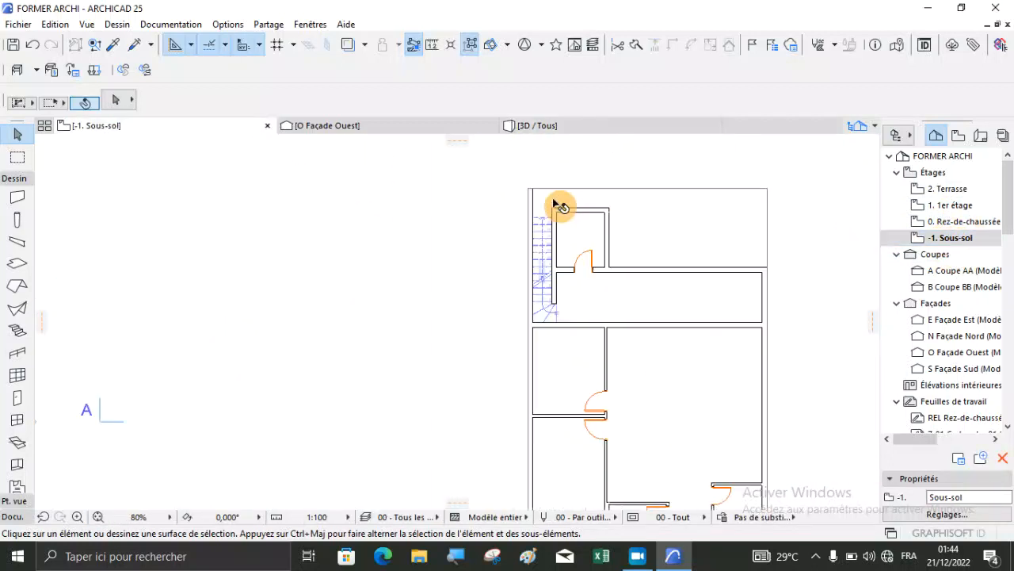
pyautogui.click(601, 265)
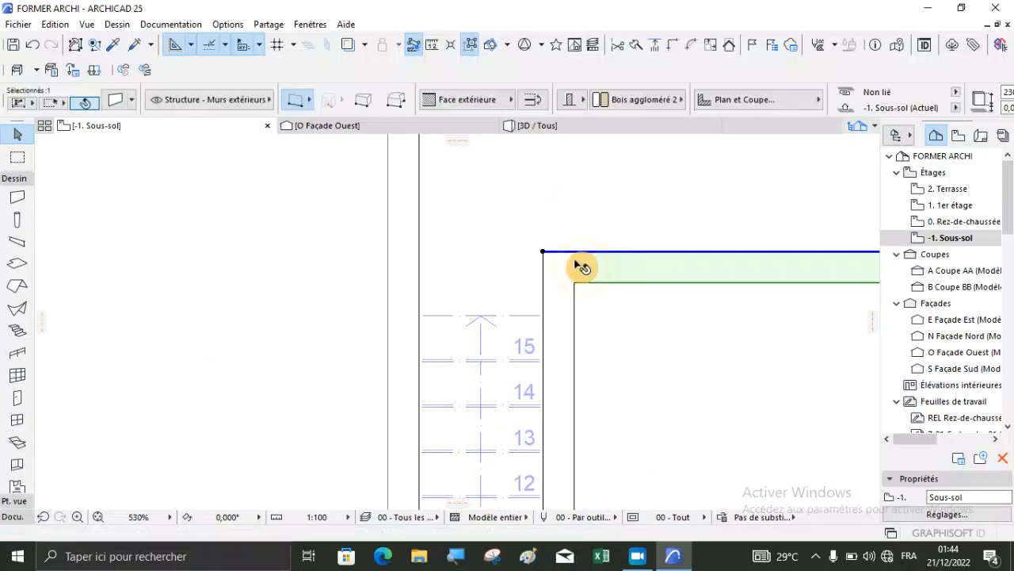
pyautogui.click(543, 253)
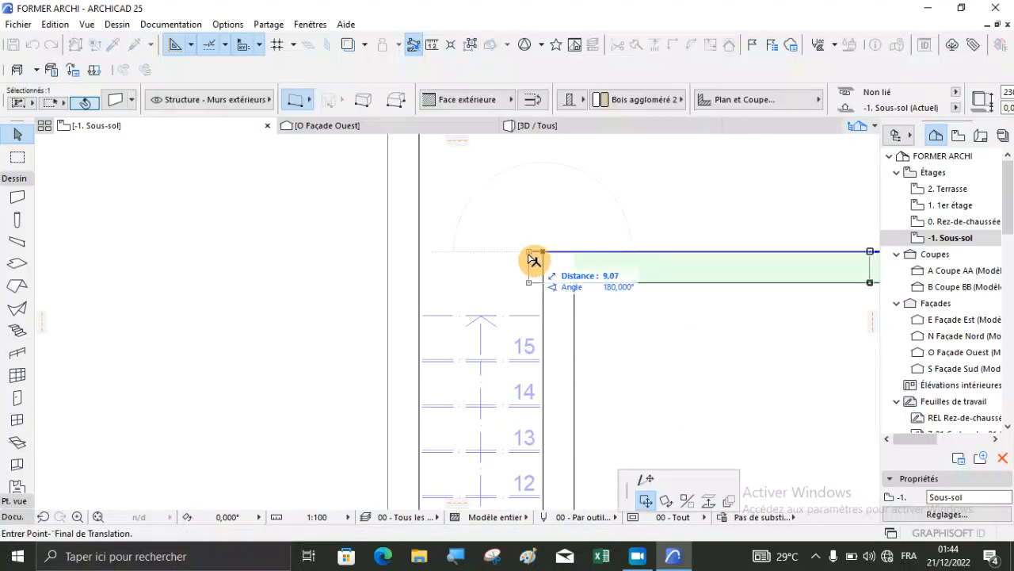
pyautogui.click(388, 252)
pyautogui.click(278, 261)
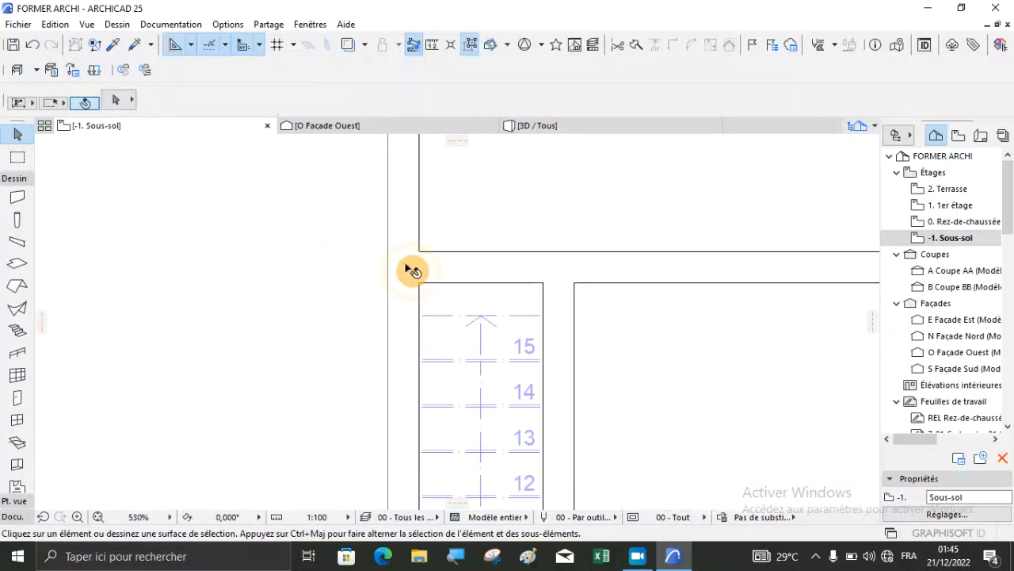
pyautogui.scroll(-5, 408, 270)
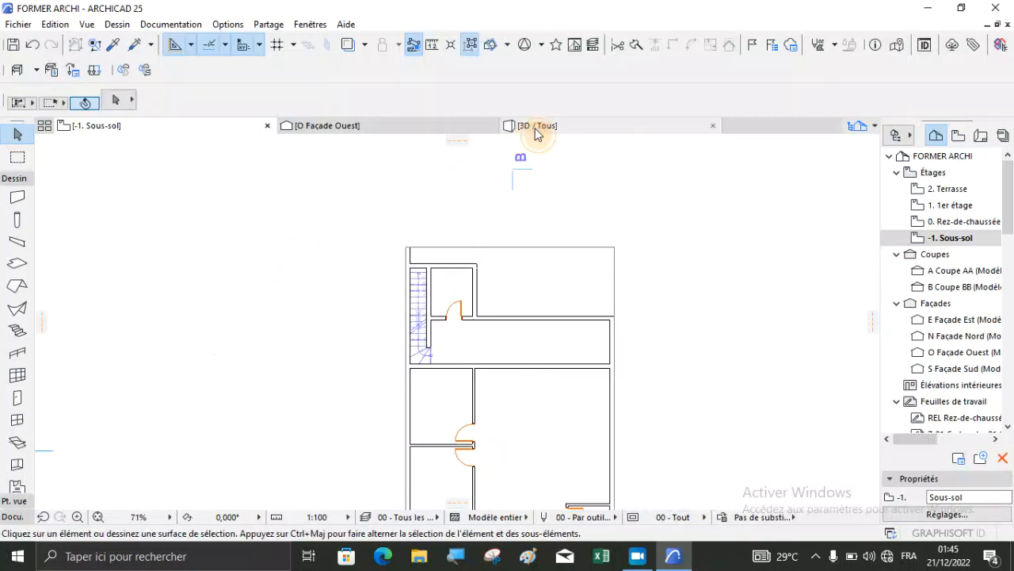
# Step: Examine the closed basement wall in 3D, and inspect the opposite side of the house with its balcony, garage door and ramp
pyautogui.click(536, 127)
pyautogui.moveTo(622, 340); pyautogui.dragTo(658, 309)
pyautogui.scroll(-2, 648, 341)
pyautogui.scroll(-3, 515, 360)
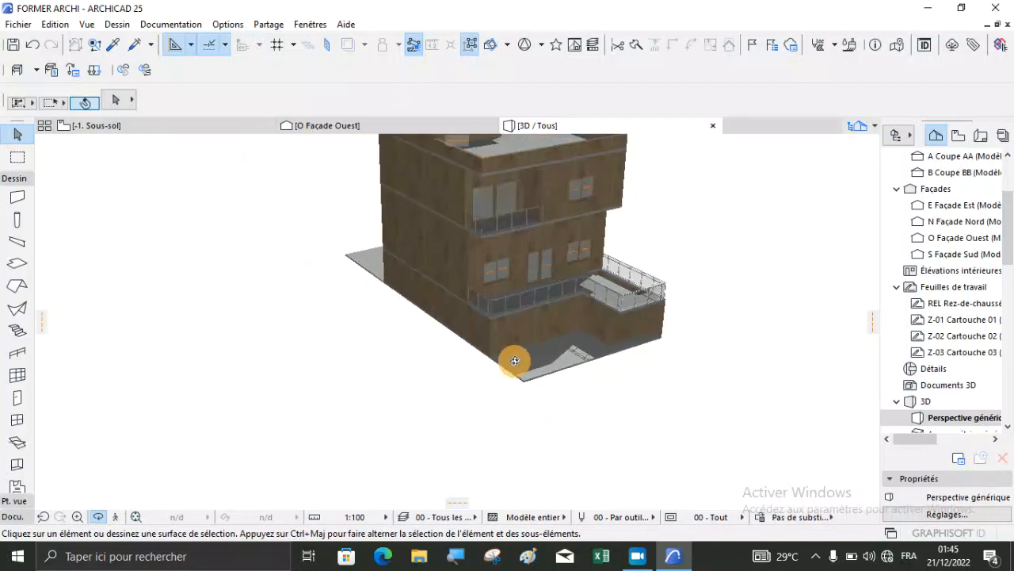
pyautogui.moveTo(401, 237); pyautogui.dragTo(571, 373)
pyautogui.scroll(4, 389, 351)
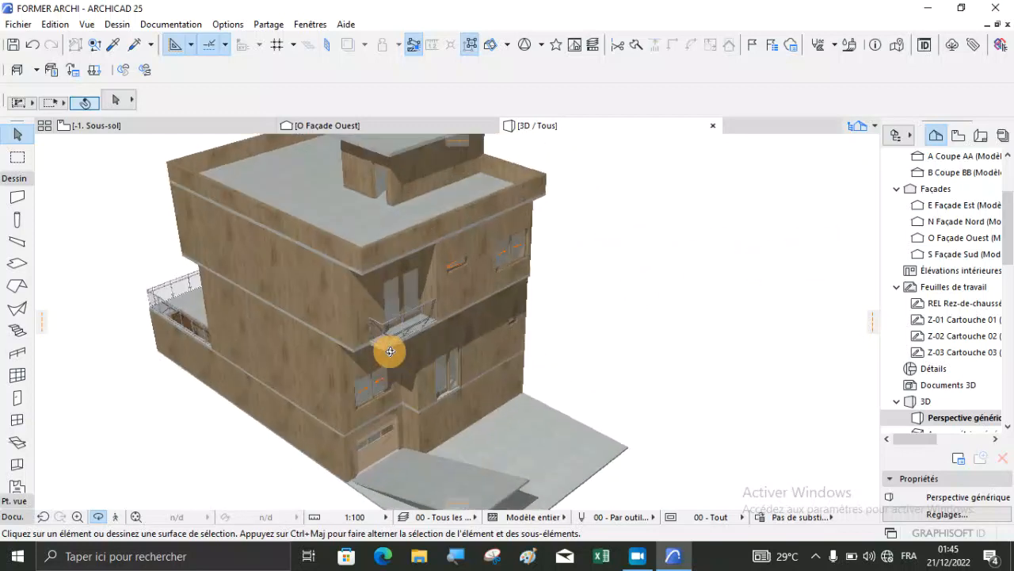
pyautogui.scroll(5, 406, 362)
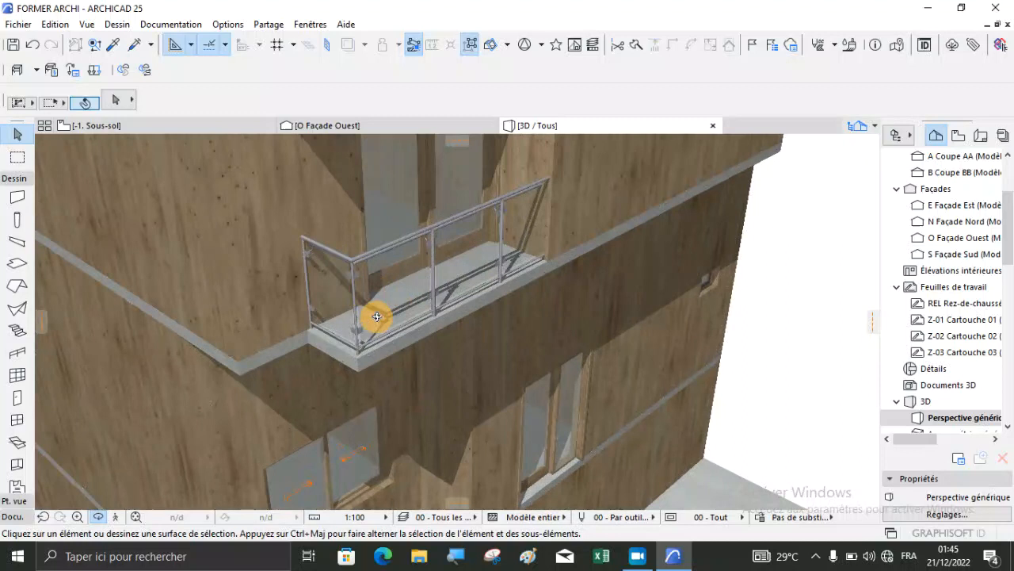
pyautogui.scroll(-5, 382, 291)
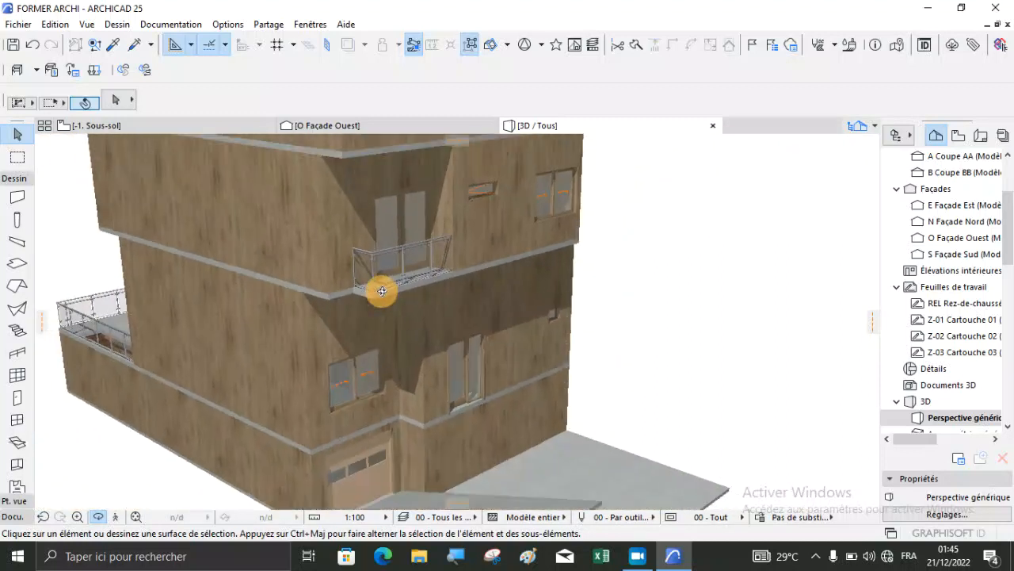
pyautogui.moveTo(433, 369); pyautogui.dragTo(413, 388)
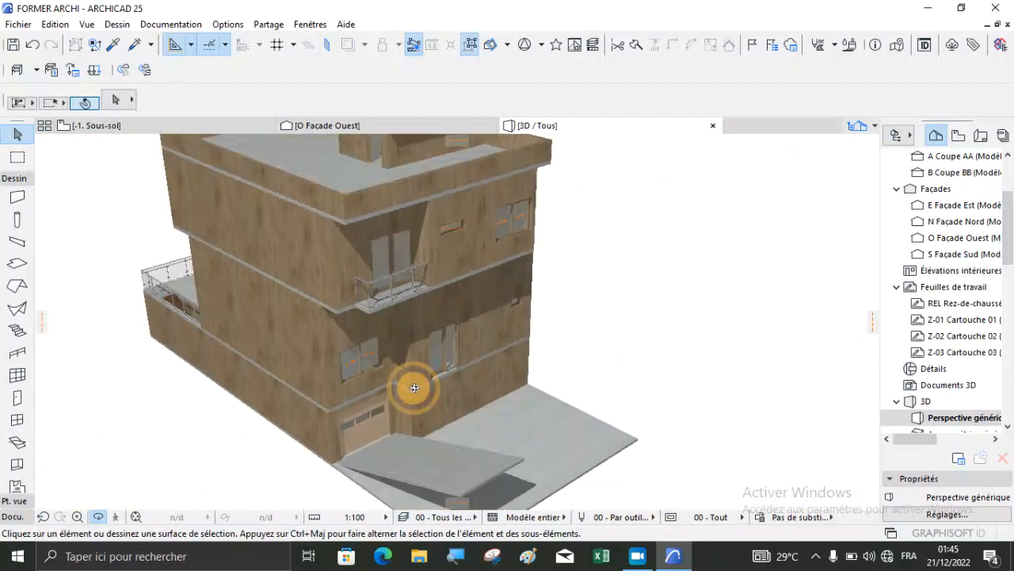
# Step: Check the Sous-sol floor plan, and open the Rez-de-chaussée floor plan
pyautogui.click(127, 132)
pyautogui.scroll(-3, 467, 275)
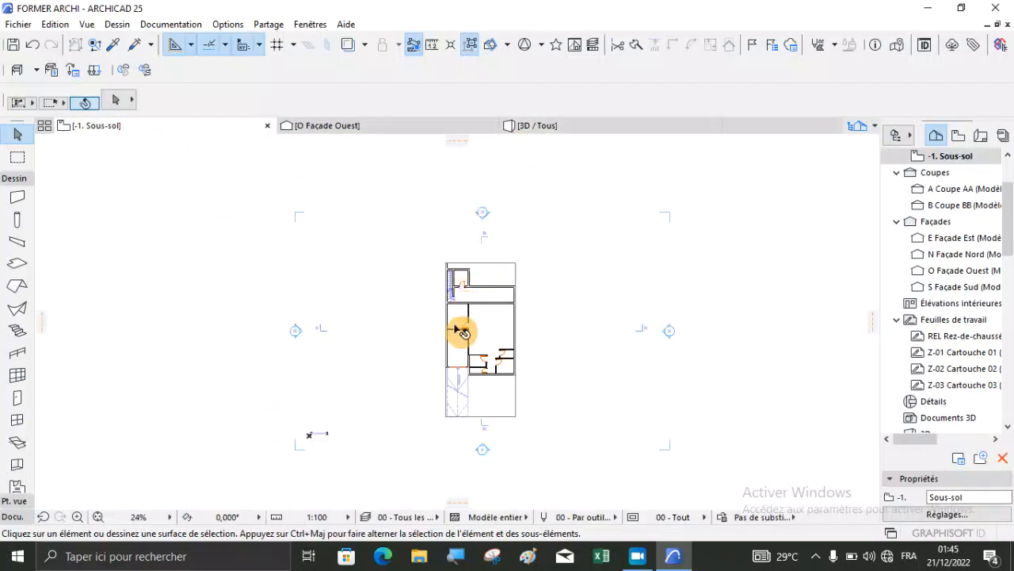
pyautogui.scroll(3, 462, 332)
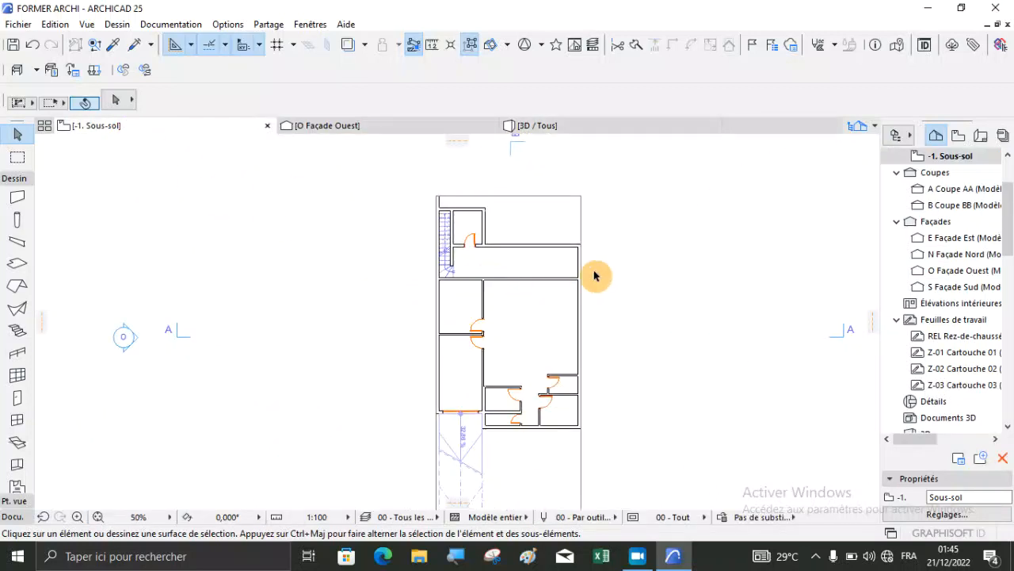
pyautogui.scroll(3, 967, 198)
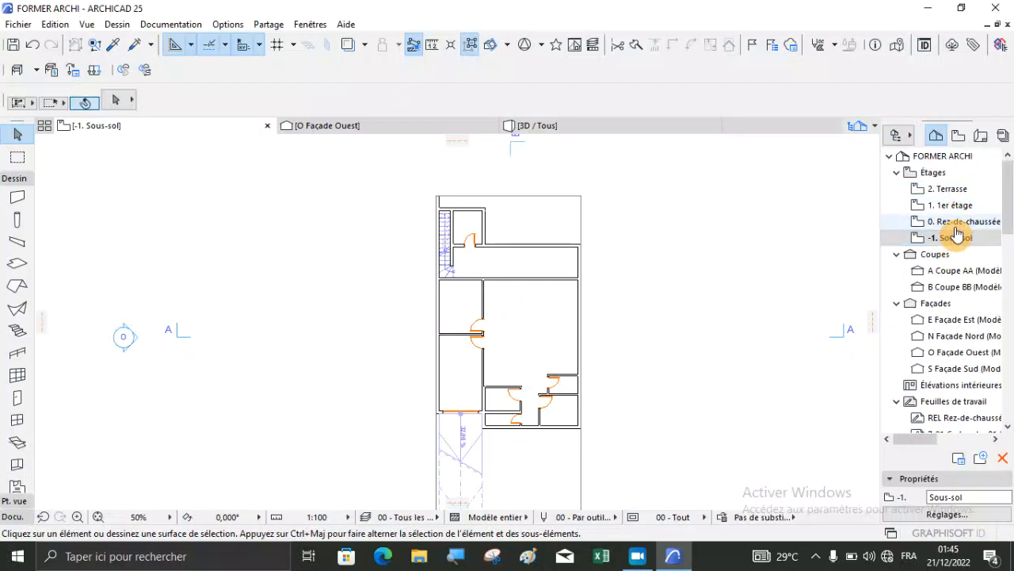
pyautogui.doubleClick(959, 223)
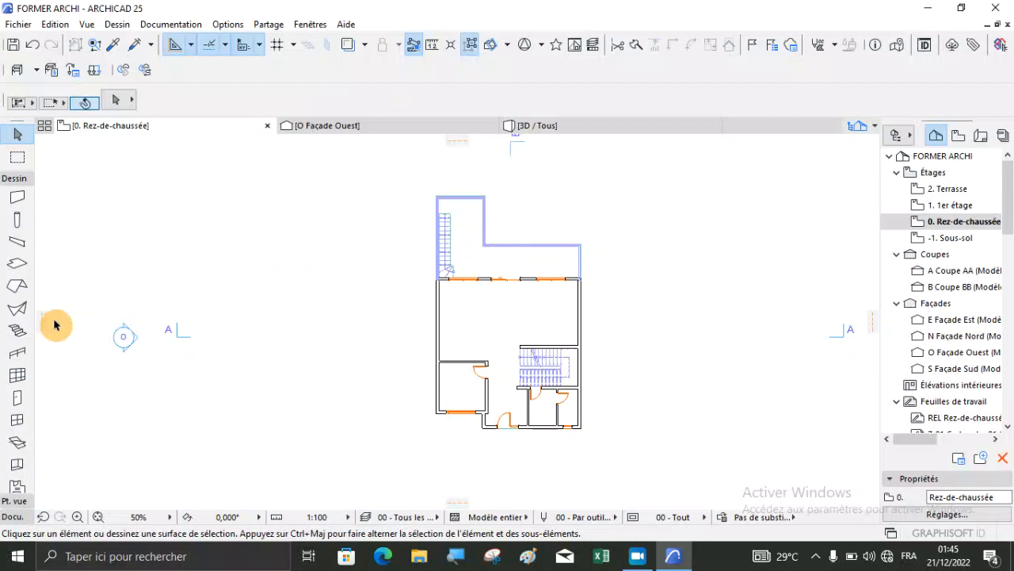
# Step: Set the Mesh tool defaults to a height of 500 and the building material Sable, with the top surface override off
pyautogui.scroll(-3, 16, 473)
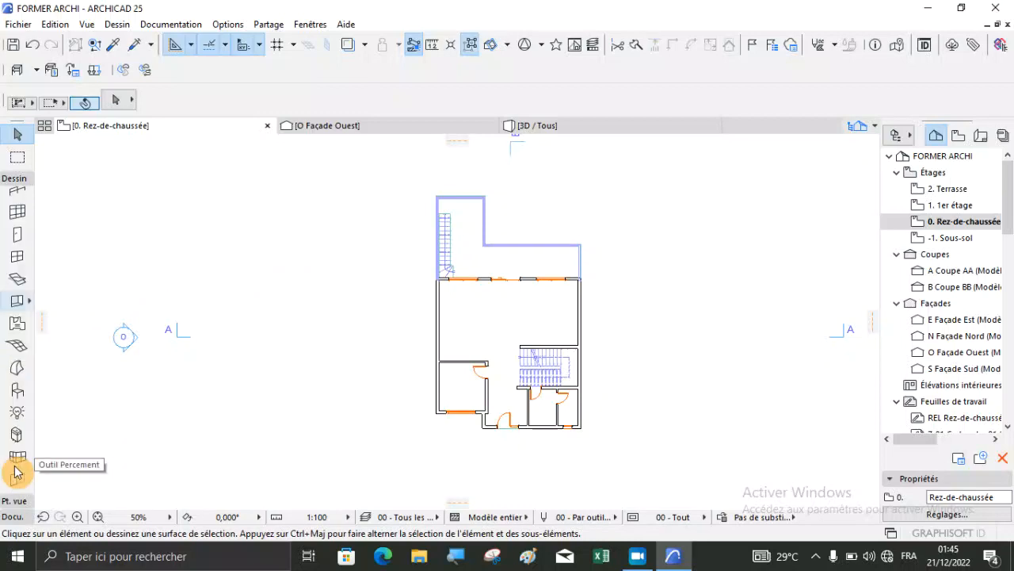
pyautogui.click(16, 351)
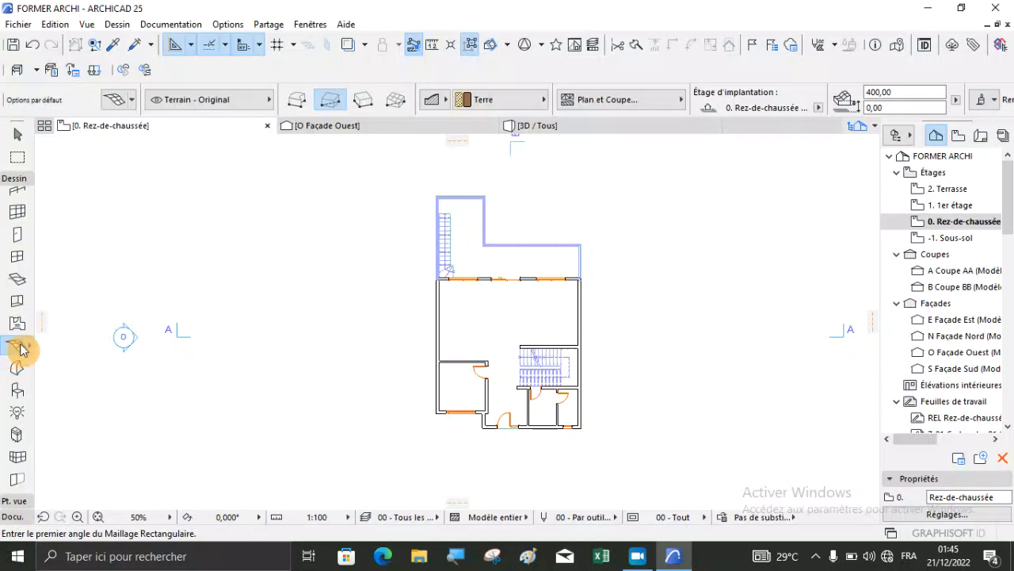
pyautogui.click(118, 109)
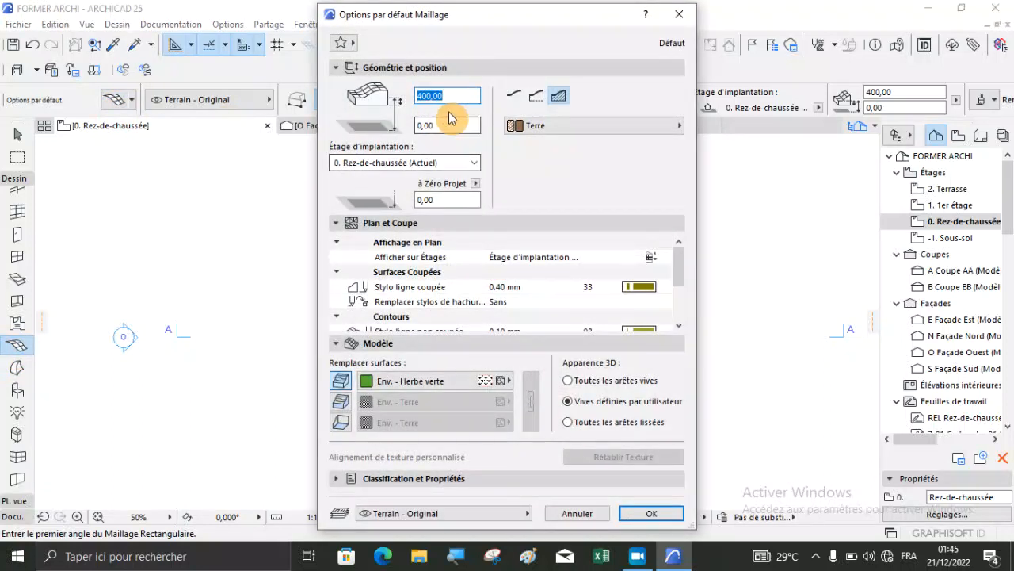
pyautogui.click(443, 96)
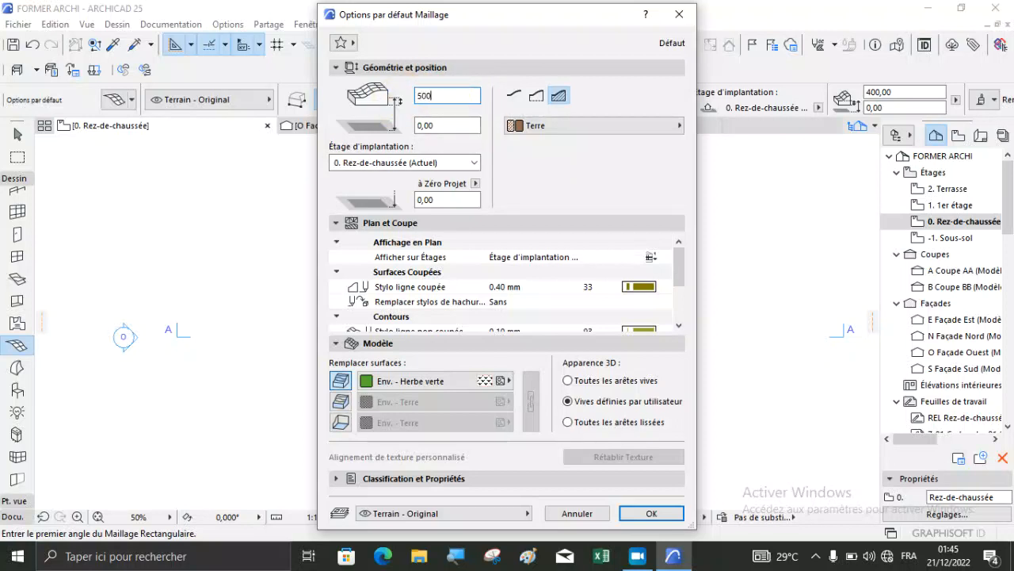
pyautogui.write('500')
pyautogui.click(530, 133)
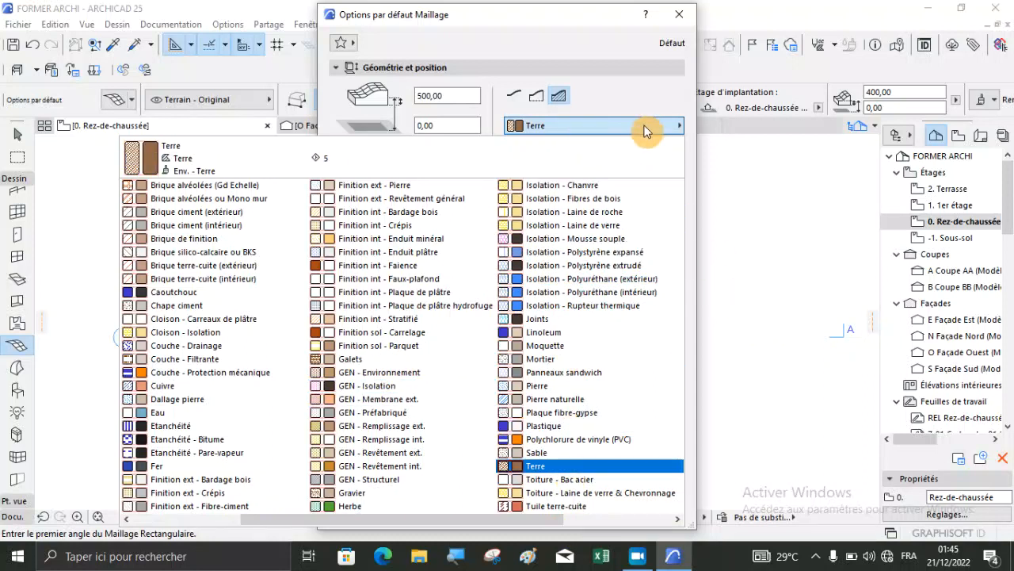
pyautogui.click(539, 452)
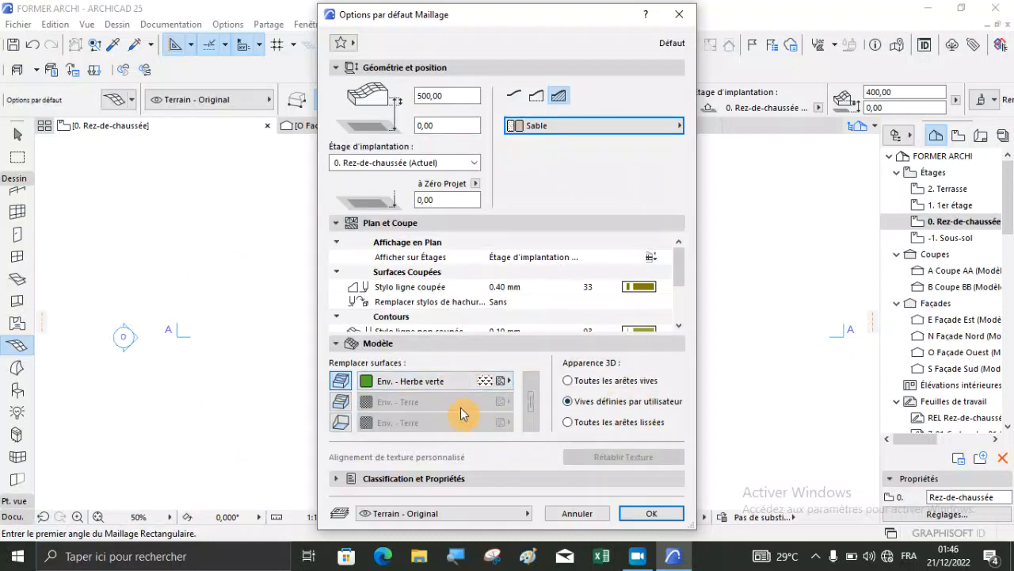
pyautogui.click(341, 380)
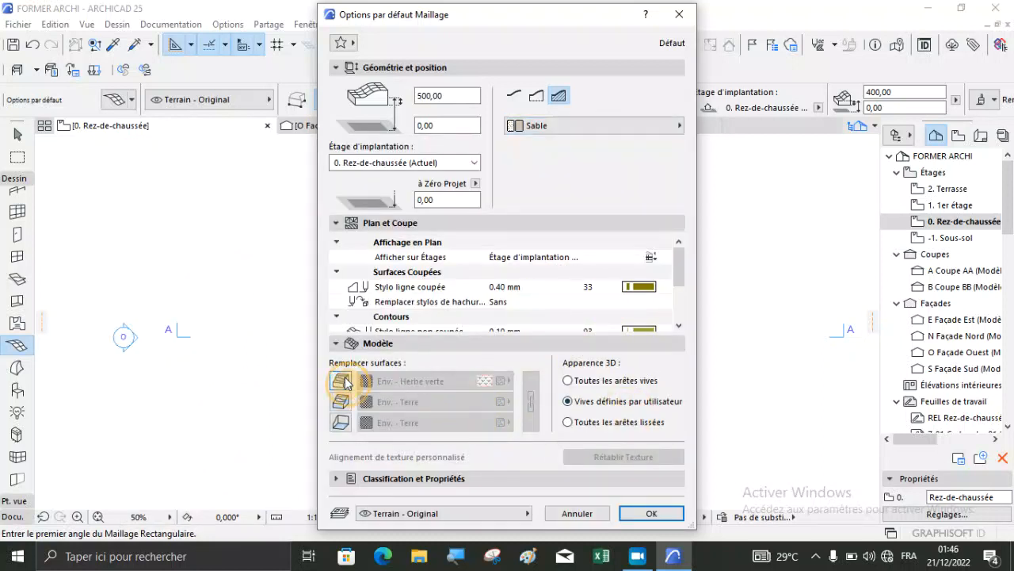
pyautogui.click(671, 514)
# Step: Draw a rectangular terrain mesh around the whole house on the Rez-de-chaussée plan, with wide margins on both sides
pyautogui.scroll(-3, 491, 277)
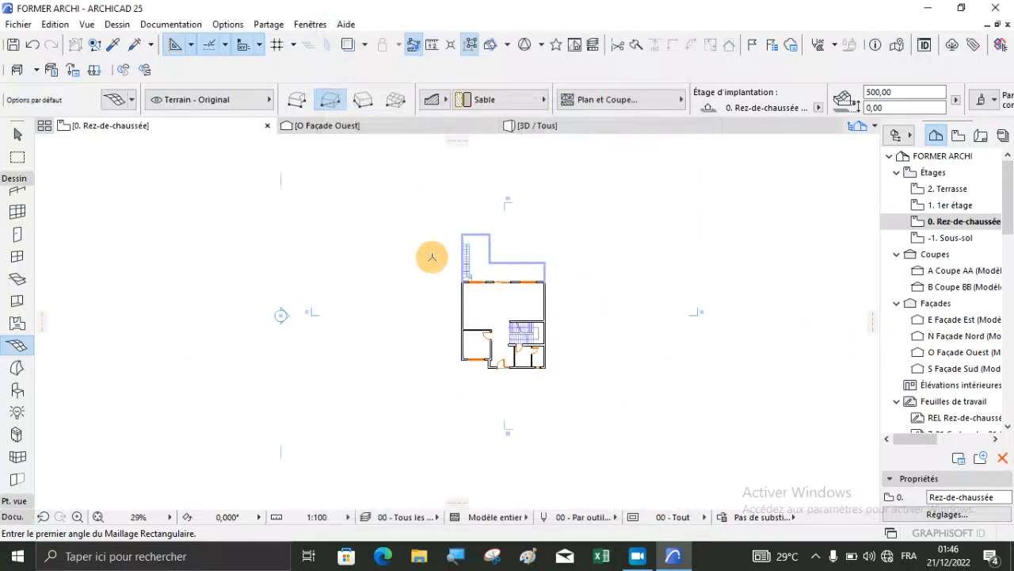
pyautogui.click(339, 223)
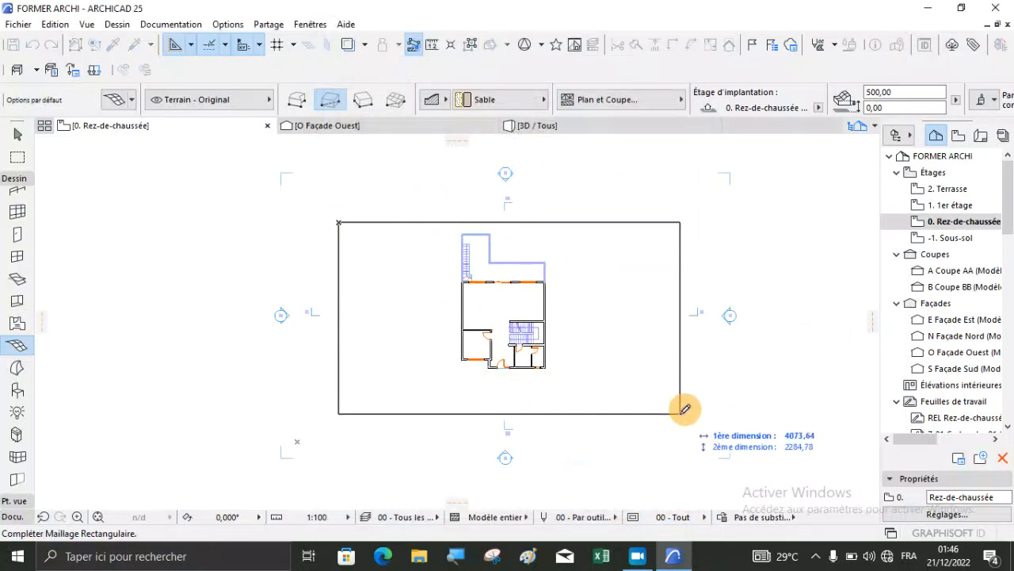
pyautogui.click(686, 397)
# Step: Examine in 3D how the terrain mesh meets the entrance façade, the buried garage and the ramp
pyautogui.click(552, 128)
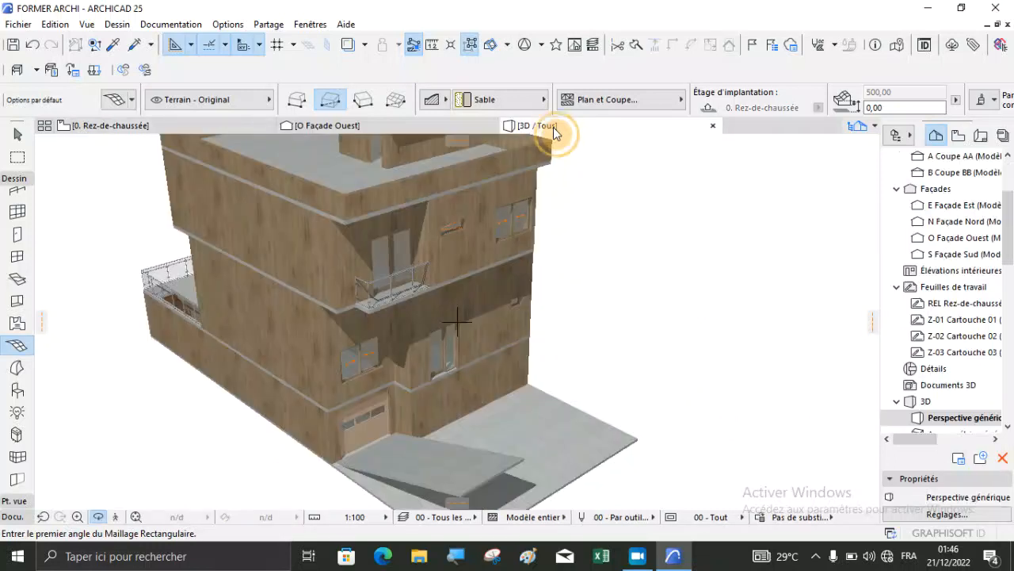
pyautogui.scroll(-6, 605, 249)
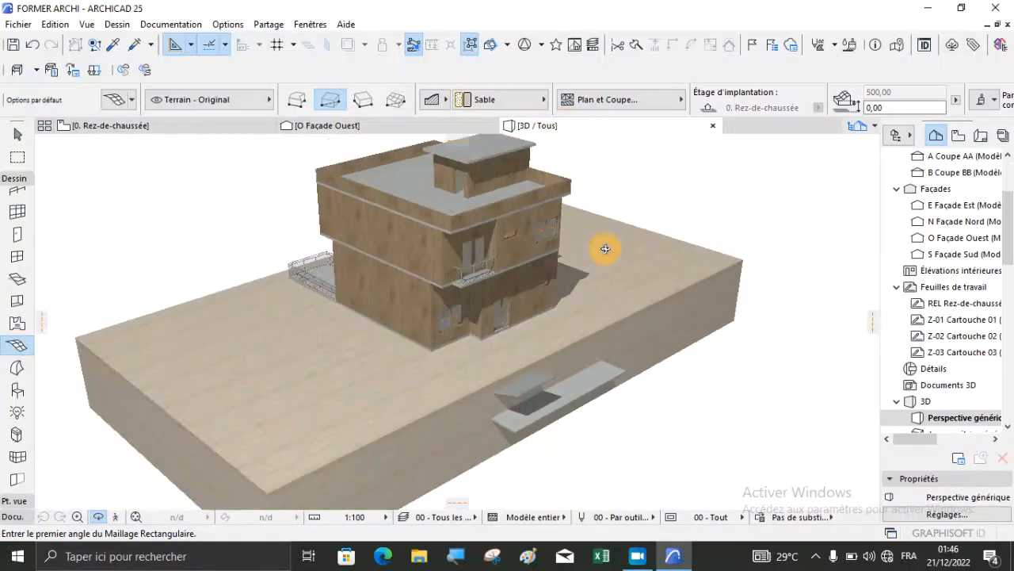
pyautogui.moveTo(579, 324); pyautogui.dragTo(525, 335)
pyautogui.scroll(3, 525, 336)
pyautogui.scroll(8, 517, 302)
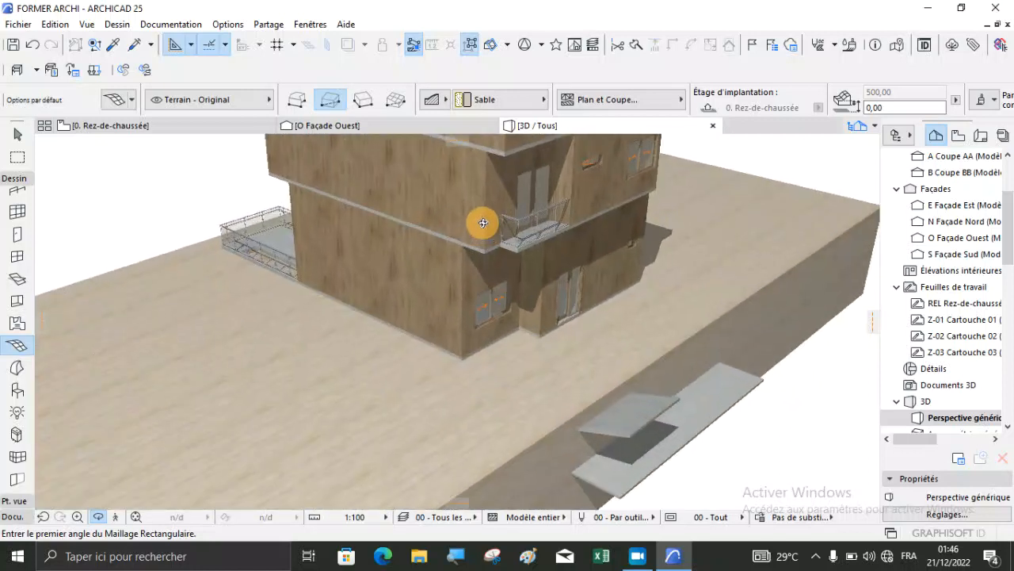
pyautogui.moveTo(429, 359); pyautogui.dragTo(400, 331)
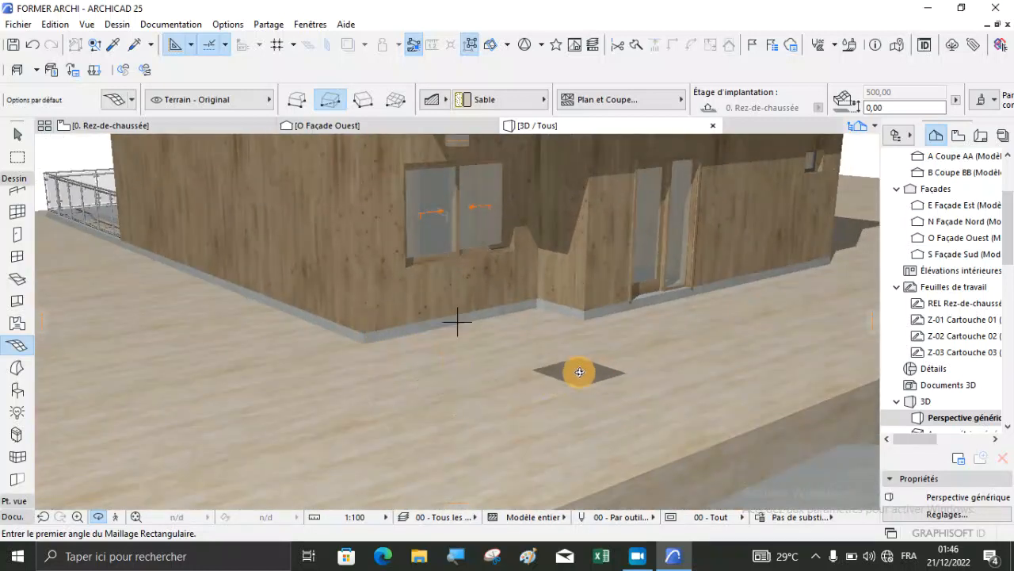
pyautogui.scroll(-5, 463, 270)
pyautogui.moveTo(618, 412); pyautogui.dragTo(647, 427)
pyautogui.moveTo(619, 347); pyautogui.dragTo(442, 302)
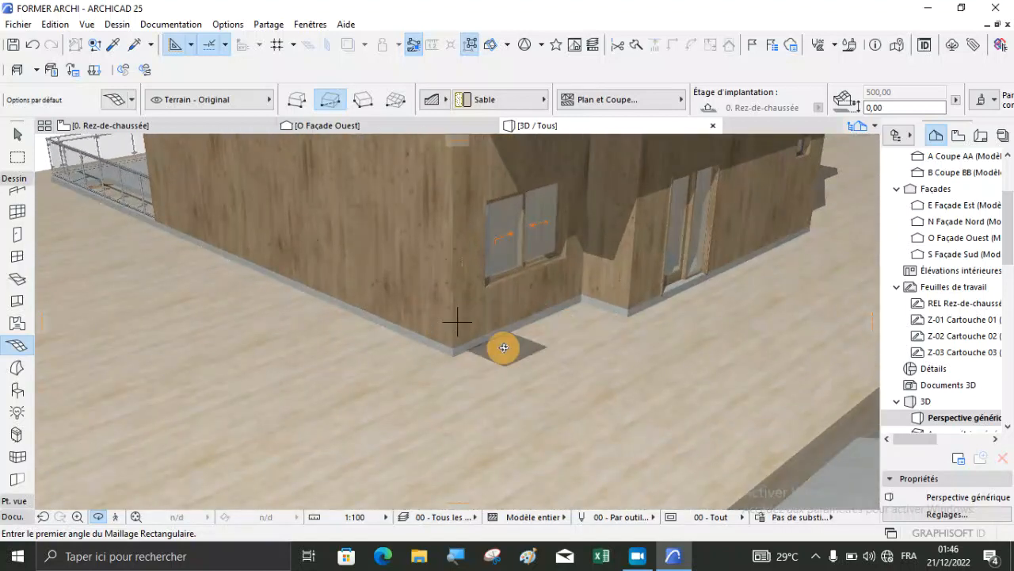
# Step: Orbit to the terrace side of the house and examine the terrain around the railing, stair opening and mesh edge
pyautogui.moveTo(549, 351); pyautogui.dragTo(299, 401)
pyautogui.scroll(5, 346, 330)
pyautogui.moveTo(346, 331); pyautogui.dragTo(440, 306)
pyautogui.scroll(-3, 433, 304)
pyautogui.moveTo(828, 398); pyautogui.dragTo(574, 292)
pyautogui.moveTo(744, 387); pyautogui.dragTo(702, 407)
pyautogui.scroll(-4, 481, 285)
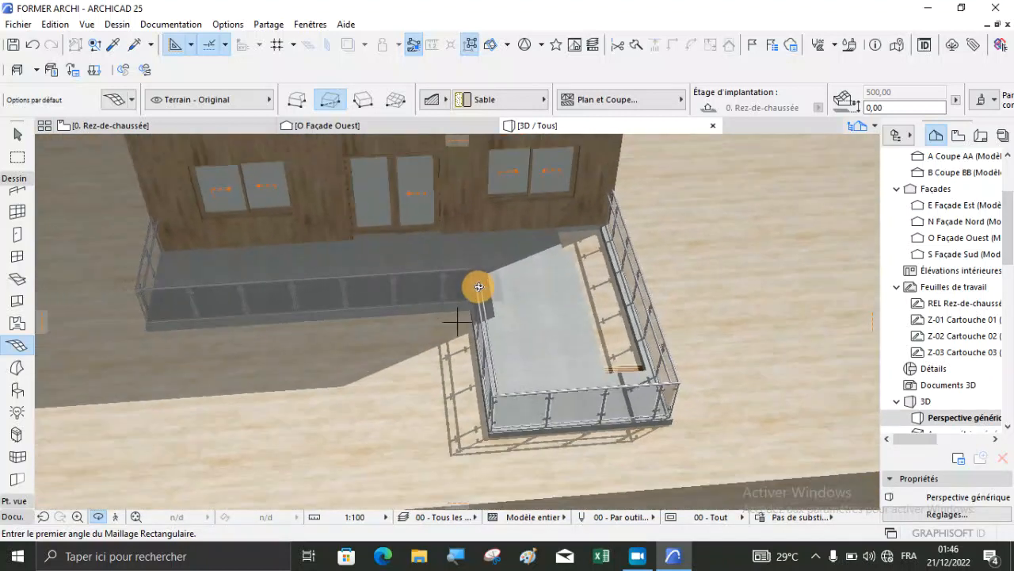
pyautogui.scroll(-3, 479, 286)
pyautogui.moveTo(512, 367); pyautogui.dragTo(333, 319)
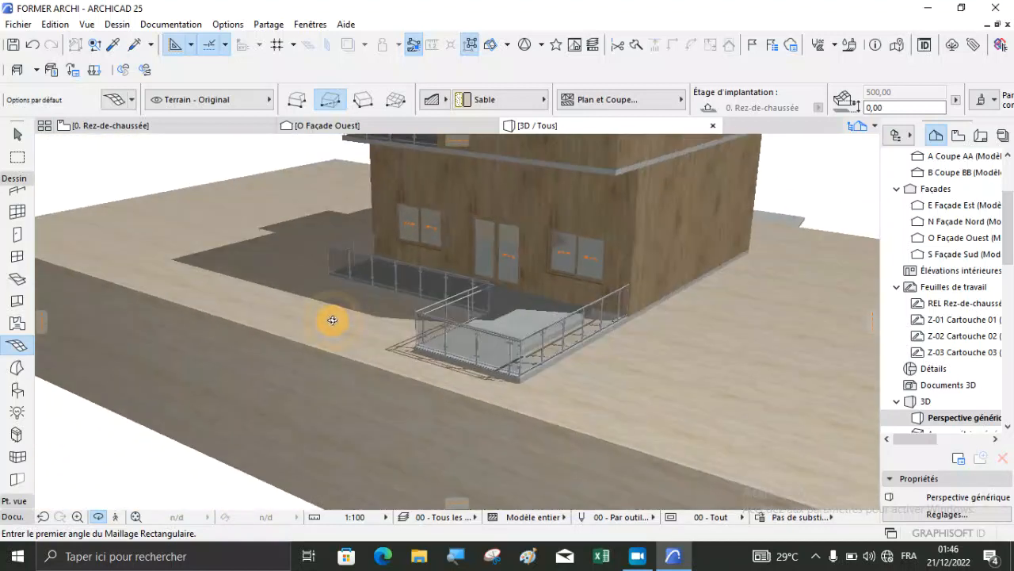
pyautogui.scroll(-4, 324, 319)
# Step: On the Rez-de-chaussée plan, offset all edges of the terrain mesh outward by about 912, and deselect it
pyautogui.click(110, 125)
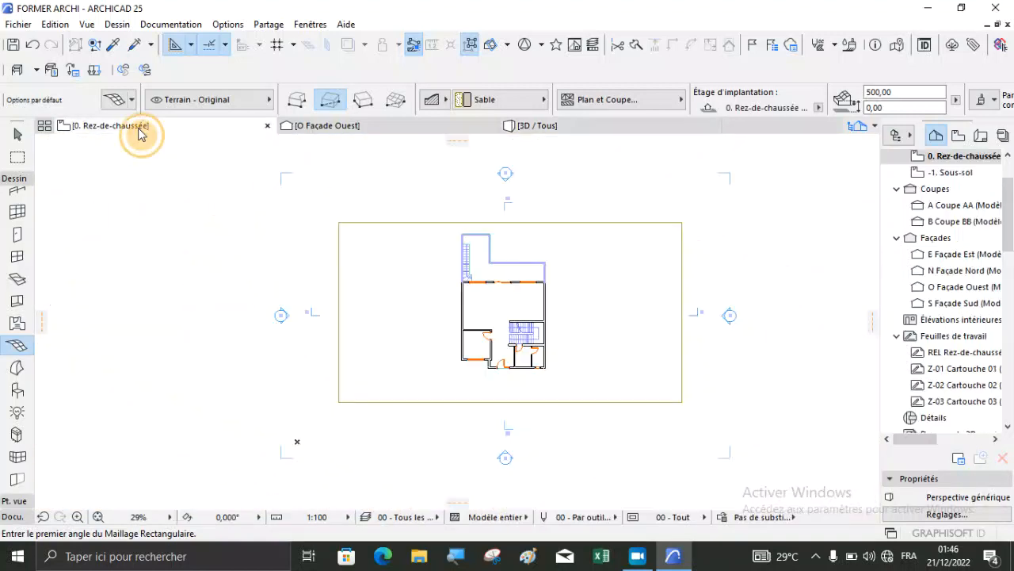
pyautogui.press('Escape')
pyautogui.click(391, 308)
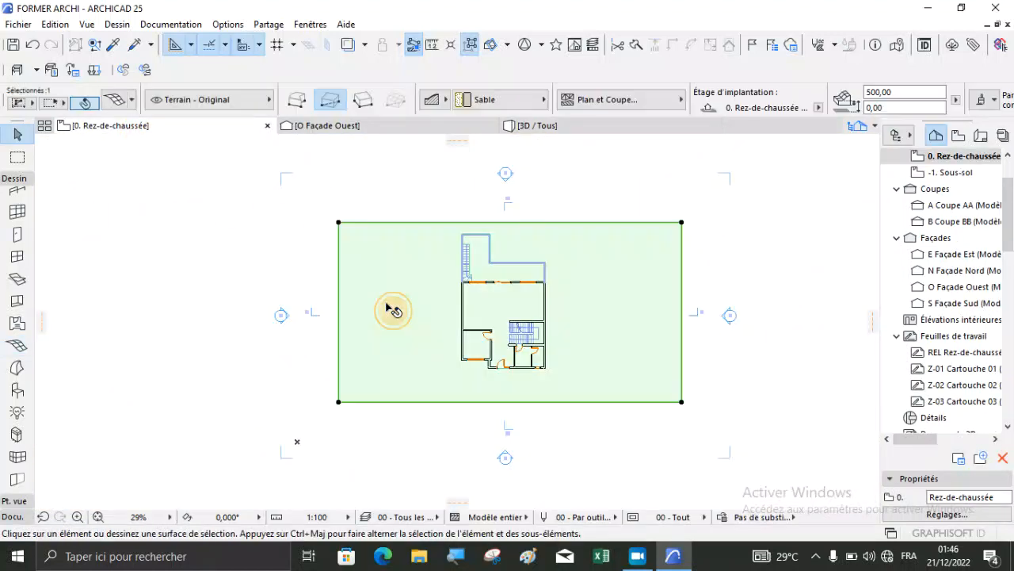
pyautogui.click(454, 404)
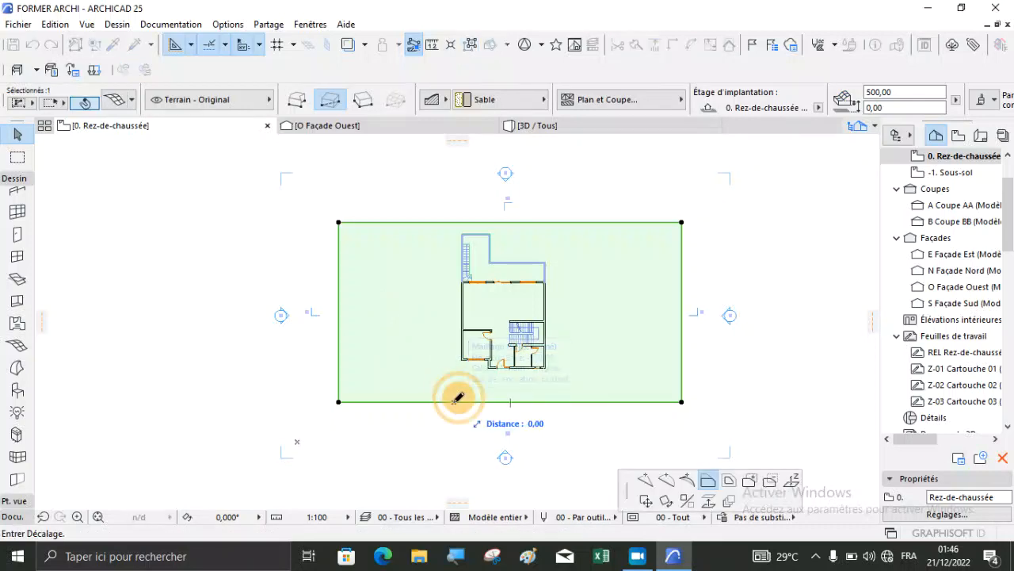
pyautogui.click(729, 482)
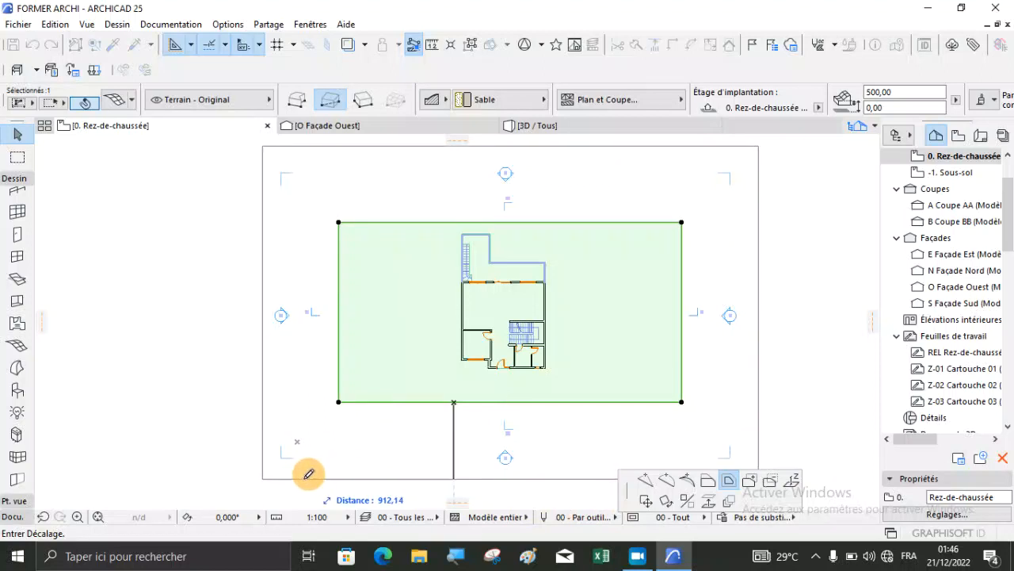
pyautogui.click(281, 474)
pyautogui.press('Escape')
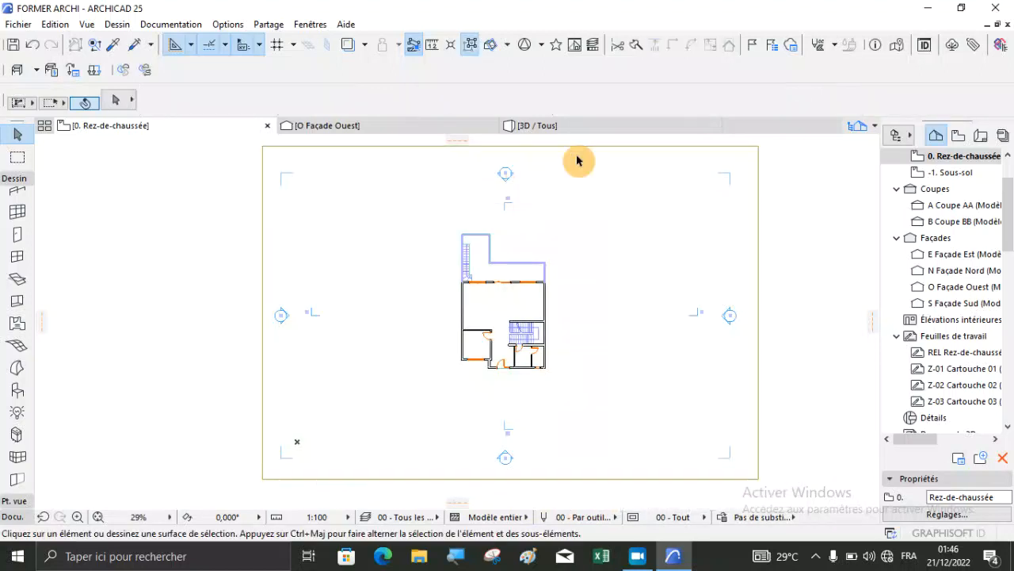
# Step: Examine the enlarged terrain mesh in 3D from the shaded balcony and terrace side of the house
pyautogui.click(547, 125)
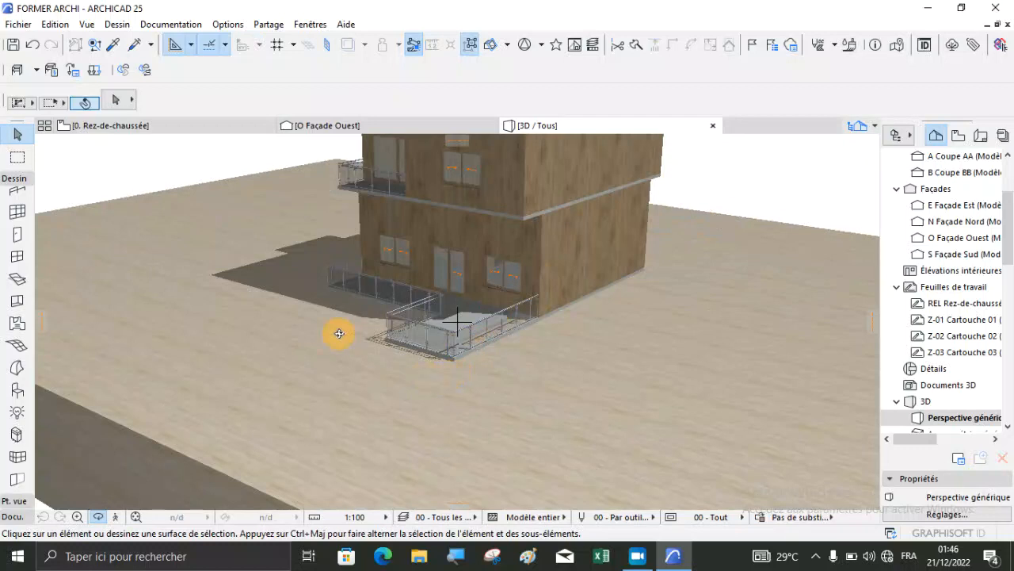
pyautogui.moveTo(339, 334); pyautogui.dragTo(433, 438)
pyautogui.scroll(-5, 432, 438)
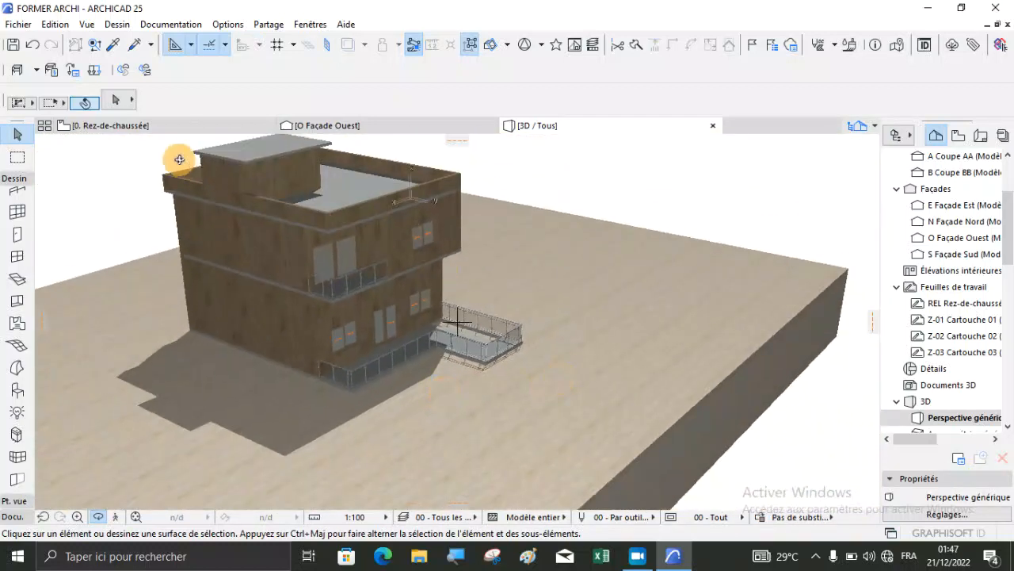
pyautogui.press('Escape')
pyautogui.scroll(5, 391, 327)
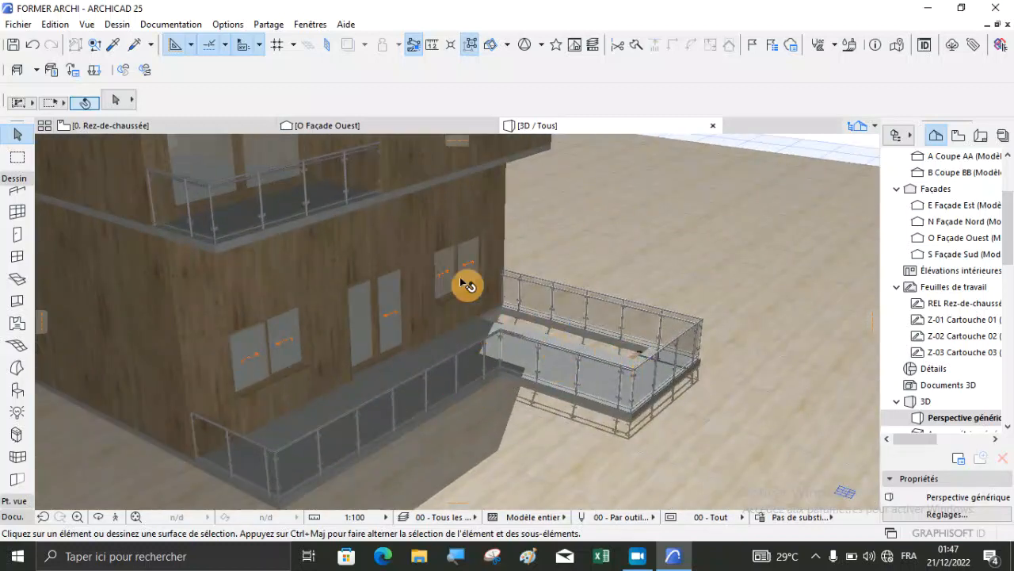
pyautogui.scroll(-5, 484, 293)
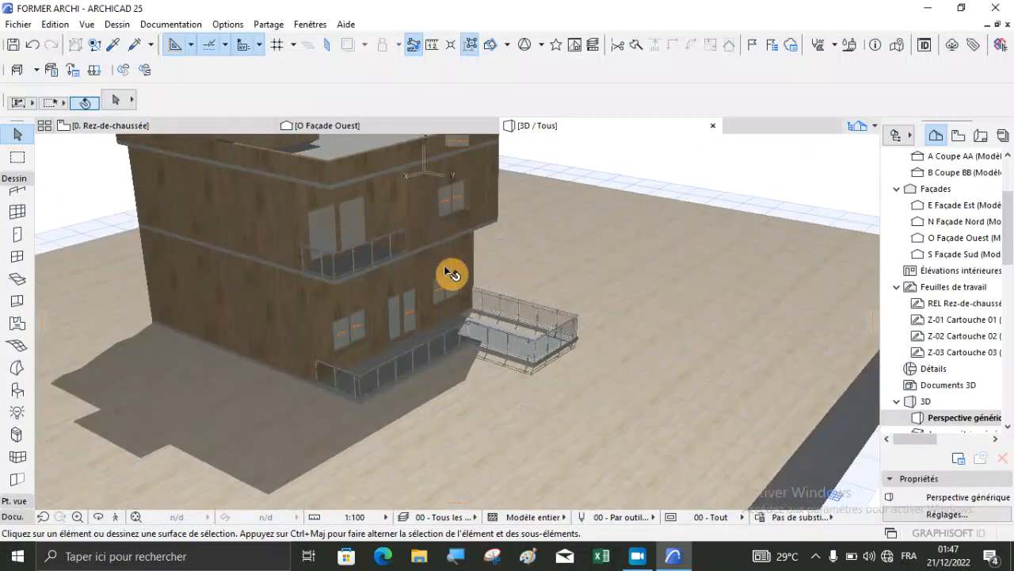
pyautogui.scroll(-3, 448, 273)
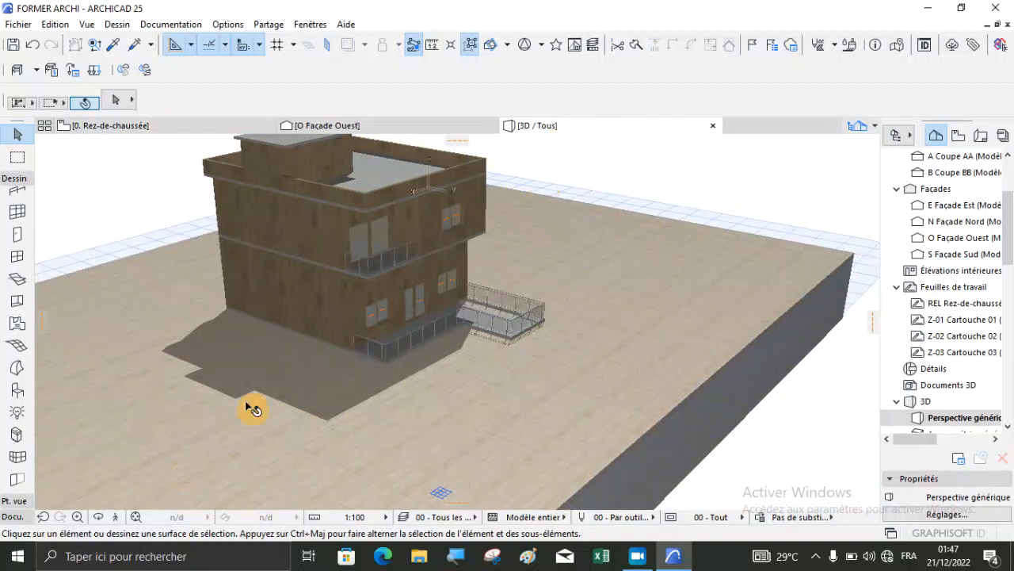
# Step: Orbit to the side wall by the projecting terrace and inspect the stair area and surrounding ground up close and from afar
pyautogui.click(98, 517)
pyautogui.moveTo(670, 320); pyautogui.dragTo(411, 342)
pyautogui.scroll(3, 411, 342)
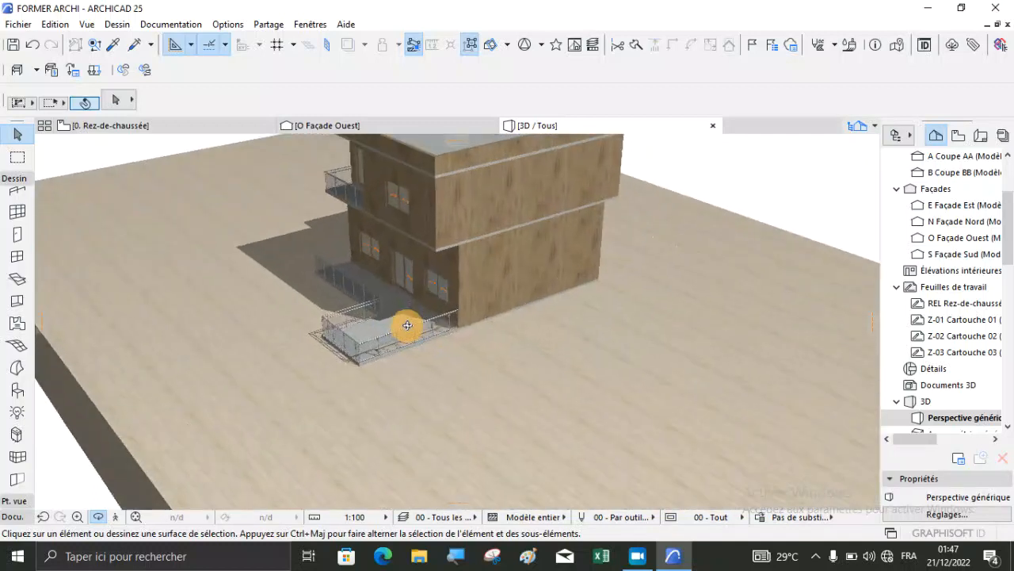
pyautogui.scroll(-4, 472, 431)
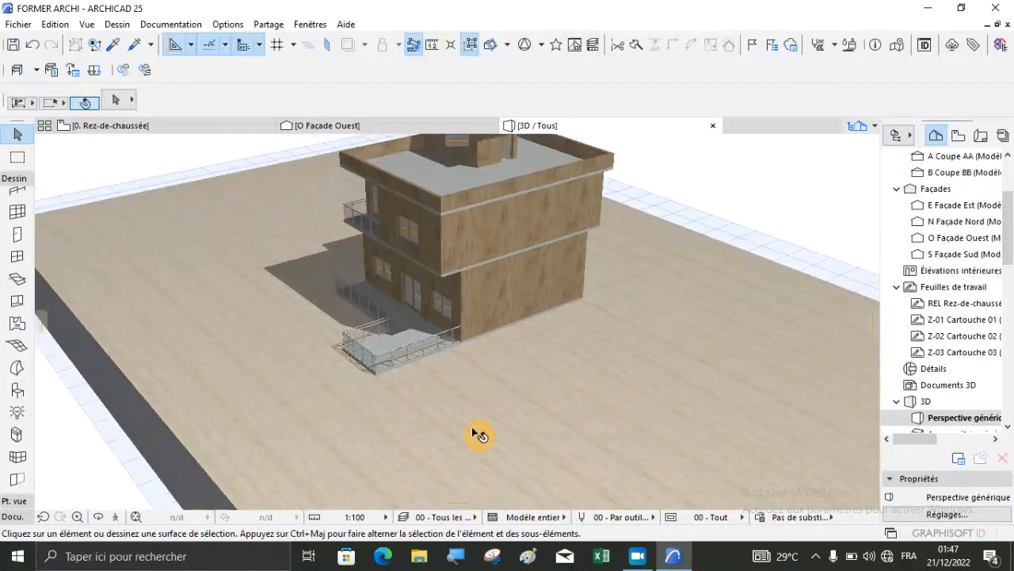
pyautogui.scroll(2, 458, 382)
pyautogui.scroll(3, 460, 355)
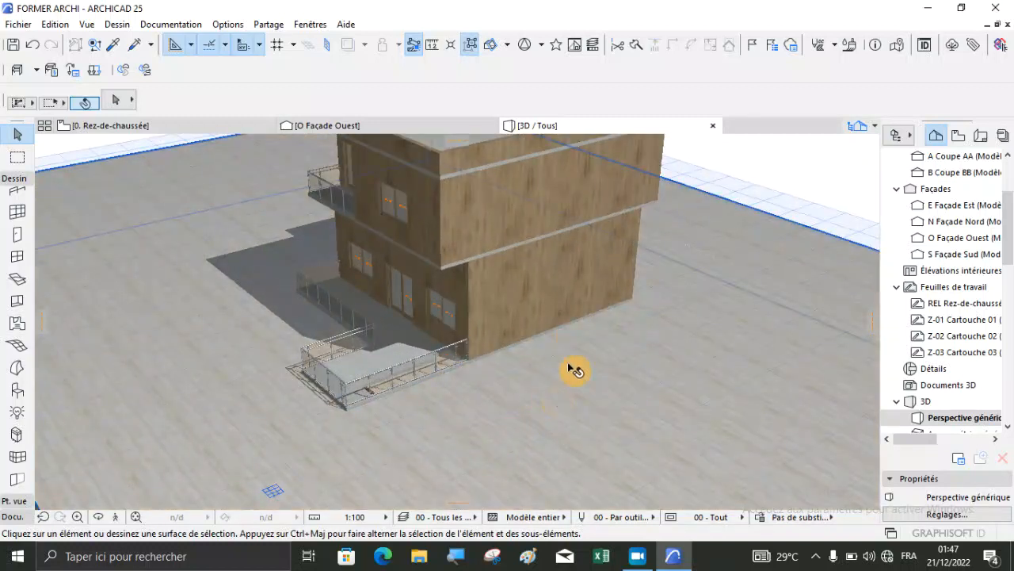
pyautogui.scroll(2, 415, 420)
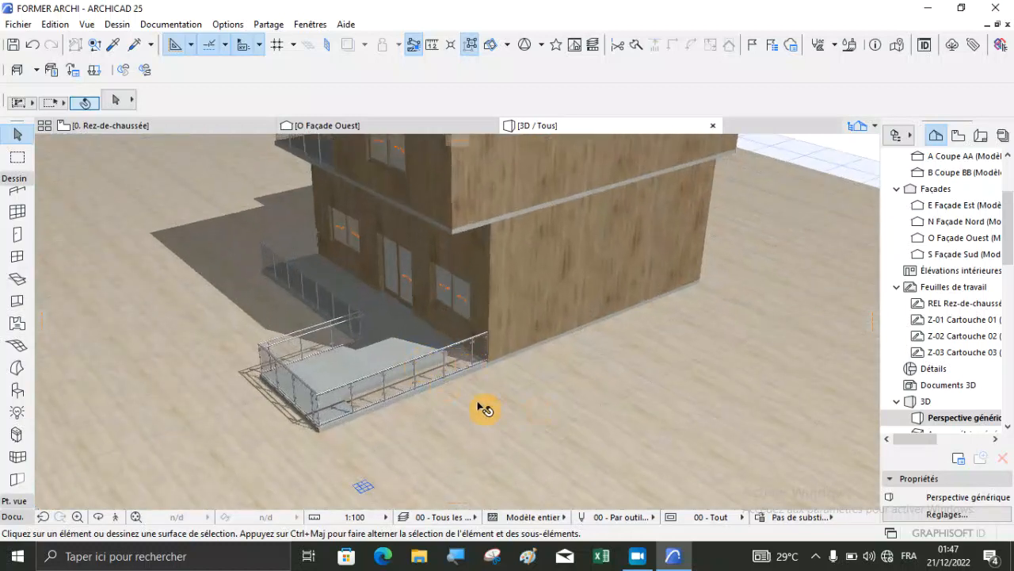
pyautogui.scroll(-4, 518, 412)
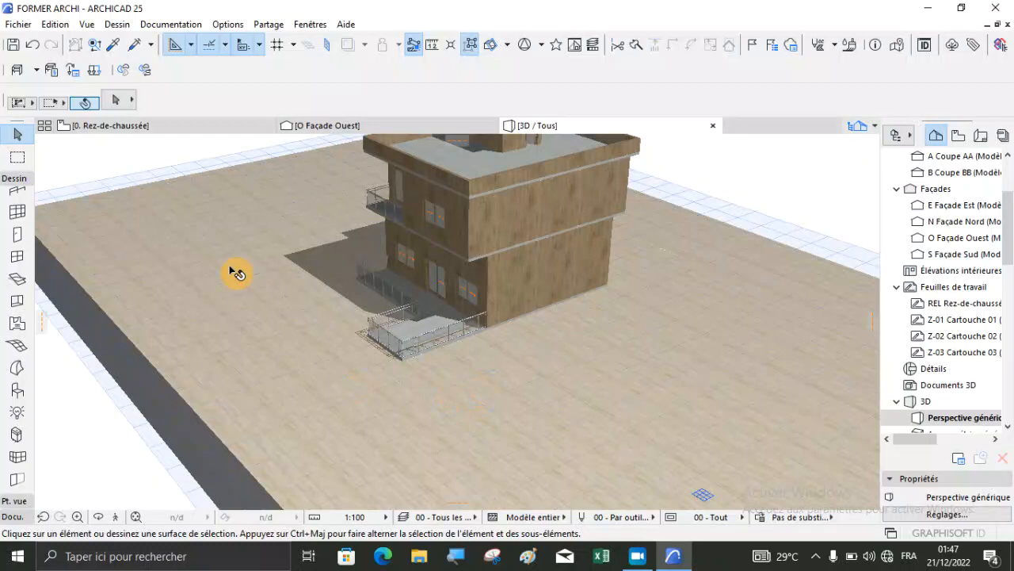
# Step: Select every element except the terrain mesh and open Opérations éléments solides for that selection
pyautogui.hotkey('ctrl', 'a')
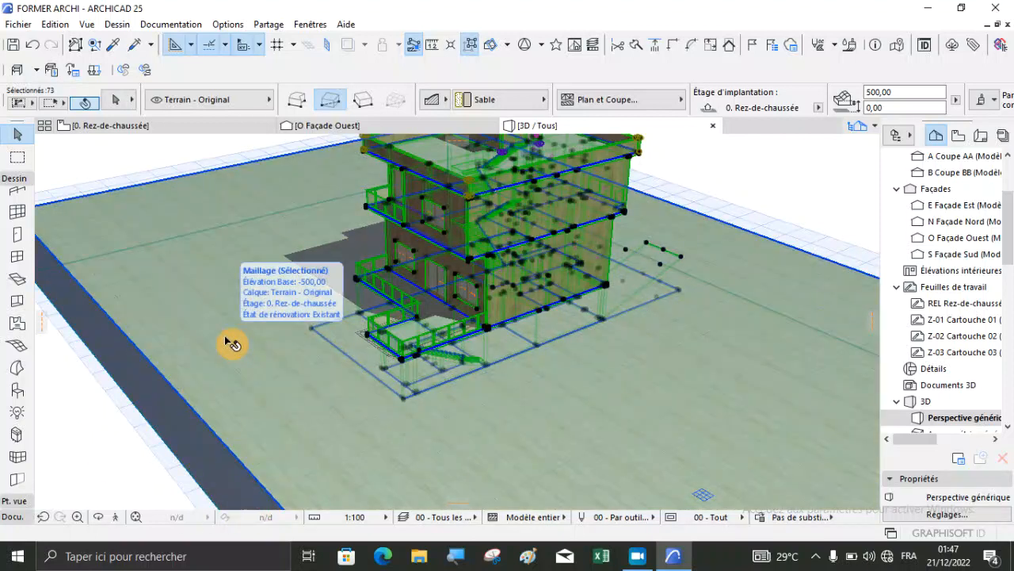
pyautogui.keyDown('shift'); pyautogui.click(225, 341); pyautogui.keyUp('shift')
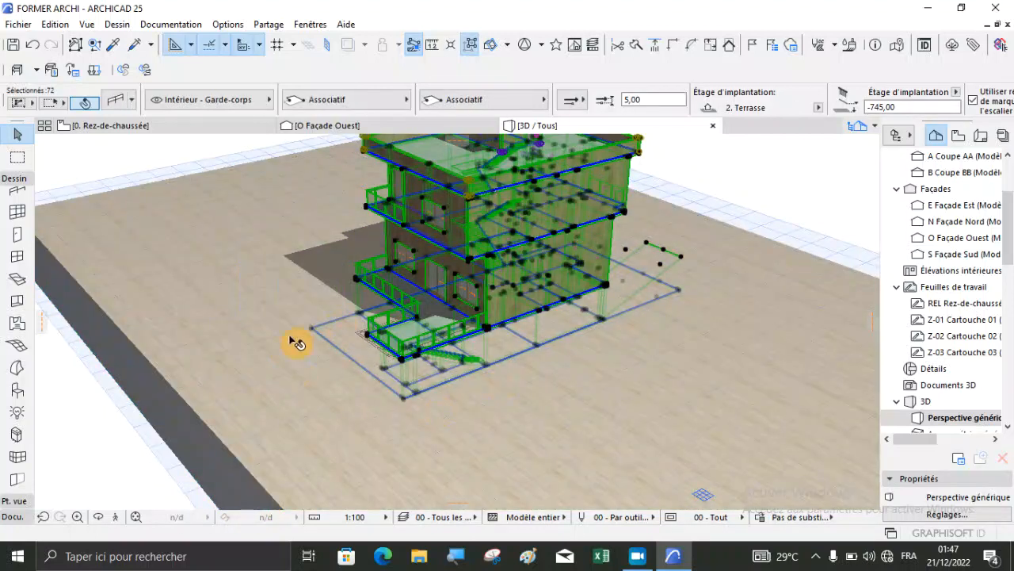
pyautogui.scroll(-2, 277, 348)
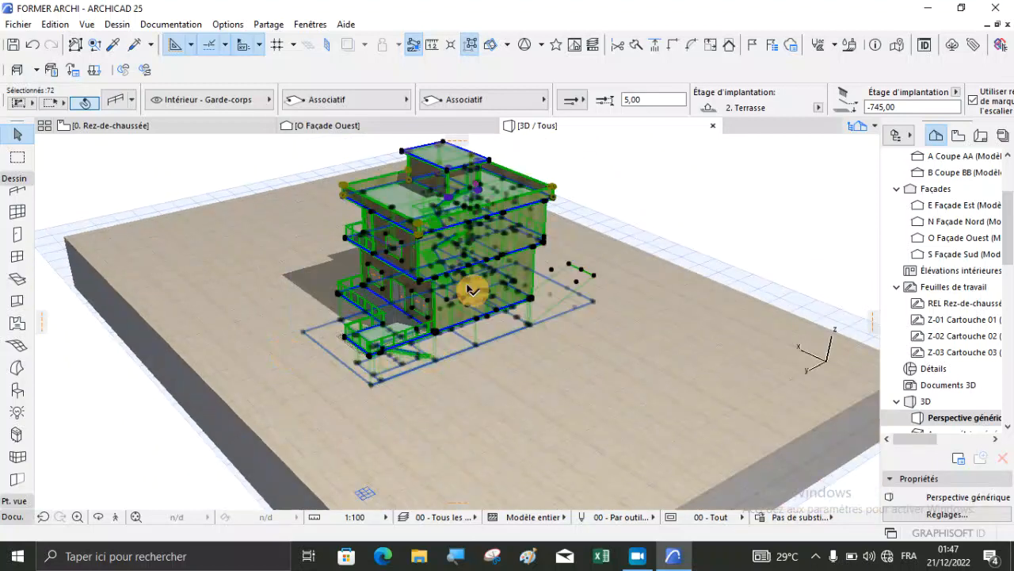
pyautogui.rightClick(515, 206)
pyautogui.moveTo(618, 249)
pyautogui.moveTo(670, 338)
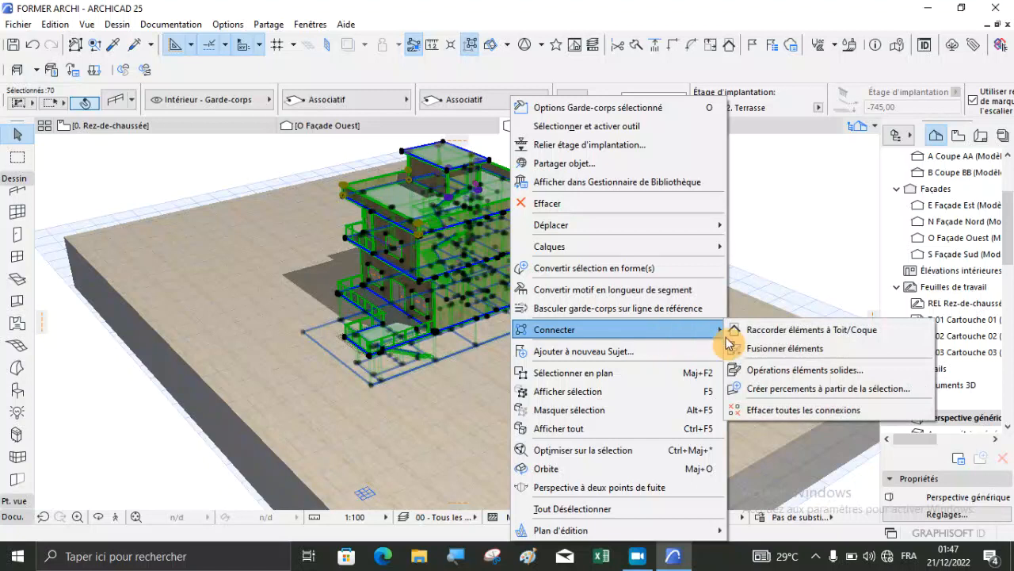
pyautogui.click(819, 383)
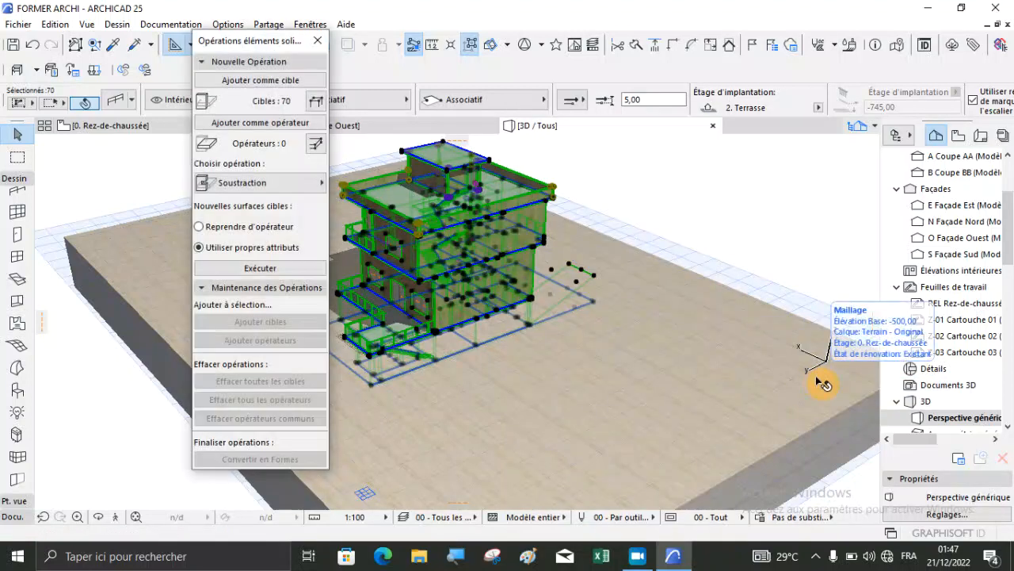
# Step: Clear the building selection and add the terrain mesh alone as the target of the solid operation
pyautogui.scroll(-4, 817, 380)
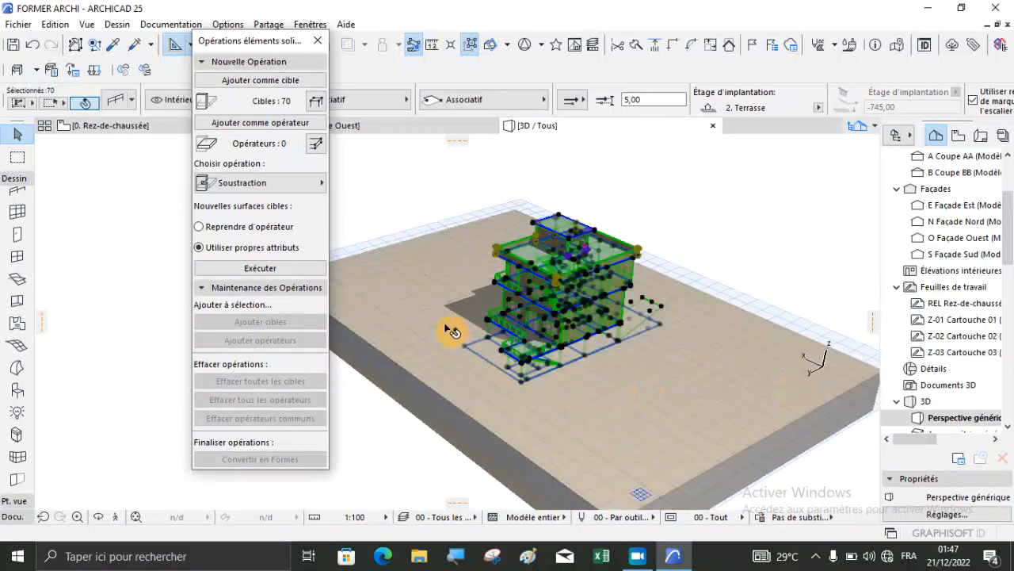
pyautogui.scroll(5, 447, 313)
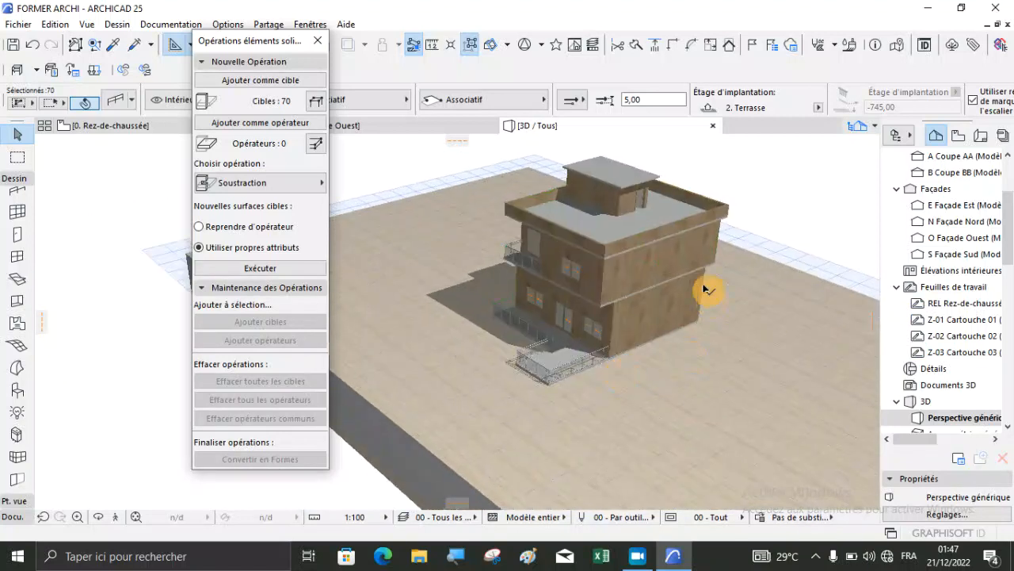
pyautogui.click(793, 181)
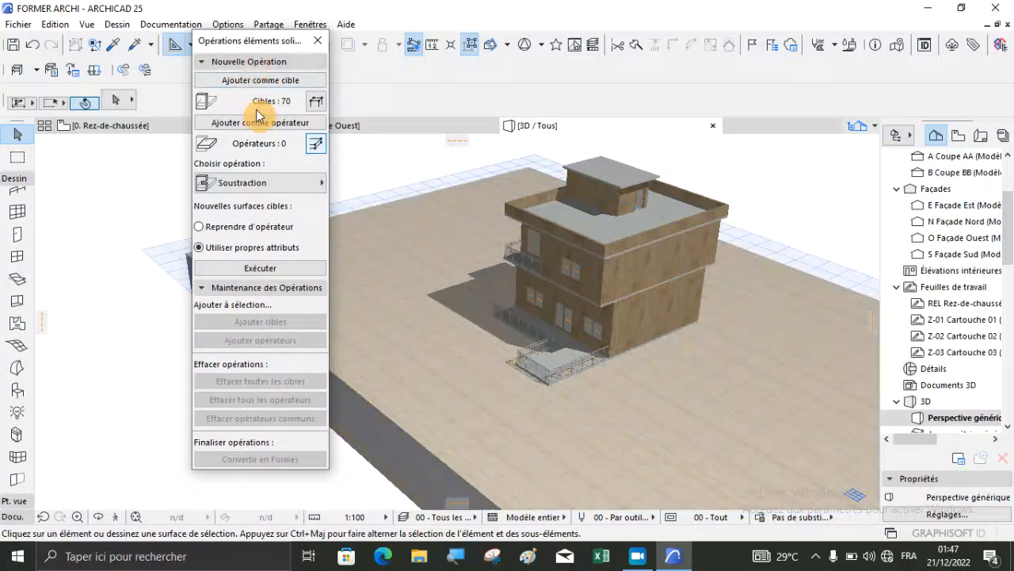
pyautogui.click(419, 372)
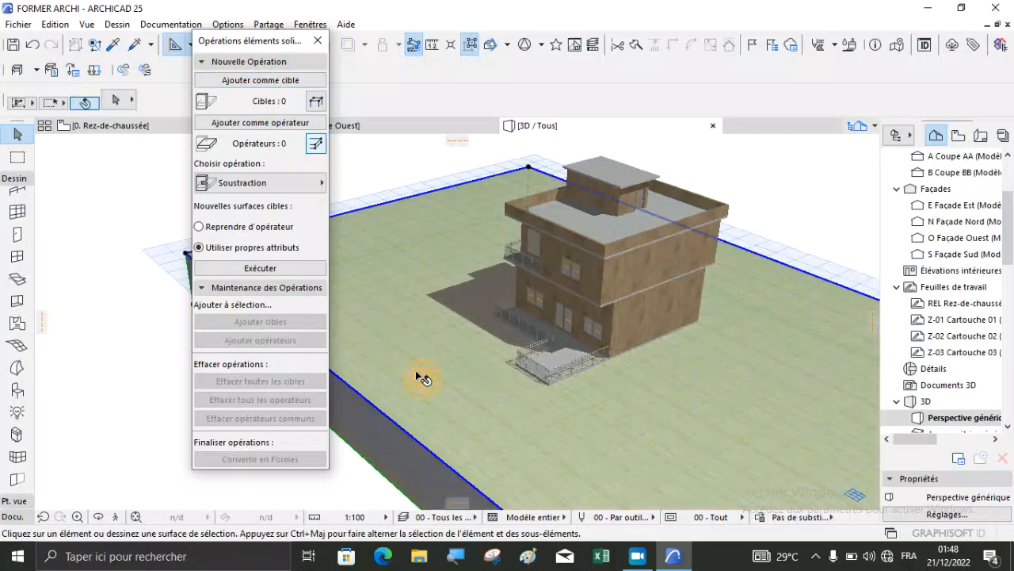
pyautogui.scroll(-2, 573, 336)
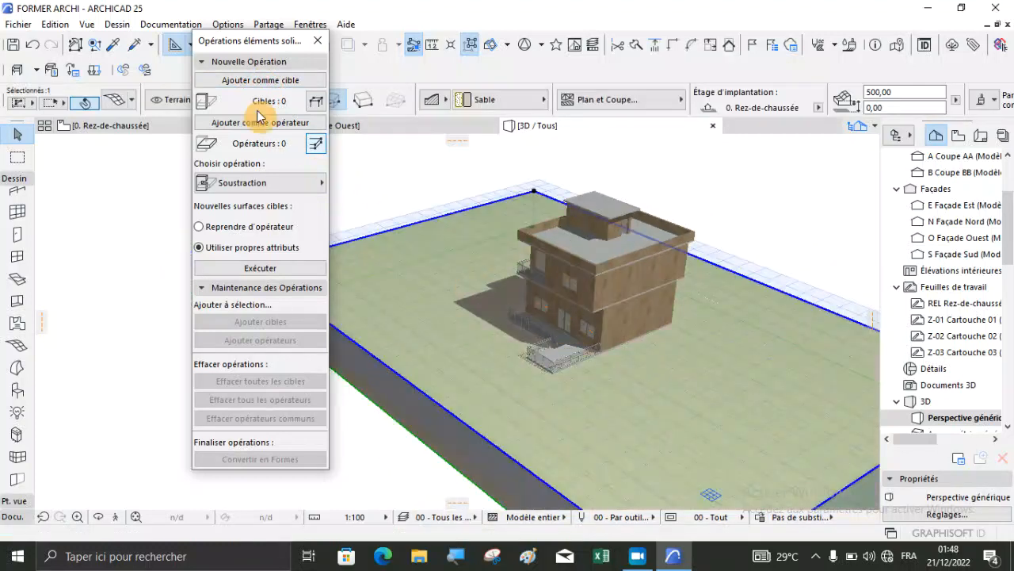
pyautogui.click(250, 80)
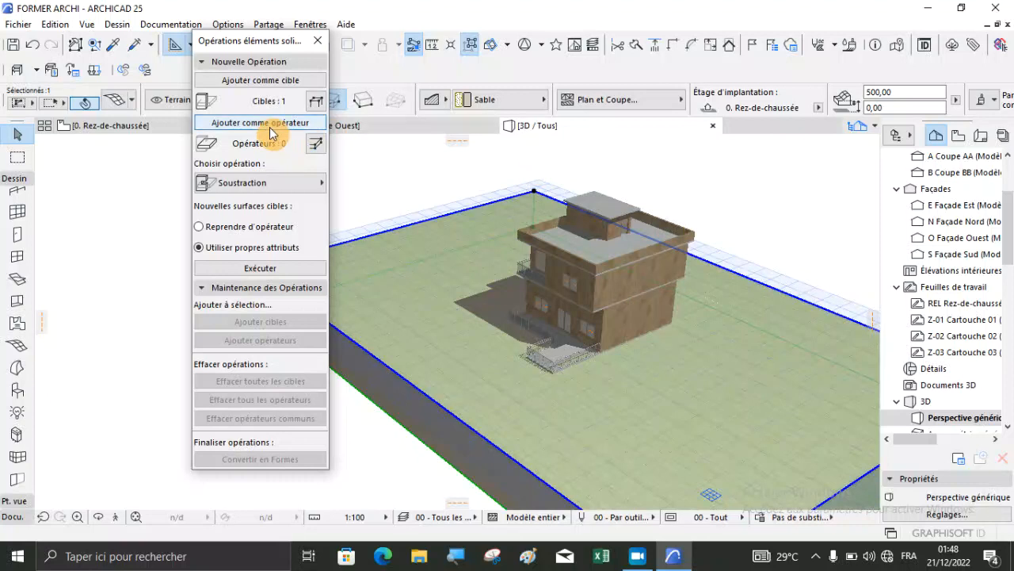
# Step: Select all elements except the terrain mesh and add them as operators of the solid operation
pyautogui.scroll(3, 686, 264)
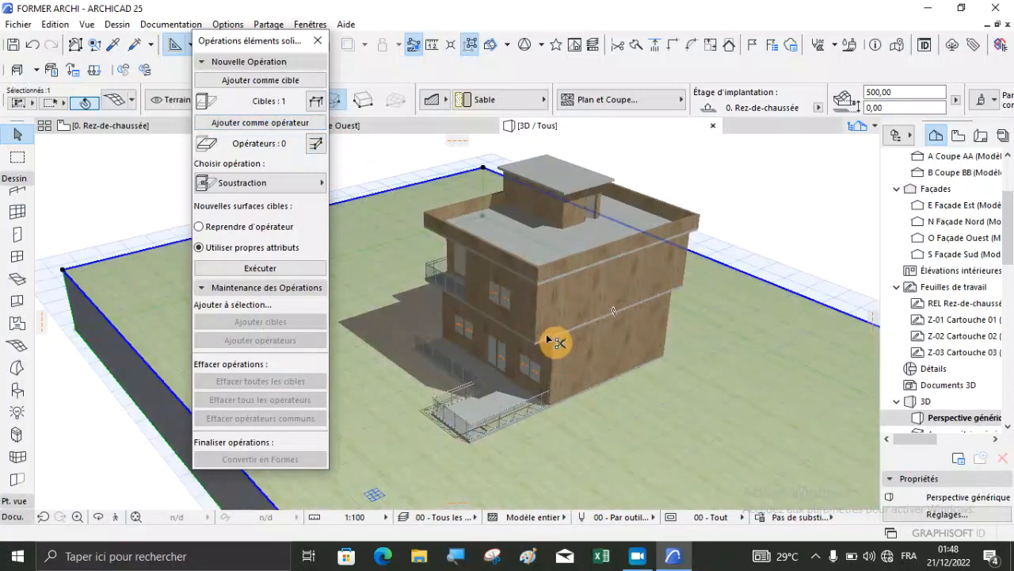
pyautogui.hotkey('ctrl', 'a')
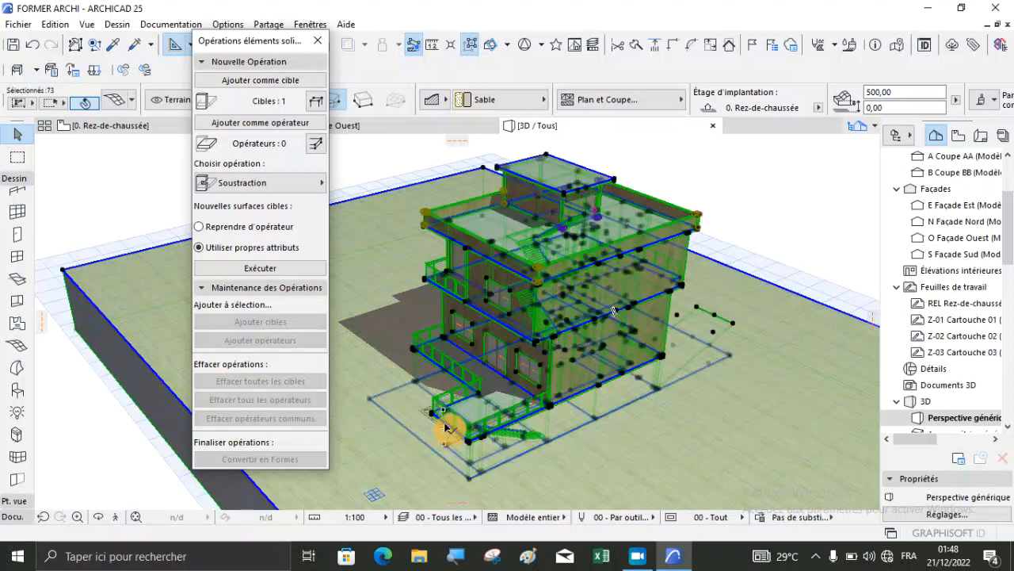
pyautogui.keyDown('shift'); pyautogui.click(756, 423); pyautogui.keyUp('shift')
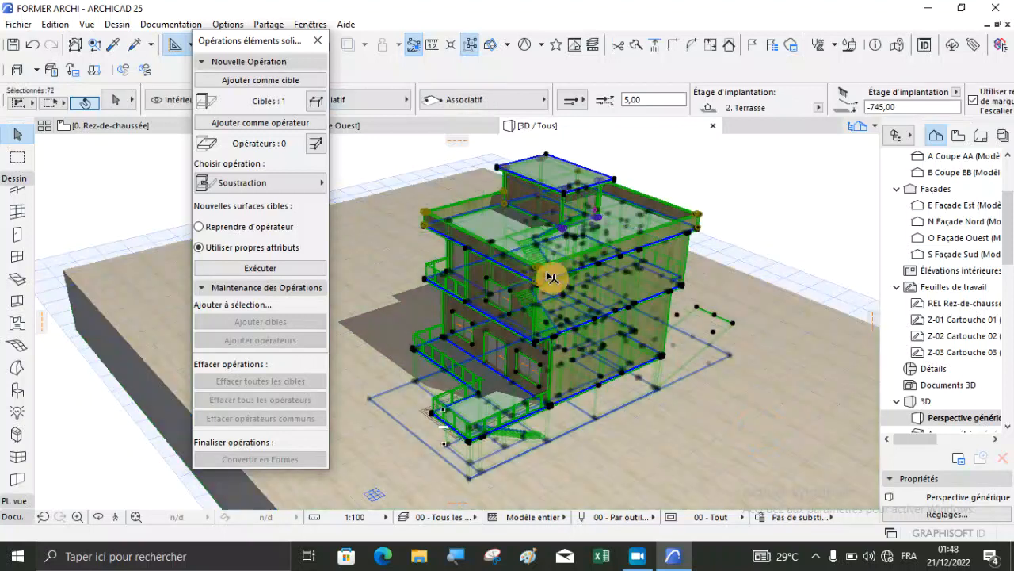
pyautogui.scroll(-2, 523, 258)
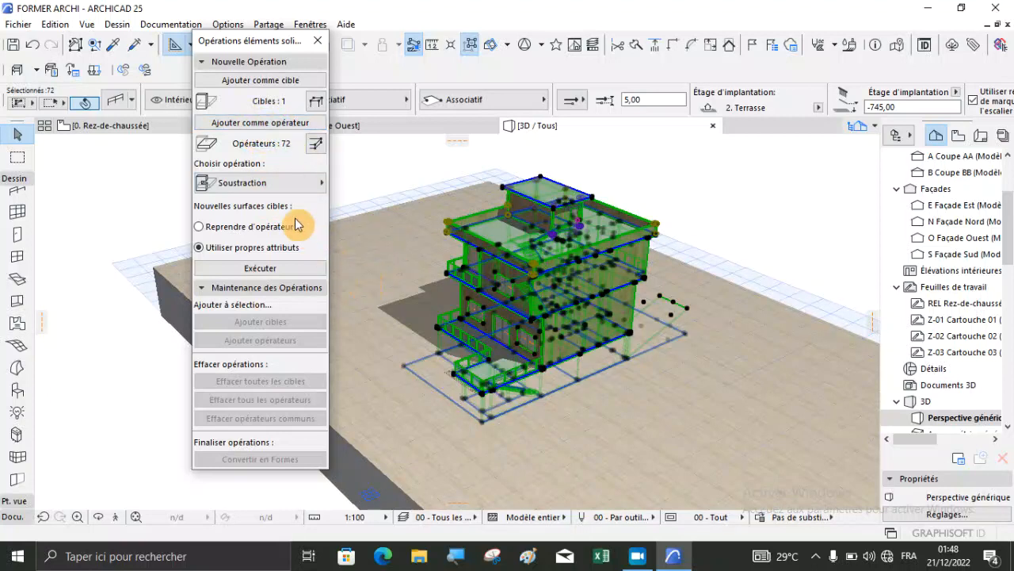
# Step: Execute Soustraction avec extrusion vers le haut on the terrain mesh, clear the selection and close the solid operations dialog
pyautogui.click(275, 182)
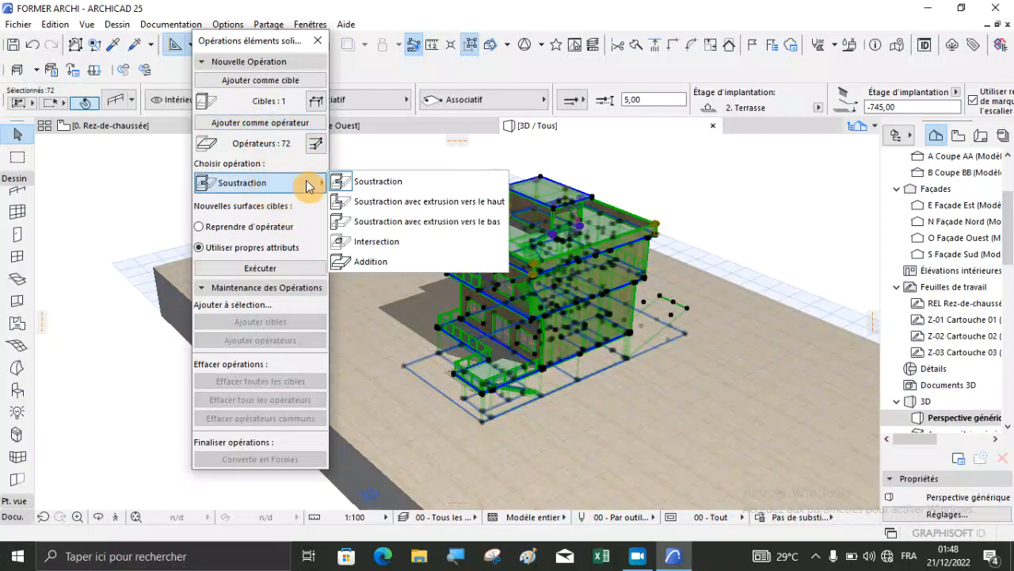
pyautogui.click(430, 202)
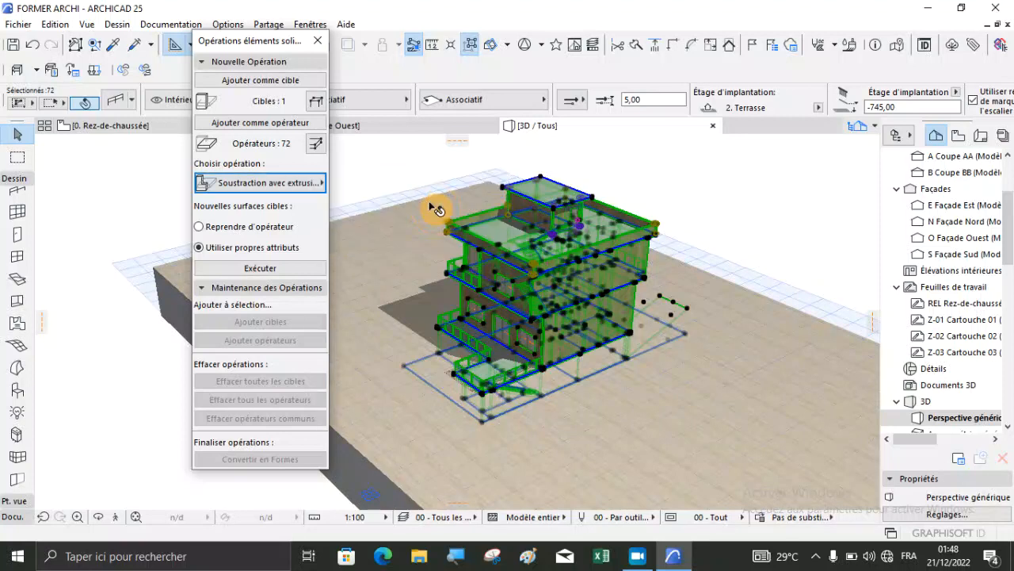
pyautogui.click(259, 273)
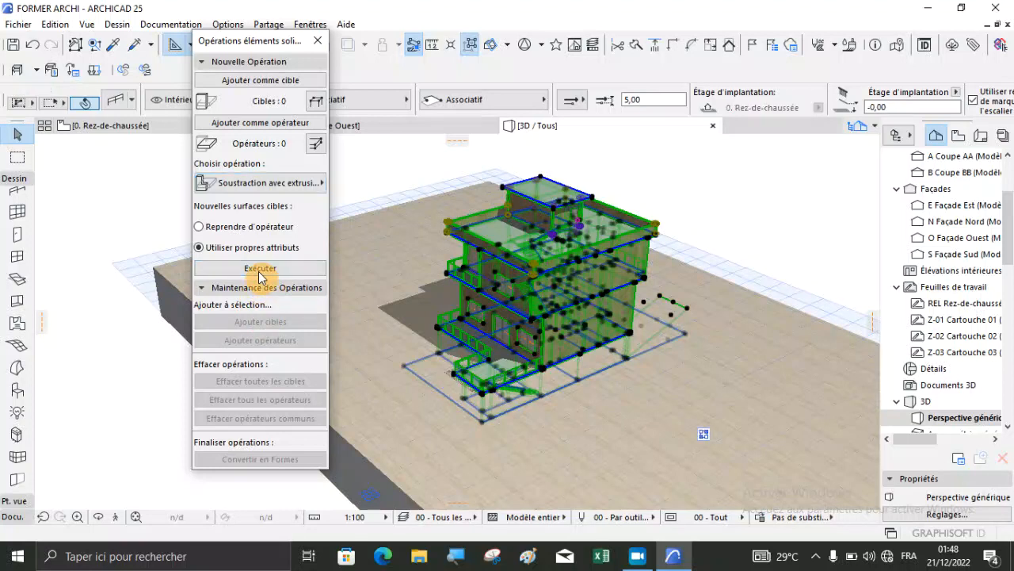
pyautogui.scroll(6, 482, 388)
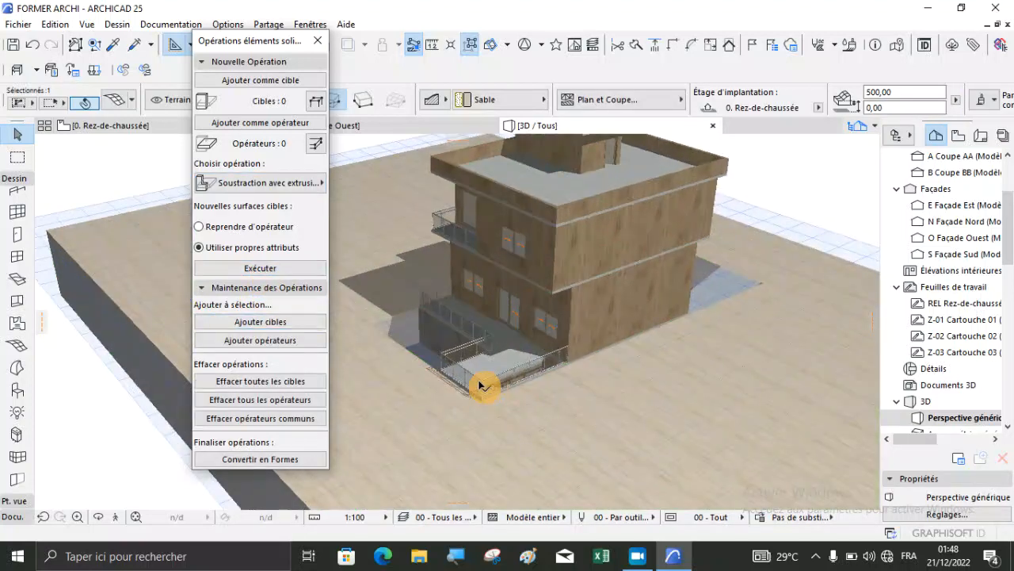
pyautogui.press('Escape')
pyautogui.scroll(-6, 658, 301)
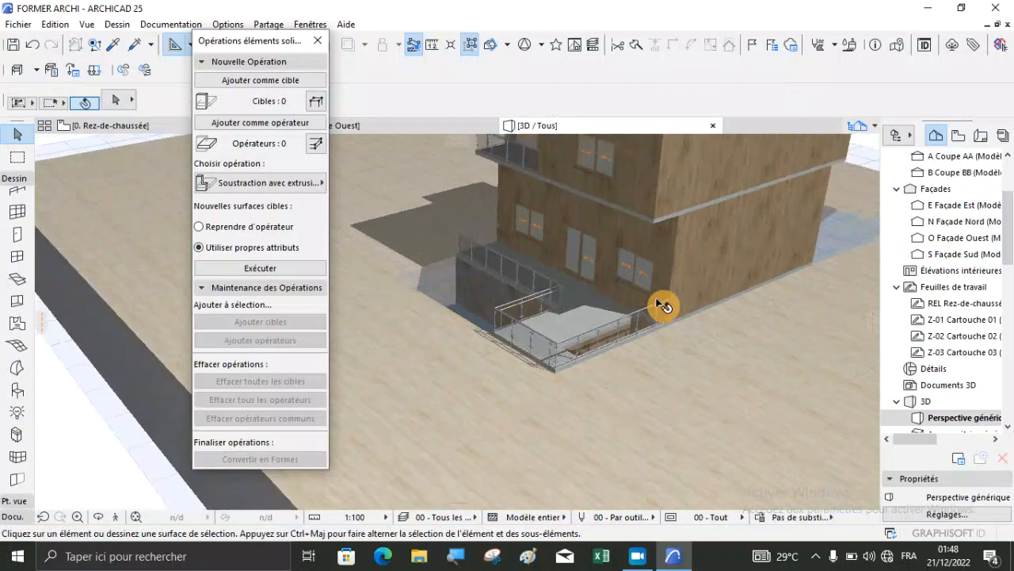
pyautogui.click(310, 41)
# Step: Orbit to the terrace and examine the cut terrain around the basement court, railings and stair opening
pyautogui.click(98, 516)
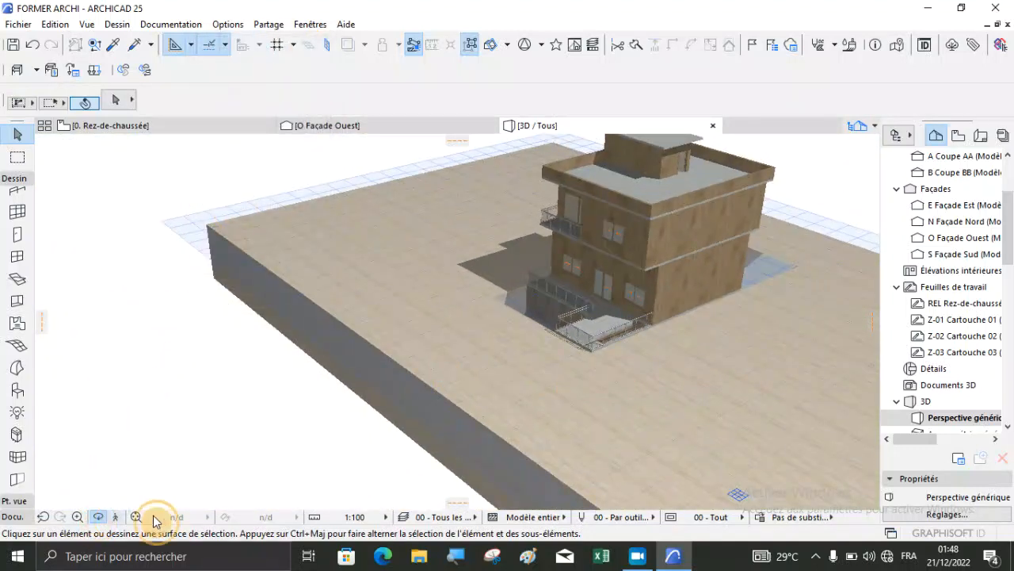
pyautogui.moveTo(465, 397); pyautogui.dragTo(624, 287)
pyautogui.scroll(10, 464, 192)
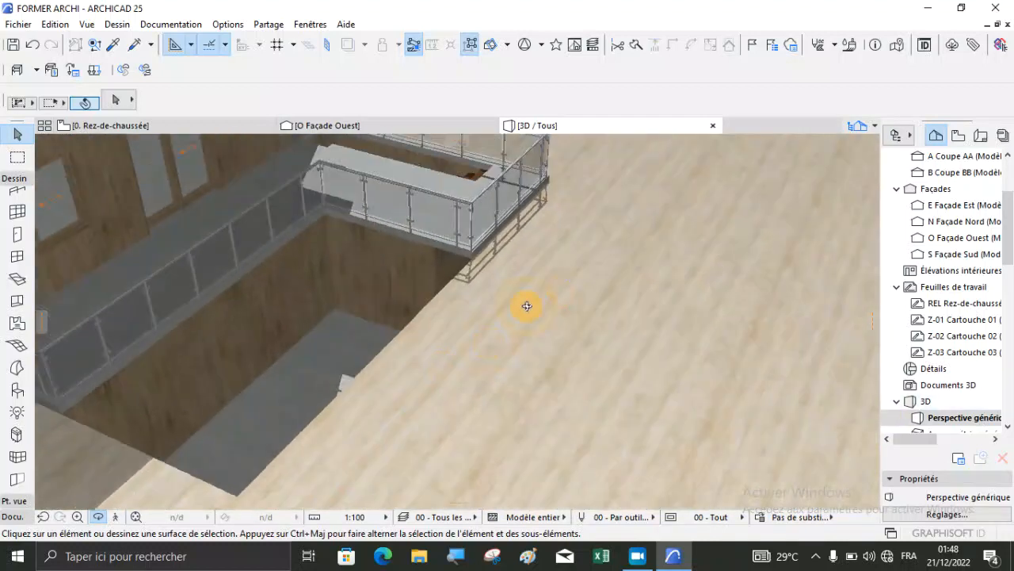
pyautogui.moveTo(527, 306); pyautogui.dragTo(297, 278)
pyautogui.scroll(5, 347, 184)
pyautogui.scroll(6, 417, 294)
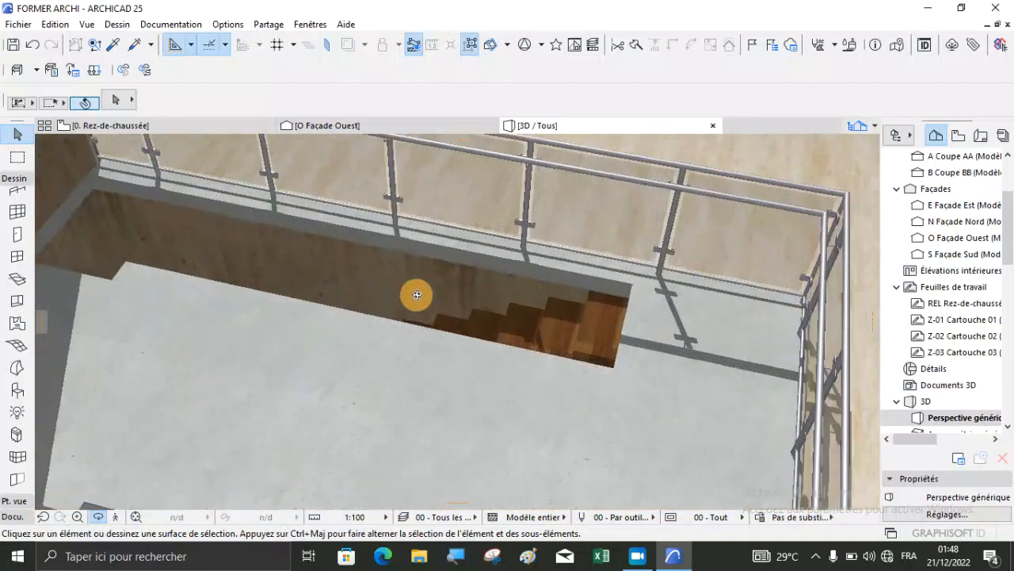
pyautogui.moveTo(514, 317); pyautogui.dragTo(290, 346)
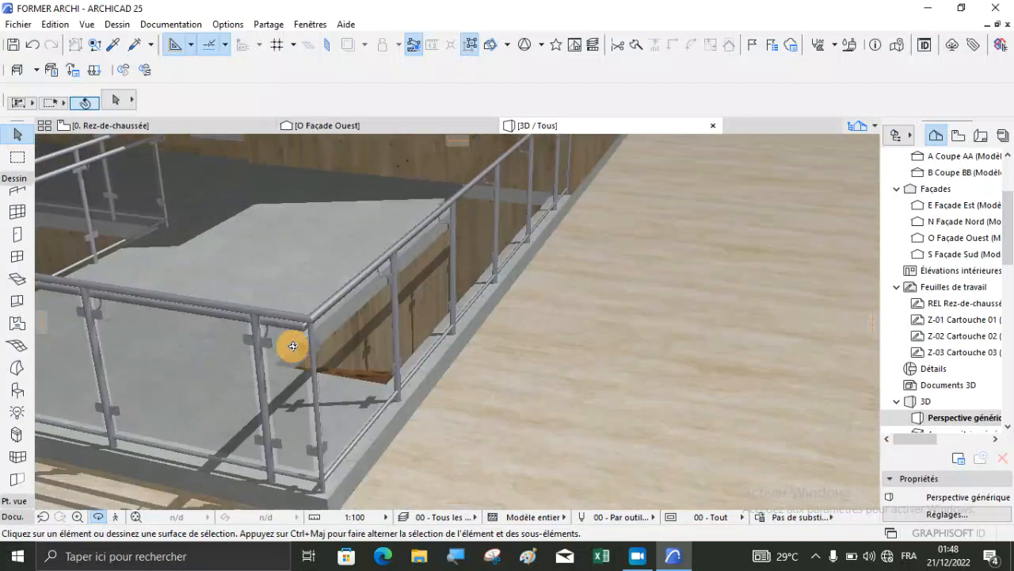
pyautogui.scroll(-8, 260, 376)
# Step: Orbit to the garage side and inspect the excavated terrain around the ramp and basement slab
pyautogui.moveTo(663, 201); pyautogui.dragTo(212, 235)
pyautogui.scroll(3, 521, 154)
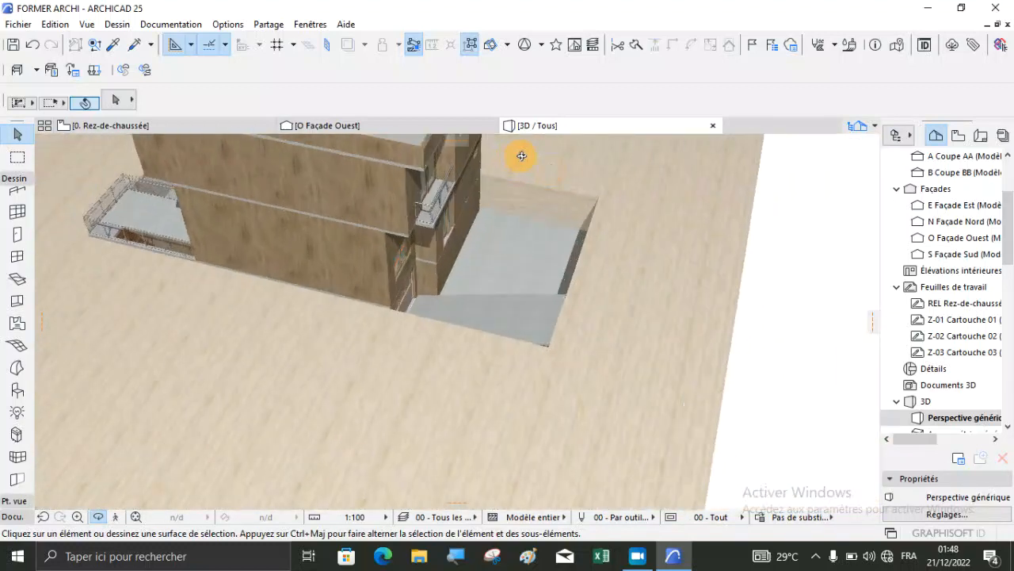
pyautogui.scroll(3, 578, 211)
pyautogui.scroll(3, 557, 322)
pyautogui.scroll(3, 421, 367)
pyautogui.scroll(-3, 421, 367)
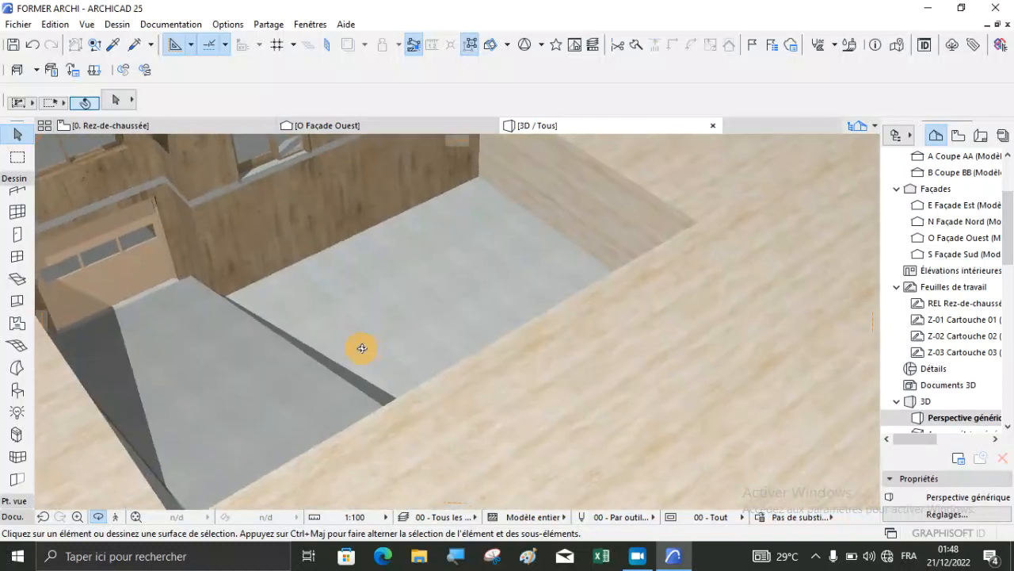
pyautogui.scroll(-3, 403, 401)
pyautogui.scroll(2, 382, 288)
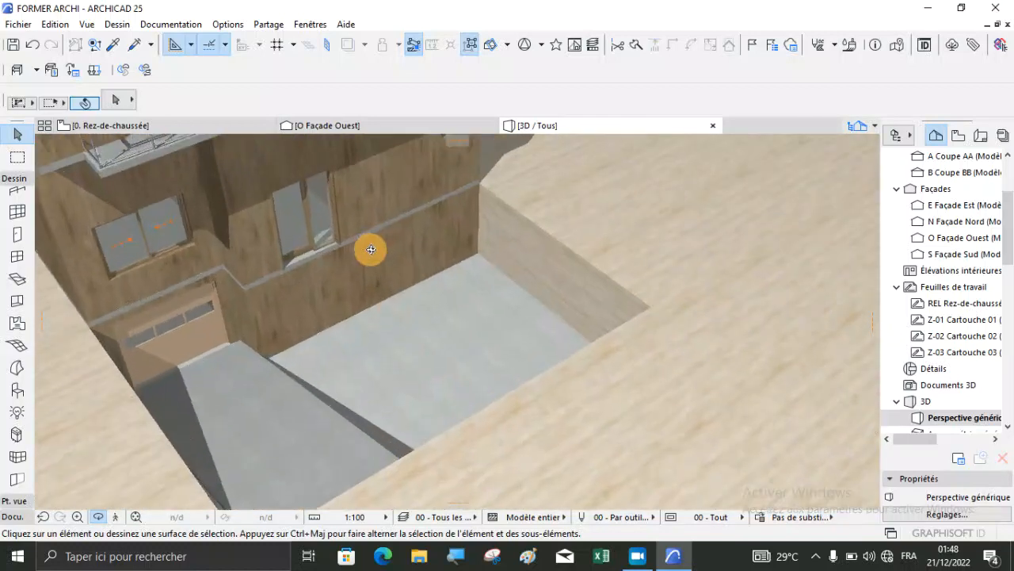
pyautogui.scroll(3, 269, 324)
pyautogui.scroll(2, 224, 345)
pyautogui.scroll(-5, 254, 389)
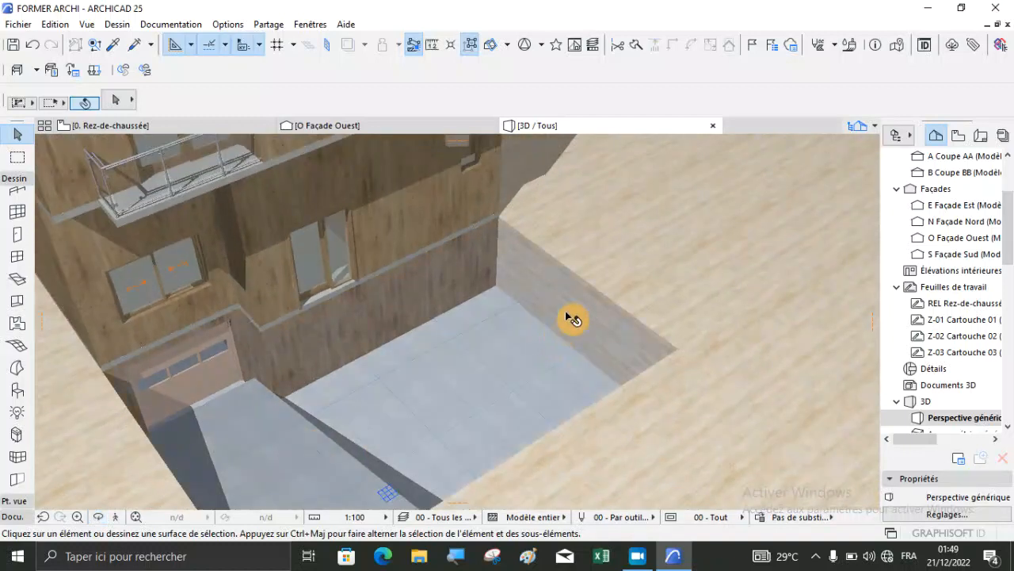
pyautogui.click(145, 127)
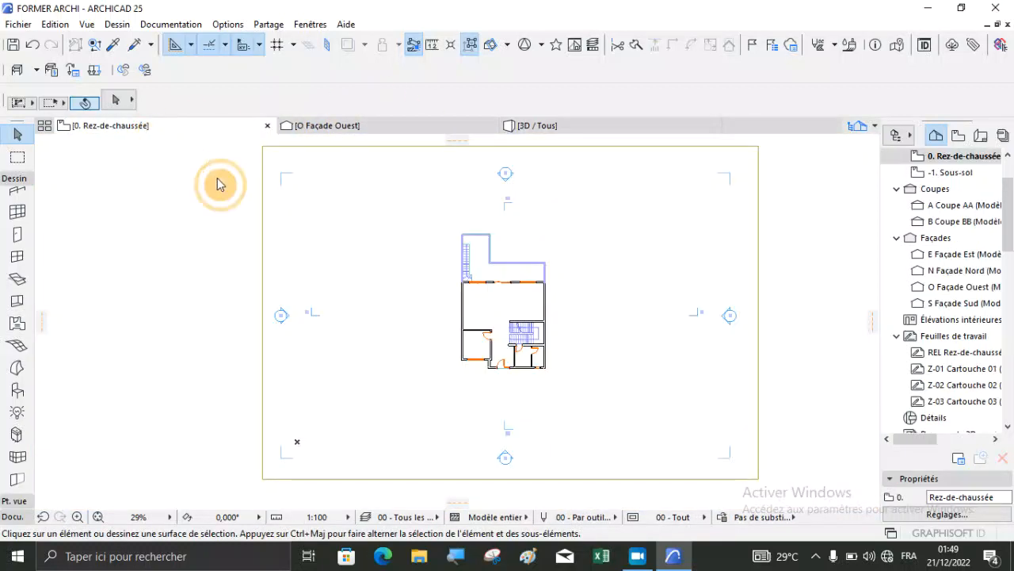
pyautogui.click(600, 371)
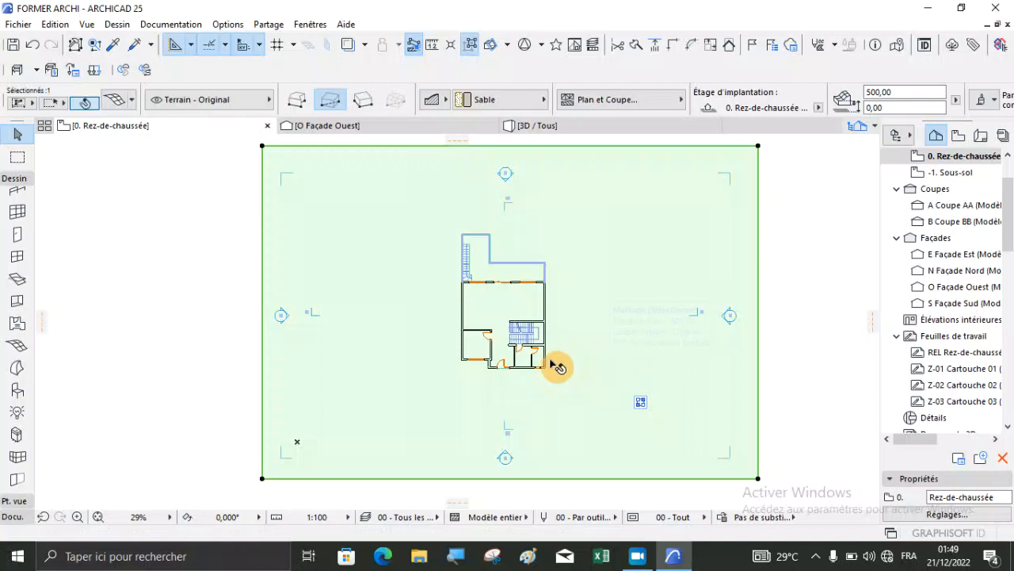
pyautogui.scroll(1, 547, 353)
pyautogui.scroll(3, 539, 346)
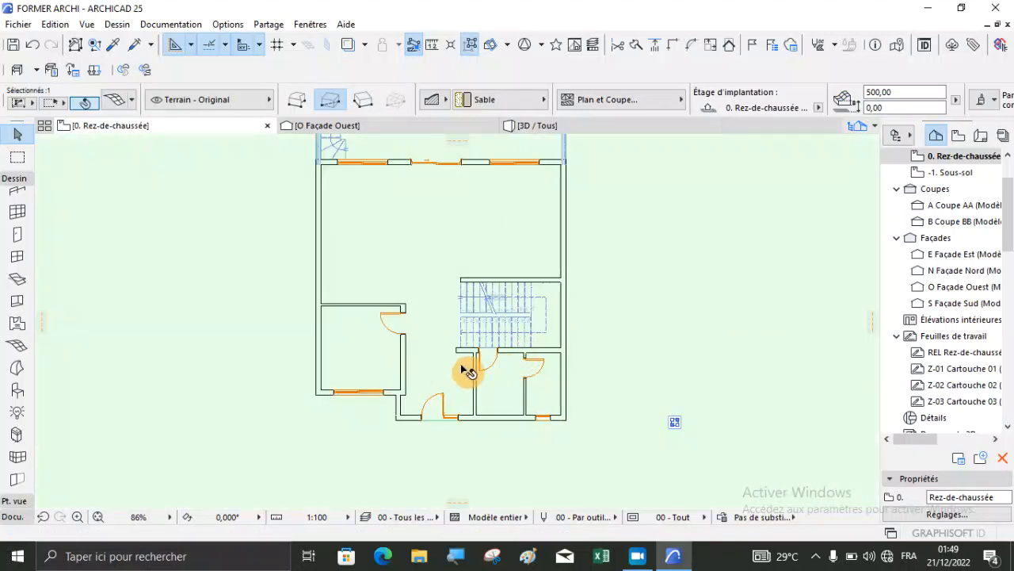
pyautogui.scroll(-5, 468, 374)
pyautogui.scroll(3, 492, 360)
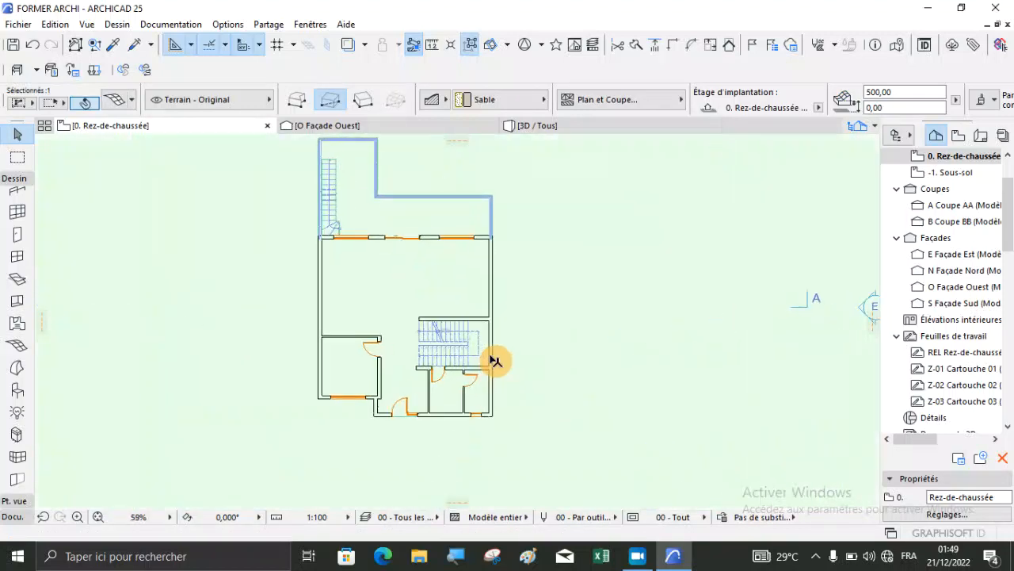
# Step: Open the Sous-sol plan and select the terrain mesh by its dashed outline
pyautogui.click(953, 177)
pyautogui.doubleClick(953, 183)
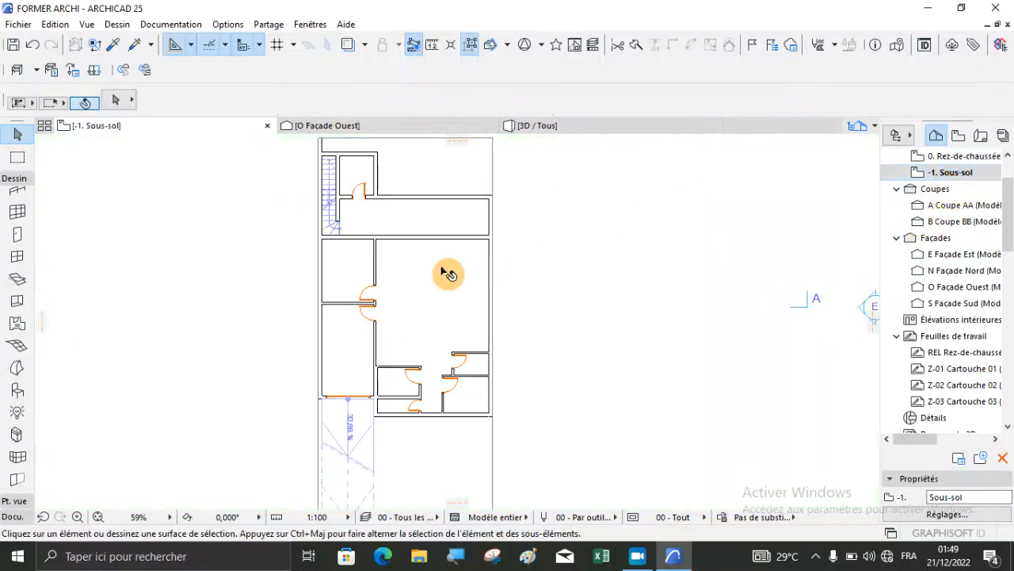
pyautogui.scroll(-2, 507, 317)
pyautogui.click(553, 333)
pyautogui.click(556, 336)
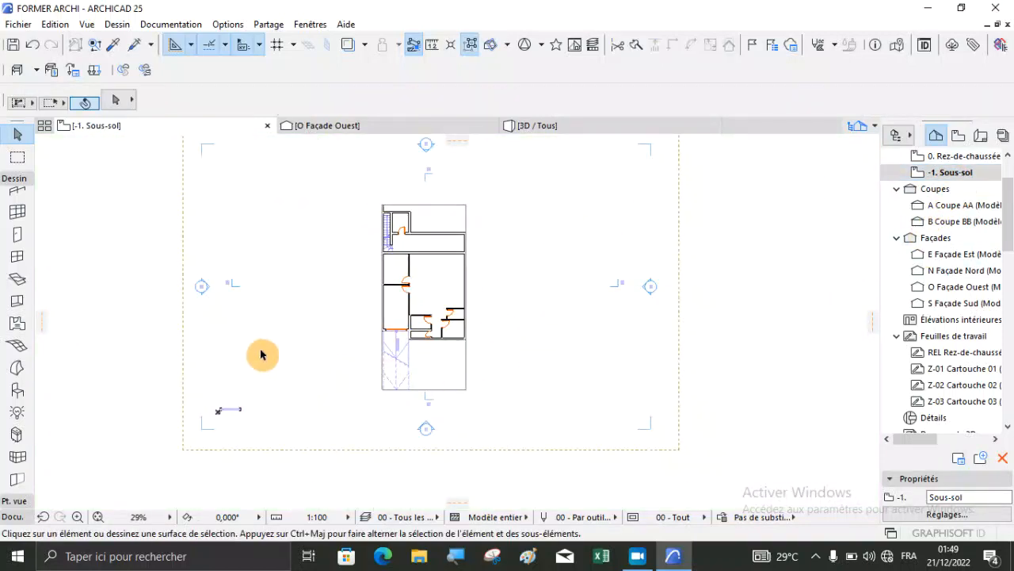
pyautogui.click(185, 340)
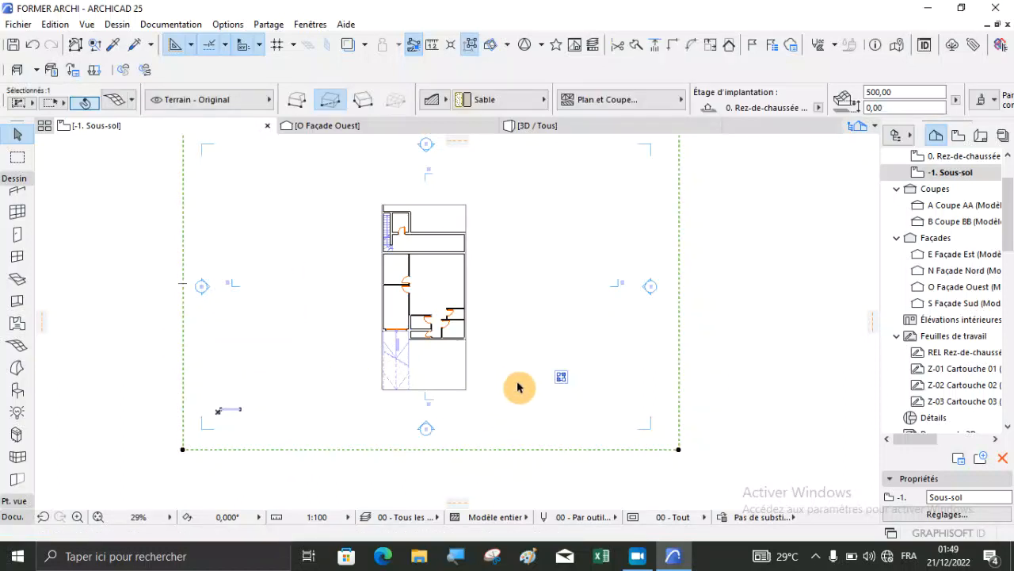
# Step: Try to add a rectangular area to the terrain mesh over the sunken forecourt beside the ramp and check it in 3D
pyautogui.click(593, 451)
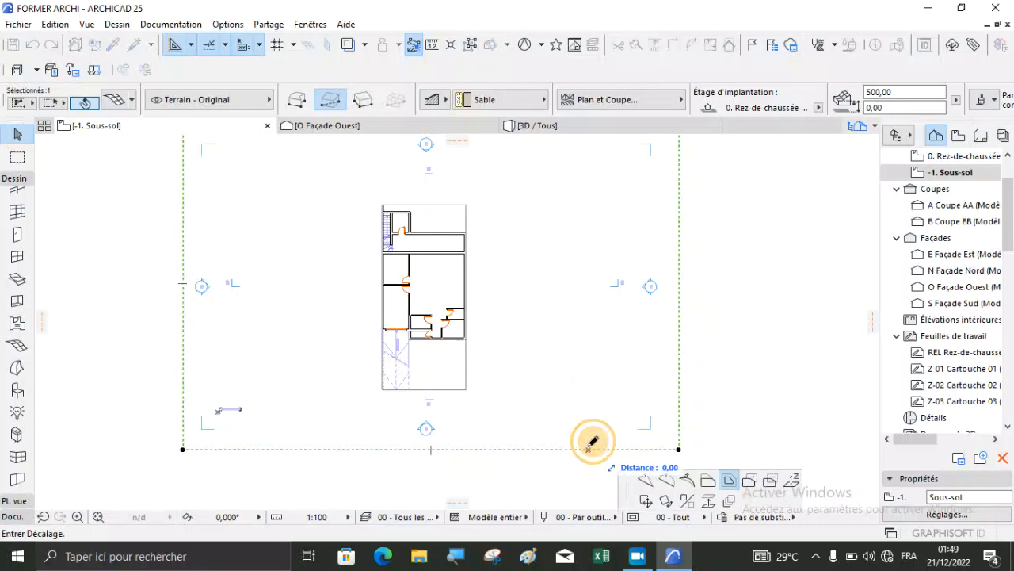
pyautogui.click(749, 481)
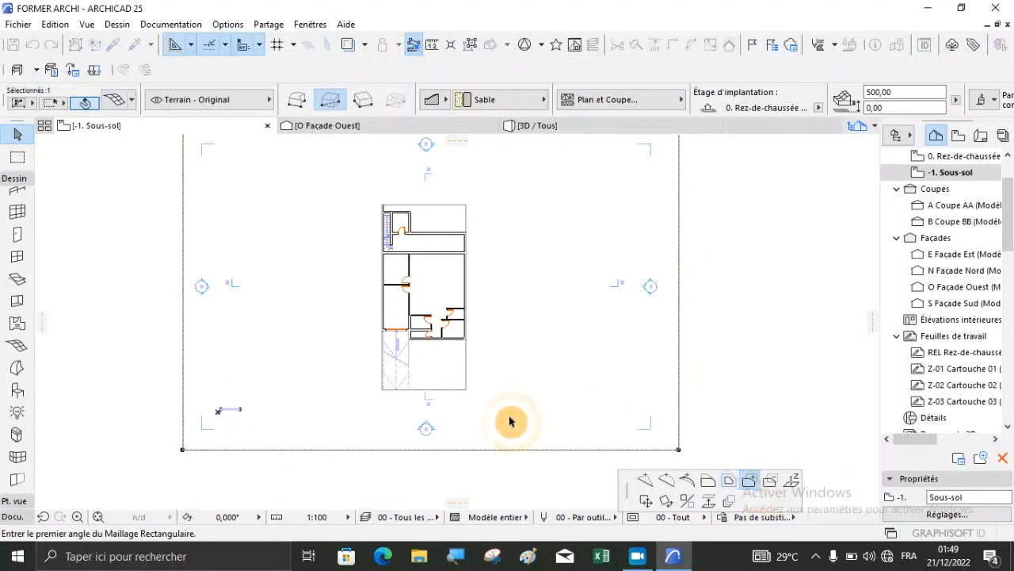
pyautogui.scroll(5, 409, 353)
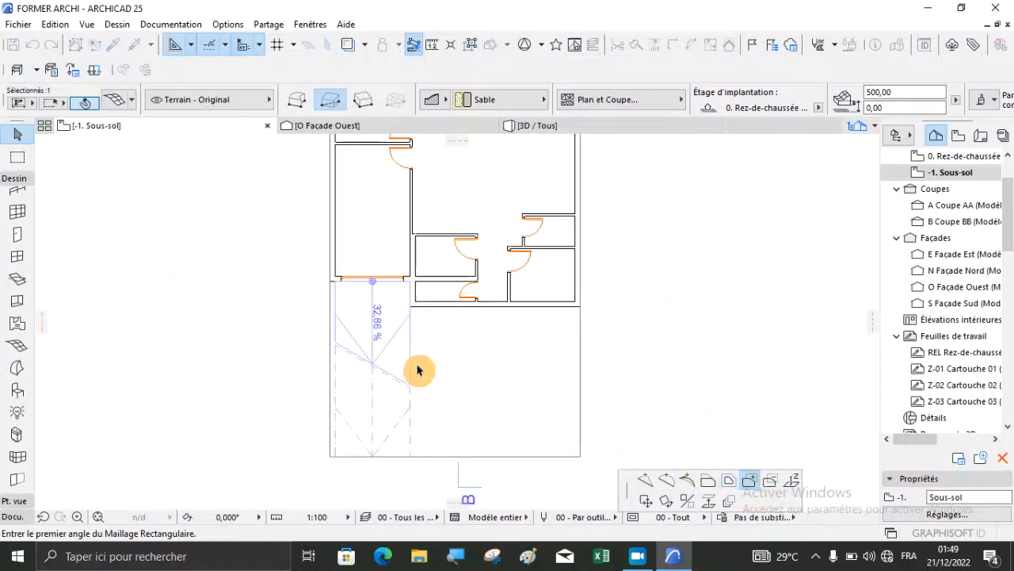
pyautogui.click(579, 457)
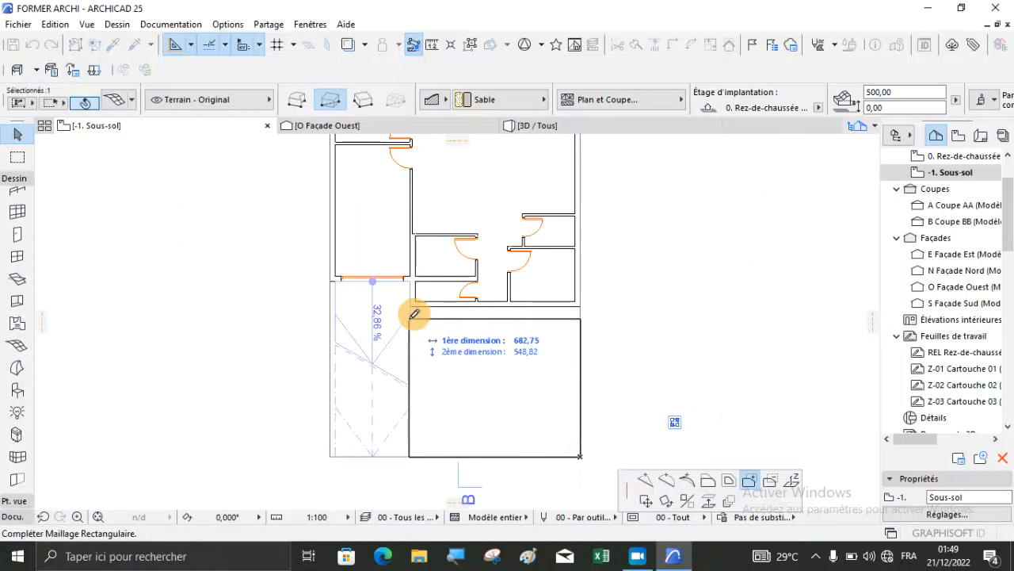
pyautogui.click(413, 306)
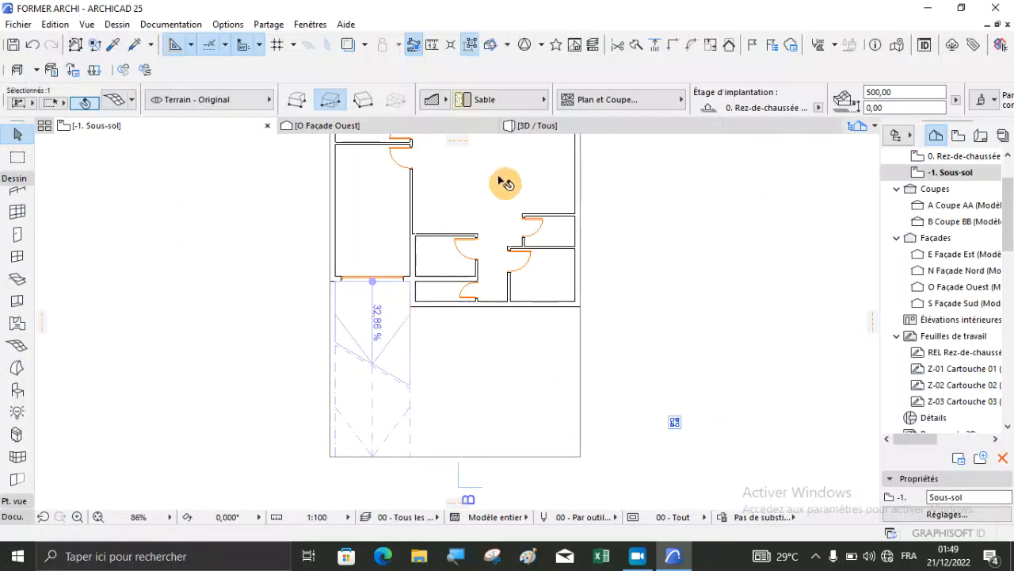
pyautogui.click(550, 131)
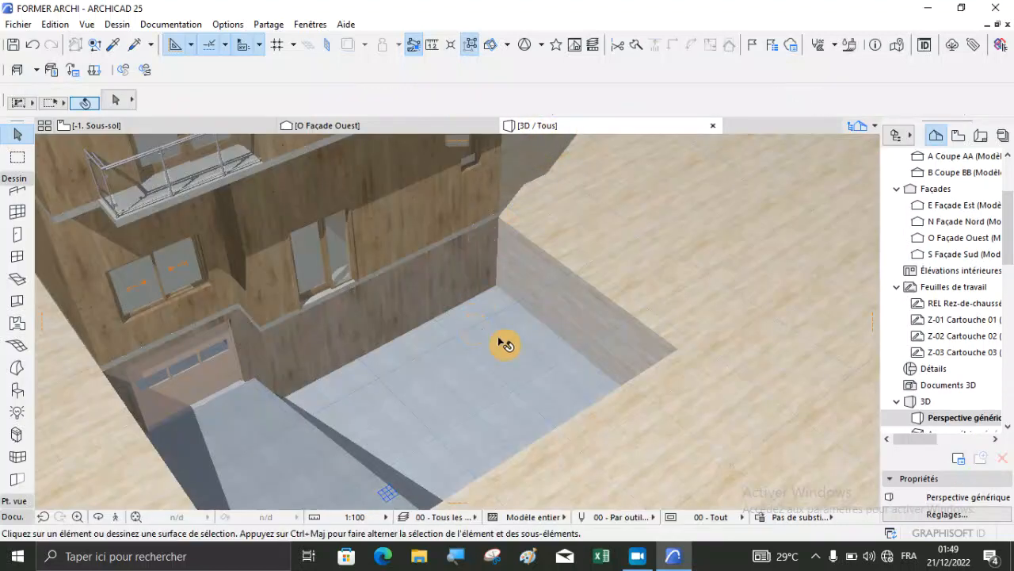
pyautogui.scroll(-5, 523, 342)
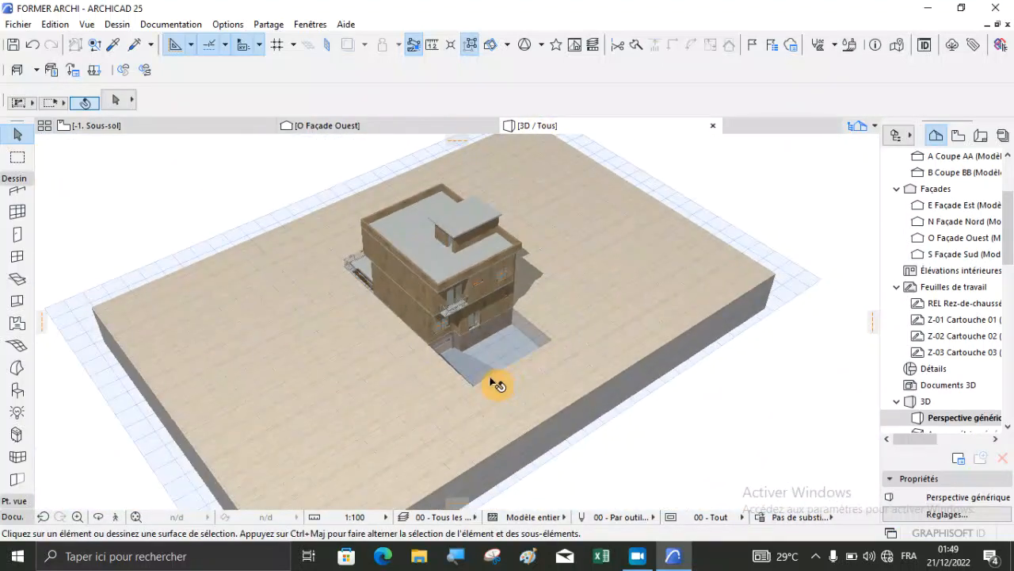
pyautogui.scroll(5, 474, 369)
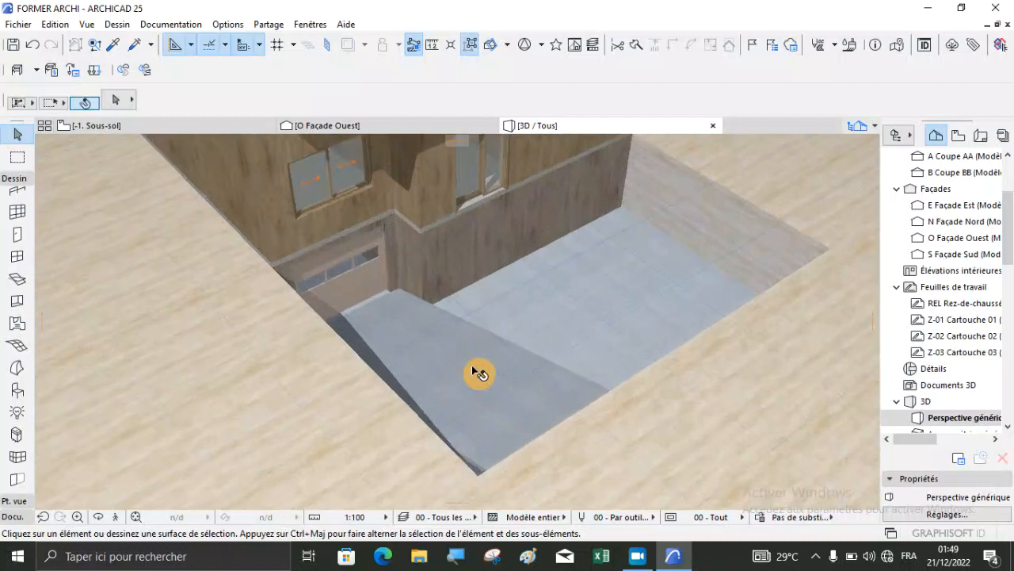
pyautogui.click(761, 214)
pyautogui.click(759, 211)
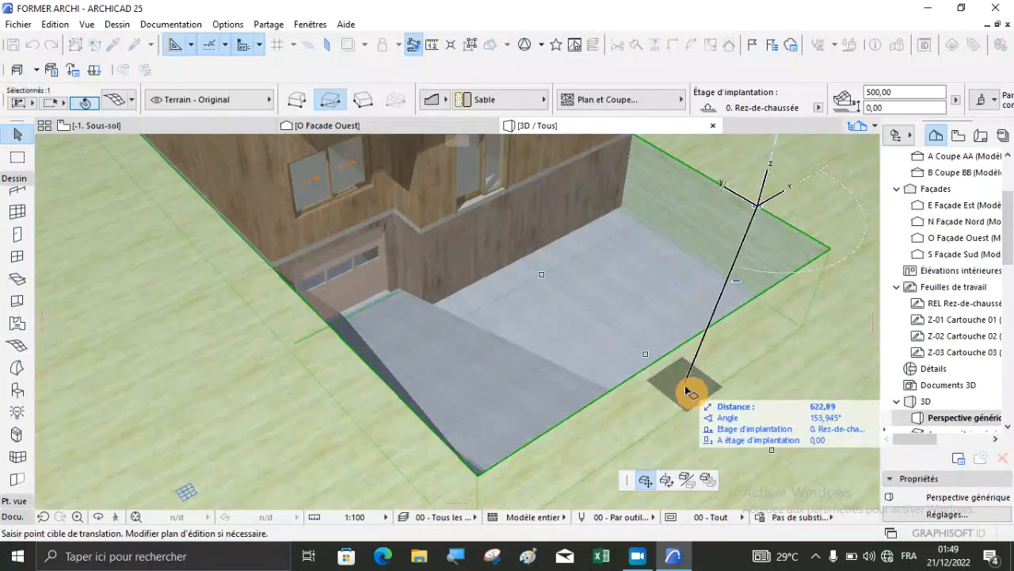
pyautogui.press('Escape')
pyautogui.click(683, 350)
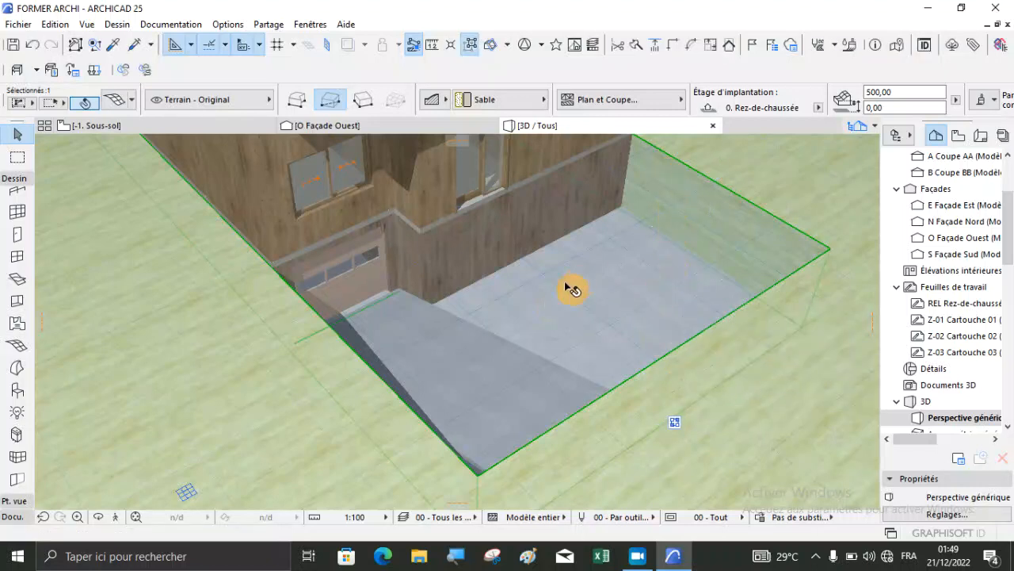
pyautogui.scroll(-6, 539, 305)
pyautogui.press('Escape')
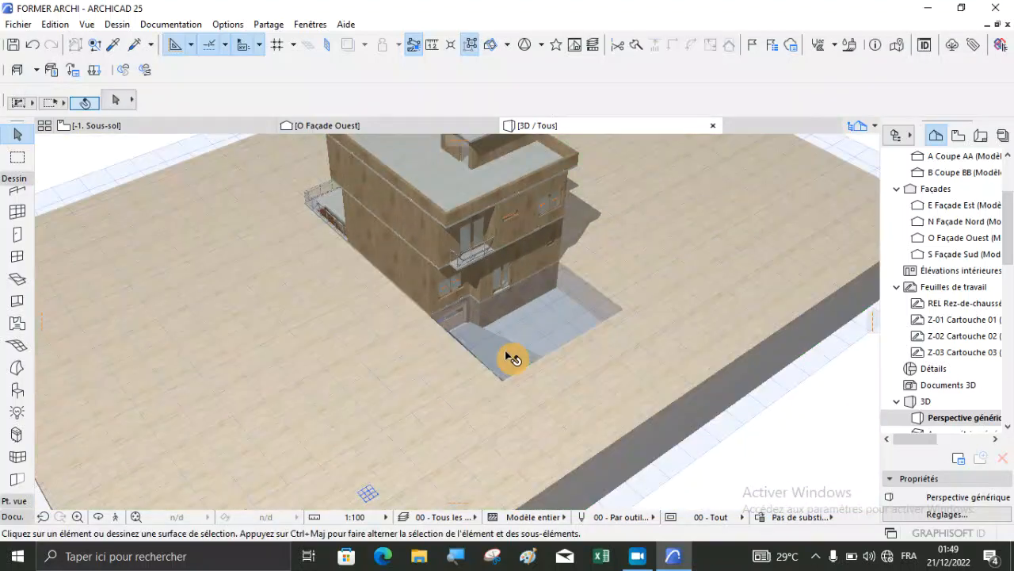
# Step: Orbit around the sunken forecourt and examine the void between the ramp, basement facade and terrain wall in 3D
pyautogui.scroll(-3, 506, 348)
pyautogui.scroll(-2, 391, 274)
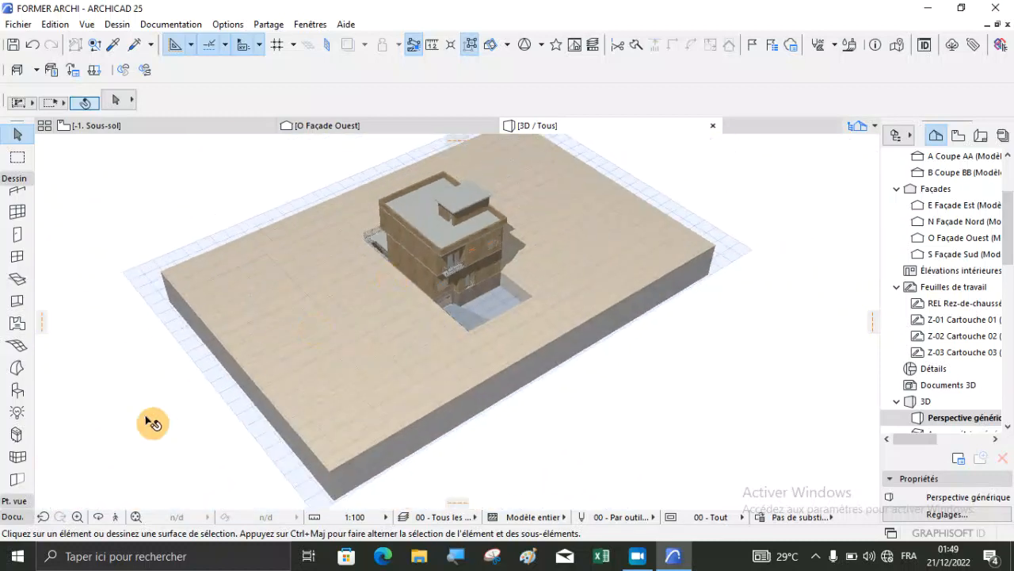
pyautogui.click(98, 517)
pyautogui.scroll(5, 504, 294)
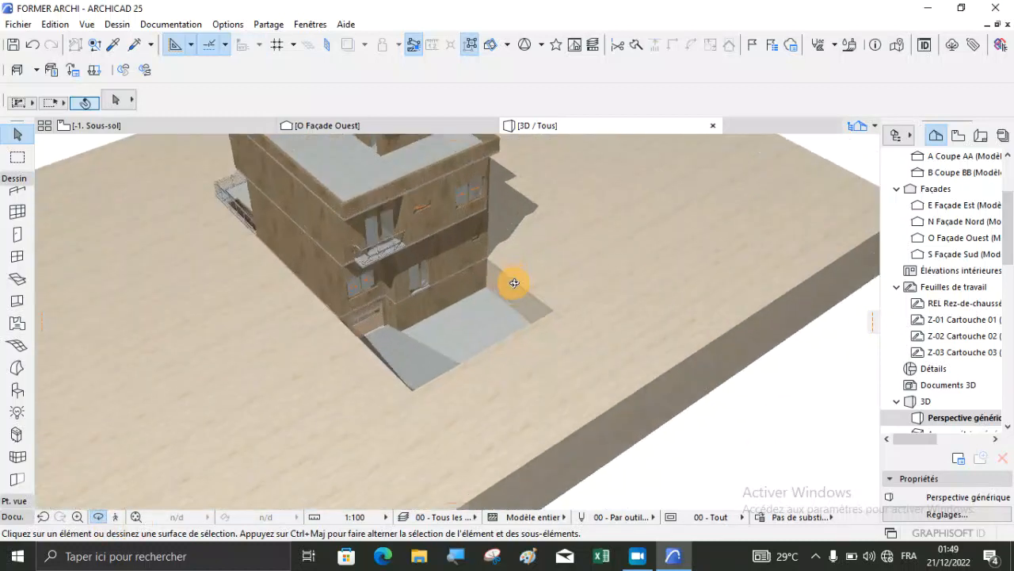
pyautogui.scroll(3, 458, 293)
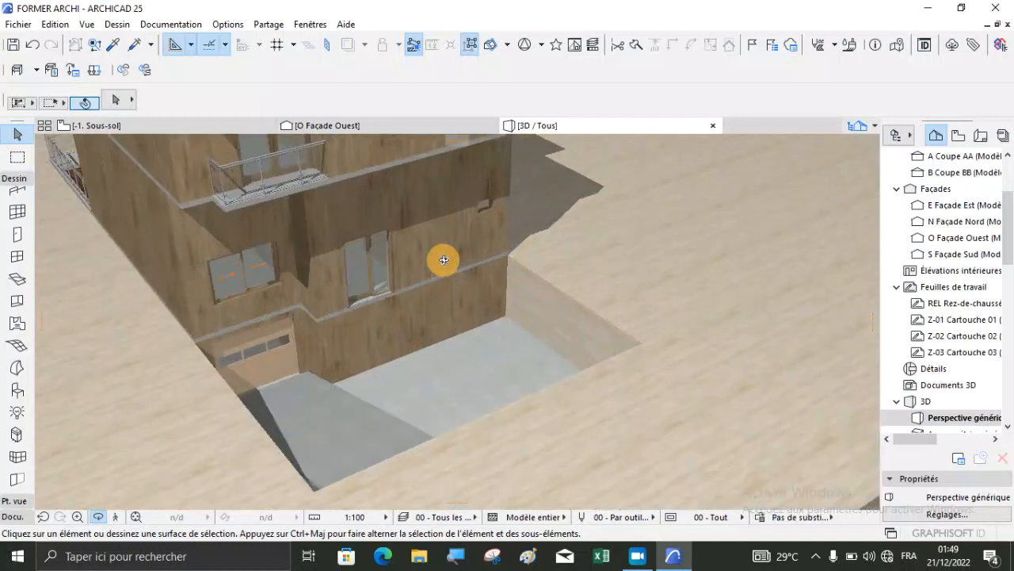
pyautogui.scroll(2, 380, 312)
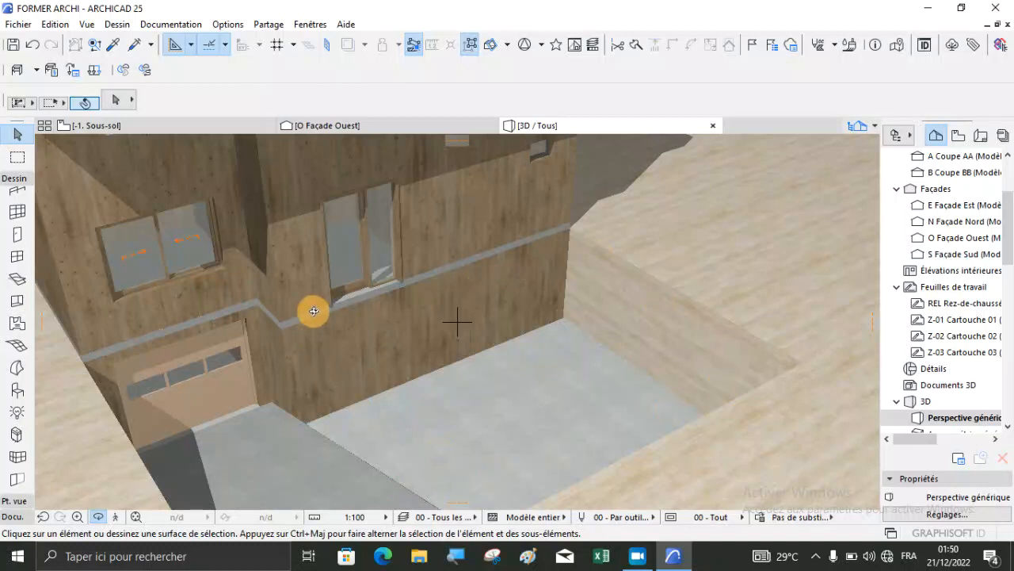
pyautogui.scroll(-2, 349, 254)
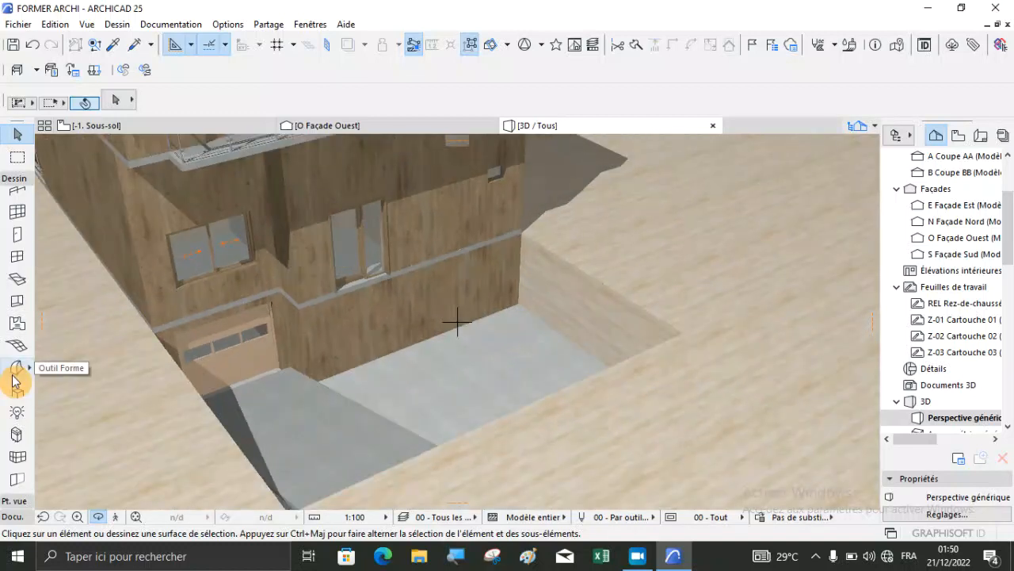
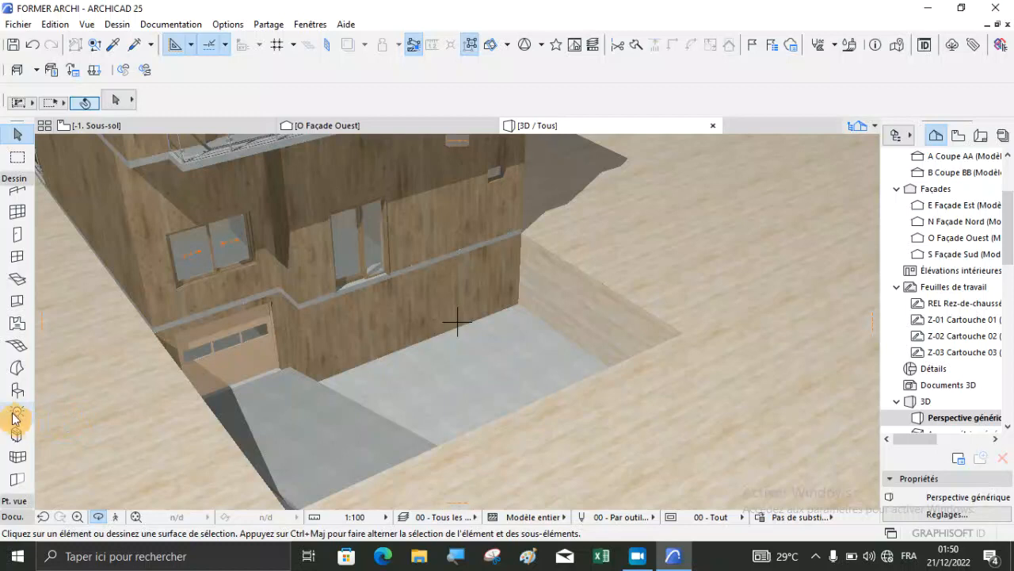
# Step: Activate the Slab tool in the Sous-sol plan and clear the terrain mesh selection
pyautogui.scroll(3, 7, 211)
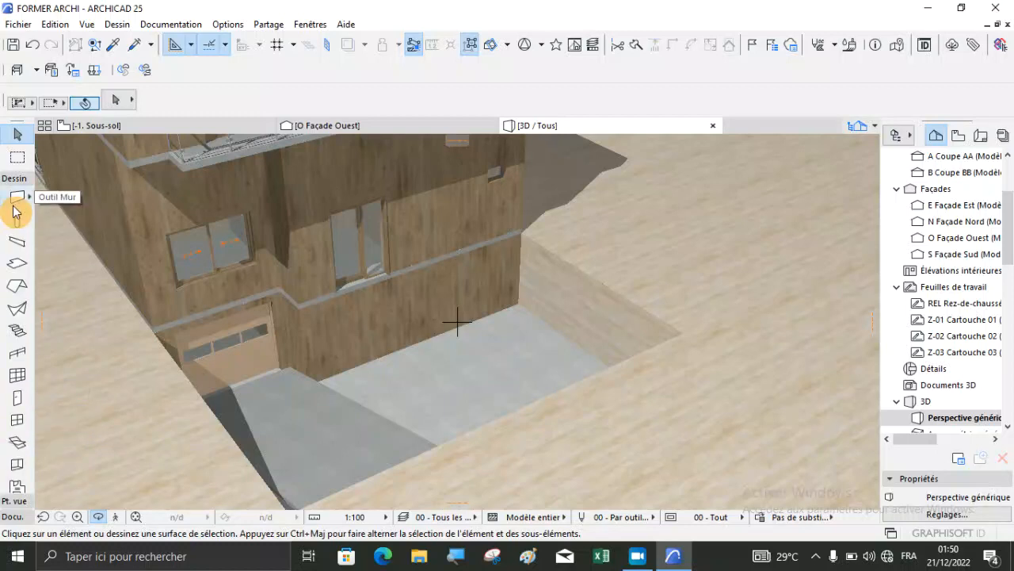
pyautogui.click(18, 264)
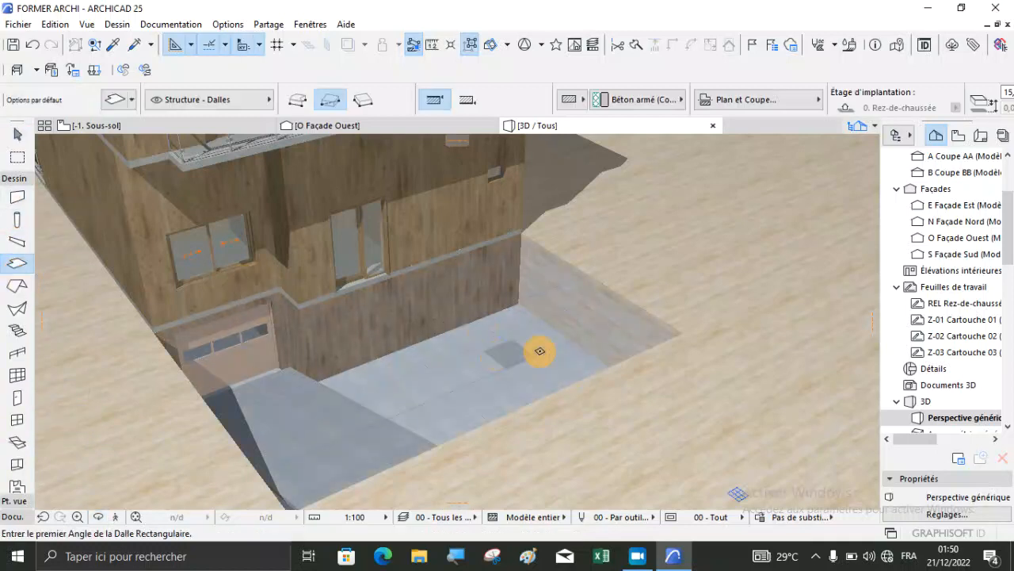
pyautogui.moveTo(136, 126)
pyautogui.click(125, 127)
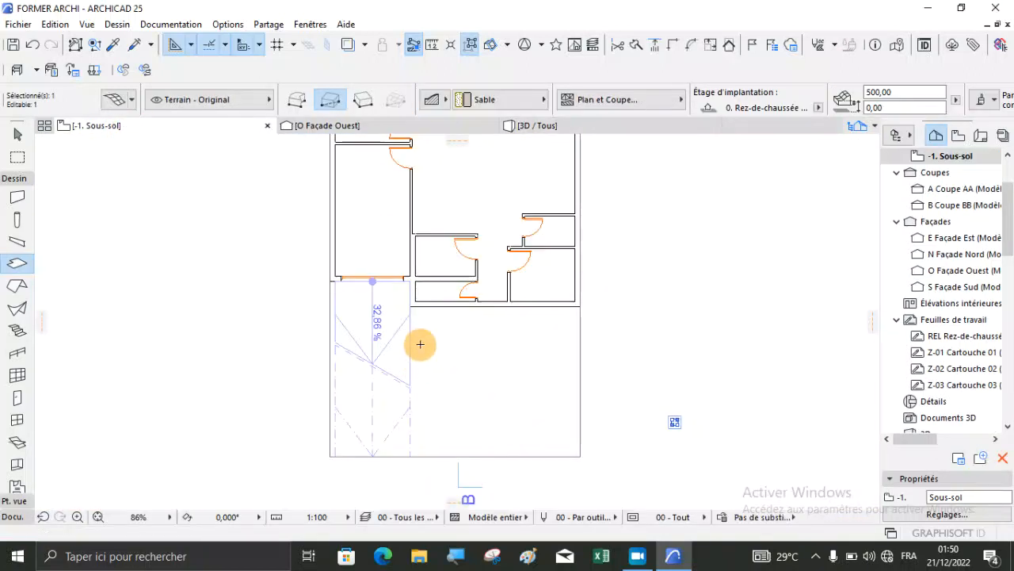
pyautogui.click(527, 127)
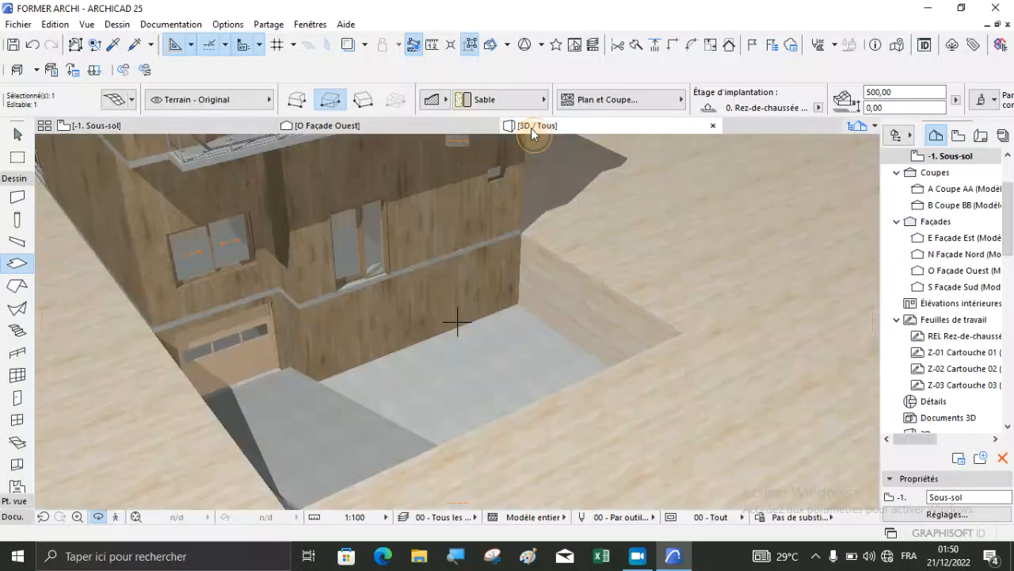
pyautogui.click(111, 126)
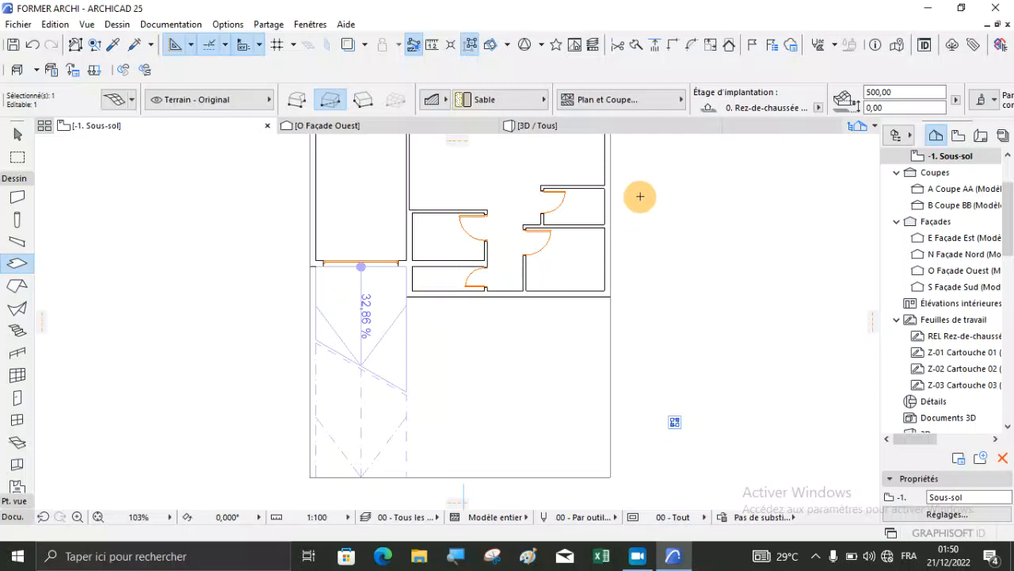
pyautogui.click(911, 93)
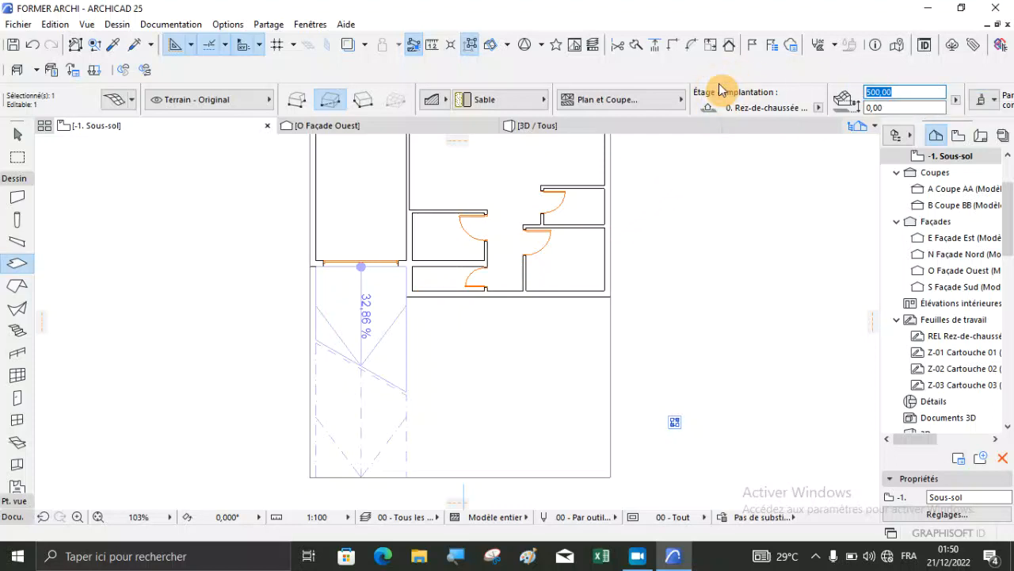
pyautogui.press('Escape')
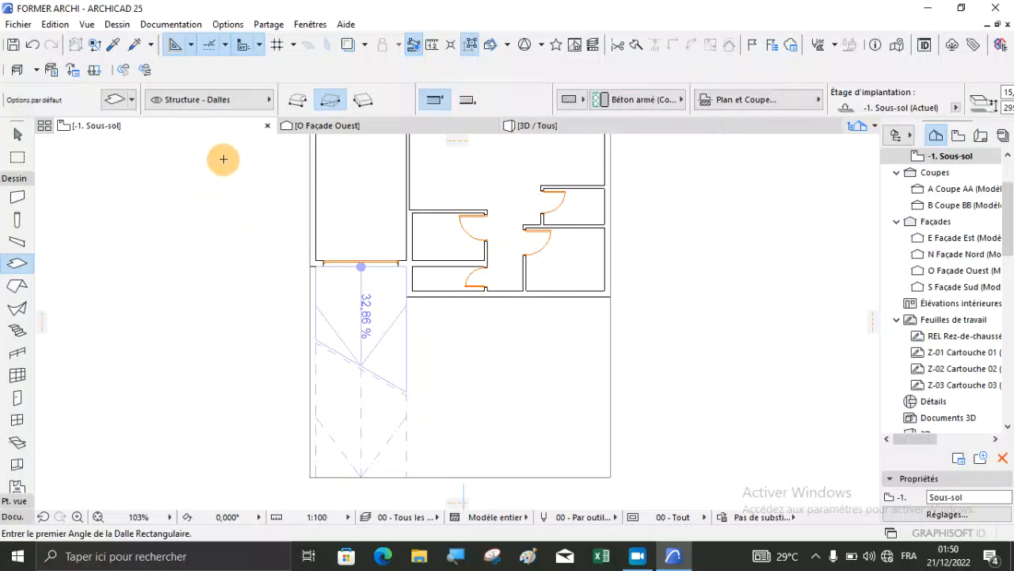
# Step: Draw a rectangular slab 230 thick with a 0 offset from Sous-sol, covering the forecourt beside the ramp
pyautogui.scroll(-5, 752, 96)
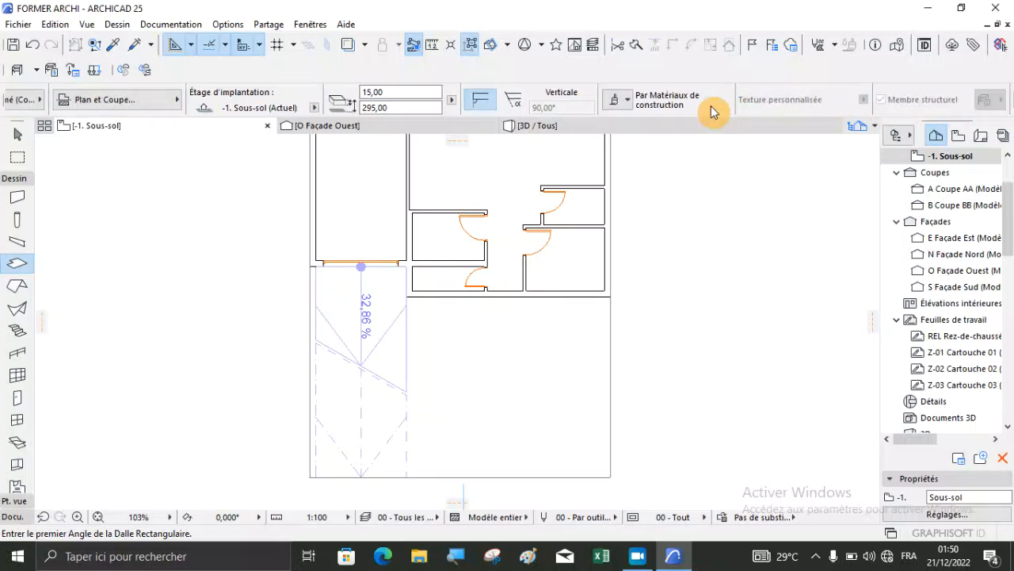
pyautogui.click(388, 94)
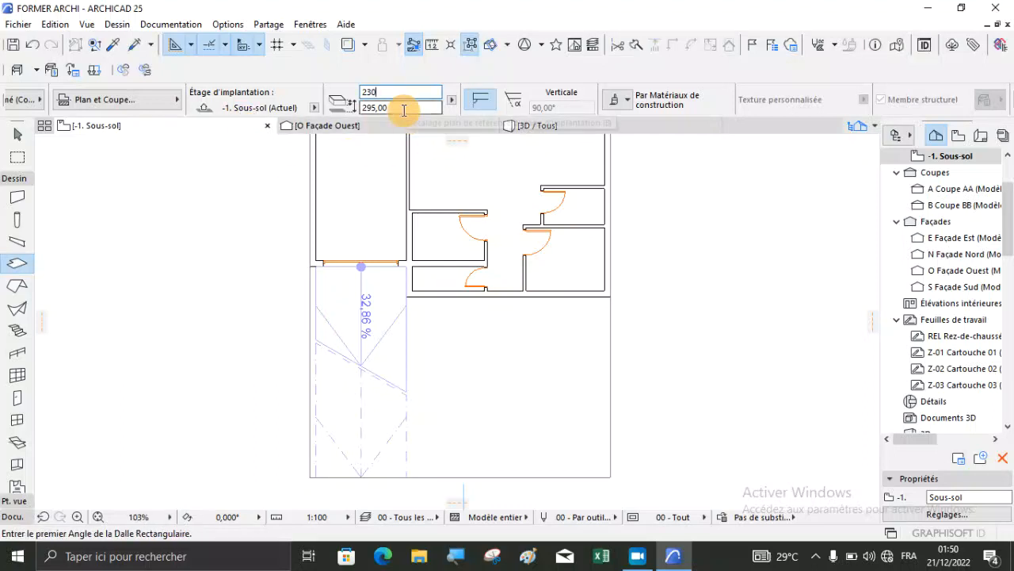
pyautogui.press('Tab')
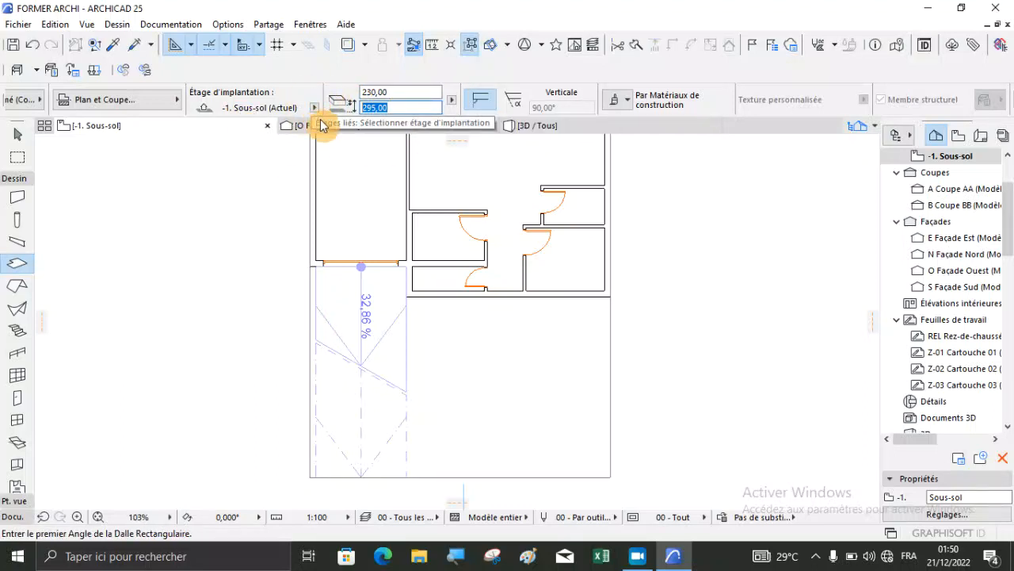
pyautogui.moveTo(371, 131)
pyautogui.write('0')
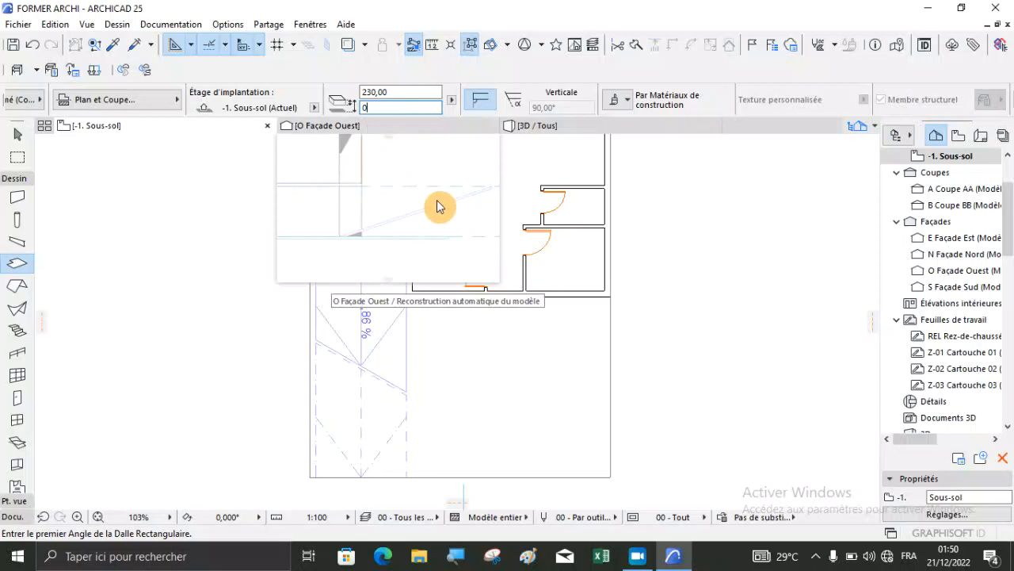
pyautogui.scroll(2, 410, 310)
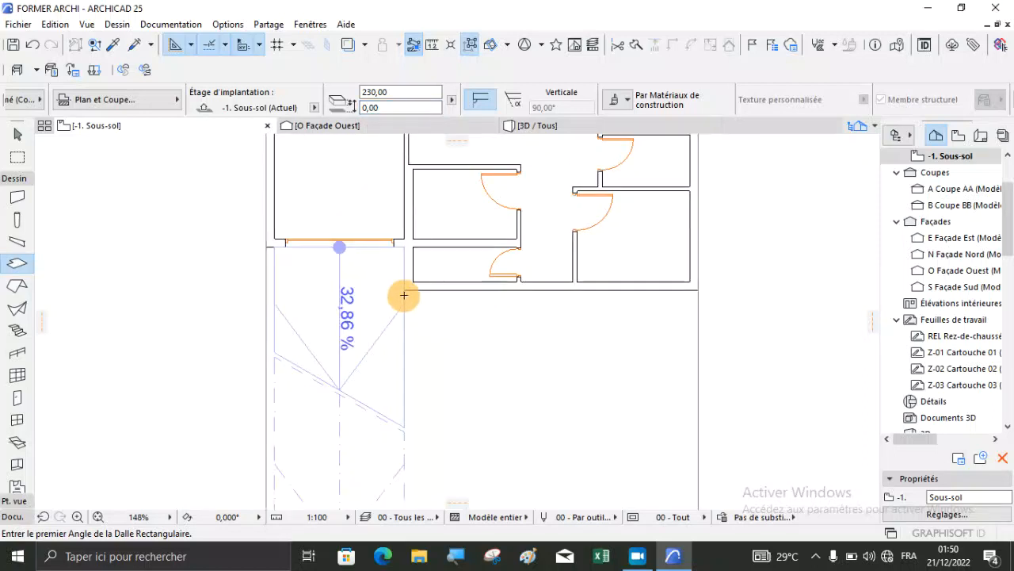
pyautogui.click(406, 287)
pyautogui.scroll(-4, 471, 284)
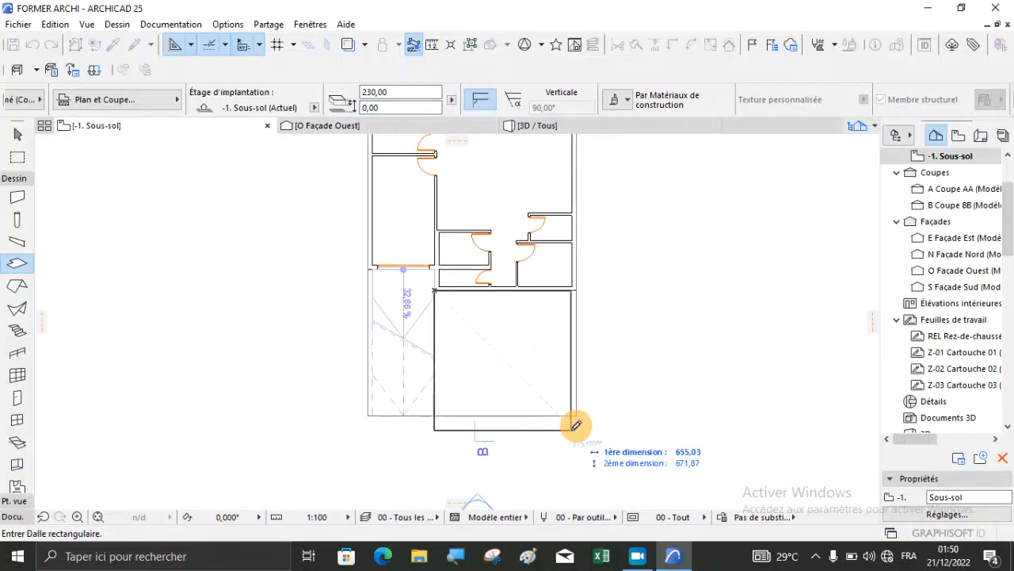
pyautogui.click(577, 413)
# Step: Raise the new forecourt slab in 3D until its top corner meets the ground-floor slab level, and clear the selection
pyautogui.click(545, 126)
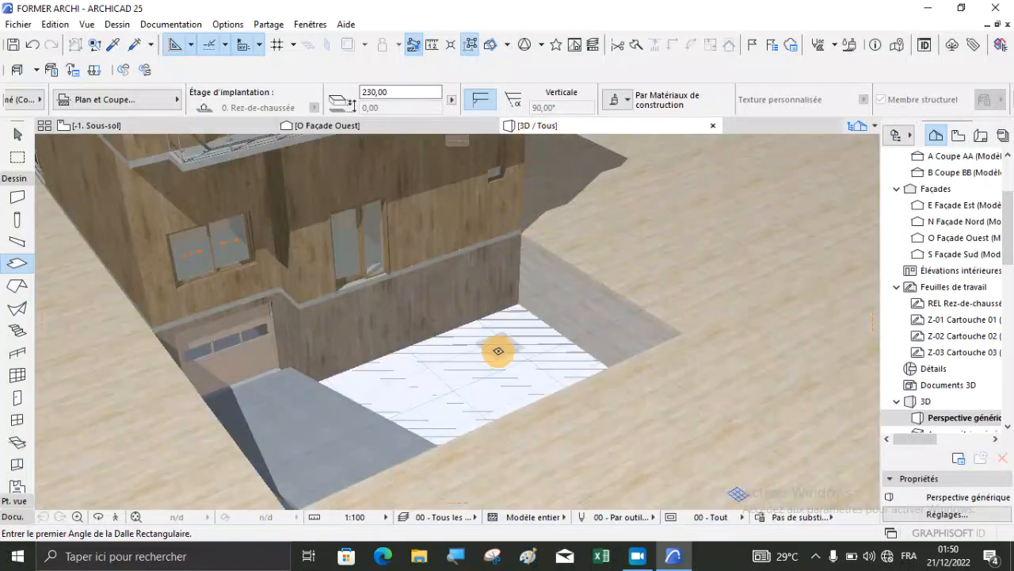
pyautogui.press('Escape')
pyautogui.click(500, 355)
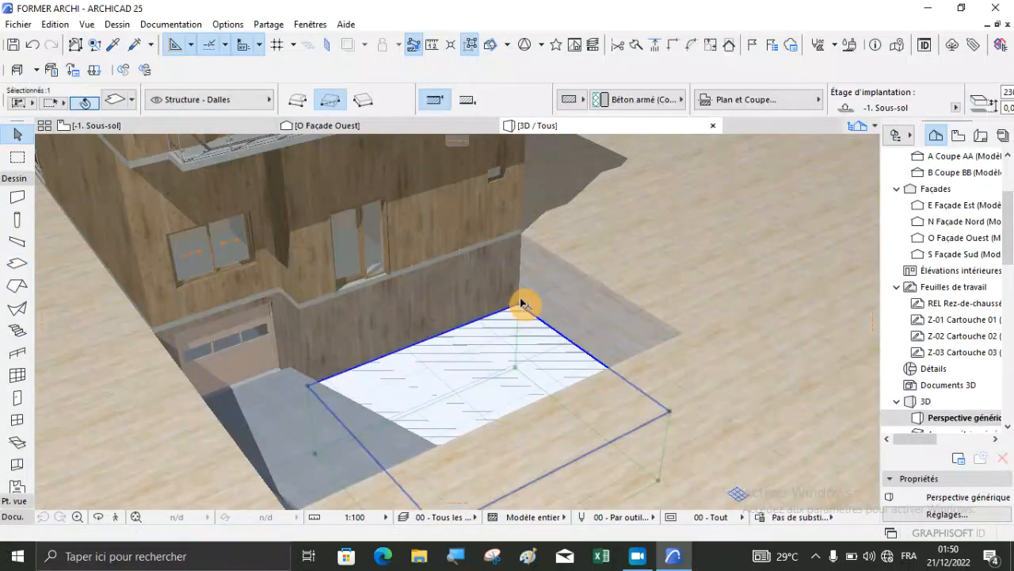
pyautogui.click(519, 309)
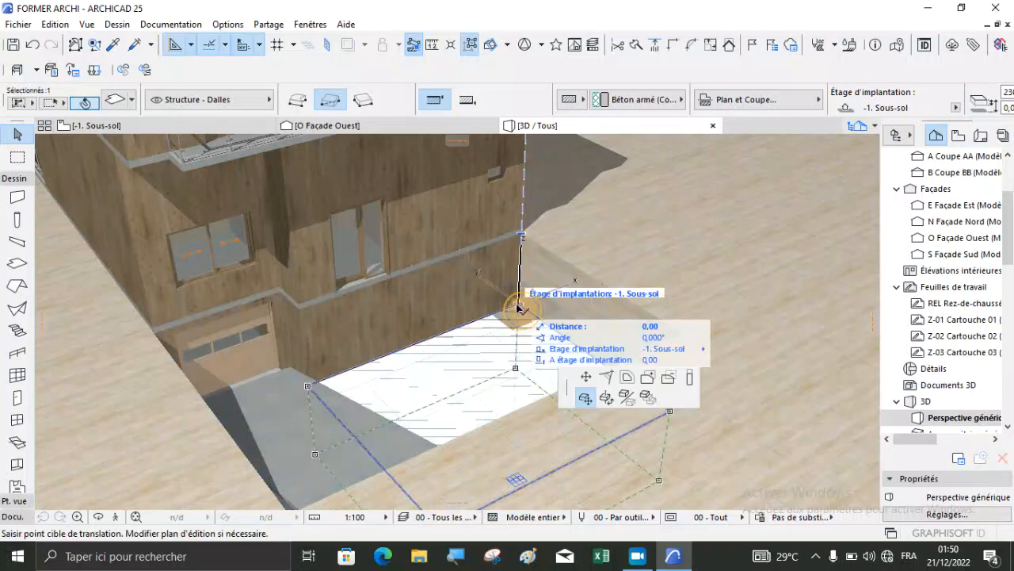
pyautogui.click(526, 238)
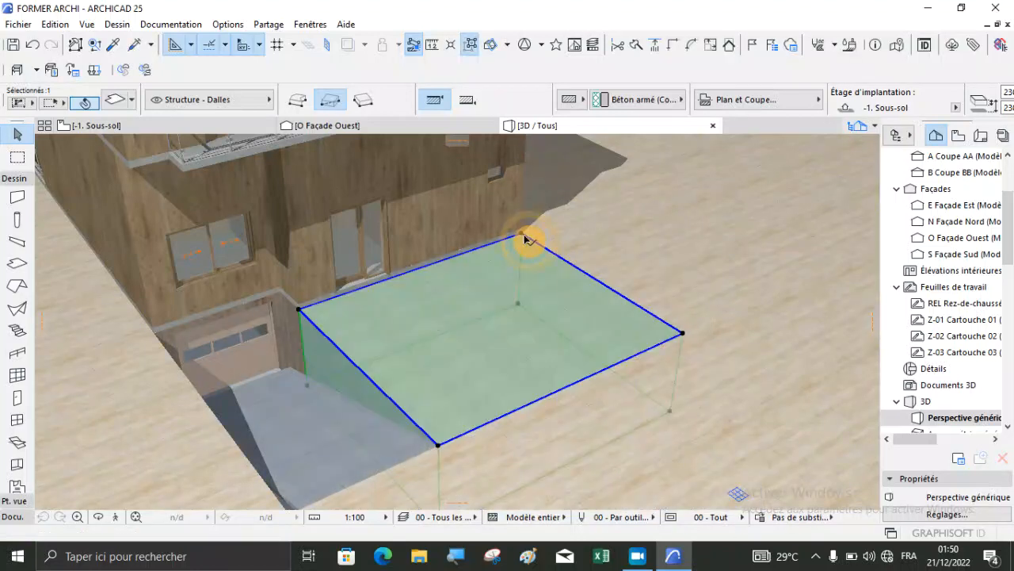
pyautogui.press('Escape')
pyautogui.scroll(-3, 533, 241)
pyautogui.scroll(-5, 486, 327)
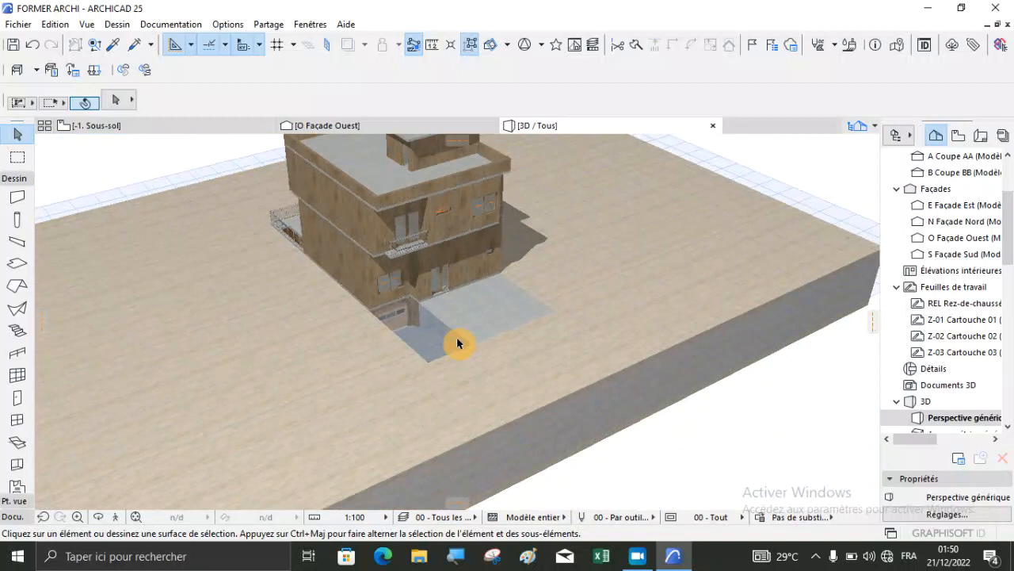
# Step: Orbit around the front of the house and examine the raised forecourt slab against the ramp, garage door and entrance
pyautogui.click(99, 517)
pyautogui.moveTo(525, 343); pyautogui.dragTo(328, 343)
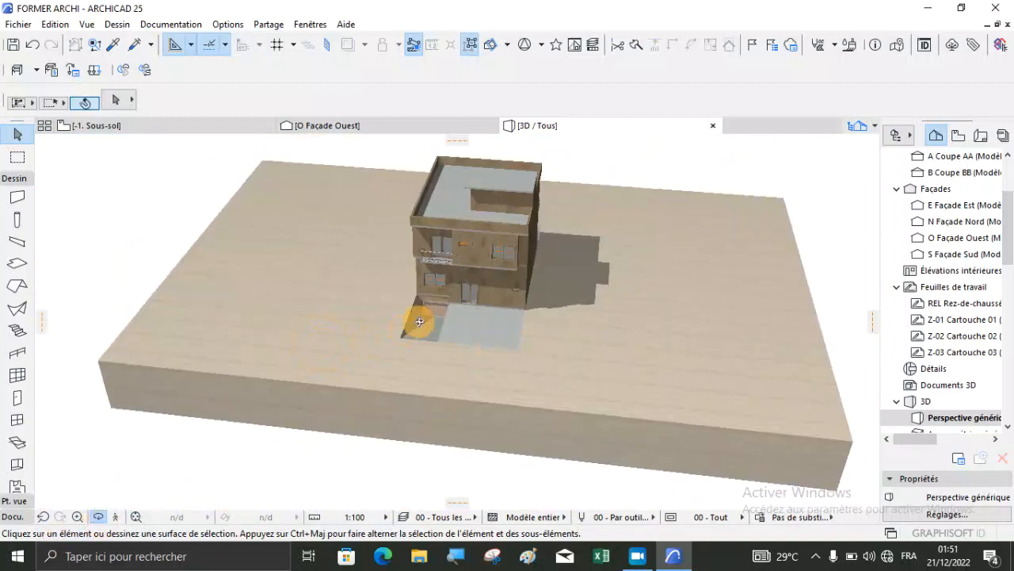
pyautogui.scroll(3, 451, 293)
pyautogui.moveTo(451, 291); pyautogui.dragTo(332, 474)
pyautogui.moveTo(443, 315); pyautogui.dragTo(442, 362)
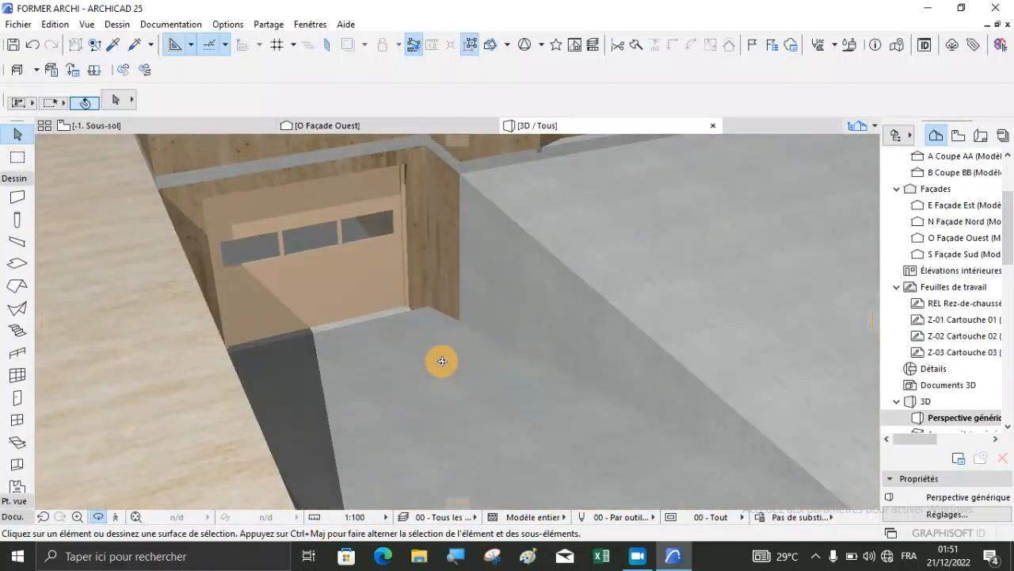
pyautogui.scroll(-8, 443, 361)
pyautogui.moveTo(627, 329); pyautogui.dragTo(511, 349)
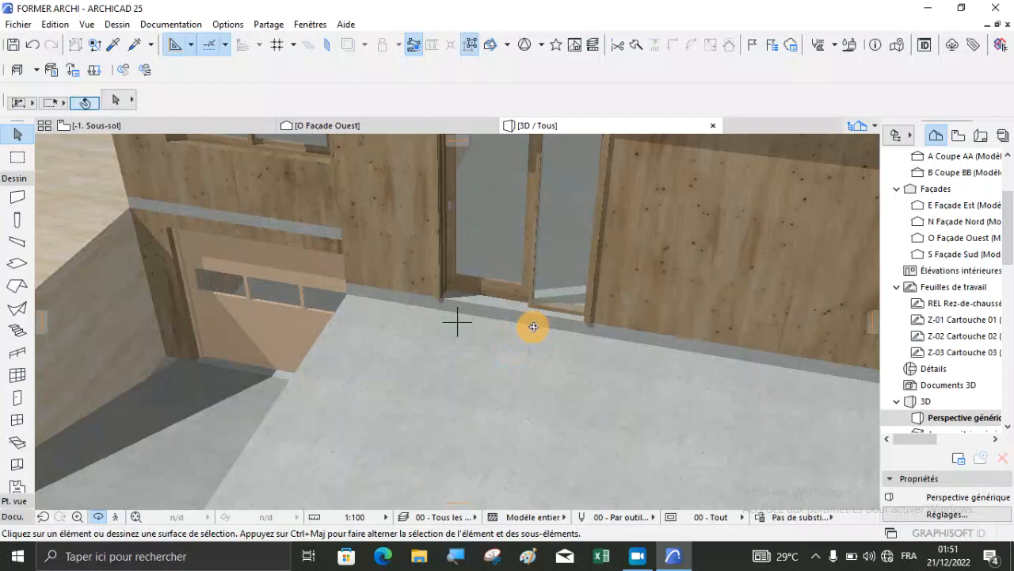
pyautogui.scroll(-15, 535, 325)
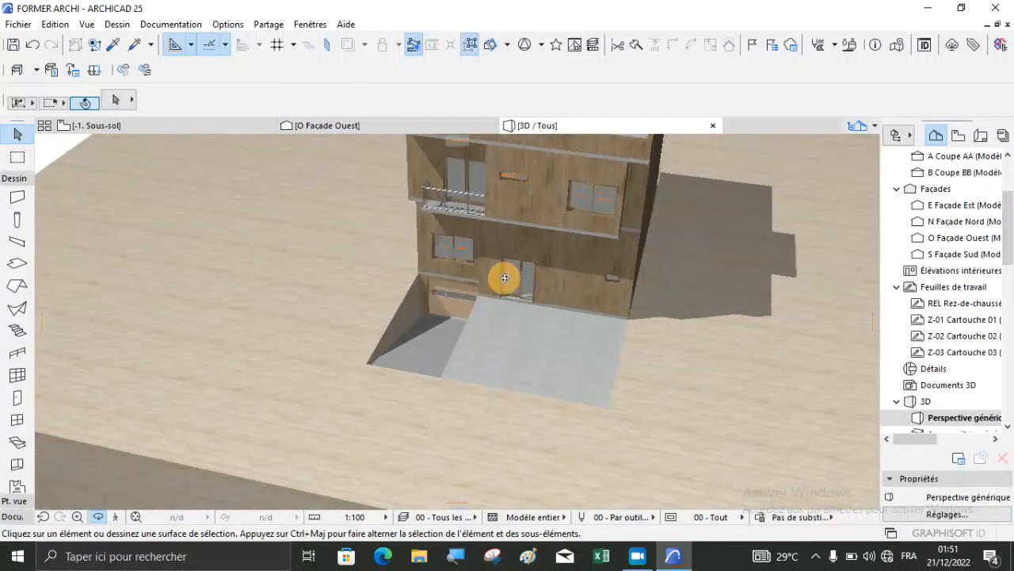
pyautogui.scroll(5, 507, 342)
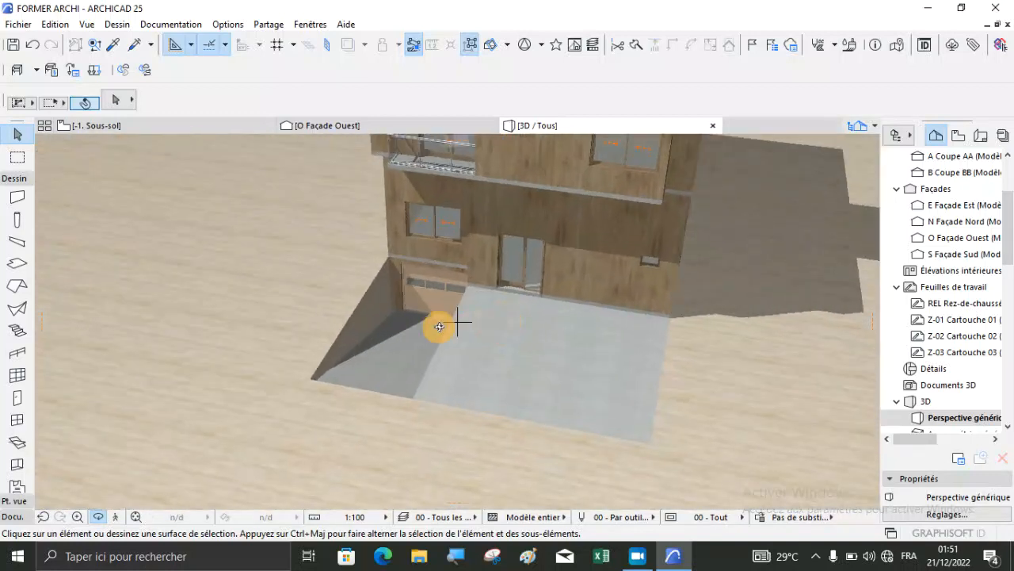
pyautogui.scroll(3, 439, 326)
pyautogui.scroll(-5, 623, 312)
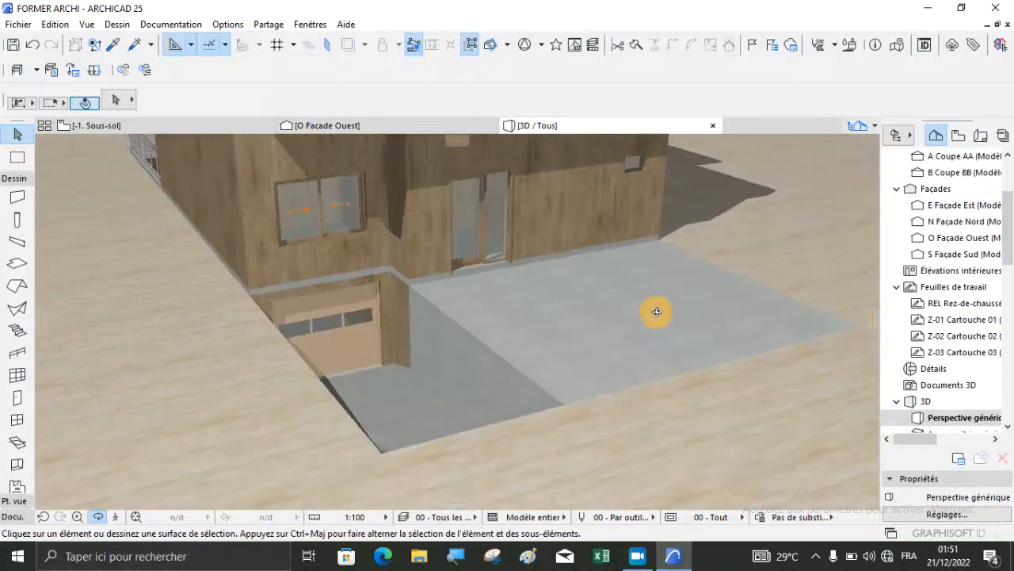
pyautogui.scroll(-2, 658, 380)
pyautogui.scroll(-4, 655, 388)
# Step: Examine the sunken area beside the rear terrace in 3D and compare it with the Sous-sol plan
pyautogui.moveTo(451, 315); pyautogui.dragTo(690, 328)
pyautogui.moveTo(358, 318); pyautogui.dragTo(294, 478)
pyautogui.scroll(5, 275, 476)
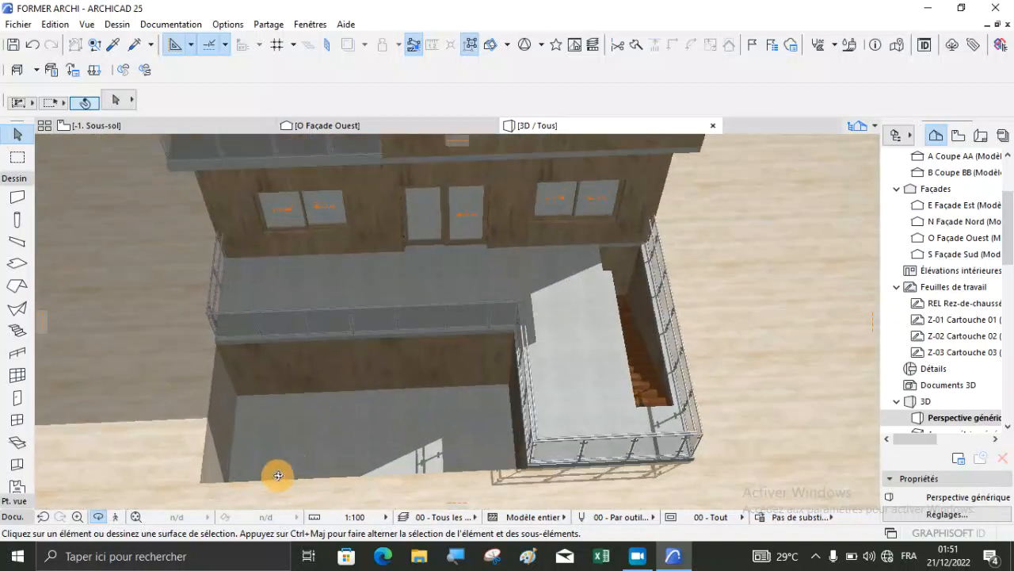
pyautogui.moveTo(589, 373); pyautogui.dragTo(396, 339)
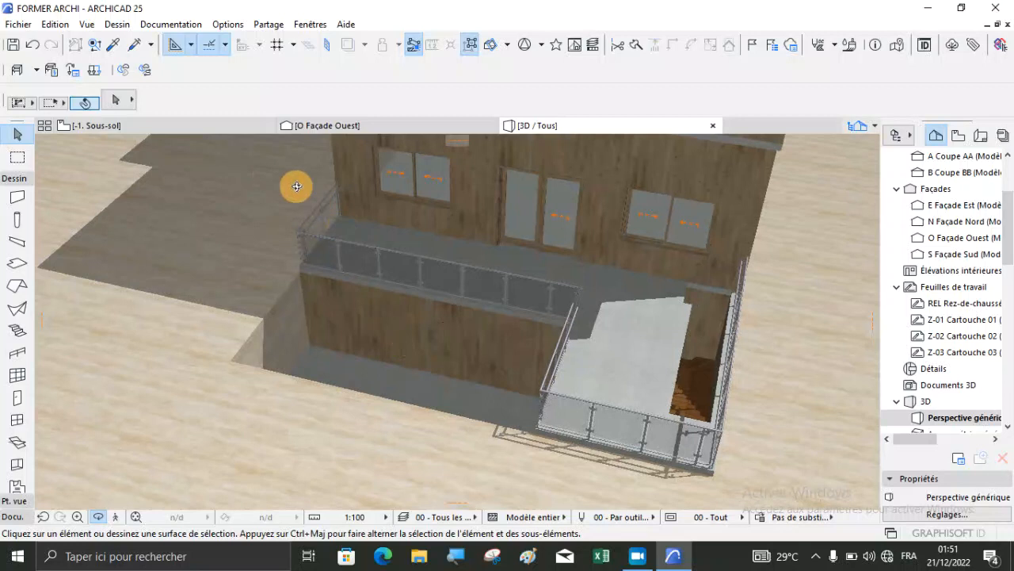
pyautogui.click(163, 124)
pyautogui.scroll(-3, 404, 420)
pyautogui.scroll(5, 407, 254)
pyautogui.scroll(4, 435, 254)
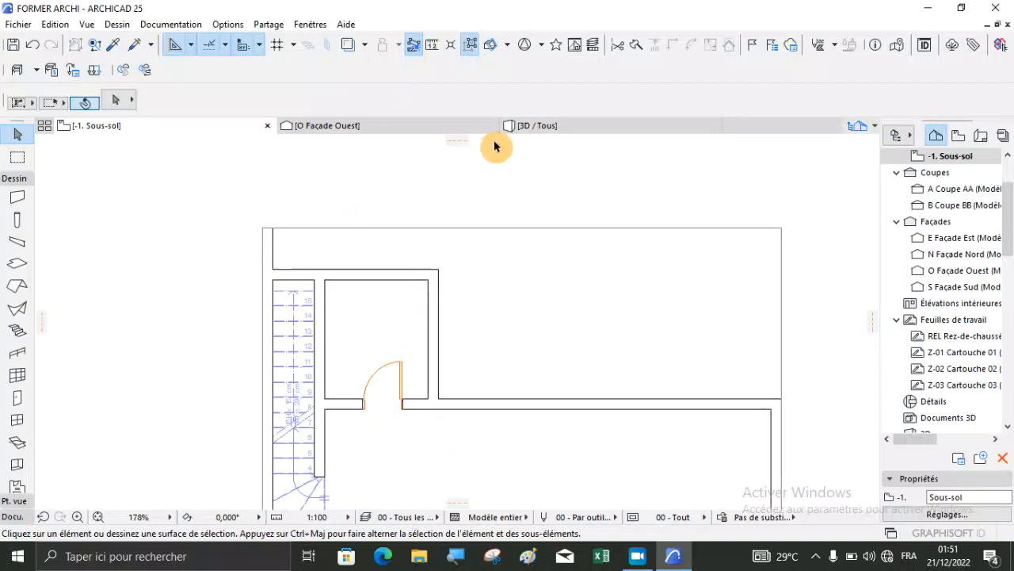
pyautogui.click(537, 127)
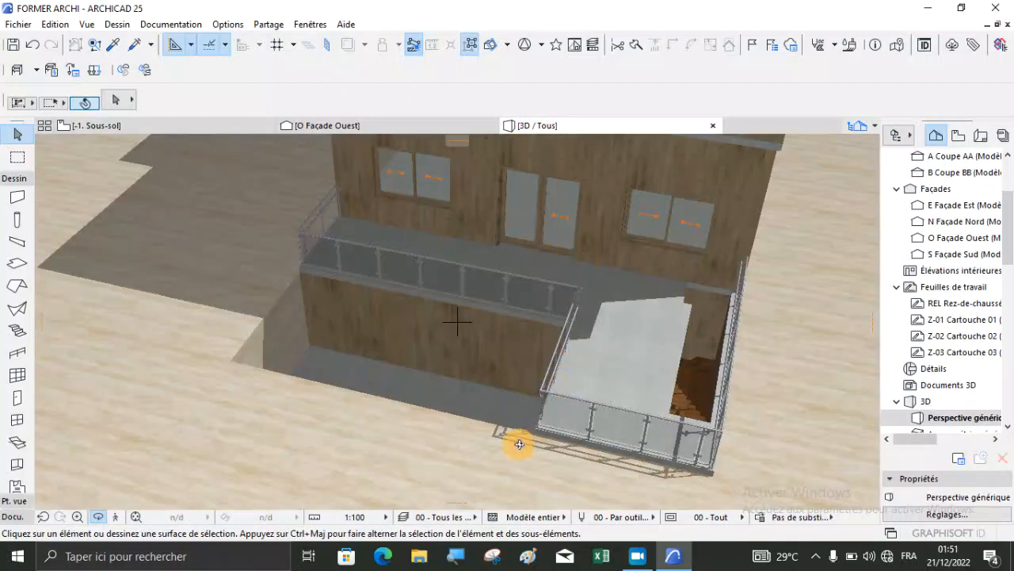
# Step: Draw a rectangular slab in the Sous-sol plan from the inner wall corner beside the small room to the opposite outer corner
pyautogui.click(124, 135)
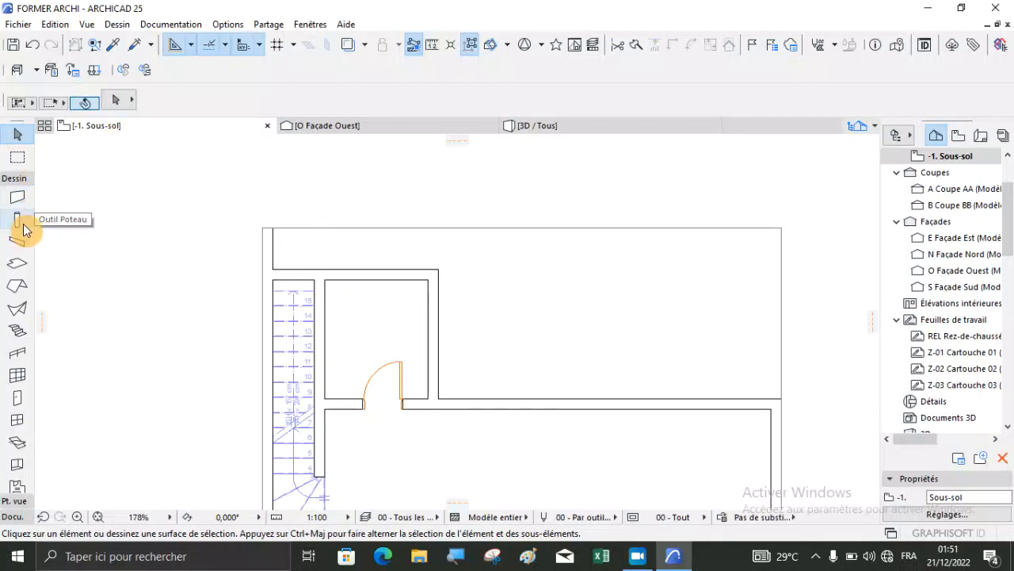
pyautogui.click(11, 268)
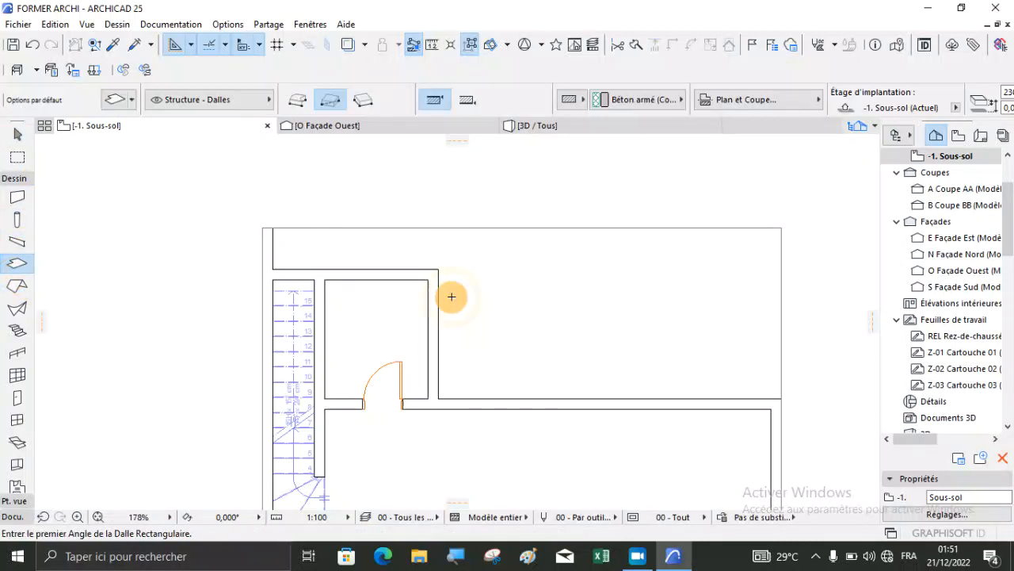
pyautogui.click(439, 397)
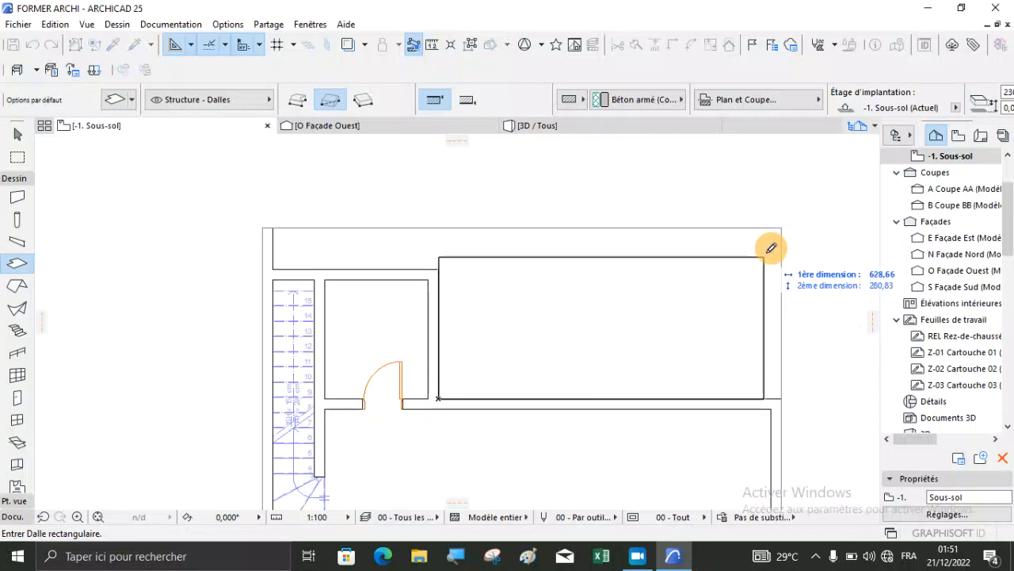
pyautogui.click(784, 225)
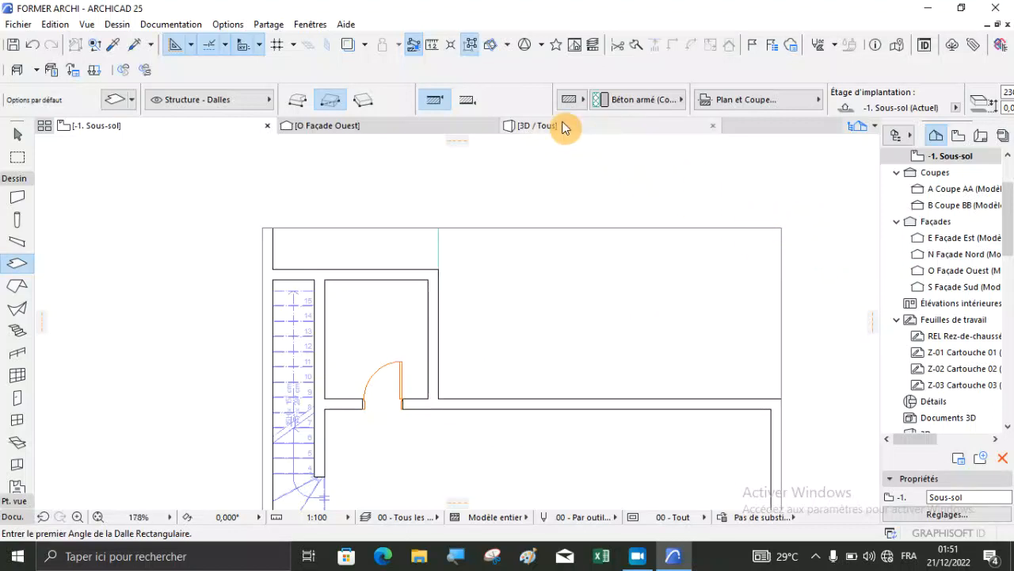
# Step: Raise the new rear slab in 3D until its corner meets the terrace slab level, and clear the selection
pyautogui.click(555, 125)
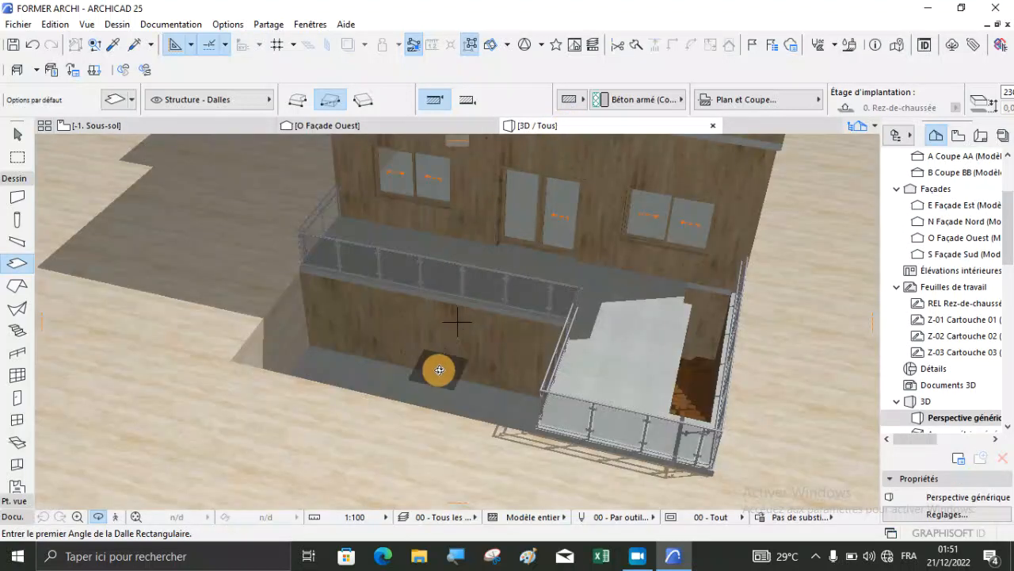
pyautogui.keyDown('shift'); pyautogui.click(371, 374); pyautogui.keyUp('shift')
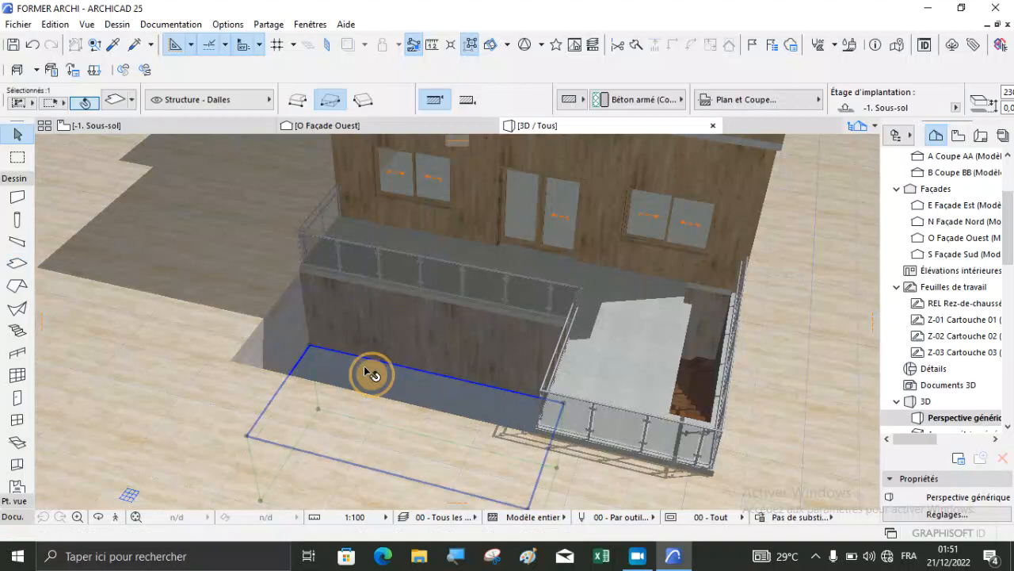
pyautogui.click(310, 348)
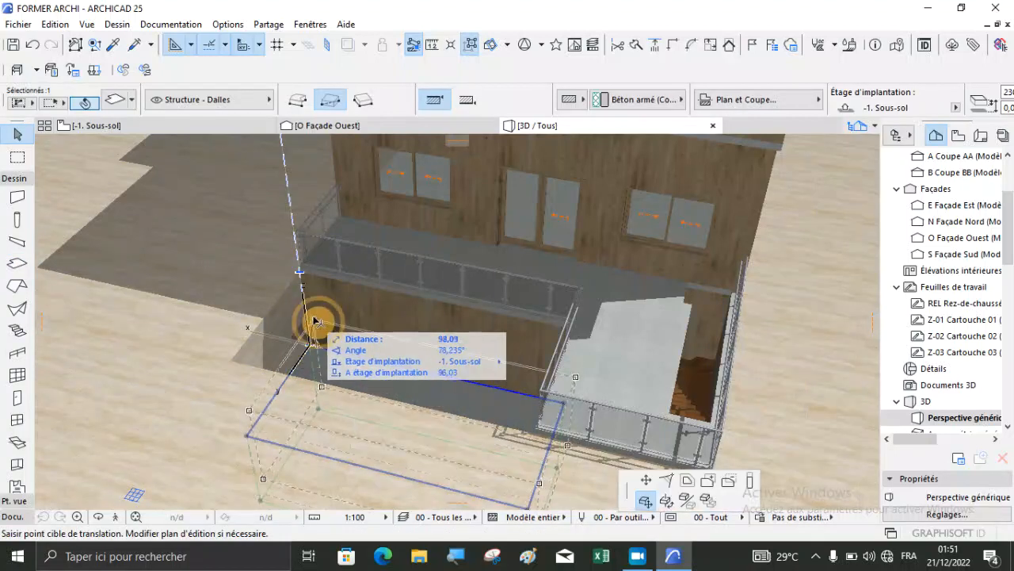
pyautogui.click(299, 272)
pyautogui.press('Escape')
# Step: Orbit around the rear of the house and examine the filled area and the opening lines on the windows up close
pyautogui.scroll(-7, 571, 319)
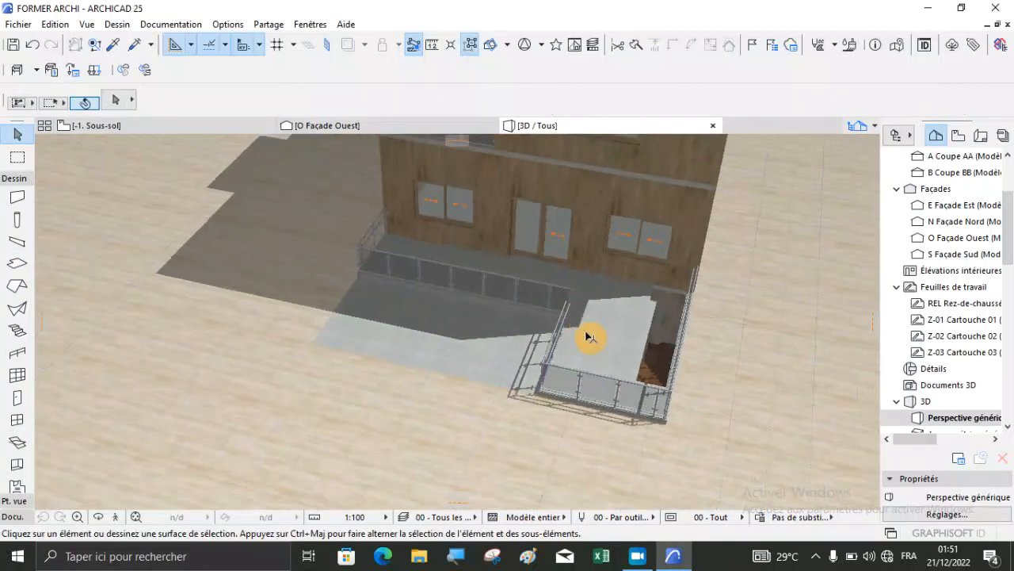
pyautogui.scroll(-3, 603, 377)
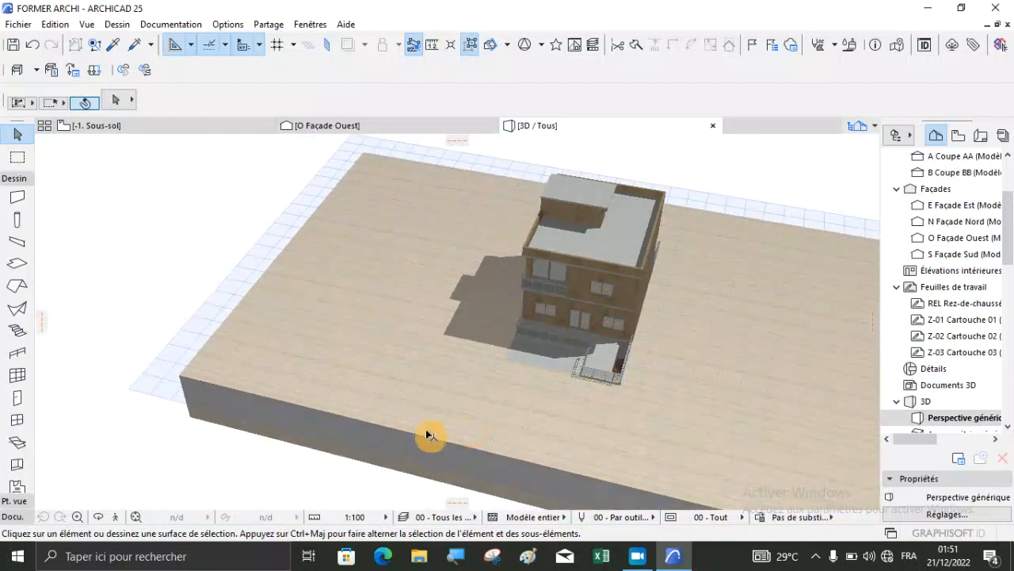
pyautogui.click(99, 518)
pyautogui.moveTo(387, 310); pyautogui.dragTo(652, 290)
pyautogui.scroll(5, 544, 184)
pyautogui.scroll(4, 544, 184)
pyautogui.moveTo(507, 355); pyautogui.dragTo(459, 389)
pyautogui.scroll(3, 452, 396)
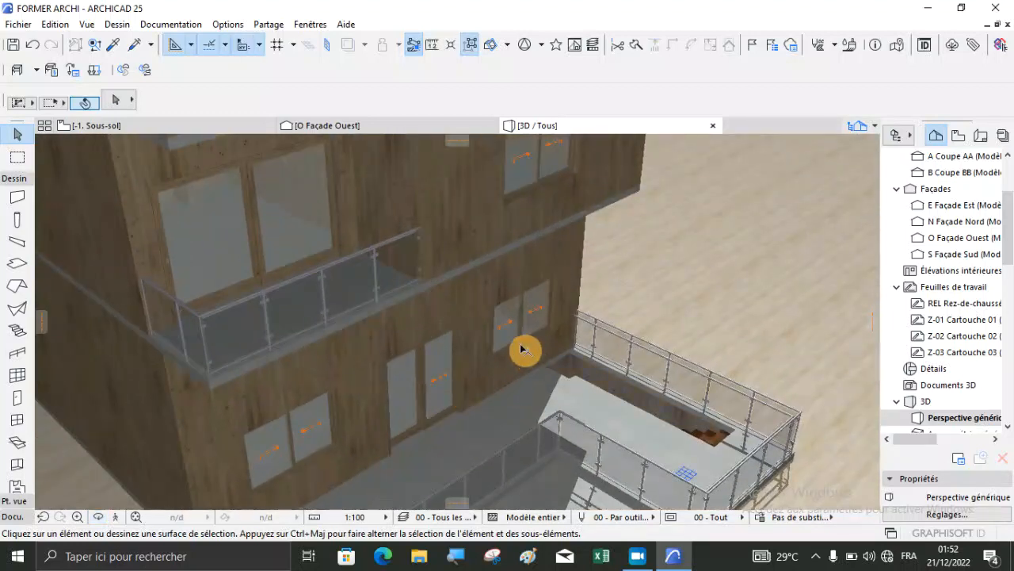
pyautogui.scroll(5, 524, 351)
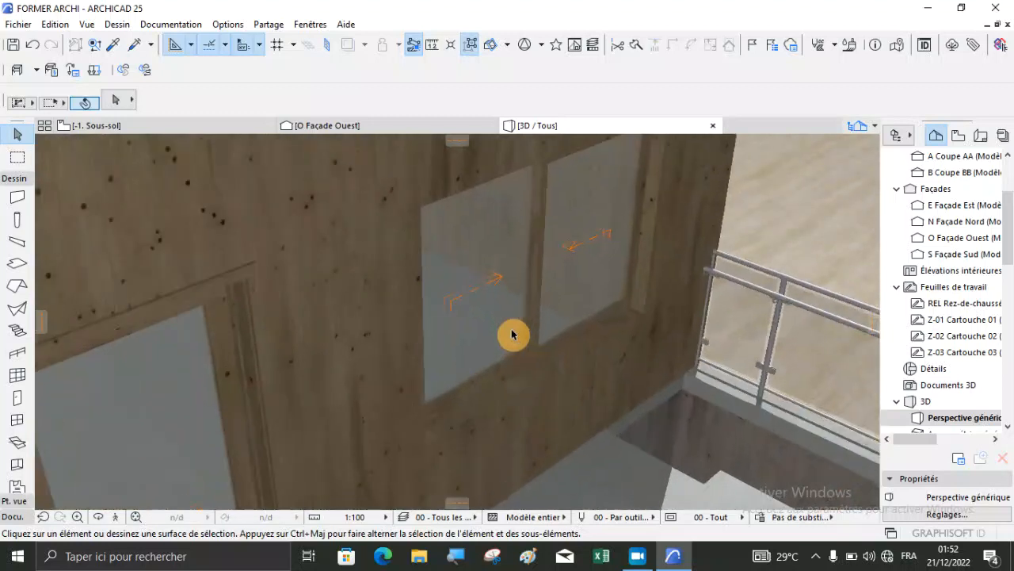
pyautogui.scroll(-5, 571, 274)
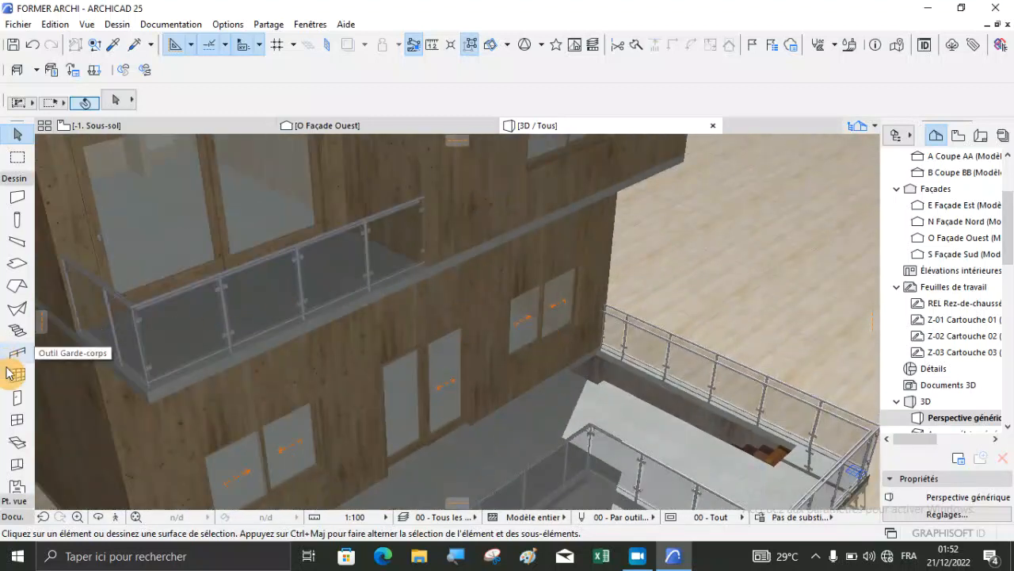
# Step: Select all windows in 3D and open their sliding-window parameters at the Lignes d'ouverture page
pyautogui.click(18, 420)
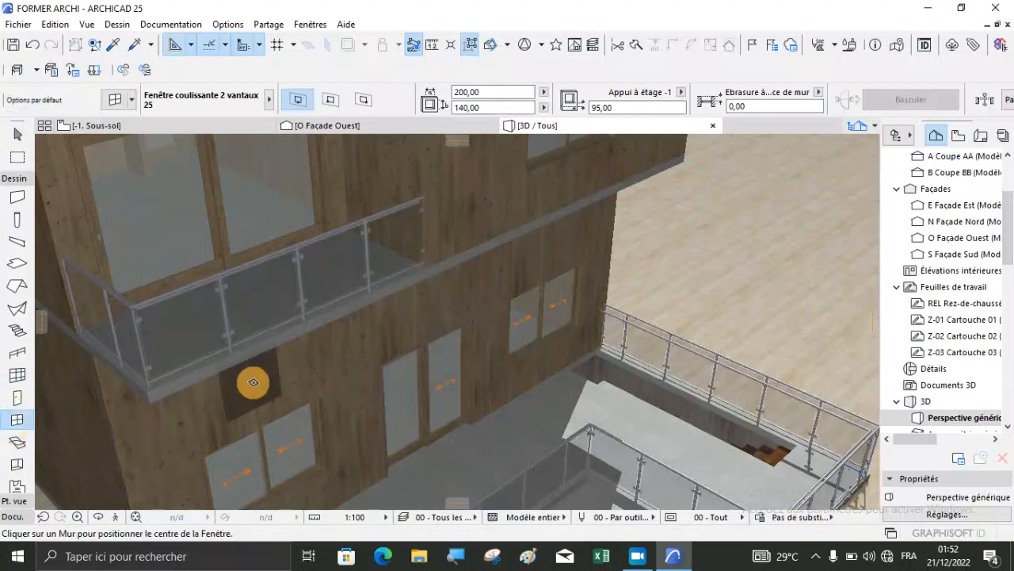
pyautogui.hotkey('ctrl', 'a')
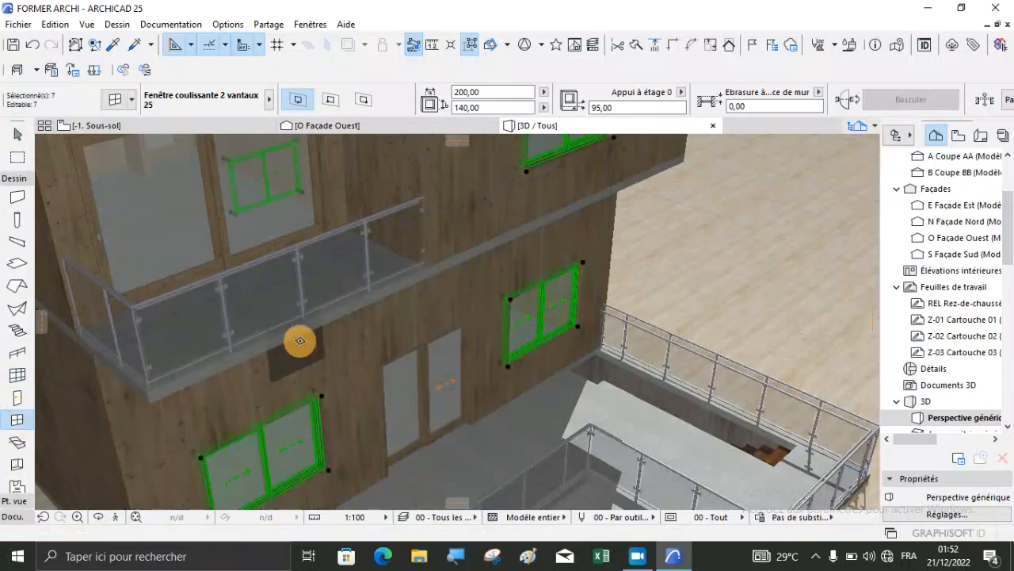
pyautogui.scroll(-3, 491, 306)
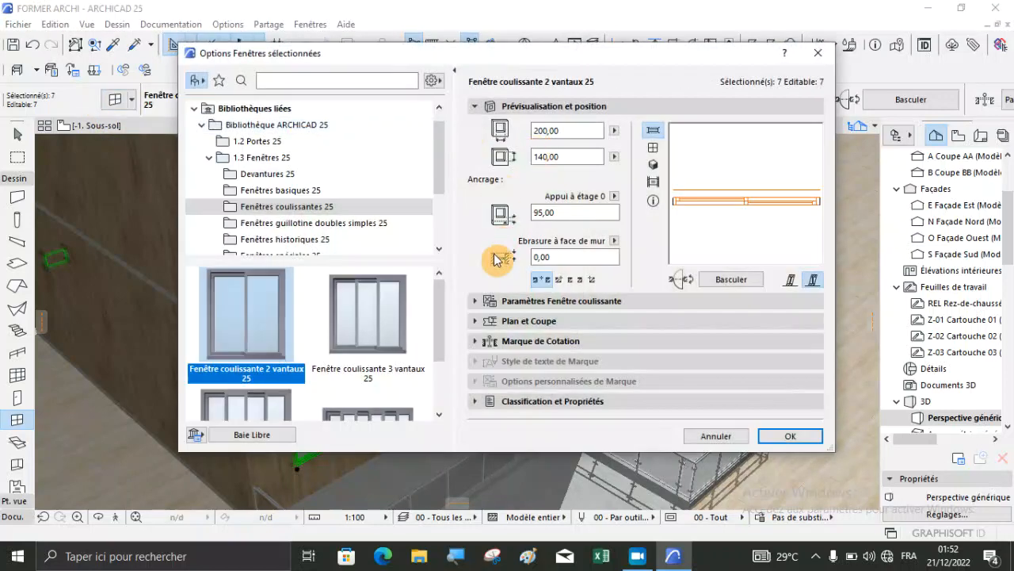
pyautogui.click(478, 302)
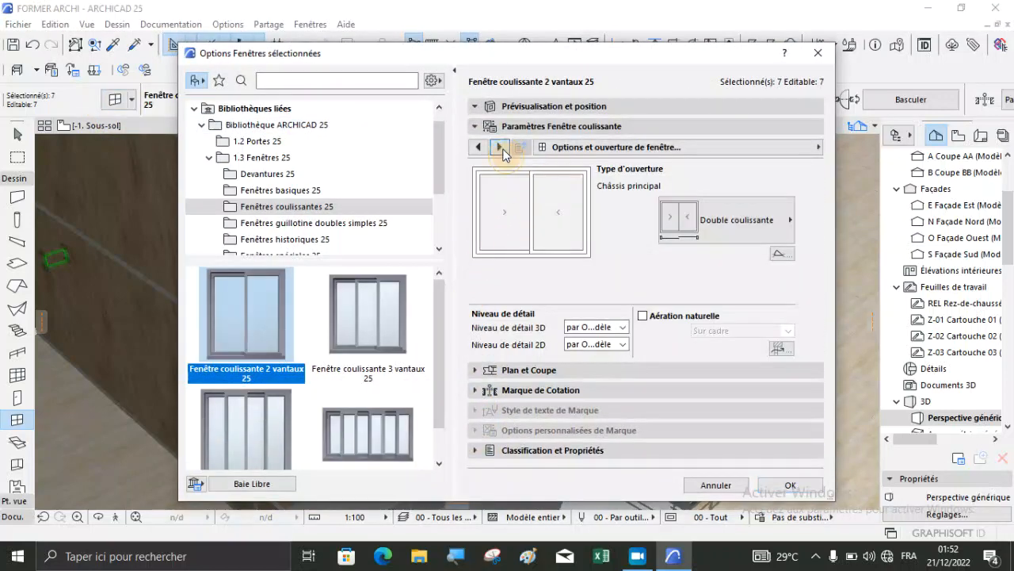
pyautogui.click(500, 147)
pyautogui.click(500, 147)
pyautogui.click(500, 148)
pyautogui.click(500, 147)
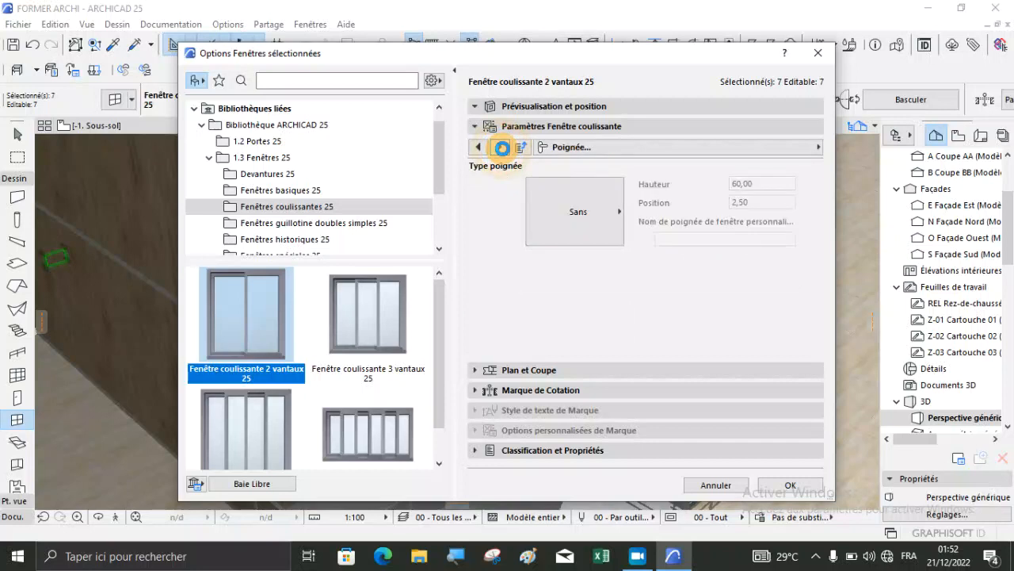
pyautogui.click(502, 147)
pyautogui.click(502, 147)
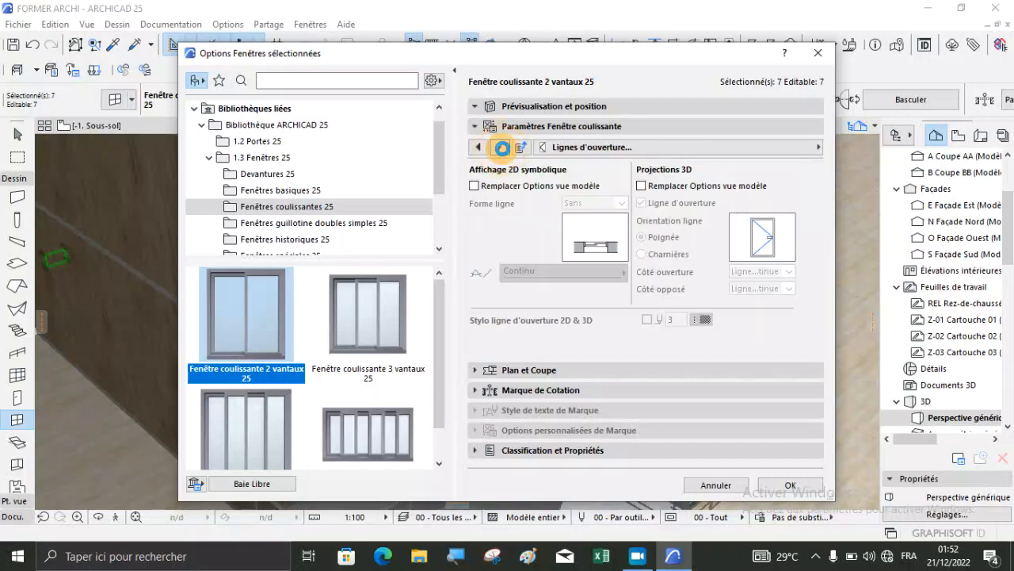
# Step: Override the model view options for the windows' 3D projections, turn off Ligne d'ouverture, apply, and clear the selection
pyautogui.click(641, 186)
pyautogui.click(640, 204)
pyautogui.click(641, 203)
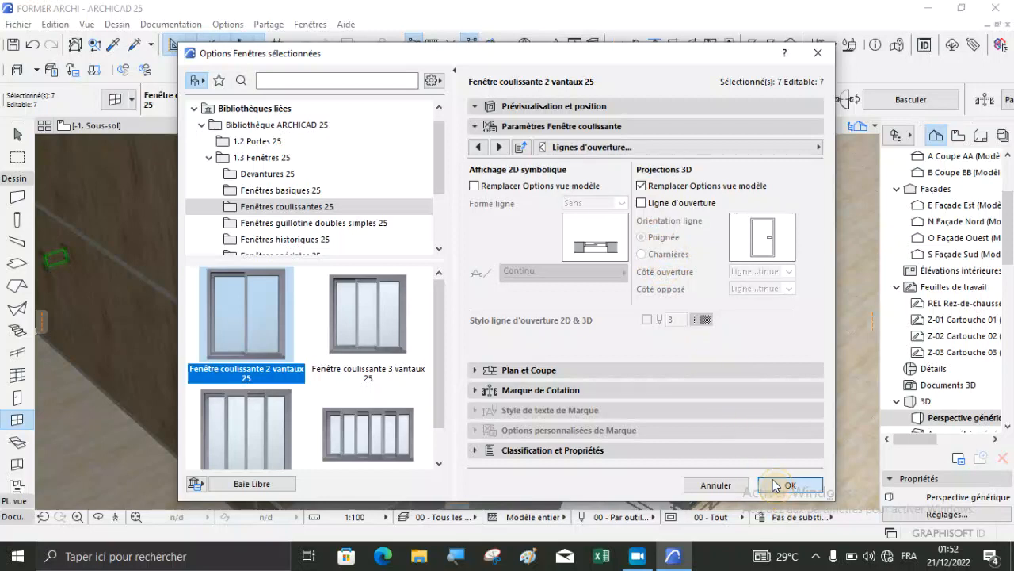
pyautogui.click(785, 485)
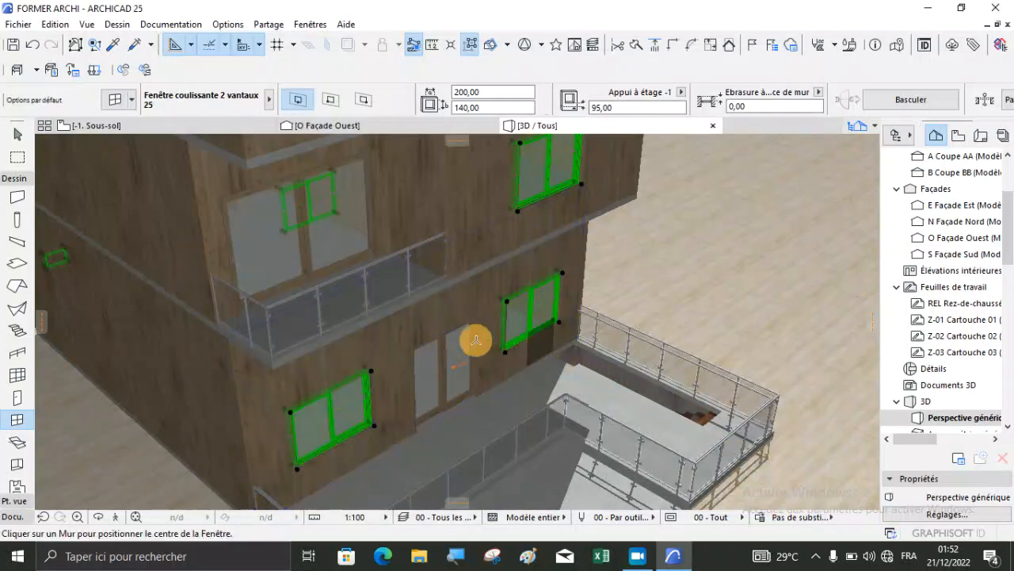
pyautogui.press('Escape')
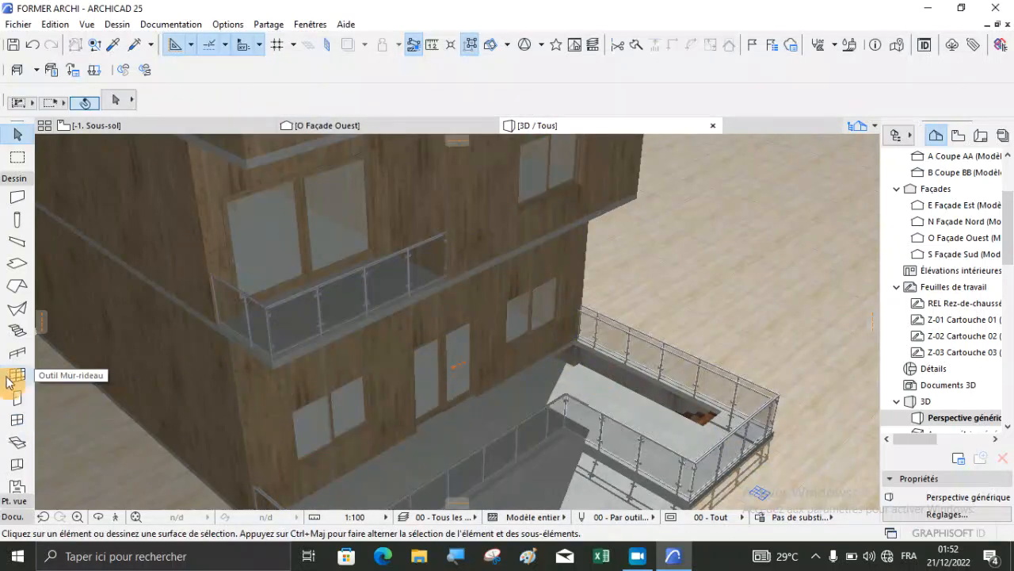
# Step: Select all doors in 3D, override the model view options for their 3D projections with Ligne d'ouverture off, and clear the selection
pyautogui.click(18, 398)
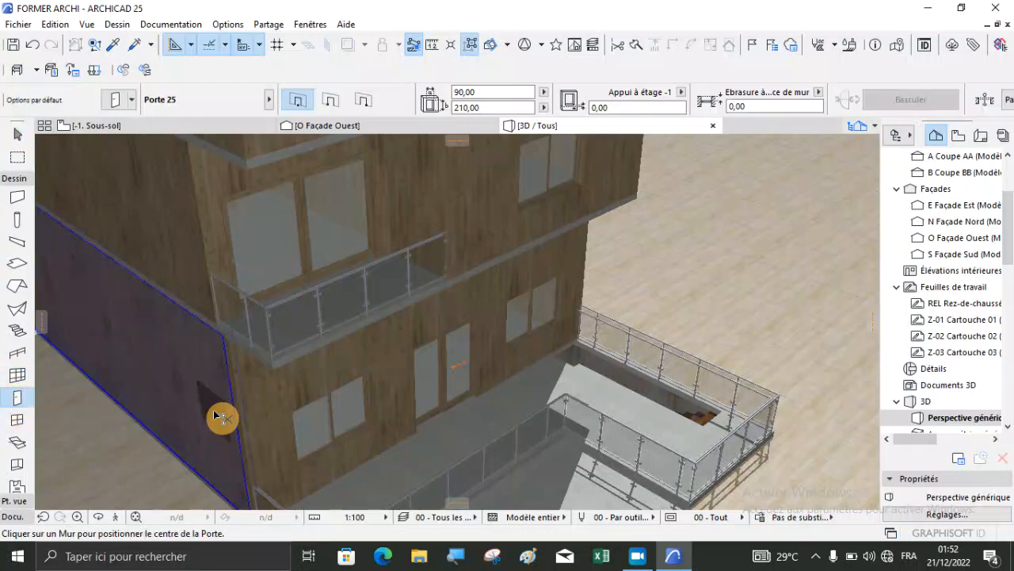
pyautogui.hotkey('ctrl', 'a')
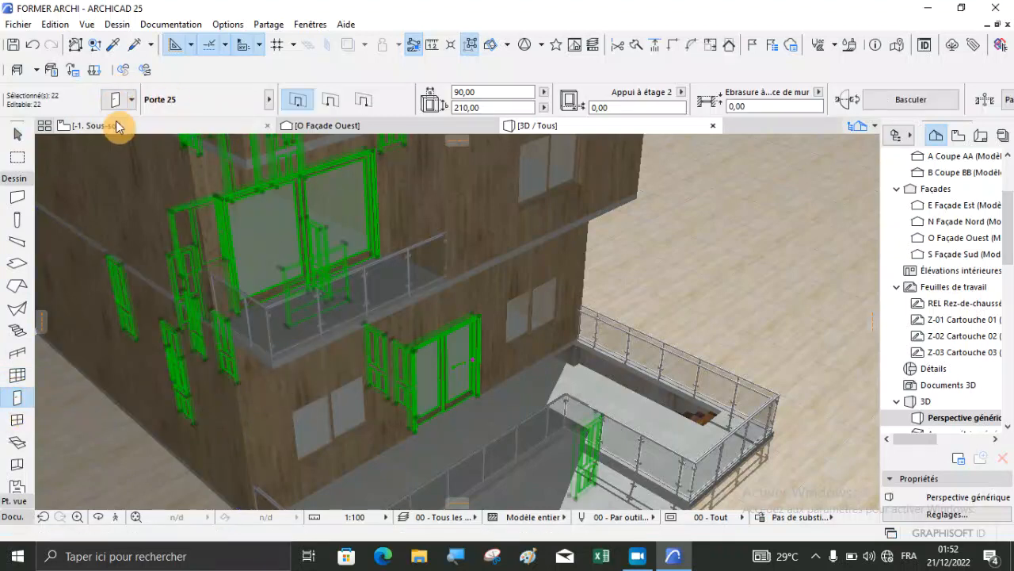
pyautogui.hotkey('ctrl', 't')
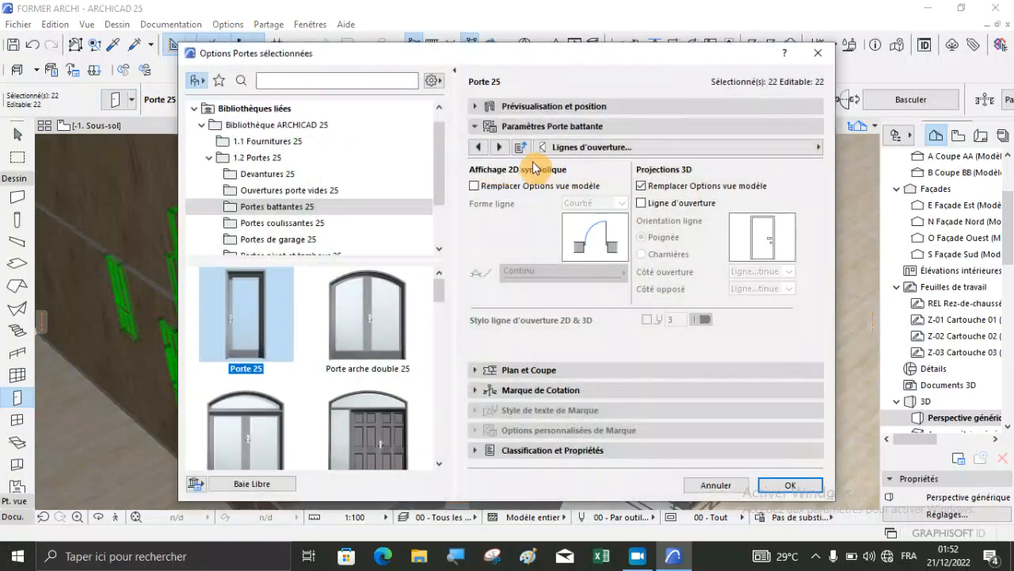
pyautogui.click(641, 195)
pyautogui.click(641, 193)
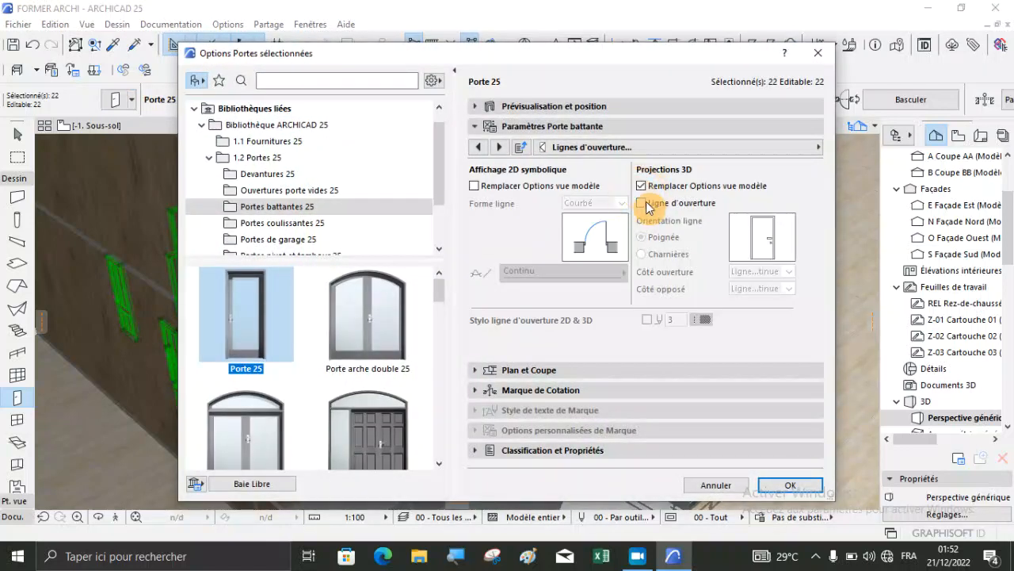
pyautogui.click(643, 203)
pyautogui.click(642, 188)
pyautogui.click(642, 189)
pyautogui.click(641, 203)
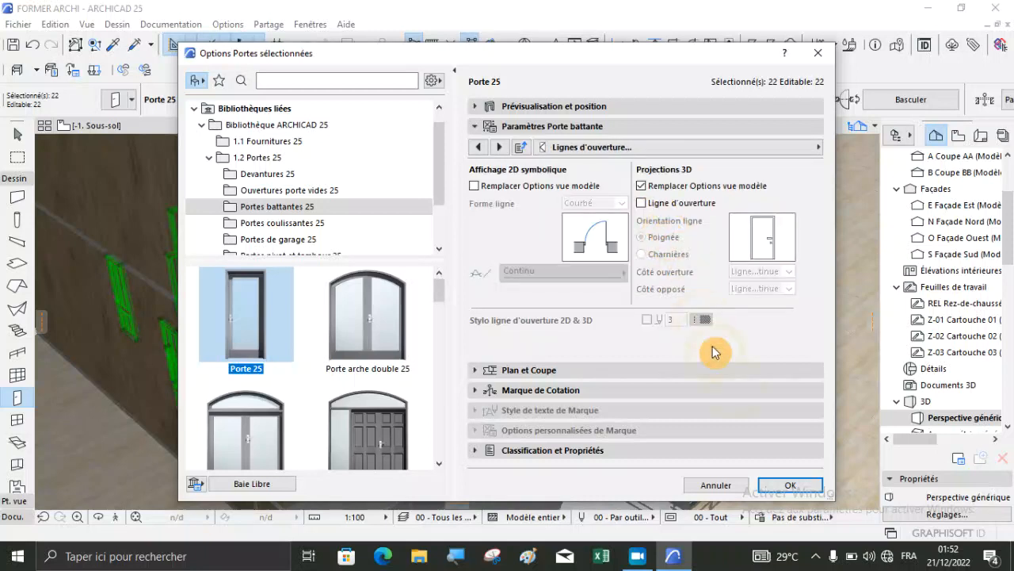
pyautogui.click(789, 485)
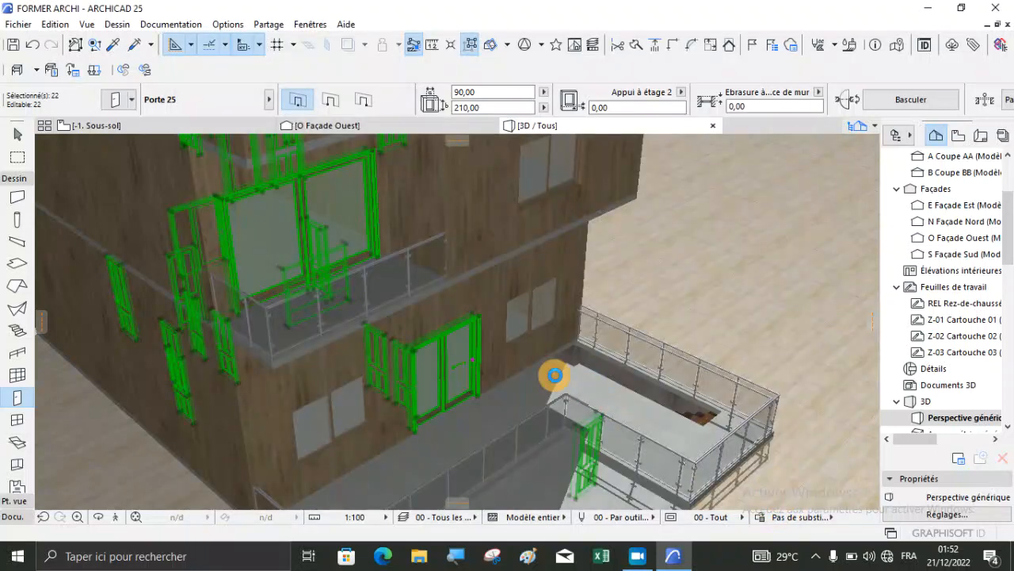
pyautogui.press('Escape')
# Step: Orbit from the rear of the house to the street façade and examine its windows and doors up close
pyautogui.scroll(-5, 607, 328)
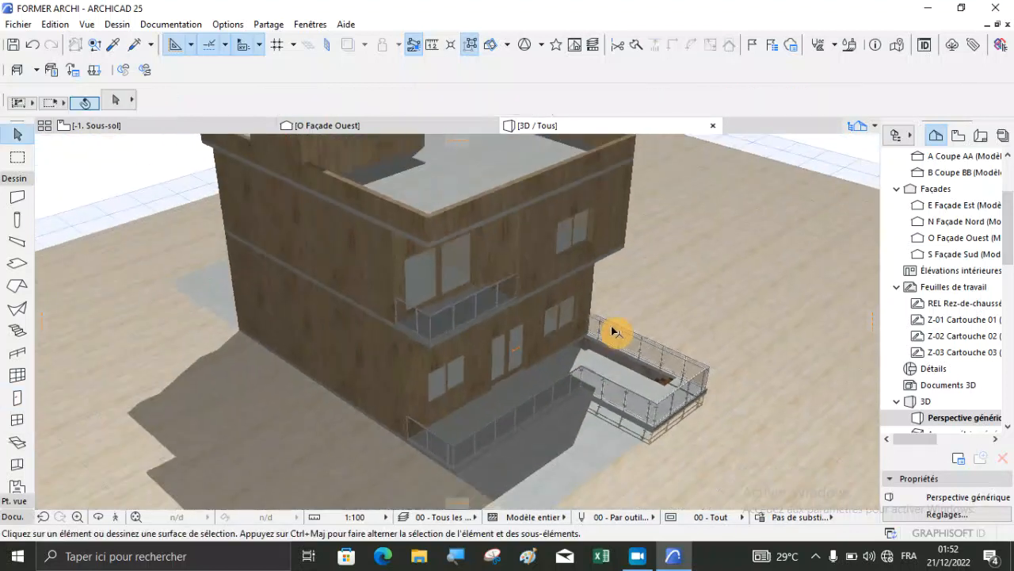
pyautogui.scroll(-2, 612, 332)
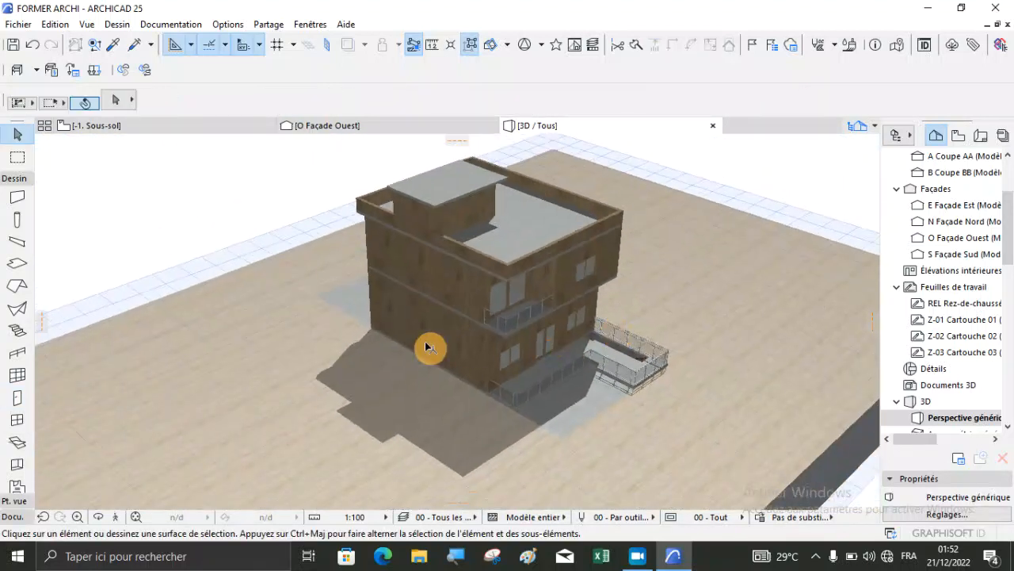
pyautogui.click(99, 517)
pyautogui.moveTo(362, 299); pyautogui.dragTo(415, 419)
pyautogui.scroll(10, 488, 370)
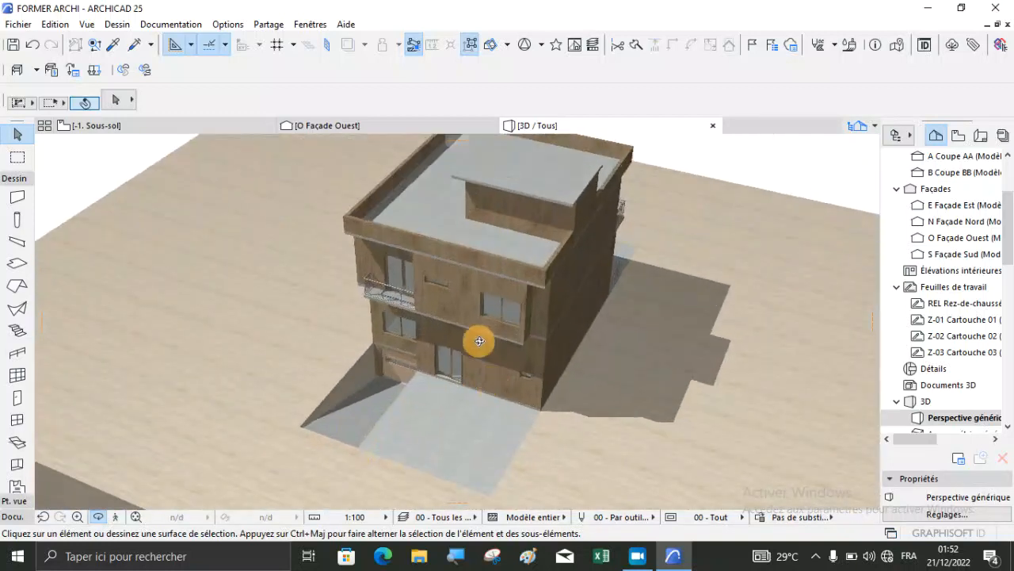
pyautogui.scroll(5, 288, 365)
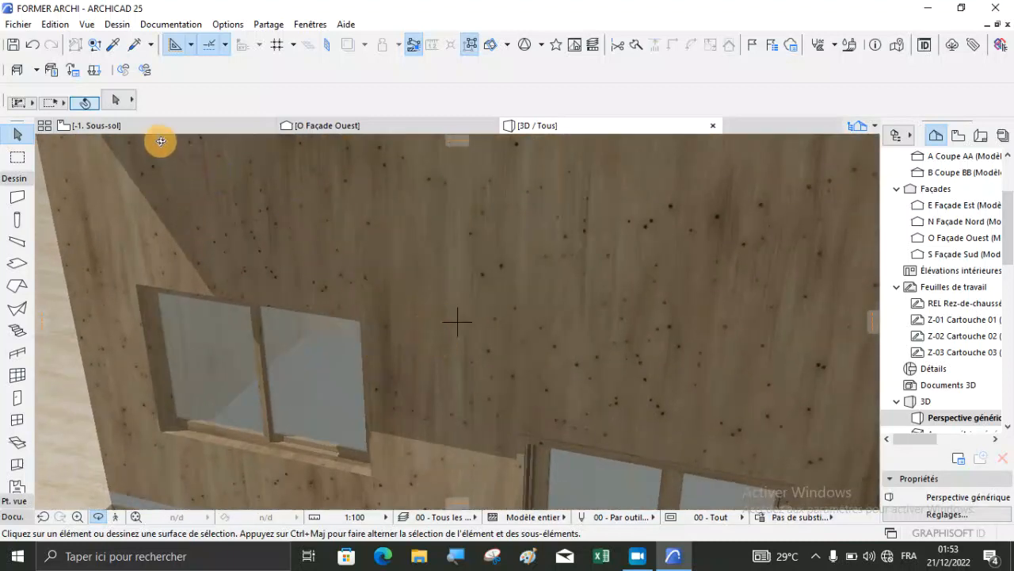
# Step: Return to the Sous-sol floor plan and open the A Coupe AA section
pyautogui.click(140, 127)
pyautogui.scroll(-4, 416, 270)
pyautogui.scroll(-1, 404, 254)
pyautogui.scroll(3, 251, 316)
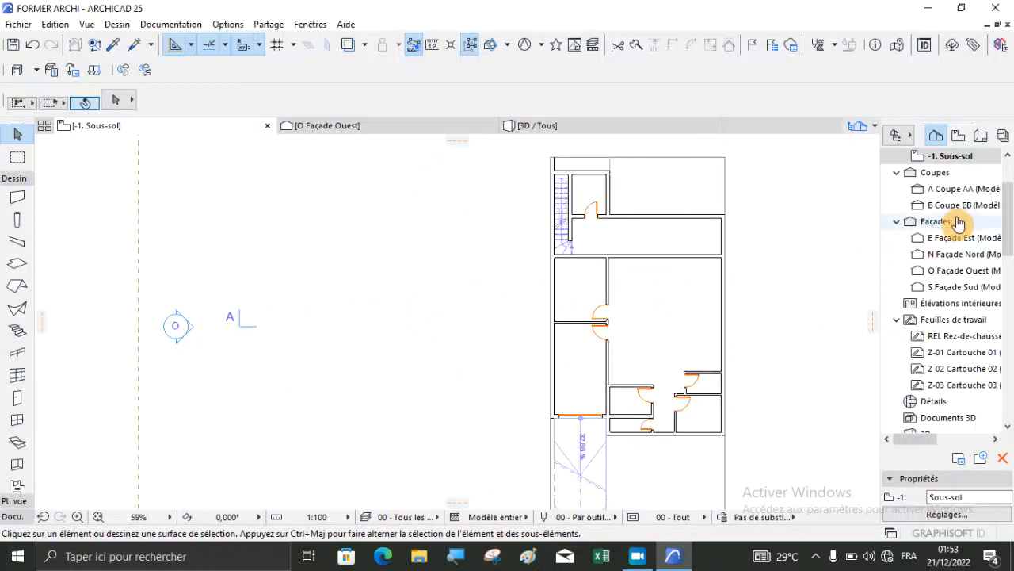
pyautogui.doubleClick(955, 190)
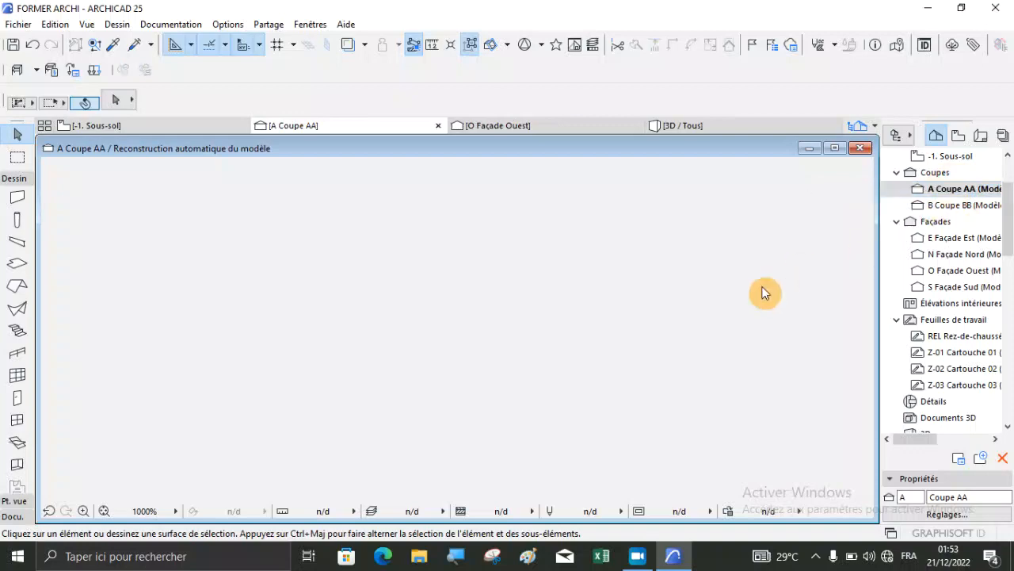
# Step: Examine the Coupe AA section up close, checking the basement walls, slabs, surrounding terrain, and the ground-floor door and windows
pyautogui.scroll(4, 487, 411)
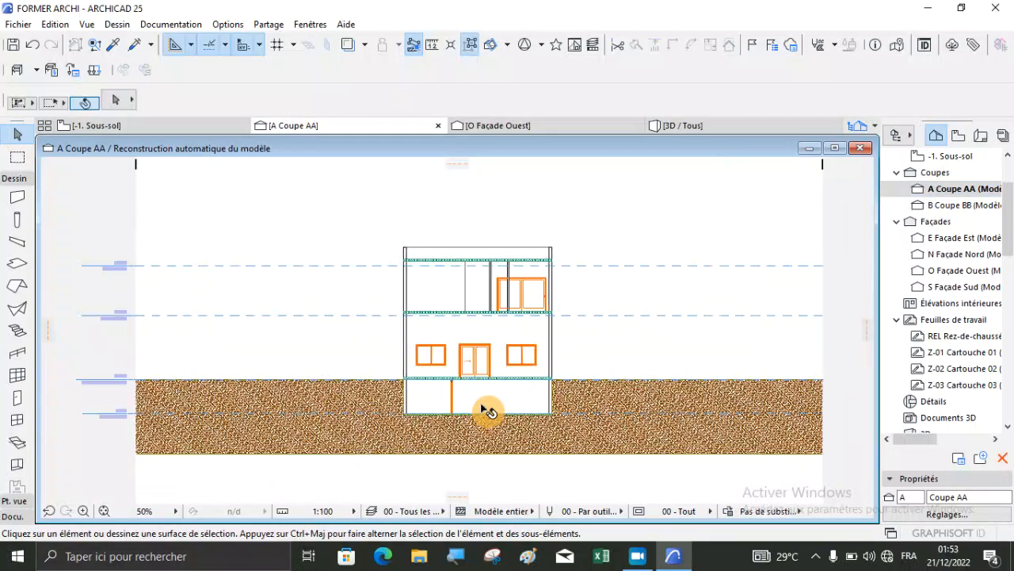
pyautogui.scroll(3, 458, 355)
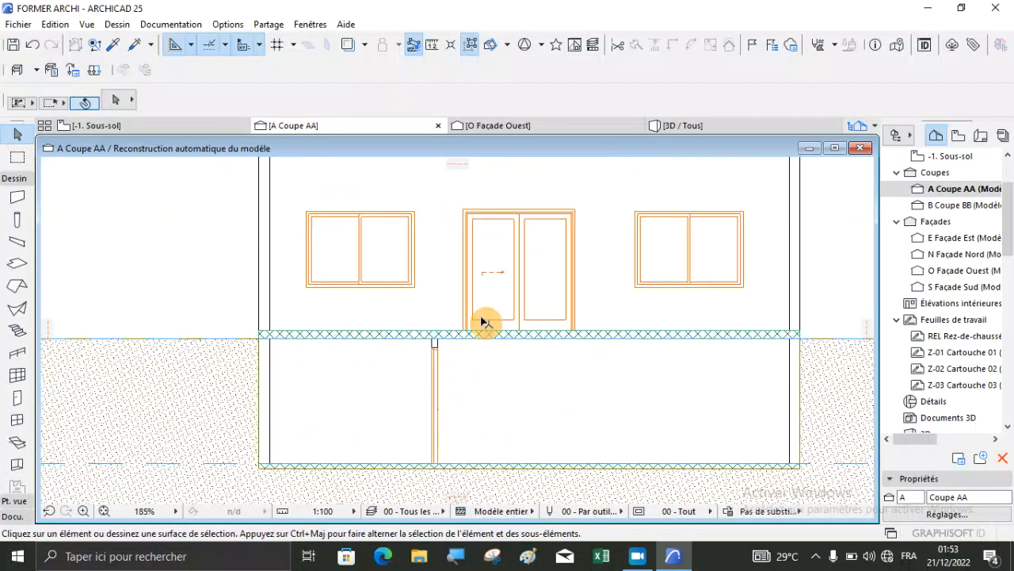
pyautogui.scroll(-7, 453, 376)
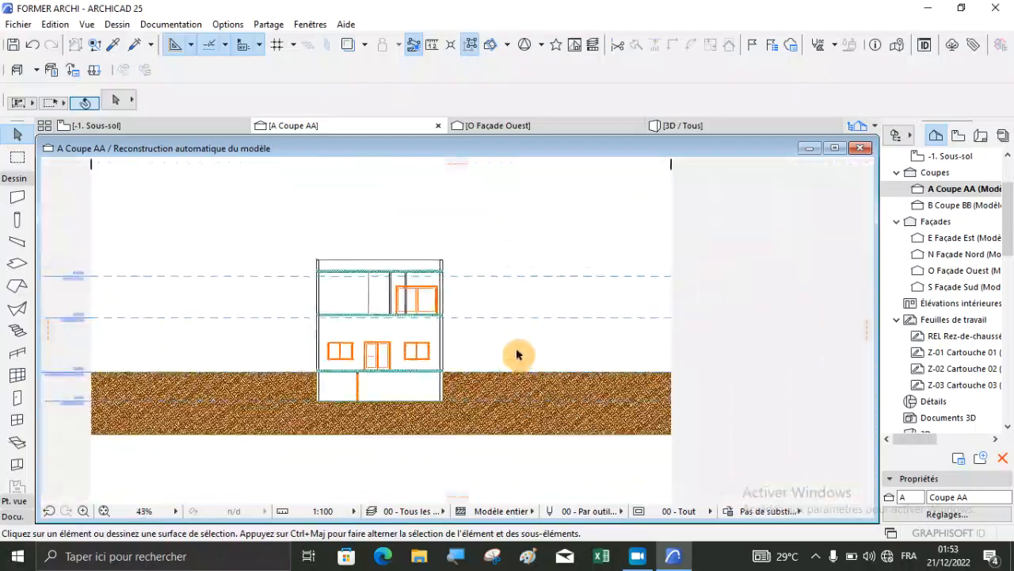
pyautogui.scroll(6, 302, 434)
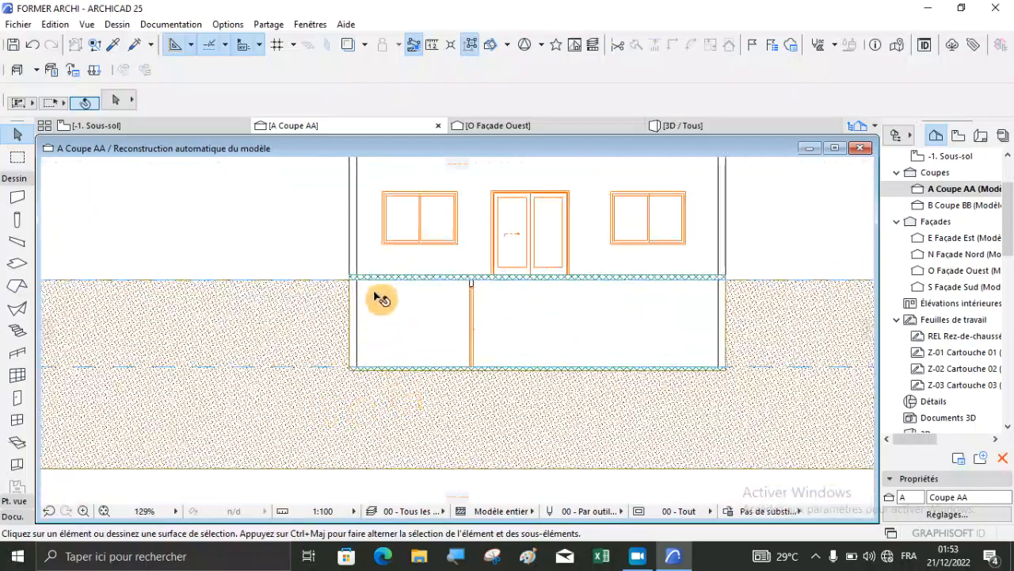
pyautogui.scroll(4, 379, 297)
pyautogui.scroll(-5, 341, 294)
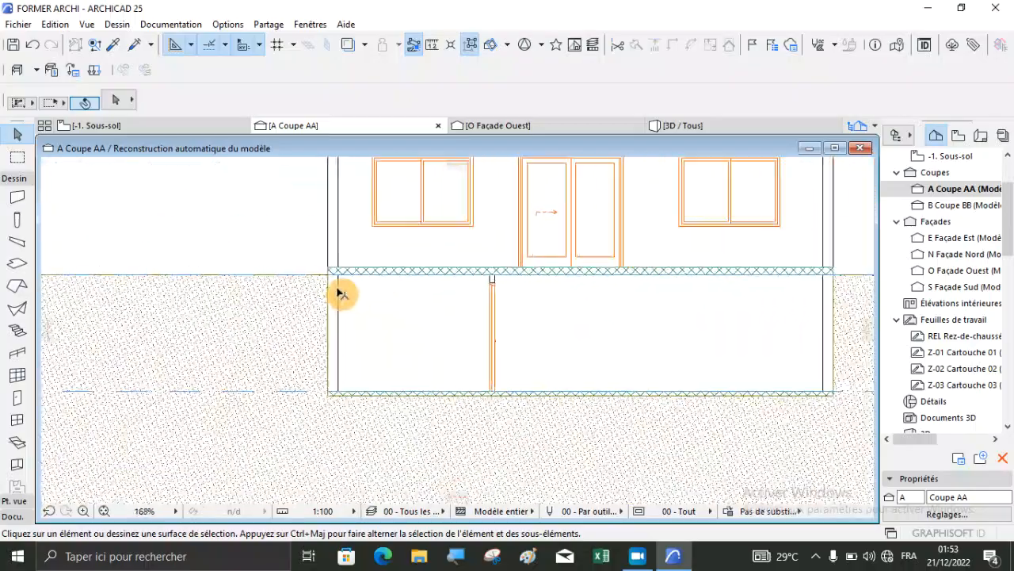
pyautogui.scroll(6, 634, 327)
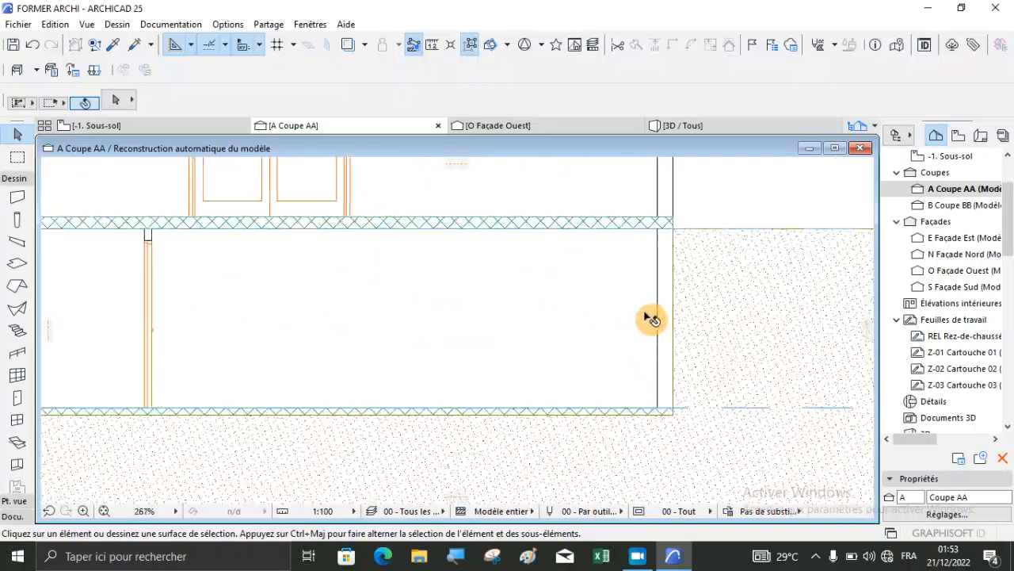
pyautogui.scroll(4, 672, 238)
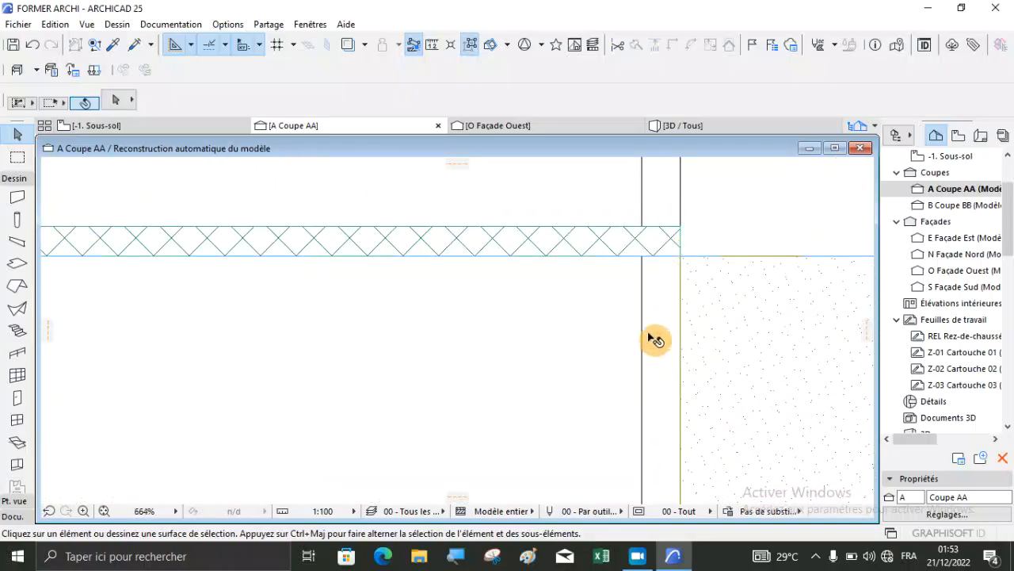
pyautogui.scroll(-6, 647, 339)
pyautogui.scroll(3, 475, 281)
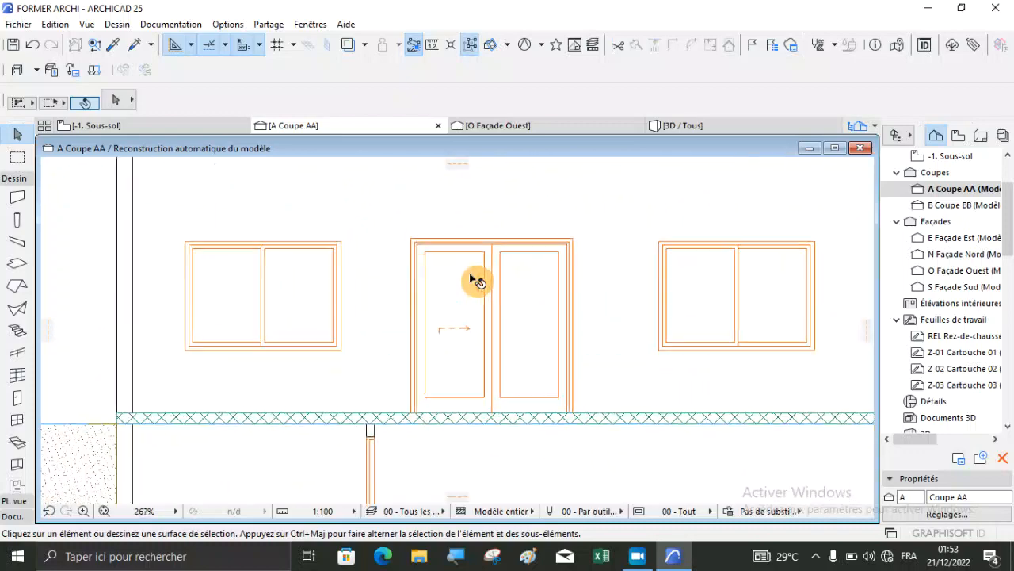
pyautogui.scroll(-5, 437, 420)
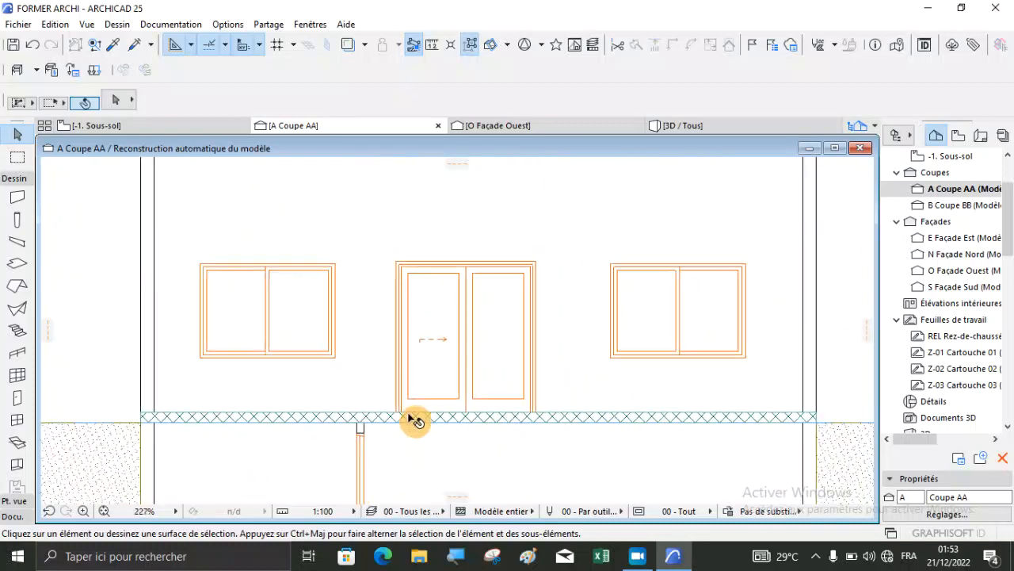
pyautogui.scroll(-1, 417, 420)
pyautogui.scroll(3, 351, 278)
pyautogui.scroll(-4, 442, 381)
pyautogui.scroll(-2, 442, 381)
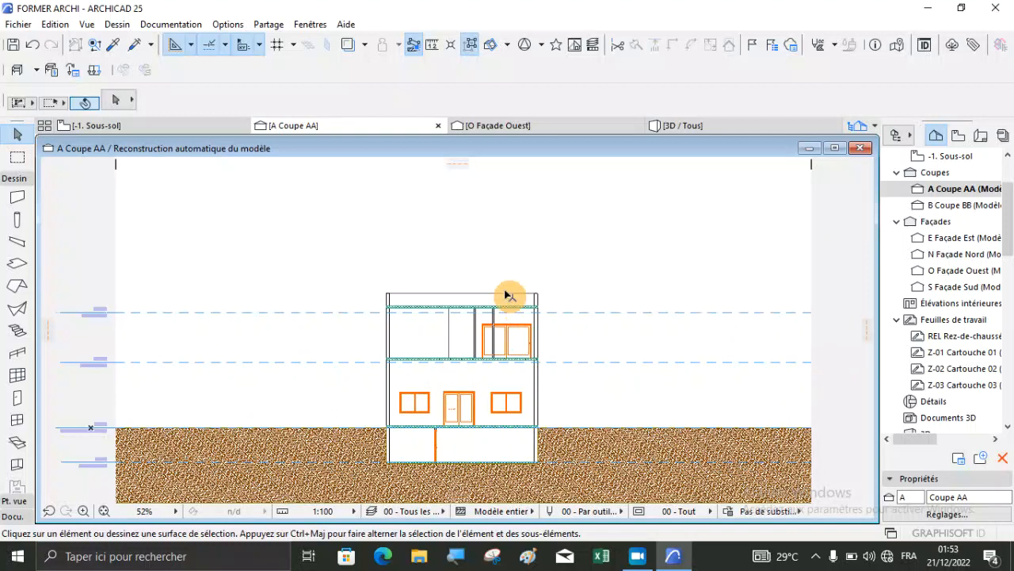
pyautogui.scroll(2, 507, 295)
pyautogui.click(161, 126)
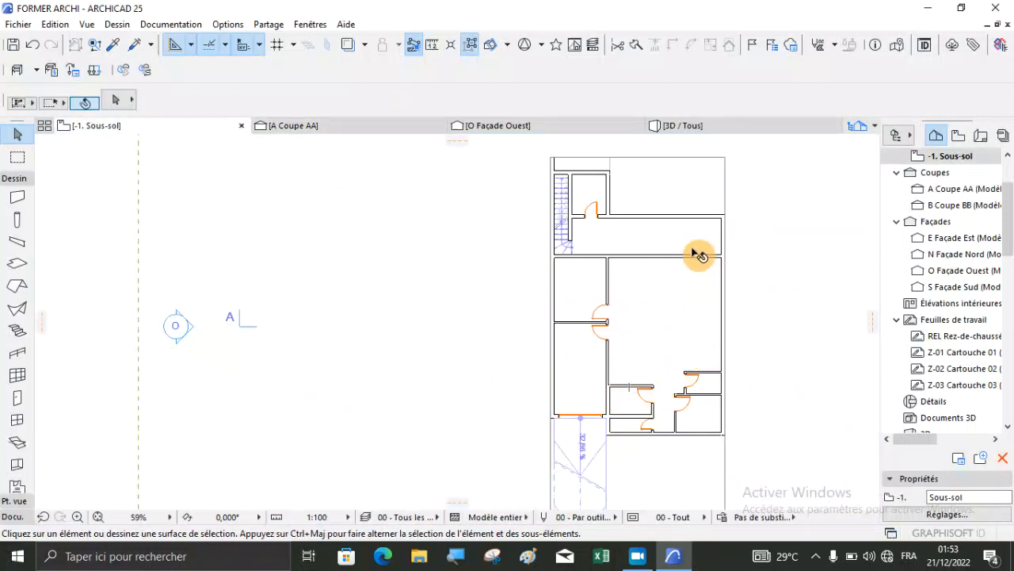
pyautogui.click(646, 561)
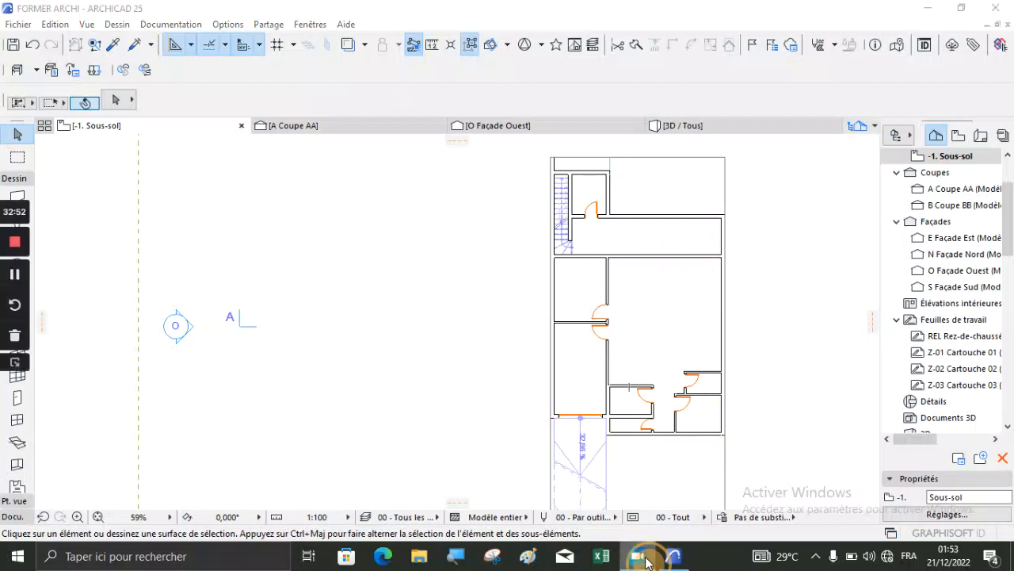
pyautogui.click(11, 366)
pyautogui.click(405, 230)
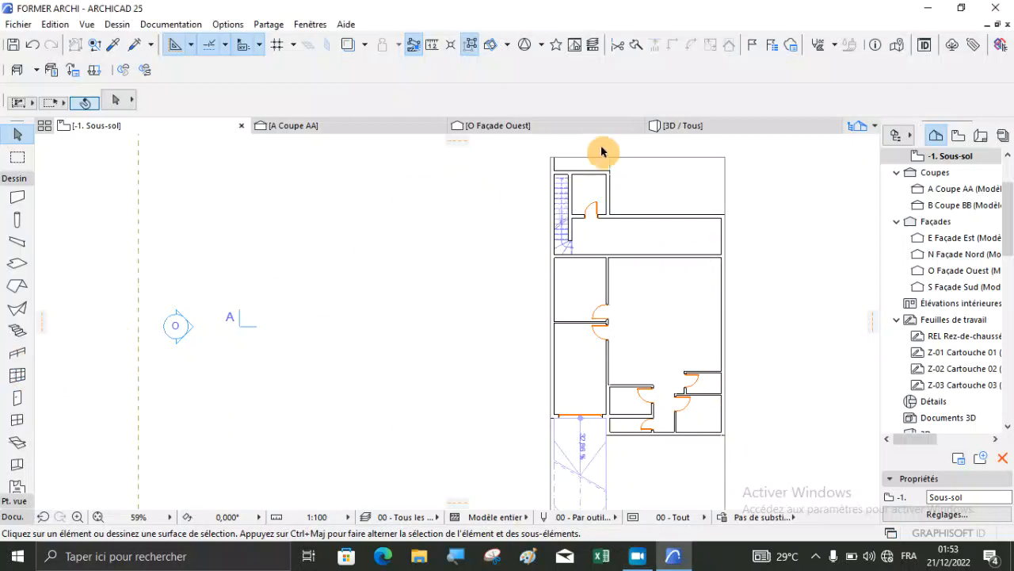
pyautogui.click(711, 139)
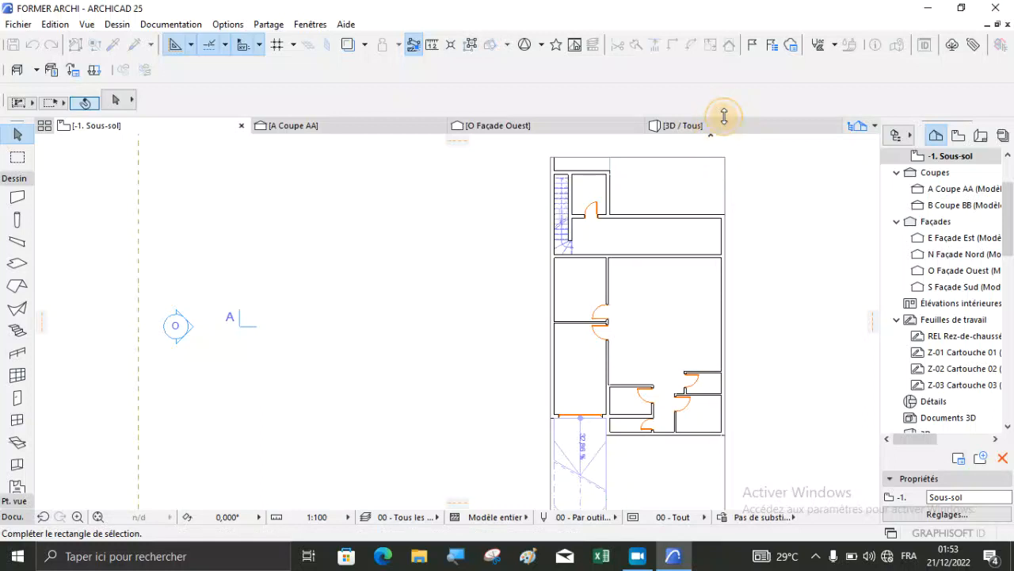
# Step: Go back to the 3D view, select the terrain mesh, change its building material to Herbe, and clear the selection
pyautogui.click(724, 124)
pyautogui.moveTo(611, 278); pyautogui.dragTo(641, 307)
pyautogui.scroll(-5, 611, 291)
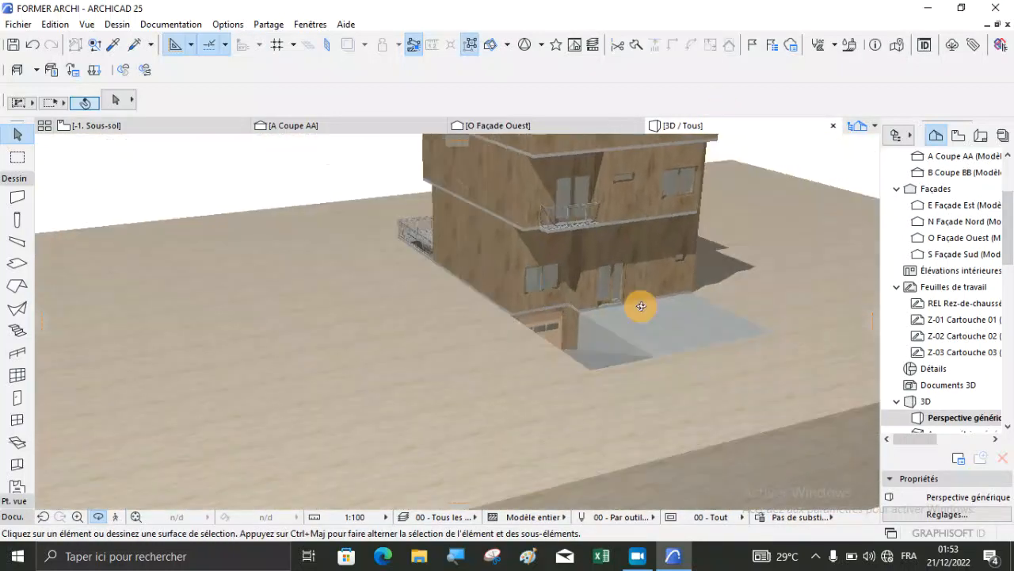
pyautogui.click(613, 407)
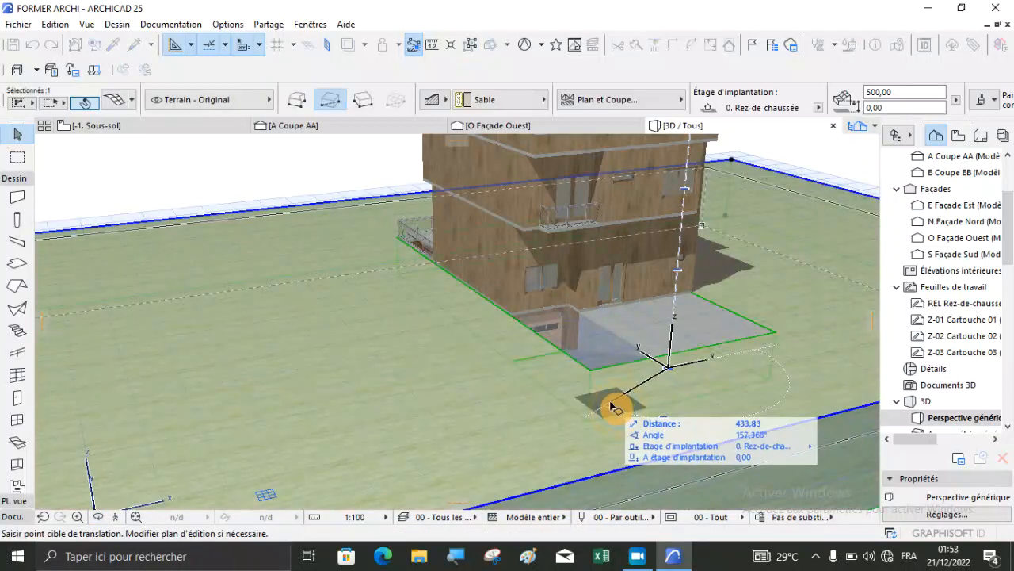
pyautogui.press('Escape')
pyautogui.click(515, 396)
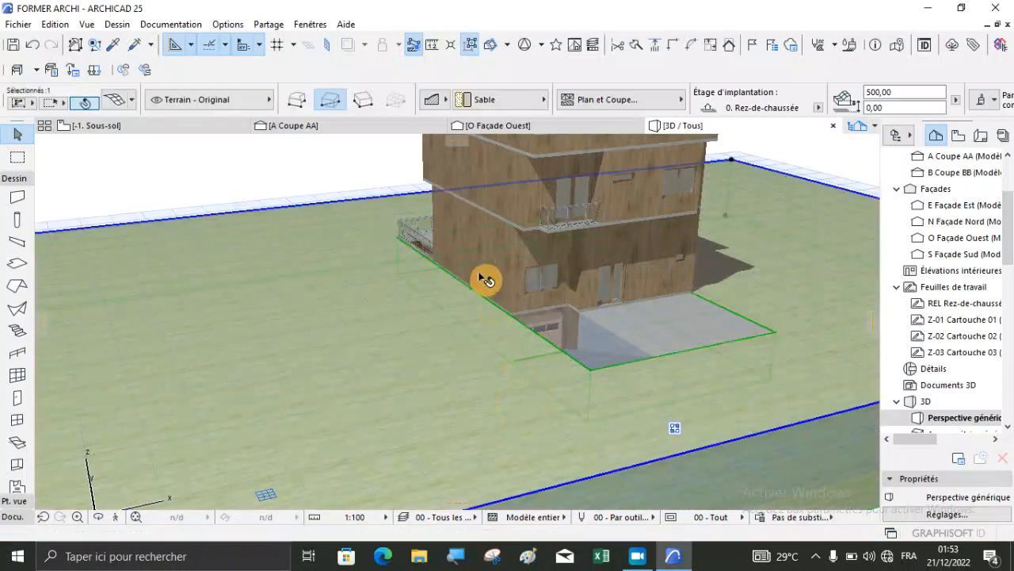
pyautogui.click(481, 100)
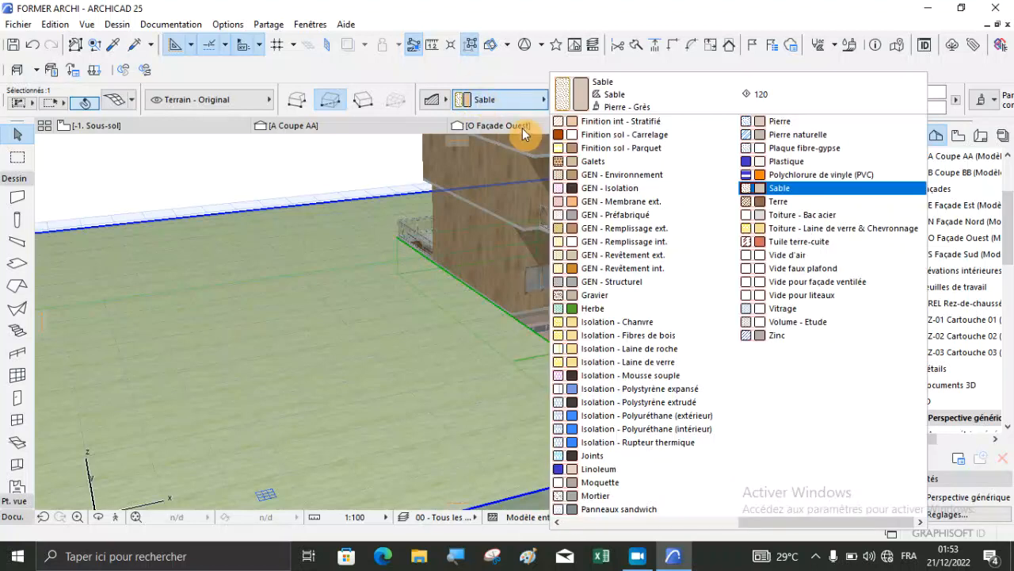
pyautogui.click(601, 311)
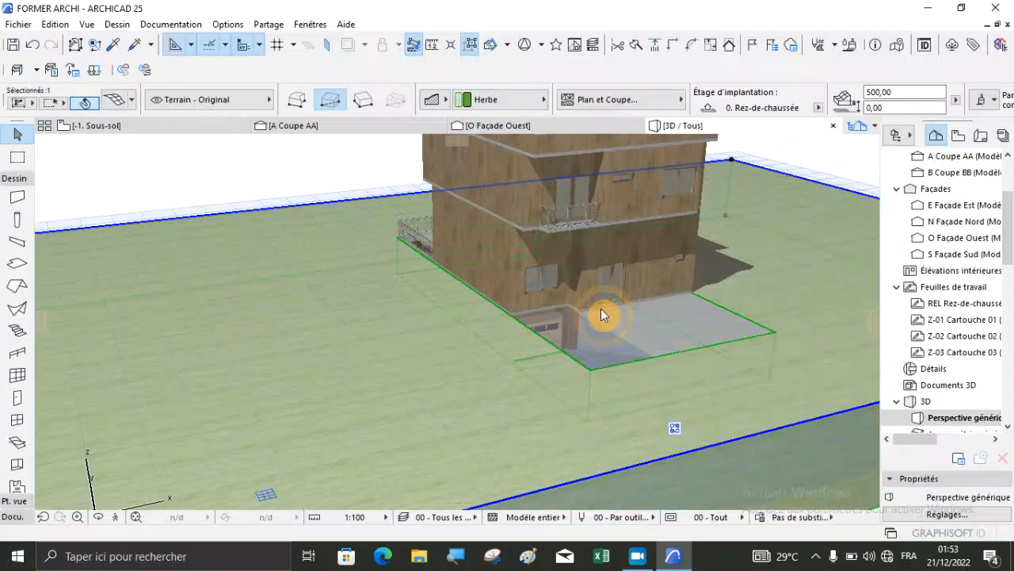
pyautogui.click(317, 181)
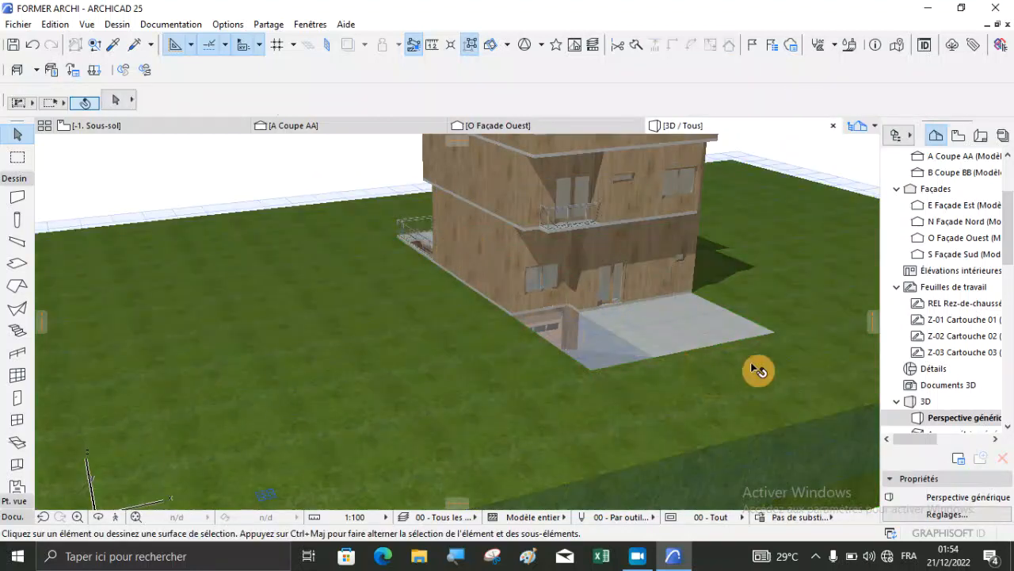
# Step: Inspect the driveway, garage ramp and whole house on the grass terrain from several angles in 3D
pyautogui.scroll(5, 761, 348)
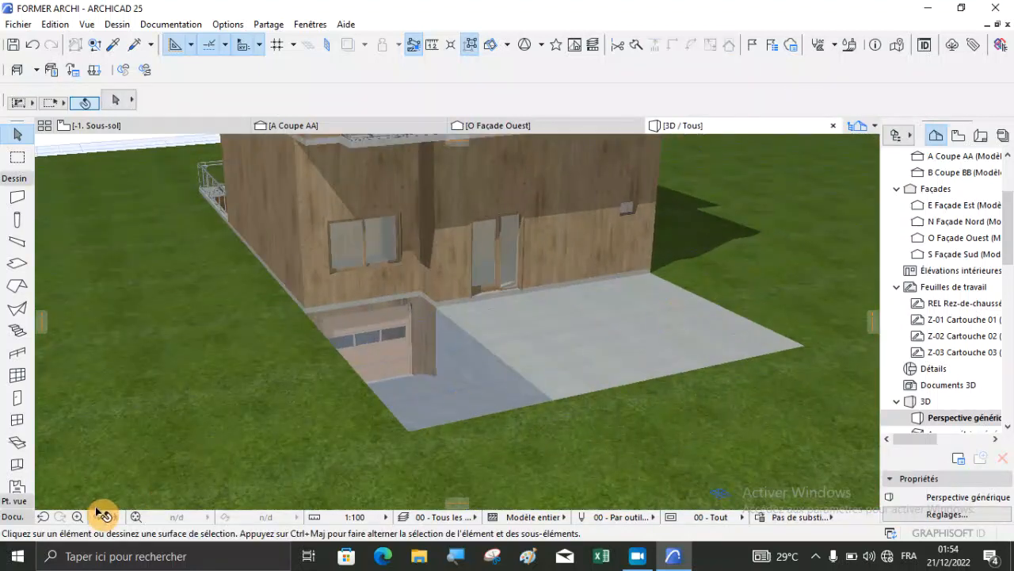
pyautogui.click(97, 517)
pyautogui.moveTo(515, 423); pyautogui.dragTo(571, 412)
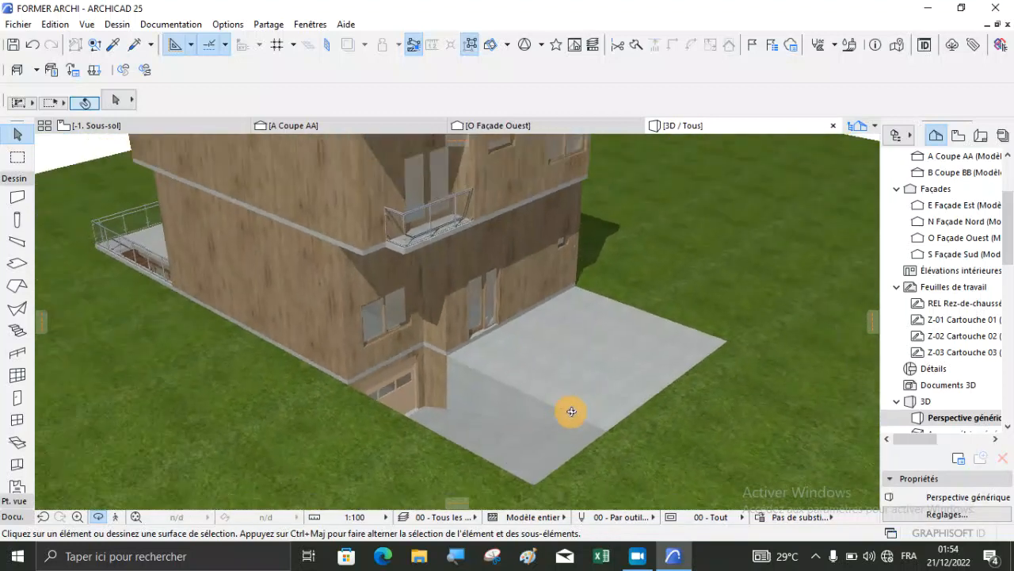
pyautogui.scroll(-3, 538, 366)
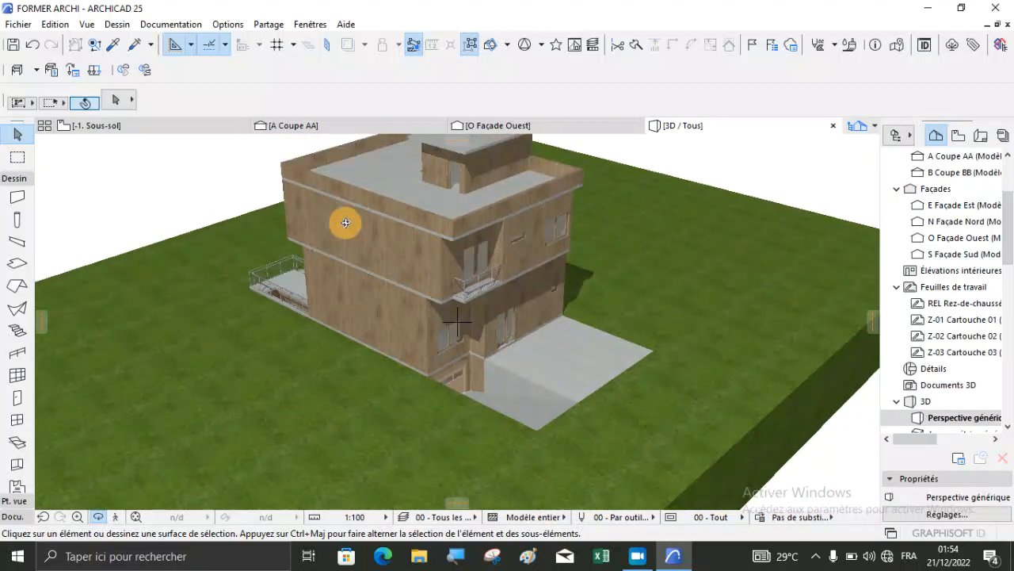
# Step: Examine the house's street side in 3D, from the garage ramp and paved forecourt to the surrounding grass terrain
pyautogui.scroll(2, 560, 371)
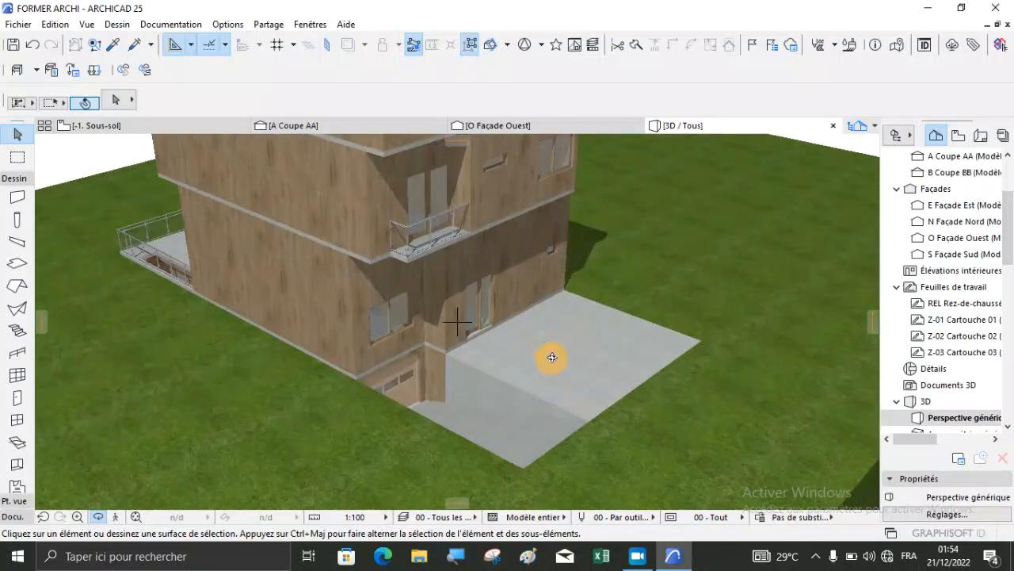
pyautogui.scroll(2, 520, 321)
pyautogui.scroll(-2, 573, 345)
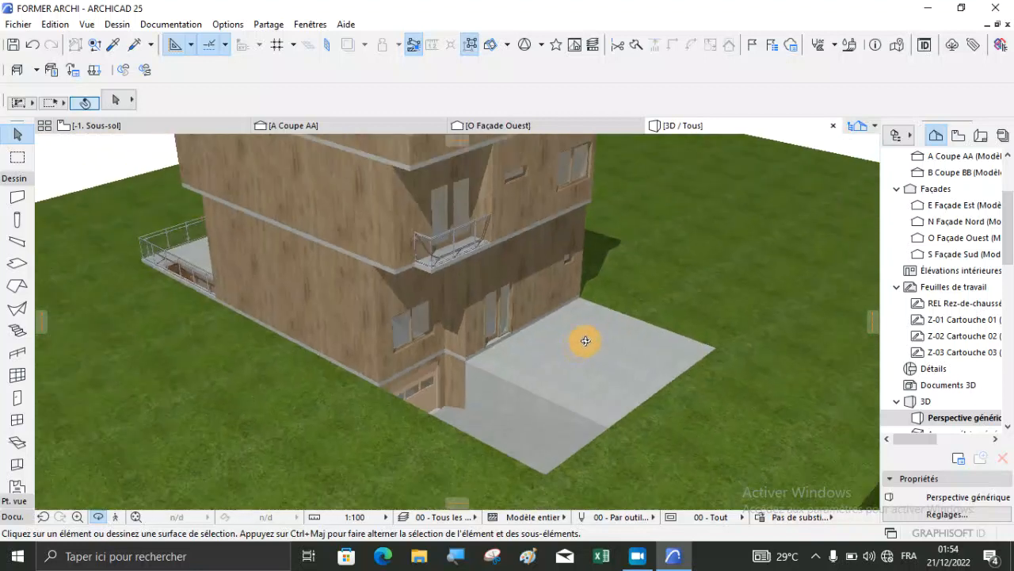
pyautogui.keyDown('shift'); pyautogui.moveTo(621, 406); pyautogui.dragTo(157, 408, button='middle'); pyautogui.keyUp('shift')
pyautogui.scroll(-3, 437, 344)
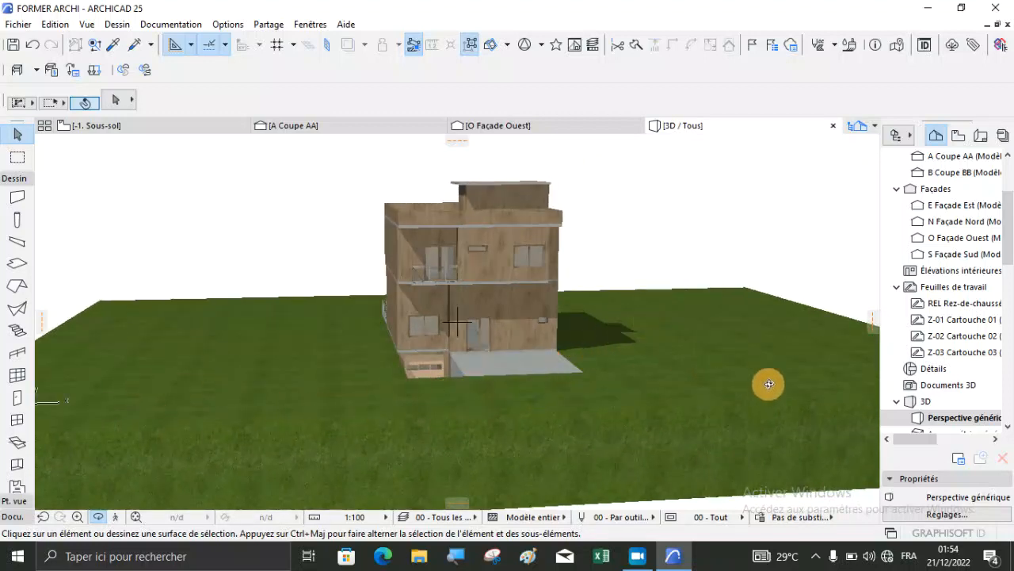
pyautogui.keyDown('shift'); pyautogui.moveTo(425, 242); pyautogui.dragTo(634, 340, button='middle'); pyautogui.keyUp('shift')
pyautogui.scroll(5, 633, 340)
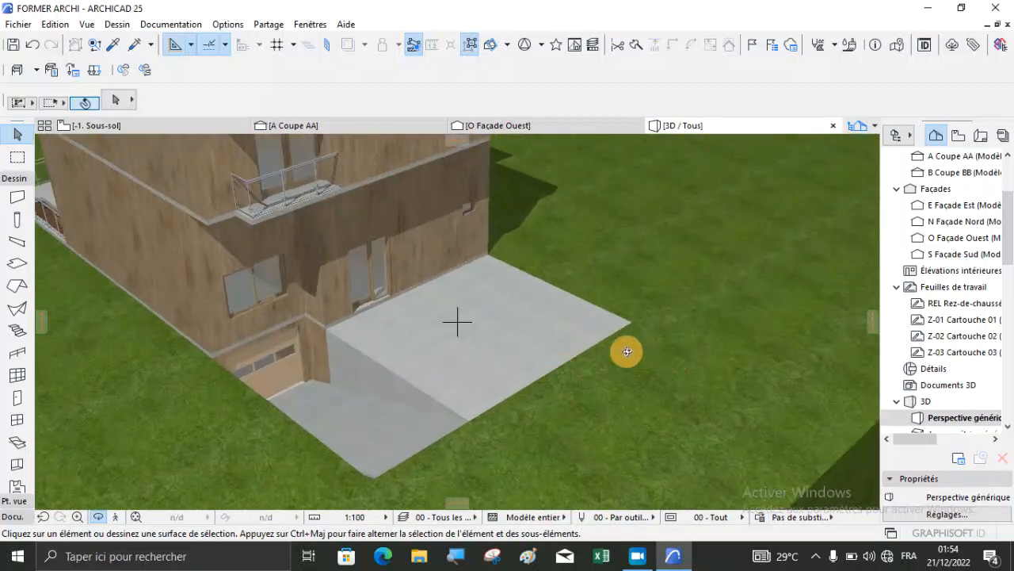
pyautogui.keyDown('shift'); pyautogui.moveTo(686, 299); pyautogui.dragTo(686, 300, button='middle'); pyautogui.keyUp('shift')
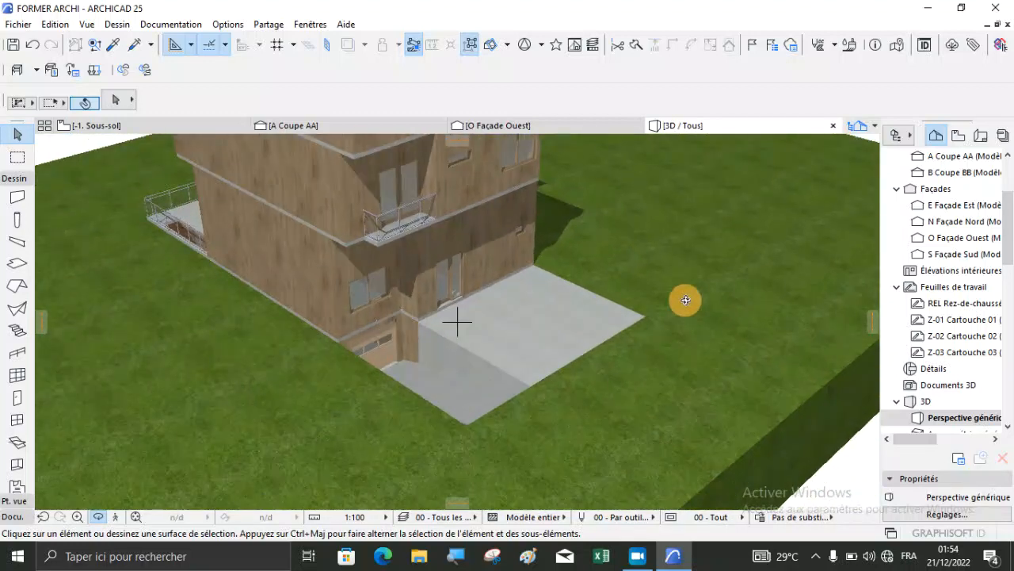
pyautogui.scroll(-5, 571, 344)
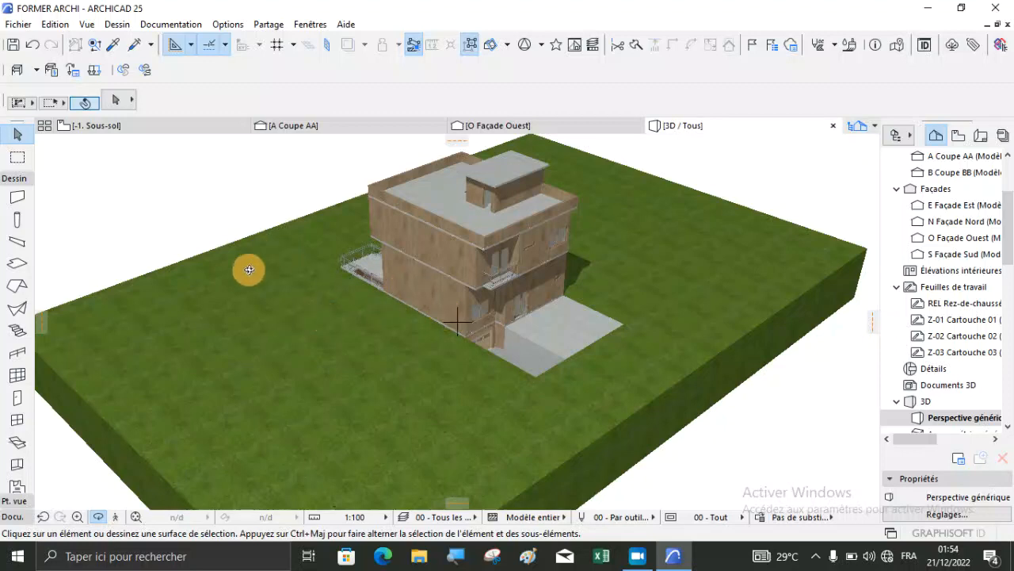
pyautogui.scroll(6, 552, 349)
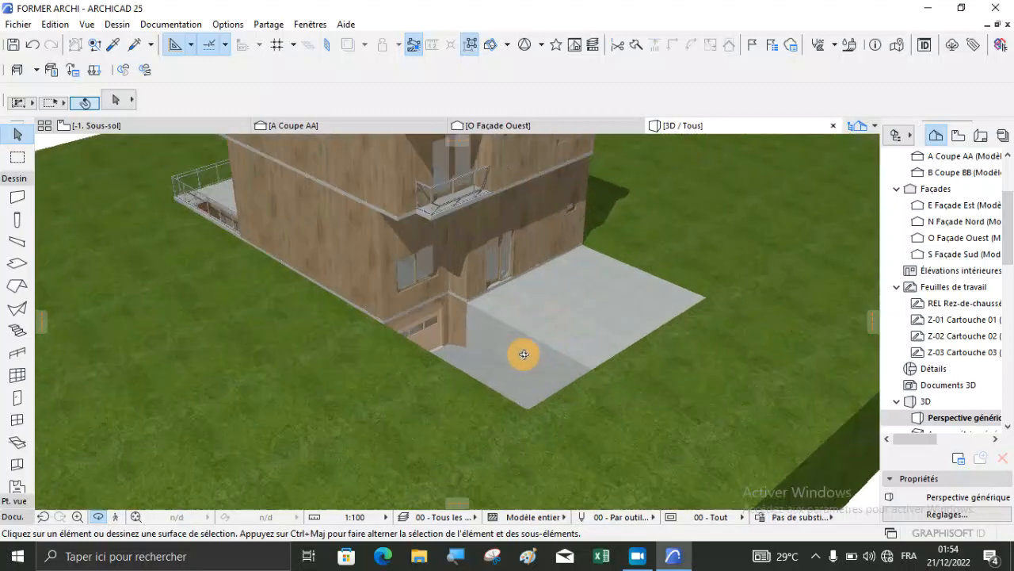
pyautogui.scroll(-3, 494, 282)
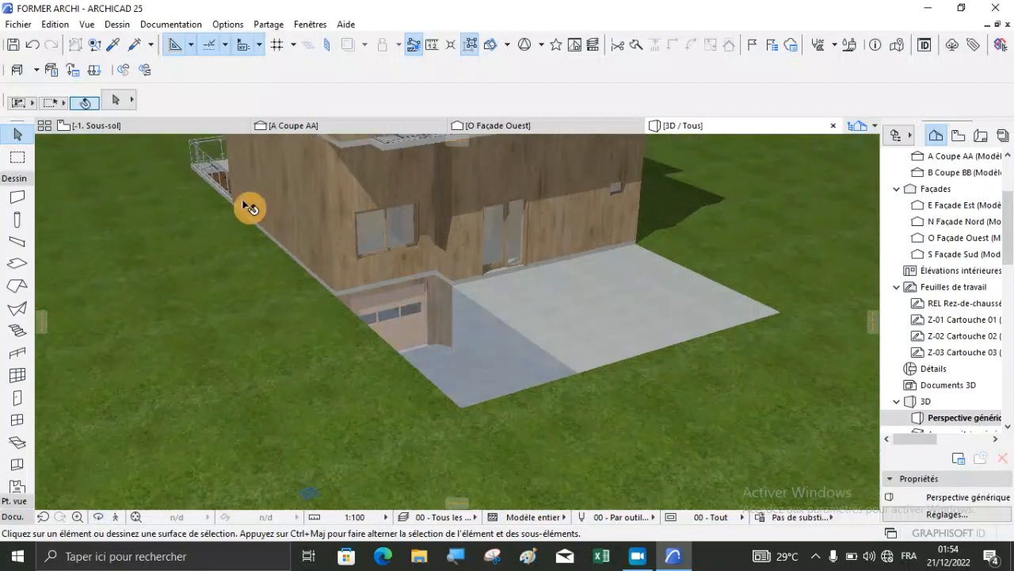
# Step: Return to the floor plans and open the 0. Rez-de-chaussée storey
pyautogui.click(126, 126)
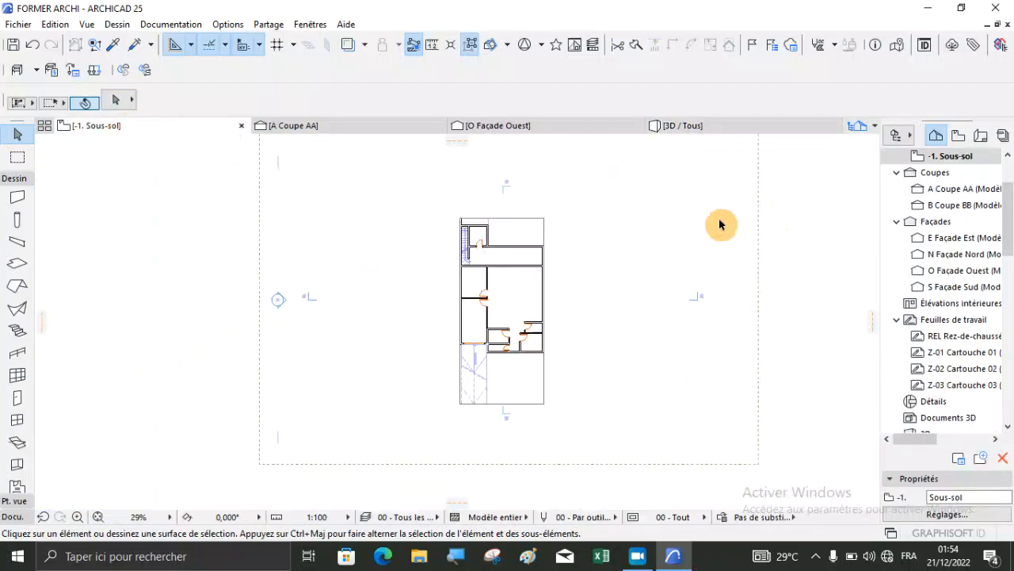
pyautogui.scroll(3, 951, 211)
pyautogui.doubleClick(921, 221)
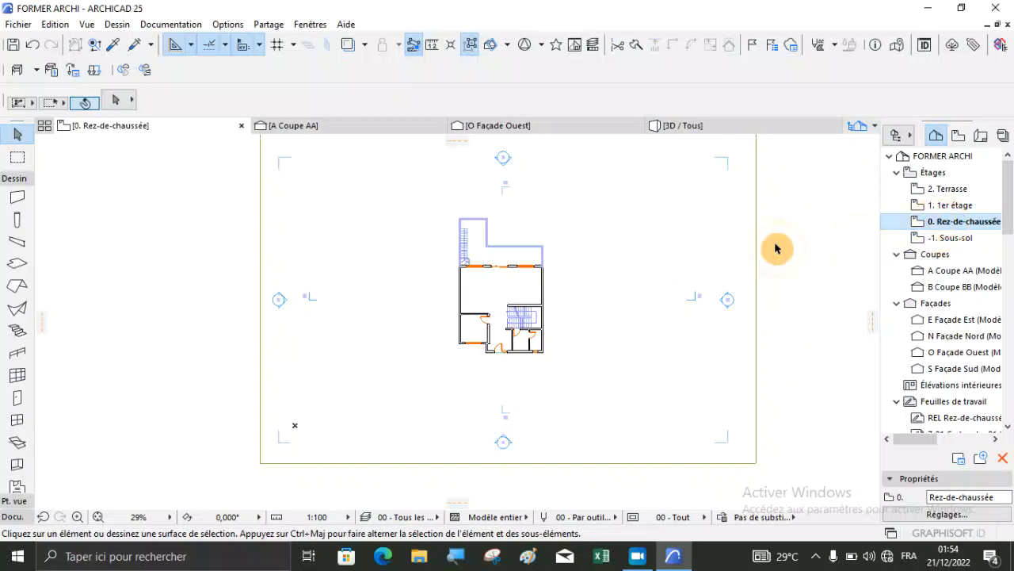
# Step: Draw a closed egg-shaped contour around the house with the Spline tool, keeping it inside the terrain boundary
pyautogui.click(356, 323)
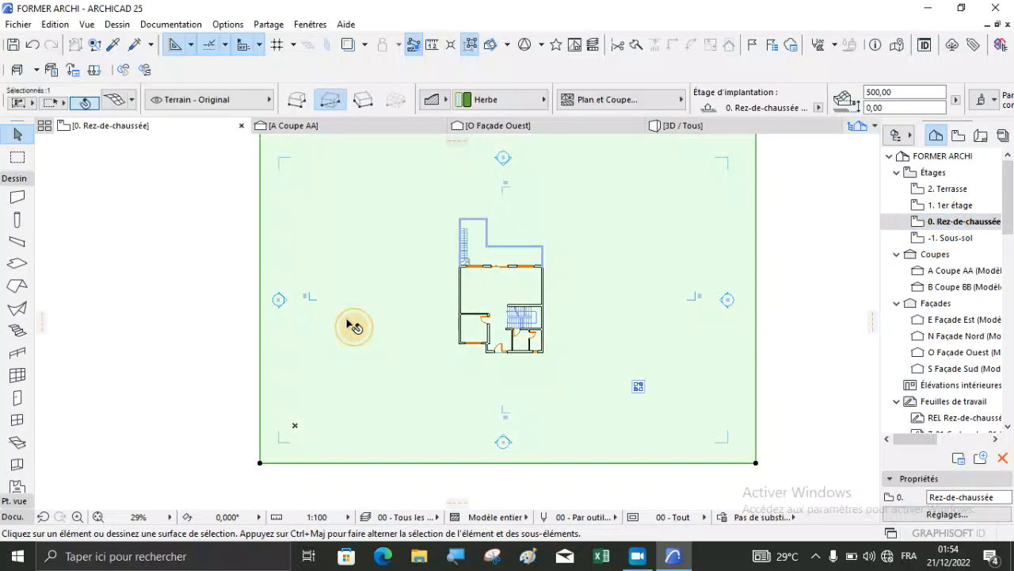
pyautogui.click(13, 516)
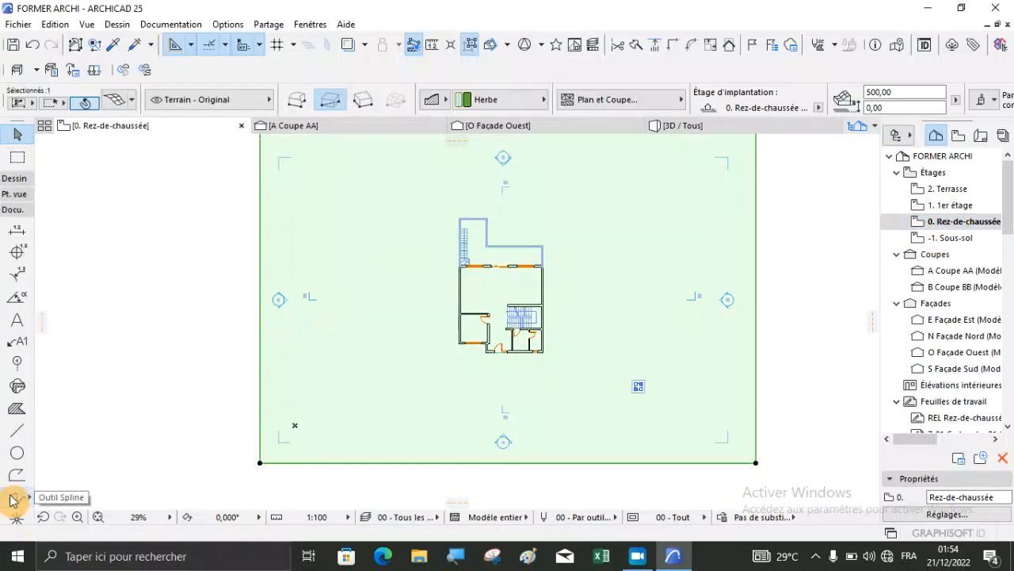
pyautogui.click(12, 500)
pyautogui.scroll(-3, 245, 502)
pyautogui.scroll(3, 320, 418)
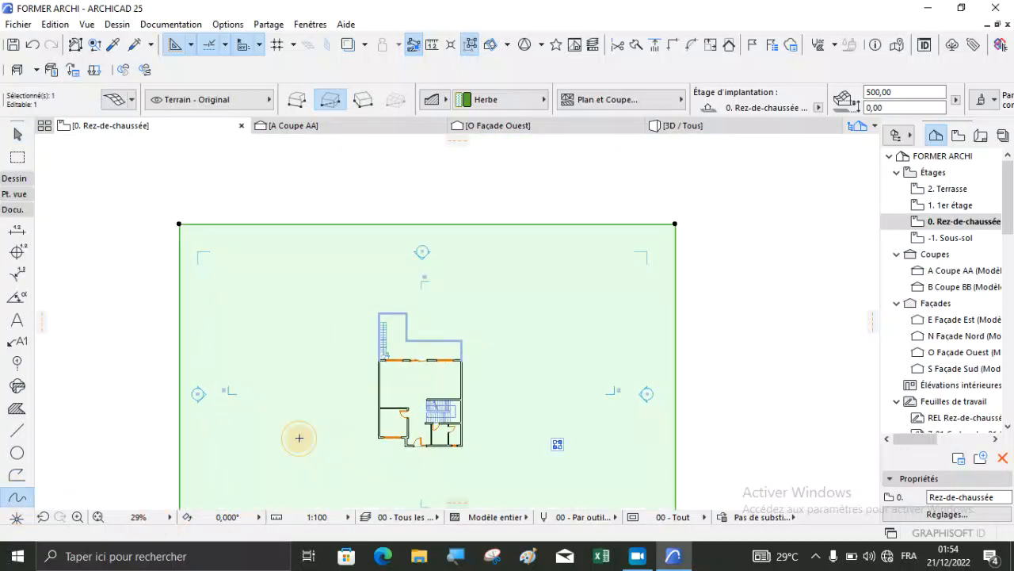
pyautogui.press('Escape')
pyautogui.click(260, 394)
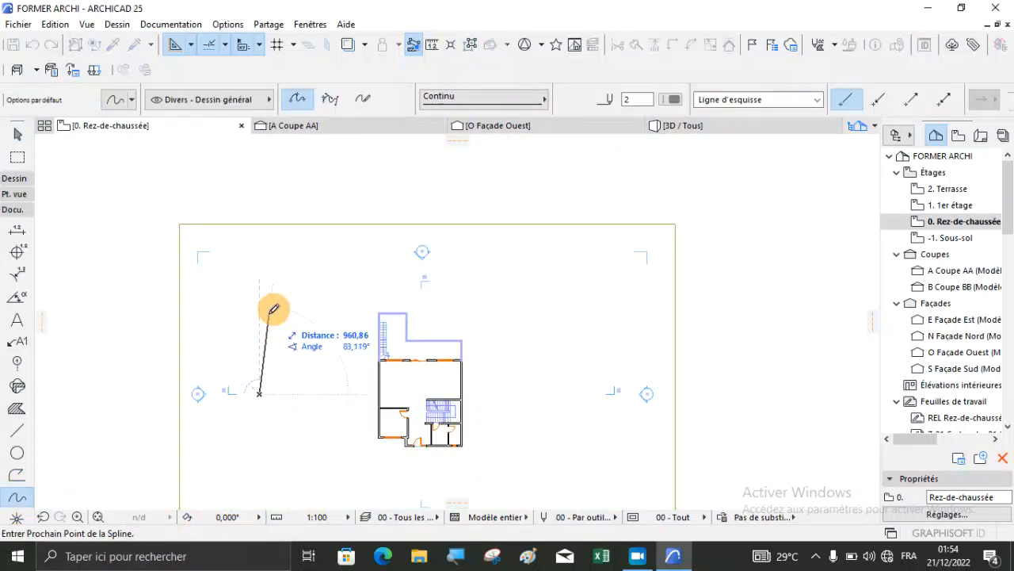
pyautogui.click(481, 293)
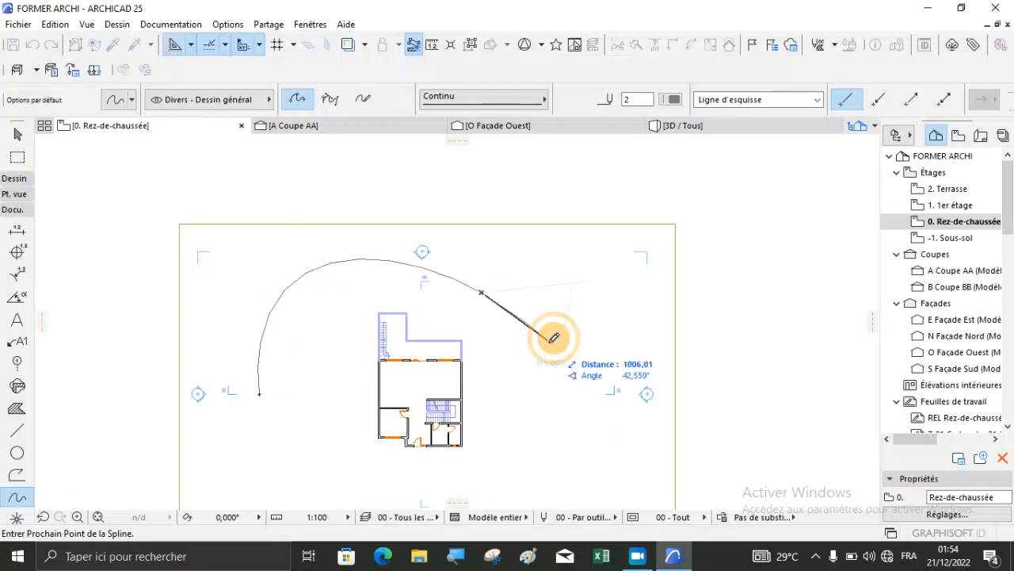
pyautogui.click(557, 452)
pyautogui.click(355, 468)
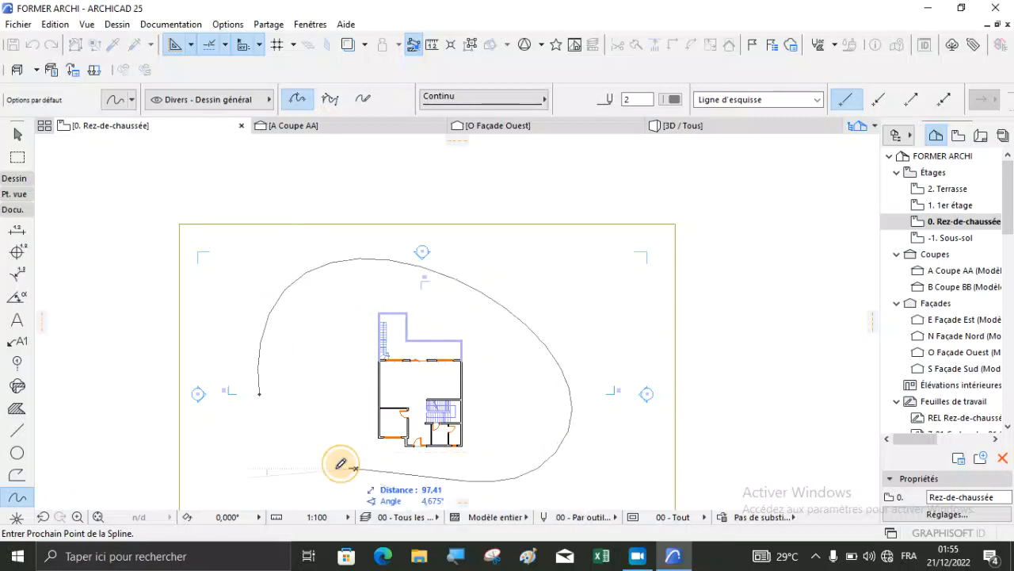
pyautogui.click(262, 395)
pyautogui.scroll(-4, 286, 354)
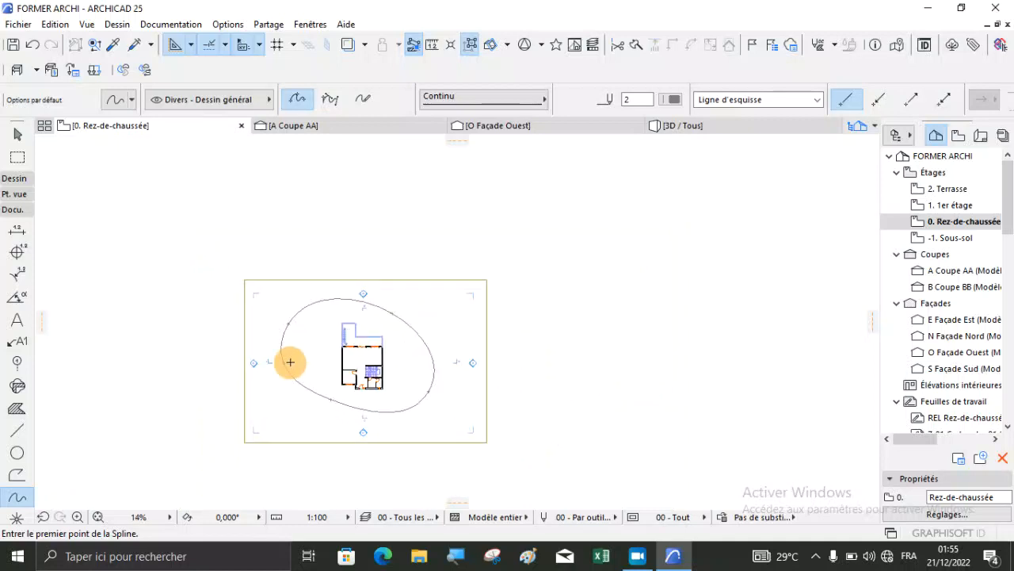
# Step: Draw an open spline contour along the terrain's south side, from the southwest up to the east boundary
pyautogui.scroll(4, 272, 410)
pyautogui.click(262, 358)
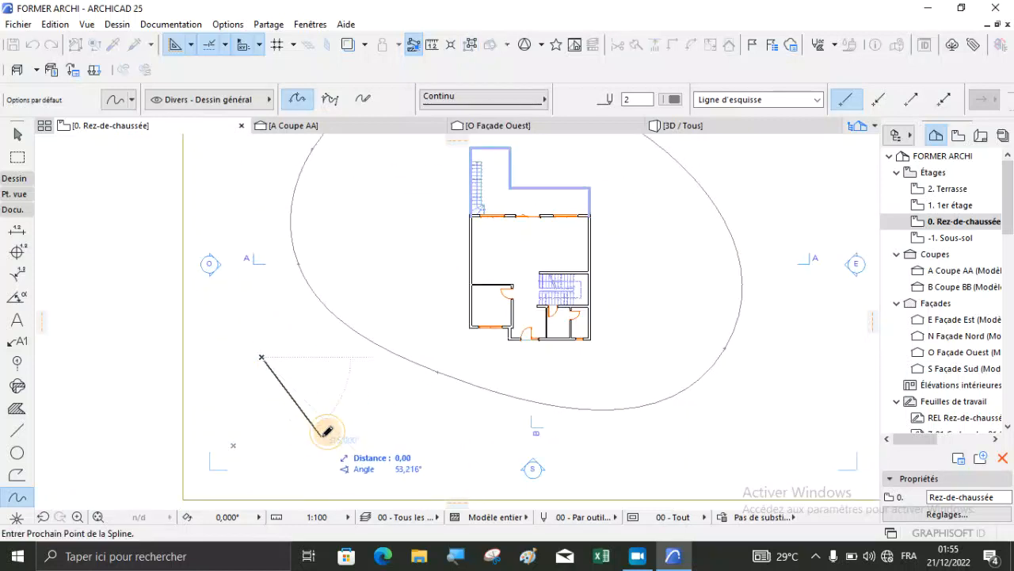
pyautogui.click(468, 470)
pyautogui.click(658, 475)
pyautogui.scroll(-3, 539, 401)
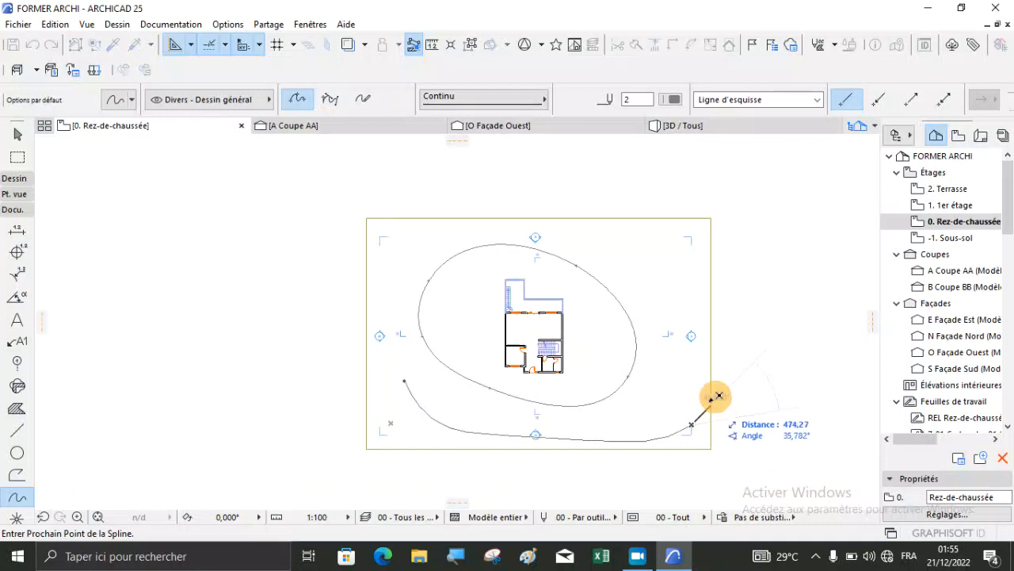
pyautogui.scroll(3, 716, 384)
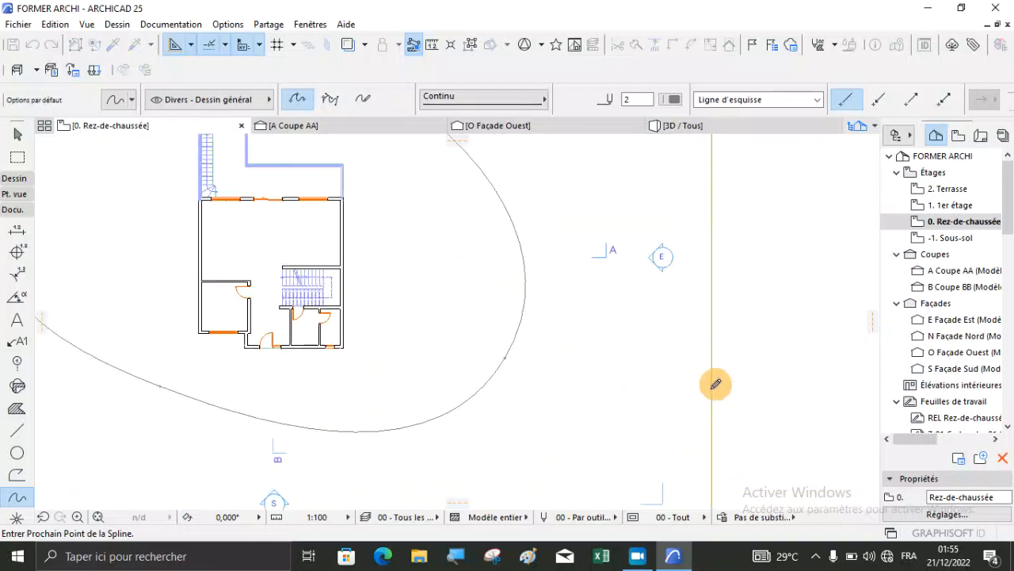
pyautogui.doubleClick(715, 383)
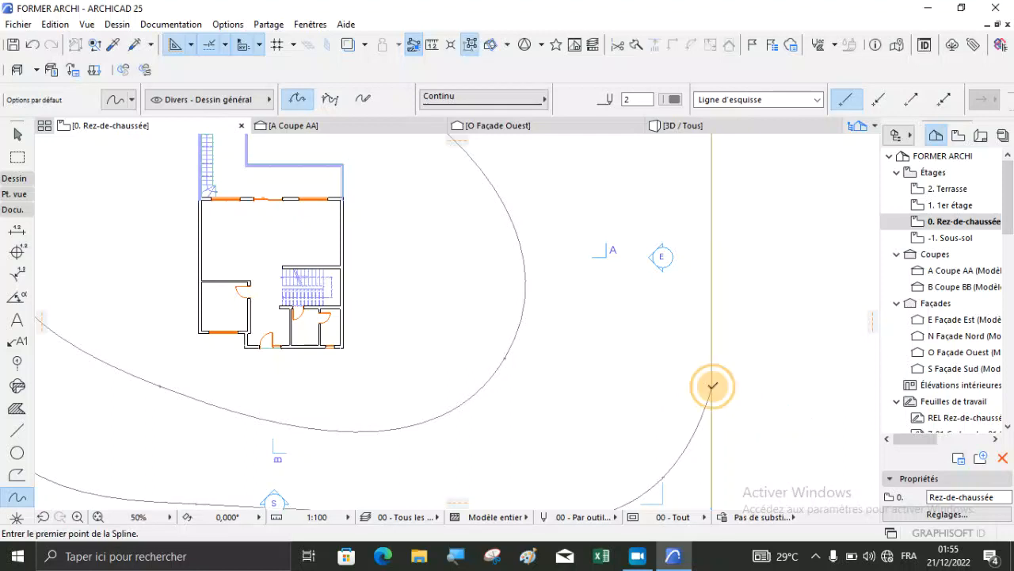
# Step: Draw a closed elongated spline contour on the terrain's east side, between the large loop and the east boundary
pyautogui.scroll(-3, 663, 415)
pyautogui.click(618, 292)
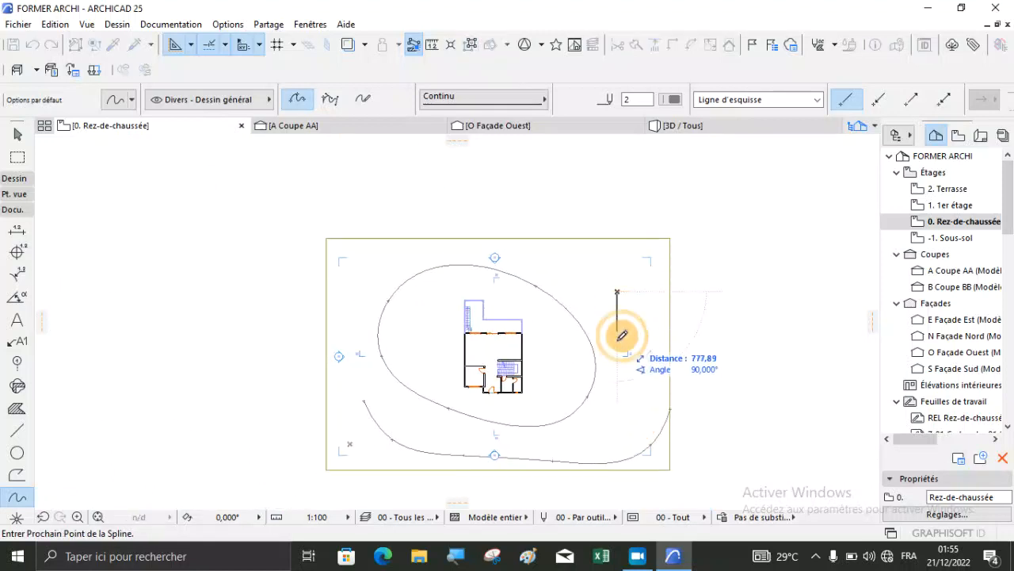
pyautogui.click(652, 316)
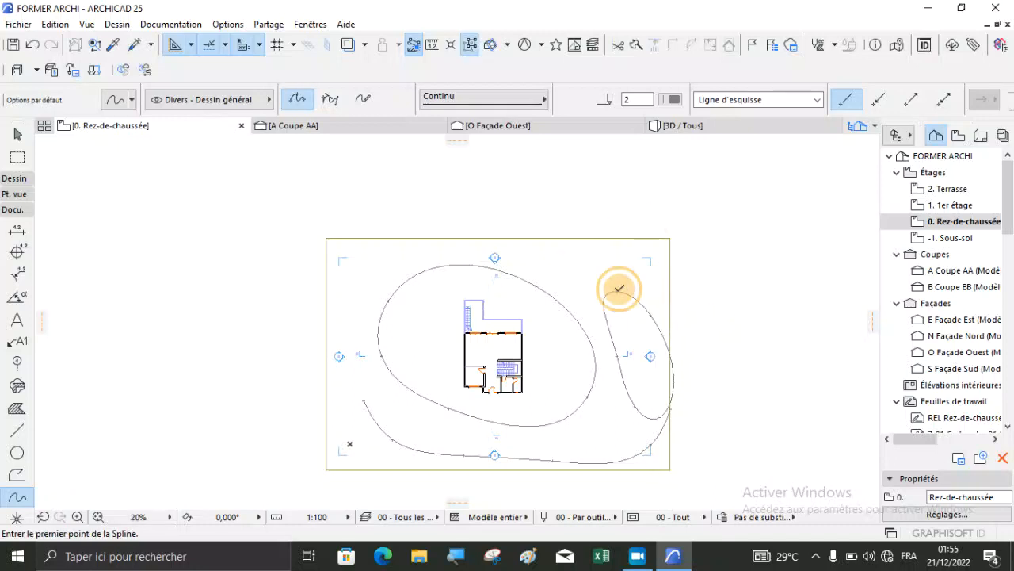
# Step: Draw a small closed spline contour in the northeast part of the terrain, outside the large loop
pyautogui.scroll(3, 571, 282)
pyautogui.click(522, 269)
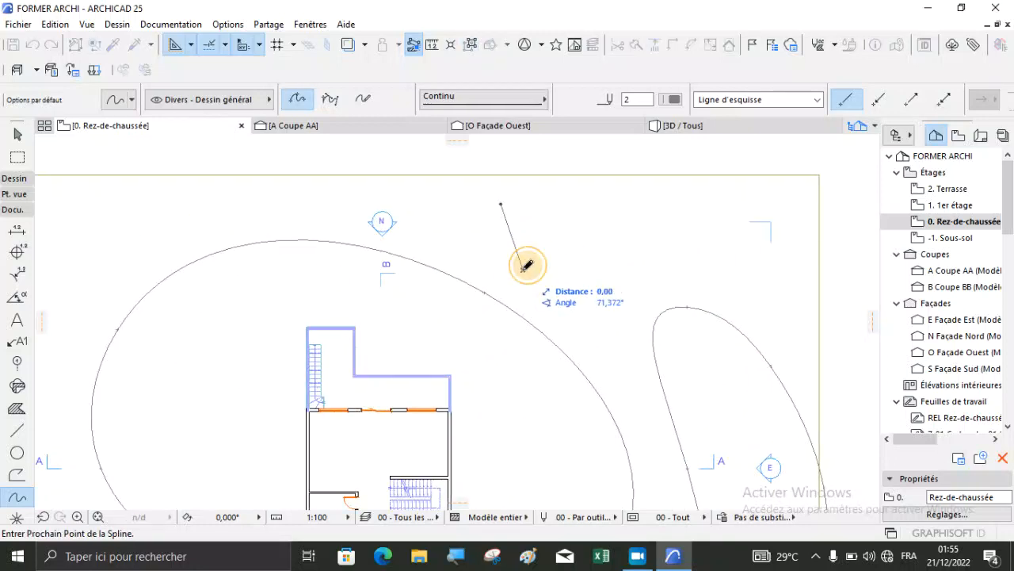
pyautogui.click(573, 307)
pyautogui.click(662, 254)
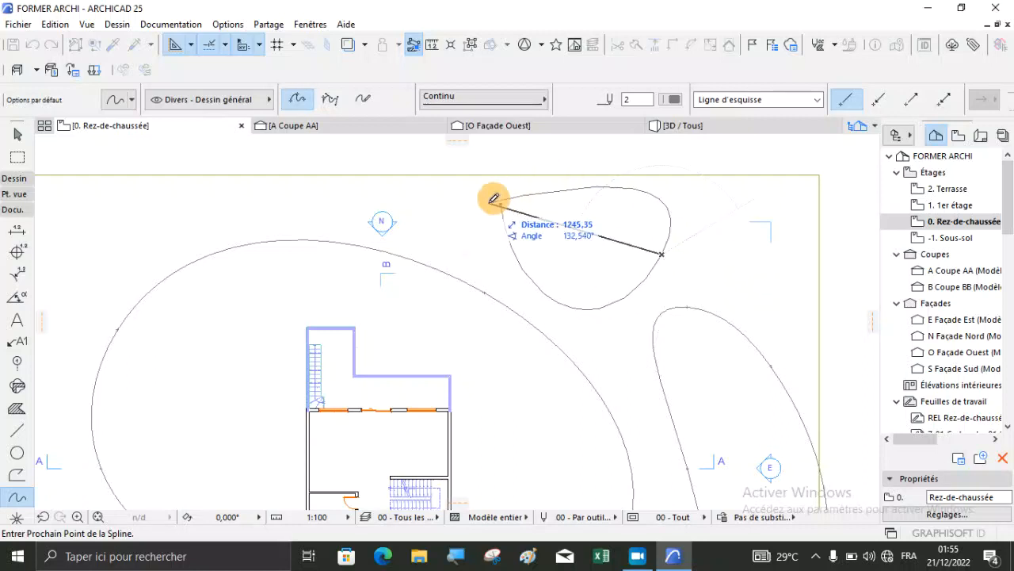
pyautogui.click(528, 214)
pyautogui.click(505, 199)
# Step: Draw a closed crescent-shaped spline contour northwest of the house, within the large loop
pyautogui.scroll(-4, 460, 240)
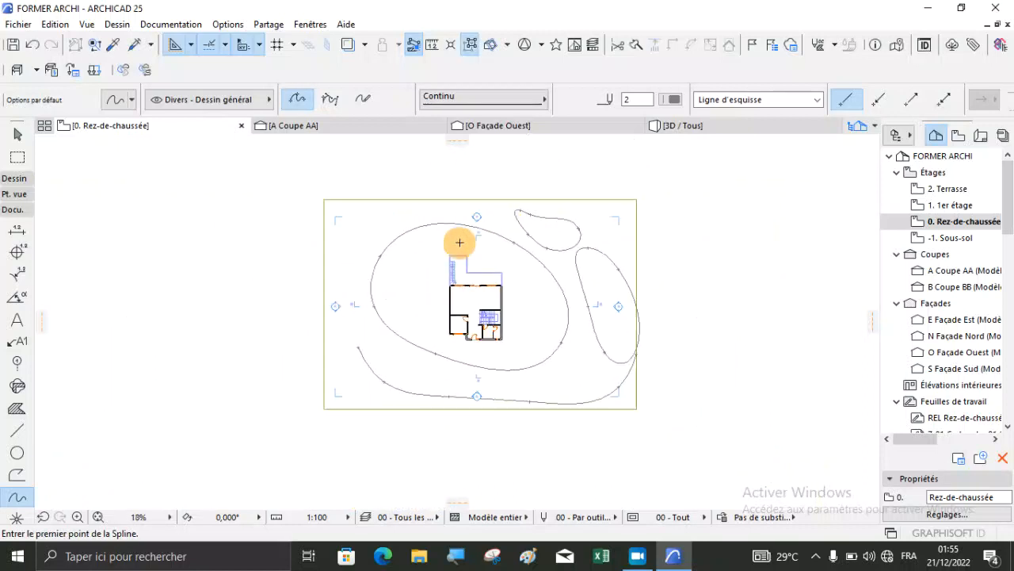
pyautogui.click(439, 247)
pyautogui.click(418, 286)
pyautogui.click(442, 298)
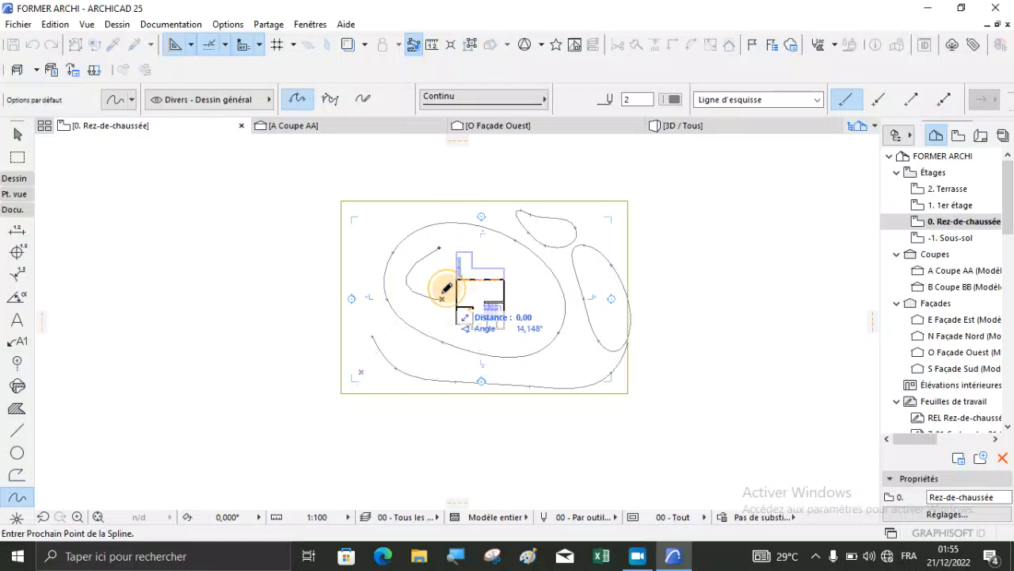
pyautogui.click(425, 272)
pyautogui.click(440, 246)
# Step: Draw an open curved spline in the terrain's northwest corner, ending on the north boundary, and leave the Spline tool
pyautogui.scroll(3, 443, 283)
pyautogui.scroll(-2, 521, 291)
pyautogui.click(384, 209)
pyautogui.click(385, 242)
pyautogui.click(416, 203)
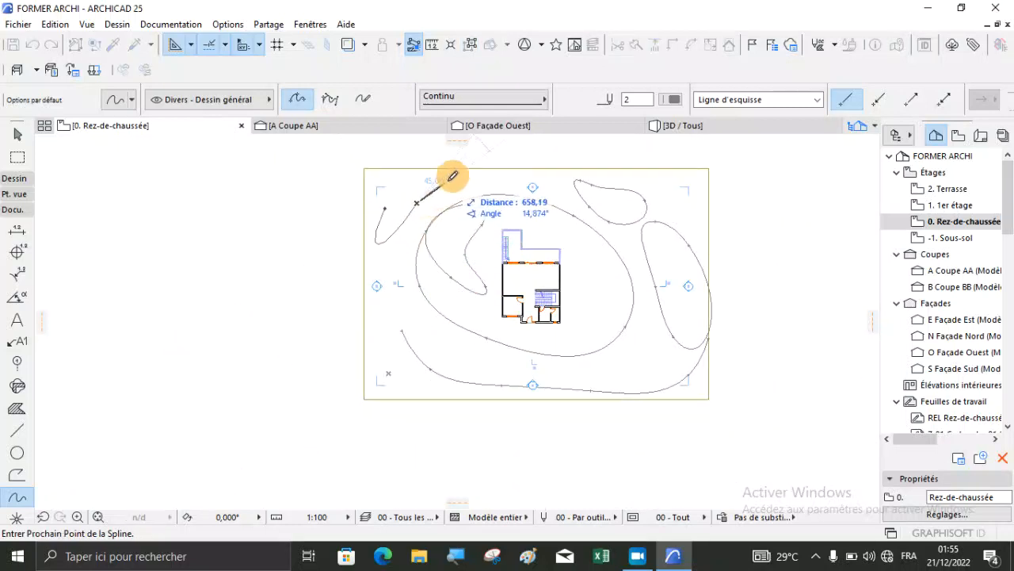
pyautogui.doubleClick(464, 167)
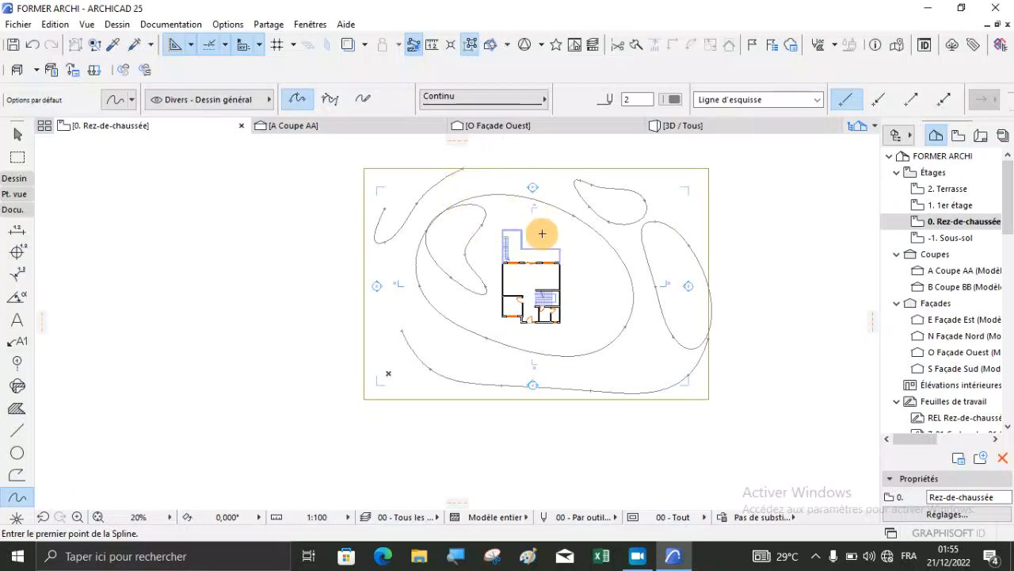
pyautogui.scroll(5, 453, 341)
pyautogui.press('Escape')
# Step: Select the terrain mesh and add the large loop around the house as mesh points, fitted to user ridges (Raccord aux arêtes utilisateur)
pyautogui.scroll(-5, 446, 390)
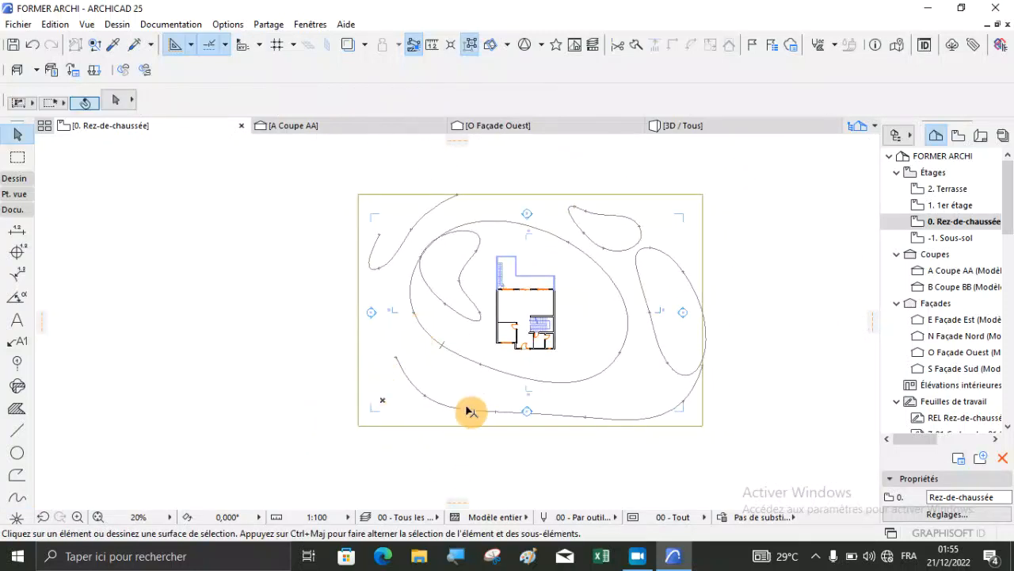
pyautogui.scroll(4, 440, 435)
pyautogui.click(436, 436)
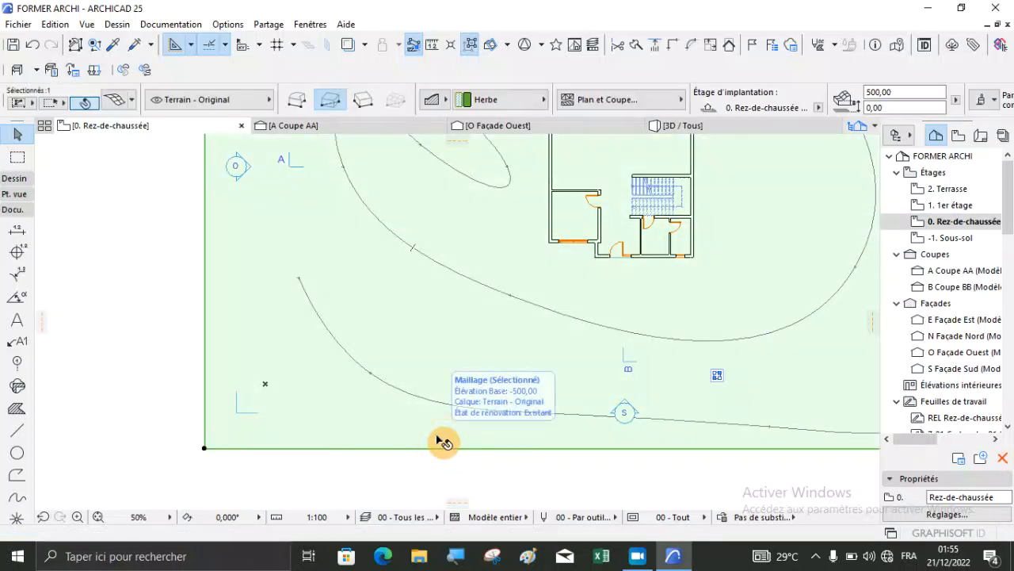
pyautogui.scroll(-3, 438, 438)
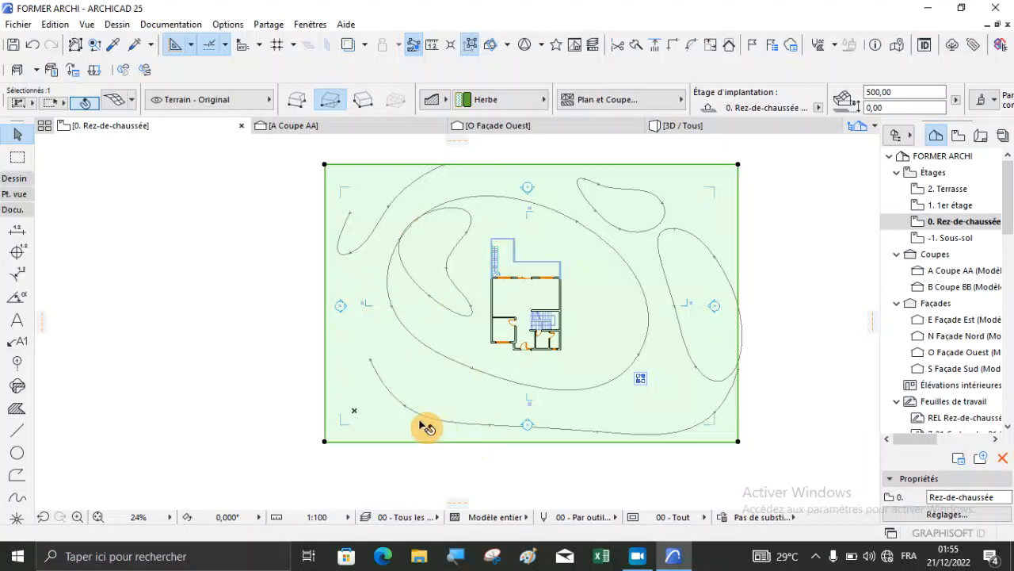
pyautogui.click(15, 177)
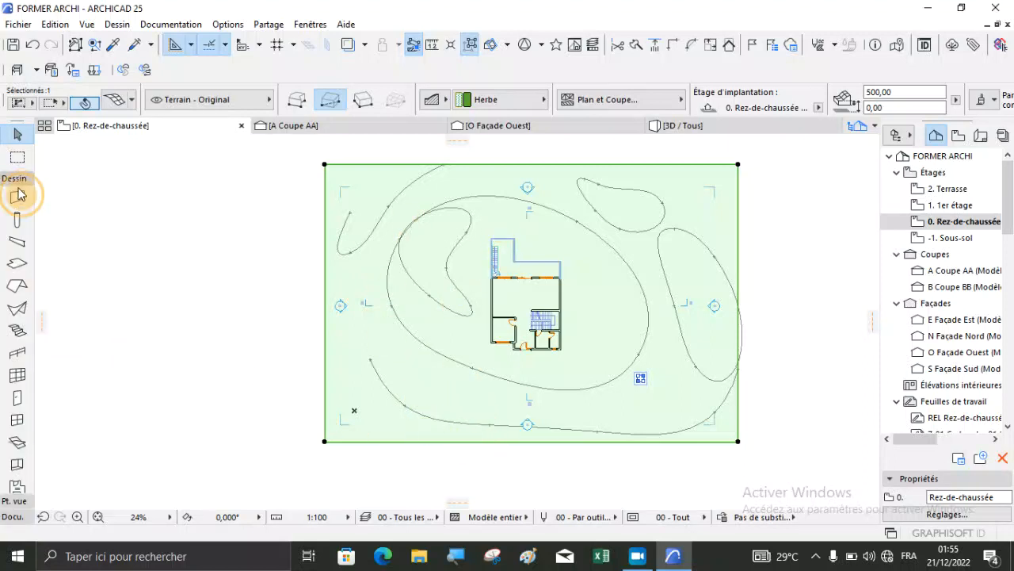
pyautogui.scroll(-3, 16, 464)
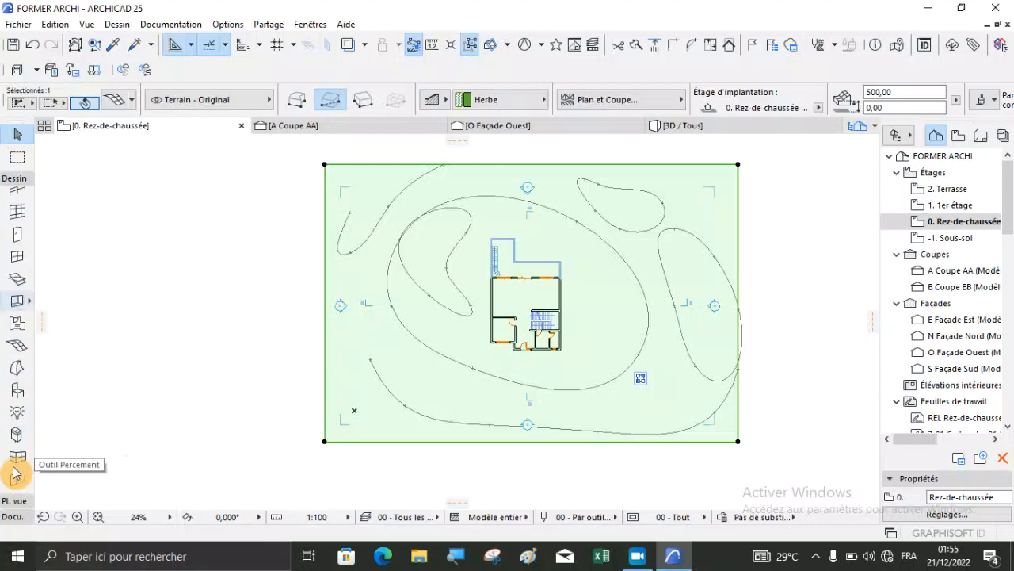
pyautogui.click(15, 346)
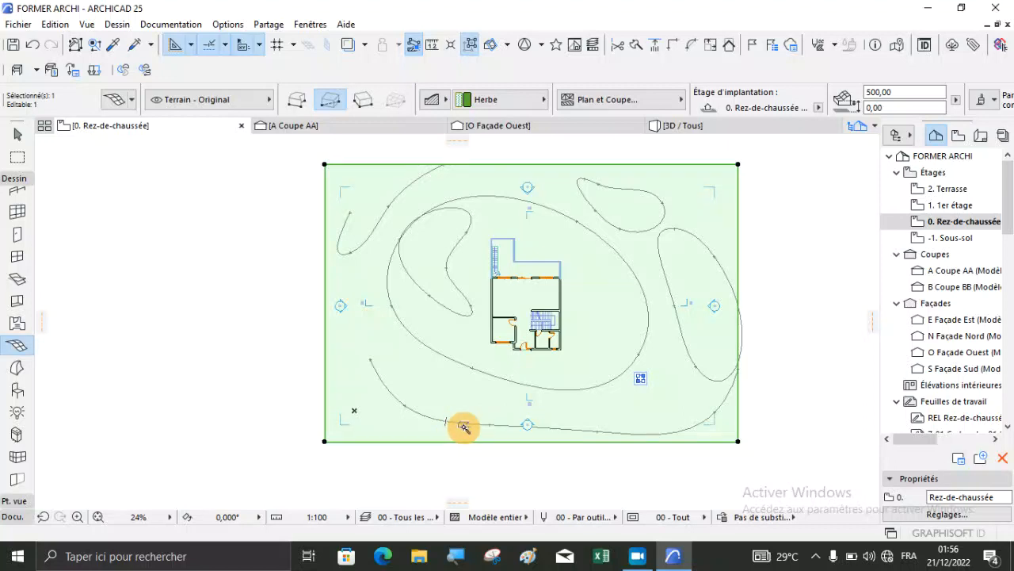
pyautogui.click(465, 369)
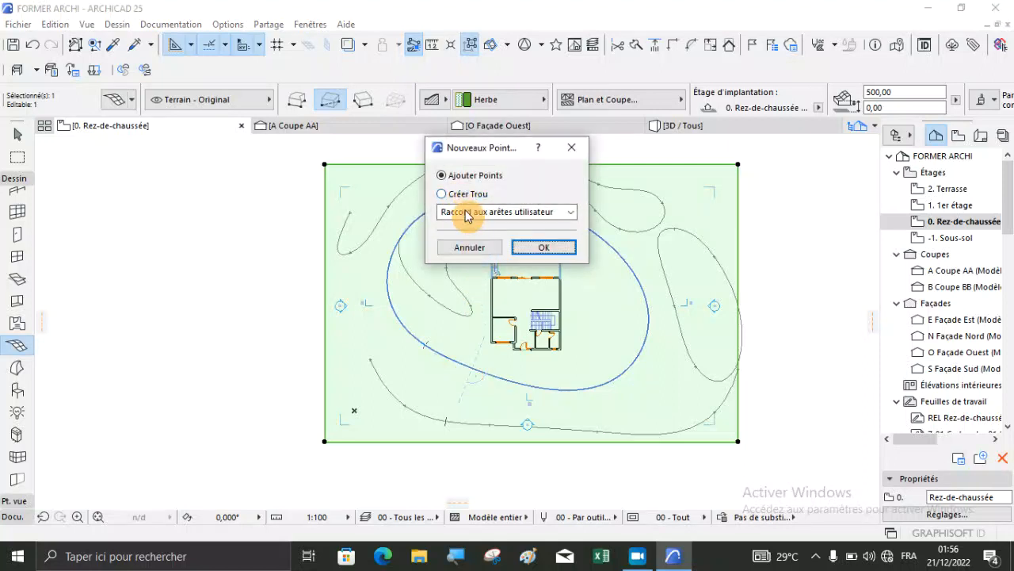
pyautogui.click(543, 247)
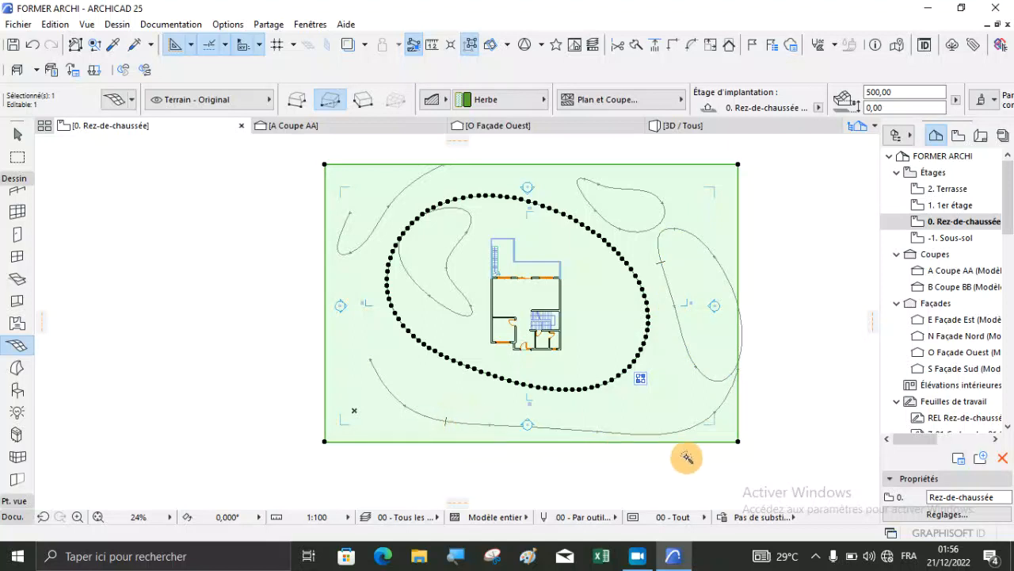
# Step: Add the long southern spline and the east contour to the terrain mesh as points fitted to user ridges
pyautogui.scroll(4, 709, 419)
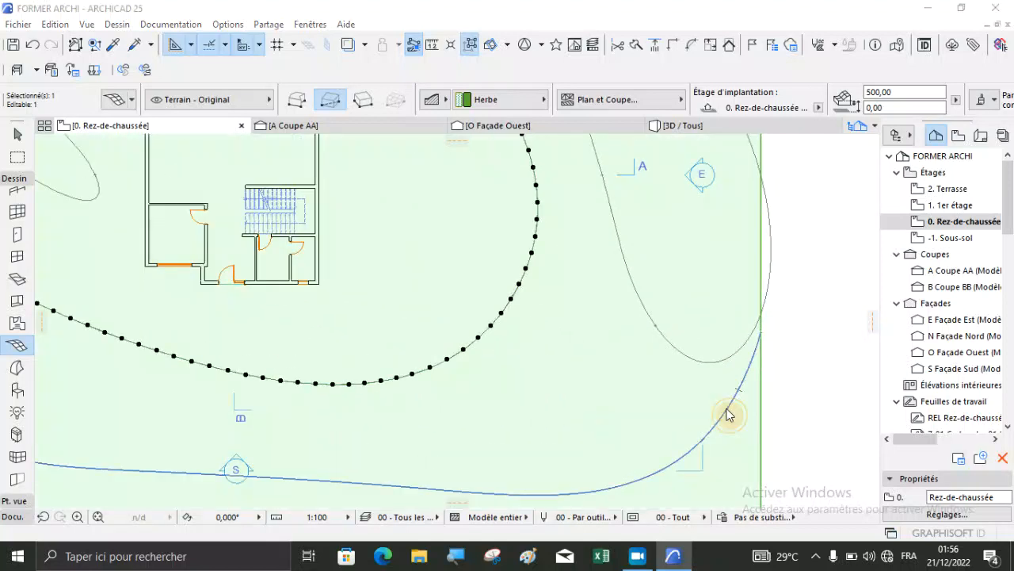
pyautogui.click(729, 414)
pyautogui.click(544, 248)
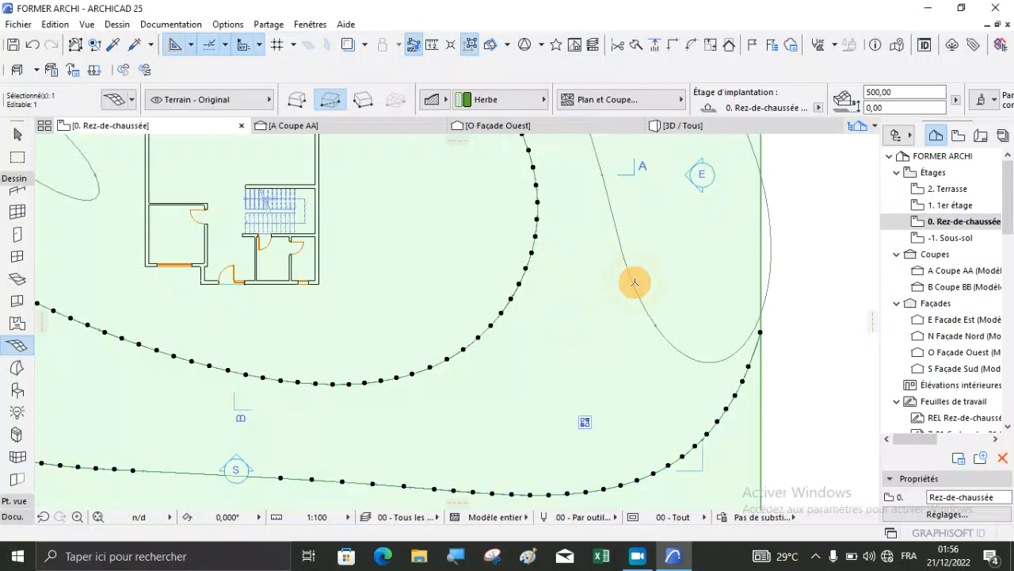
pyautogui.click(643, 301)
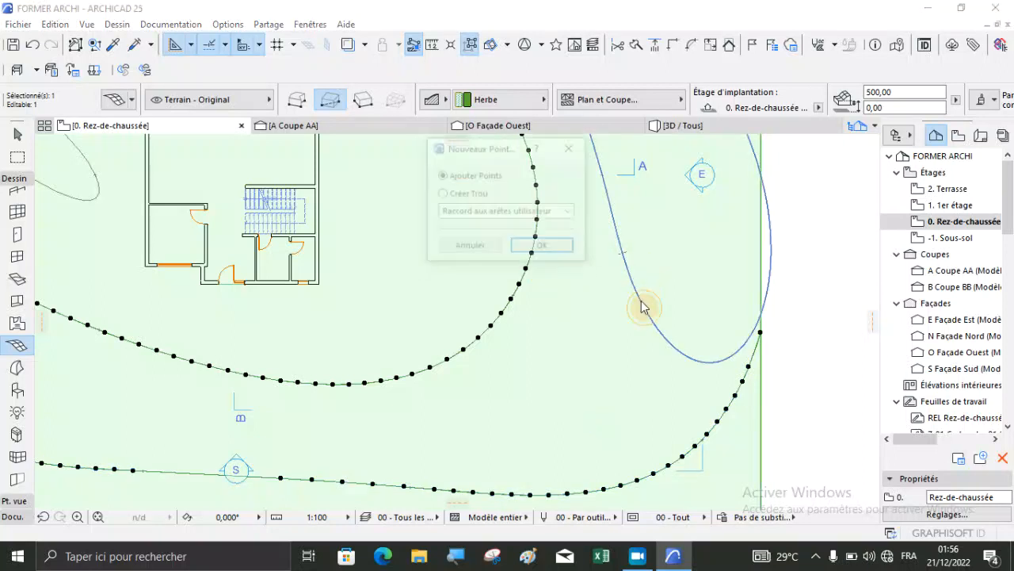
pyautogui.click(543, 247)
# Step: Add the northwest spline, the crescent contour and the northeast contour to the terrain mesh as points fitted to user ridges
pyautogui.scroll(-5, 573, 372)
pyautogui.scroll(4, 351, 211)
pyautogui.click(340, 235)
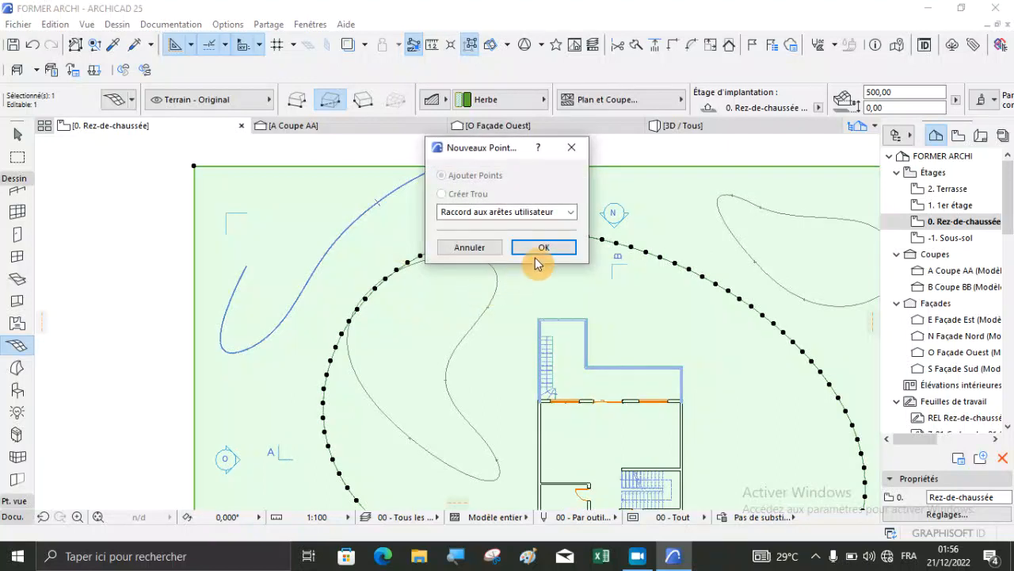
pyautogui.click(544, 248)
pyautogui.click(485, 301)
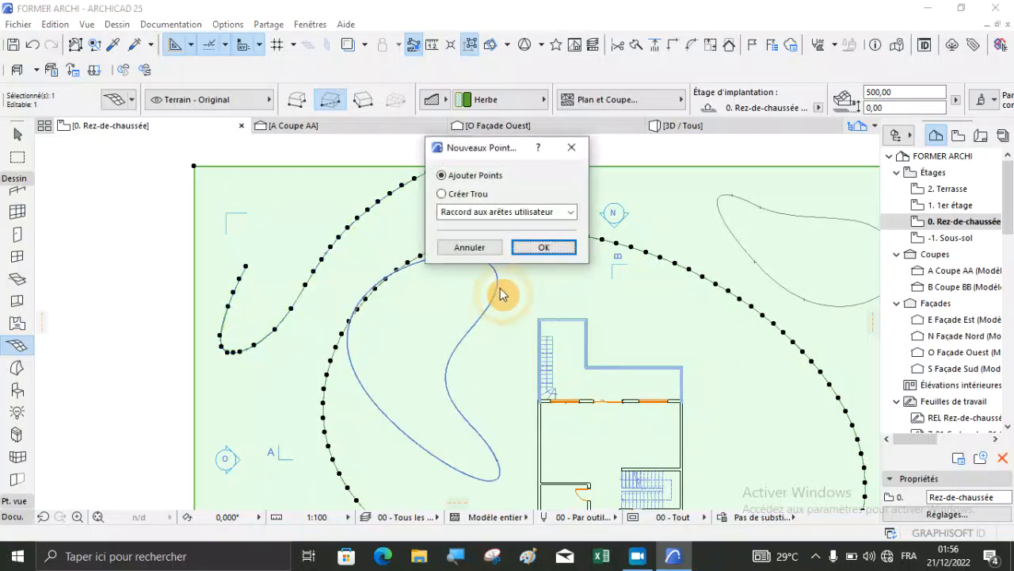
pyautogui.click(535, 248)
pyautogui.click(781, 287)
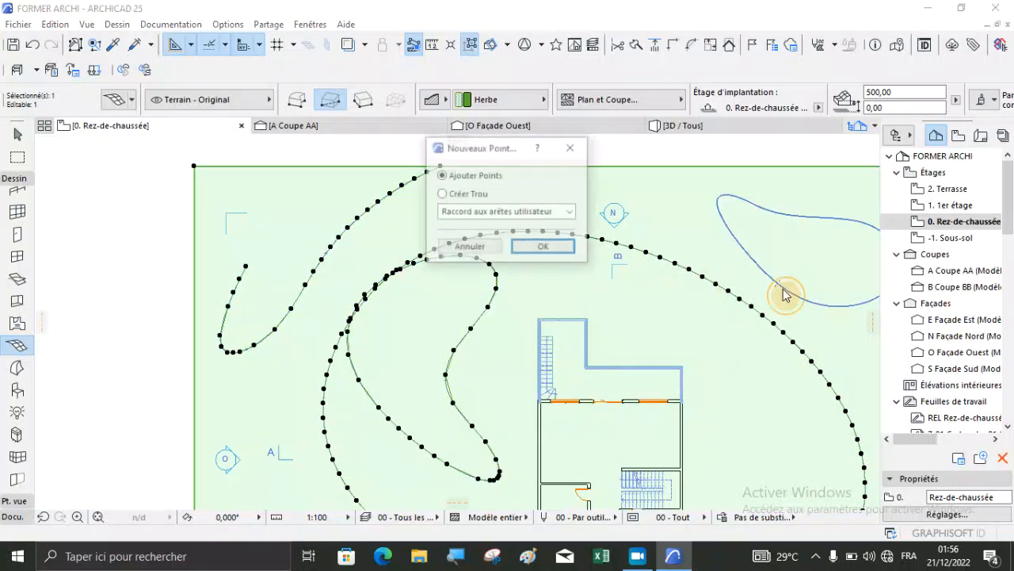
pyautogui.click(544, 248)
# Step: Examine the terrain surface around the house in the 3D view
pyautogui.scroll(-5, 537, 242)
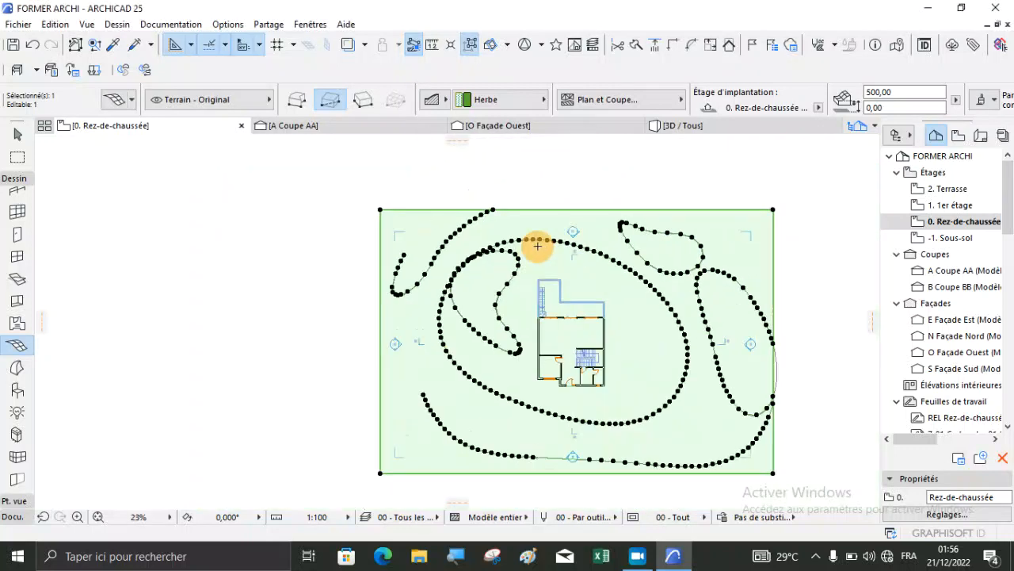
pyautogui.click(710, 130)
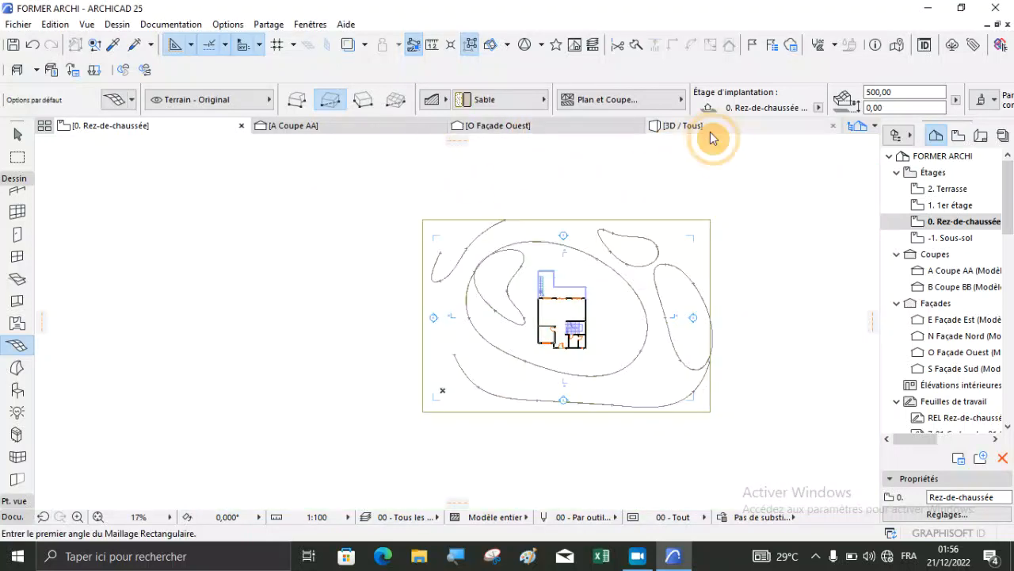
pyautogui.scroll(-5, 497, 289)
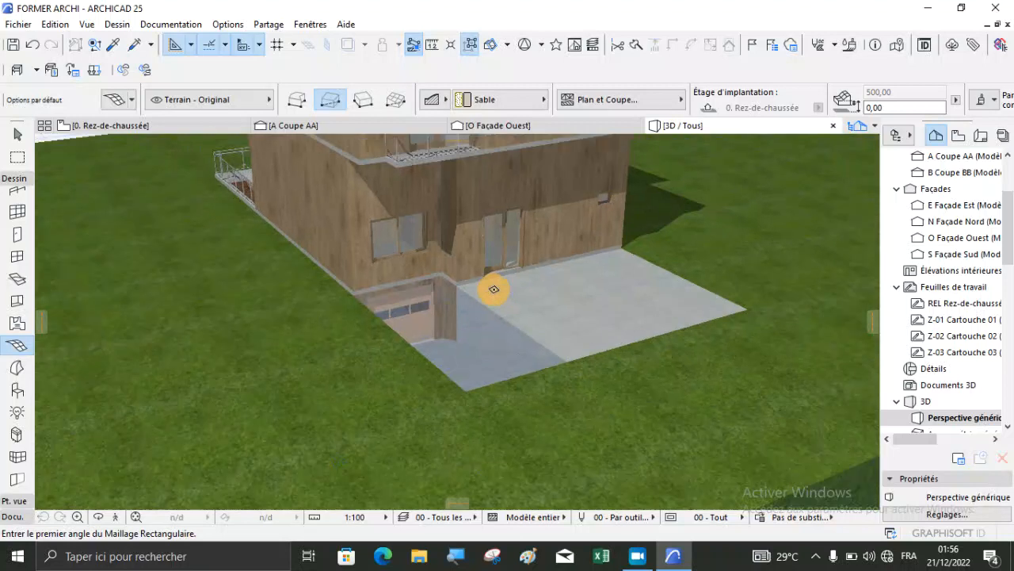
pyautogui.scroll(-2, 664, 283)
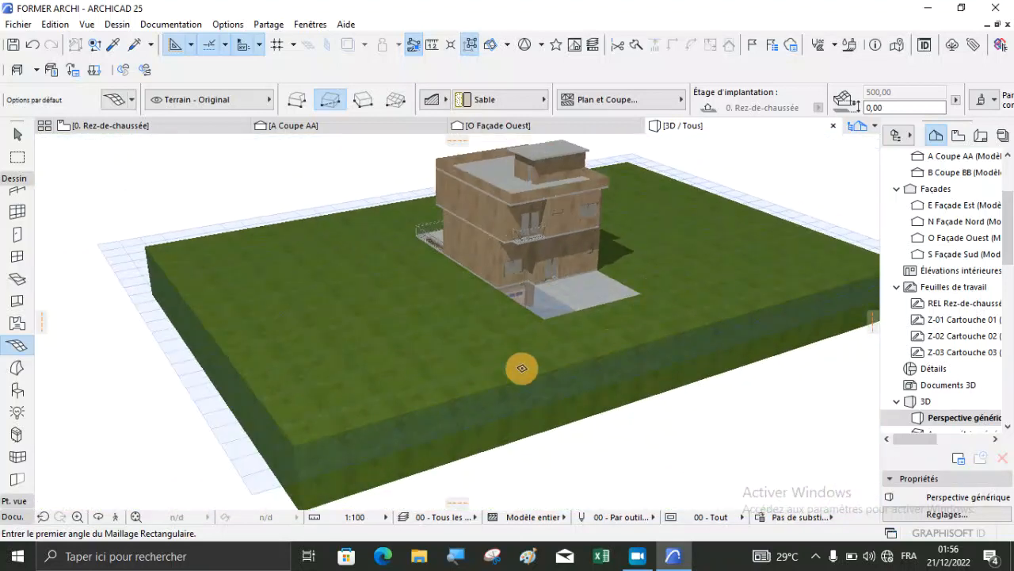
pyautogui.scroll(4, 420, 358)
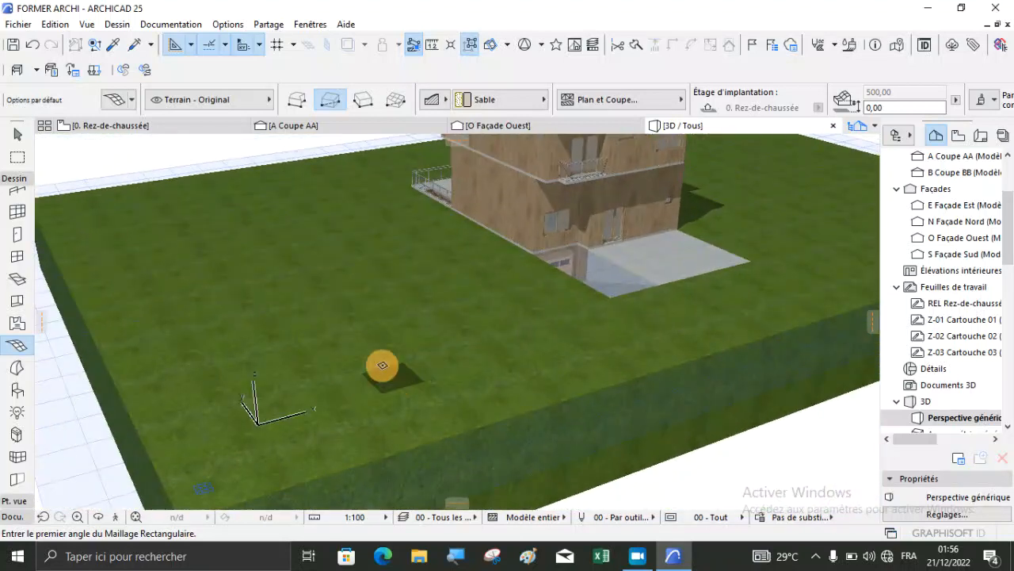
pyautogui.press('Escape')
# Step: Return to the ground-floor plan and select the terrain mesh for point editing with the Mesh tool
pyautogui.click(159, 127)
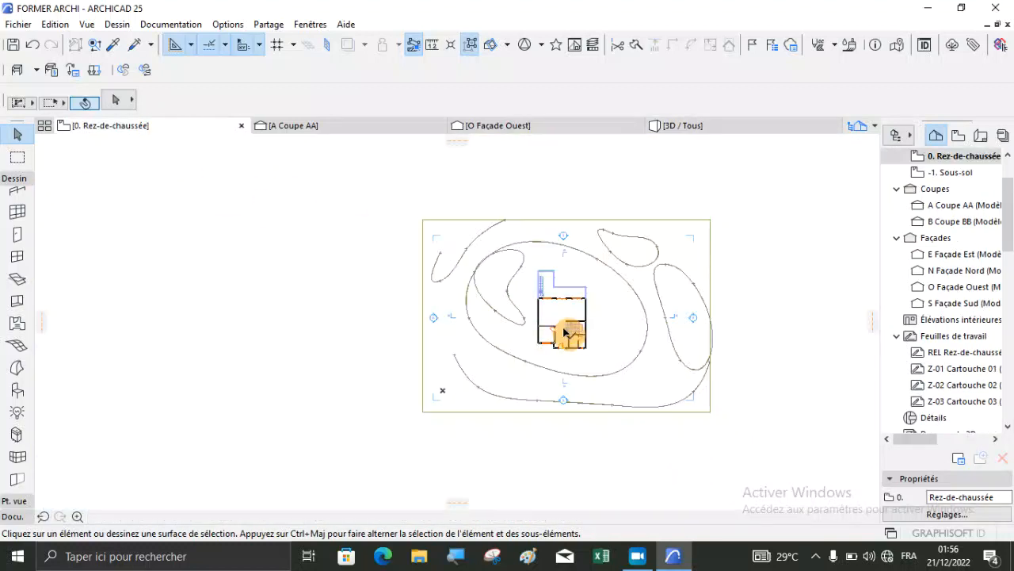
pyautogui.scroll(3, 509, 328)
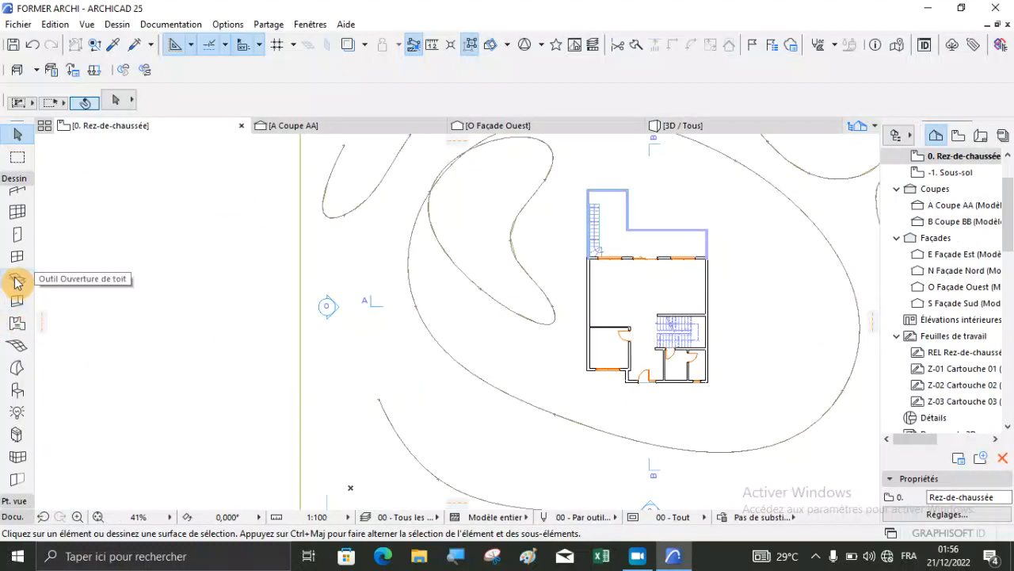
pyautogui.click(13, 347)
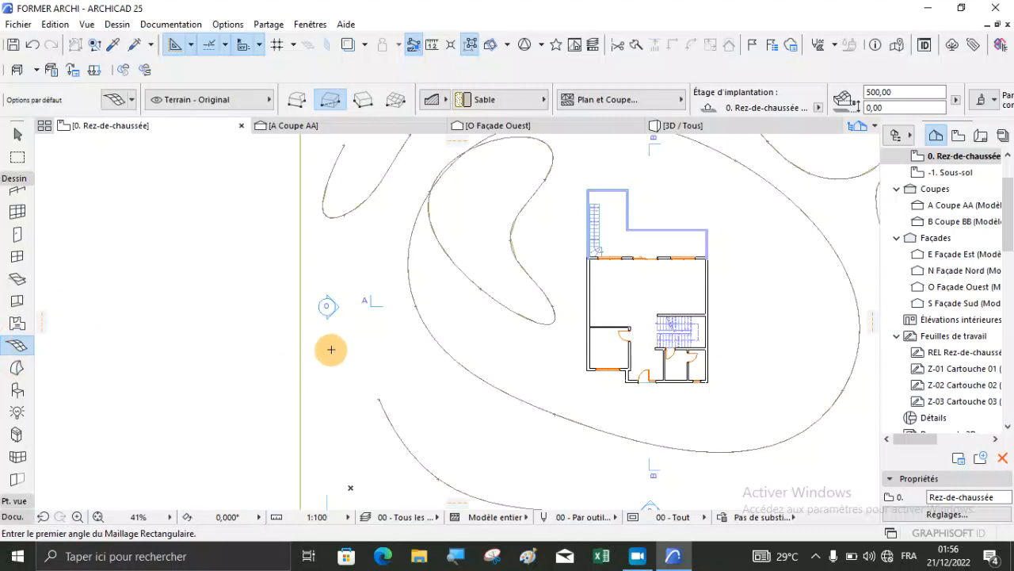
pyautogui.click(312, 367)
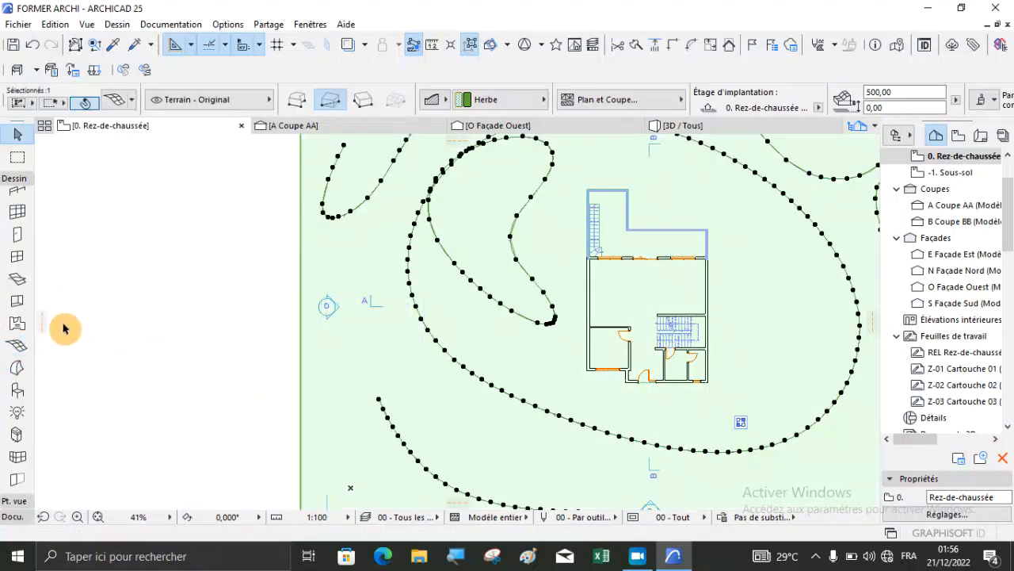
pyautogui.click(17, 346)
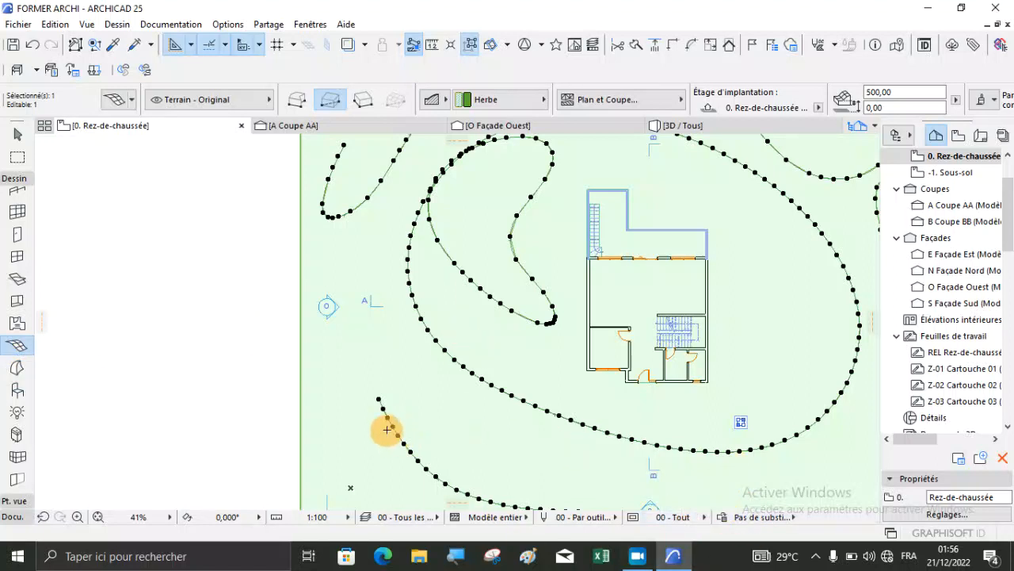
# Step: Set the mesh point height on the large loop to 1,00, applied to all its points
pyautogui.click(455, 358)
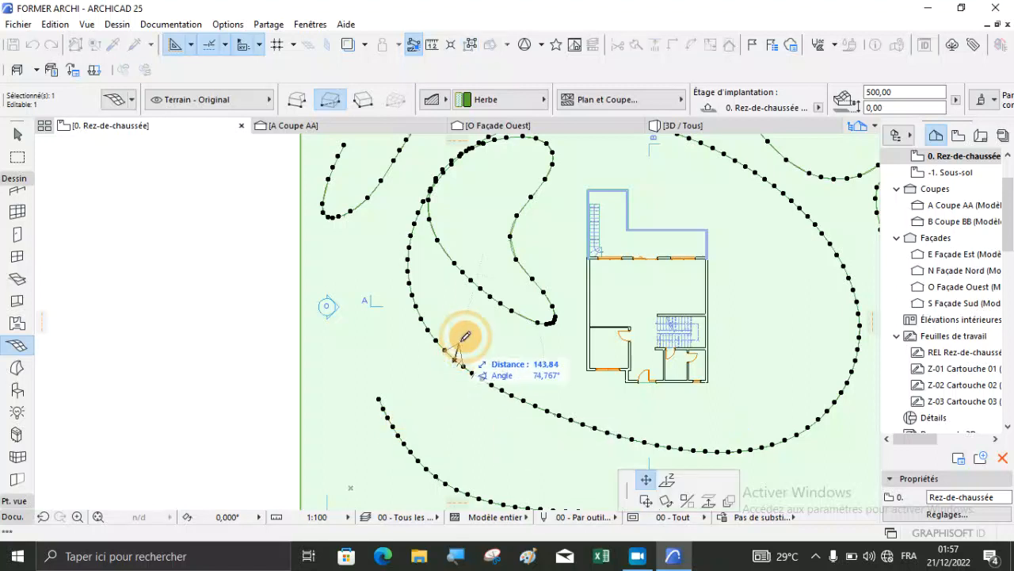
pyautogui.click(666, 483)
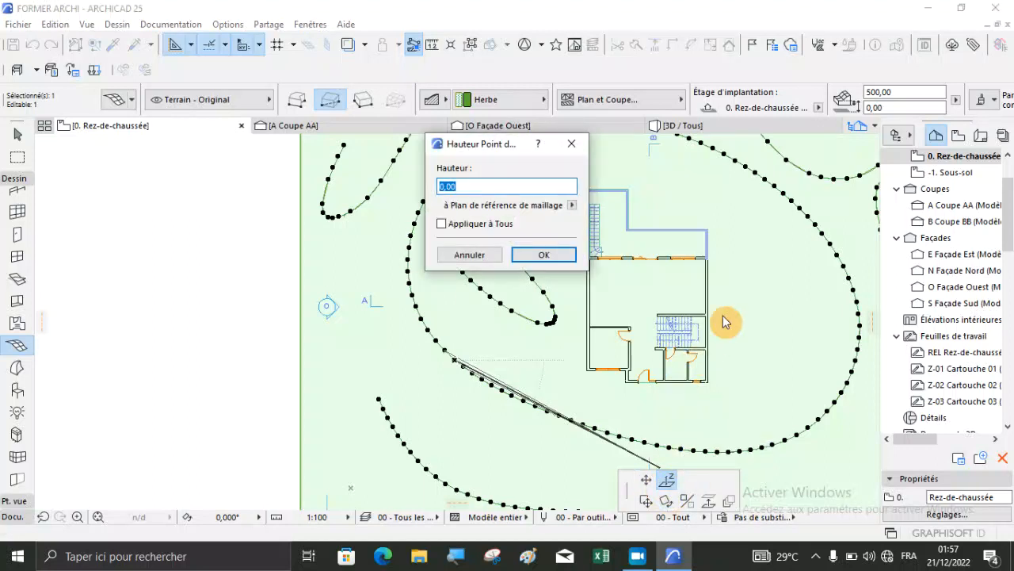
pyautogui.click(441, 225)
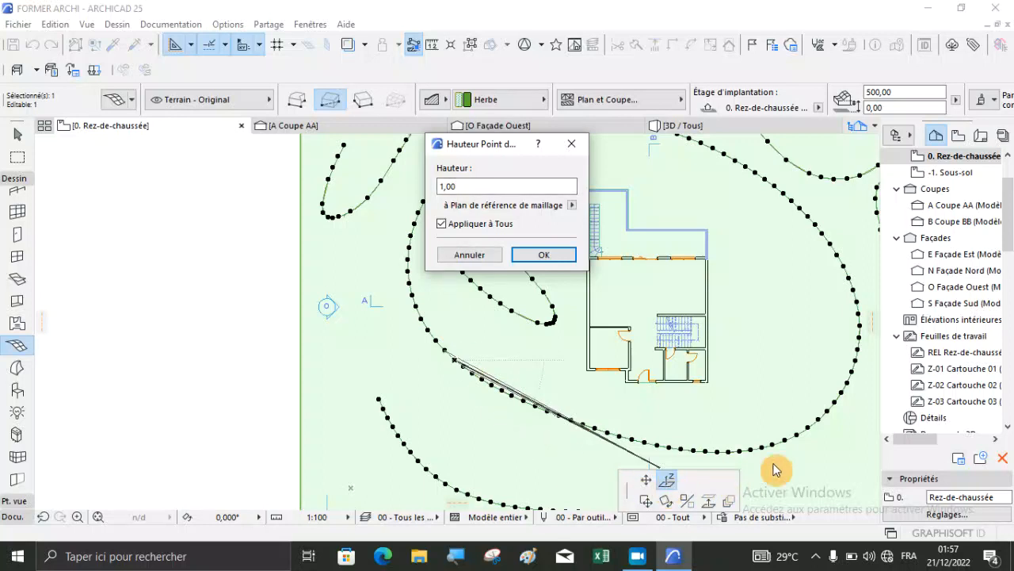
pyautogui.click(569, 264)
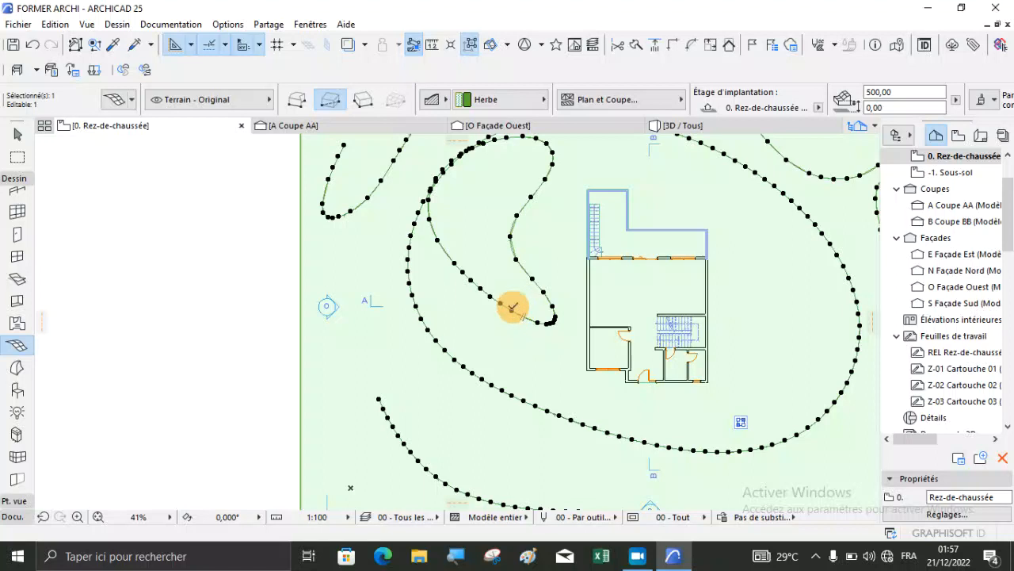
# Step: Confirm the point height for the whole crescent contour and set the height of all points on the large loop to 100
pyautogui.click(513, 307)
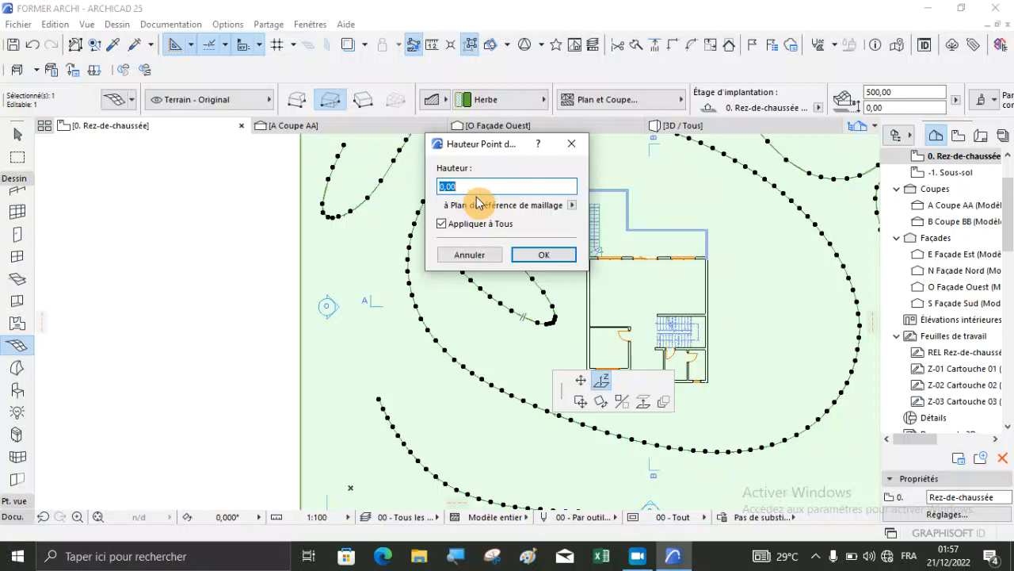
pyautogui.click(544, 254)
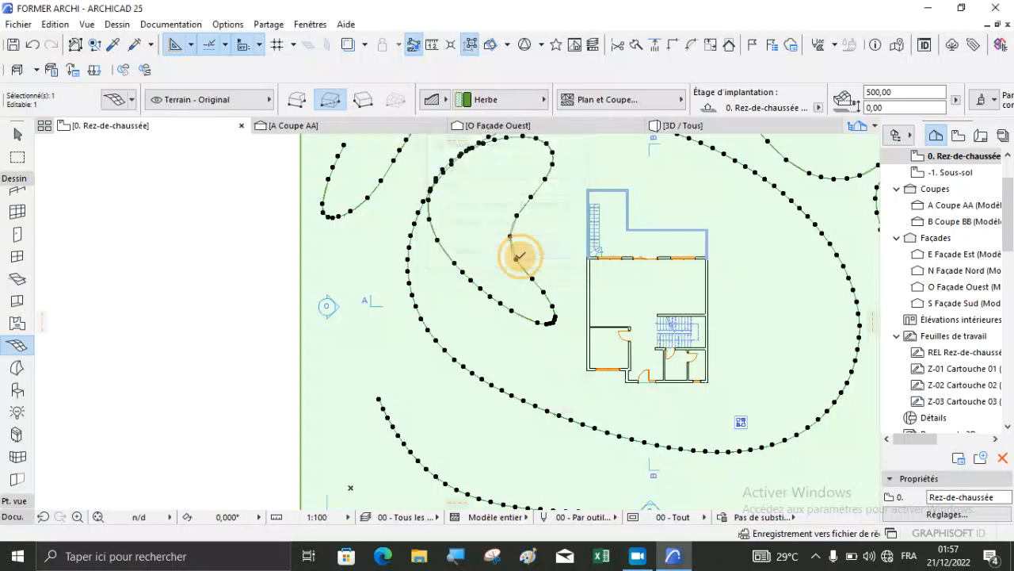
pyautogui.click(454, 358)
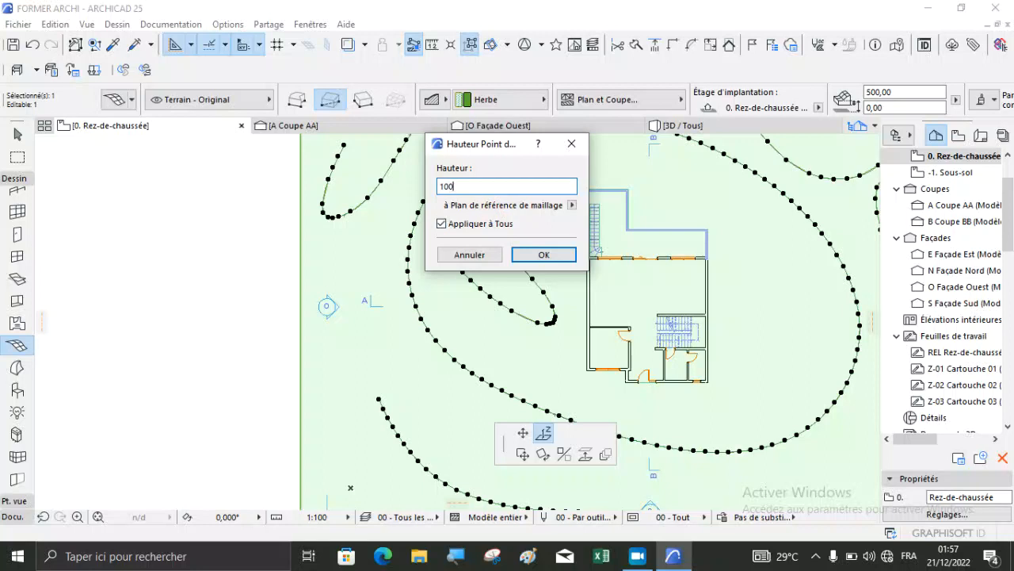
pyautogui.write('100')
pyautogui.click(544, 254)
# Step: Confirm the mesh point height for all points of the northeast contour
pyautogui.scroll(-5, 521, 277)
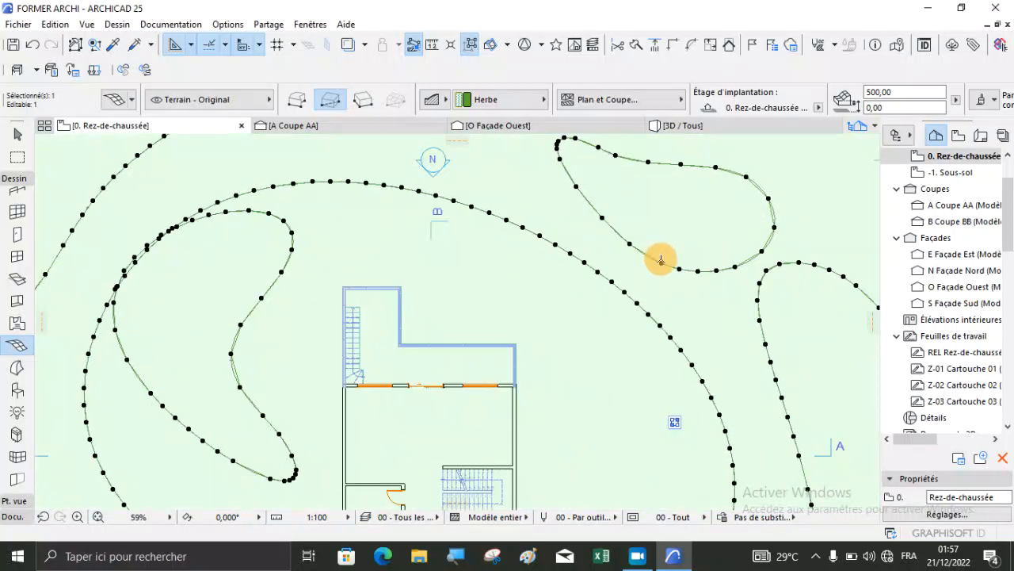
pyautogui.click(662, 261)
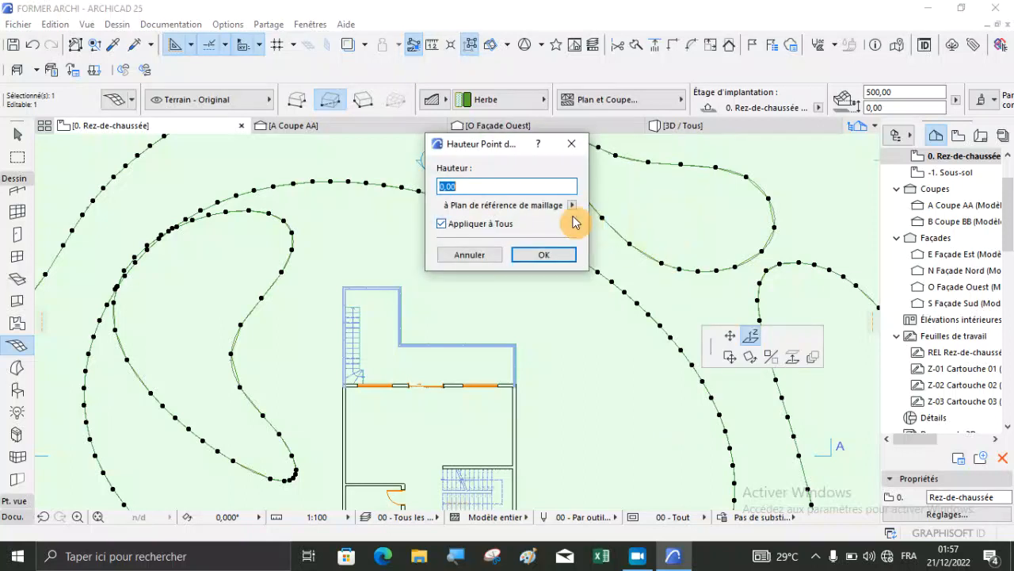
pyautogui.press('Return')
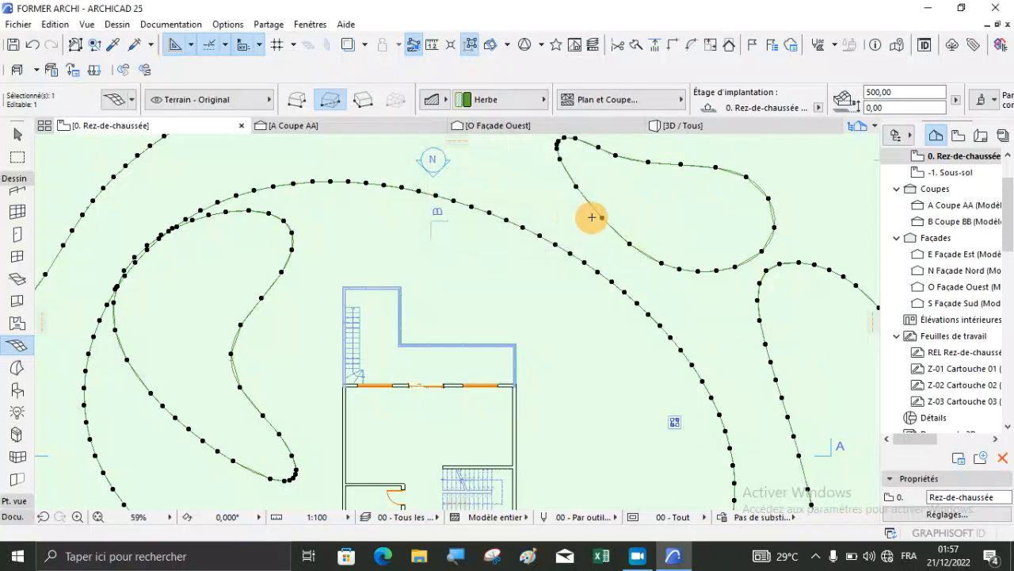
# Step: Set the mesh point height to -50,00 for all points of the elongated contour on the terrain's east side
pyautogui.scroll(-3, 593, 218)
pyautogui.click(693, 293)
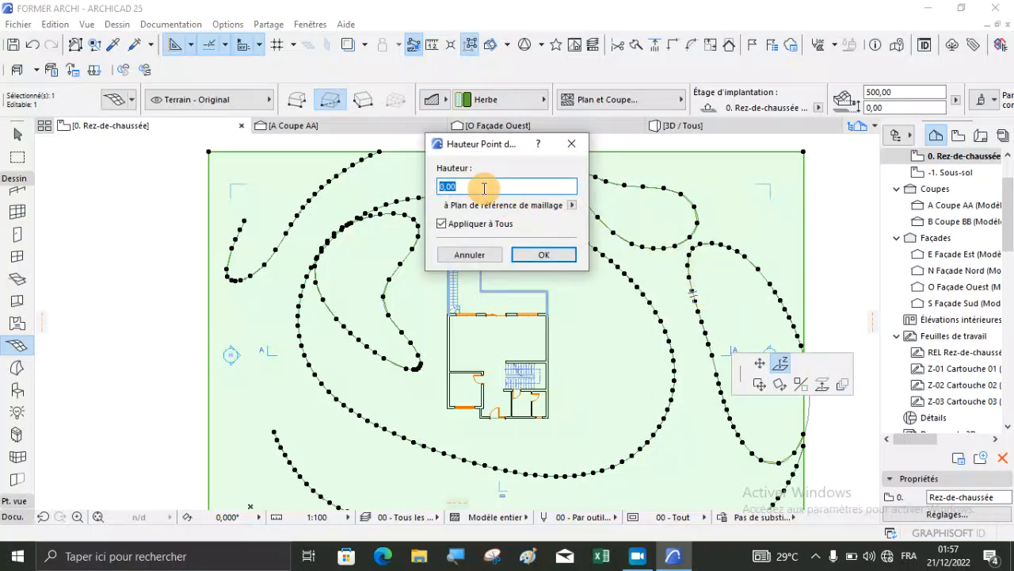
pyautogui.press('Return')
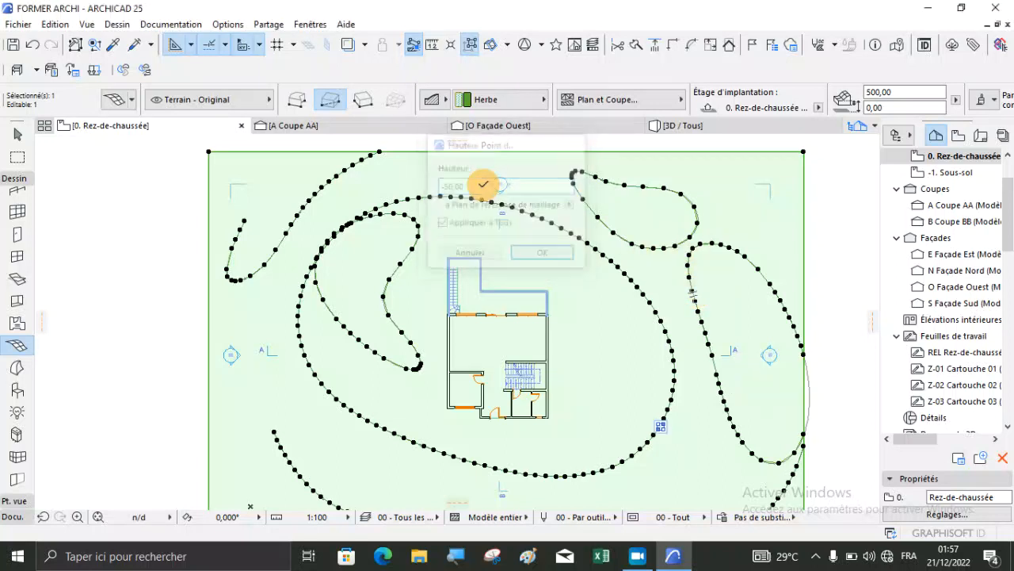
# Step: Set a negative mesh point height for the long contour along the terrain's south edge, applied to all its points
pyautogui.scroll(-3, 481, 249)
pyautogui.scroll(5, 373, 396)
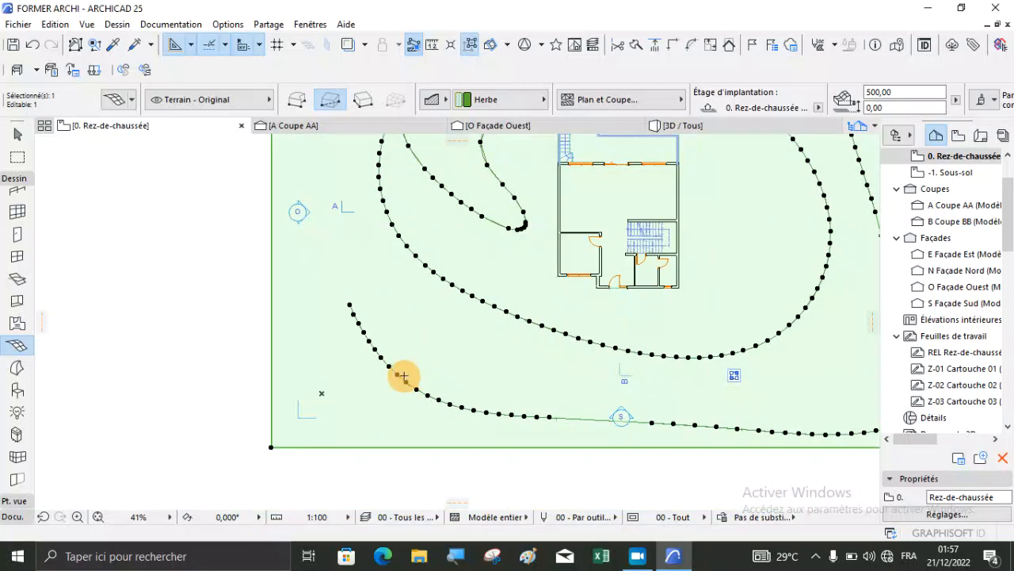
pyautogui.click(408, 380)
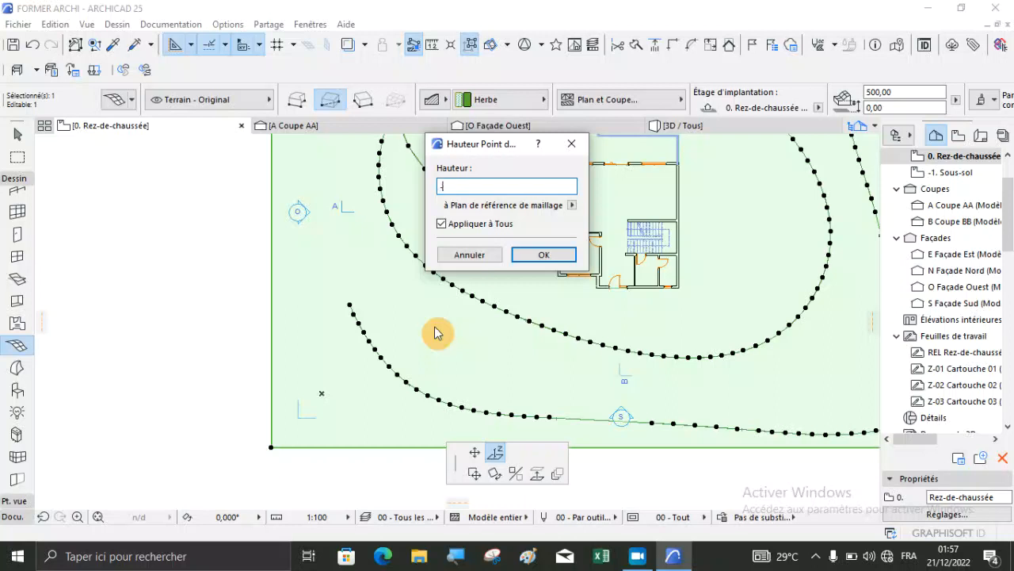
pyautogui.click(541, 255)
pyautogui.scroll(-5, 468, 352)
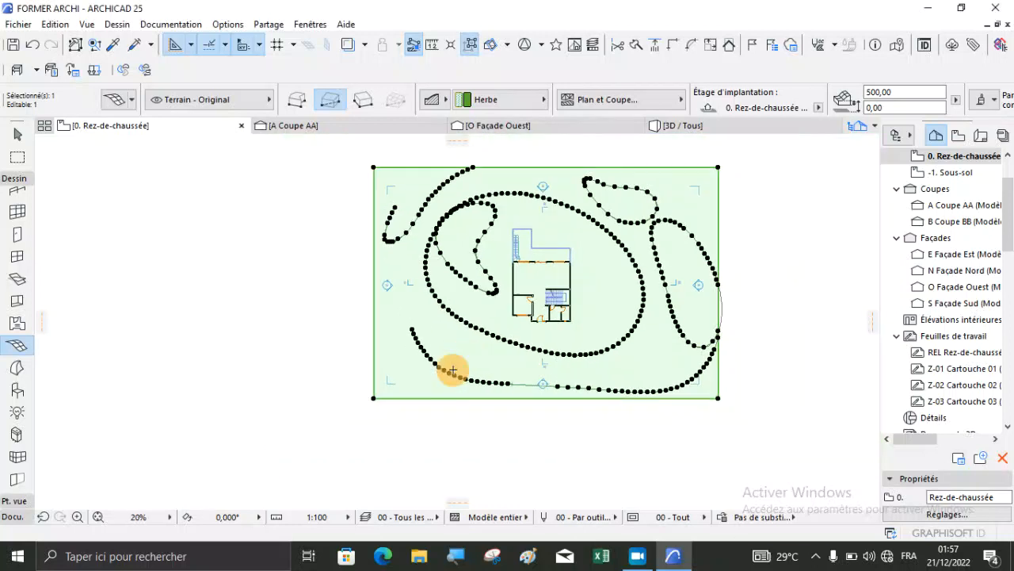
# Step: Switch to the 3D view and examine the terrain relief around the house and the paved slab at its entrance
pyautogui.click(688, 125)
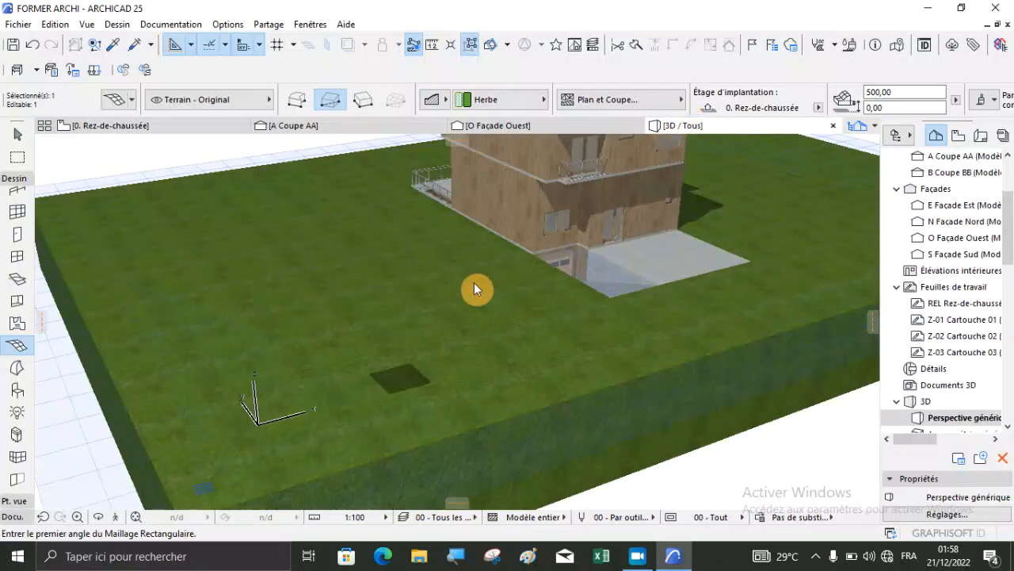
pyautogui.scroll(-2, 429, 296)
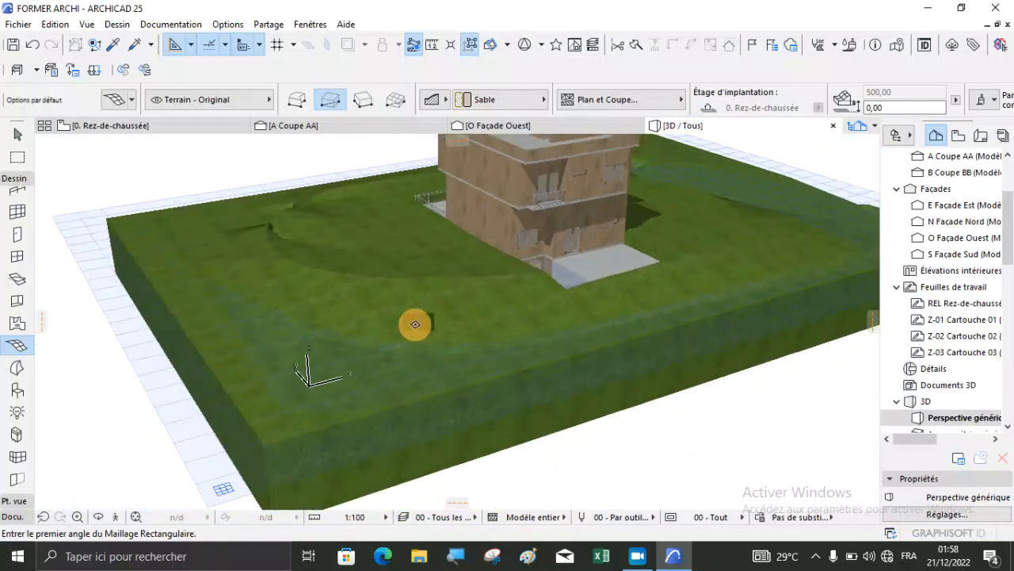
pyautogui.press('Escape')
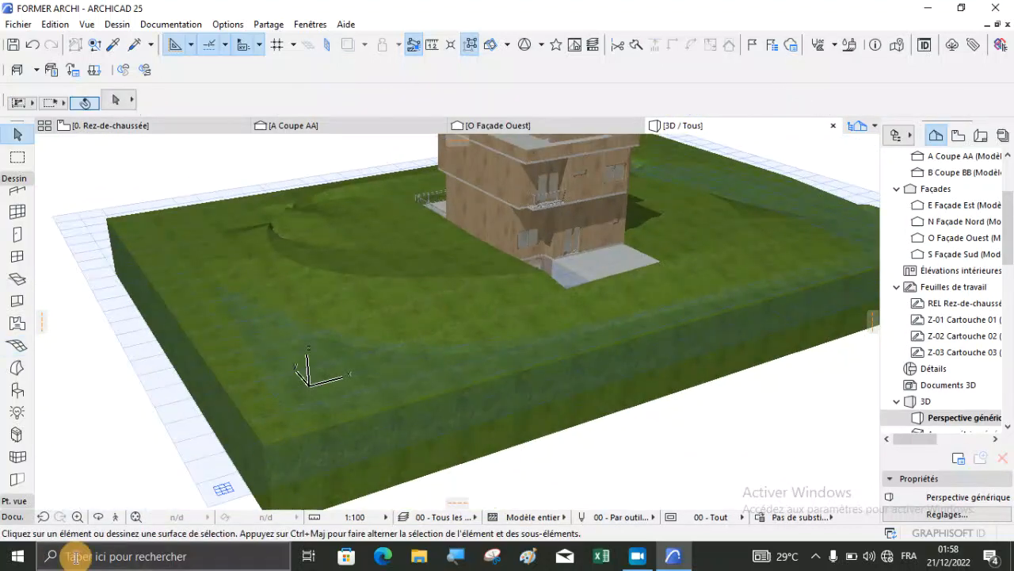
pyautogui.click(98, 517)
pyautogui.moveTo(457, 319); pyautogui.dragTo(558, 309)
pyautogui.moveTo(566, 177); pyautogui.dragTo(241, 243)
pyautogui.scroll(6, 514, 278)
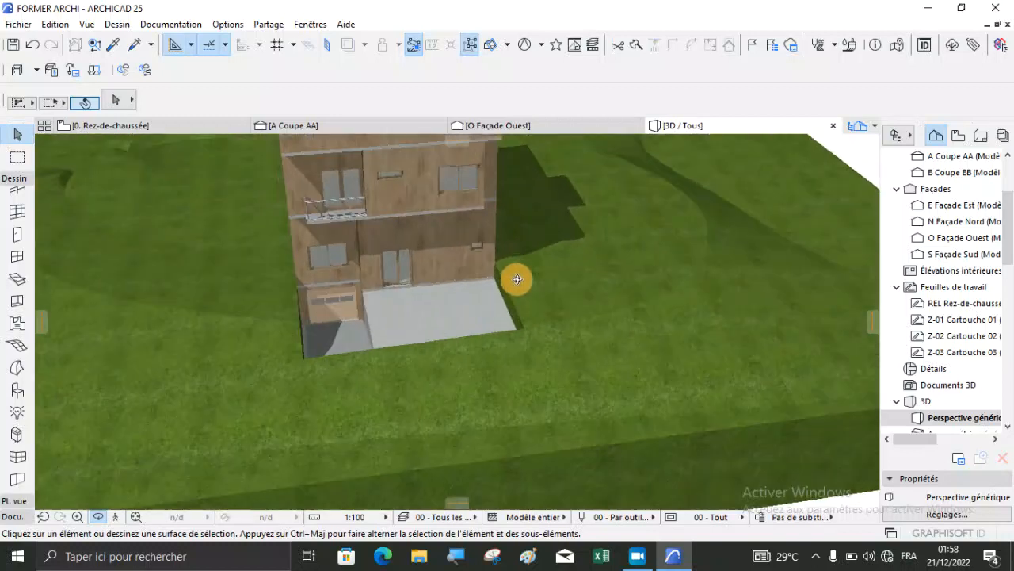
pyautogui.moveTo(316, 268); pyautogui.dragTo(445, 391)
pyautogui.scroll(8, 445, 391)
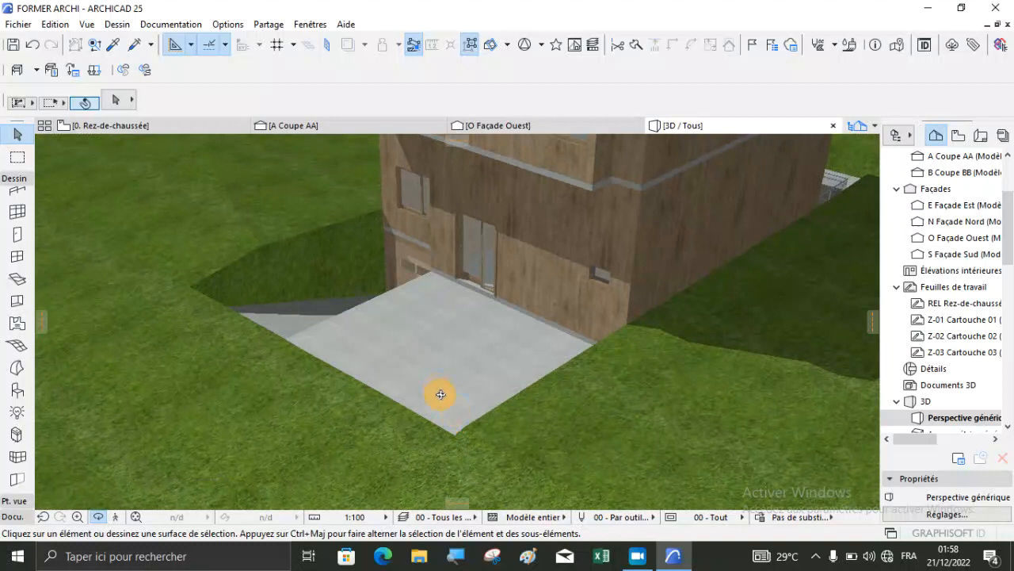
pyautogui.scroll(-8, 452, 385)
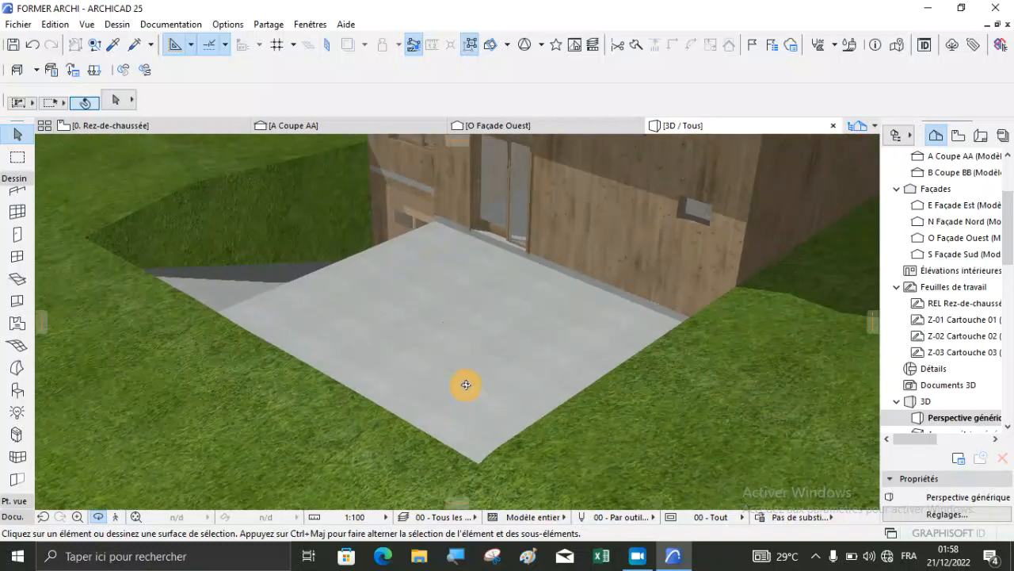
pyautogui.scroll(-6, 467, 384)
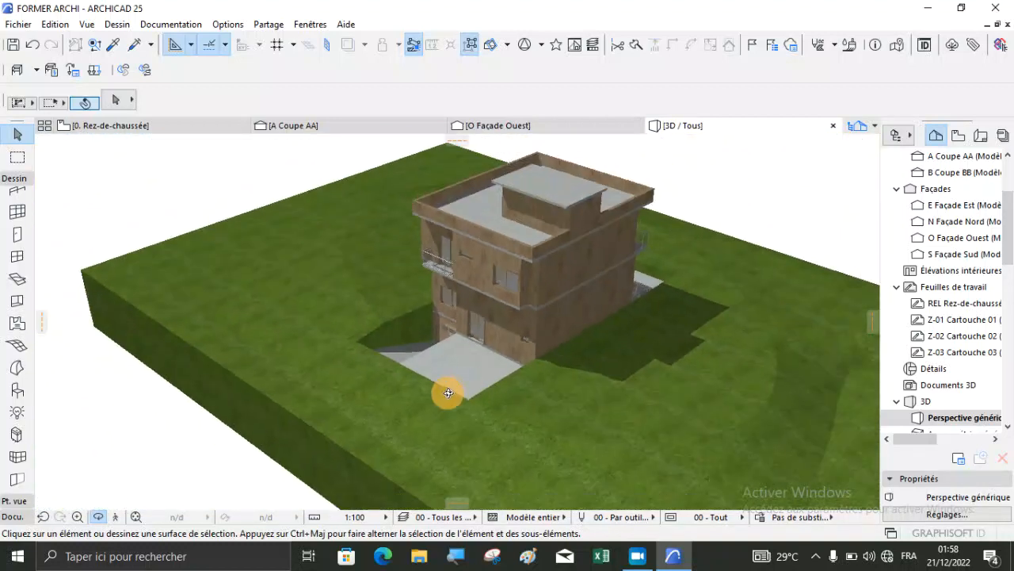
pyautogui.moveTo(612, 389); pyautogui.dragTo(747, 380)
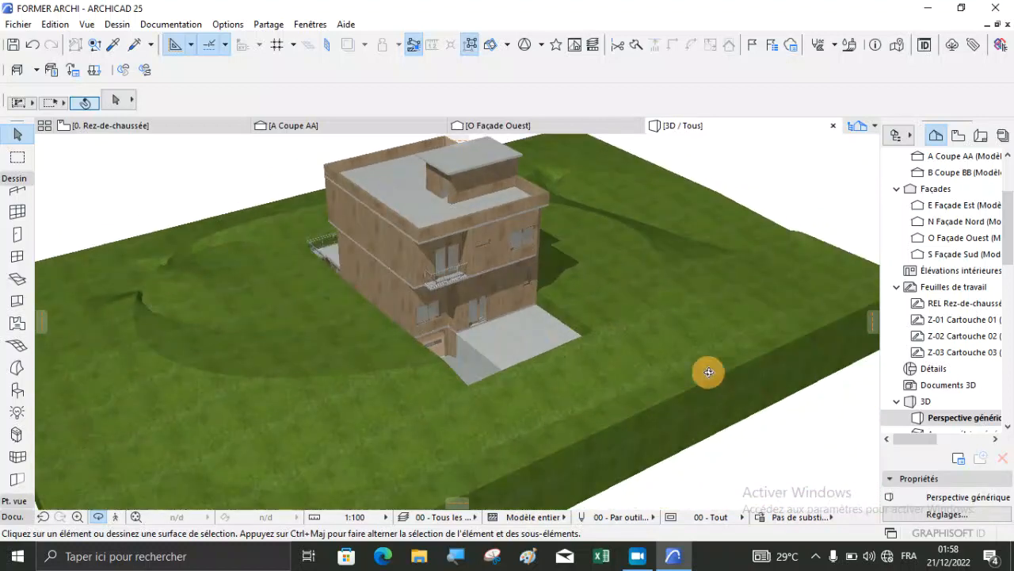
# Step: Orbit around the house to inspect how the ground meets the facades and the sunken terrace with railings
pyautogui.scroll(5, 446, 235)
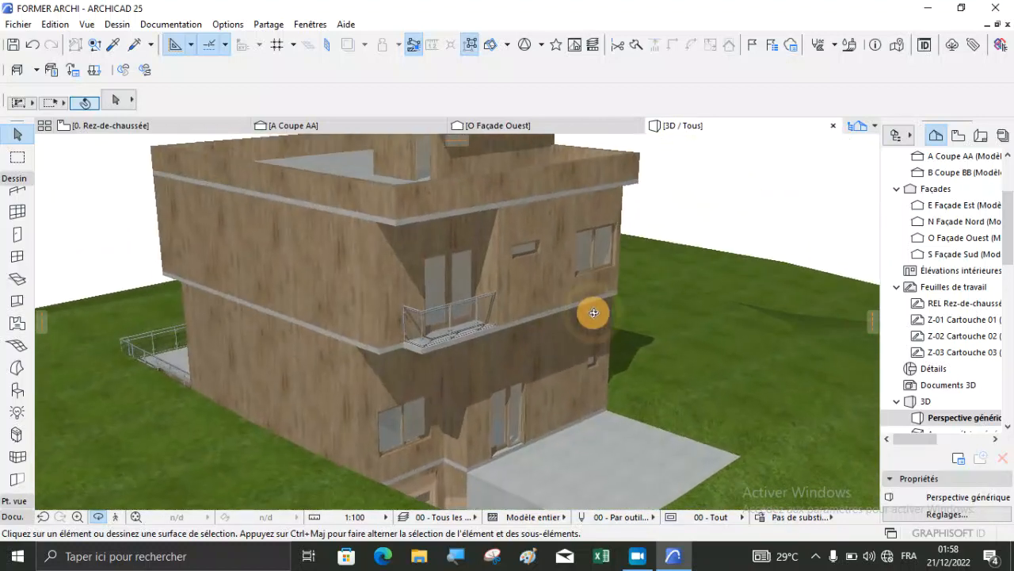
pyautogui.moveTo(258, 342); pyautogui.dragTo(530, 333)
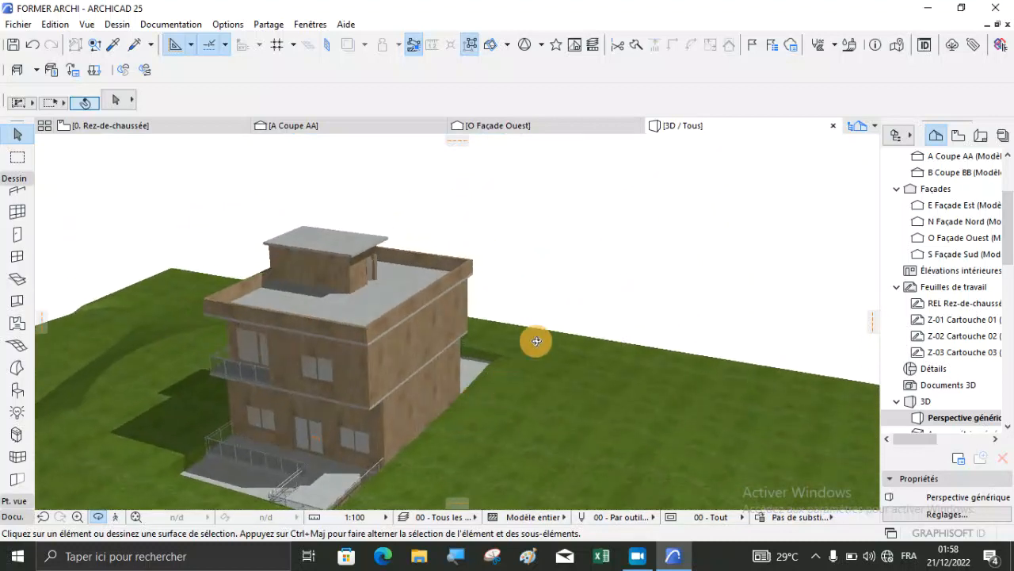
pyautogui.scroll(5, 383, 455)
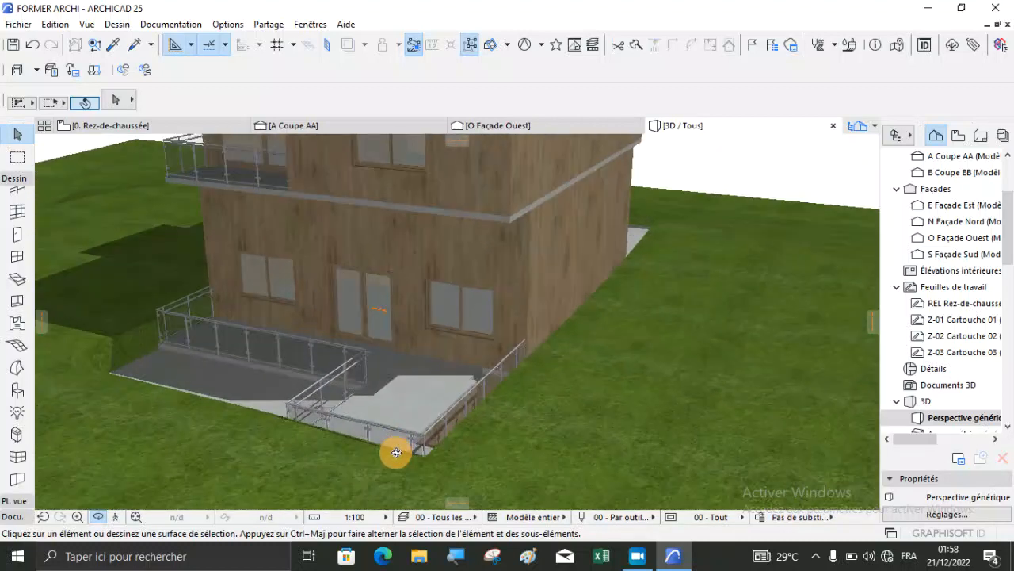
pyautogui.moveTo(435, 446); pyautogui.dragTo(790, 427)
pyautogui.scroll(-3, 540, 429)
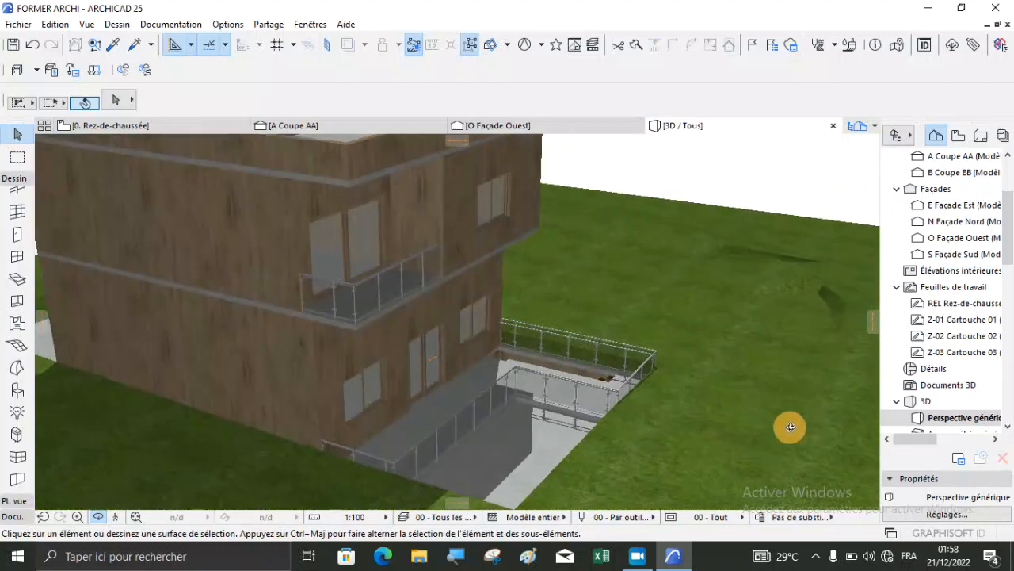
pyautogui.moveTo(596, 459)
pyautogui.mouseDown()
pyautogui.moveTo(452, 501)
pyautogui.moveTo(520, 423)
pyautogui.moveTo(590, 440)
pyautogui.mouseUp()
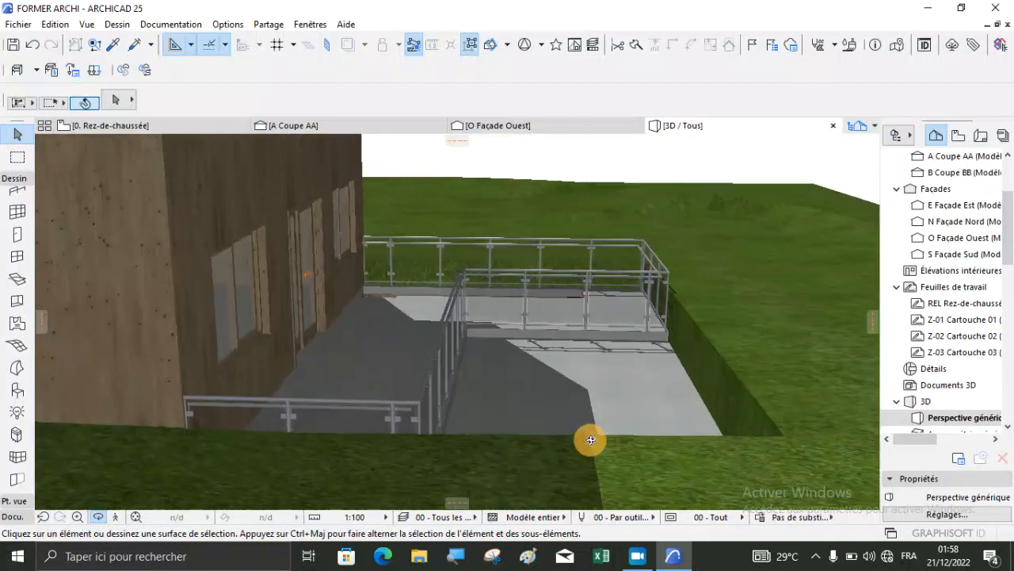
pyautogui.moveTo(683, 438); pyautogui.dragTo(624, 358)
pyautogui.scroll(-4, 625, 358)
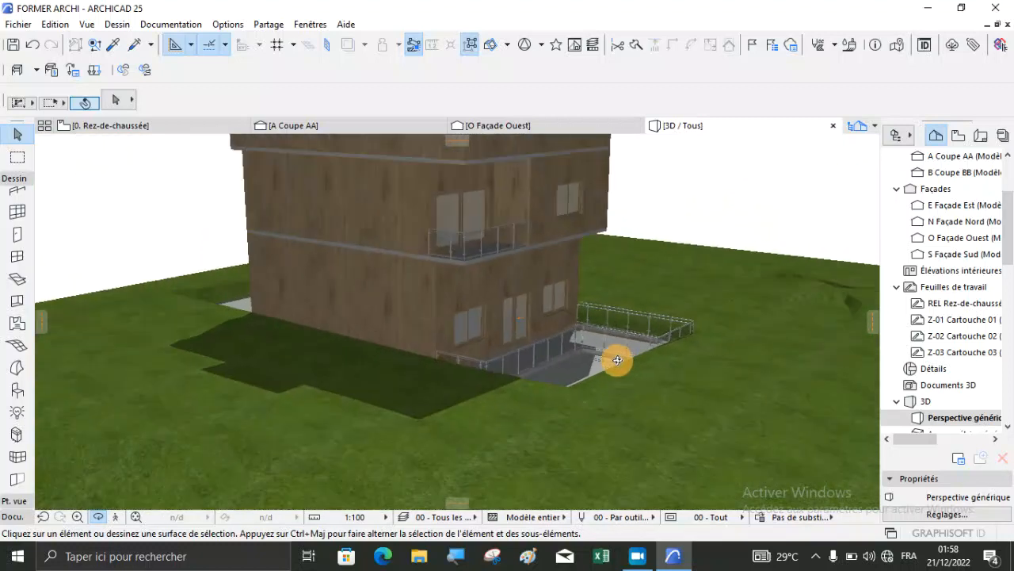
# Step: Select the terrain mesh and start moving it from its point at the house corner beside the paved entrance slab
pyautogui.moveTo(299, 356); pyautogui.dragTo(646, 350)
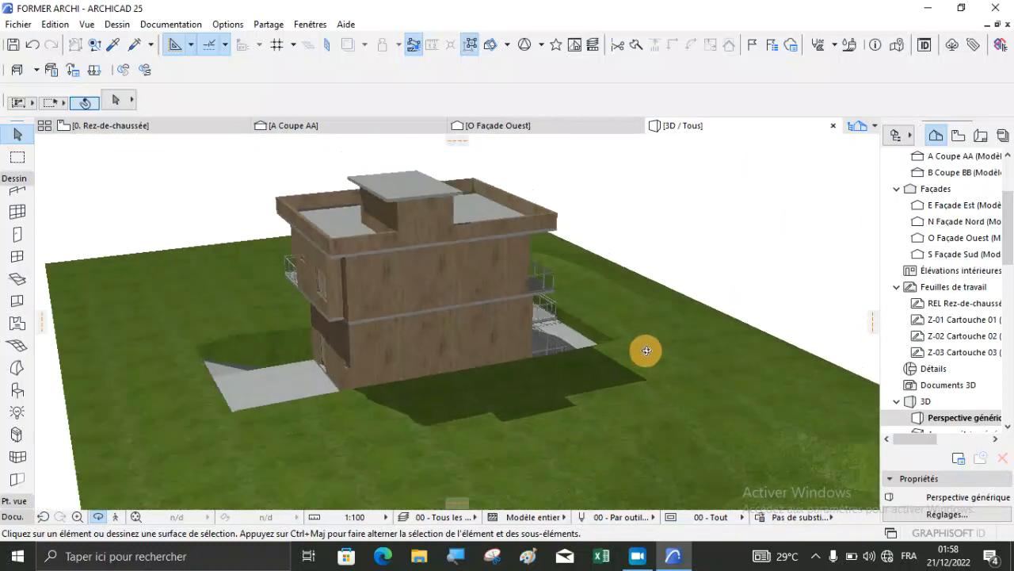
pyautogui.moveTo(209, 388); pyautogui.dragTo(600, 362)
pyautogui.scroll(10, 600, 362)
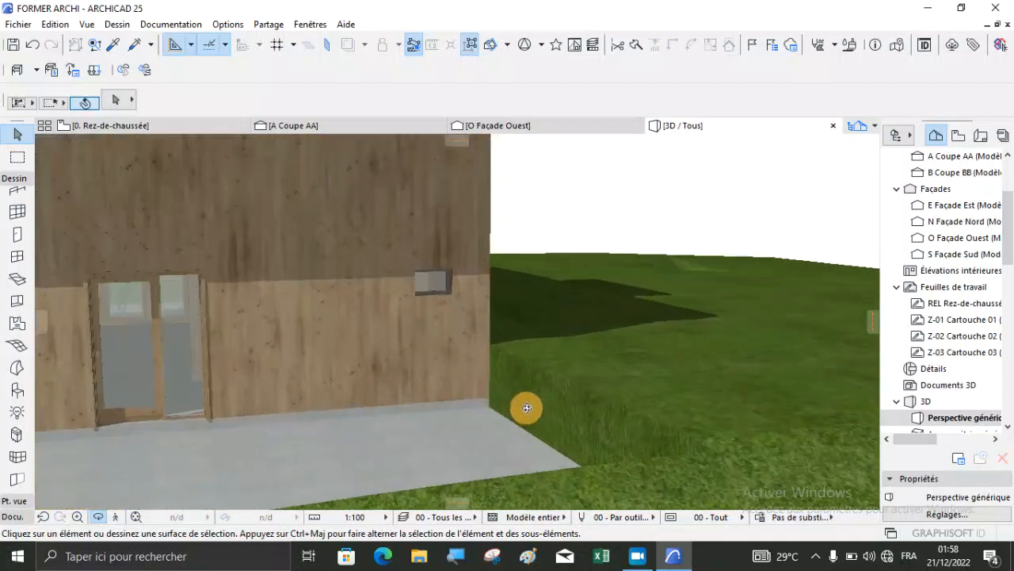
pyautogui.scroll(2, 464, 324)
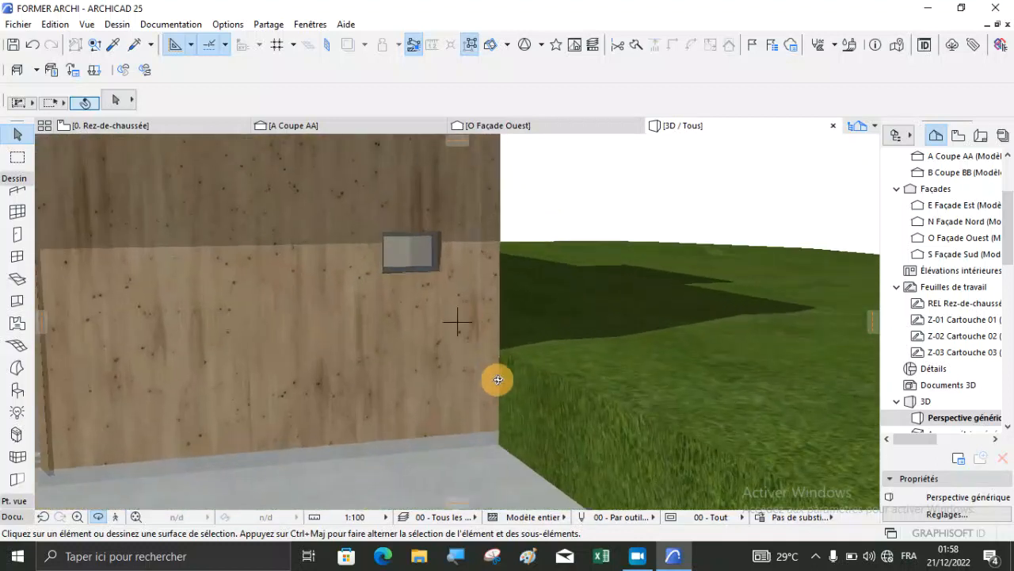
pyautogui.click(557, 394)
pyautogui.scroll(2, 499, 369)
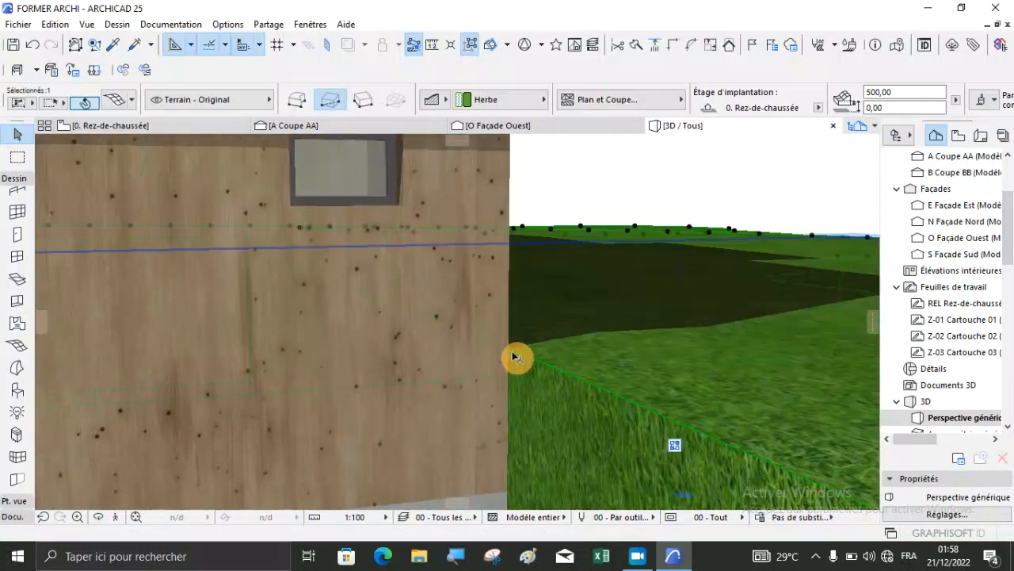
pyautogui.click(516, 354)
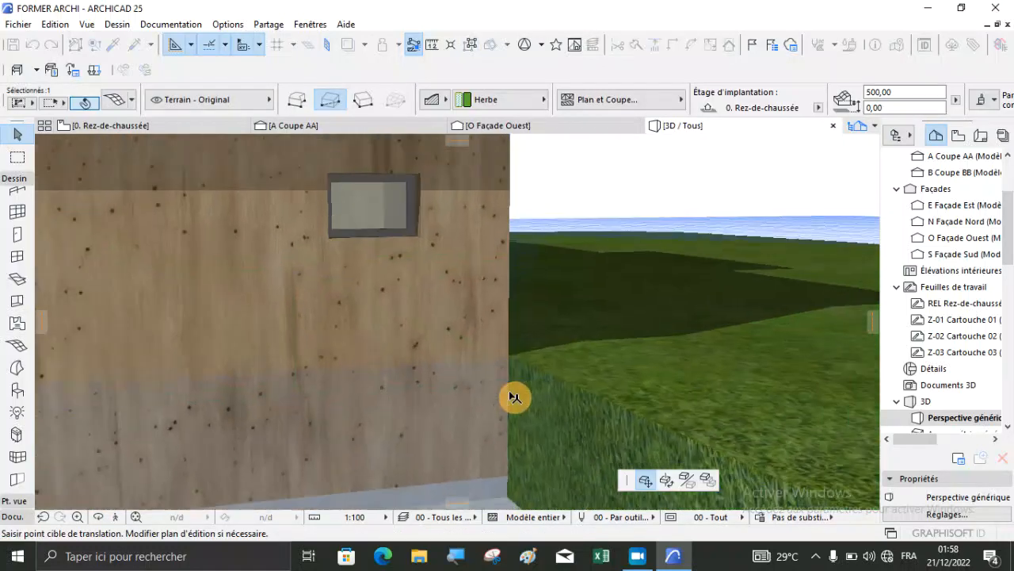
# Step: Move the terrain mesh vertically to the level of the forecourt slab at the building's corner
pyautogui.click(507, 496)
pyautogui.scroll(-2, 509, 338)
pyautogui.press('Escape')
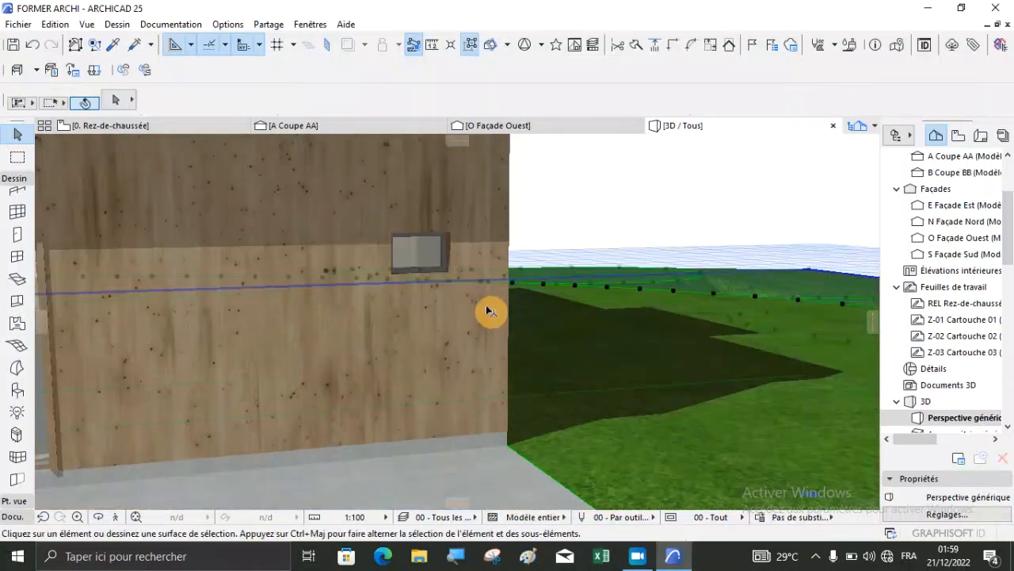
pyautogui.scroll(-5, 490, 311)
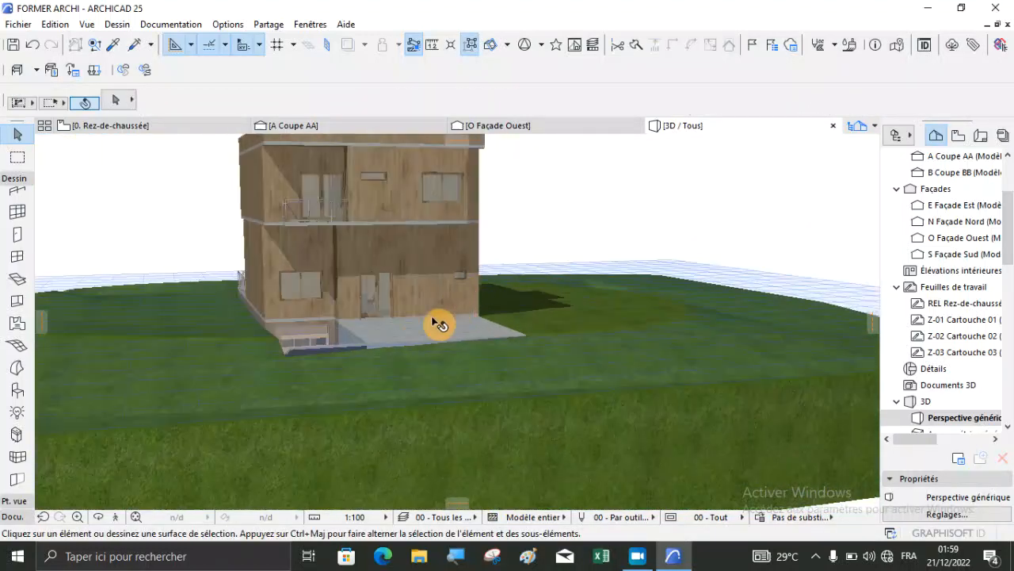
# Step: Delete the railing running around the rear terrace
pyautogui.click(97, 517)
pyautogui.moveTo(452, 340); pyautogui.dragTo(596, 273)
pyautogui.scroll(3, 745, 408)
pyautogui.scroll(2, 596, 273)
pyautogui.scroll(3, 576, 367)
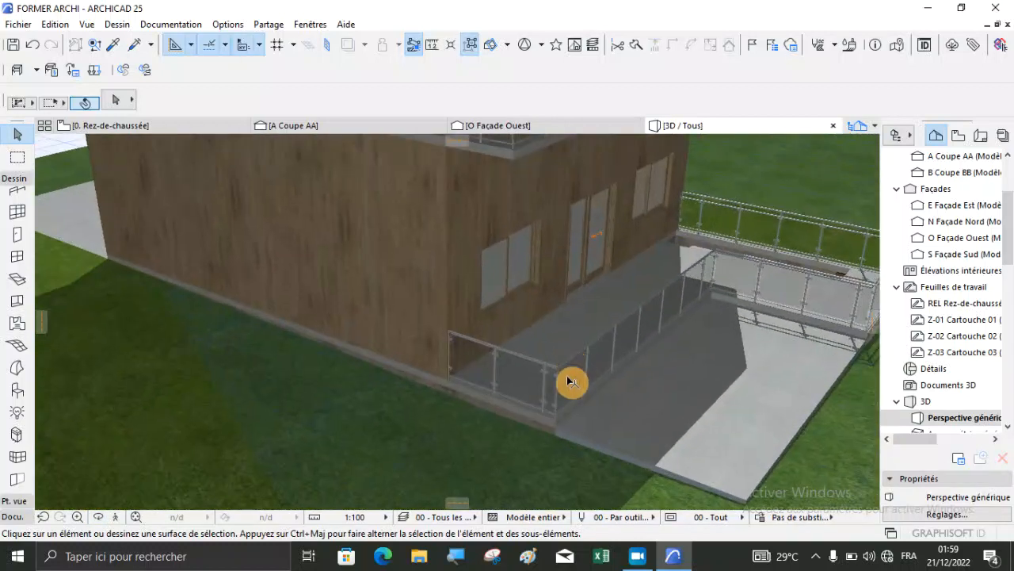
pyautogui.click(527, 381)
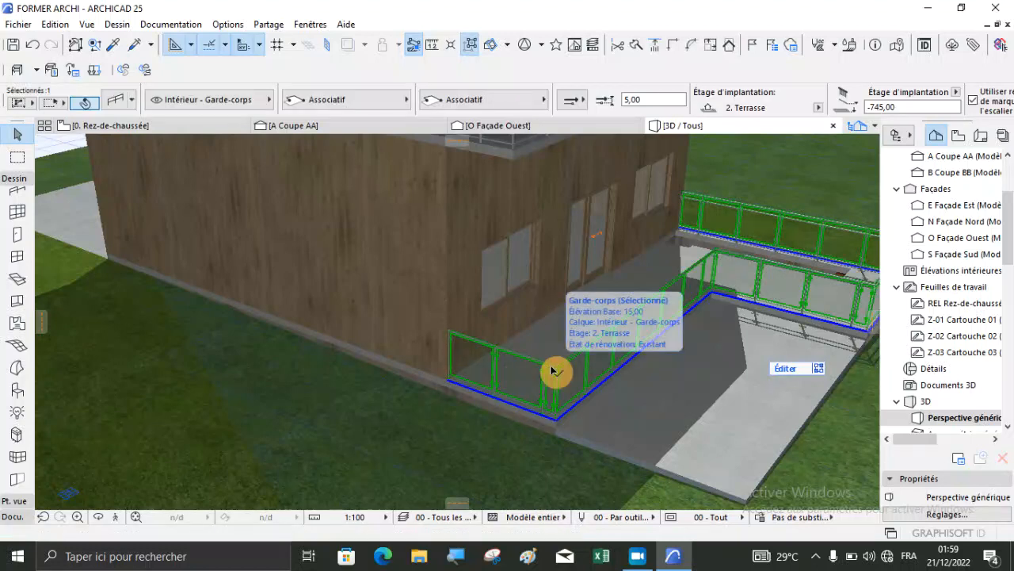
pyautogui.press('Delete')
pyautogui.scroll(-4, 567, 363)
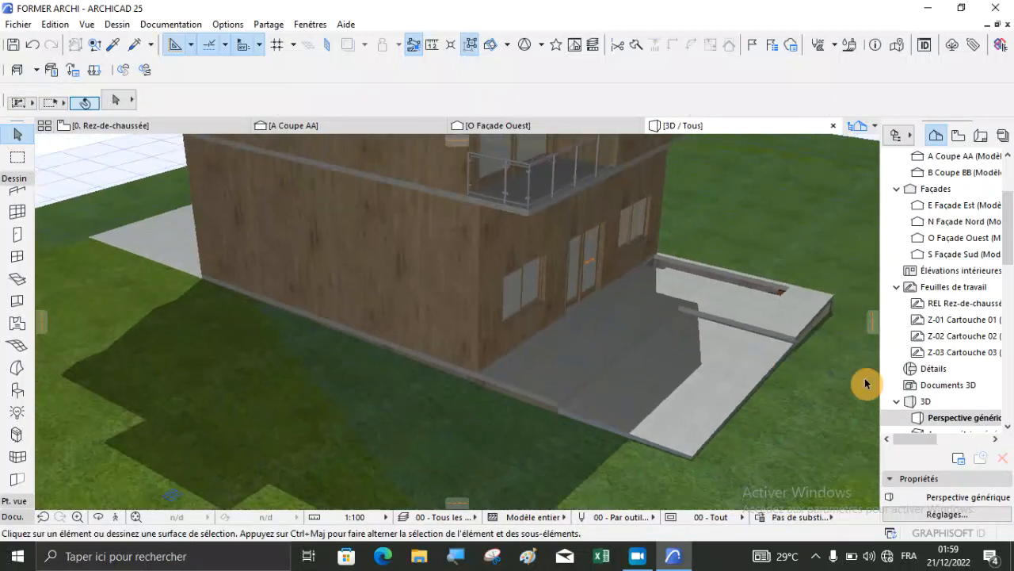
# Step: Raise the lower rear terrace slab at its outer corner to match the top of the adjoining slab
pyautogui.scroll(4, 828, 377)
pyautogui.scroll(2, 736, 389)
pyautogui.scroll(5, 791, 310)
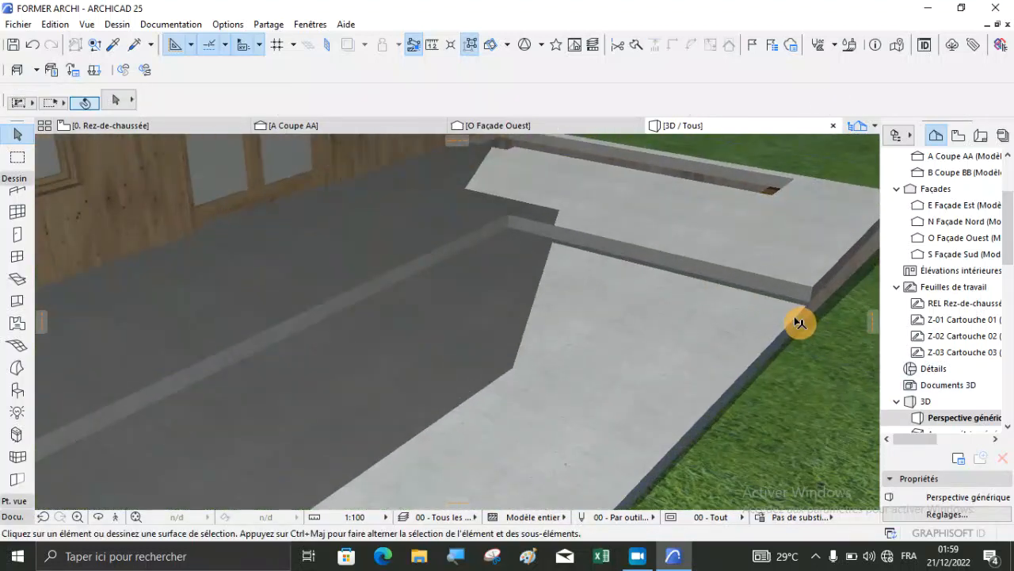
pyautogui.click(792, 311)
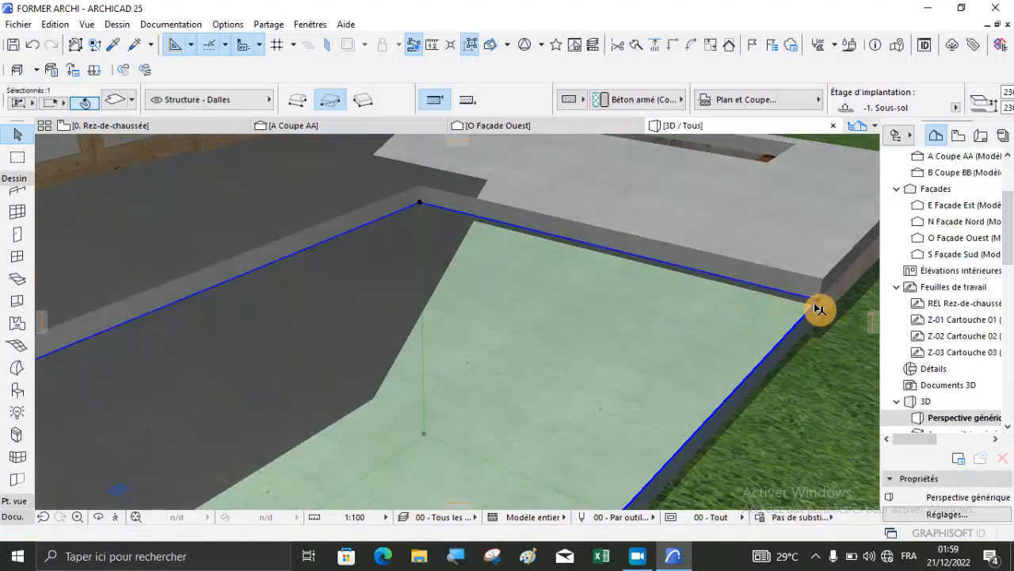
pyautogui.click(819, 302)
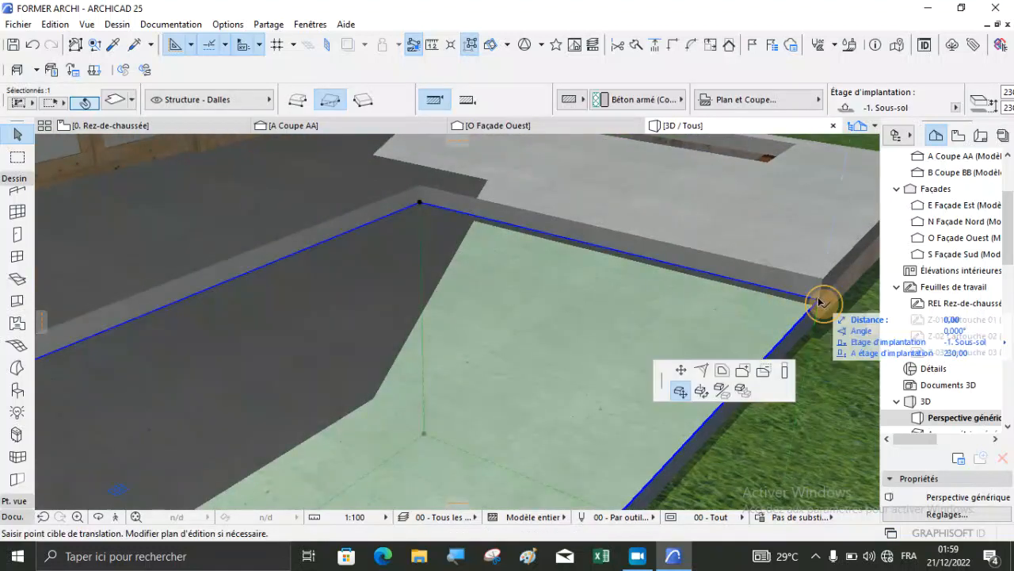
pyautogui.click(826, 280)
pyautogui.press('Escape')
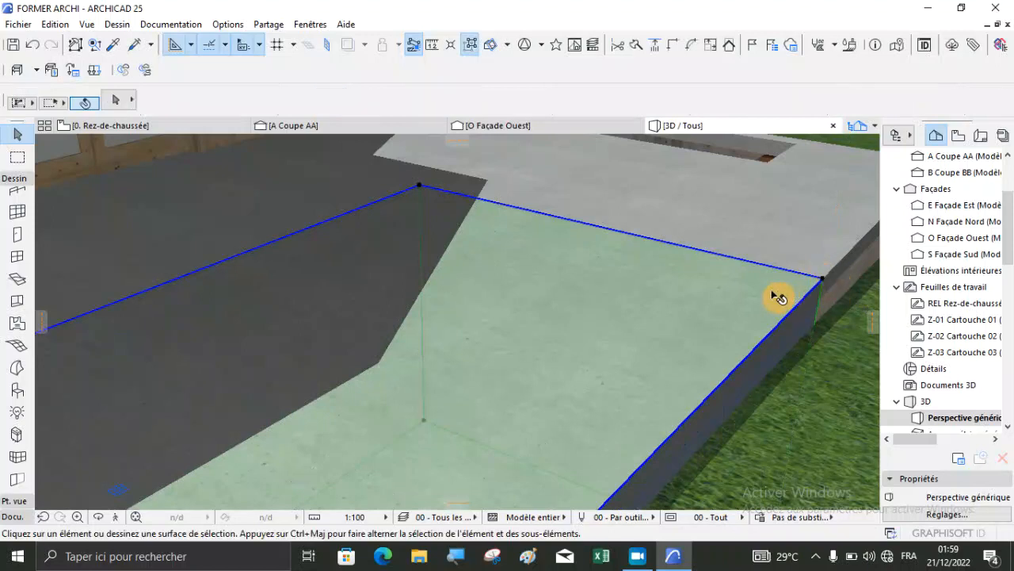
# Step: Examine how the terrain meets the building, the front forecourt slab and the garage ramp
pyautogui.scroll(-5, 777, 295)
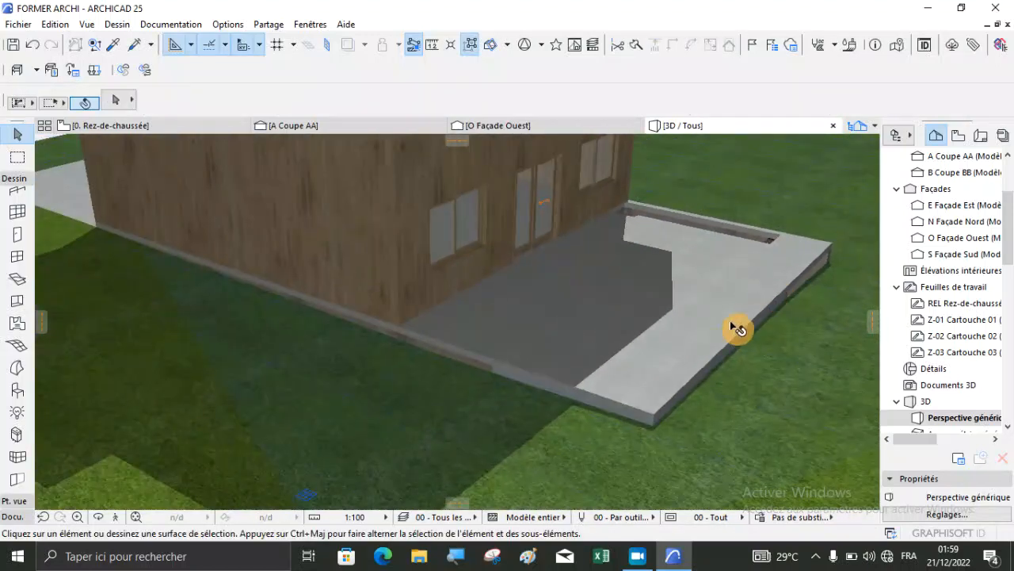
pyautogui.scroll(-5, 736, 327)
pyautogui.scroll(-3, 726, 331)
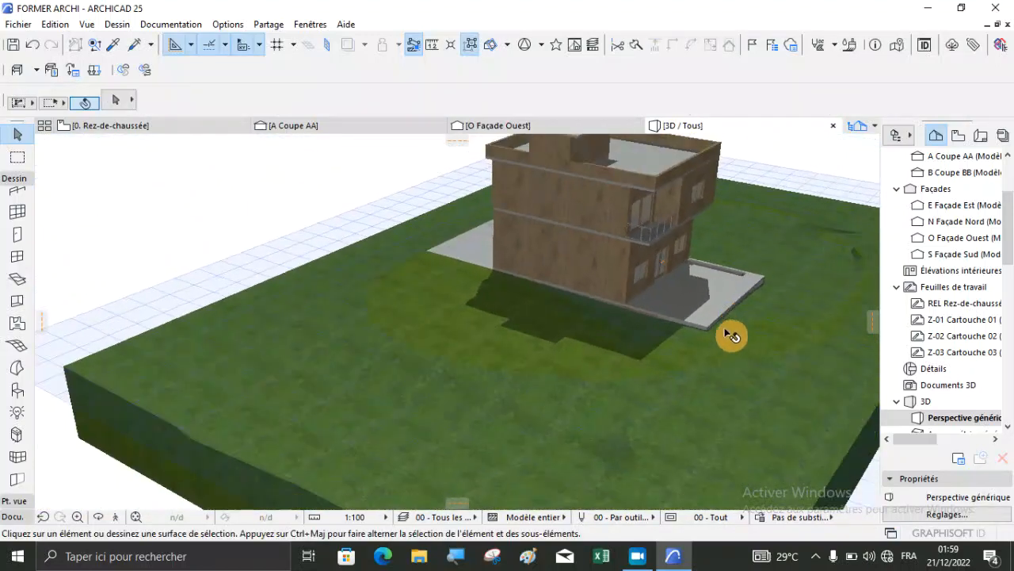
pyautogui.click(98, 516)
pyautogui.moveTo(229, 396); pyautogui.dragTo(645, 312)
pyautogui.scroll(-3, 716, 282)
pyautogui.moveTo(282, 319); pyautogui.dragTo(423, 317)
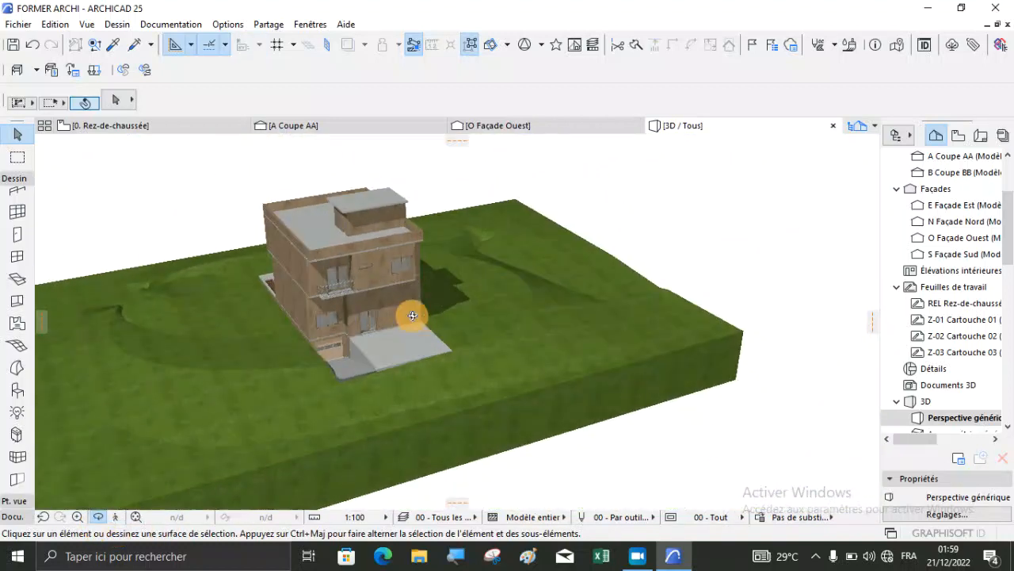
pyautogui.scroll(3, 362, 313)
pyautogui.scroll(3, 362, 314)
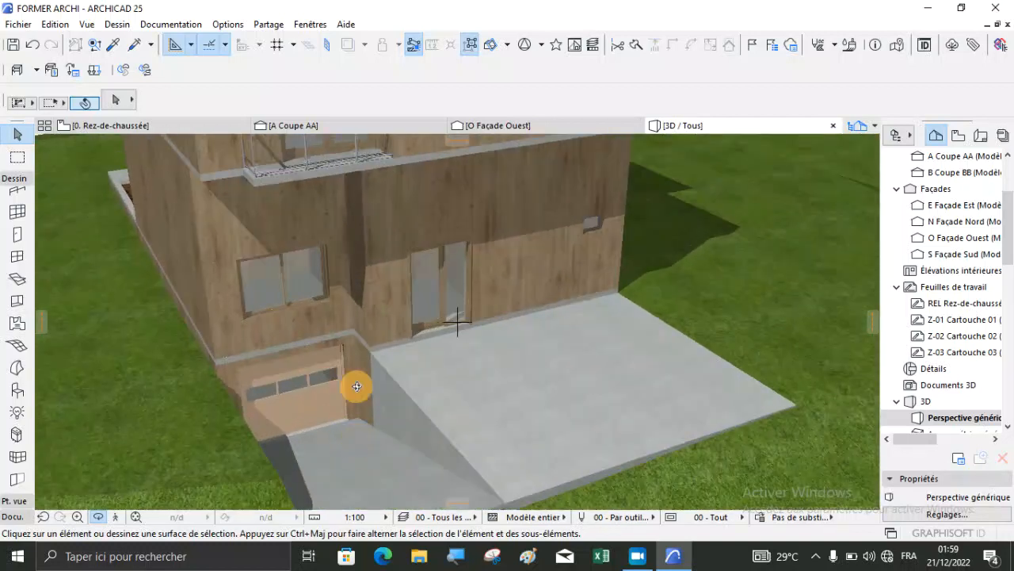
pyautogui.moveTo(559, 287); pyautogui.dragTo(321, 299)
pyautogui.scroll(-2, 385, 317)
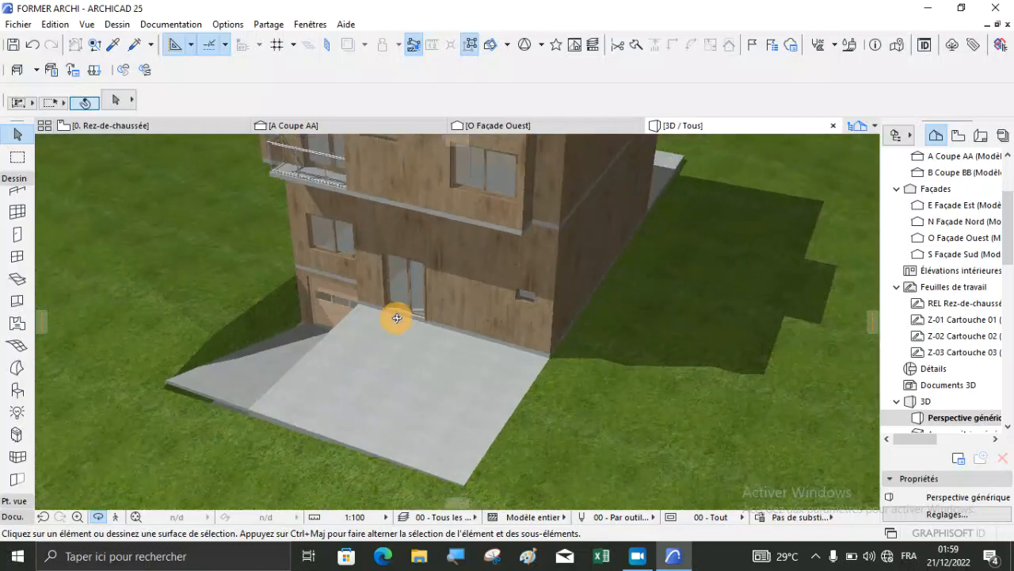
pyautogui.scroll(3, 518, 238)
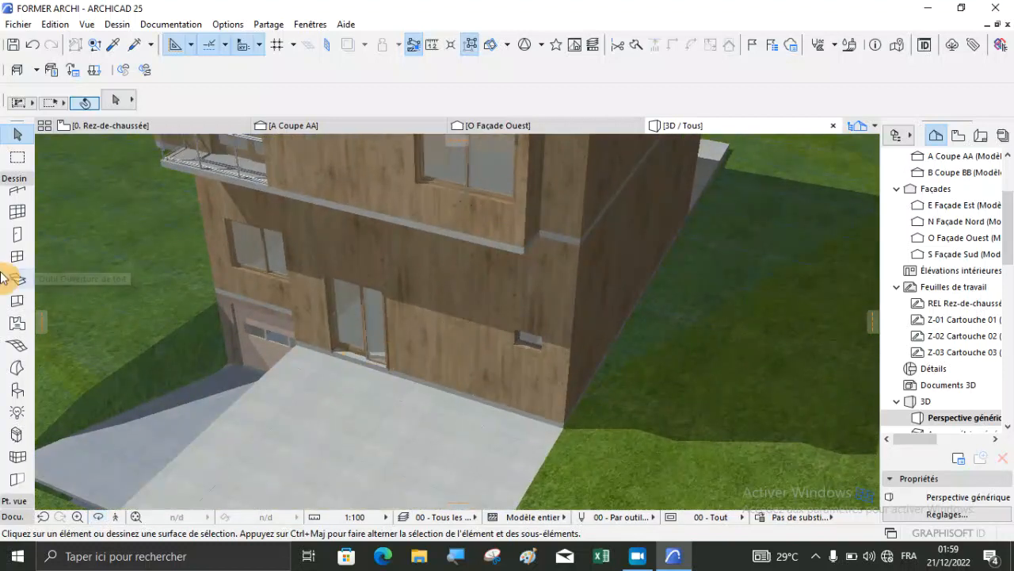
pyautogui.scroll(4, 14, 272)
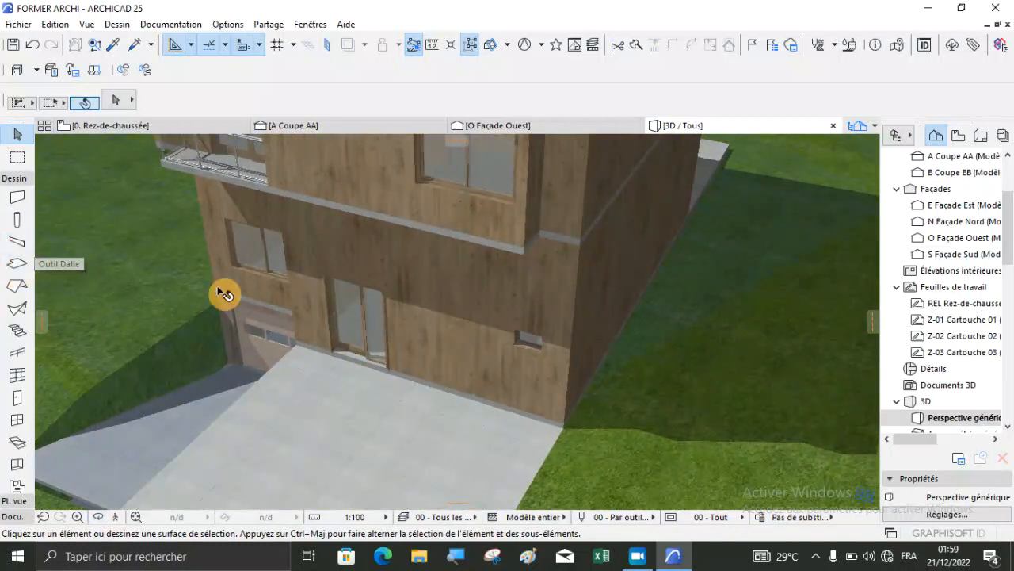
pyautogui.scroll(-6, 469, 413)
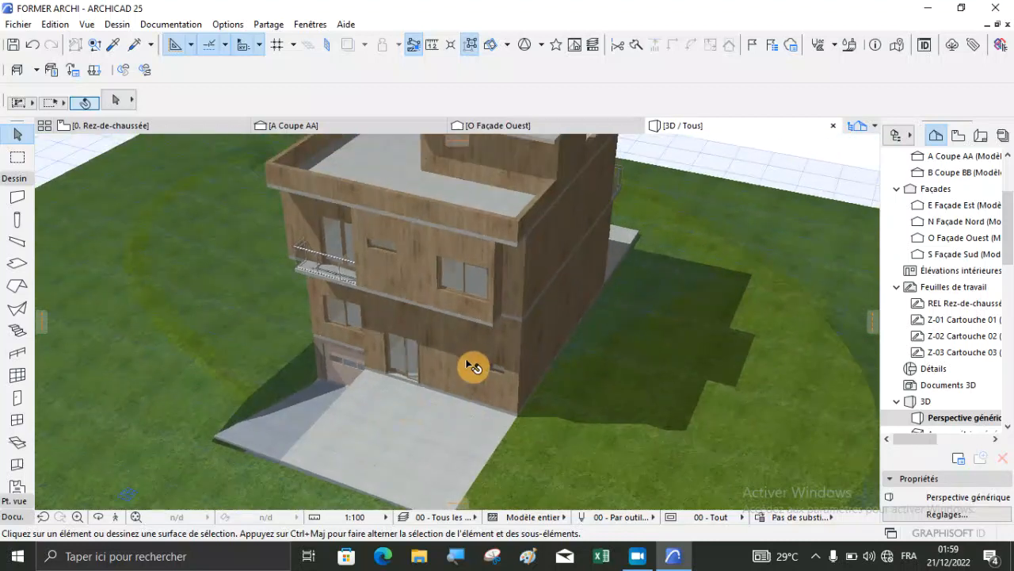
# Step: Inspect the rear terrace slabs, the basement stair opening and its edge next to the house wall
pyautogui.click(97, 517)
pyautogui.moveTo(159, 480); pyautogui.dragTo(631, 375)
pyautogui.scroll(4, 541, 480)
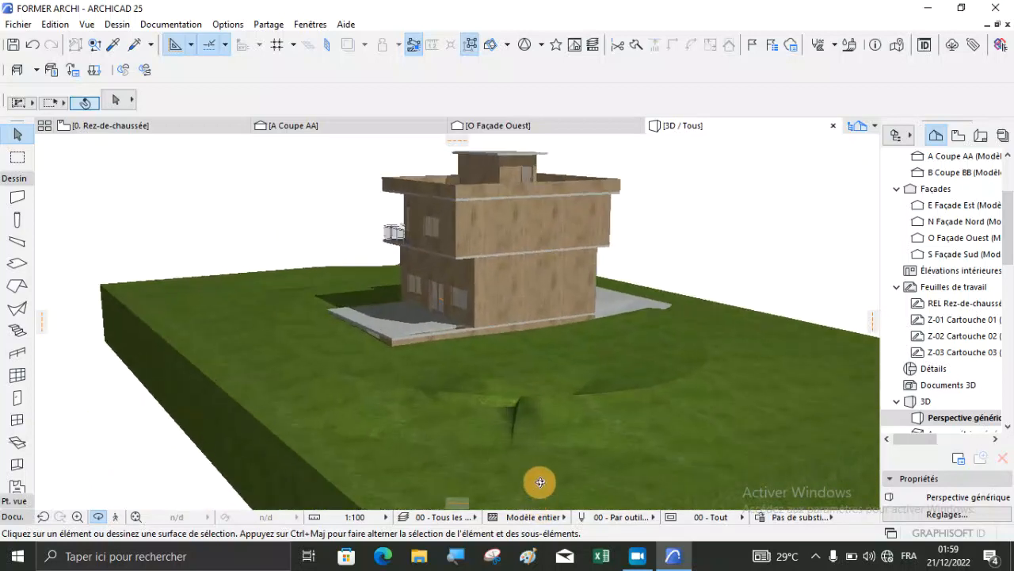
pyautogui.moveTo(545, 421); pyautogui.dragTo(566, 401)
pyautogui.scroll(5, 566, 401)
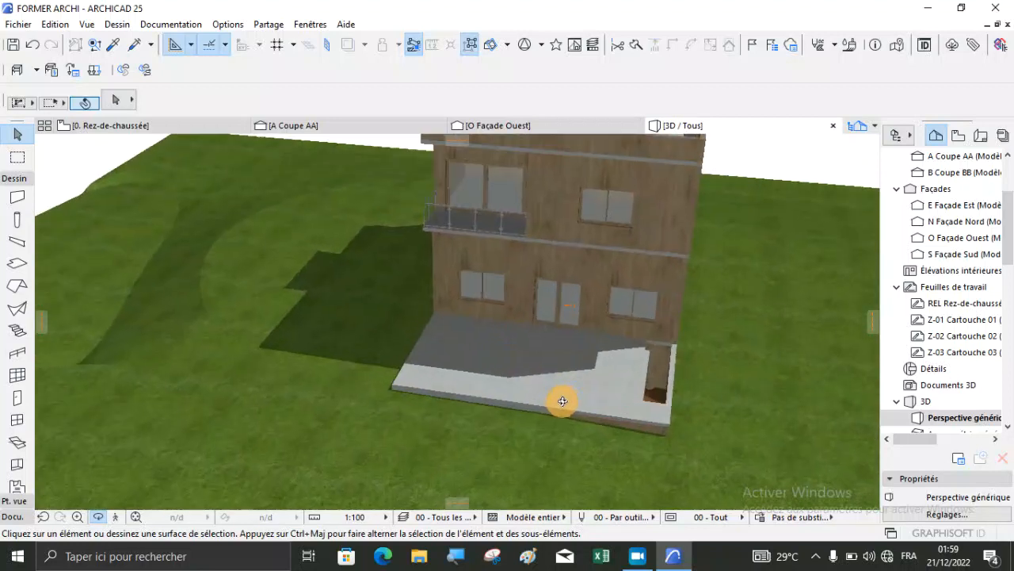
pyautogui.moveTo(454, 342); pyautogui.dragTo(469, 371)
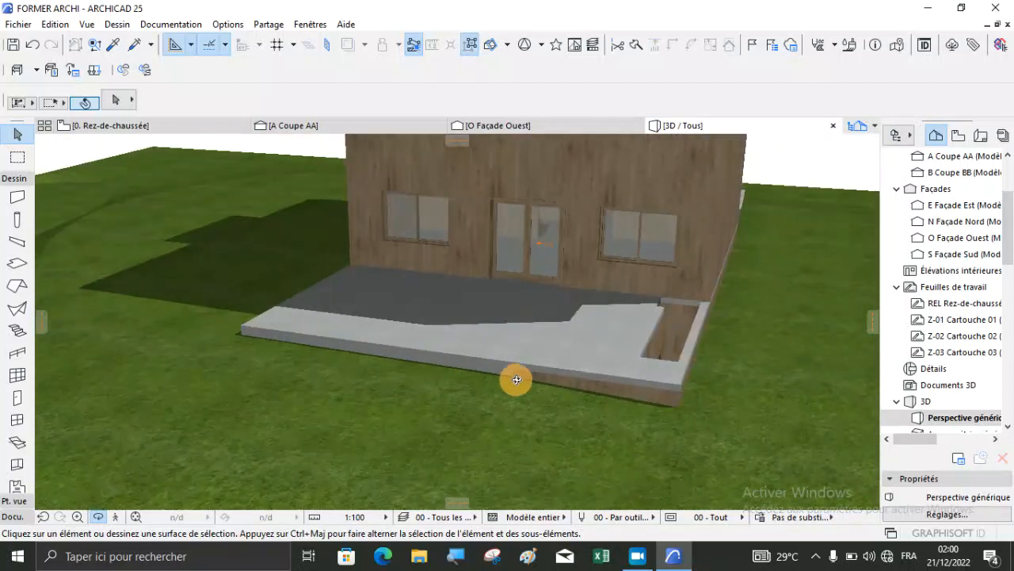
pyautogui.moveTo(615, 400); pyautogui.dragTo(515, 415)
pyautogui.moveTo(639, 430); pyautogui.dragTo(618, 438)
pyautogui.moveTo(612, 392); pyautogui.dragTo(625, 344)
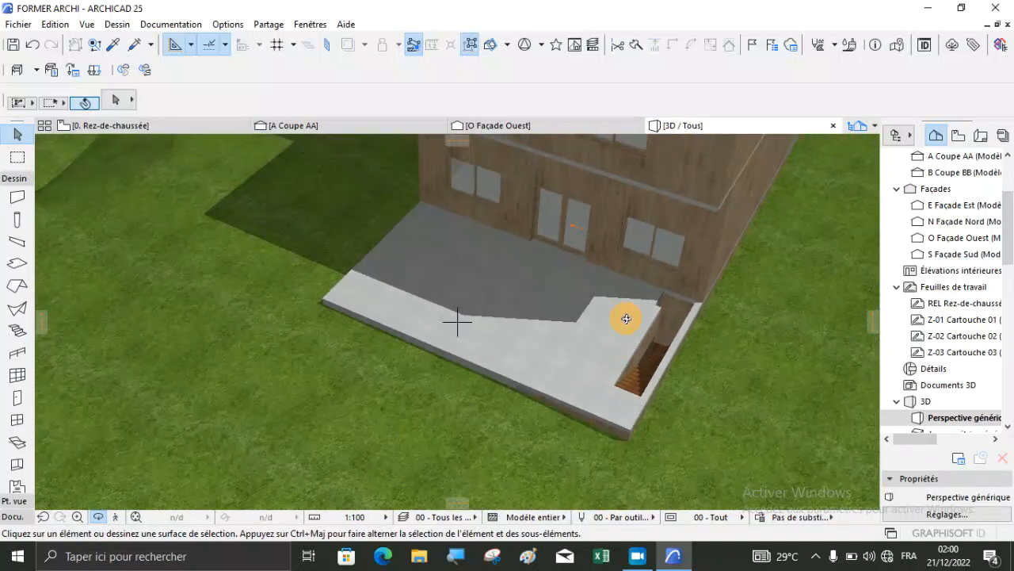
pyautogui.moveTo(679, 304); pyautogui.dragTo(529, 282)
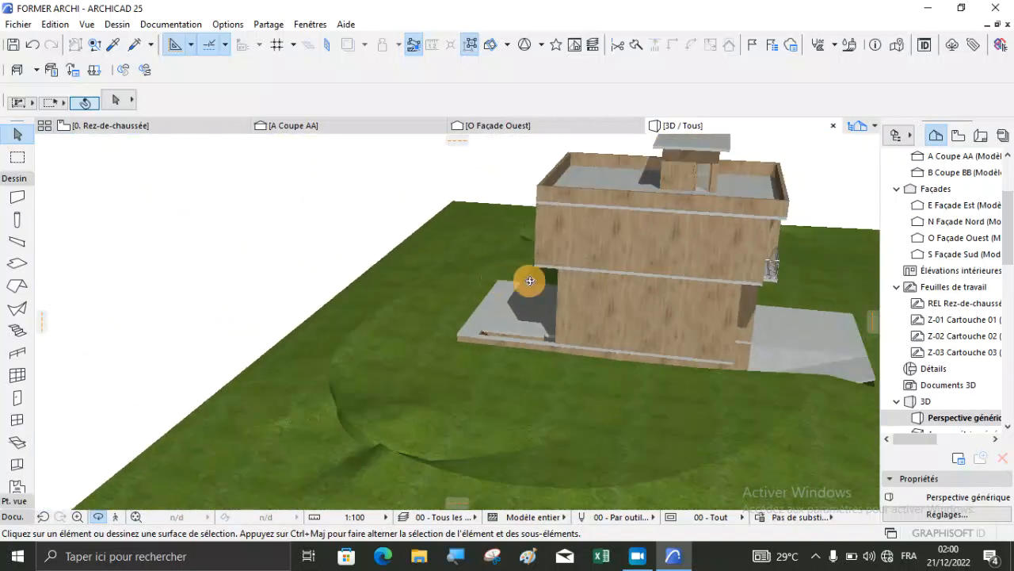
pyautogui.moveTo(568, 346); pyautogui.dragTo(654, 398)
pyautogui.scroll(3, 516, 306)
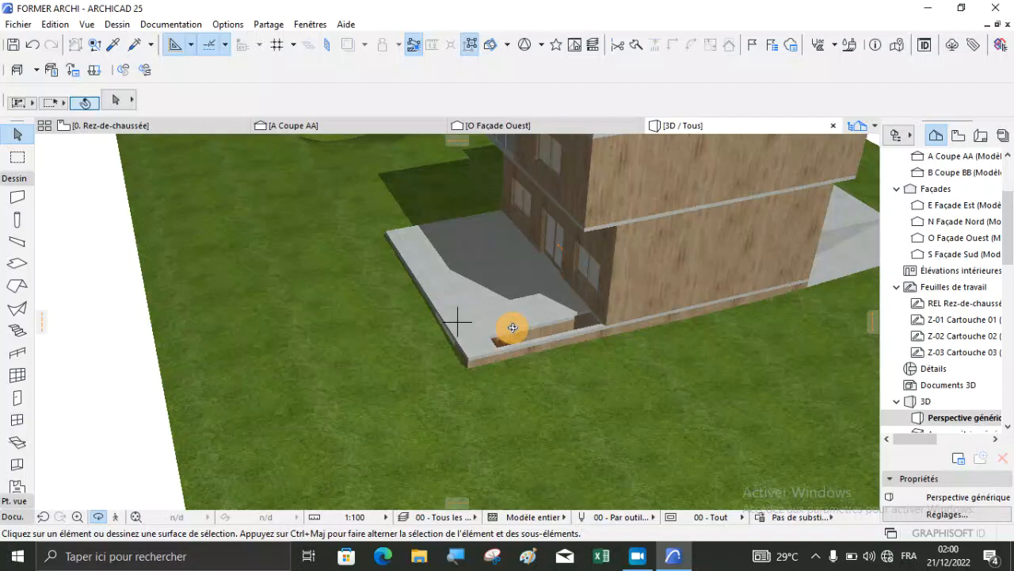
pyautogui.scroll(3, 524, 367)
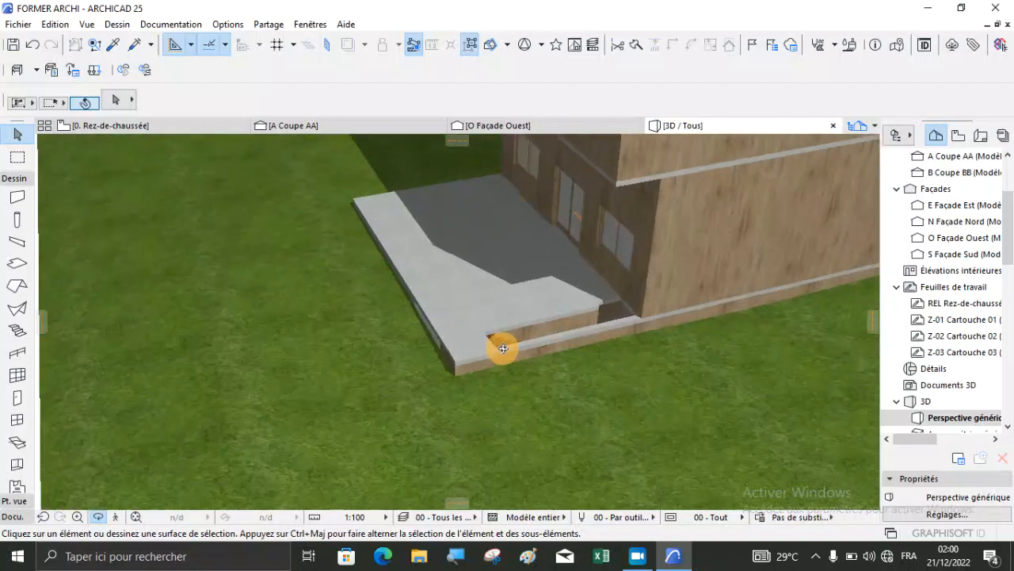
pyautogui.scroll(5, 659, 279)
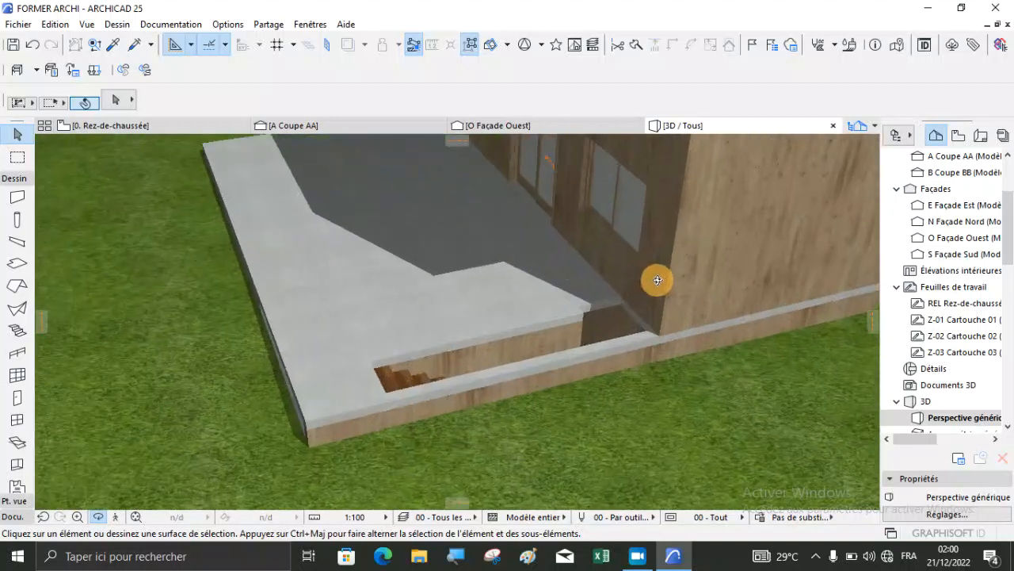
pyautogui.scroll(2, 548, 333)
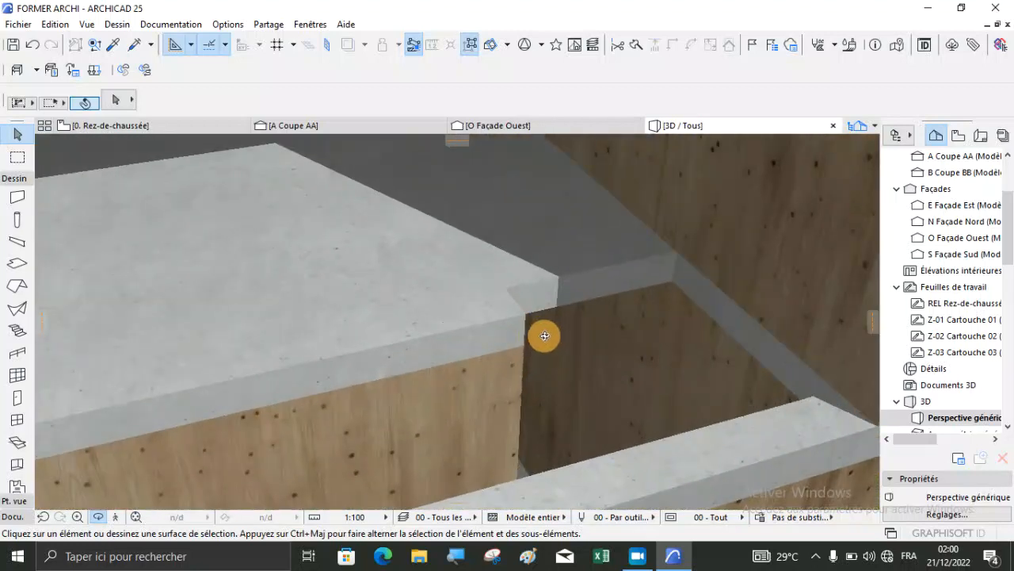
pyautogui.scroll(-5, 632, 274)
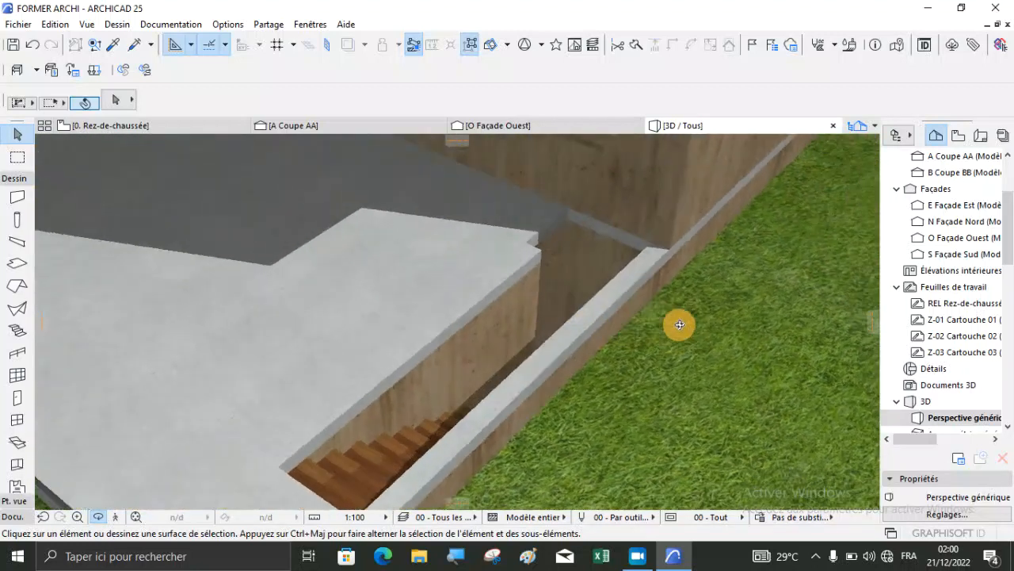
pyautogui.scroll(-4, 570, 378)
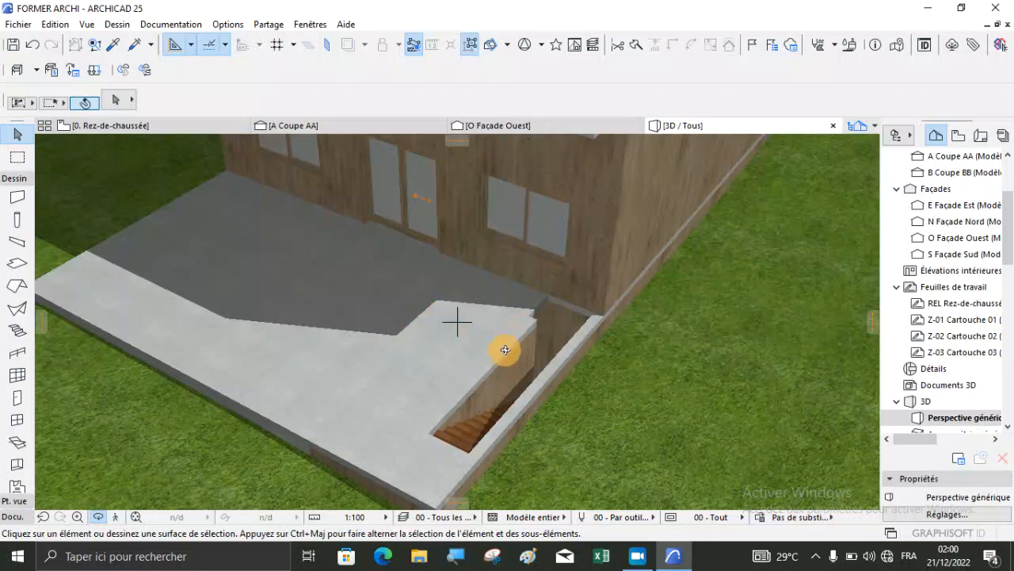
pyautogui.scroll(-3, 505, 349)
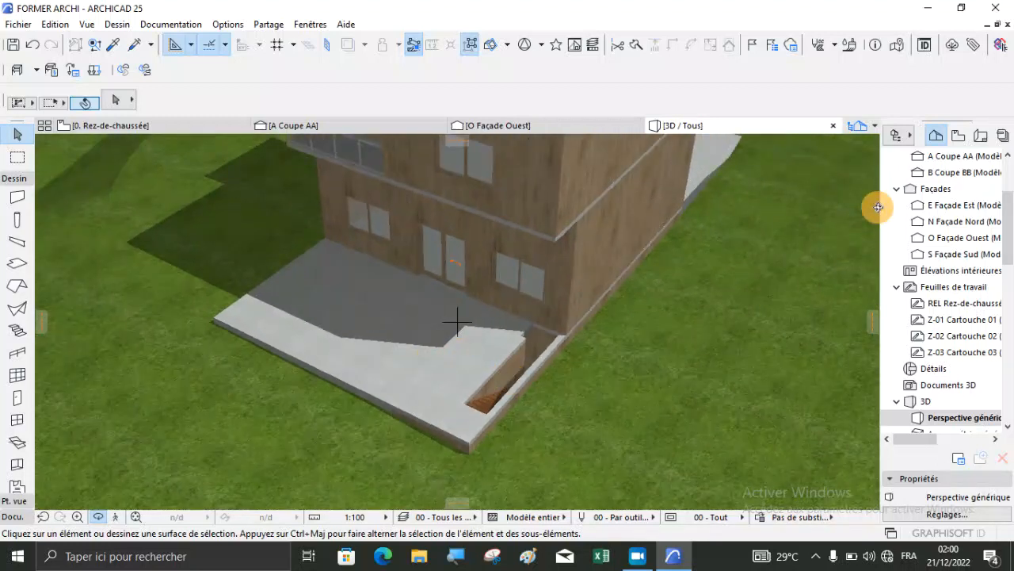
pyautogui.scroll(3, 935, 179)
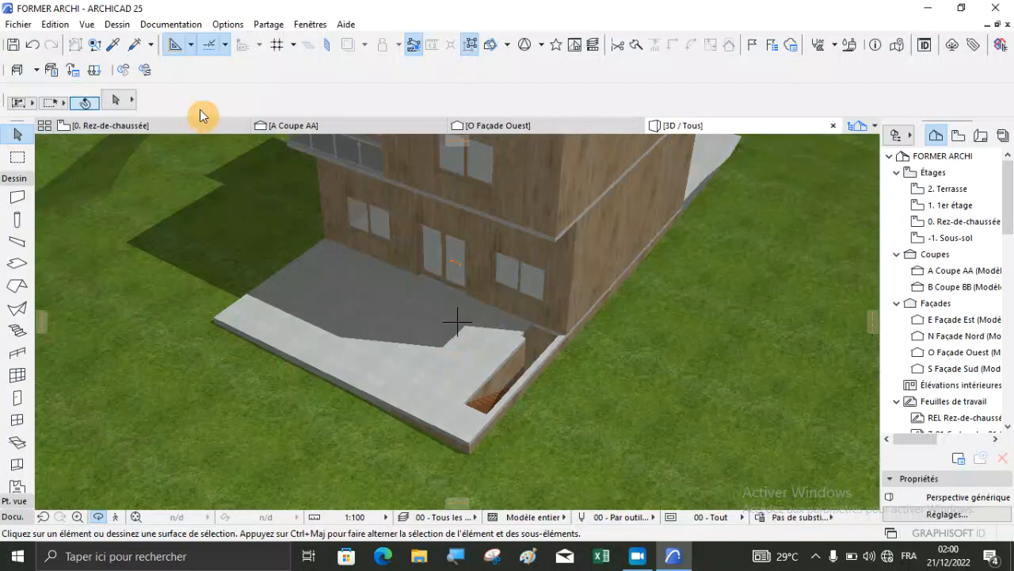
# Step: Extend the exterior wall beside the basement stair on the ground floor plan to the rear terrace slab's outer corner
pyautogui.click(119, 125)
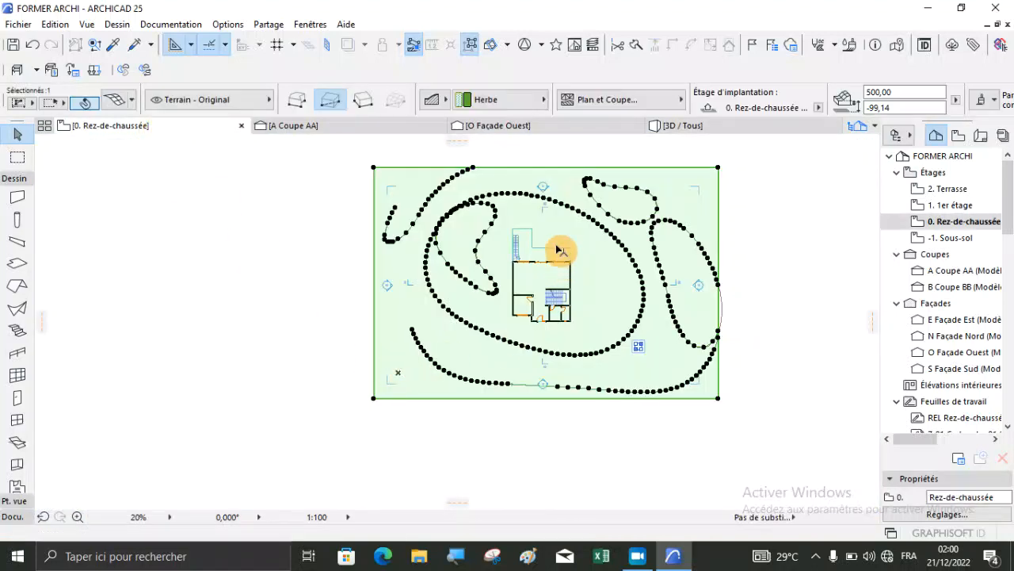
pyautogui.scroll(10, 528, 210)
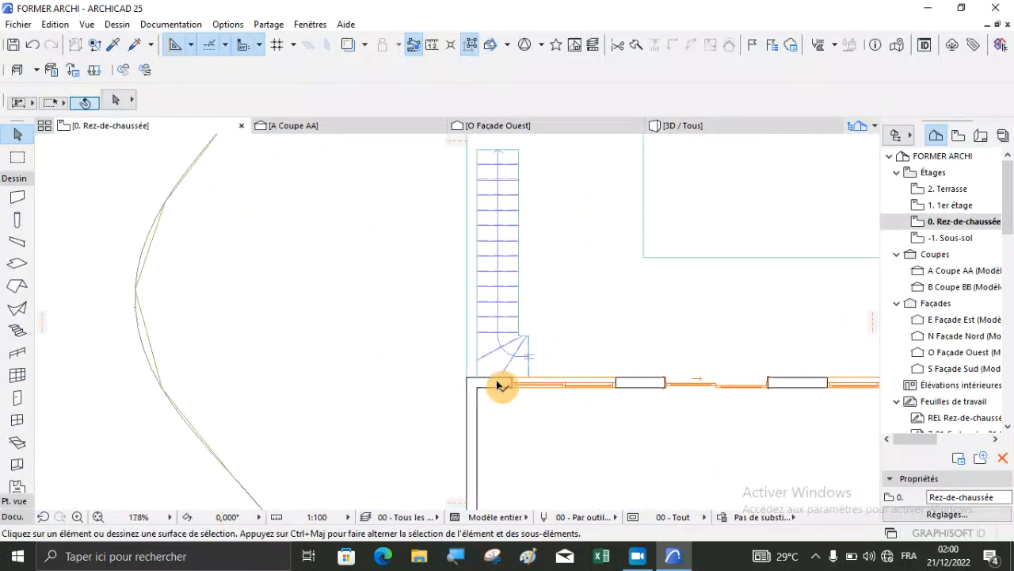
pyautogui.click(469, 388)
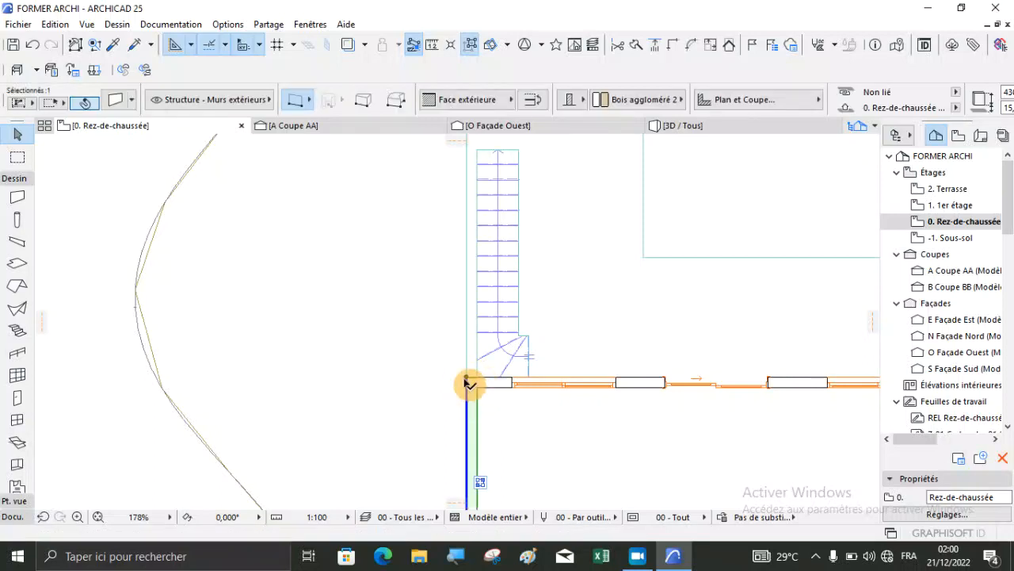
pyautogui.click(469, 384)
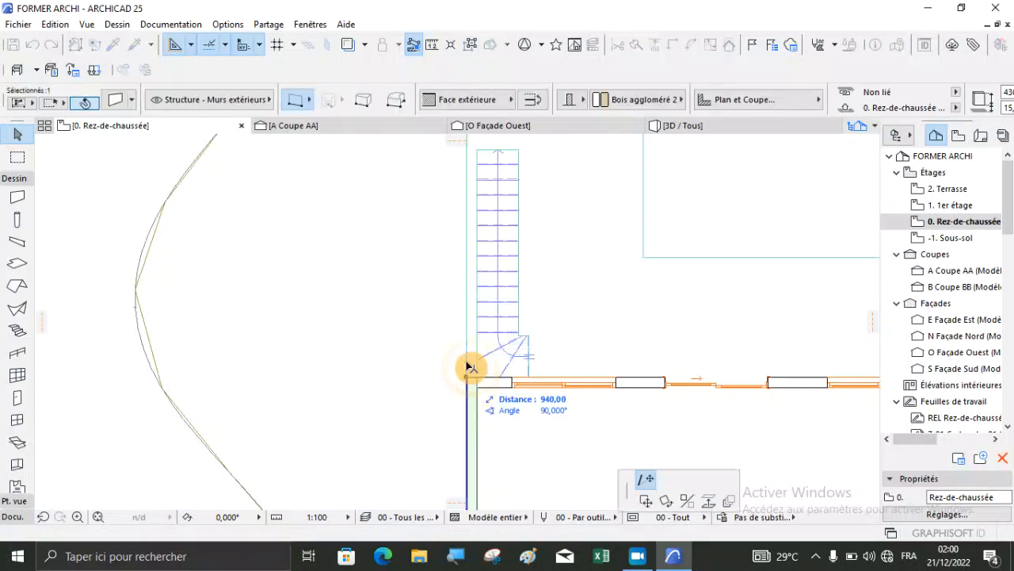
pyautogui.scroll(-2, 495, 404)
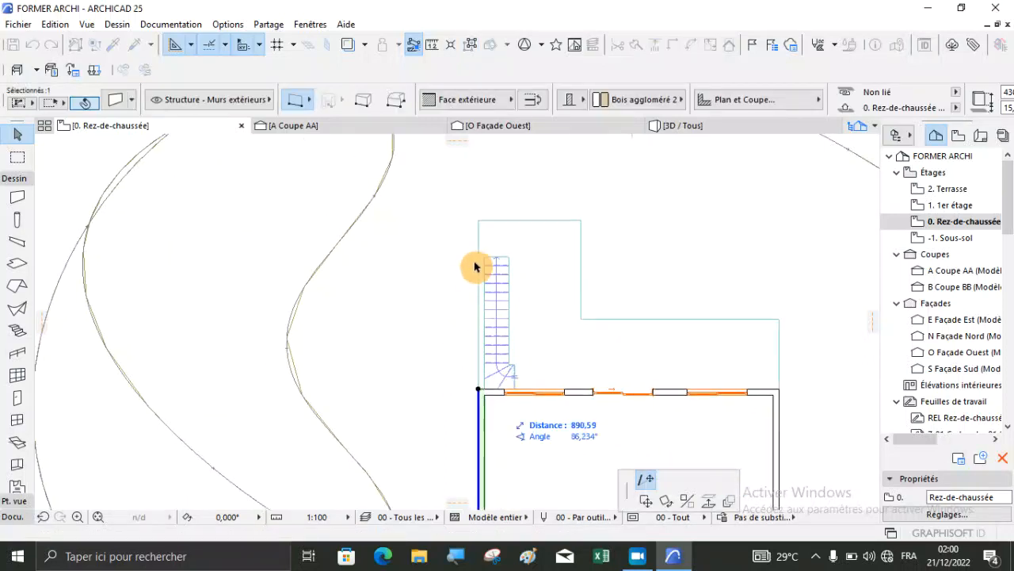
pyautogui.scroll(3, 482, 252)
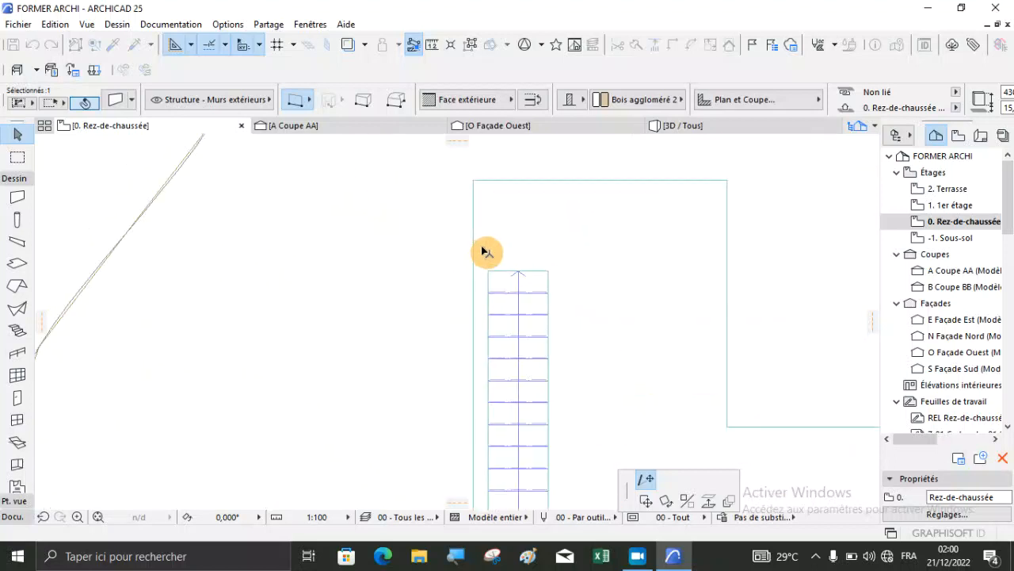
pyautogui.click(475, 184)
pyautogui.click(635, 168)
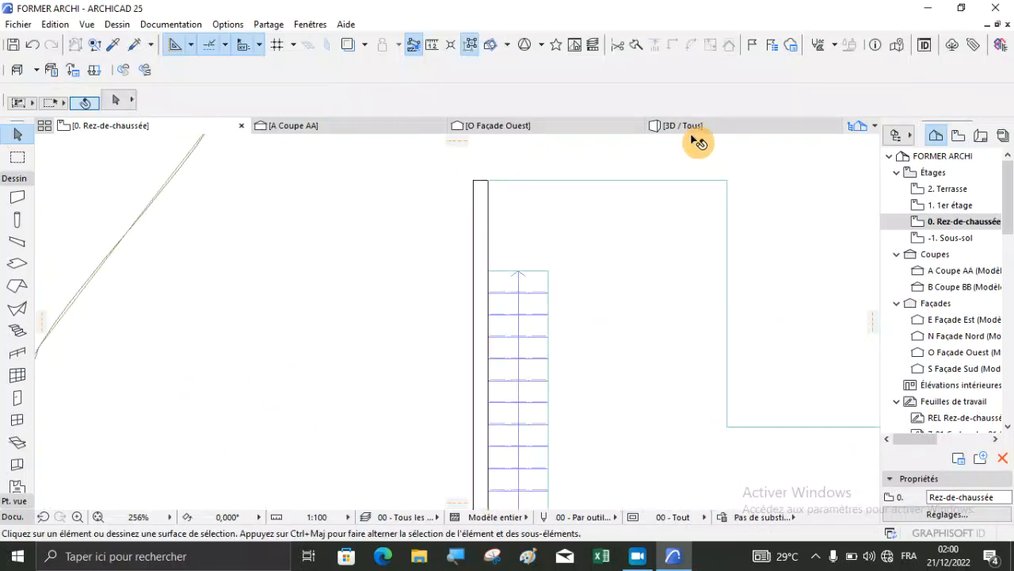
# Step: Inspect the extended side wall and the rear terrace in 3D from several angles
pyautogui.click(693, 136)
pyautogui.keyDown('shift'); pyautogui.moveTo(505, 407); pyautogui.dragTo(427, 377, button='middle'); pyautogui.keyUp('shift')
pyautogui.keyDown('shift'); pyautogui.moveTo(364, 349); pyautogui.dragTo(635, 417, button='middle'); pyautogui.keyUp('shift')
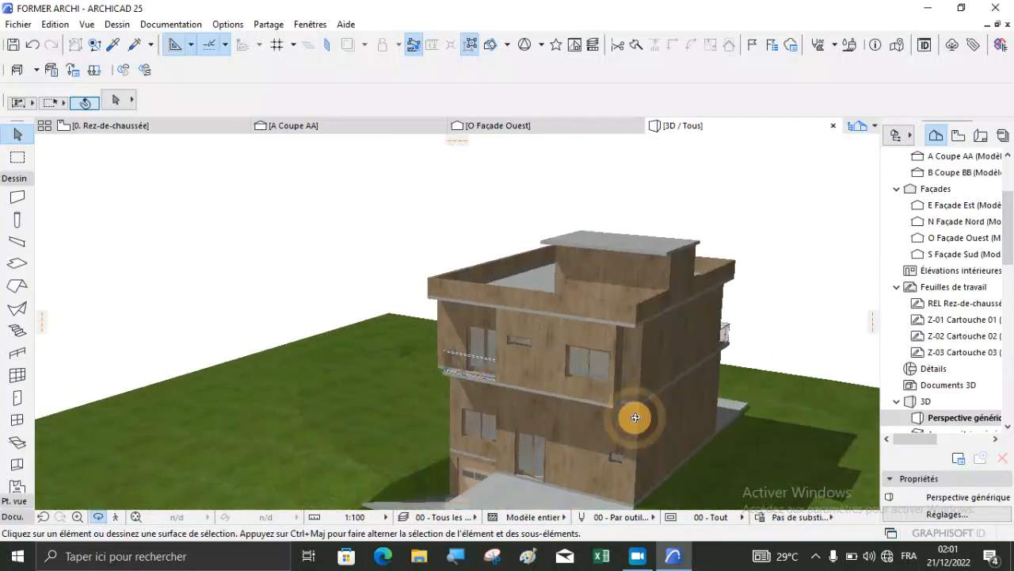
pyautogui.keyDown('shift'); pyautogui.moveTo(629, 353); pyautogui.dragTo(350, 348, button='middle'); pyautogui.keyUp('shift')
pyautogui.keyDown('shift'); pyautogui.moveTo(393, 258); pyautogui.dragTo(555, 385, button='middle'); pyautogui.keyUp('shift')
pyautogui.keyDown('shift'); pyautogui.moveTo(319, 312); pyautogui.dragTo(553, 478, button='middle'); pyautogui.keyUp('shift')
pyautogui.scroll(5, 554, 478)
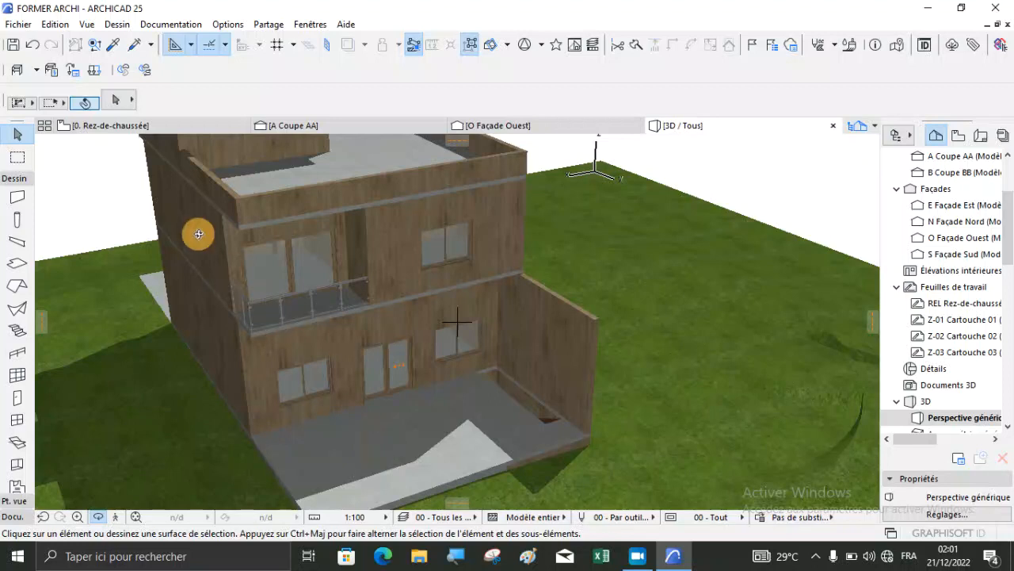
pyautogui.click(160, 129)
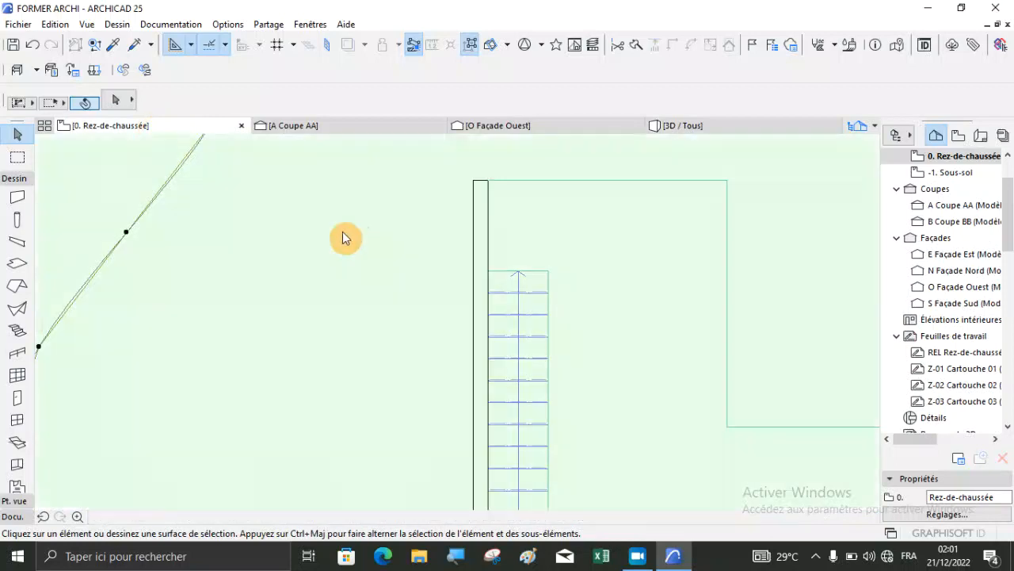
pyautogui.click(499, 262)
pyautogui.press('Escape')
pyautogui.scroll(-5, 386, 284)
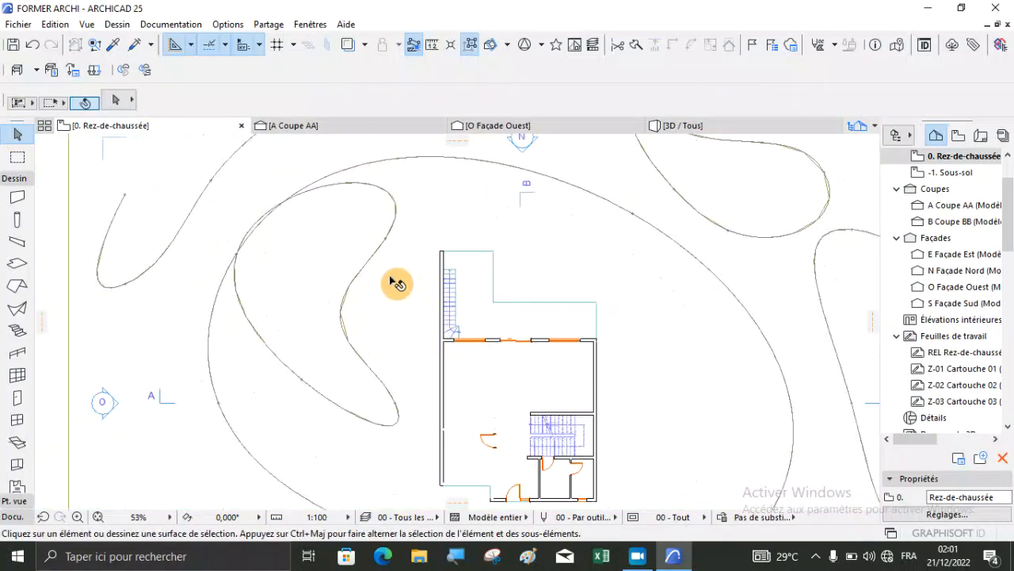
pyautogui.click(460, 307)
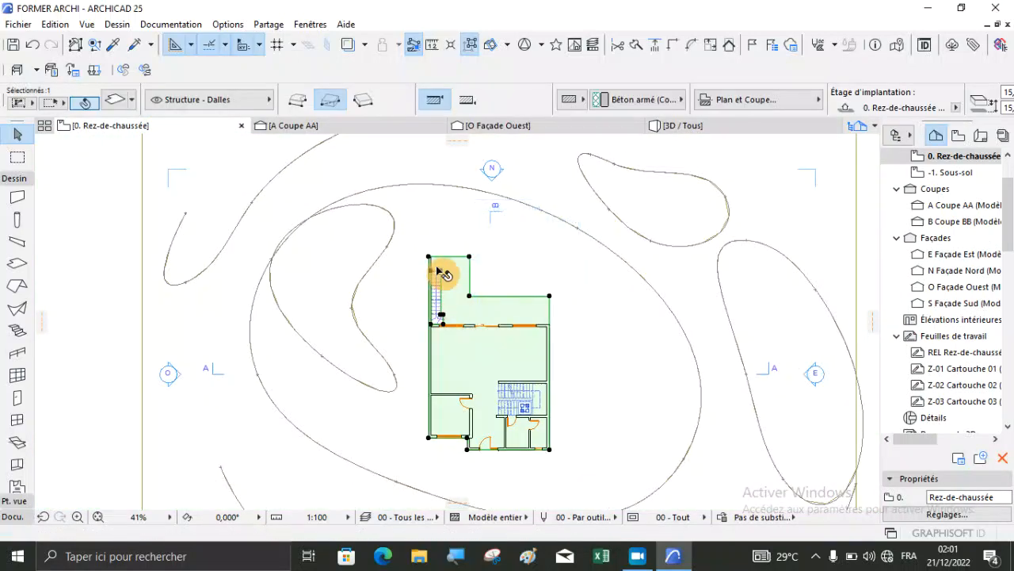
pyautogui.scroll(5, 441, 269)
pyautogui.scroll(-3, 441, 277)
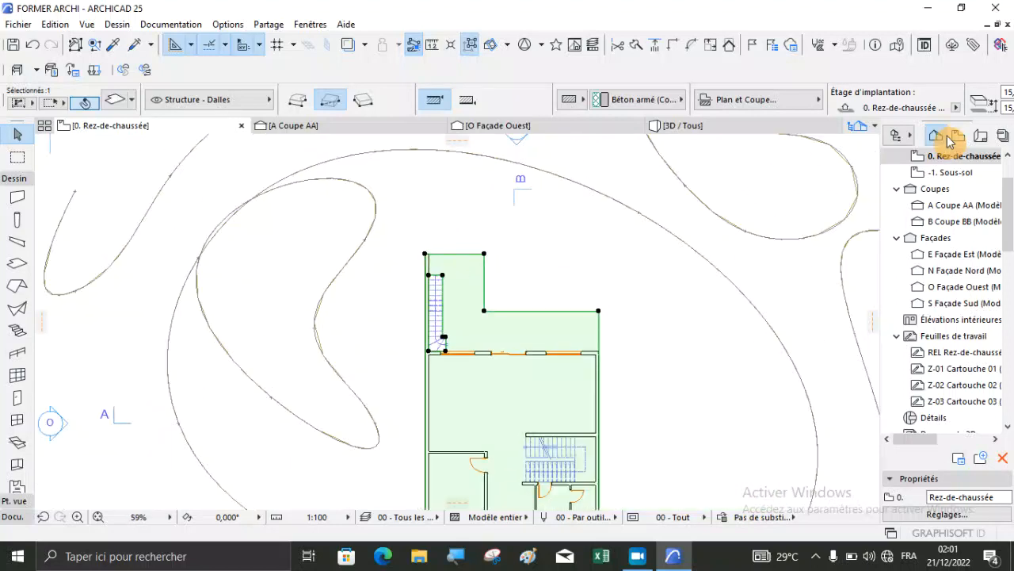
pyautogui.press('Escape')
pyautogui.scroll(2, 953, 171)
# Step: Open the 1er étage floor plan and show the ground floor beneath it as a trace reference
pyautogui.click(956, 206)
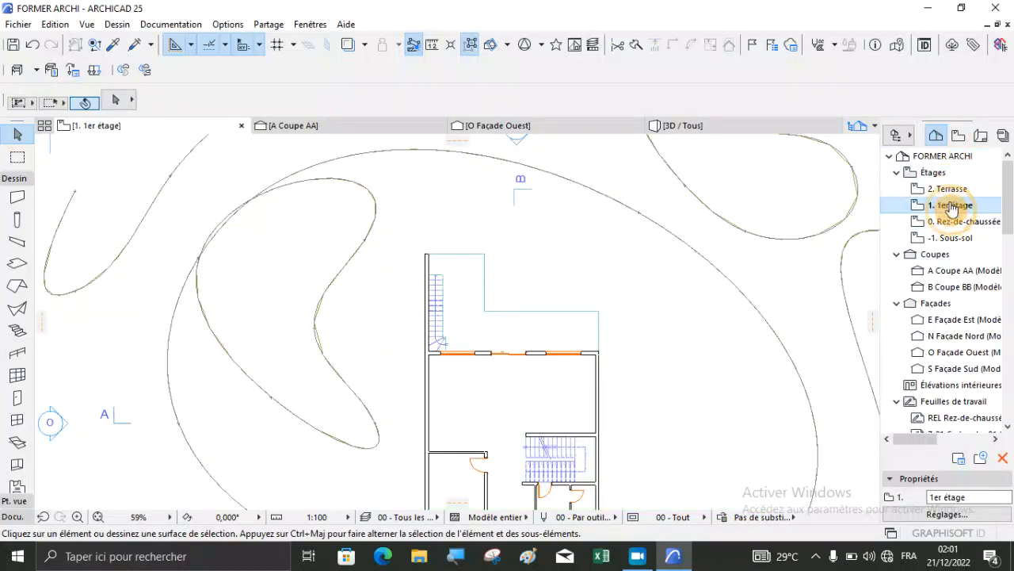
pyautogui.click(347, 48)
pyautogui.scroll(3, 476, 317)
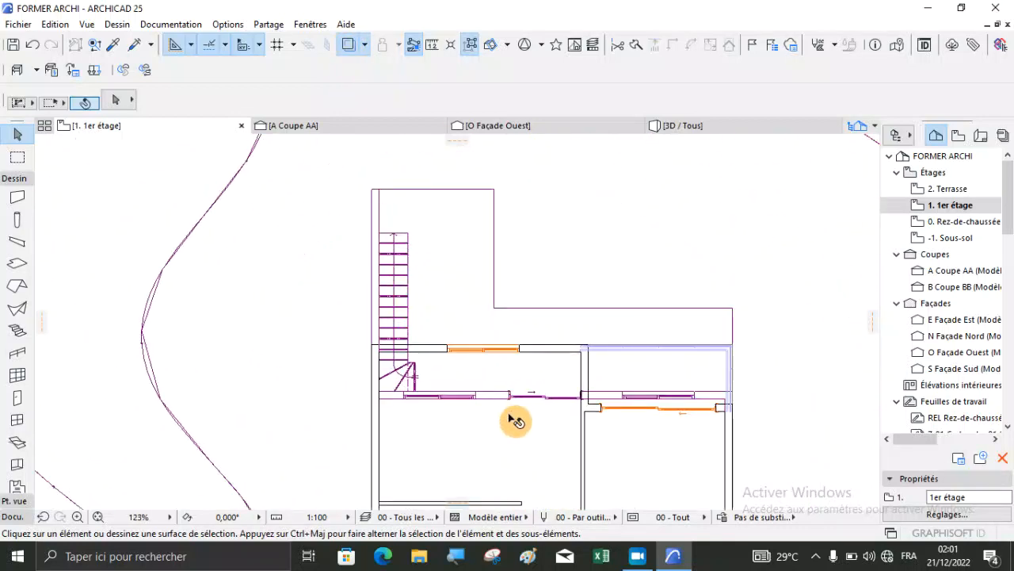
# Step: Offset the rear edge of the first-floor slab outward by about 426 towards the ground-floor terrace's outer edge
pyautogui.click(519, 422)
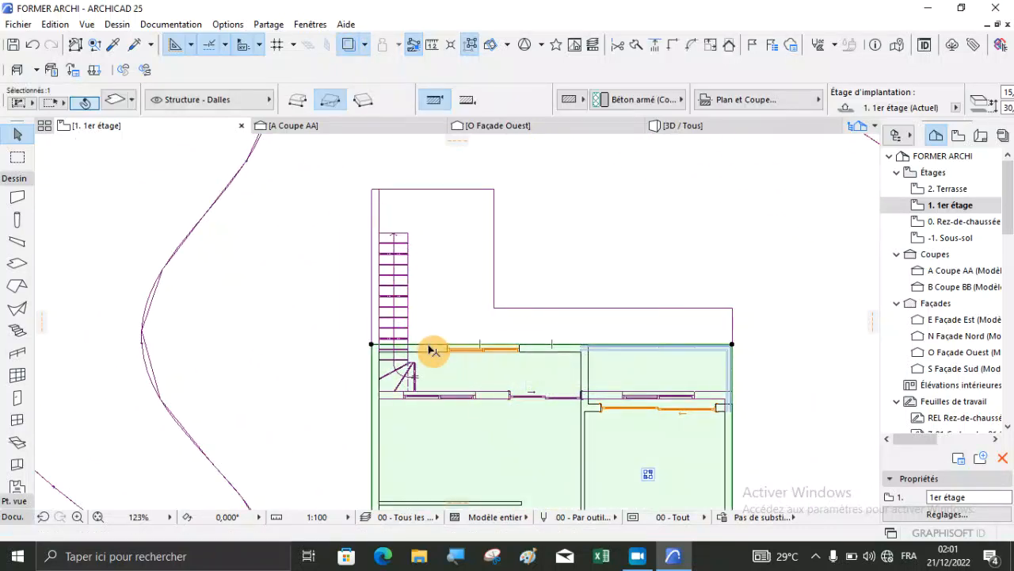
pyautogui.scroll(3, 429, 349)
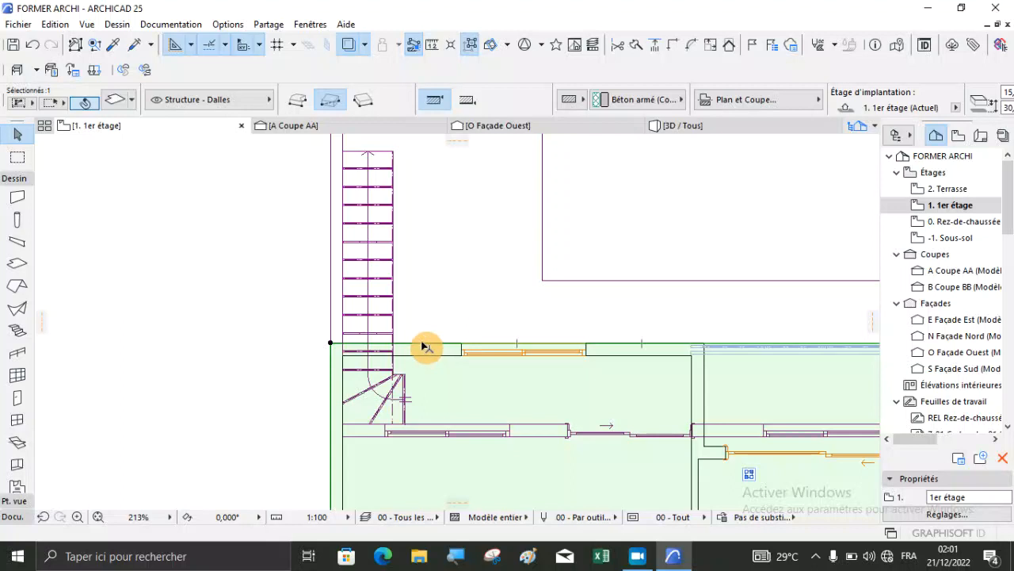
pyautogui.click(423, 347)
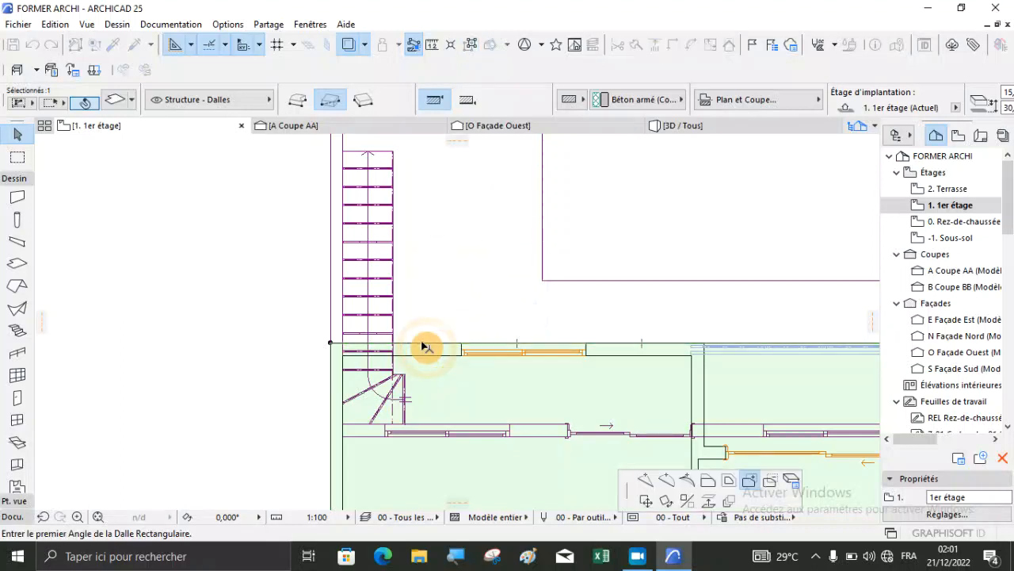
pyautogui.click(426, 343)
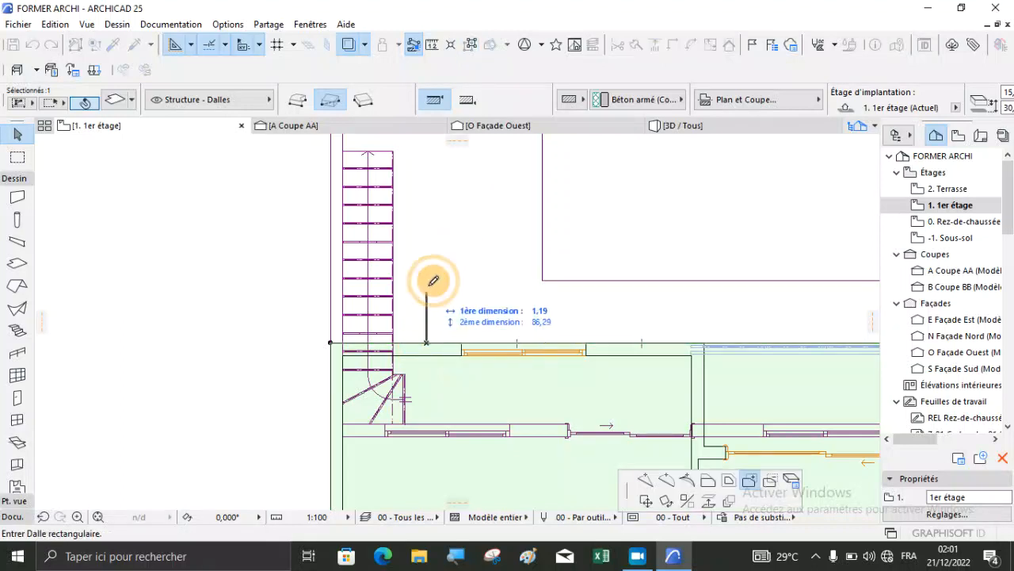
pyautogui.click(707, 481)
pyautogui.scroll(-5, 412, 341)
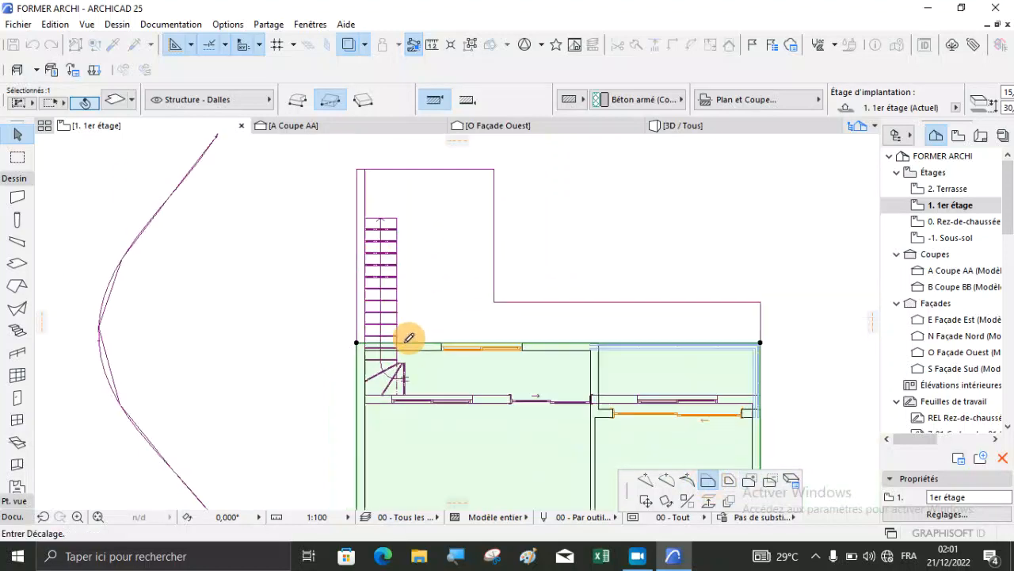
pyautogui.scroll(4, 423, 247)
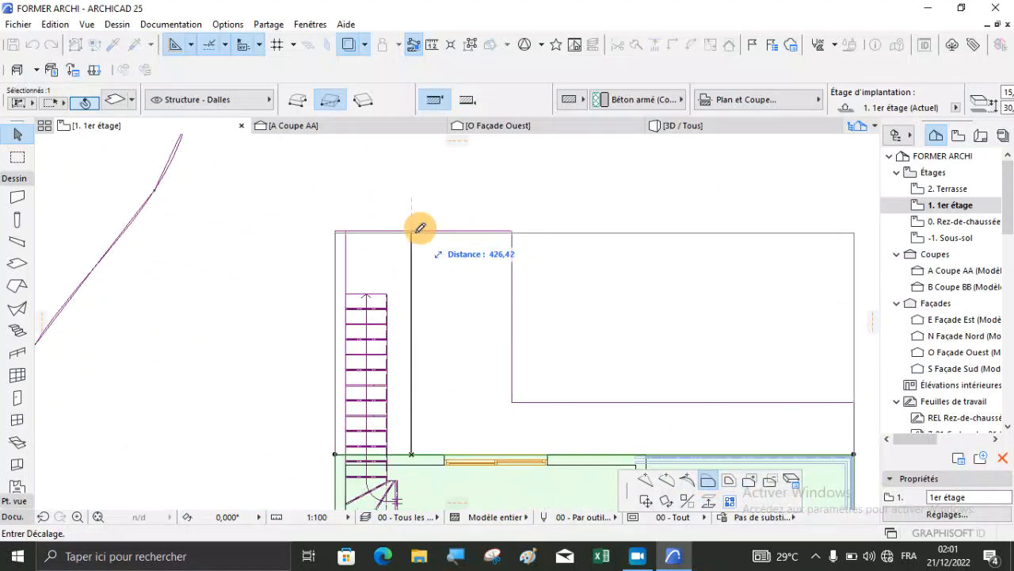
pyautogui.click(420, 230)
# Step: Offset the extended first-floor slab's rear edge slightly inward to align exactly with the traced terrace edge, and deselect the slab
pyautogui.scroll(-3, 397, 253)
pyautogui.scroll(2, 422, 236)
pyautogui.scroll(5, 420, 238)
pyautogui.scroll(3, 375, 292)
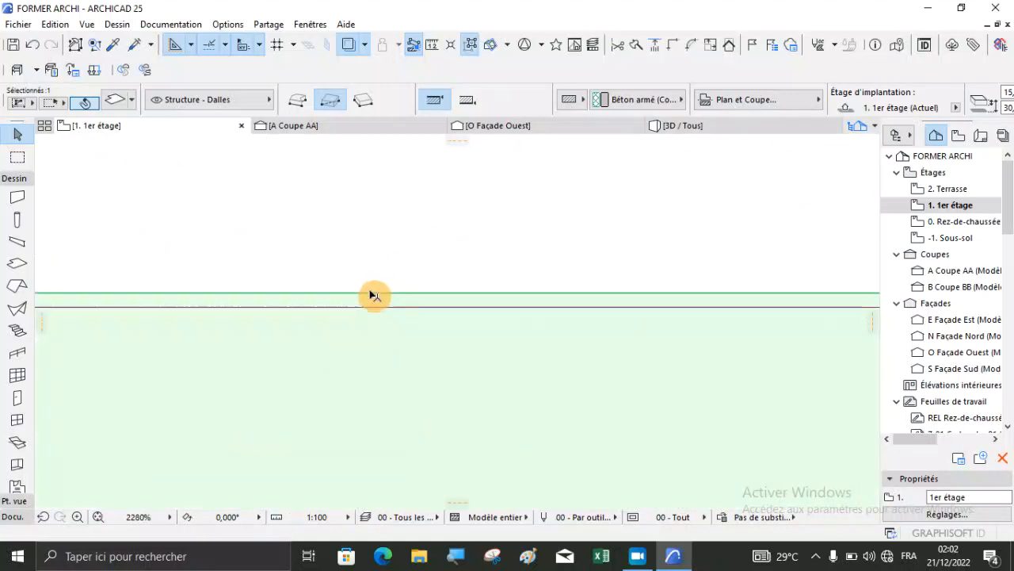
pyautogui.click(366, 294)
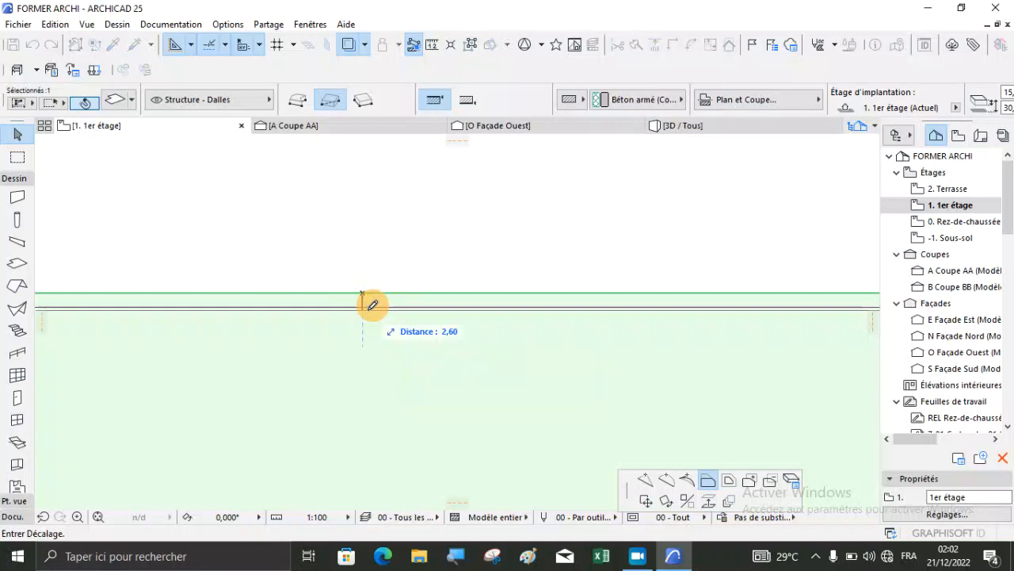
pyautogui.click(379, 305)
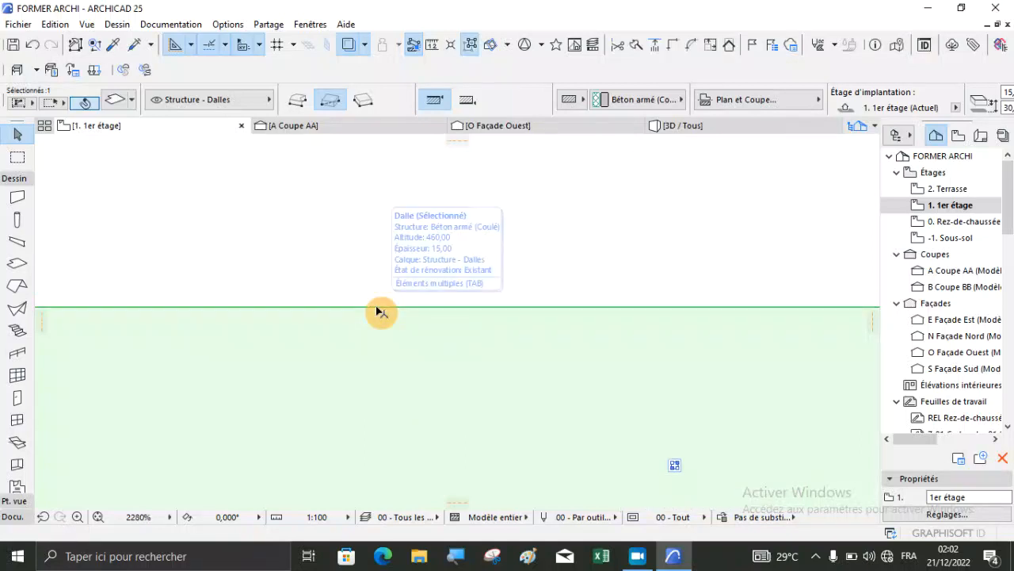
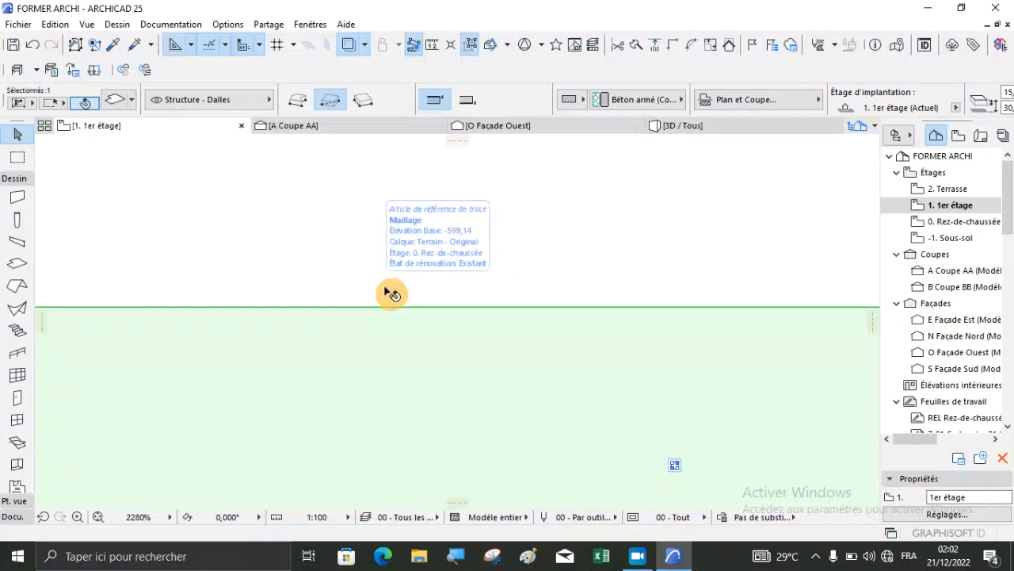
pyautogui.scroll(-10, 380, 294)
pyautogui.scroll(-3, 575, 315)
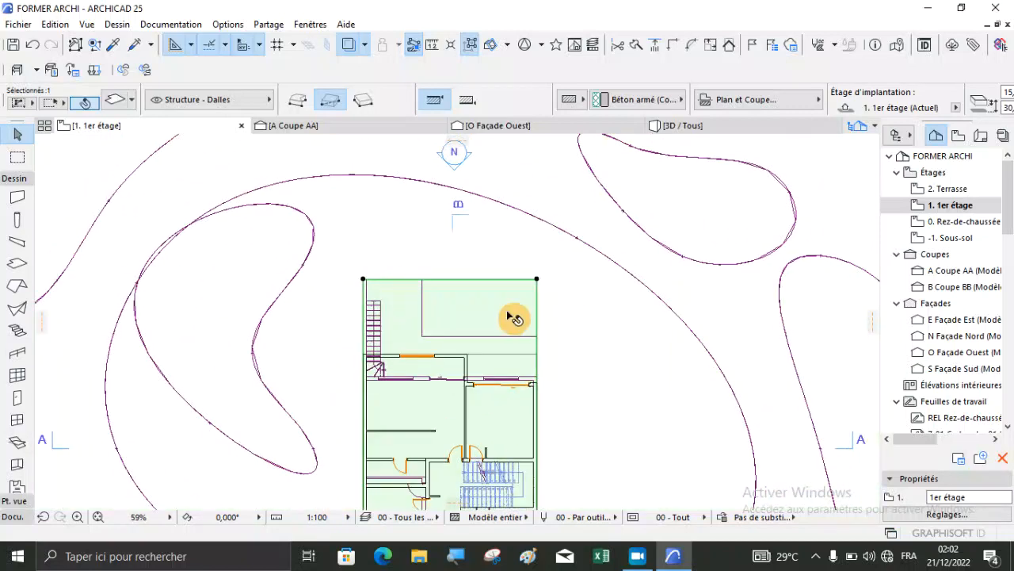
pyautogui.scroll(4, 516, 315)
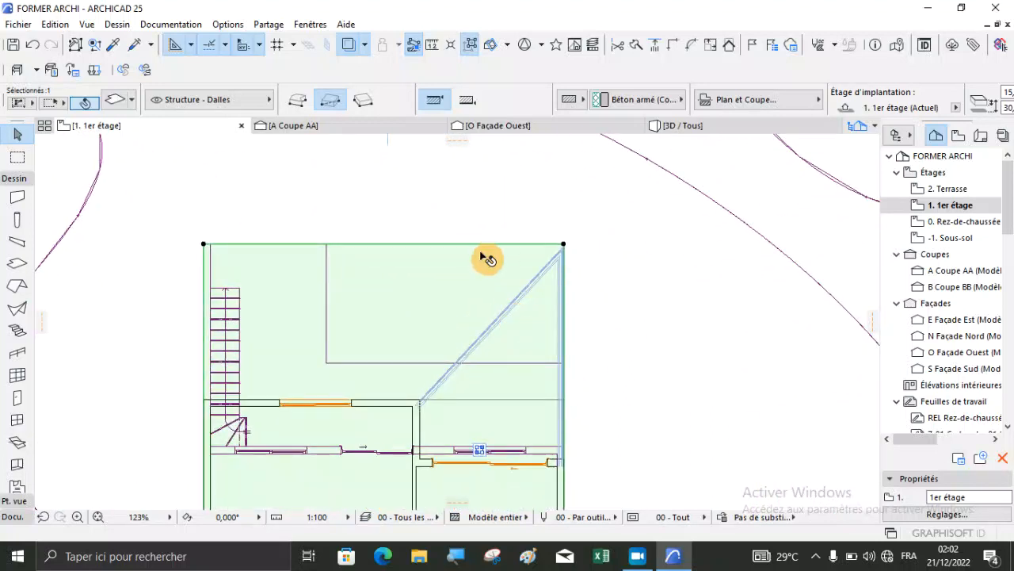
pyautogui.scroll(2, 447, 249)
pyautogui.click(467, 219)
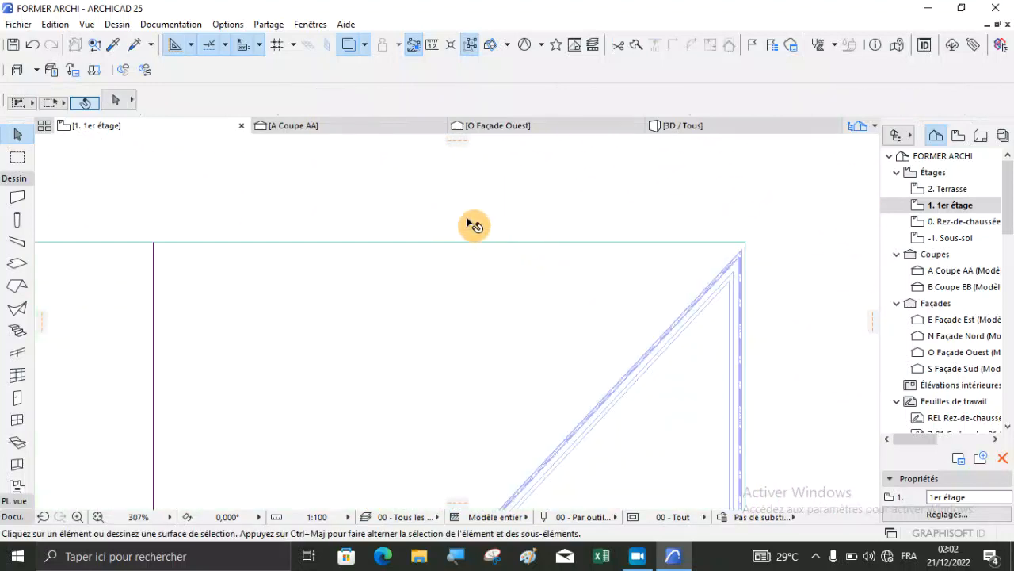
pyautogui.scroll(-2, 470, 230)
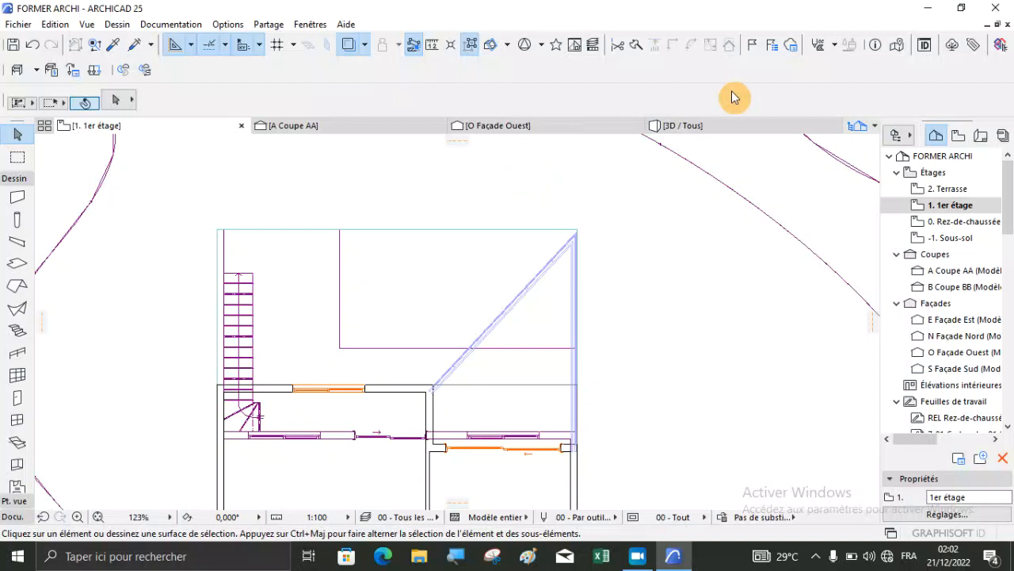
# Step: Delete the distorted railing at the rear corner of the extended first-floor slab in the 3D view
pyautogui.click(690, 129)
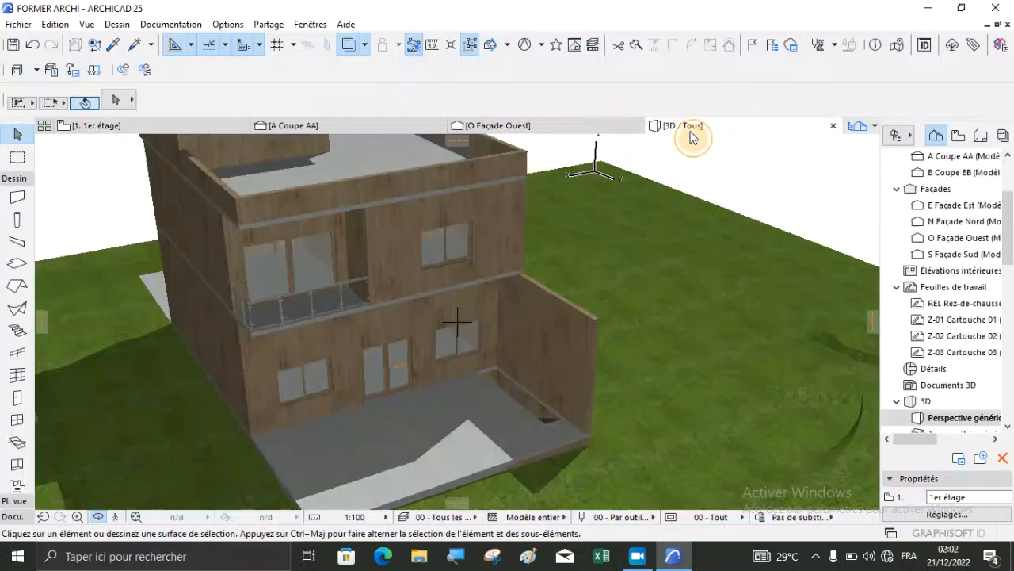
pyautogui.click(549, 364)
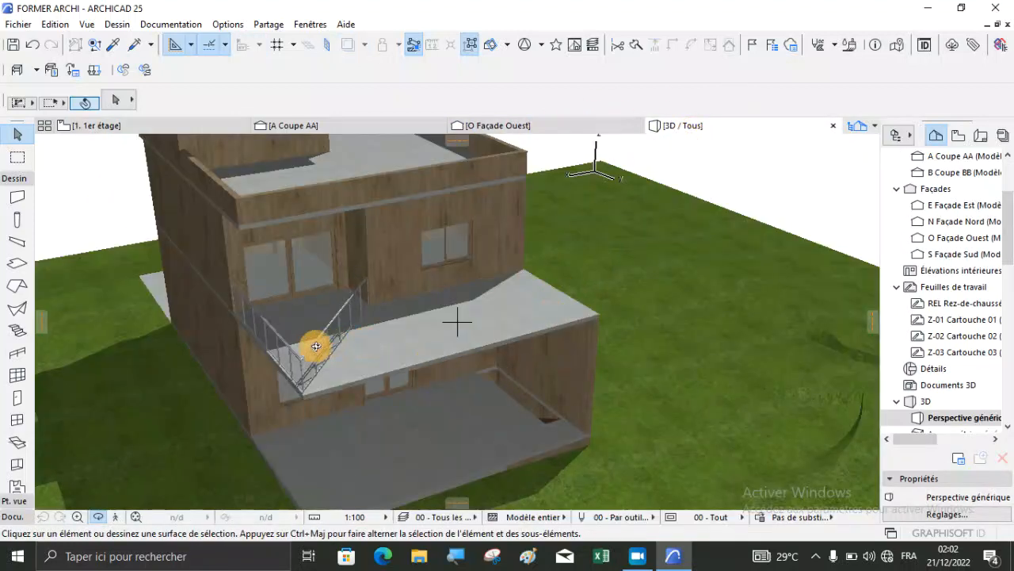
pyautogui.scroll(2, 288, 371)
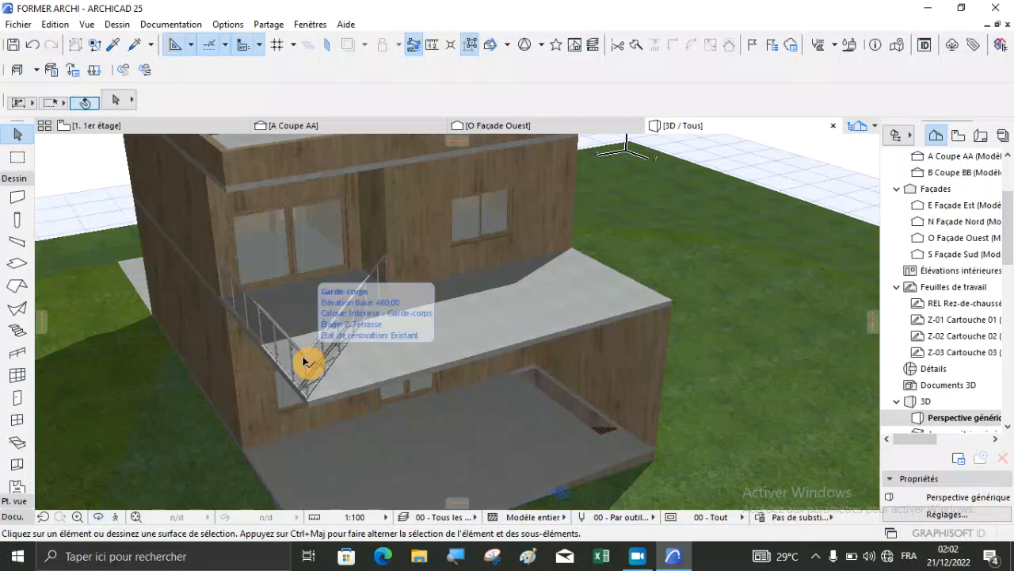
pyautogui.click(314, 367)
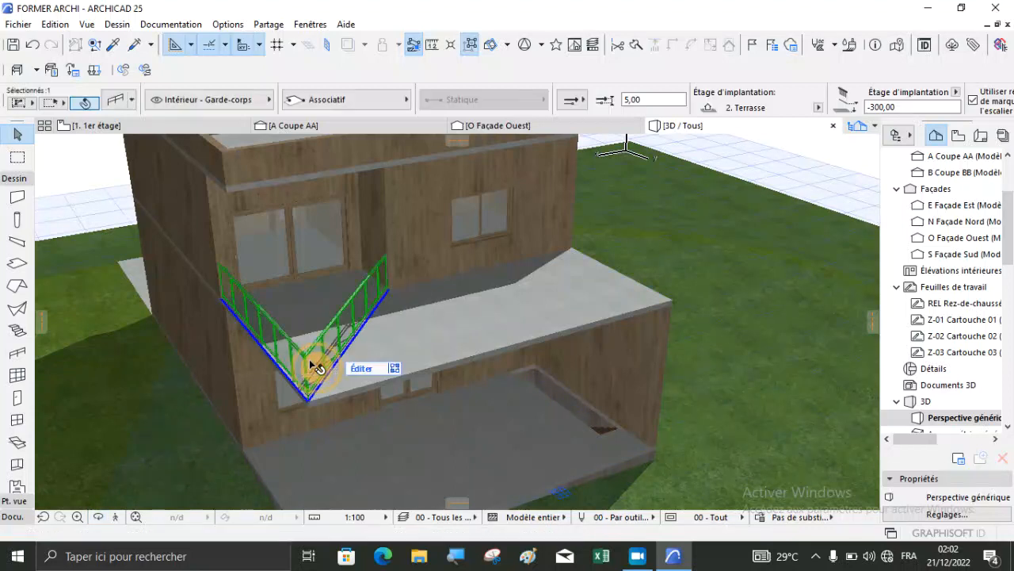
pyautogui.press('Delete')
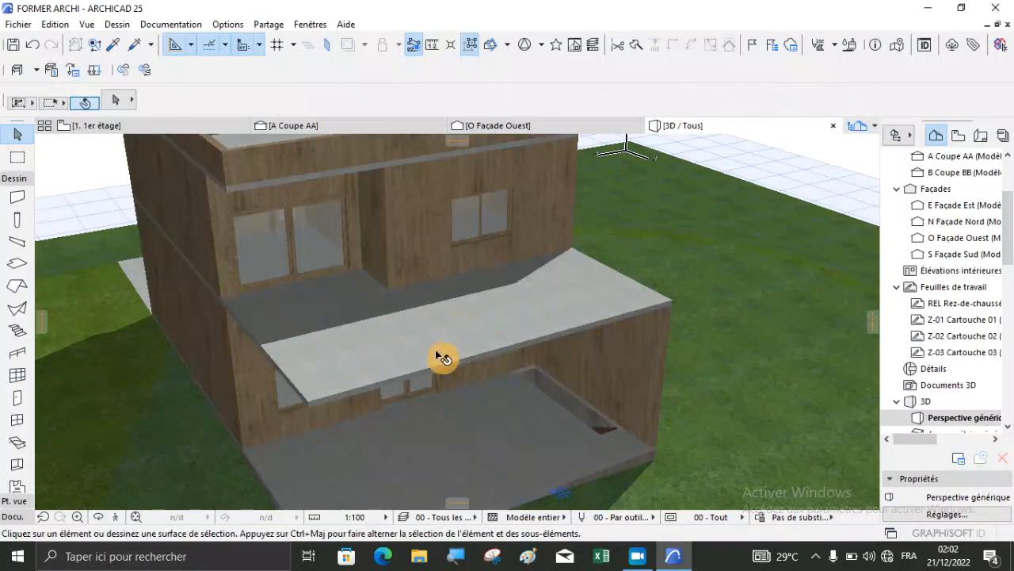
pyautogui.keyDown('shift'); pyautogui.moveTo(446, 346); pyautogui.dragTo(428, 360, button='middle'); pyautogui.keyUp('shift')
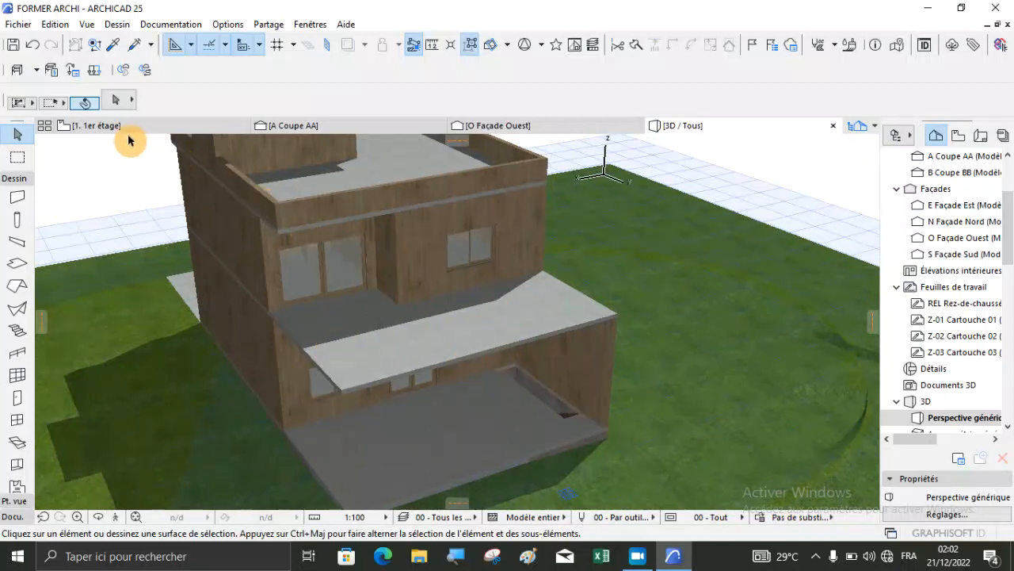
# Step: Examine the open side of the ground-floor terrace and its corner with the house in the 3D view
pyautogui.moveTo(122, 132)
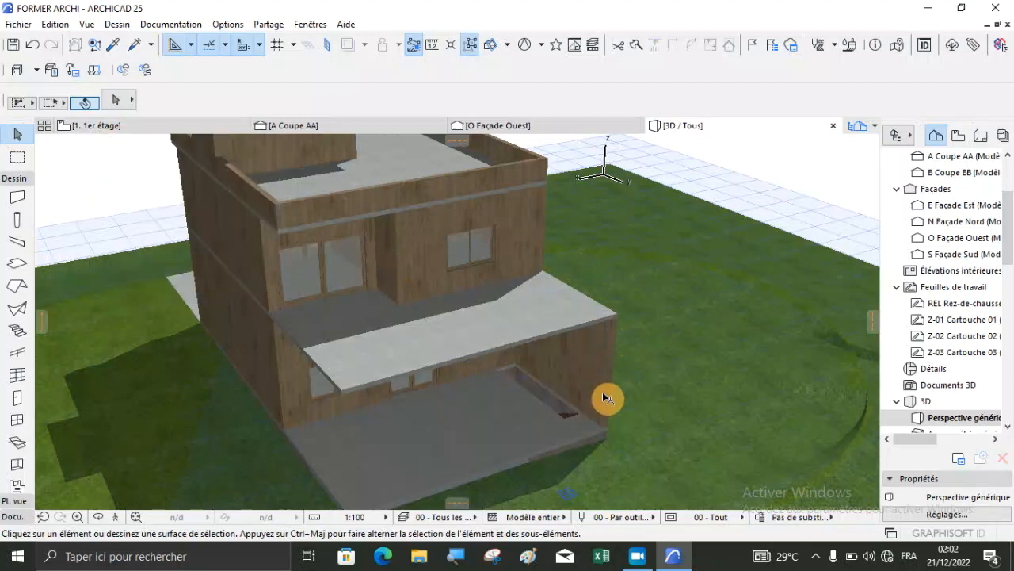
pyautogui.scroll(-4, 569, 263)
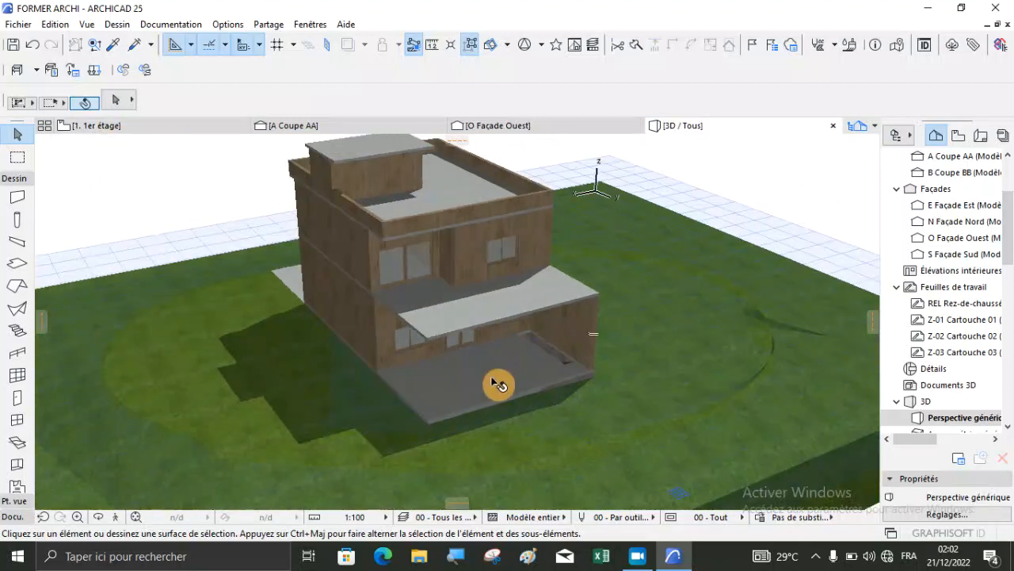
pyautogui.scroll(4, 429, 347)
pyautogui.scroll(-4, 530, 358)
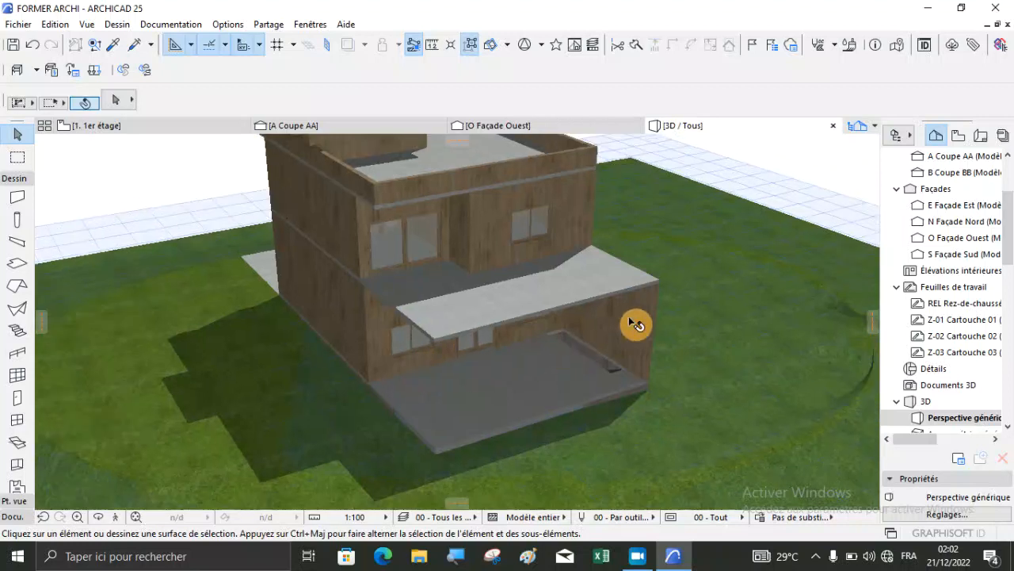
pyautogui.scroll(5, 473, 404)
pyautogui.scroll(2, 475, 407)
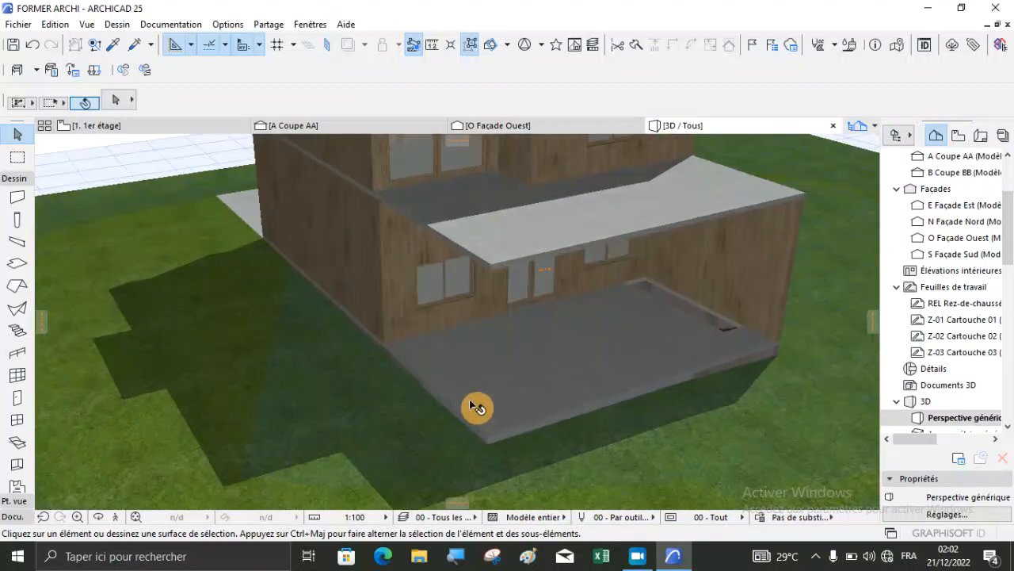
pyautogui.scroll(4, 403, 362)
pyautogui.scroll(3, 388, 341)
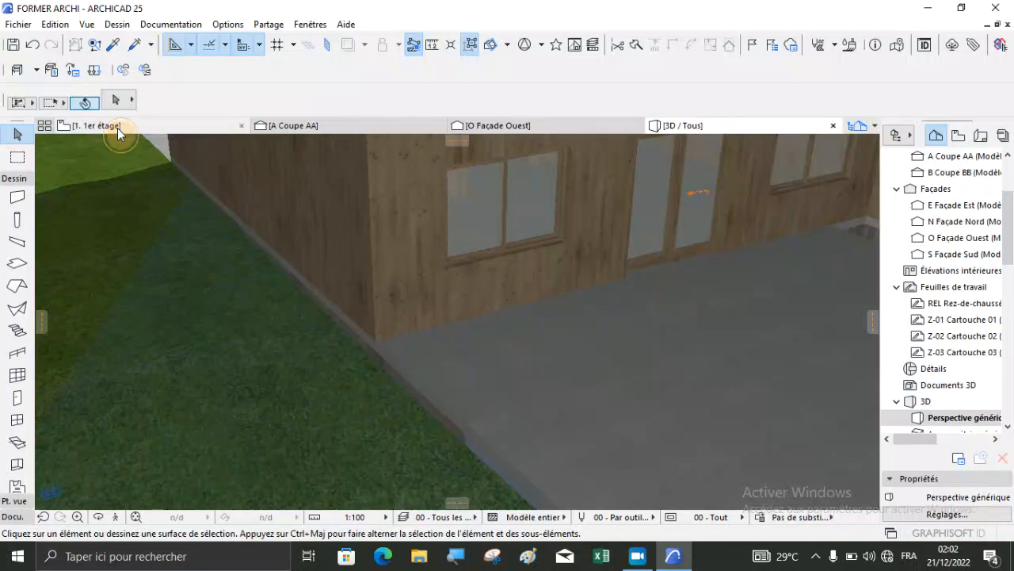
# Step: Open the Rez-de-chaussée plan and extend the side exterior wall to the terrace's outer rear corner
pyautogui.click(112, 126)
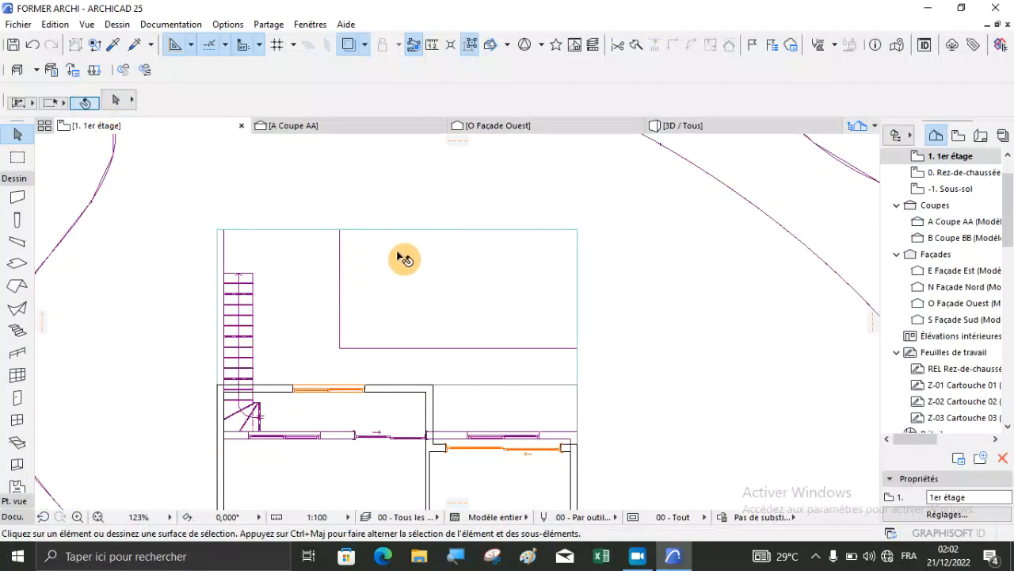
pyautogui.scroll(-5, 404, 259)
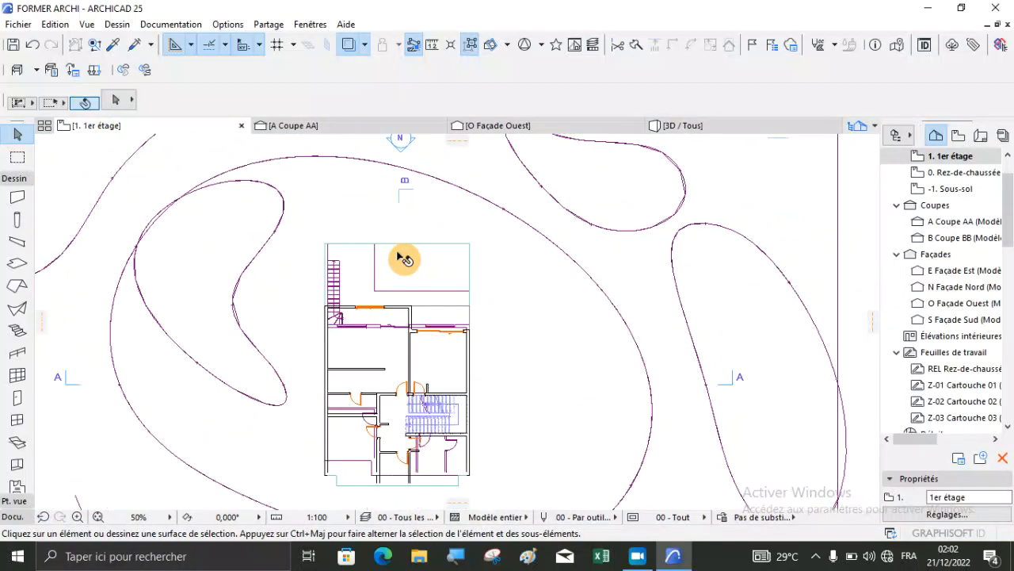
pyautogui.click(954, 174)
pyautogui.scroll(5, 482, 377)
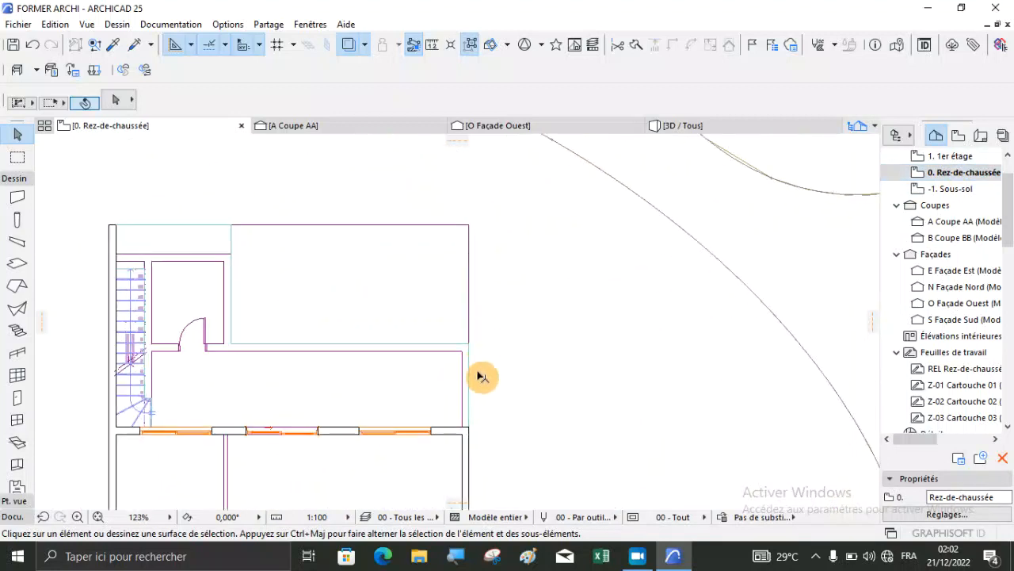
pyautogui.click(471, 428)
pyautogui.click(470, 428)
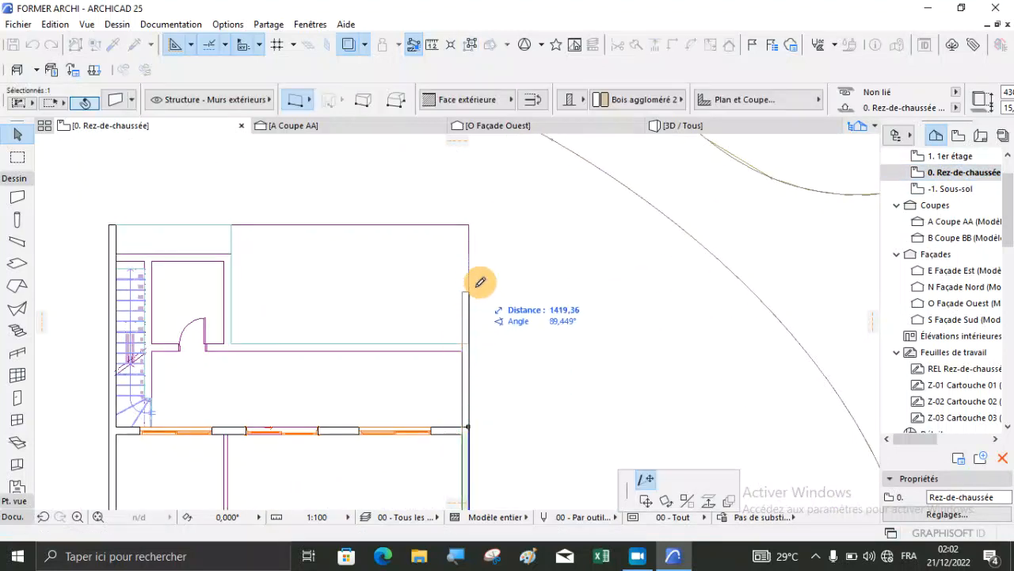
pyautogui.click(470, 225)
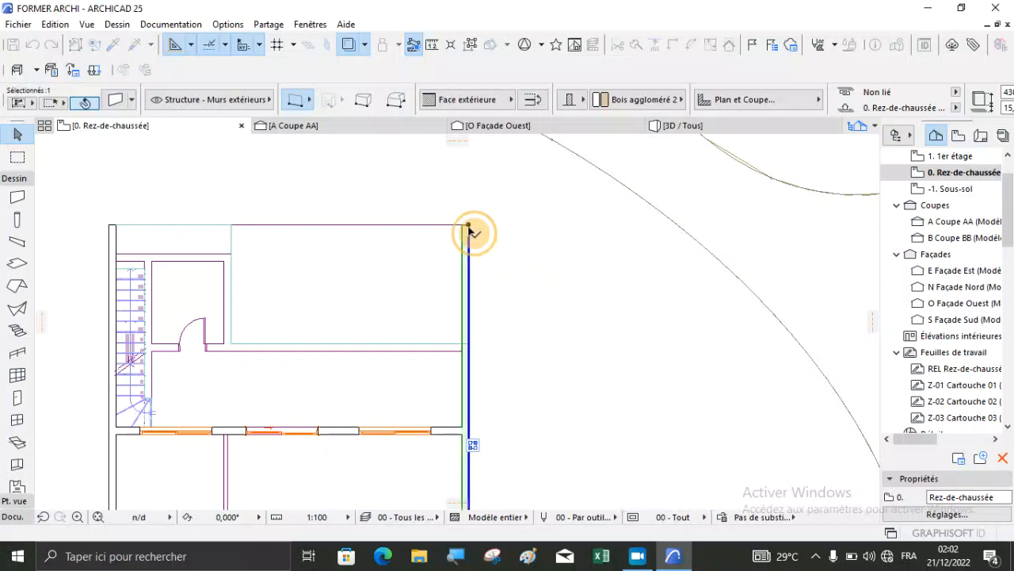
pyautogui.click(506, 173)
# Step: Check the extended side wall against the terrace and the first-floor slab in the 3D view
pyautogui.click(695, 129)
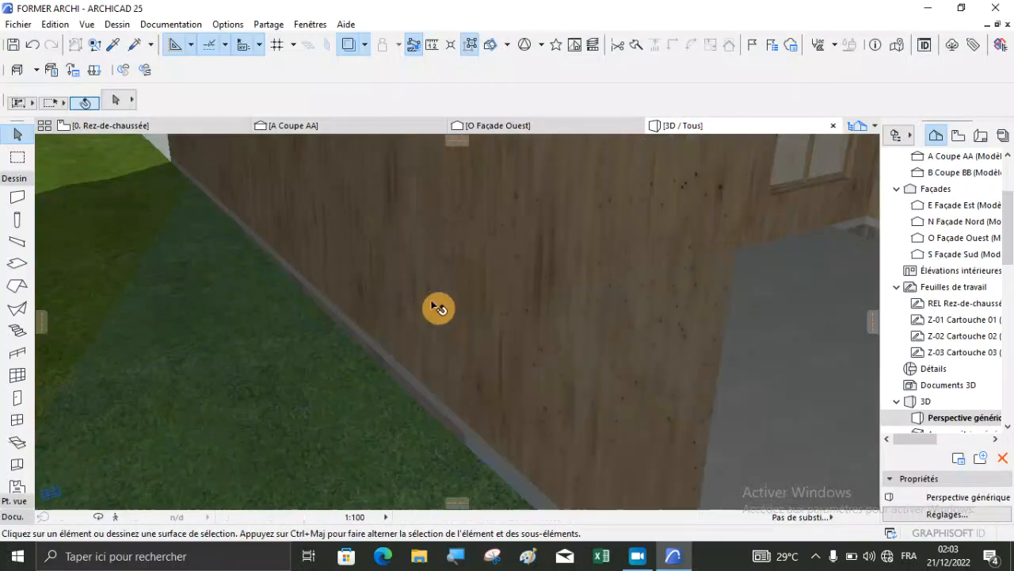
pyautogui.scroll(-3, 412, 306)
pyautogui.scroll(-4, 404, 325)
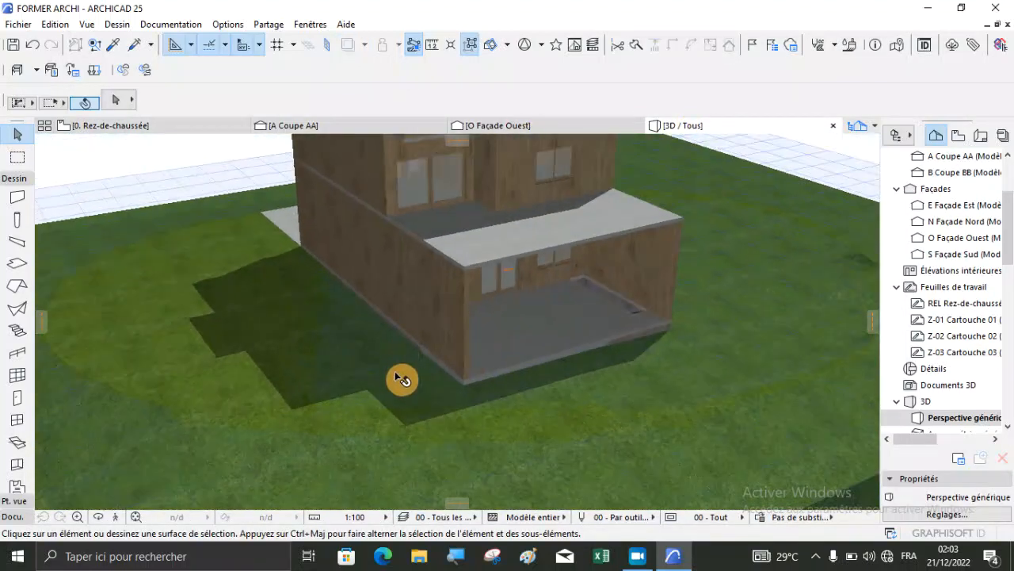
pyautogui.click(97, 519)
pyautogui.moveTo(365, 378); pyautogui.dragTo(397, 323)
pyautogui.scroll(2, 486, 282)
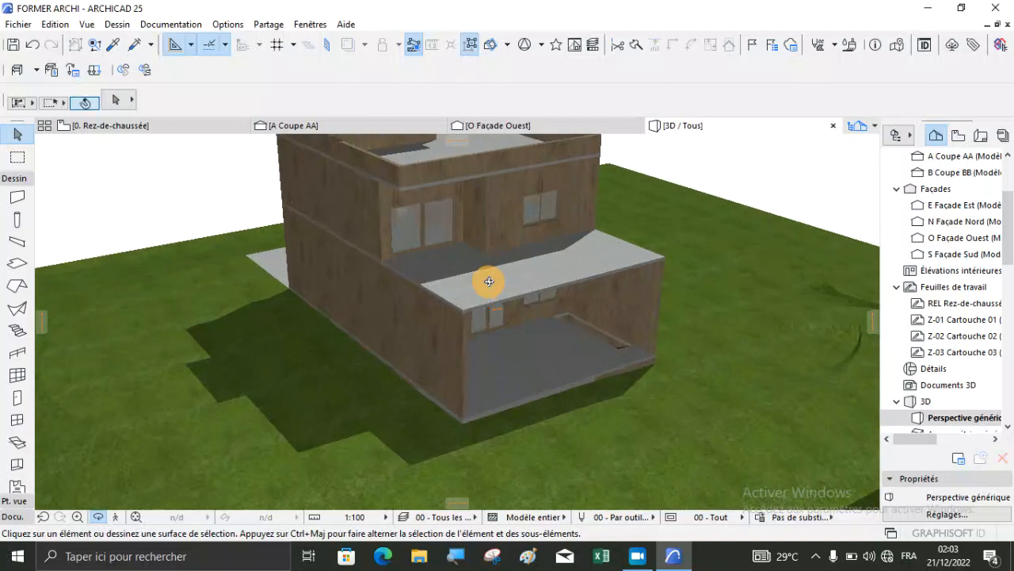
pyautogui.moveTo(483, 270); pyautogui.dragTo(469, 256)
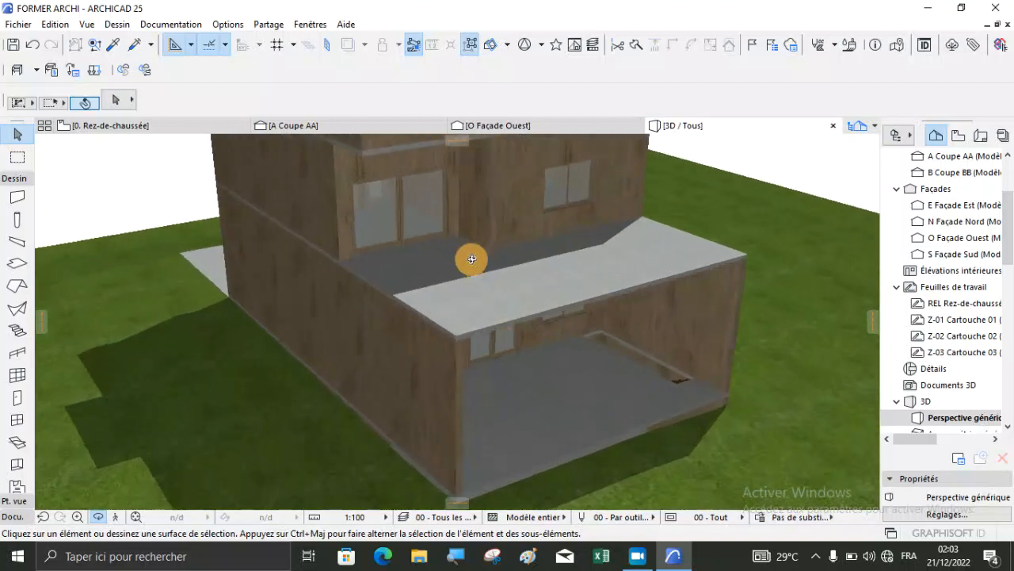
# Step: Cut a rectangle from the first-floor slab on the 1er étage plan, from its rear corner to the traced inner terrace corner, and check it in 3D
pyautogui.click(127, 127)
pyautogui.scroll(2, 917, 199)
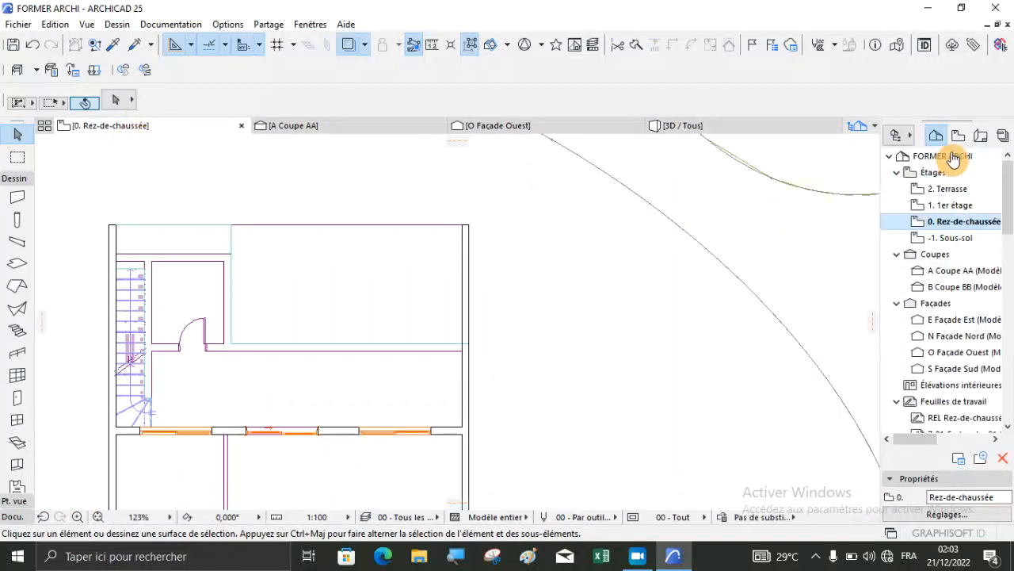
pyautogui.doubleClick(956, 209)
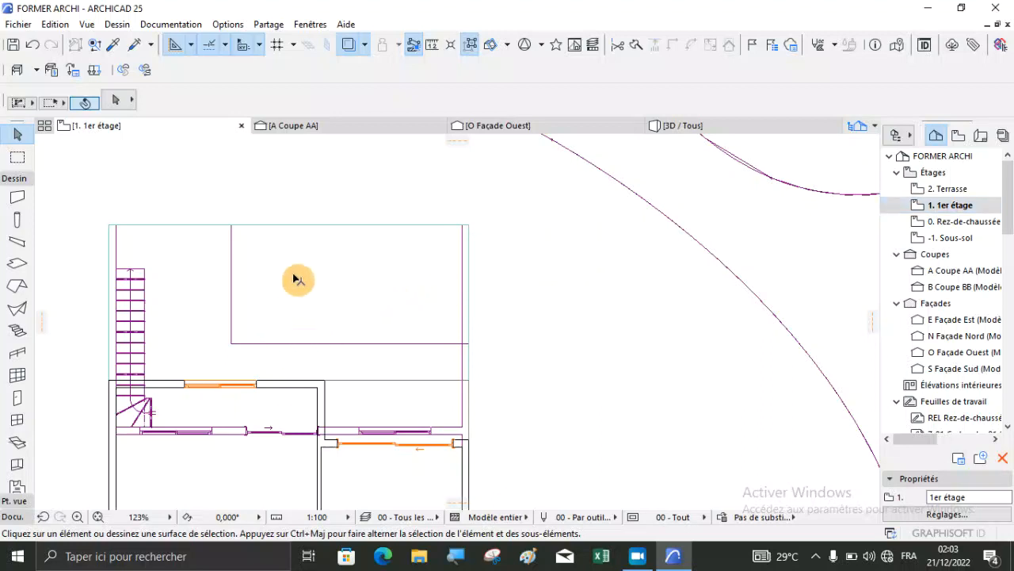
pyautogui.click(458, 248)
pyautogui.click(469, 226)
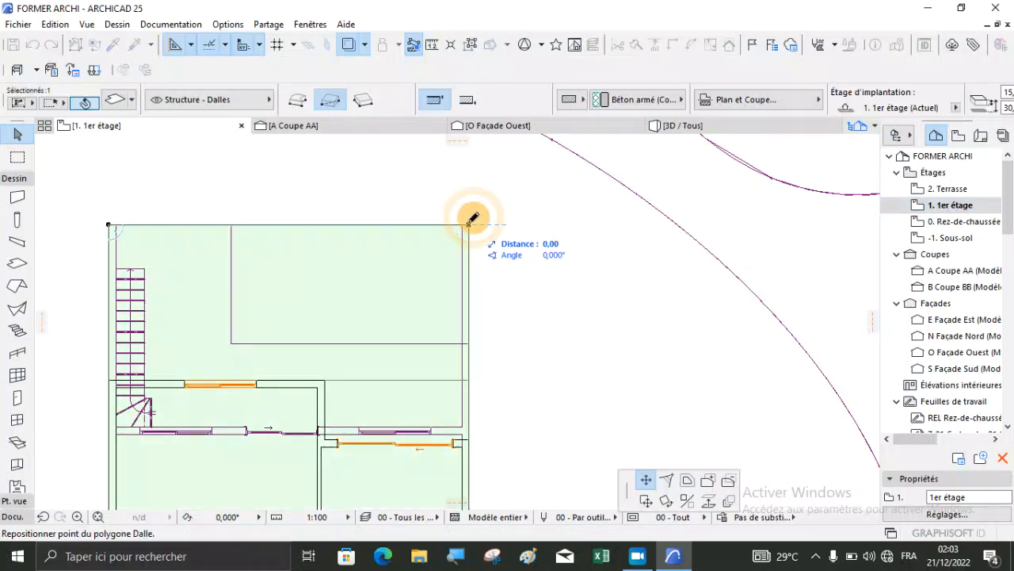
pyautogui.click(725, 479)
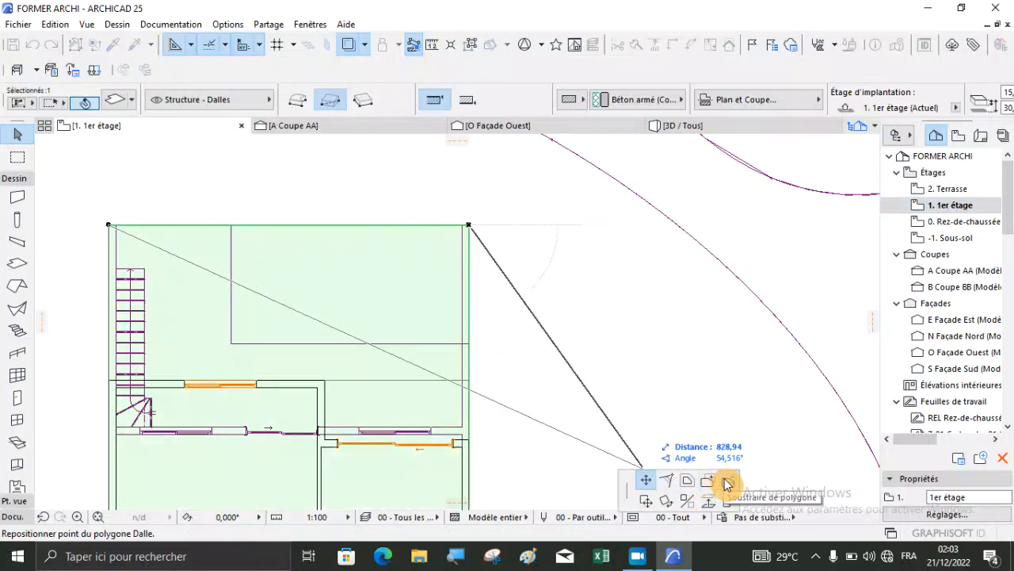
pyautogui.click(469, 226)
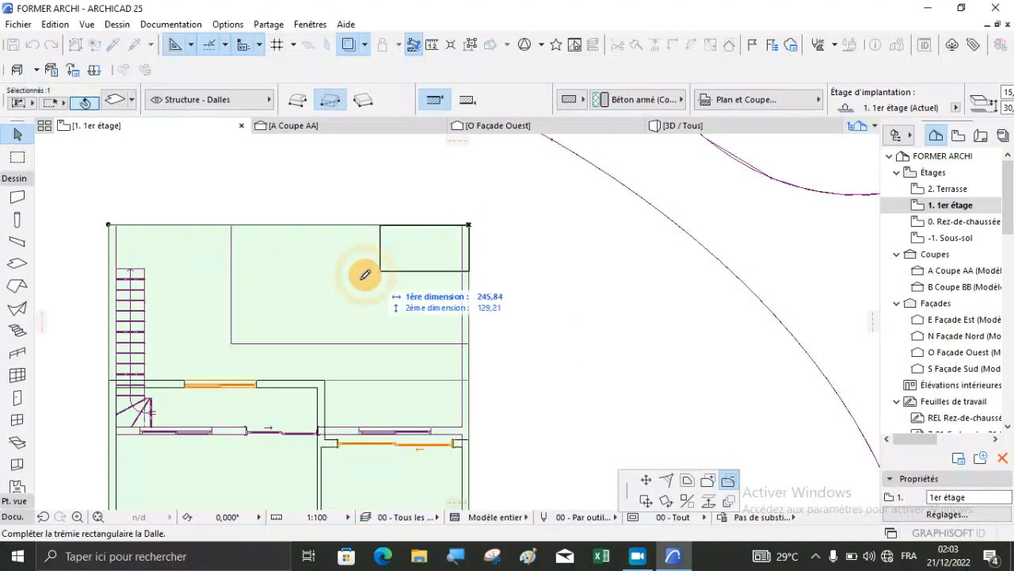
pyautogui.click(231, 344)
pyautogui.press('Escape')
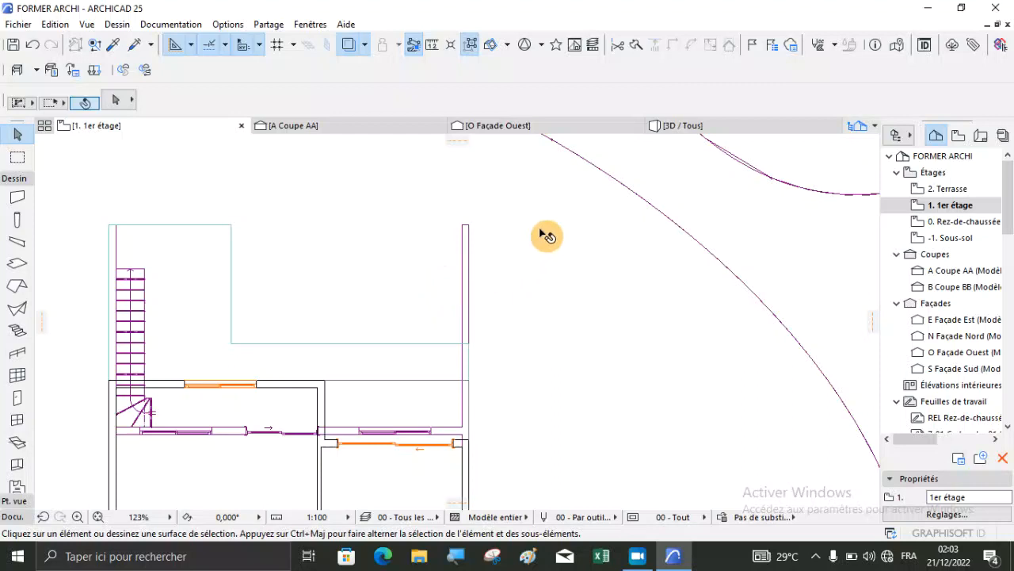
pyautogui.click(679, 118)
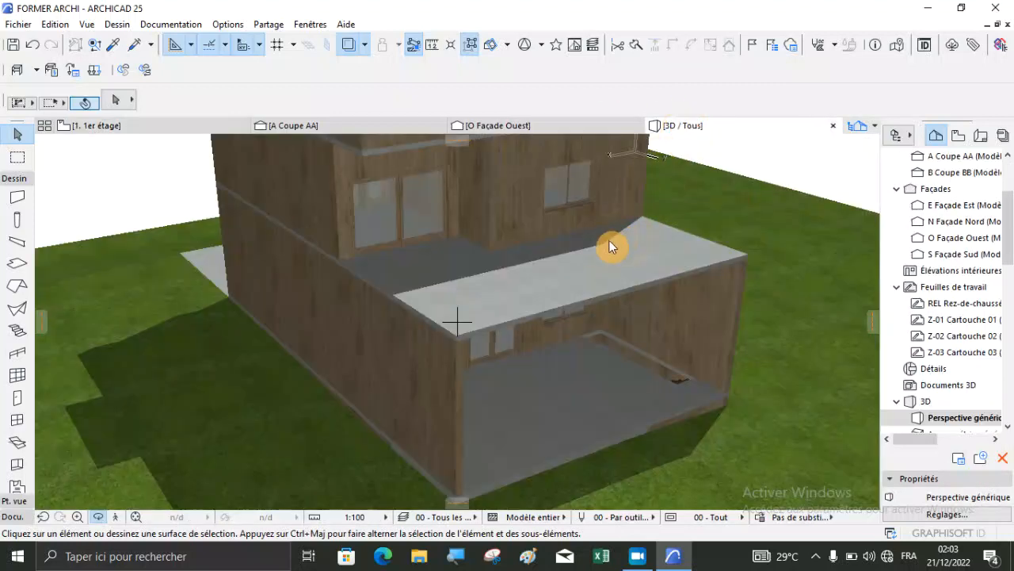
pyautogui.keyDown('shift'); pyautogui.moveTo(611, 244); pyautogui.dragTo(521, 322, button='middle'); pyautogui.keyUp('shift')
pyautogui.keyDown('shift'); pyautogui.moveTo(450, 314); pyautogui.dragTo(550, 324, button='middle'); pyautogui.keyUp('shift')
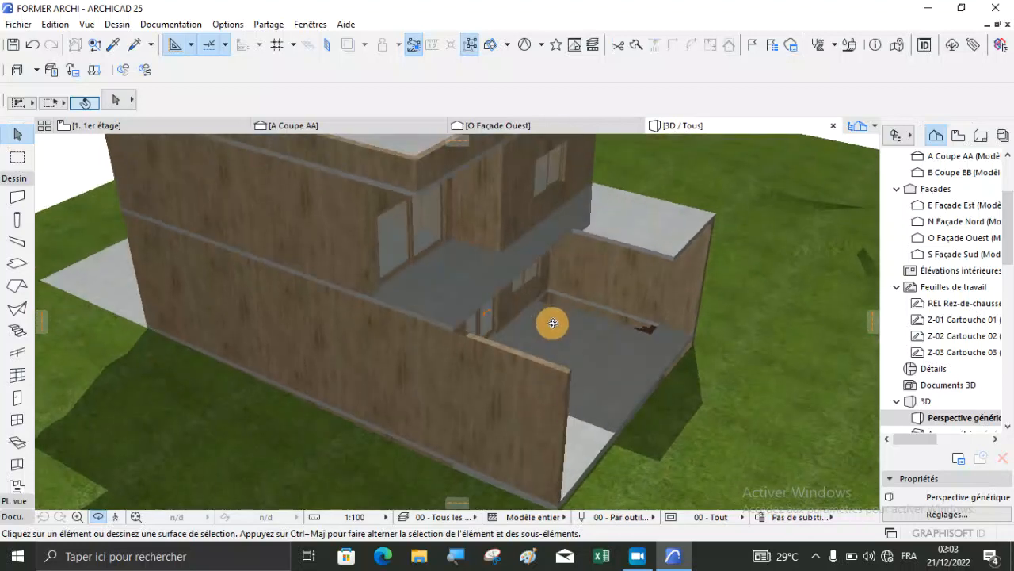
# Step: Subtract a further 660-wide strip from the first-floor slab back to the rear room wall's line, and review the cut in 3D
pyautogui.click(113, 127)
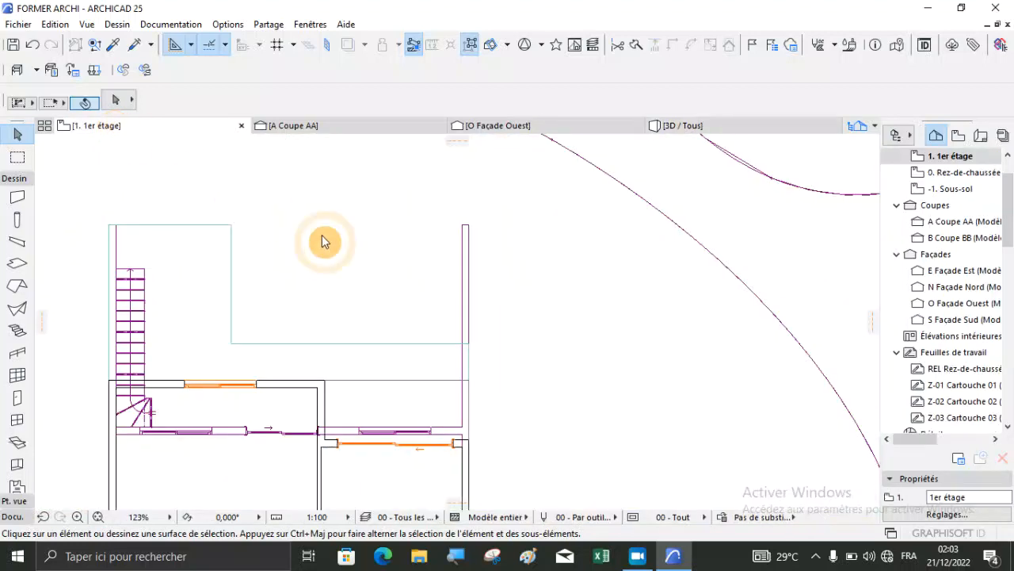
pyautogui.click(310, 343)
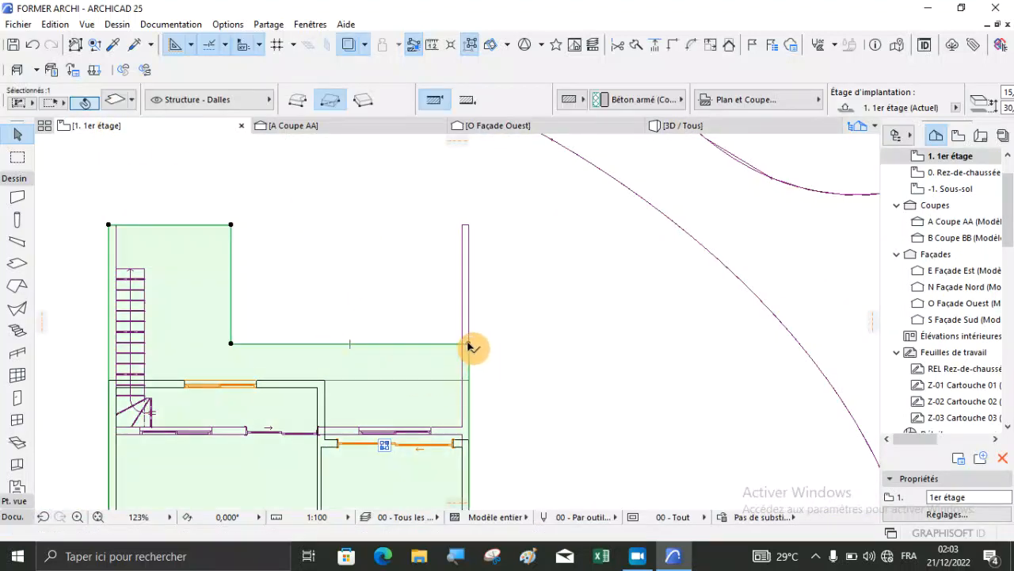
pyautogui.click(231, 344)
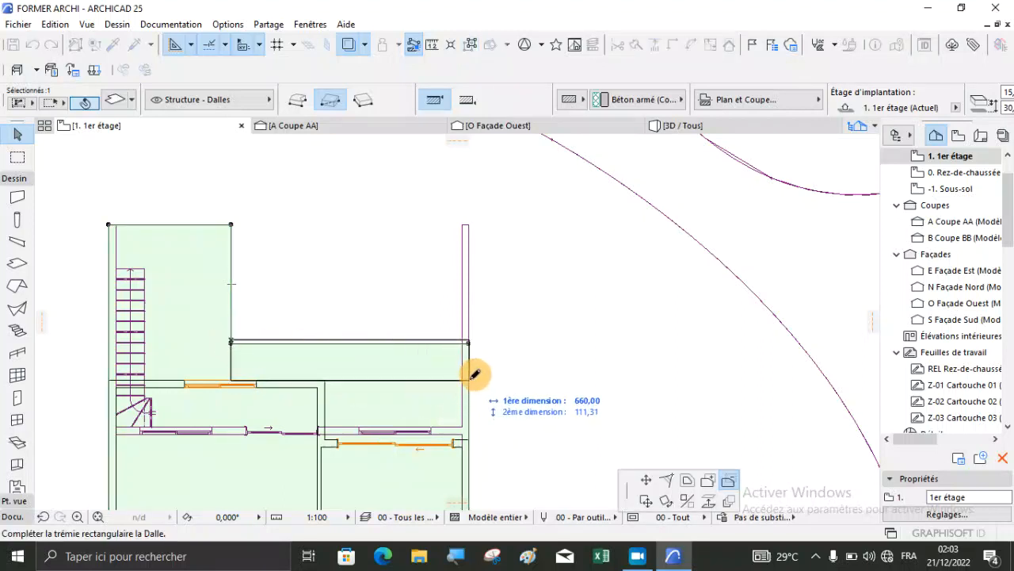
pyautogui.press('Escape')
pyautogui.click(231, 344)
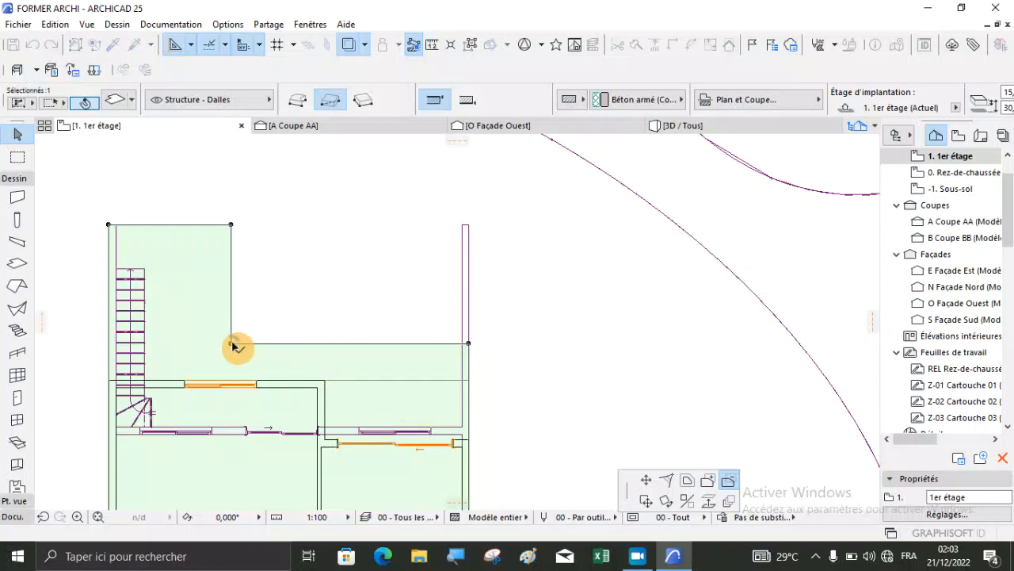
pyautogui.click(471, 382)
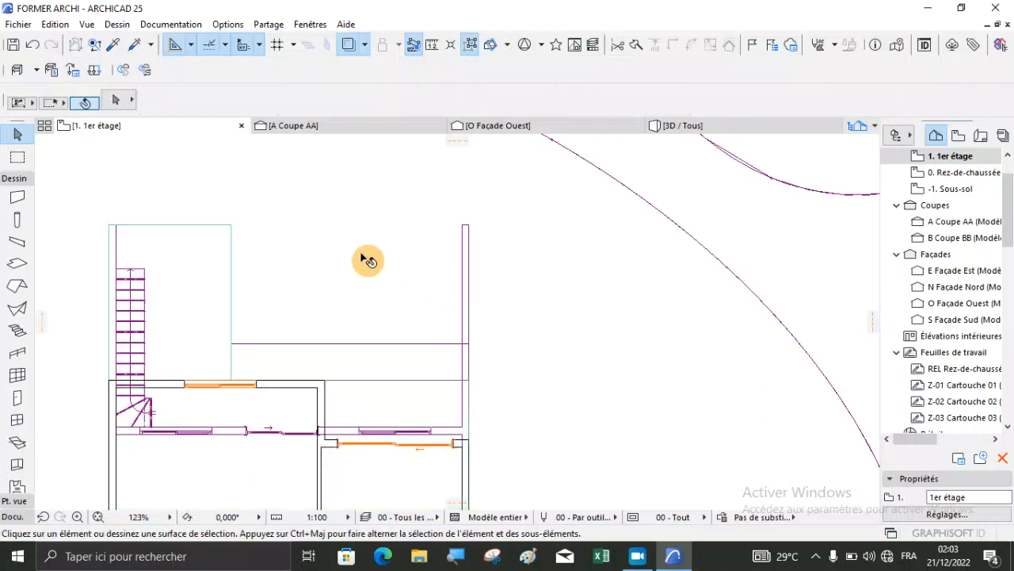
pyautogui.click(683, 136)
pyautogui.keyDown('shift'); pyautogui.moveTo(481, 311); pyautogui.dragTo(511, 347, button='middle'); pyautogui.keyUp('shift')
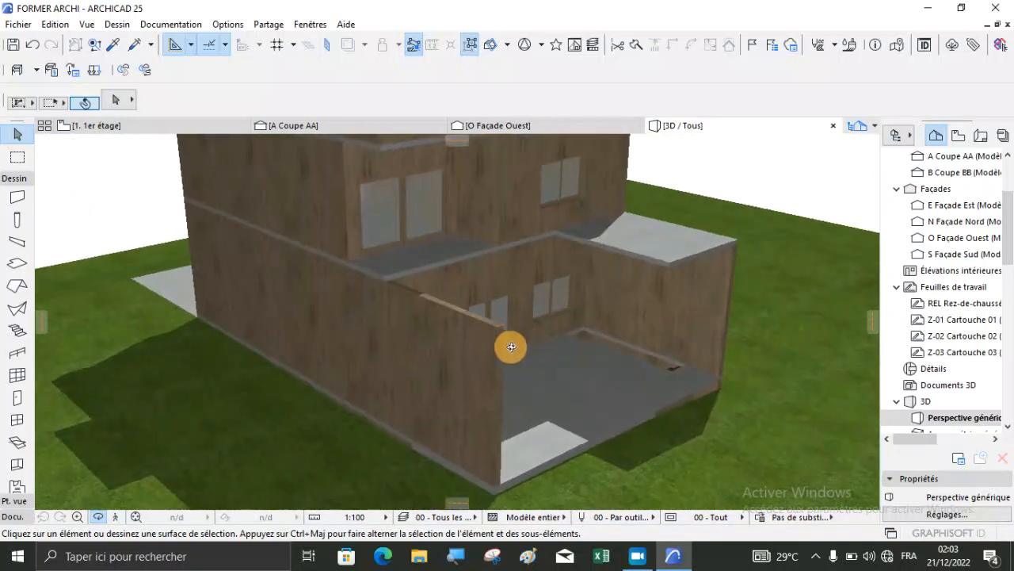
pyautogui.scroll(2, 357, 303)
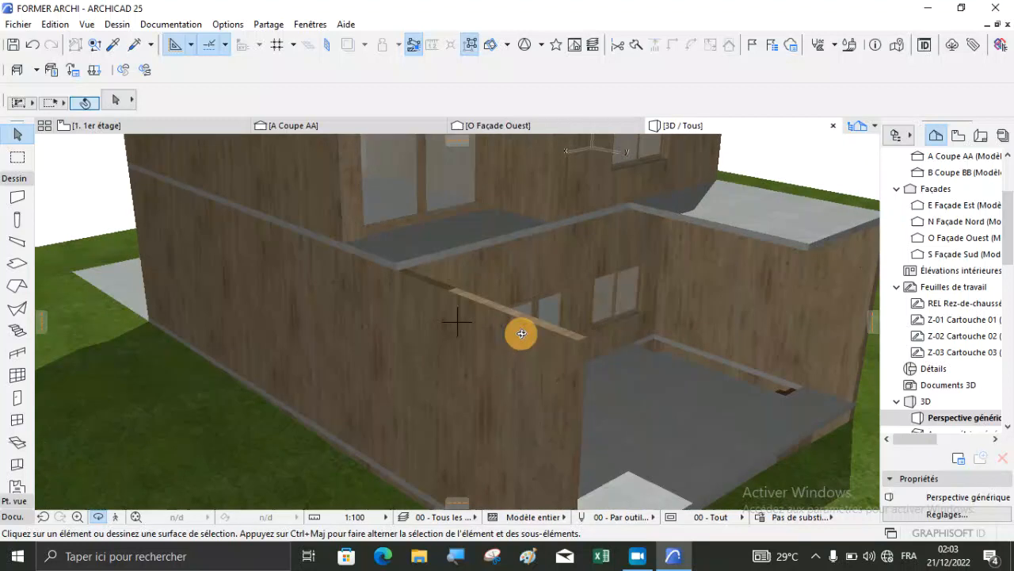
pyautogui.scroll(-2, 464, 275)
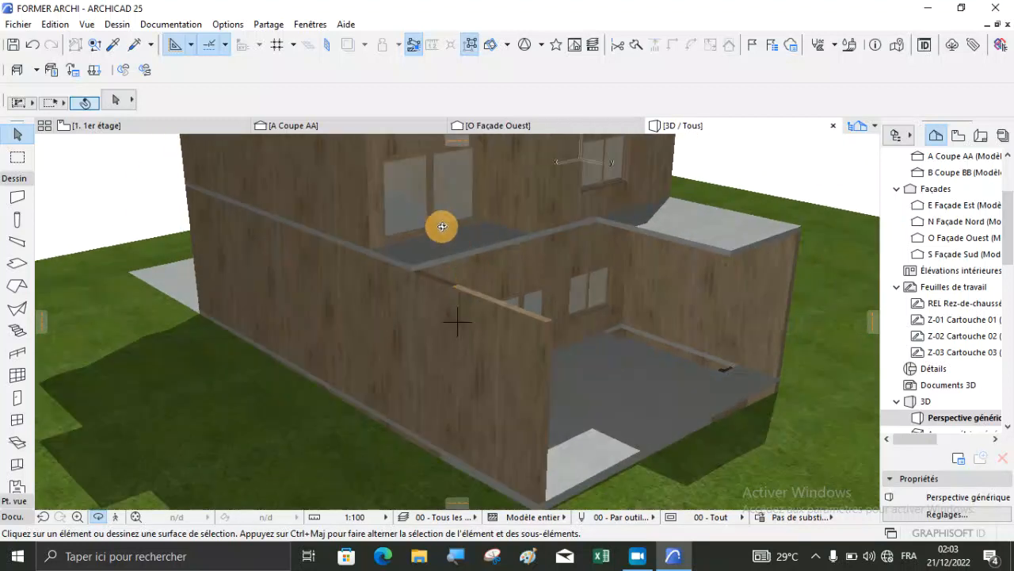
pyautogui.moveTo(707, 239); pyautogui.dragTo(627, 244)
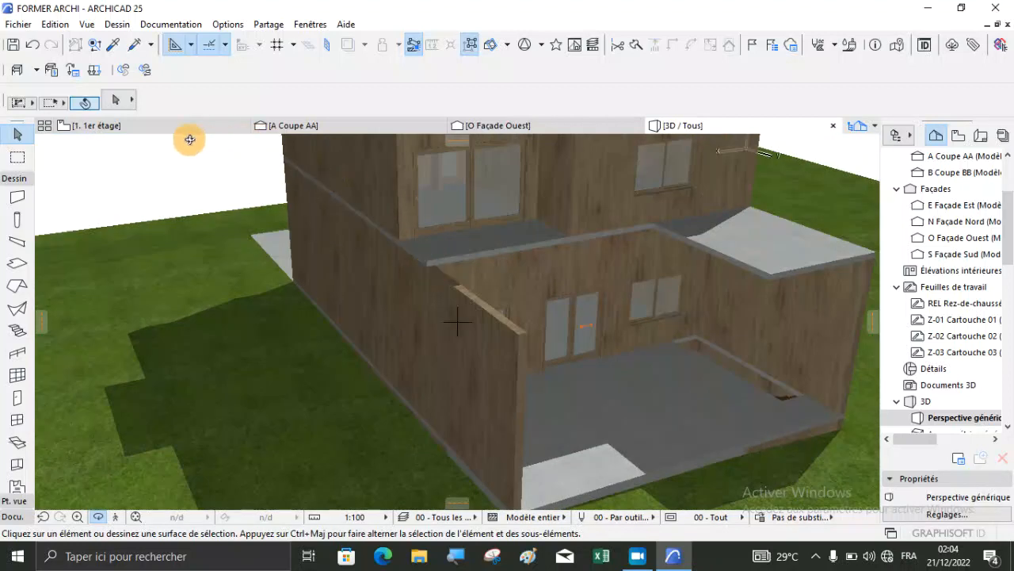
# Step: Open the Rez-de-chaussée plan and split the extended side exterior wall along the outer face of the rear room wall
pyautogui.click(148, 129)
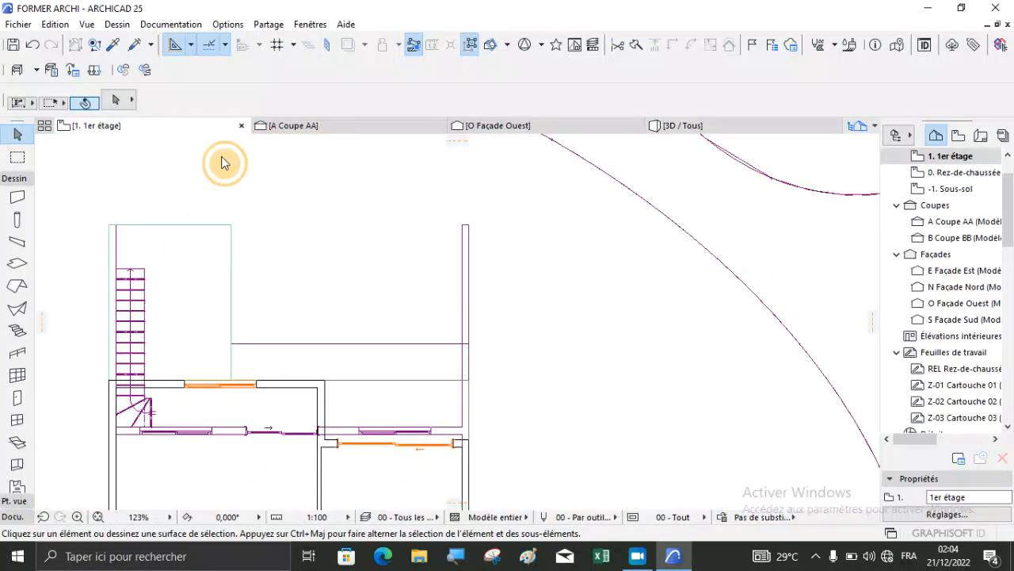
pyautogui.doubleClick(960, 172)
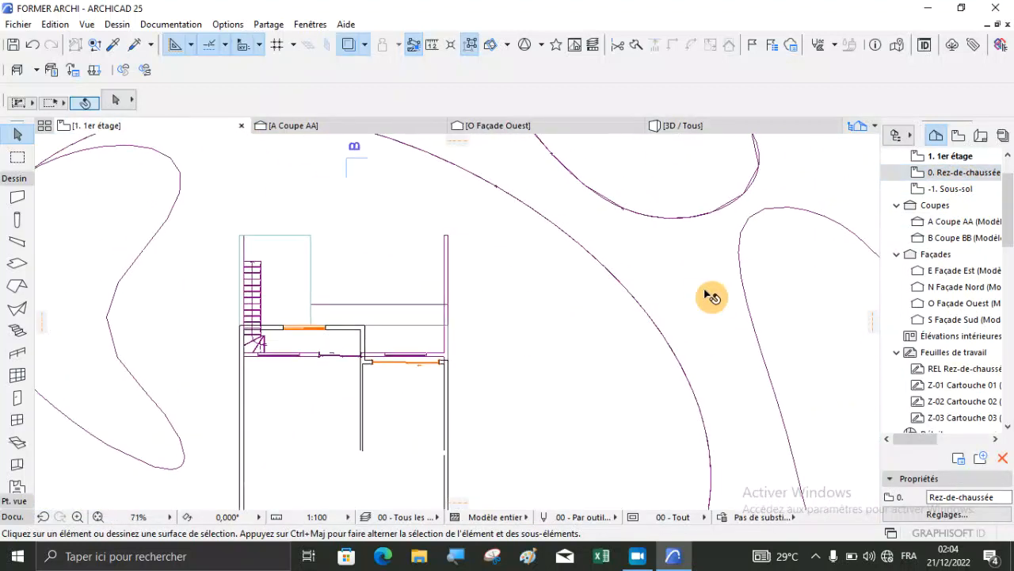
pyautogui.doubleClick(960, 172)
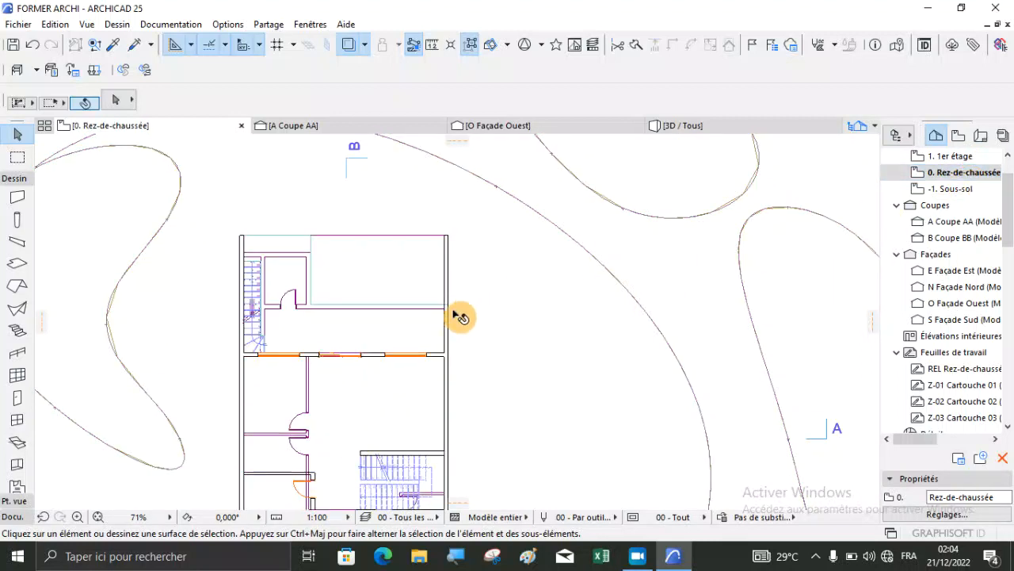
pyautogui.scroll(4, 453, 324)
pyautogui.click(454, 353)
pyautogui.scroll(1, 453, 372)
pyautogui.scroll(2, 454, 377)
pyautogui.click(639, 49)
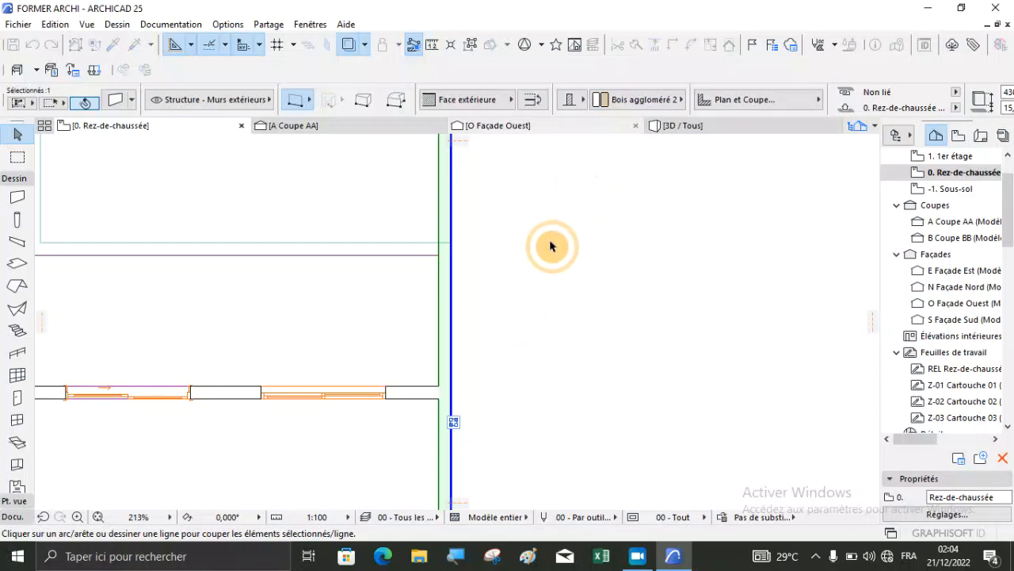
pyautogui.scroll(3, 452, 389)
pyautogui.click(435, 388)
pyautogui.click(500, 387)
pyautogui.click(474, 359)
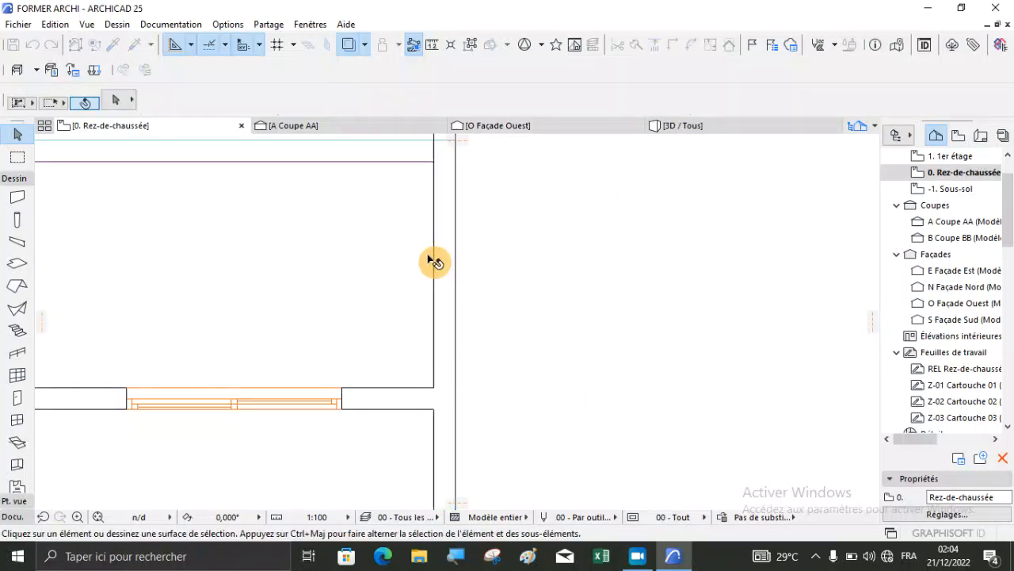
# Step: Set the height of the split-off terrace side wall to 280 and check the lowered wall in the 3D view
pyautogui.click(456, 274)
pyautogui.scroll(-5, 651, 110)
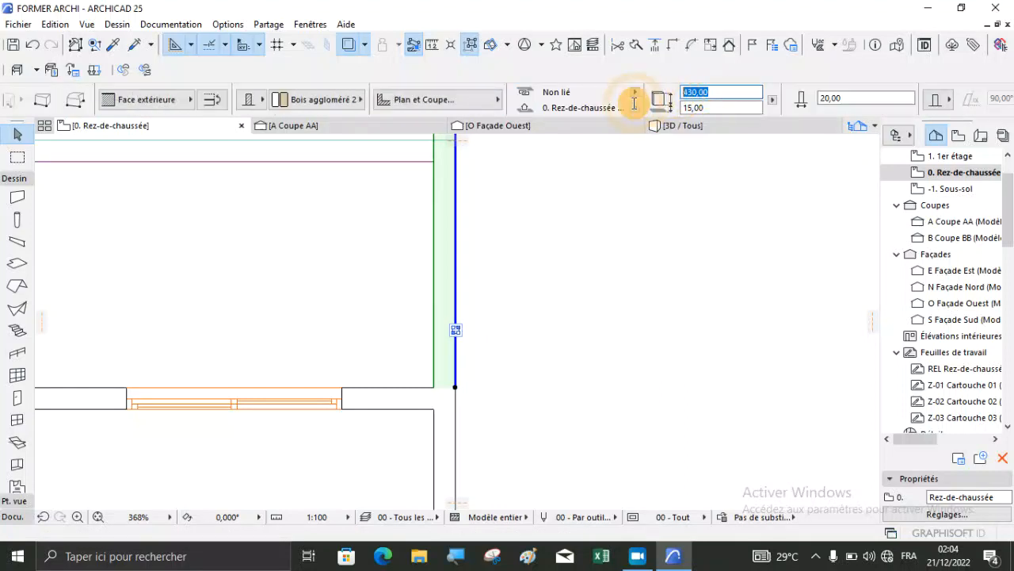
pyautogui.write('28')
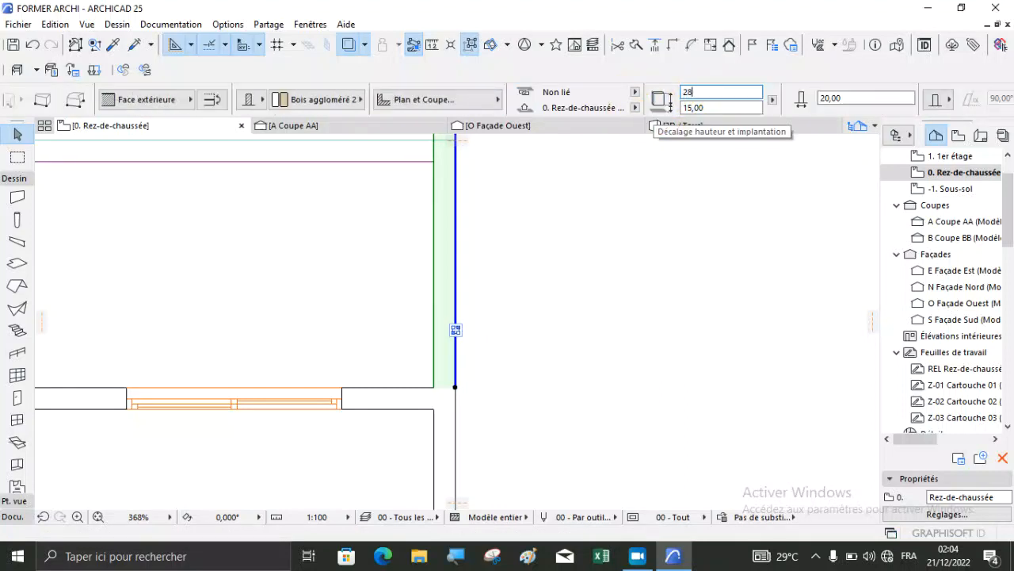
pyautogui.write('0')
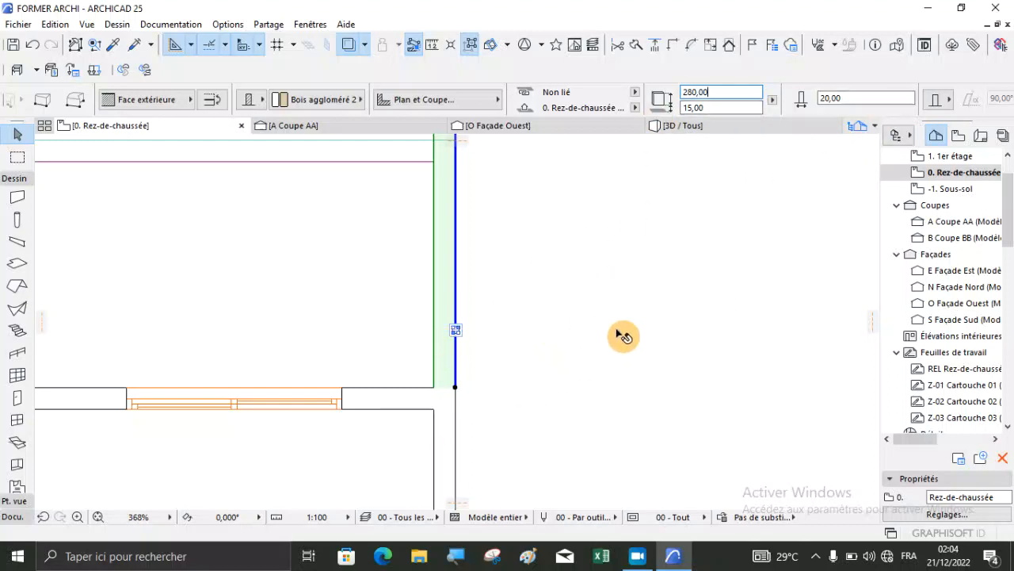
pyautogui.click(514, 310)
pyautogui.click(707, 129)
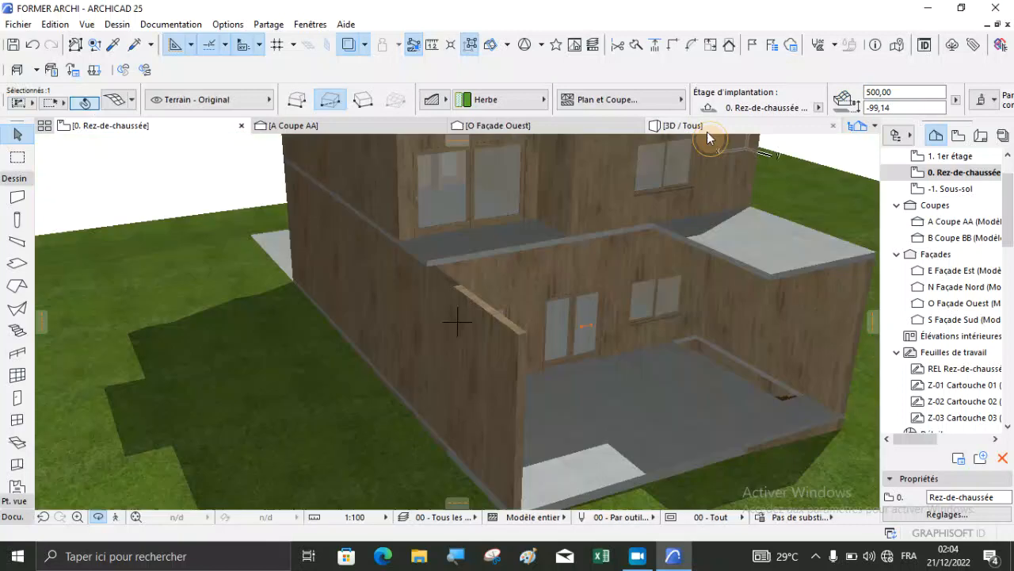
pyautogui.moveTo(511, 384); pyautogui.dragTo(648, 376)
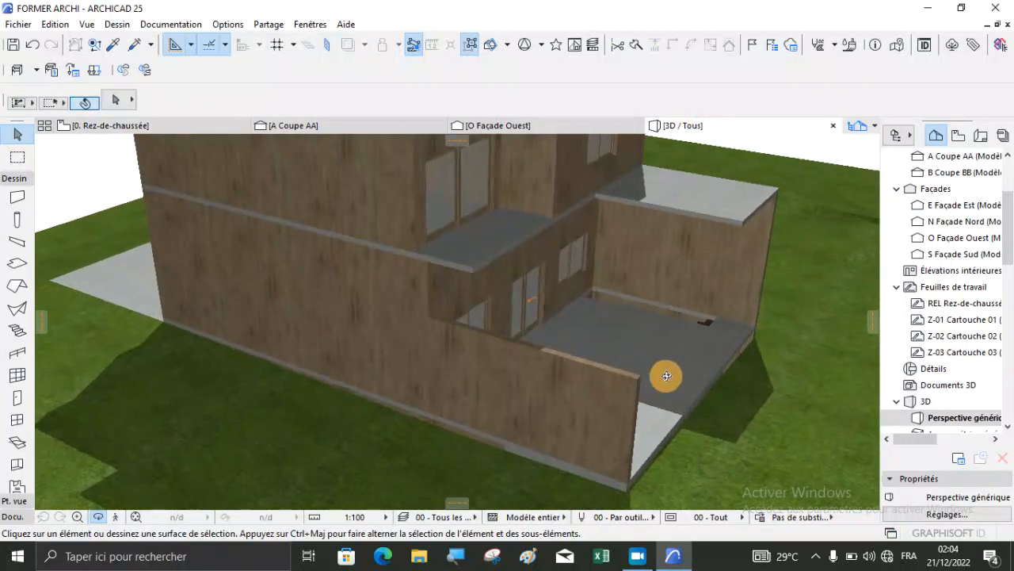
pyautogui.scroll(3, 788, 274)
pyautogui.moveTo(787, 274); pyautogui.dragTo(706, 294)
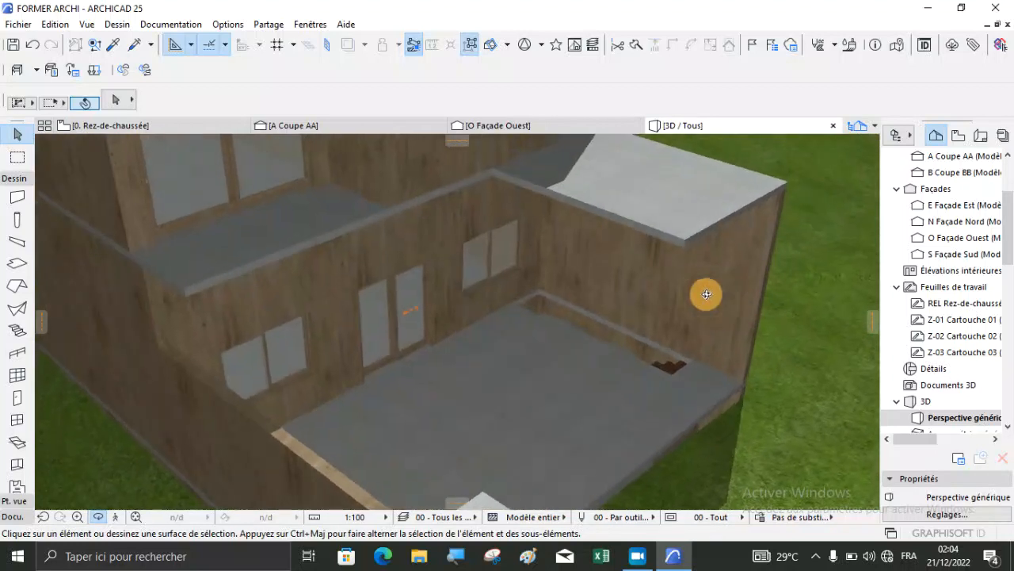
pyautogui.scroll(-2, 665, 289)
pyautogui.scroll(-3, 404, 224)
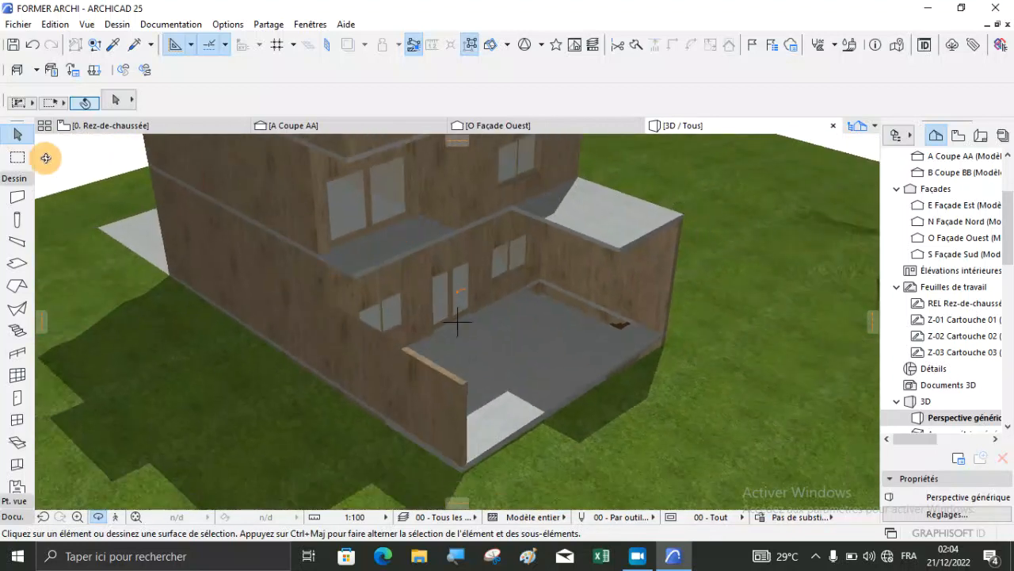
# Step: On the Rez-de-chaussée plan, copy the lowered side wall's settings and draw a matching wall along the terrace's rear edge between both outer corners
pyautogui.click(122, 131)
pyautogui.click(469, 302)
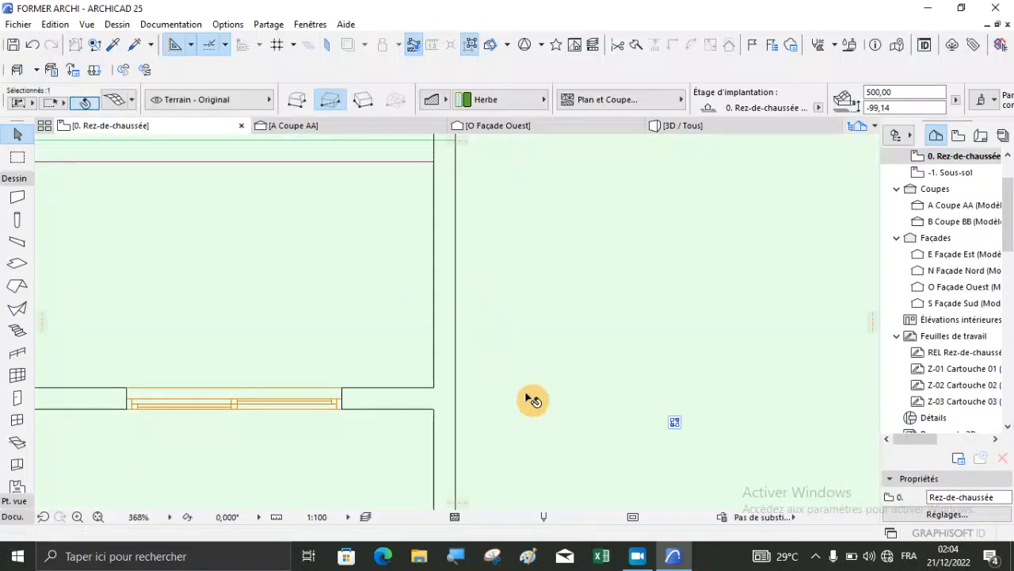
pyautogui.press('Escape')
pyautogui.scroll(-3, 230, 182)
pyautogui.click(124, 44)
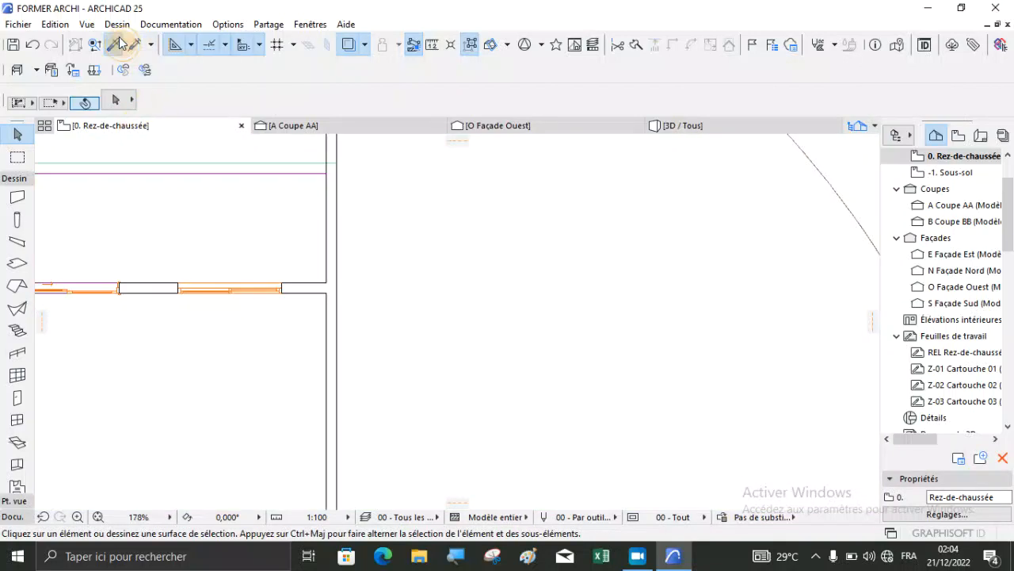
pyautogui.click(339, 205)
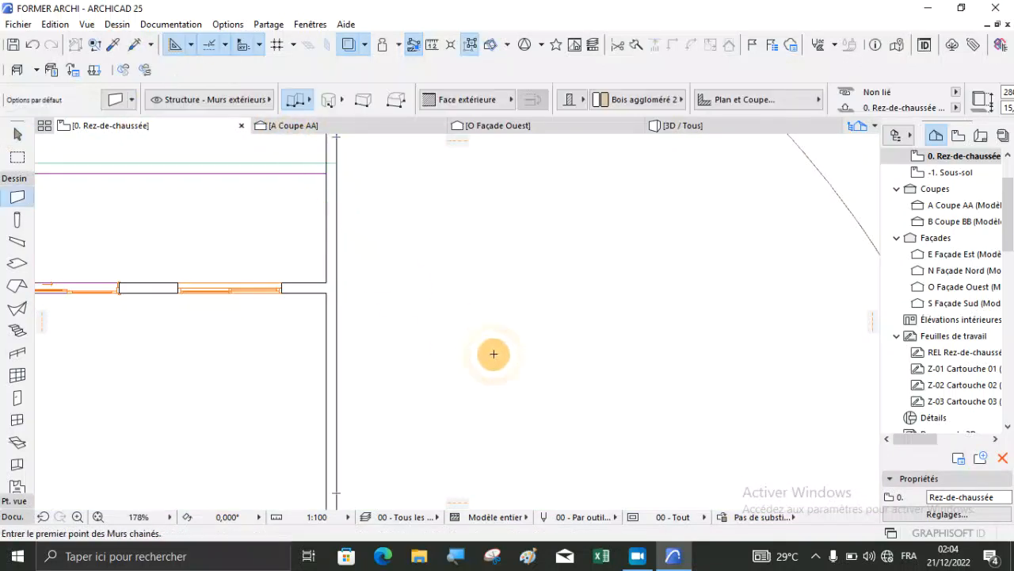
pyautogui.scroll(-3, 494, 353)
pyautogui.scroll(3, 438, 230)
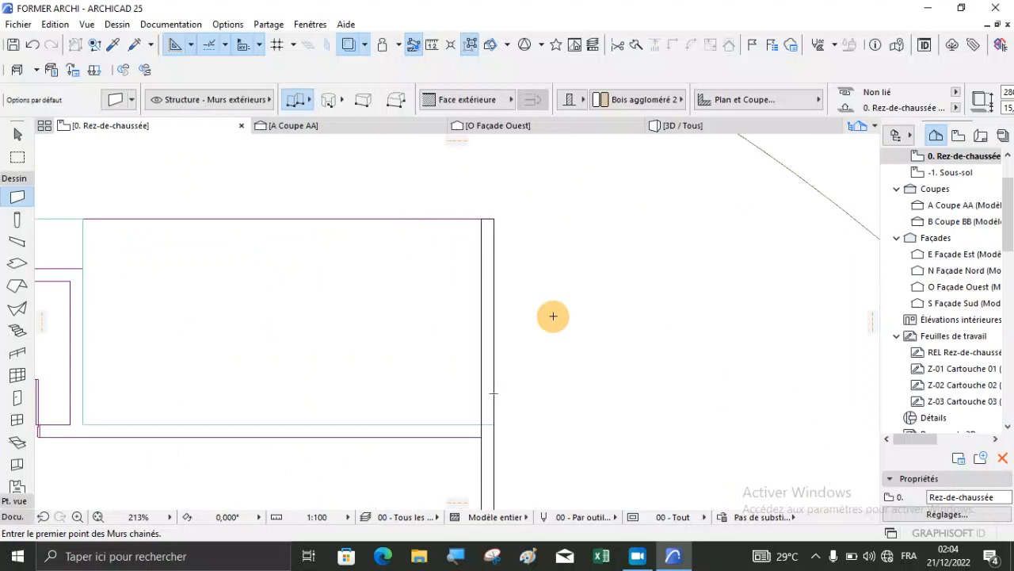
pyautogui.scroll(-3, 553, 316)
pyautogui.scroll(2, 260, 295)
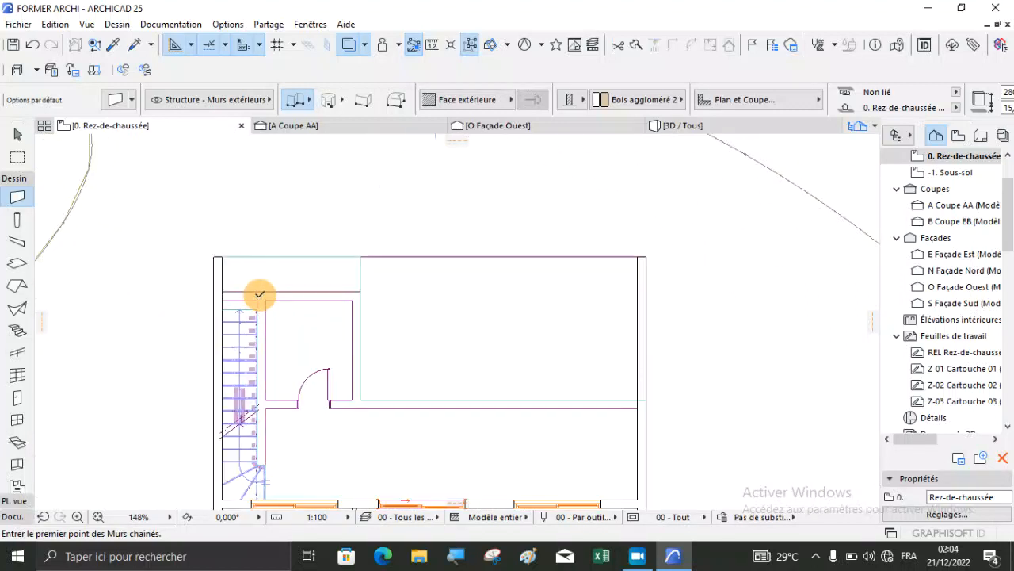
pyautogui.scroll(1, 284, 294)
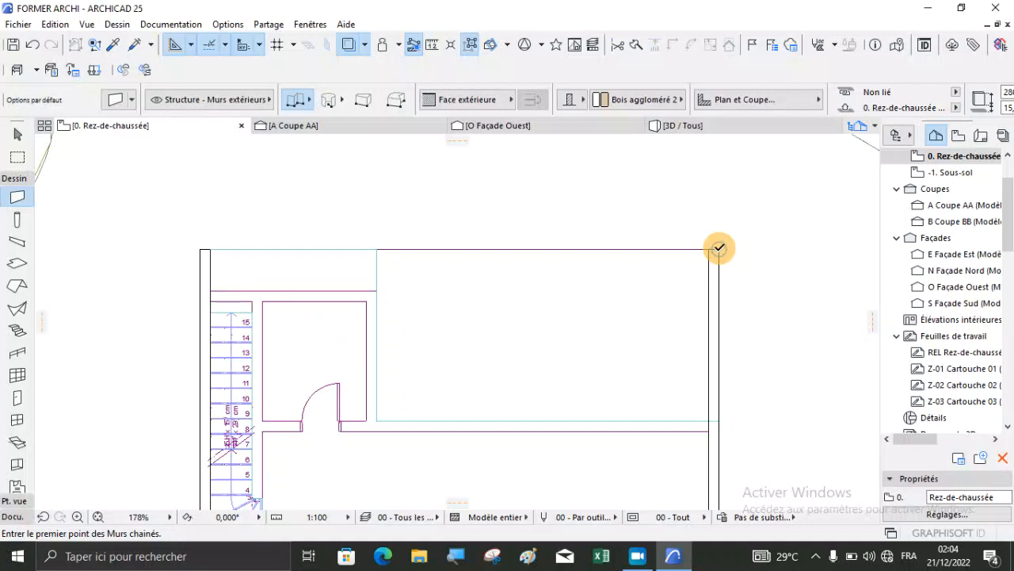
pyautogui.click(719, 249)
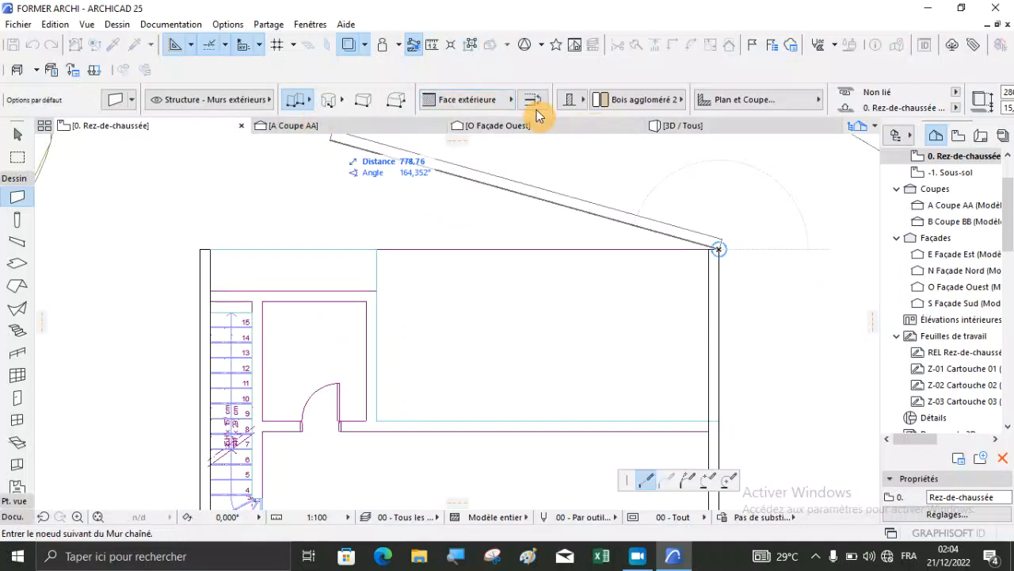
pyautogui.doubleClick(204, 243)
pyautogui.press('Escape')
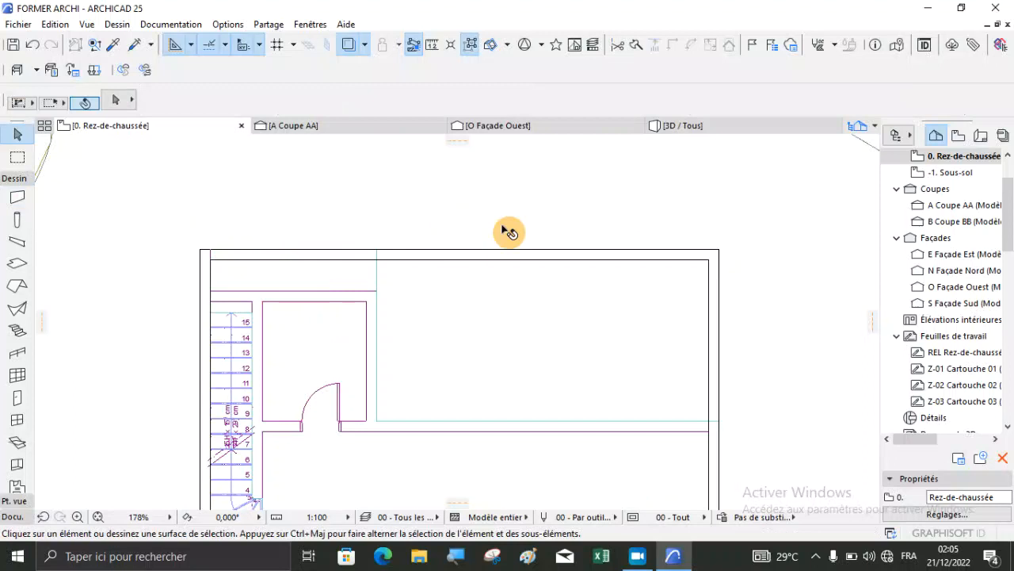
# Step: Examine the enclosed terrace in 3D from several angles, including the low walls, the slab above and the stair opening
pyautogui.click(721, 127)
pyautogui.moveTo(661, 341)
pyautogui.keyDown('shift'); pyautogui.mouseDown(button='middle')
pyautogui.moveTo(602, 319)
pyautogui.moveTo(611, 306)
pyautogui.moveTo(643, 340)
pyautogui.moveTo(576, 378)
pyautogui.moveTo(509, 370)
pyautogui.moveTo(494, 403)
pyautogui.moveTo(710, 302)
pyautogui.moveTo(663, 322)
pyautogui.moveTo(689, 294)
pyautogui.moveTo(648, 361)
pyautogui.mouseUp(button='middle'); pyautogui.keyUp('shift')
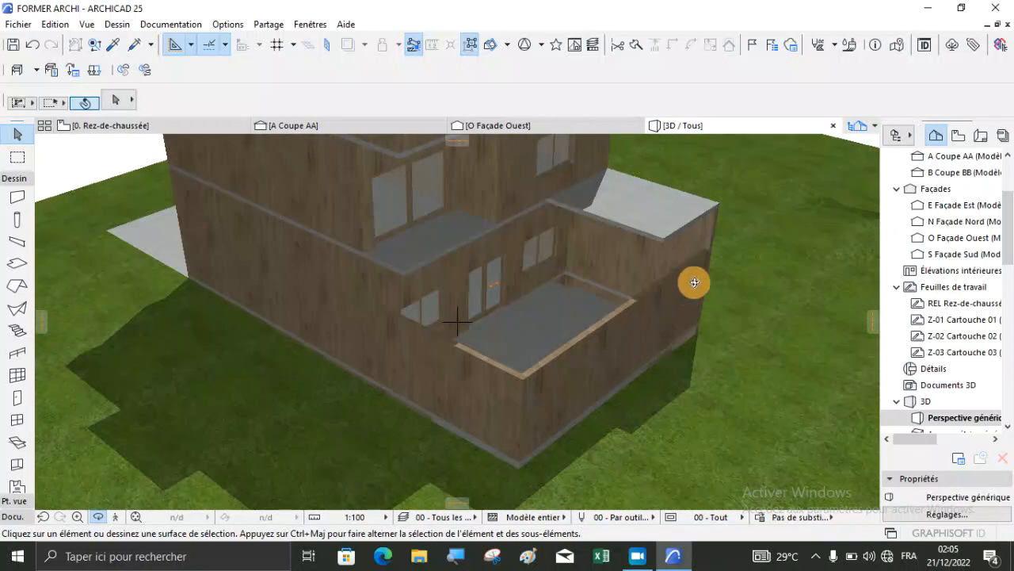
pyautogui.scroll(2, 695, 282)
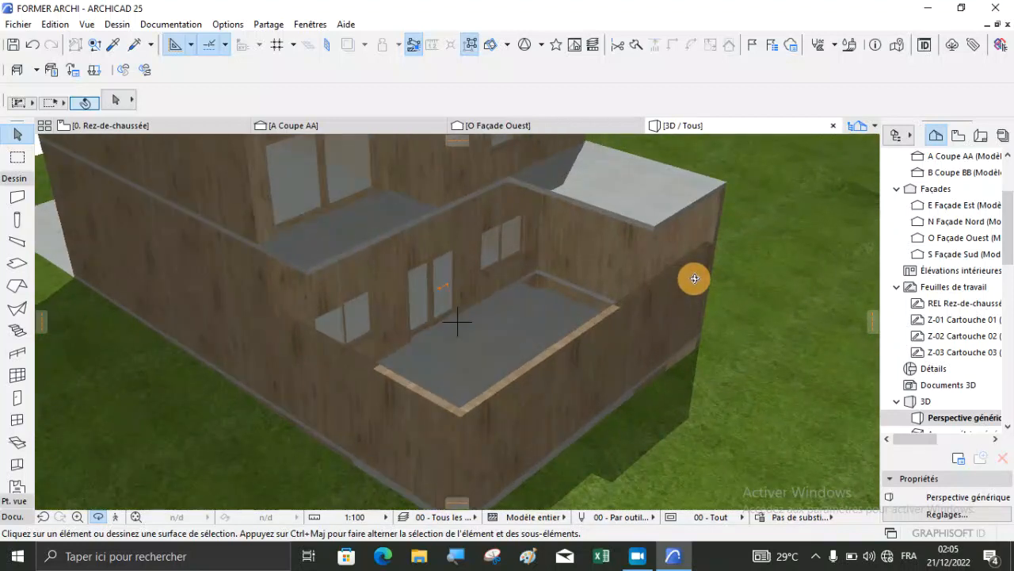
pyautogui.moveTo(665, 260)
pyautogui.keyDown('shift'); pyautogui.mouseDown(button='middle')
pyautogui.moveTo(659, 302)
pyautogui.moveTo(645, 310)
pyautogui.moveTo(603, 281)
pyautogui.moveTo(622, 247)
pyautogui.mouseUp(button='middle'); pyautogui.keyUp('shift')
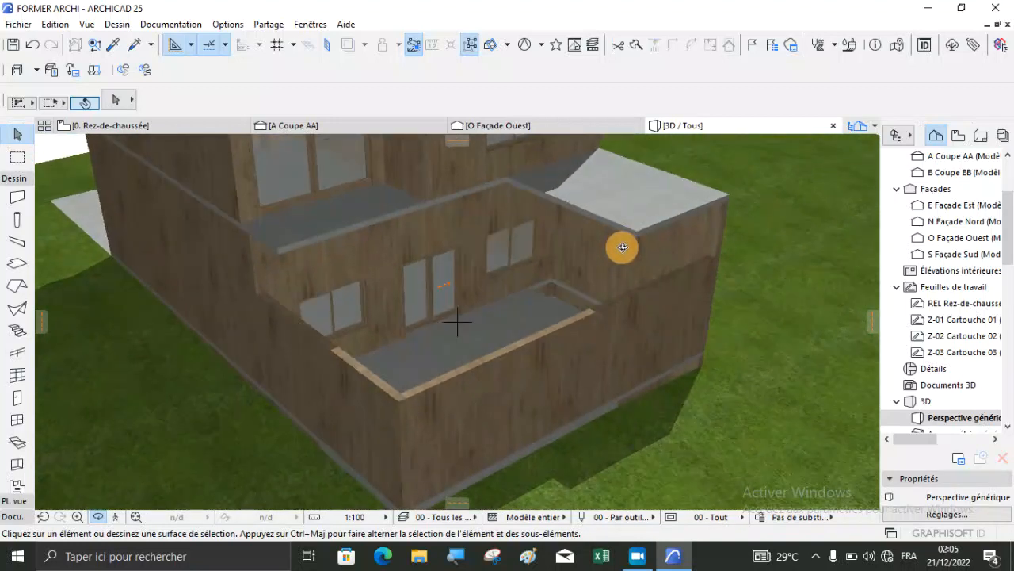
pyautogui.moveTo(478, 298); pyautogui.dragTo(626, 312)
pyautogui.scroll(2, 518, 253)
pyautogui.scroll(1, 518, 253)
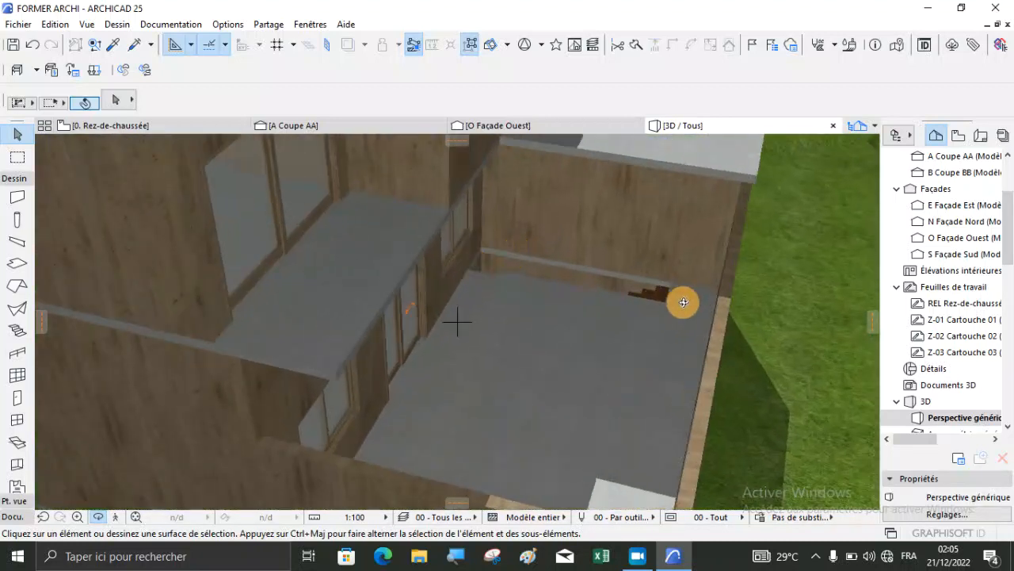
pyautogui.moveTo(613, 296); pyautogui.dragTo(445, 292)
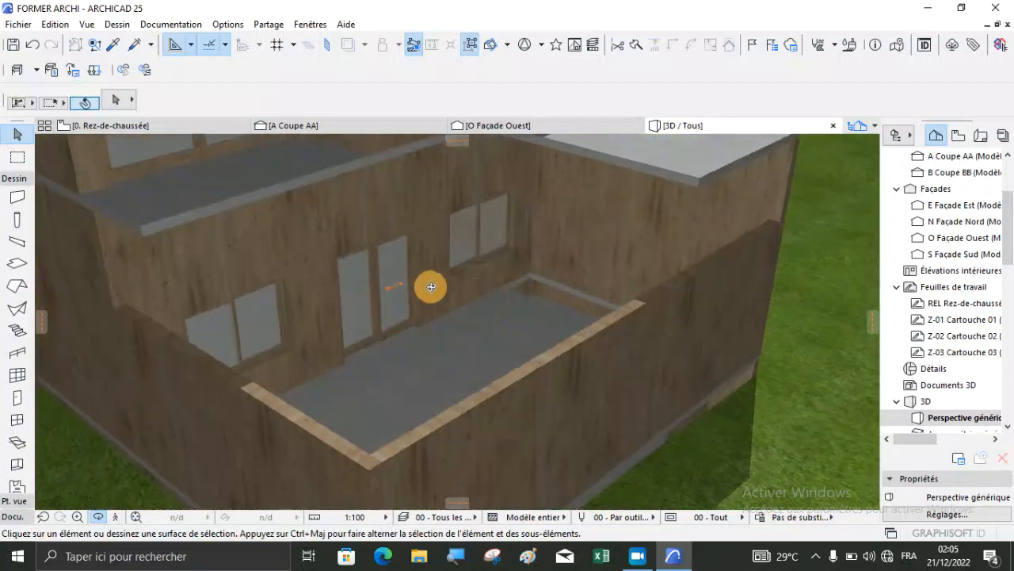
pyautogui.moveTo(377, 292); pyautogui.dragTo(479, 334)
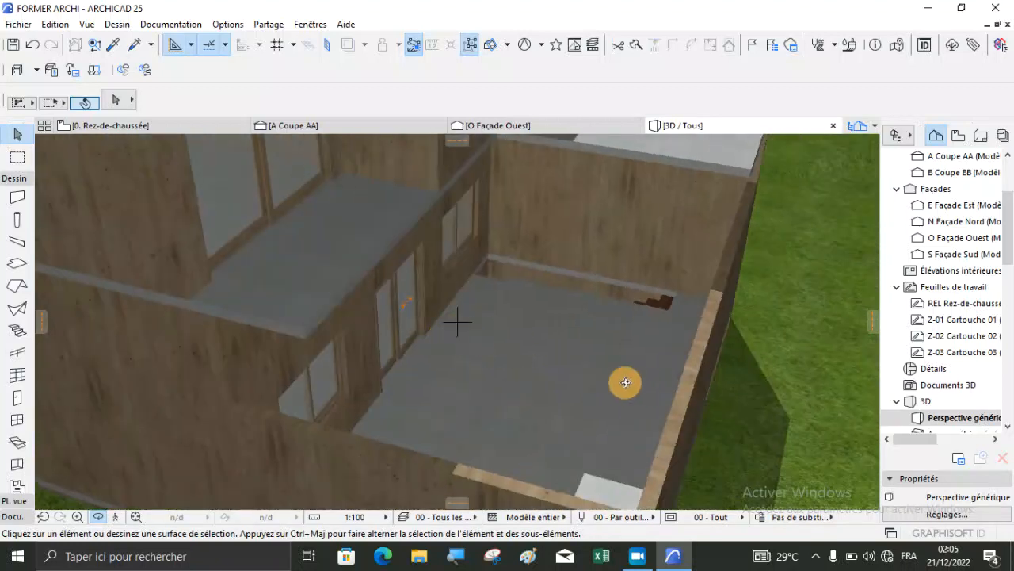
pyautogui.moveTo(595, 374); pyautogui.dragTo(633, 343)
pyautogui.moveTo(549, 346); pyautogui.dragTo(633, 348)
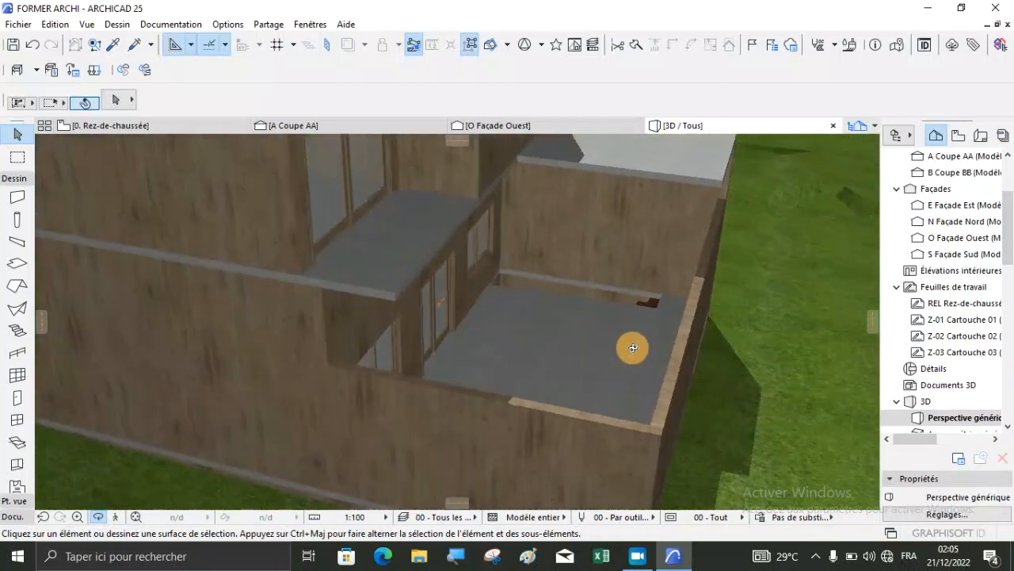
# Step: Compare the walls around the stairs on the Sous-sol plan with the Rez-de-chaussée plan
pyautogui.click(159, 127)
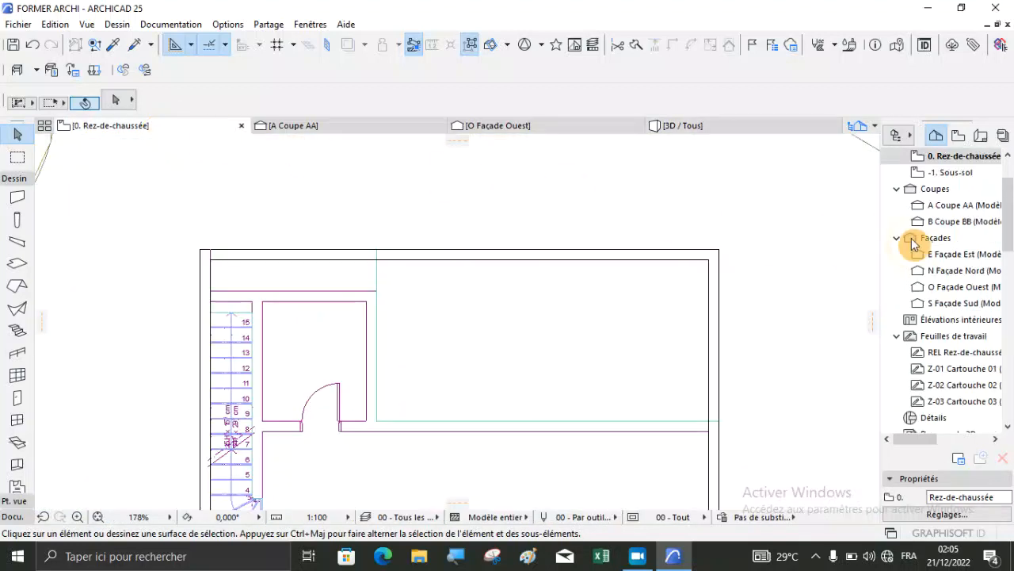
pyautogui.scroll(2, 943, 206)
pyautogui.doubleClick(950, 205)
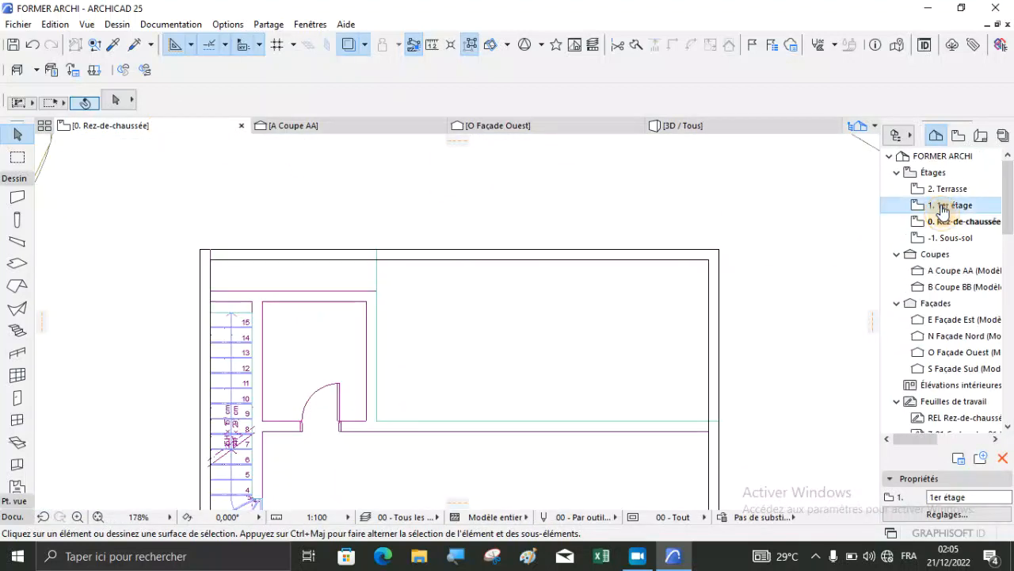
pyautogui.click(955, 238)
pyautogui.doubleClick(955, 238)
pyautogui.scroll(-3, 502, 256)
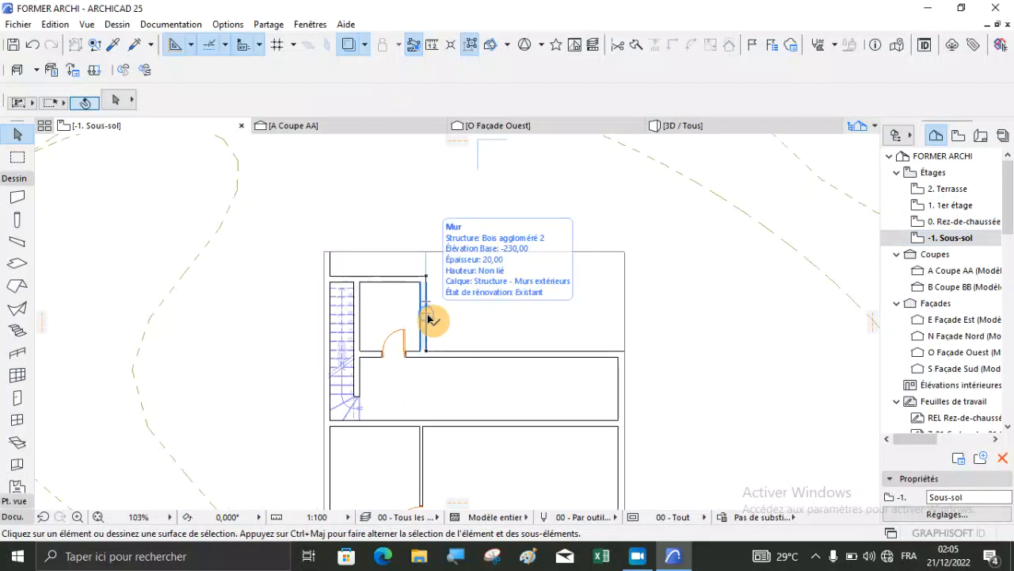
pyautogui.doubleClick(955, 222)
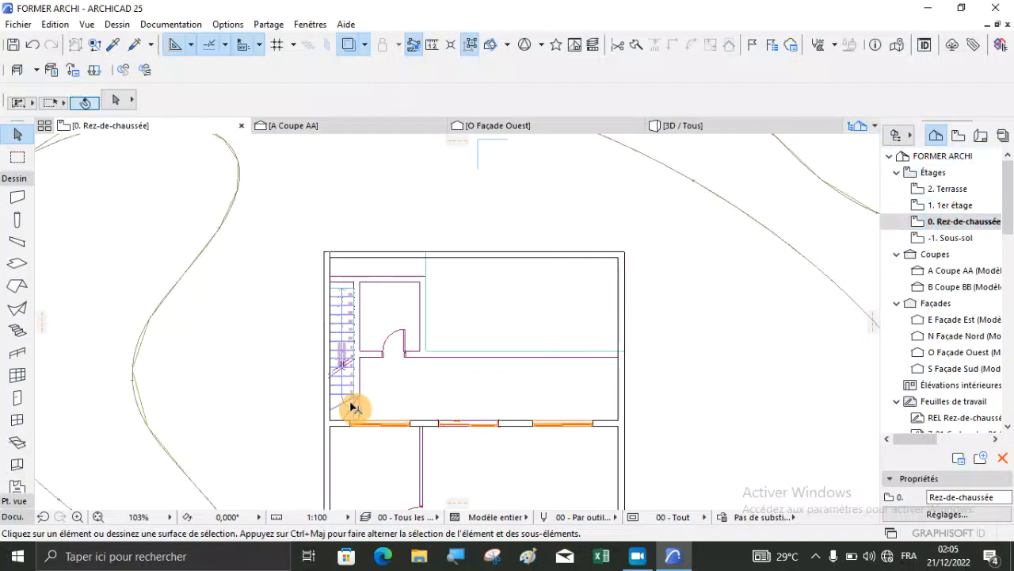
# Step: On the Rez-de-chaussée plan, copy the settings of the outer side wall beside the stairs and set the new wall's height to 150
pyautogui.scroll(4, 355, 409)
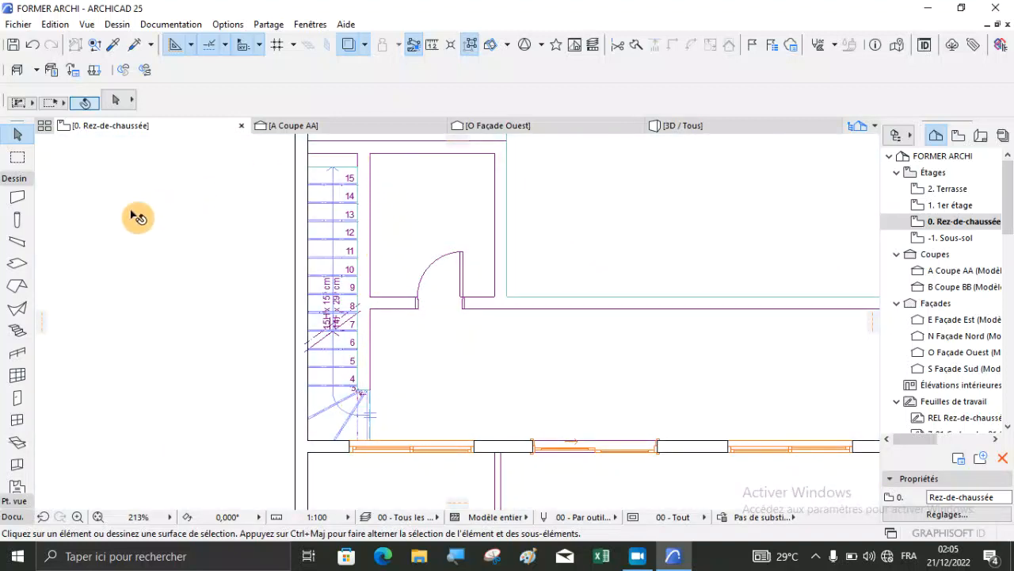
pyautogui.click(16, 202)
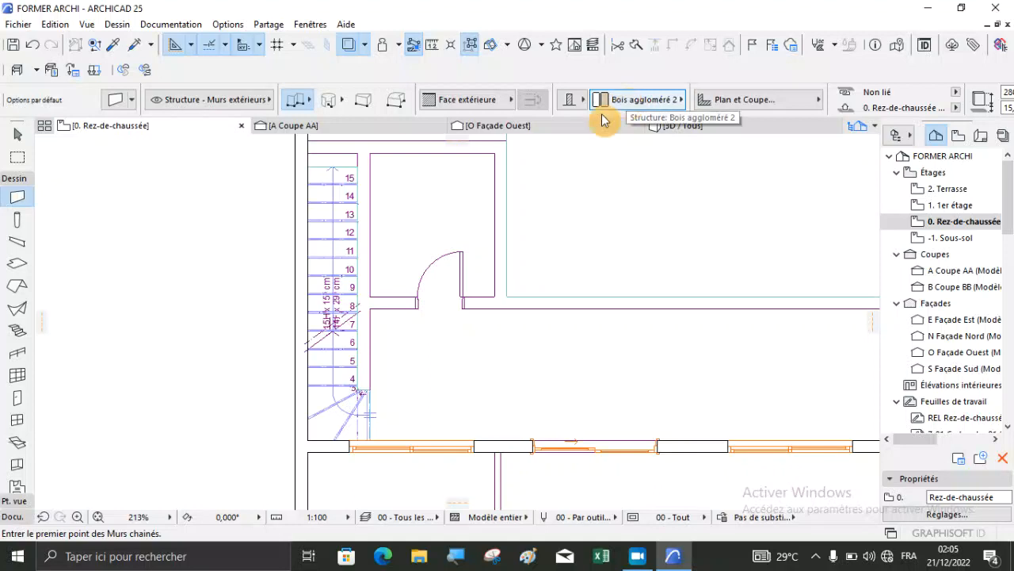
pyautogui.press('Escape')
pyautogui.click(133, 44)
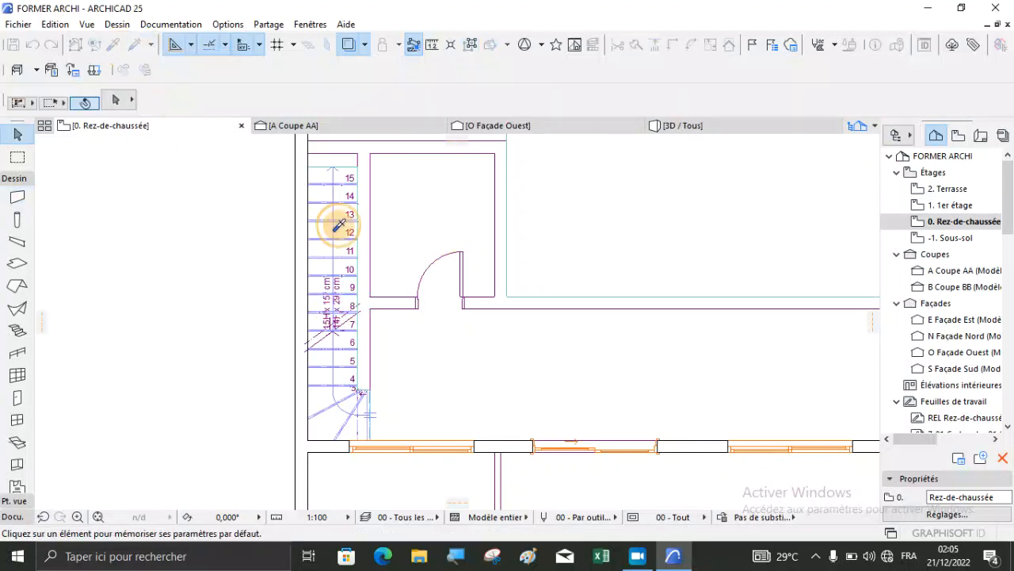
pyautogui.click(302, 282)
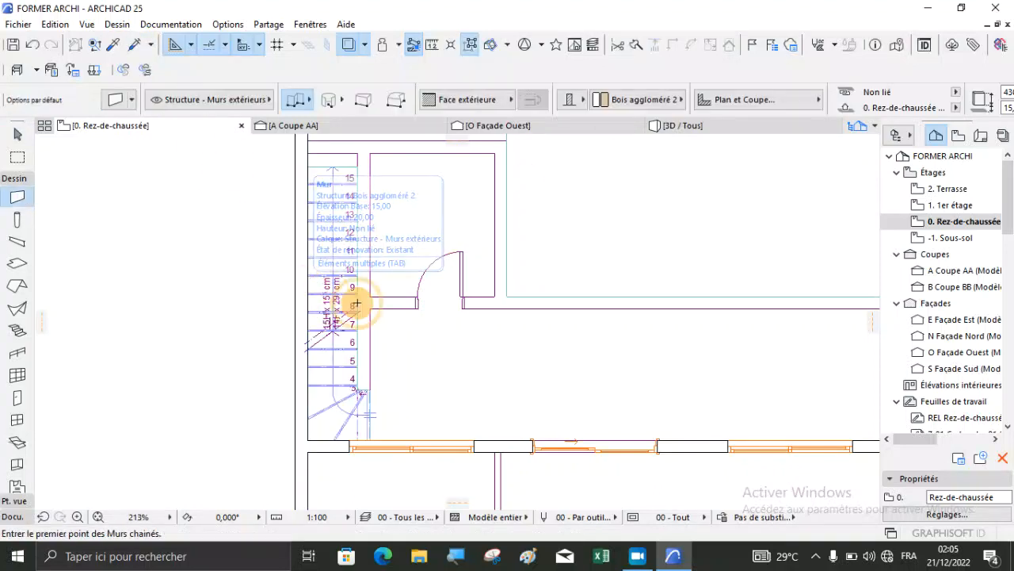
pyautogui.scroll(-3, 666, 99)
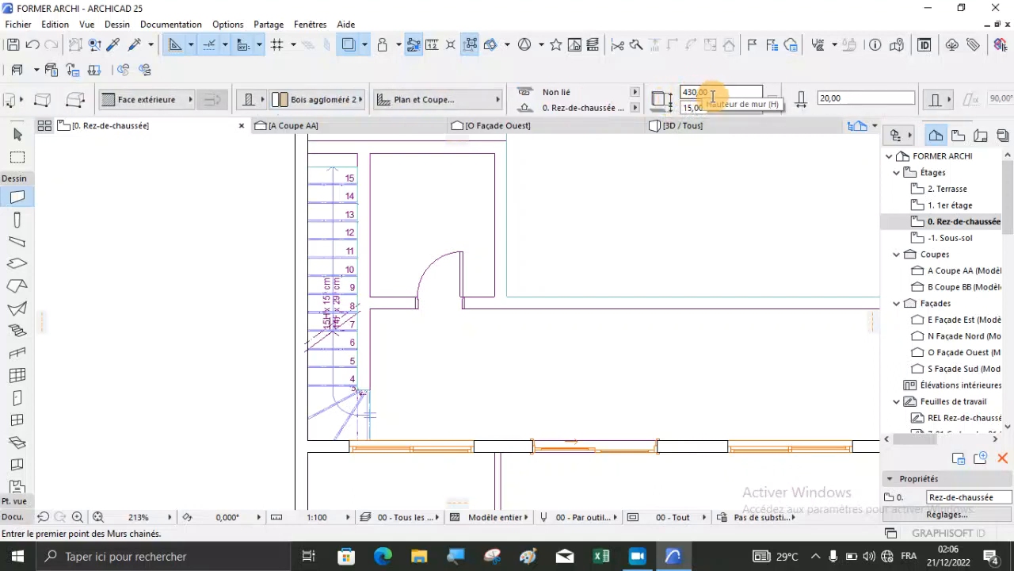
pyautogui.doubleClick(708, 93)
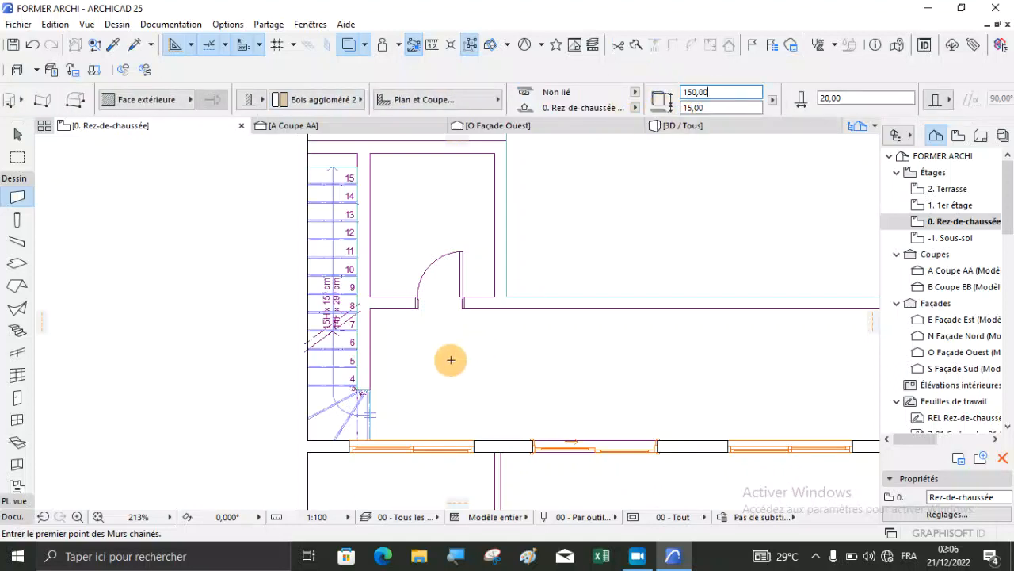
pyautogui.scroll(-3, 444, 473)
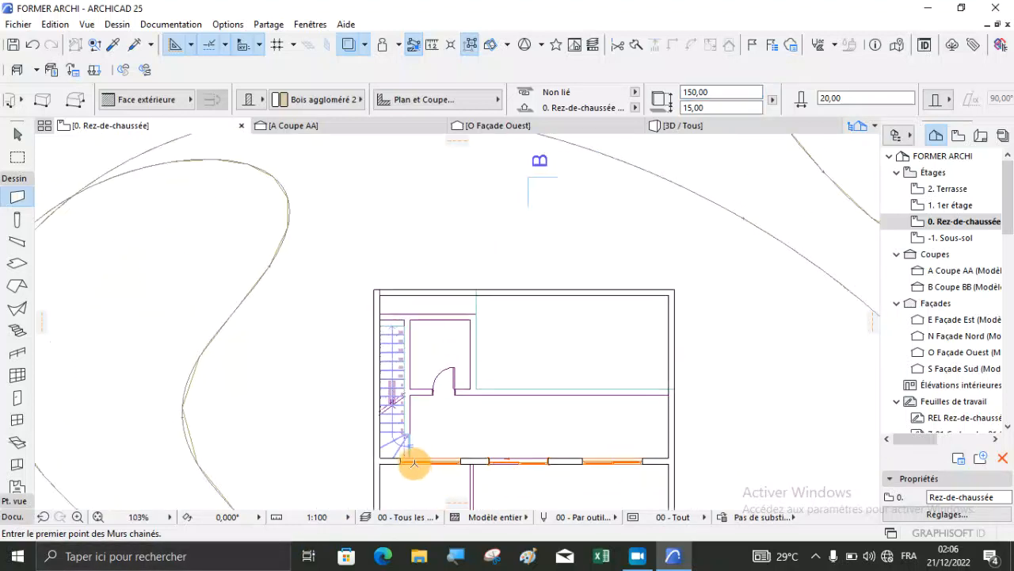
# Step: Draw a wall along the inner side of the stairs, from the corner above step 15 down to the wall with the windows
pyautogui.scroll(7, 404, 391)
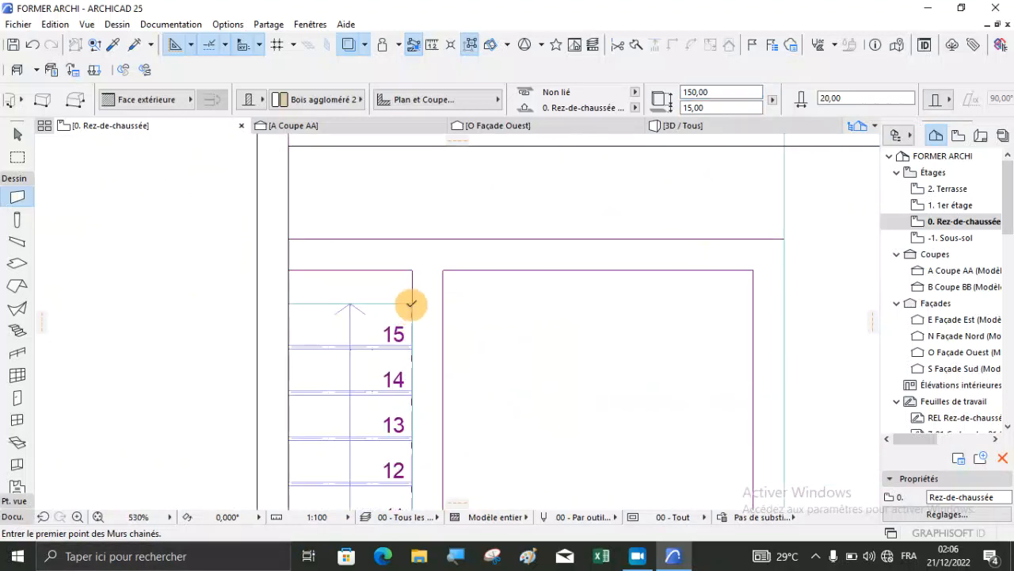
pyautogui.click(412, 302)
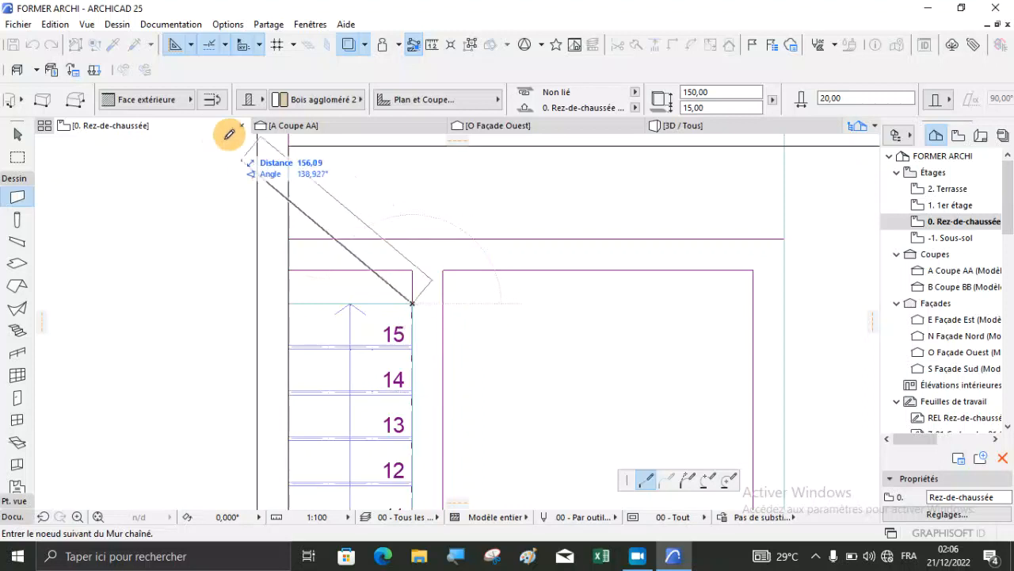
pyautogui.scroll(-4, 391, 211)
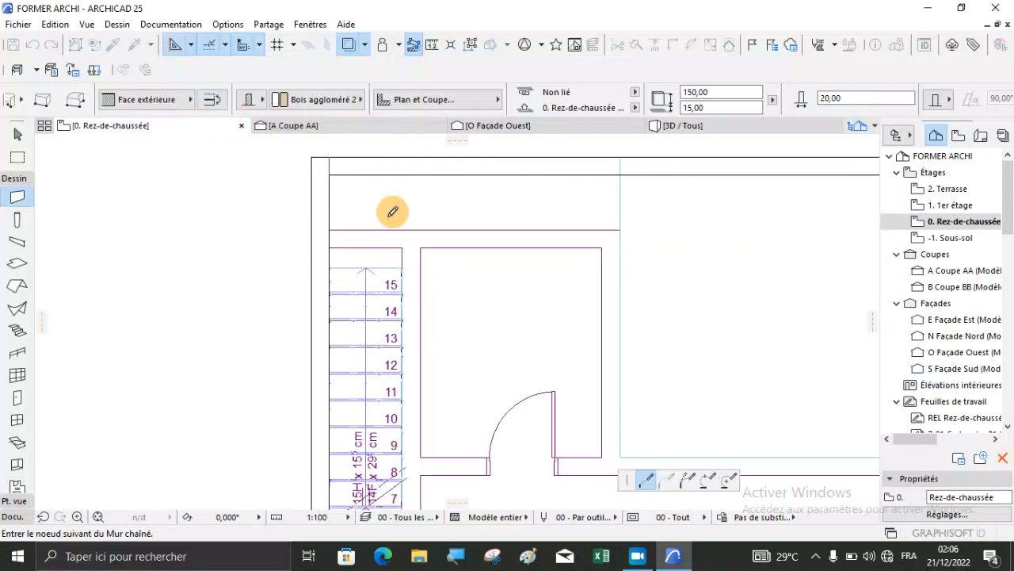
pyautogui.scroll(4, 398, 482)
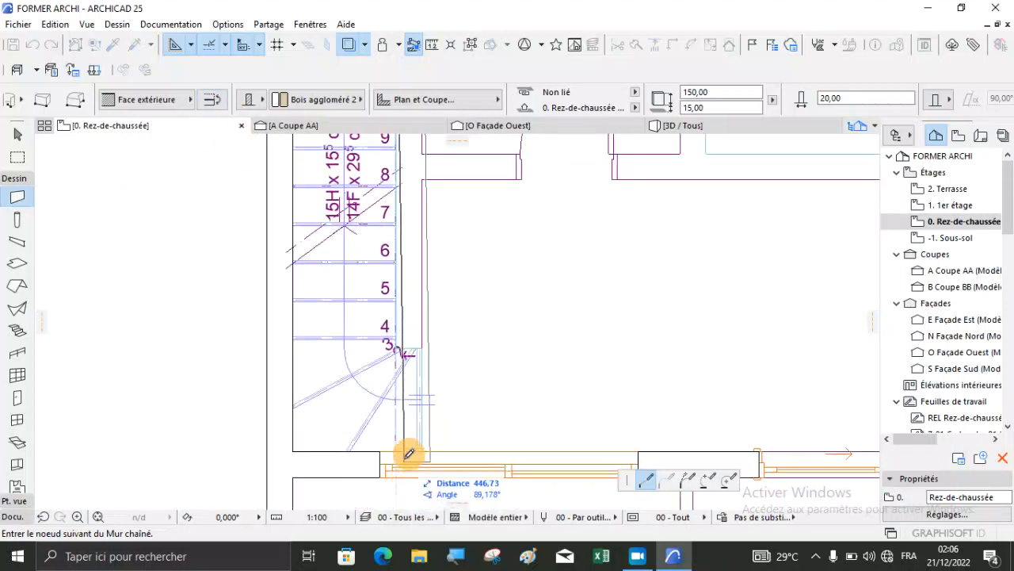
pyautogui.click(397, 450)
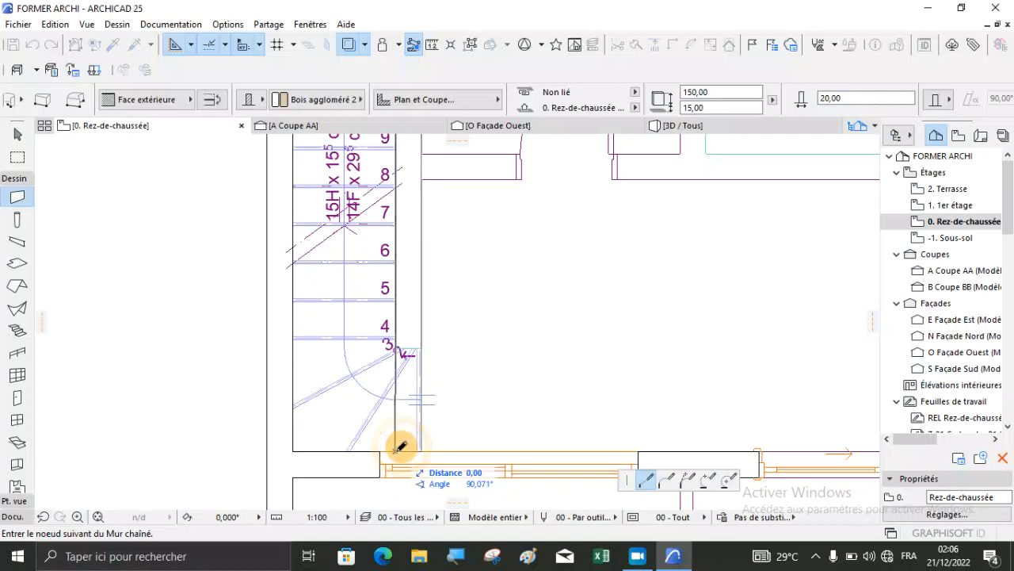
pyautogui.click(397, 450)
pyautogui.press('Escape')
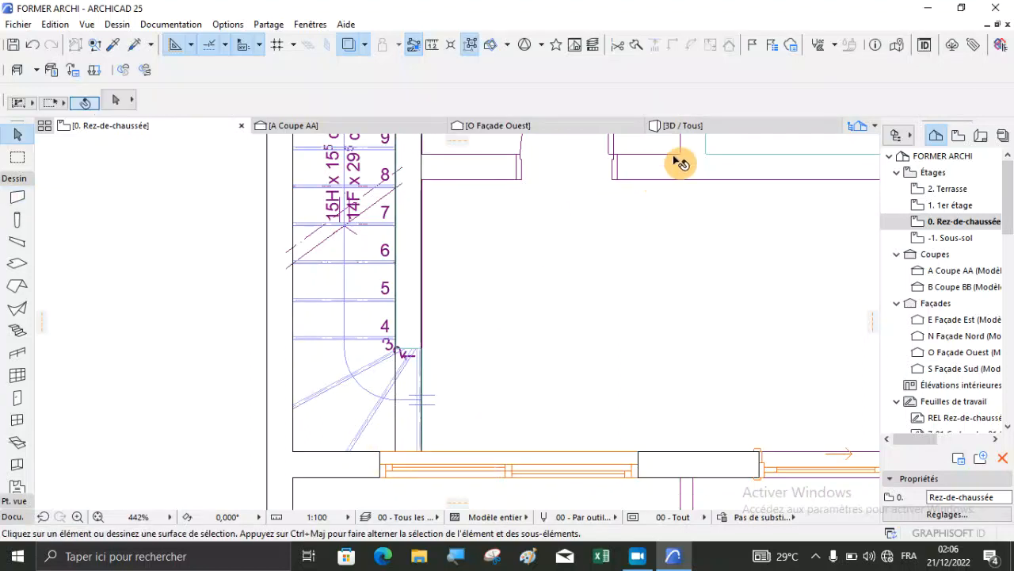
# Step: In the 3D view, set the height of the new wall along the stairs to 80
pyautogui.click(725, 125)
pyautogui.keyDown('shift'); pyautogui.moveTo(442, 344); pyautogui.dragTo(444, 373, button='middle'); pyautogui.keyUp('shift')
pyautogui.scroll(5, 585, 276)
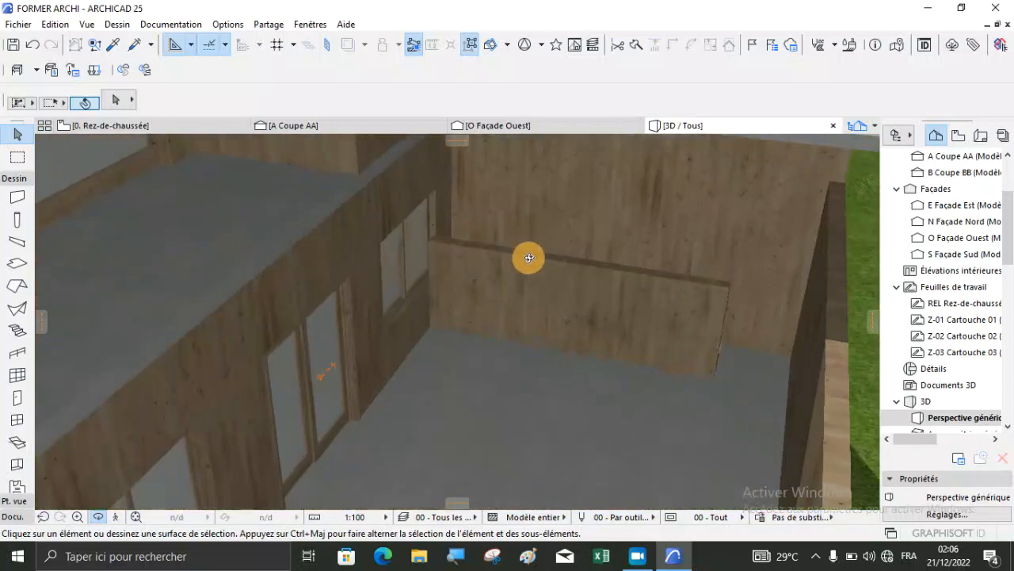
pyautogui.click(526, 270)
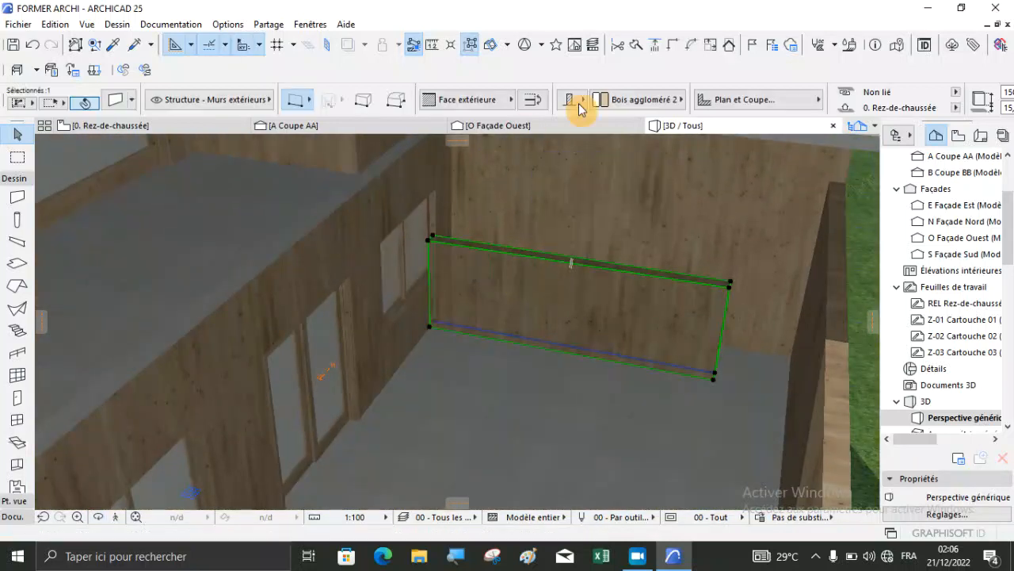
pyautogui.scroll(-3, 763, 103)
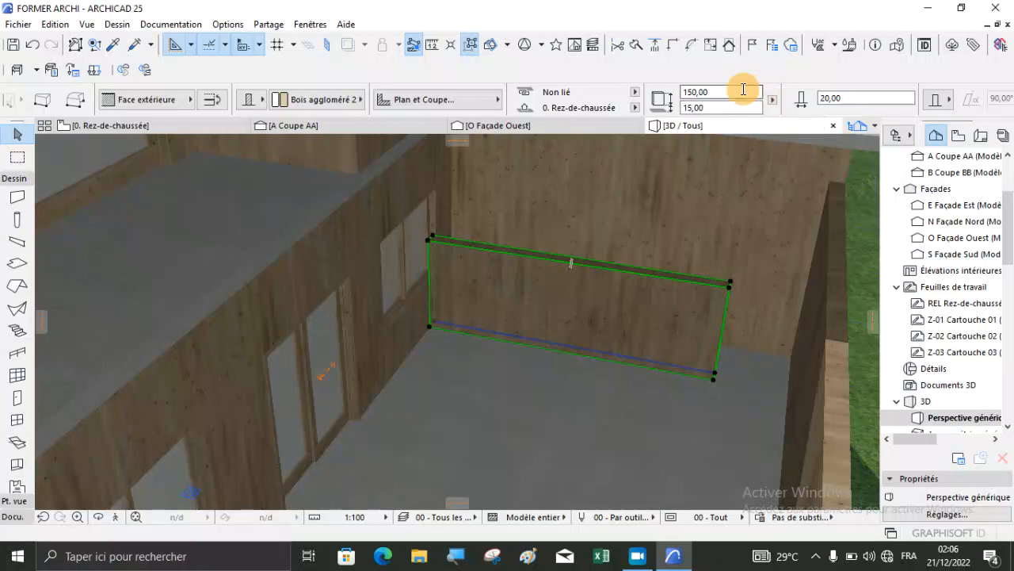
pyautogui.click(743, 90)
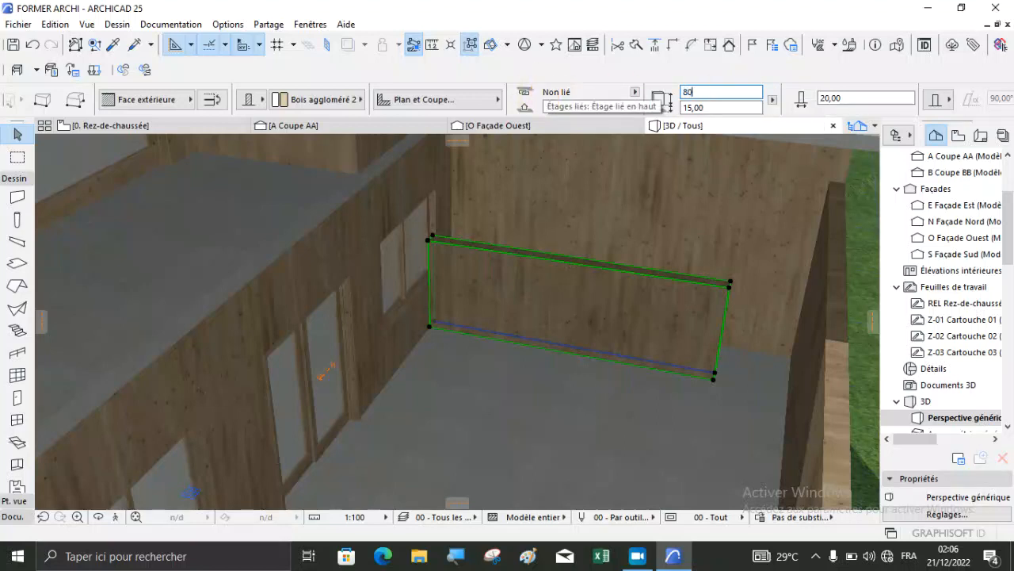
pyautogui.press('Return')
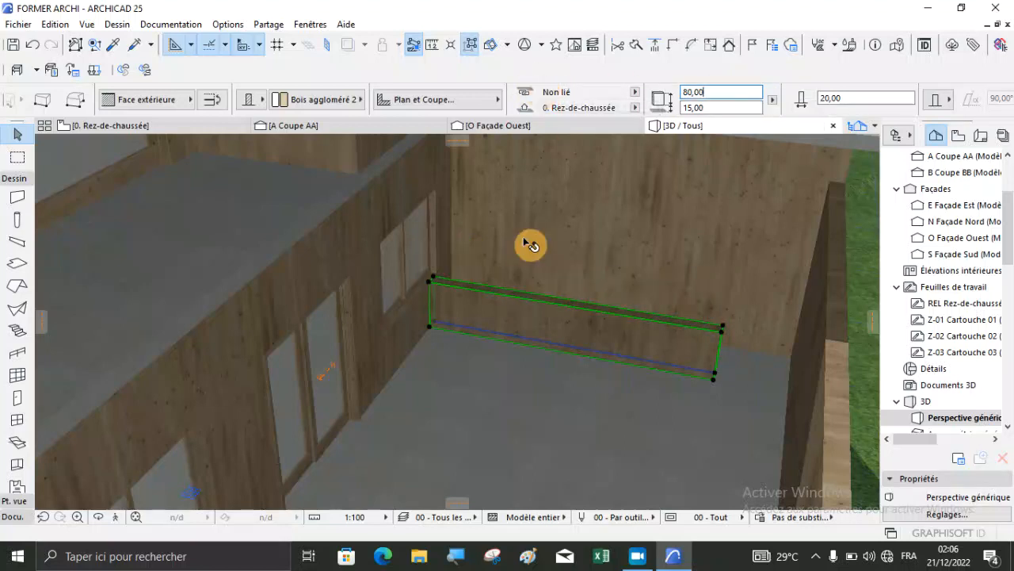
pyautogui.press('Escape')
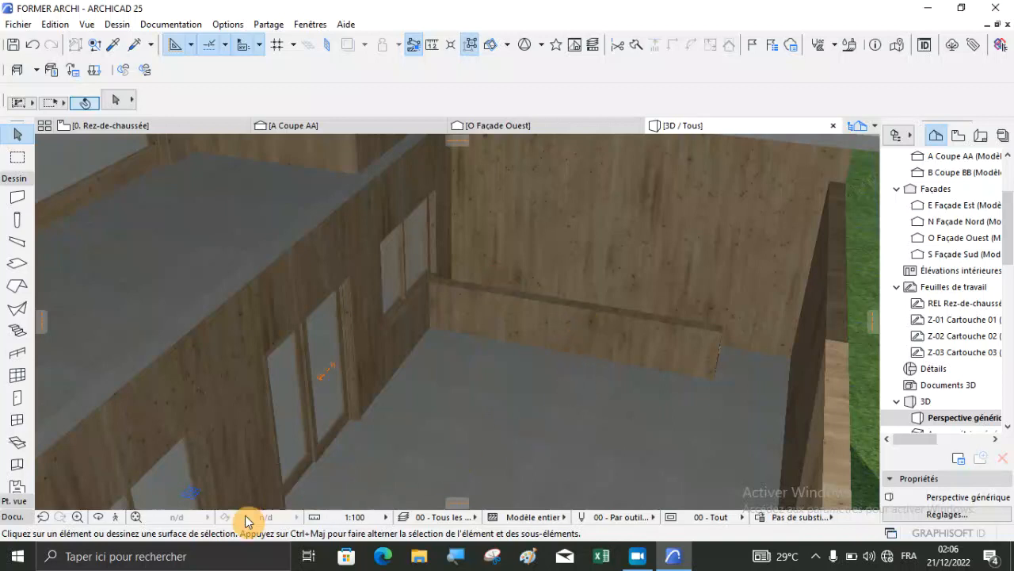
# Step: Examine the low stair wall, the stair opening and the slab above it in 3D from several angles
pyautogui.click(95, 520)
pyautogui.moveTo(670, 356); pyautogui.dragTo(604, 380)
pyautogui.scroll(8, 672, 407)
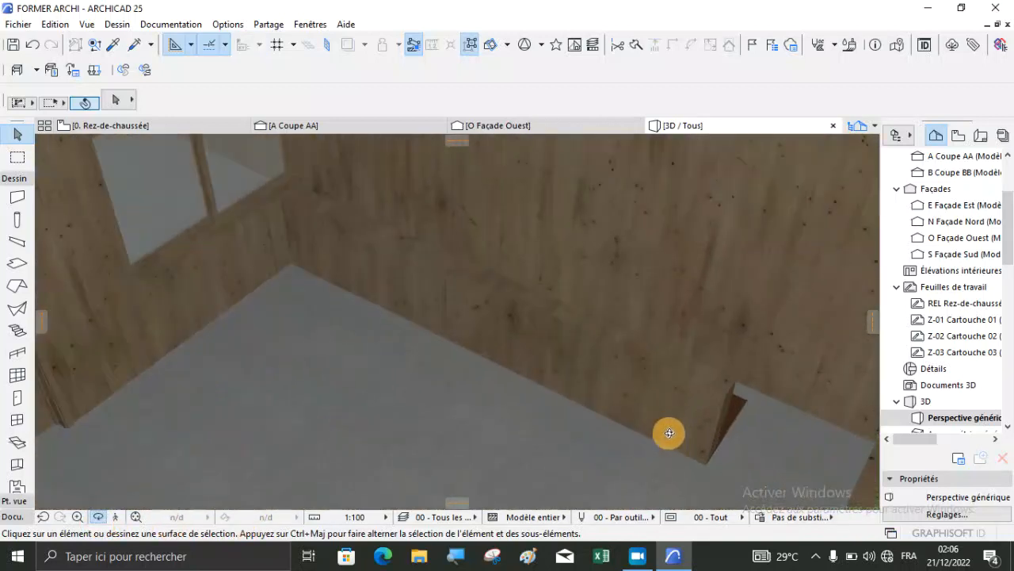
pyautogui.scroll(-10, 700, 401)
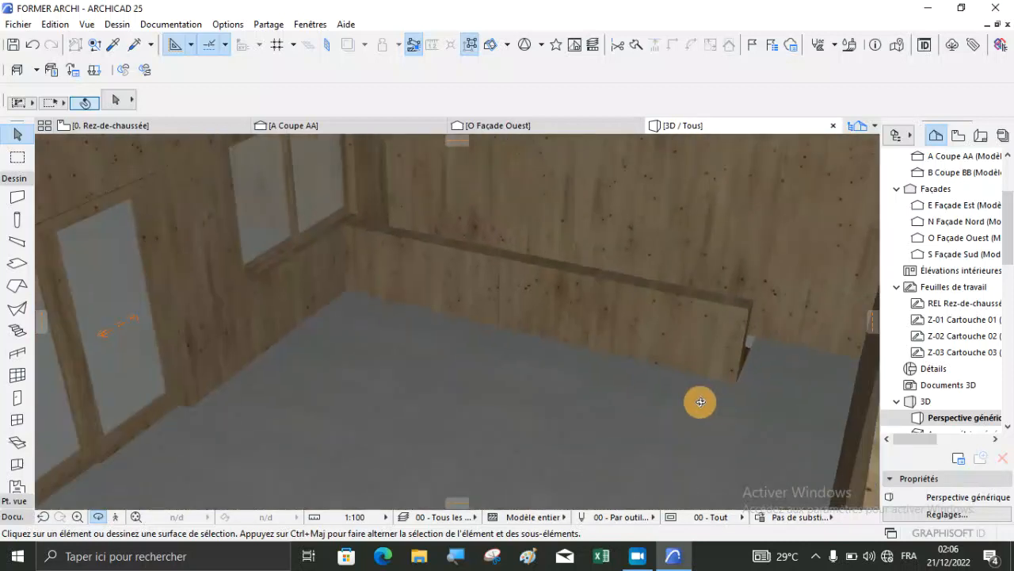
pyautogui.moveTo(701, 402); pyautogui.dragTo(728, 350)
pyautogui.scroll(3, 728, 350)
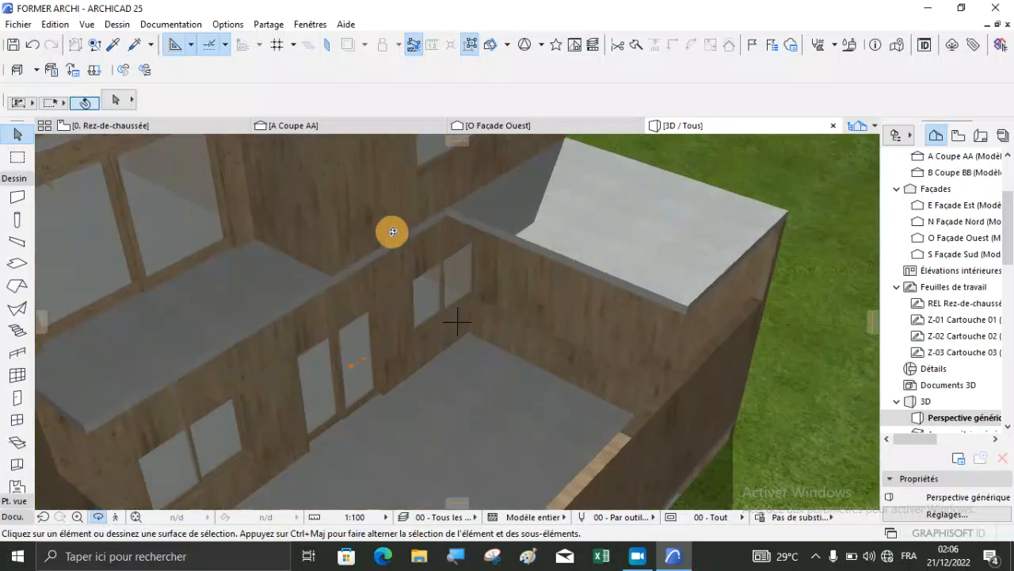
# Step: On the Rez-de-chaussée plan, split the terrace's rear wall where the edge line of the slab above crosses it
pyautogui.click(119, 125)
pyautogui.scroll(-6, 437, 460)
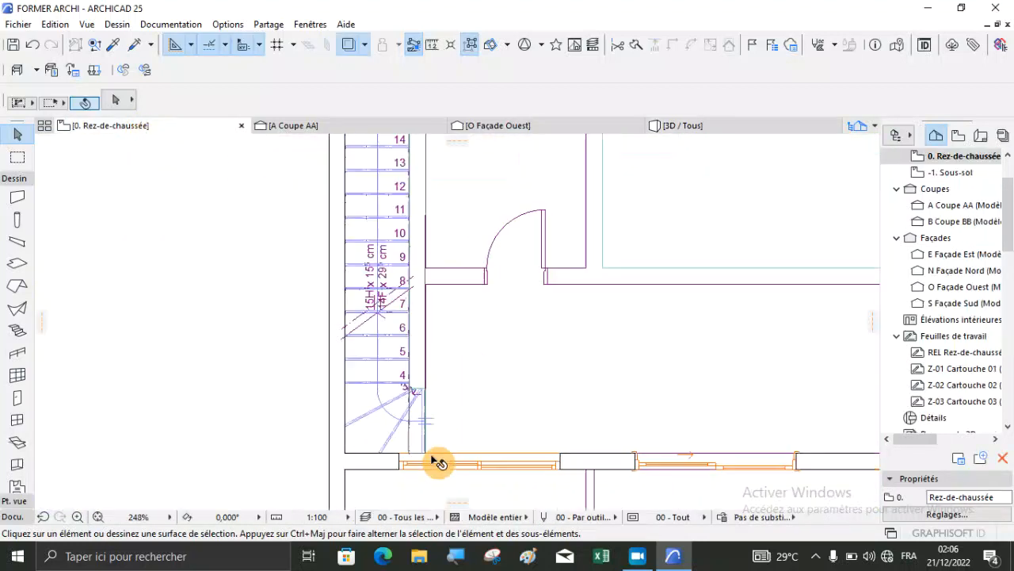
pyautogui.scroll(4, 492, 306)
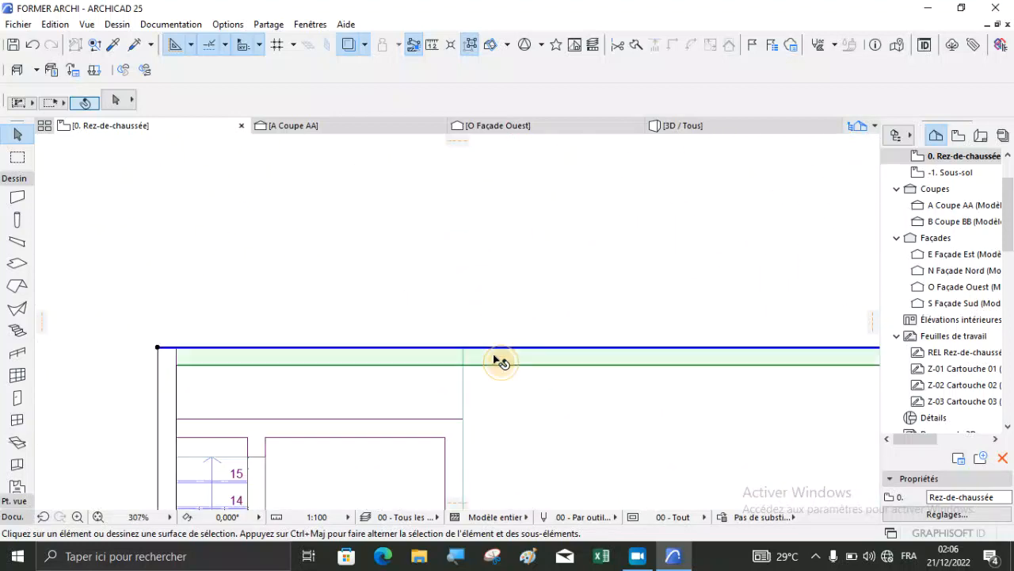
pyautogui.click(494, 357)
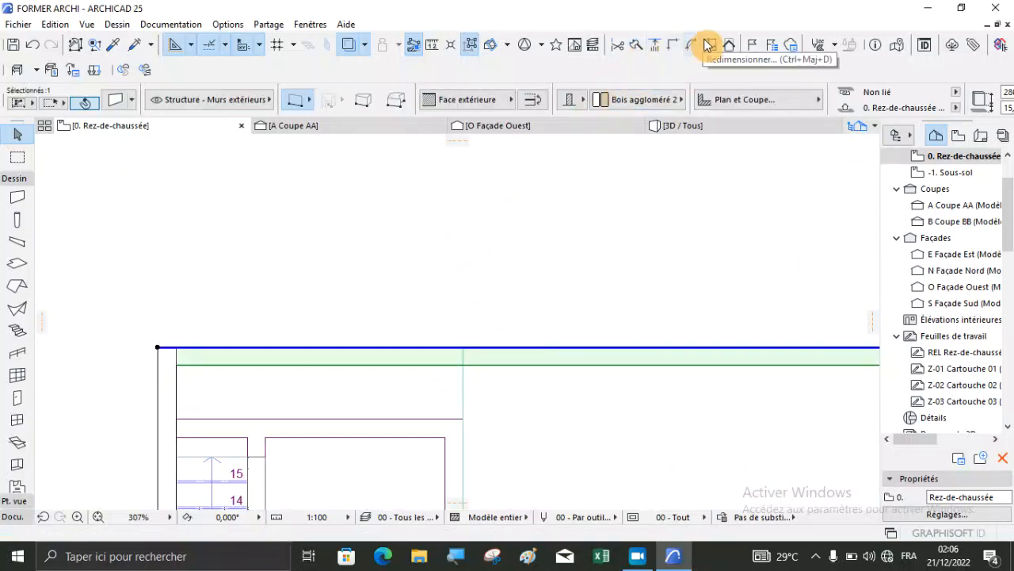
pyautogui.click(640, 46)
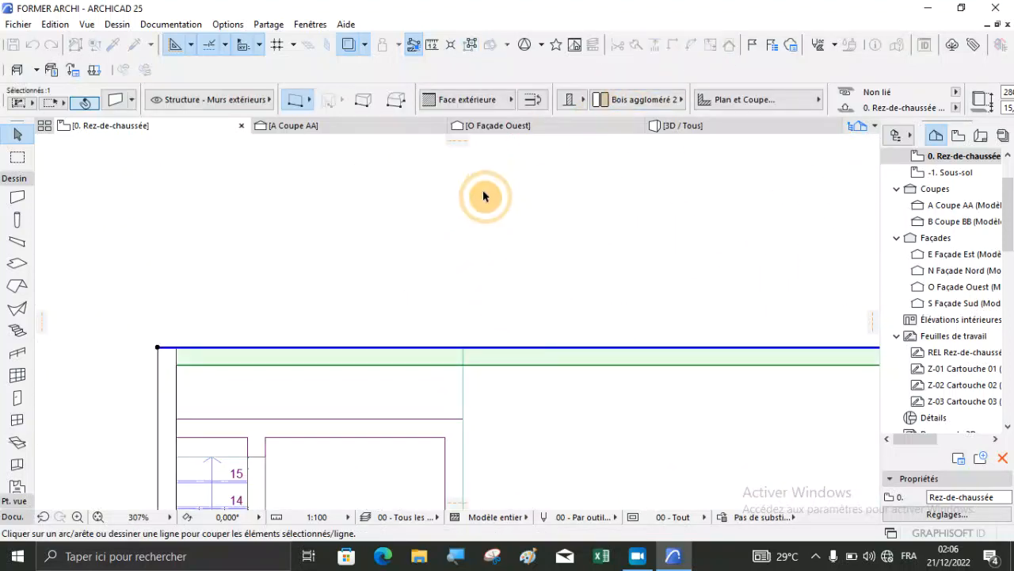
pyautogui.scroll(2, 459, 370)
pyautogui.click(469, 358)
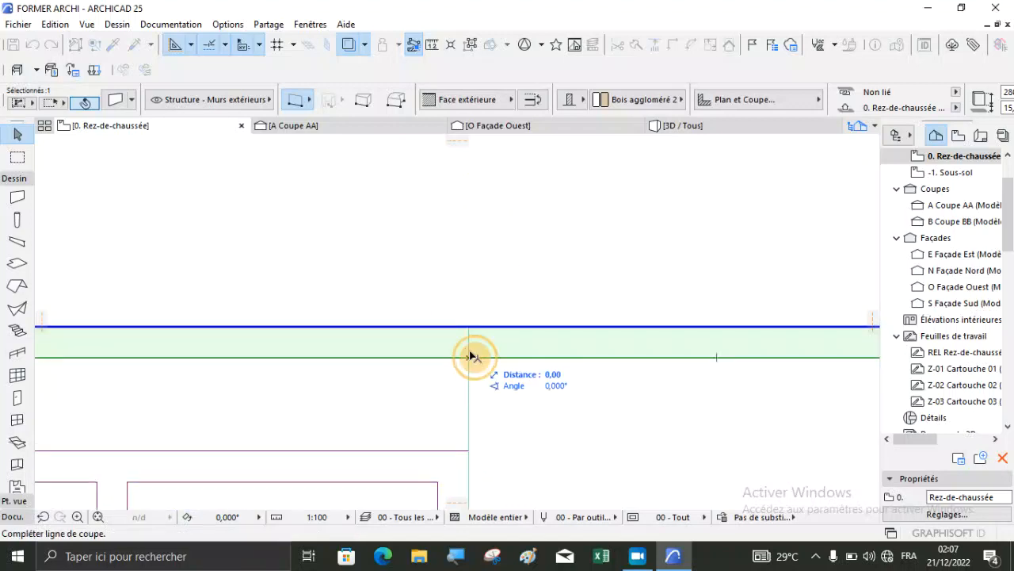
pyautogui.click(470, 324)
pyautogui.click(539, 290)
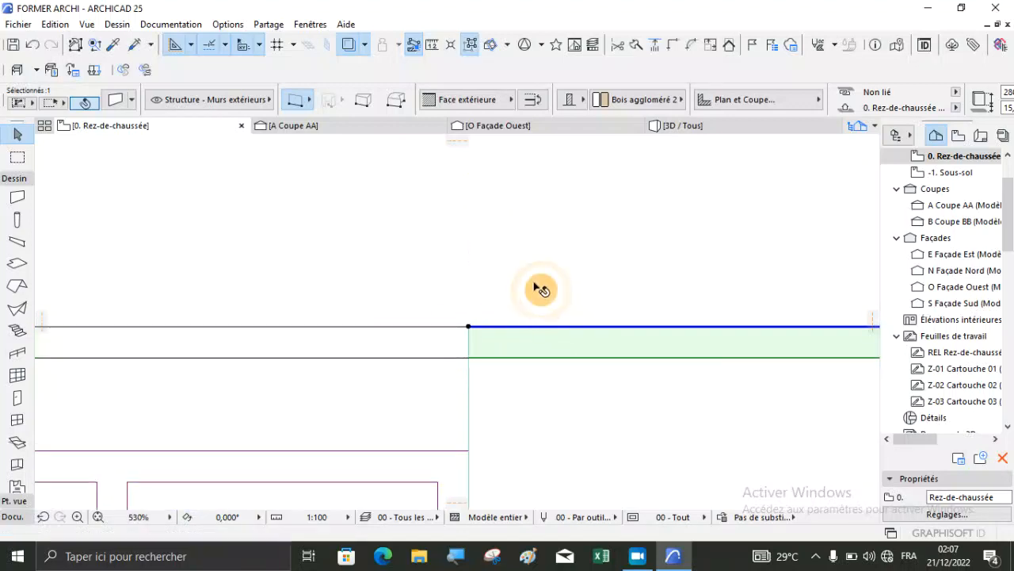
# Step: Set the height of the rear wall segment behind the stairs to 430 and check it in the 3D view
pyautogui.scroll(-3, 516, 300)
pyautogui.click(374, 315)
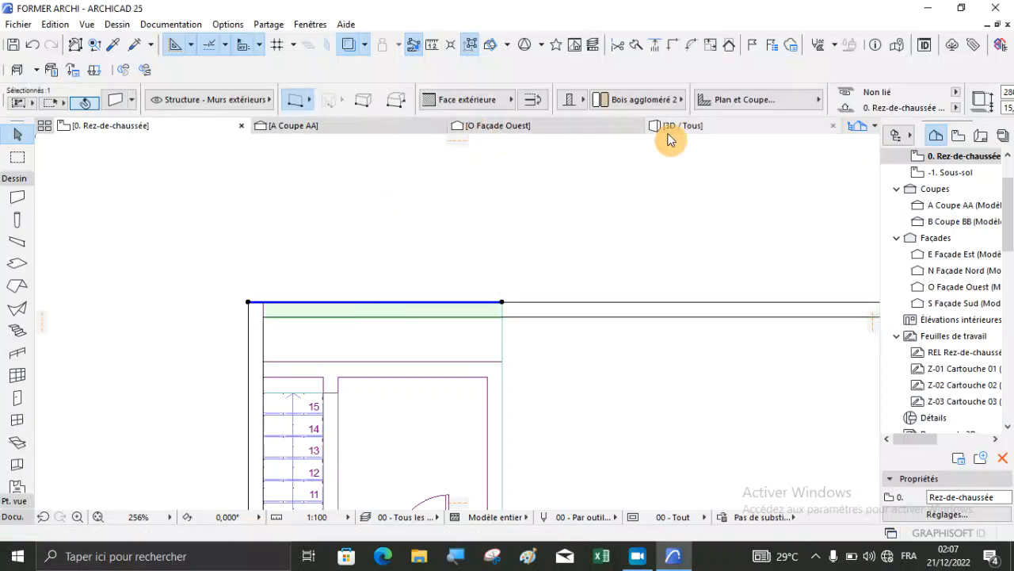
pyautogui.moveTo(667, 132)
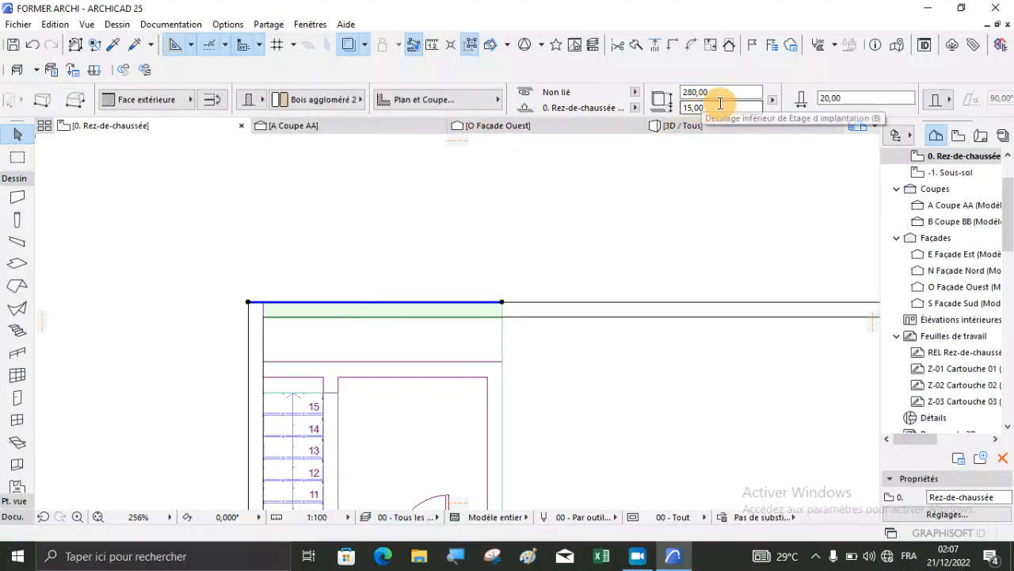
pyautogui.click(723, 93)
pyautogui.moveTo(611, 89); pyautogui.dragTo(593, 93)
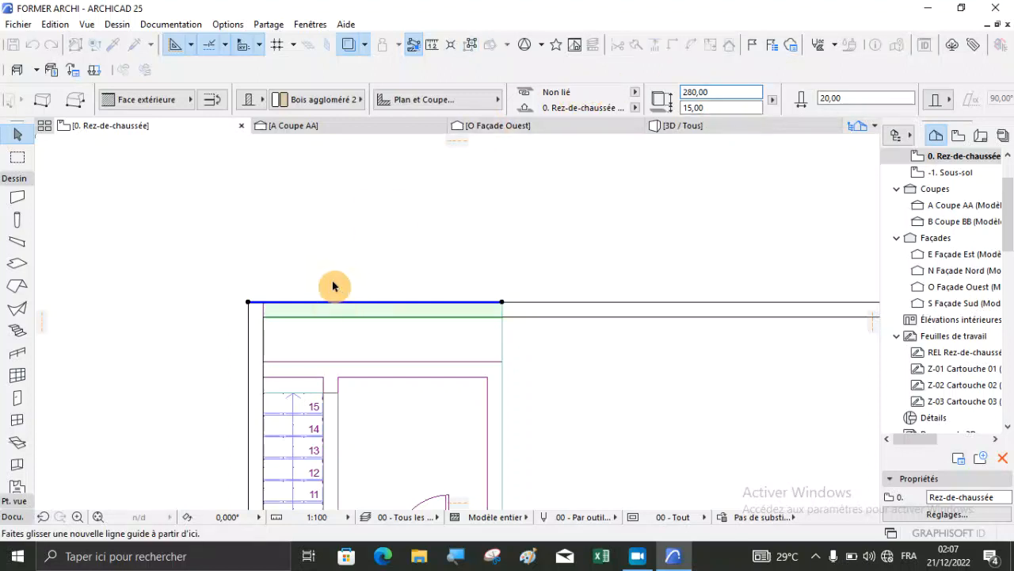
pyautogui.press('Return')
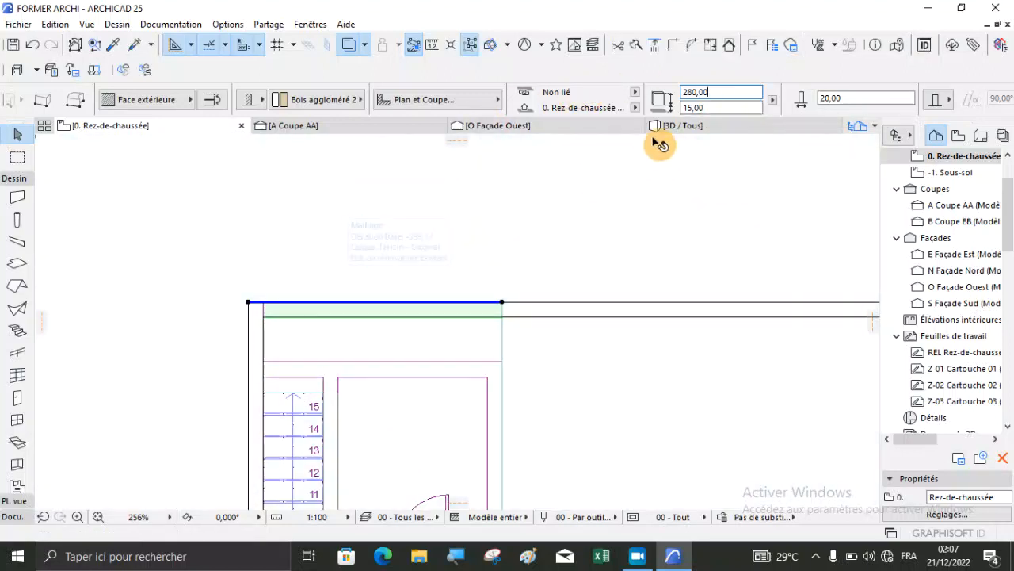
pyautogui.click(714, 92)
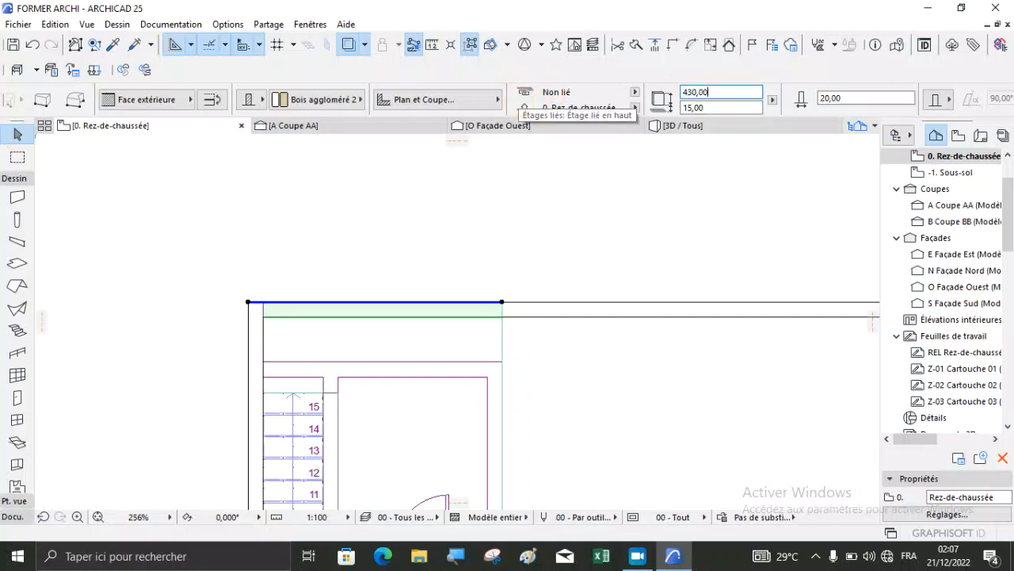
pyautogui.click(498, 218)
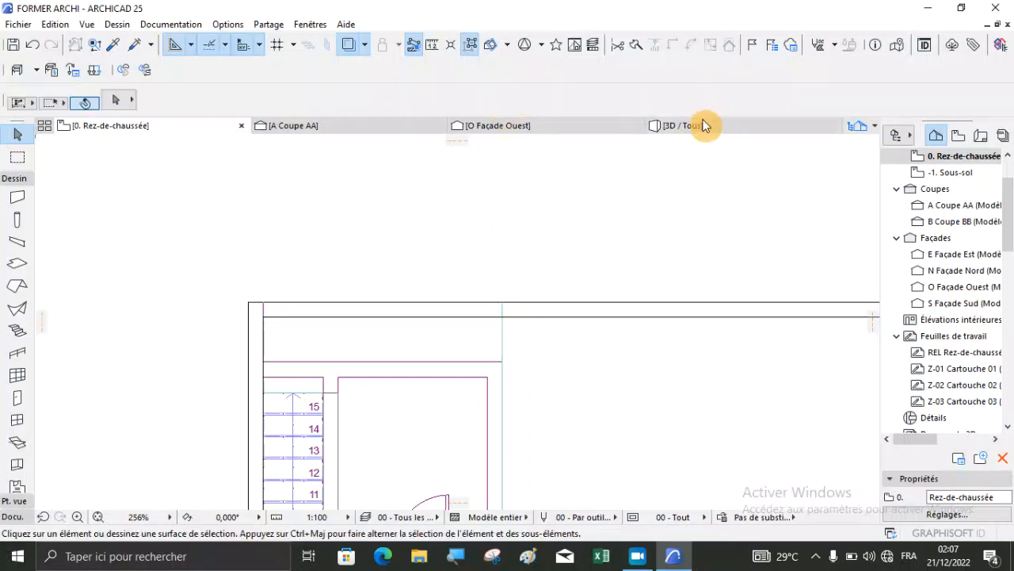
pyautogui.click(699, 125)
pyautogui.moveTo(627, 330); pyautogui.dragTo(656, 354)
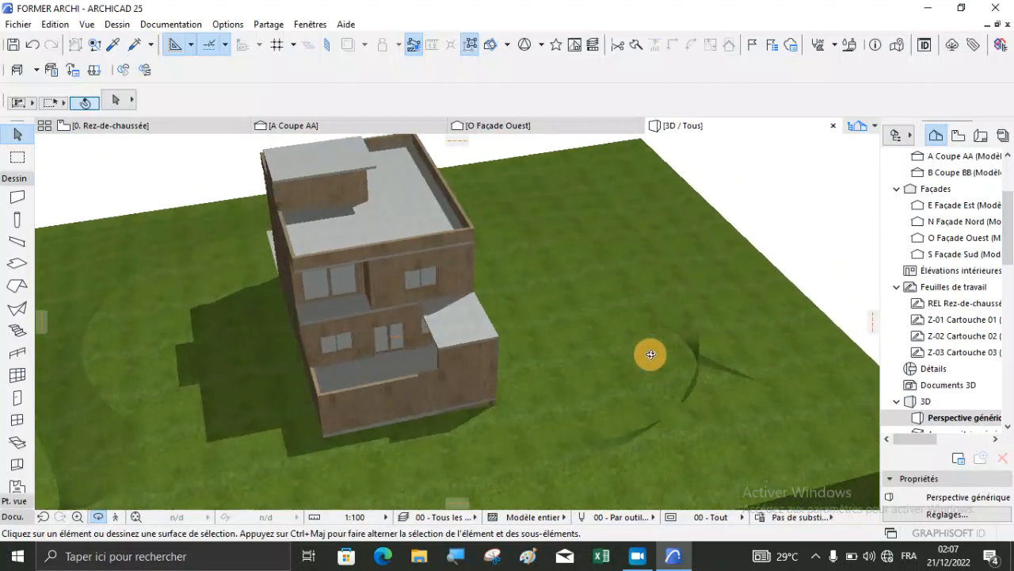
# Step: Inspect the whole house in 3D from the rear terrace, the side walls and the front
pyautogui.moveTo(256, 384); pyautogui.dragTo(514, 366)
pyautogui.scroll(5, 142, 387)
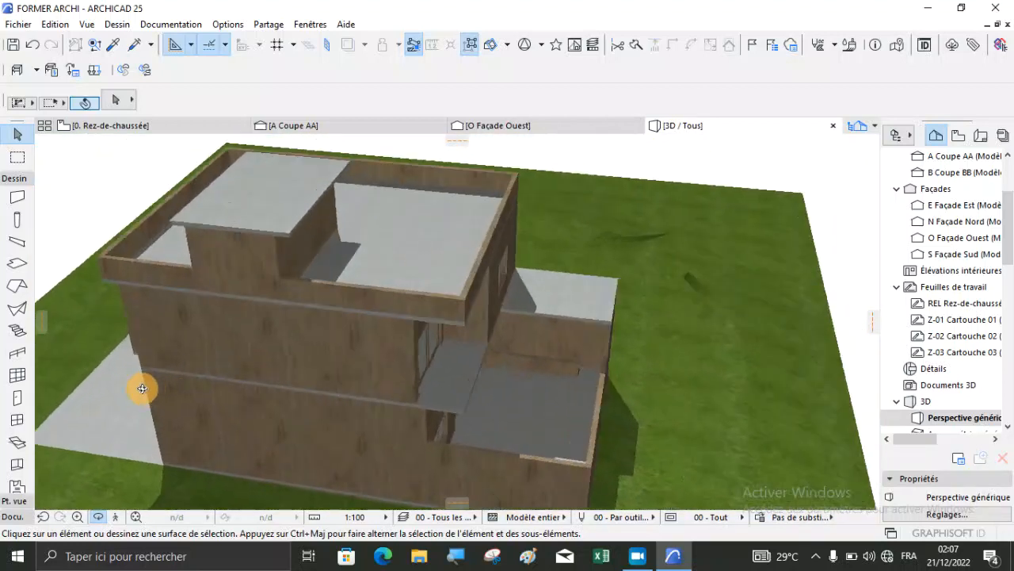
pyautogui.moveTo(152, 386); pyautogui.dragTo(605, 285)
pyautogui.scroll(-5, 558, 278)
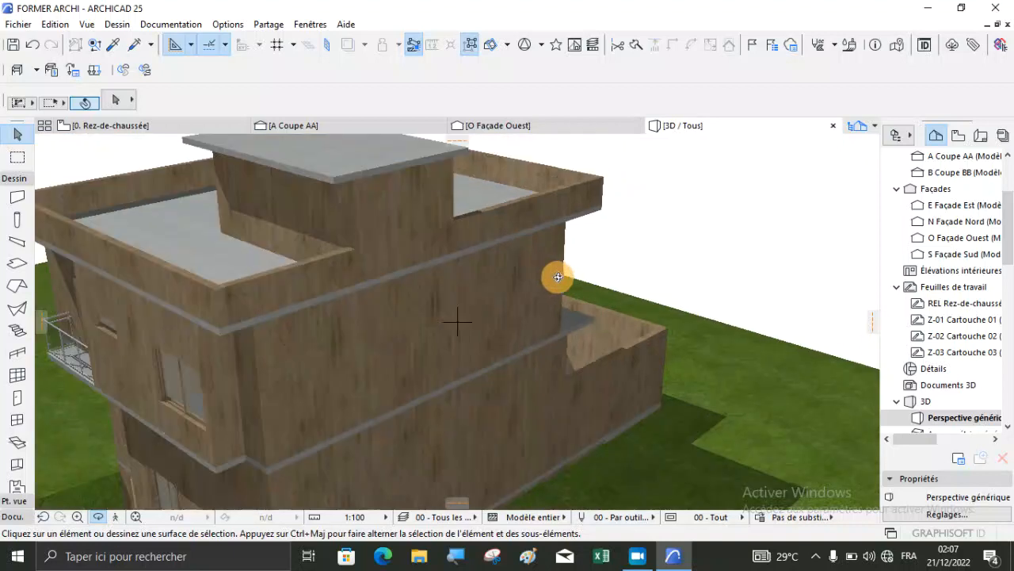
pyautogui.moveTo(334, 397); pyautogui.dragTo(577, 404)
pyautogui.moveTo(291, 448); pyautogui.dragTo(517, 274)
pyautogui.scroll(5, 409, 447)
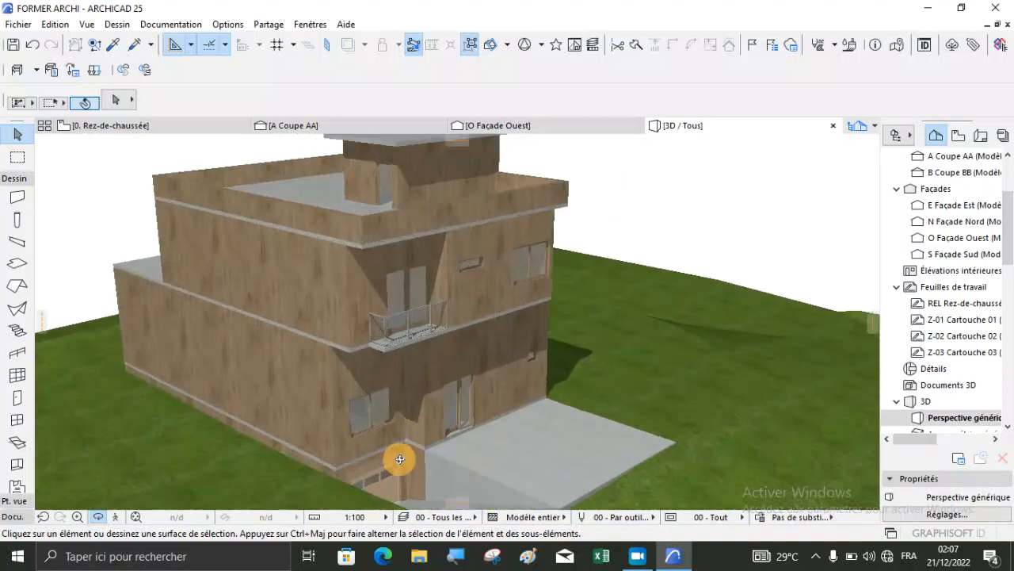
# Step: Examine the front façade closely in 3D, including the balcony, window, entrance door and paved slab
pyautogui.scroll(2, 346, 339)
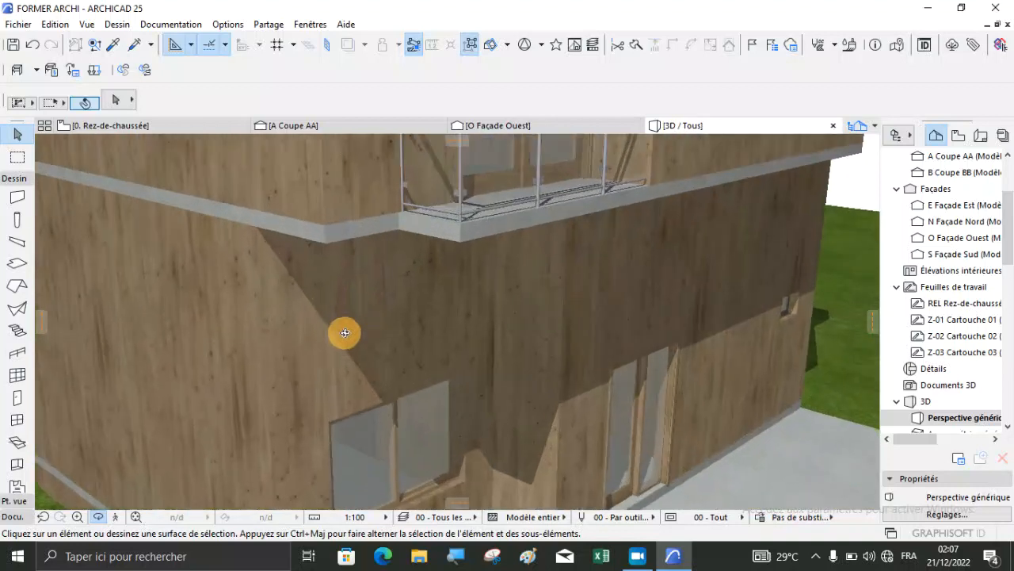
pyautogui.scroll(-3, 344, 333)
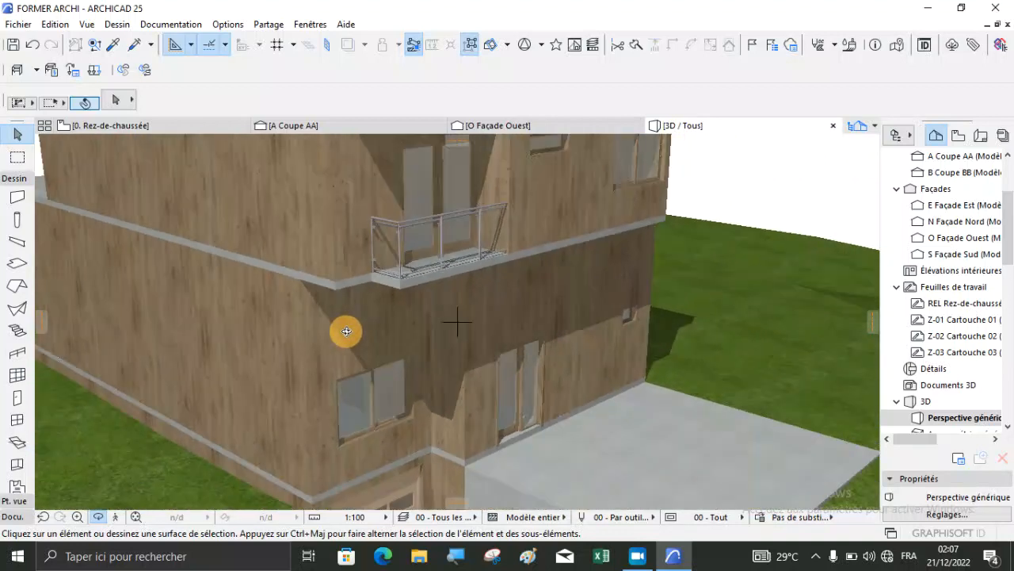
pyautogui.scroll(-3, 346, 331)
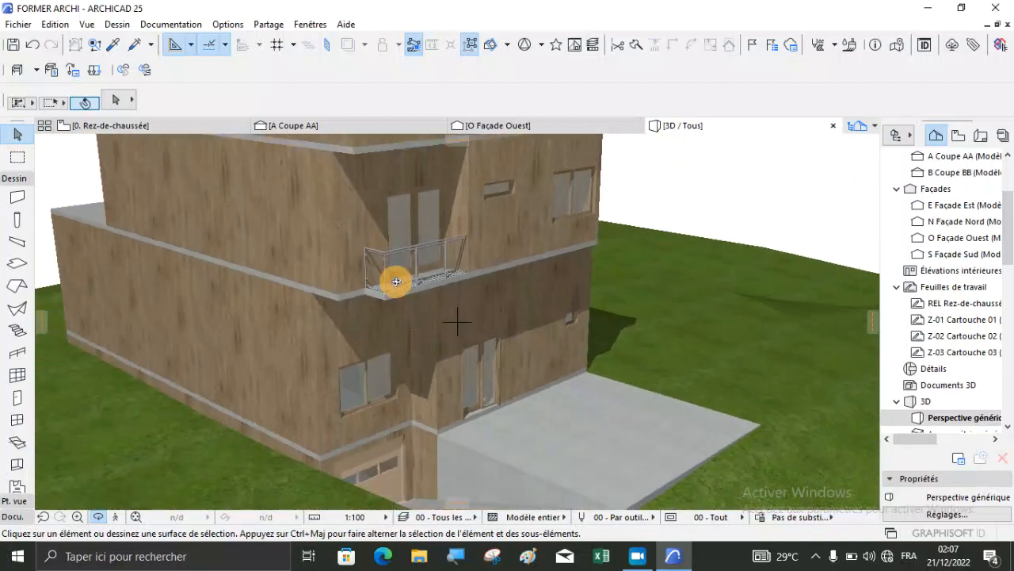
pyautogui.moveTo(386, 258); pyautogui.dragTo(402, 303)
pyautogui.scroll(4, 415, 326)
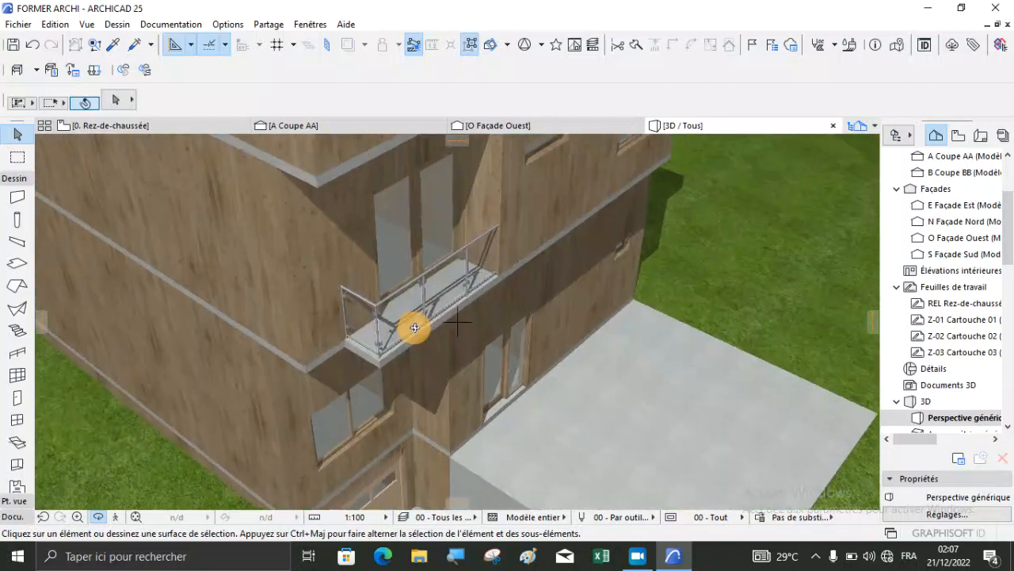
pyautogui.scroll(3, 524, 375)
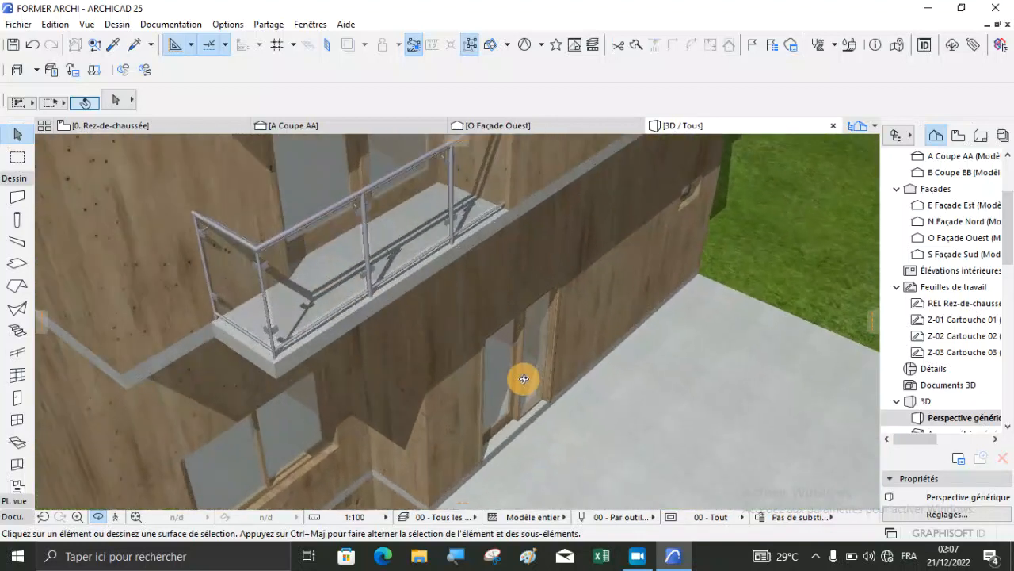
pyautogui.scroll(-6, 500, 353)
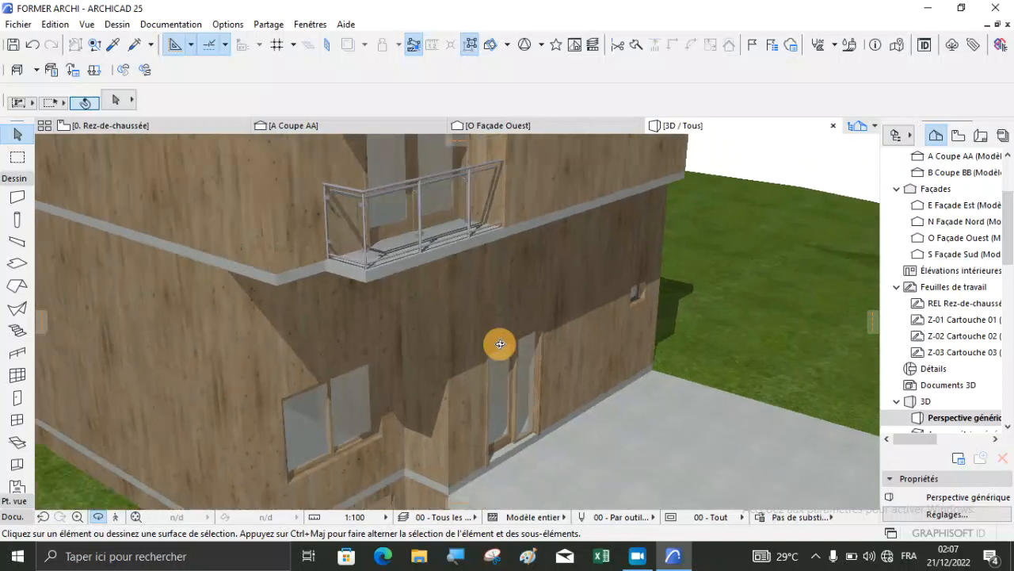
pyautogui.scroll(-2, 500, 344)
pyautogui.scroll(3, 517, 428)
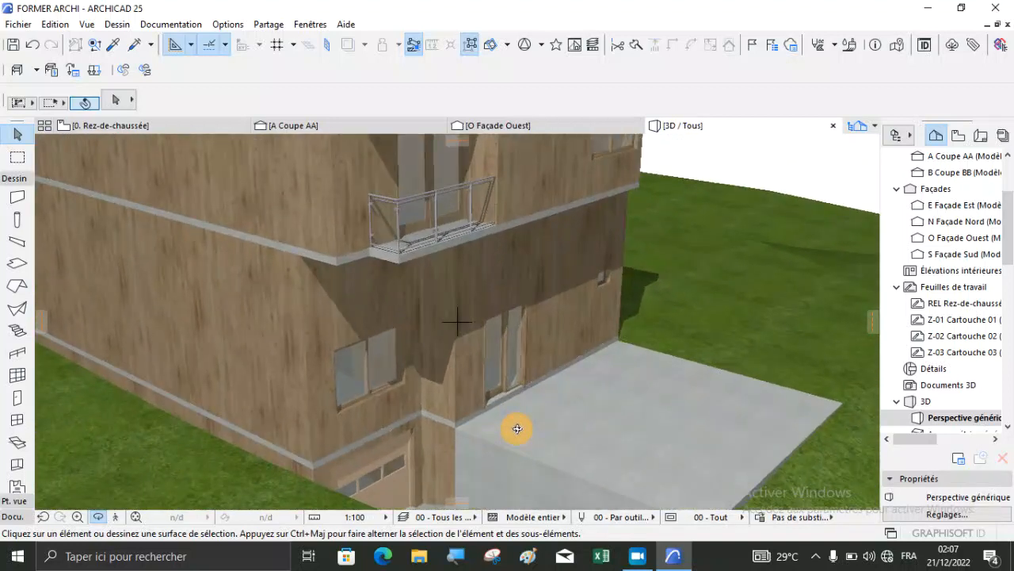
pyautogui.moveTo(521, 422); pyautogui.dragTo(493, 402)
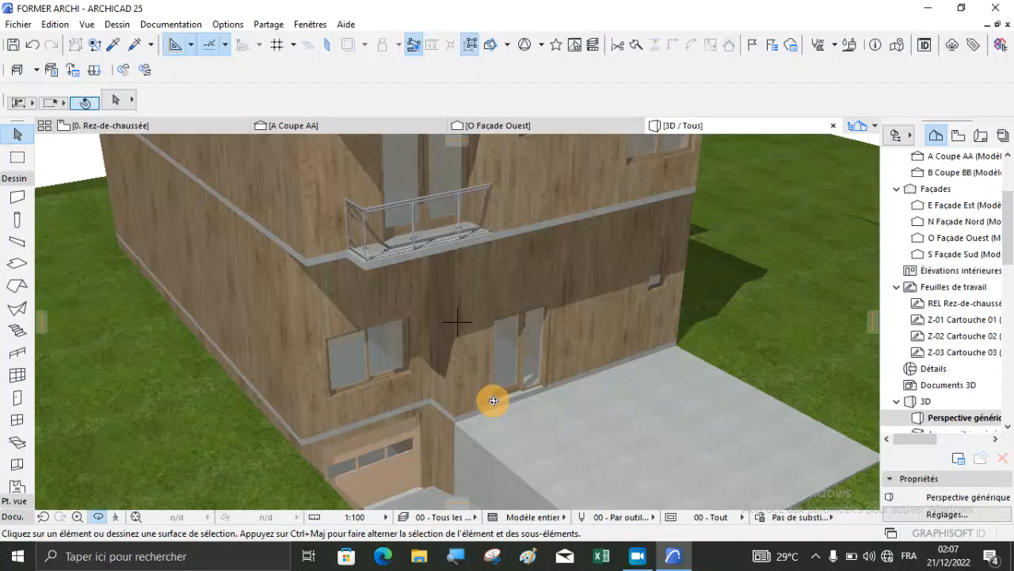
pyautogui.moveTo(464, 448); pyautogui.dragTo(437, 325)
pyautogui.scroll(1, 438, 325)
pyautogui.scroll(3, 475, 452)
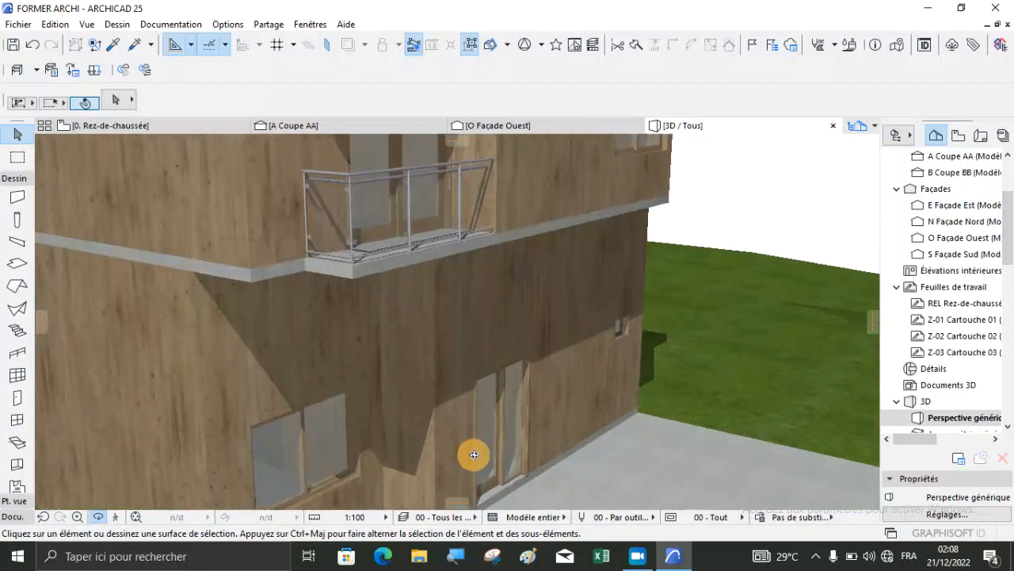
pyautogui.scroll(2, 516, 482)
pyautogui.scroll(-3, 446, 287)
pyautogui.scroll(1, 450, 448)
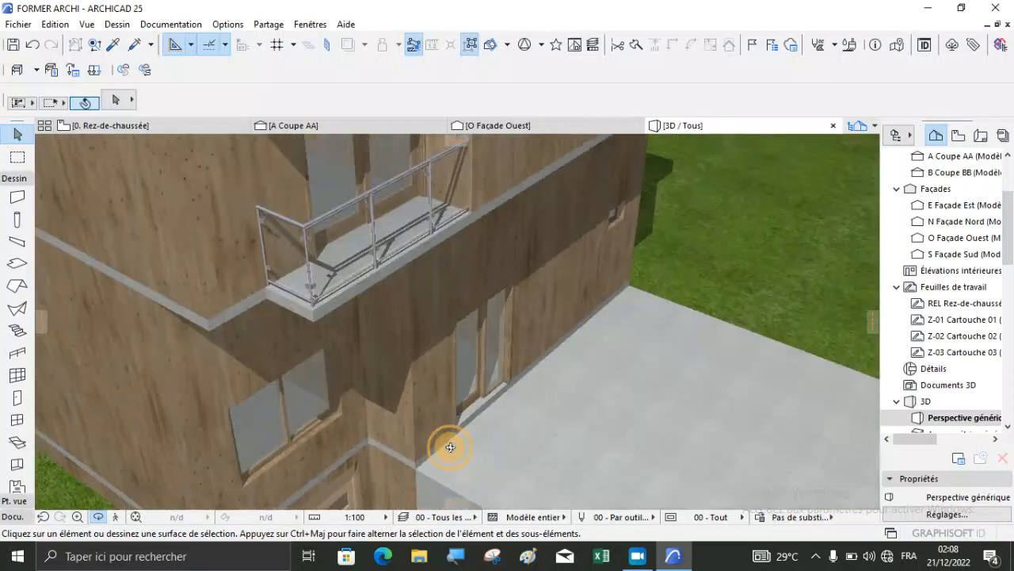
pyautogui.scroll(2, 450, 447)
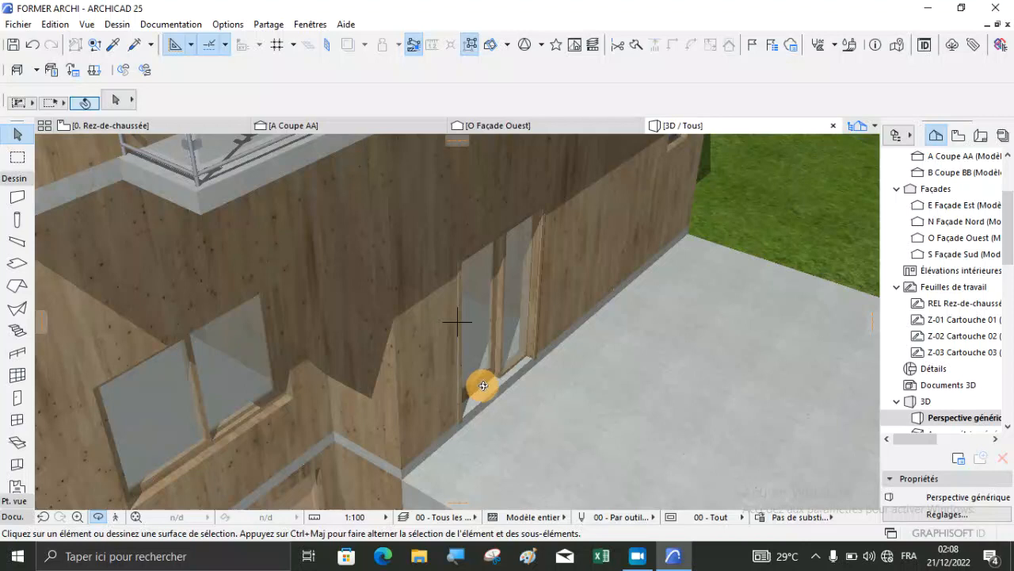
pyautogui.scroll(-2, 523, 351)
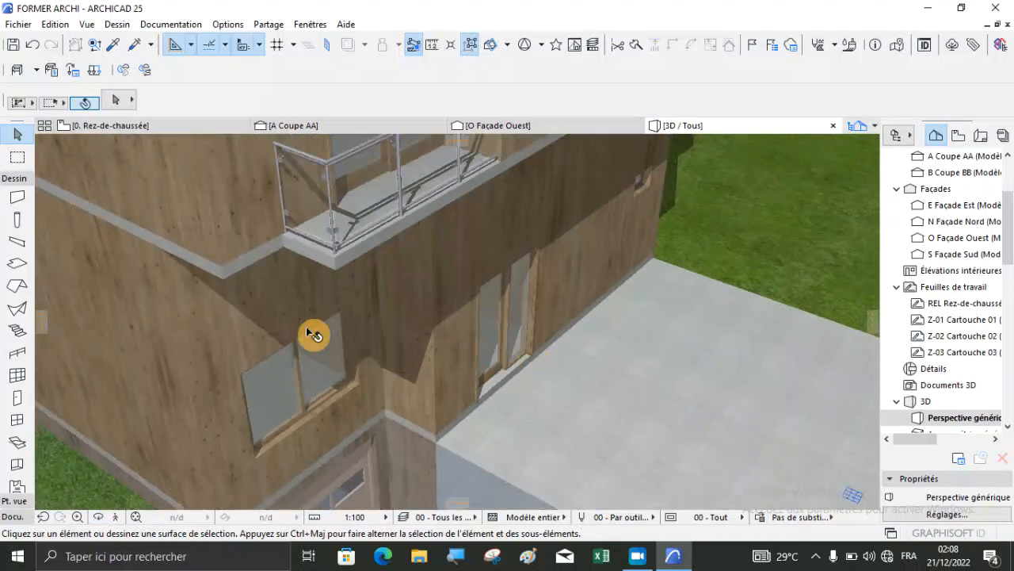
# Step: Change the building material of all walls in the 3D model to Brique ciment (extérieur)
pyautogui.click(4, 200)
pyautogui.hotkey('ctrl', 'a')
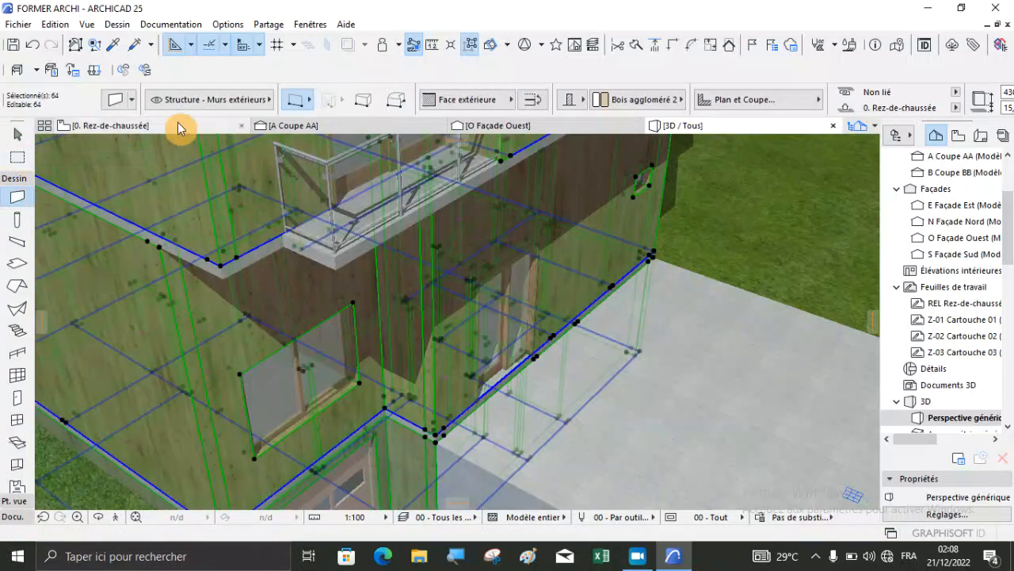
pyautogui.click(115, 104)
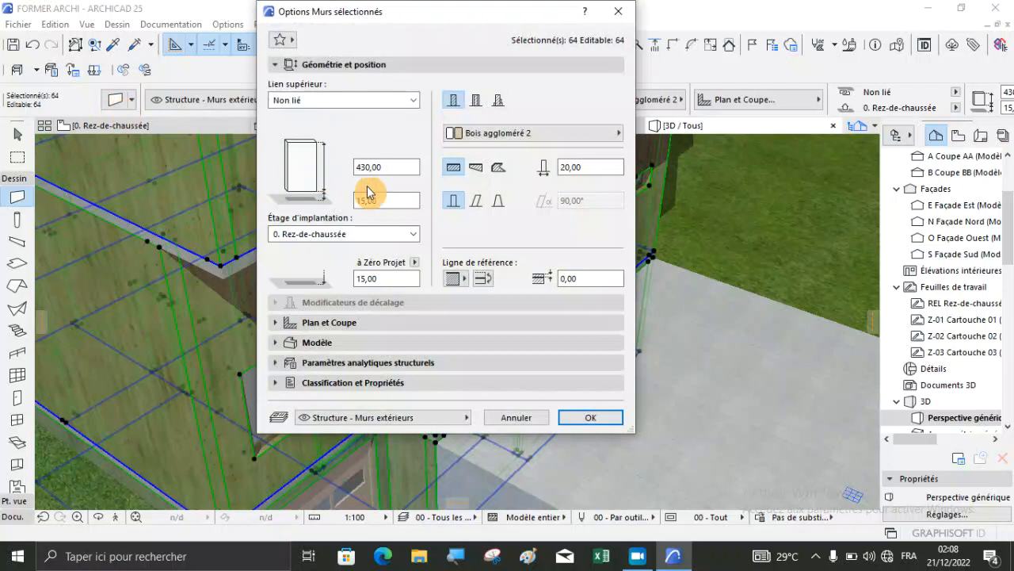
pyautogui.click(559, 133)
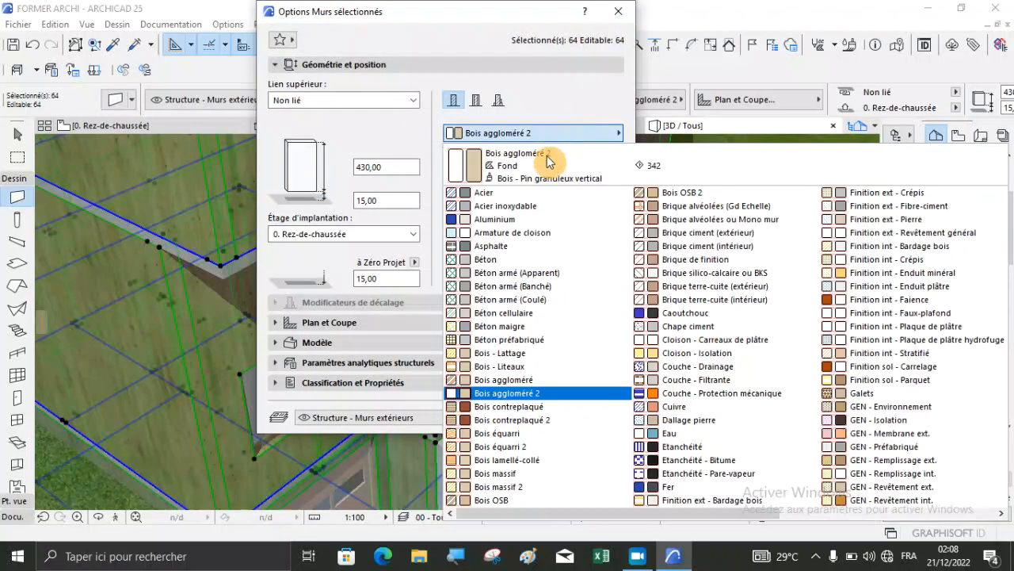
pyautogui.click(695, 235)
pyautogui.click(590, 418)
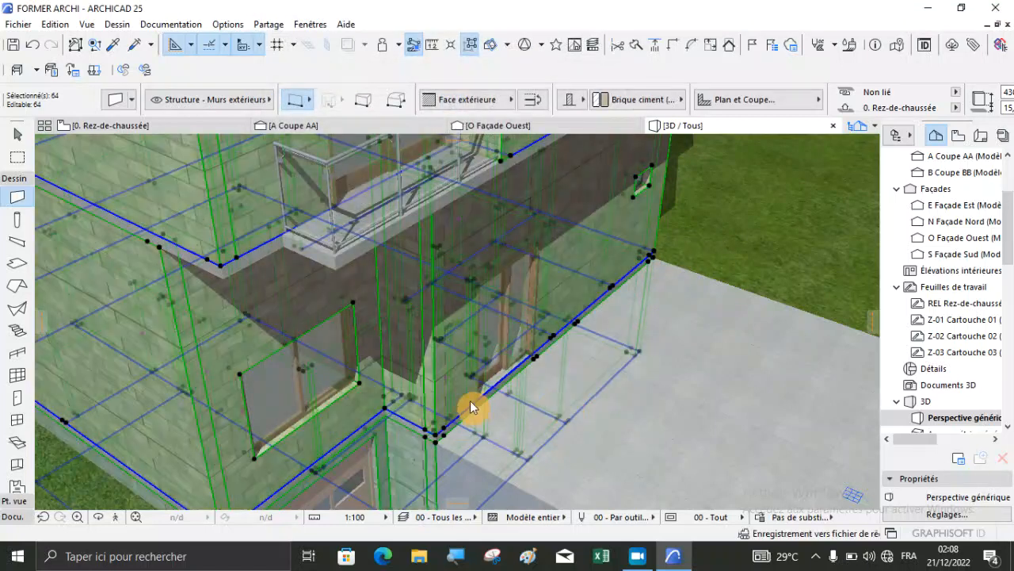
pyautogui.press('Escape')
# Step: Examine the wall texture around the windows, entrance, garage and balcony in 3D from several angles
pyautogui.keyDown('shift'); pyautogui.moveTo(684, 385); pyautogui.dragTo(404, 434, button='middle'); pyautogui.keyUp('shift')
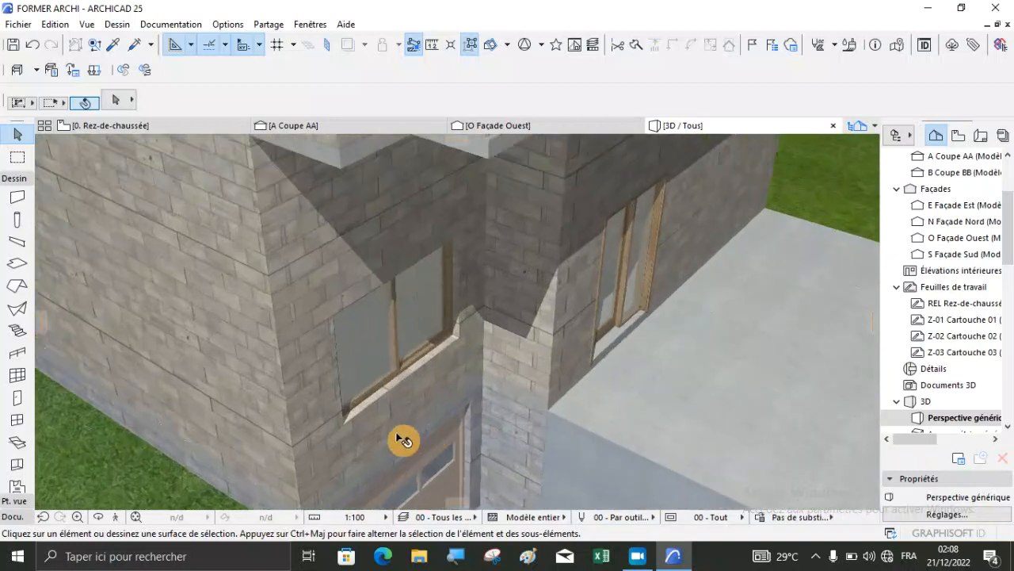
pyautogui.click(102, 518)
pyautogui.moveTo(313, 475); pyautogui.dragTo(266, 383)
pyautogui.scroll(2, 266, 382)
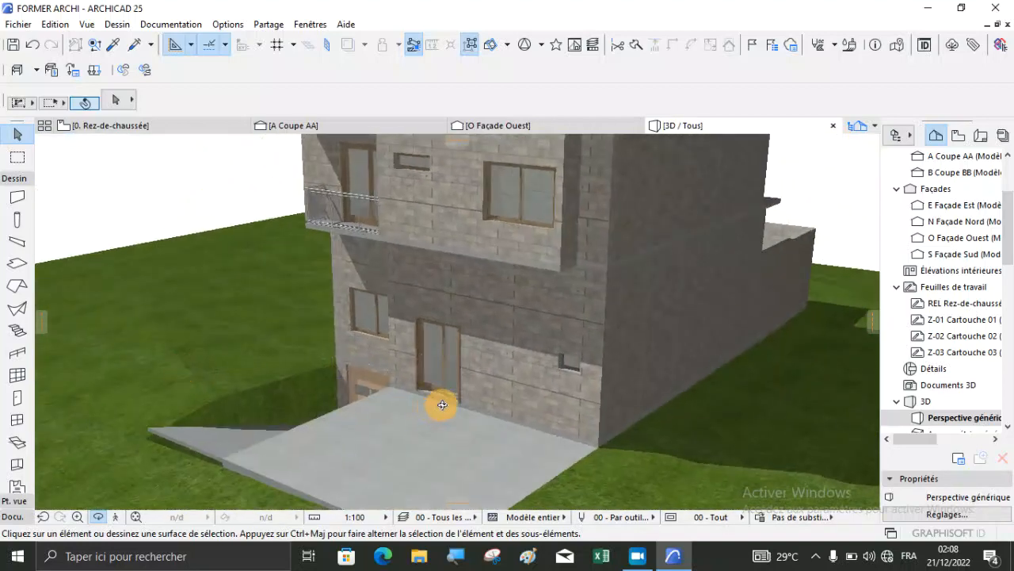
pyautogui.scroll(2, 344, 389)
pyautogui.scroll(2, 484, 430)
pyautogui.scroll(3, 456, 368)
pyautogui.moveTo(357, 368); pyautogui.dragTo(471, 419)
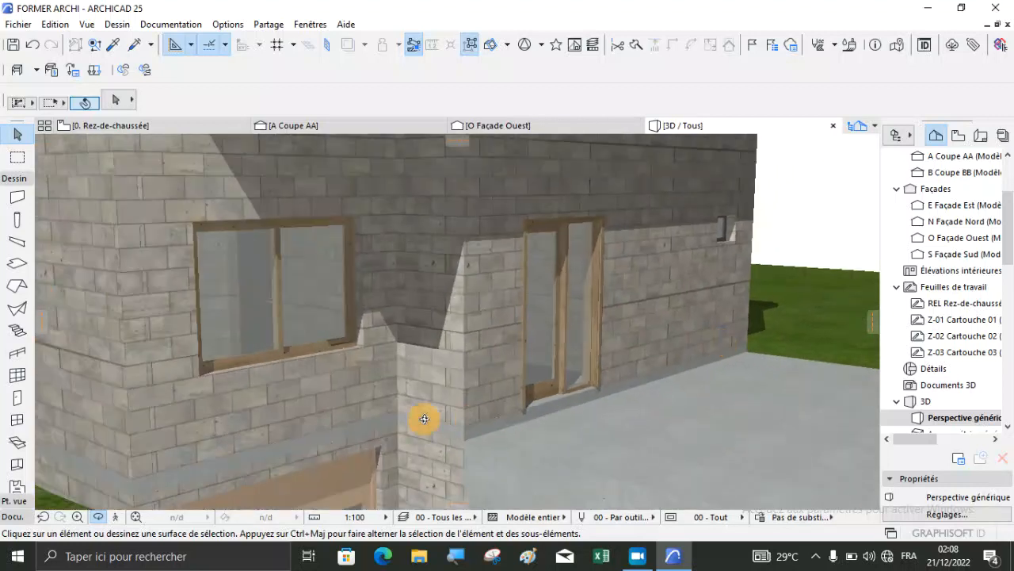
pyautogui.scroll(2, 169, 346)
pyautogui.scroll(2, 275, 342)
pyautogui.scroll(1, 417, 356)
pyautogui.scroll(2, 382, 394)
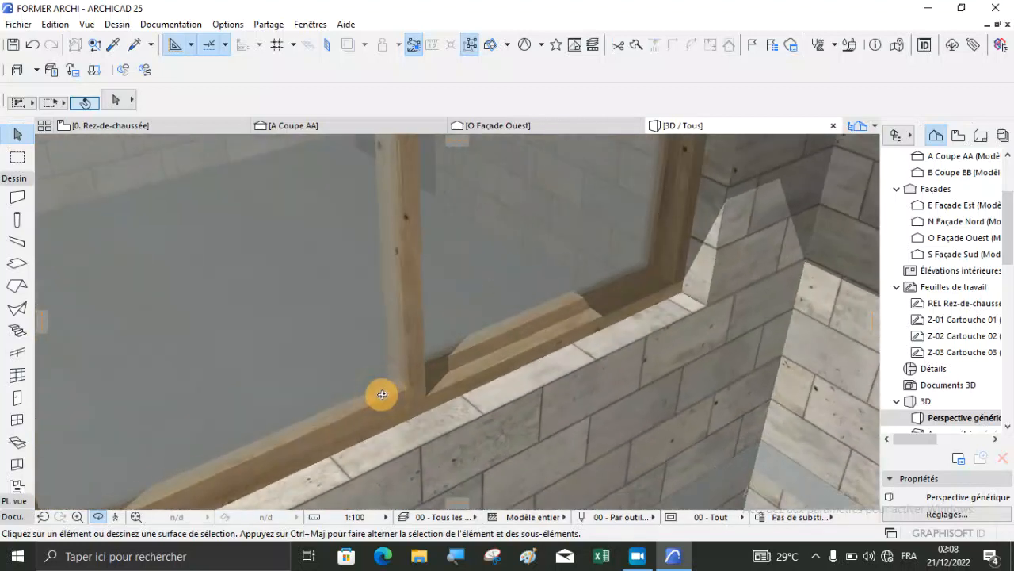
pyautogui.scroll(-6, 382, 394)
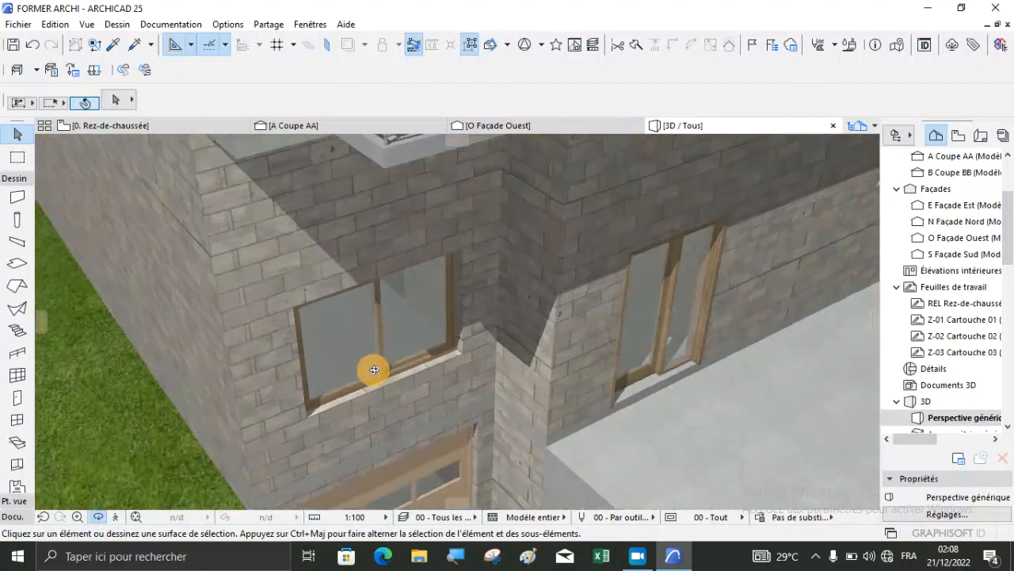
pyautogui.scroll(-3, 374, 369)
pyautogui.moveTo(431, 356); pyautogui.dragTo(507, 321)
pyautogui.moveTo(618, 407); pyautogui.dragTo(526, 279)
pyautogui.scroll(3, 475, 338)
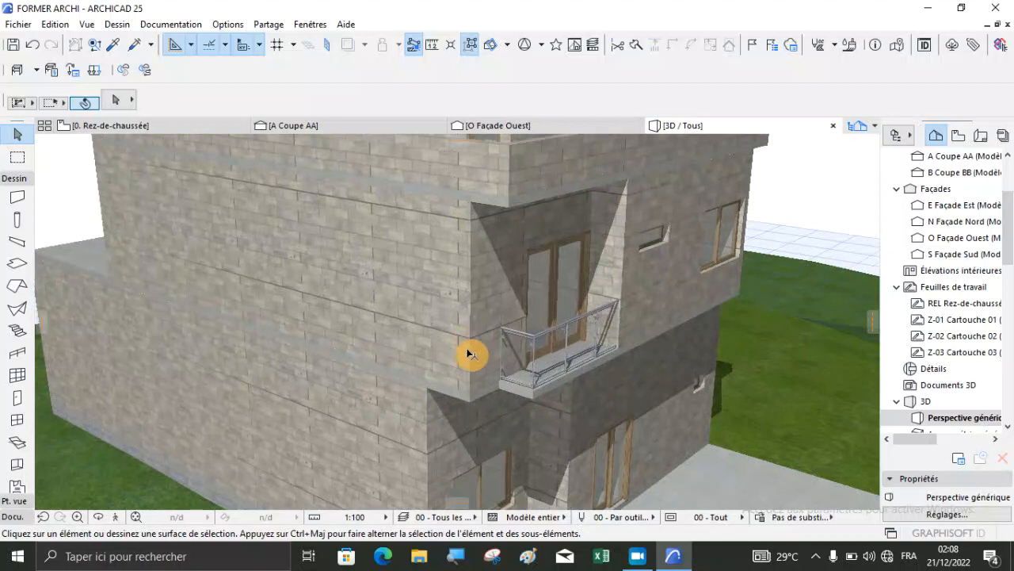
pyautogui.scroll(2, 432, 342)
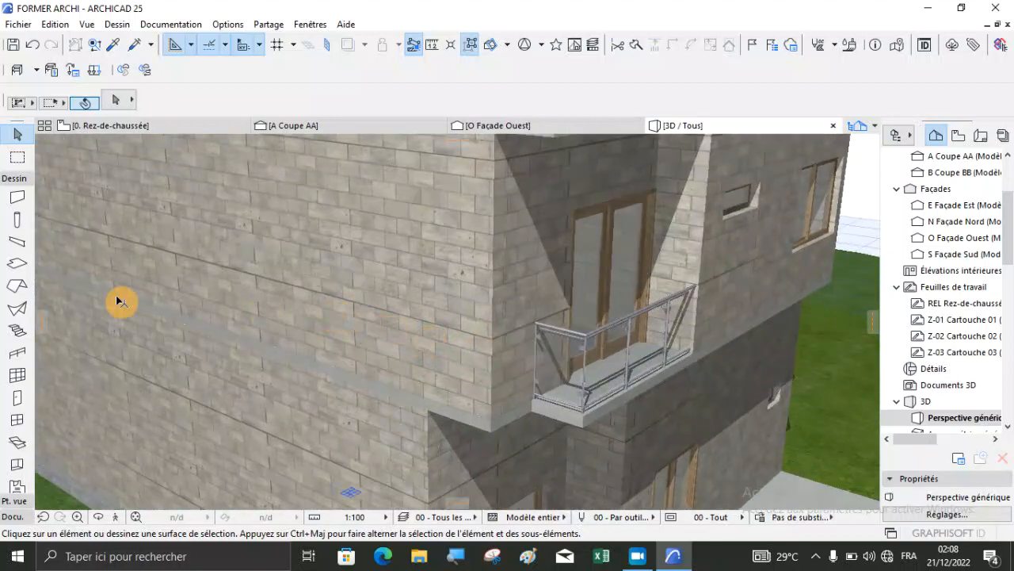
# Step: Try Brique de finition as the building material of all walls and view the façades
pyautogui.click(16, 198)
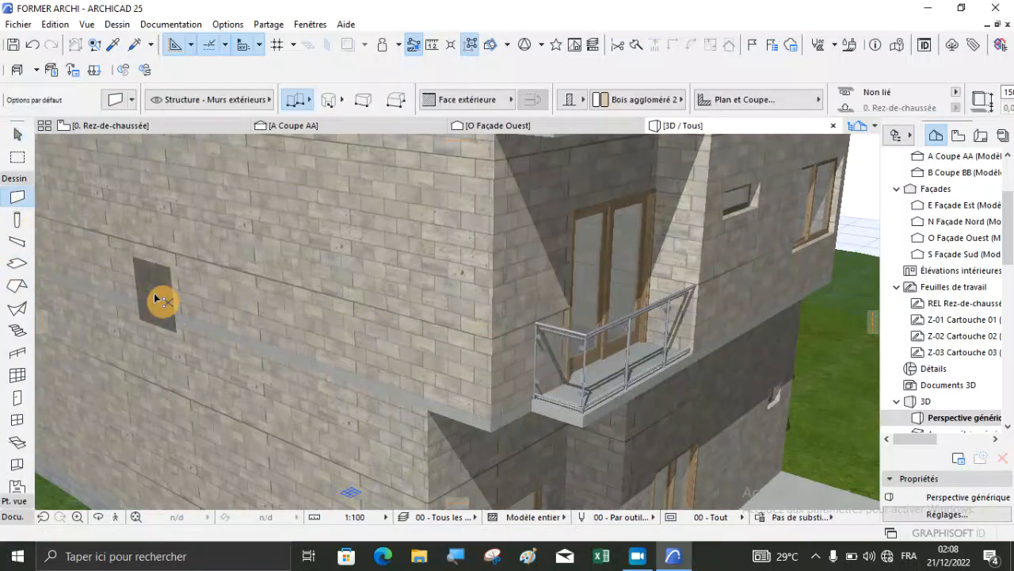
pyautogui.hotkey('ctrl', 'a')
pyautogui.click(115, 99)
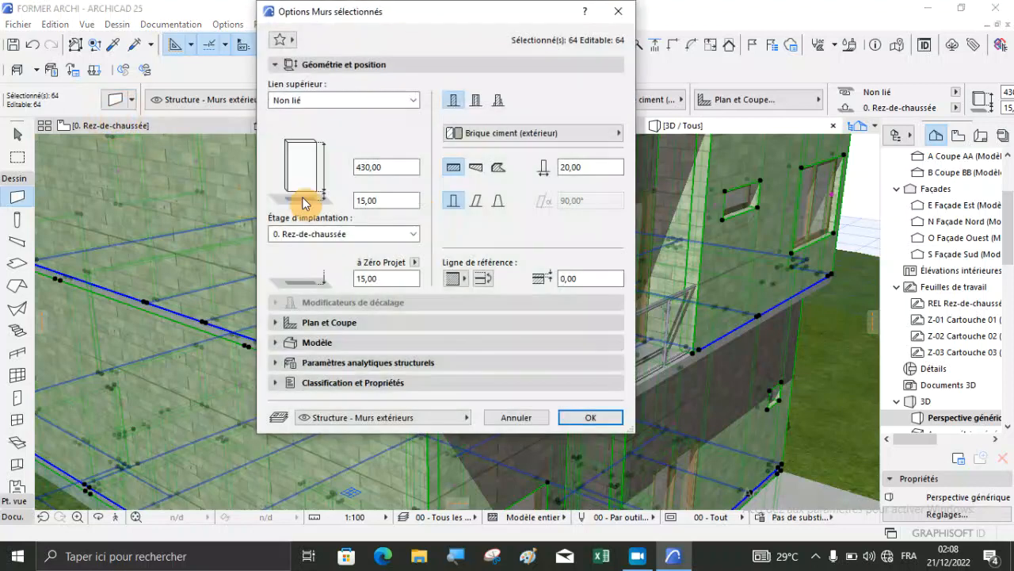
pyautogui.click(578, 135)
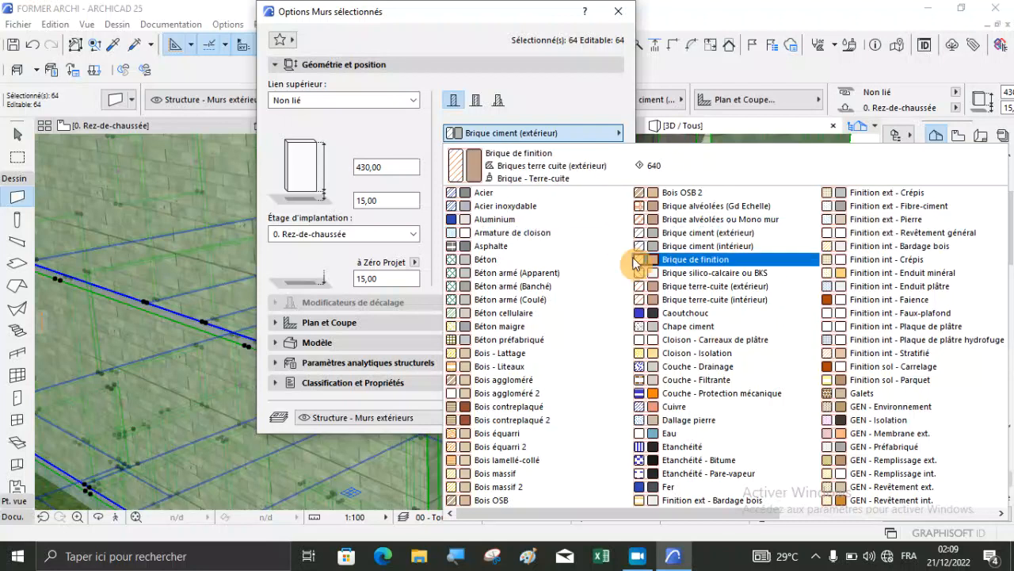
pyautogui.click(668, 260)
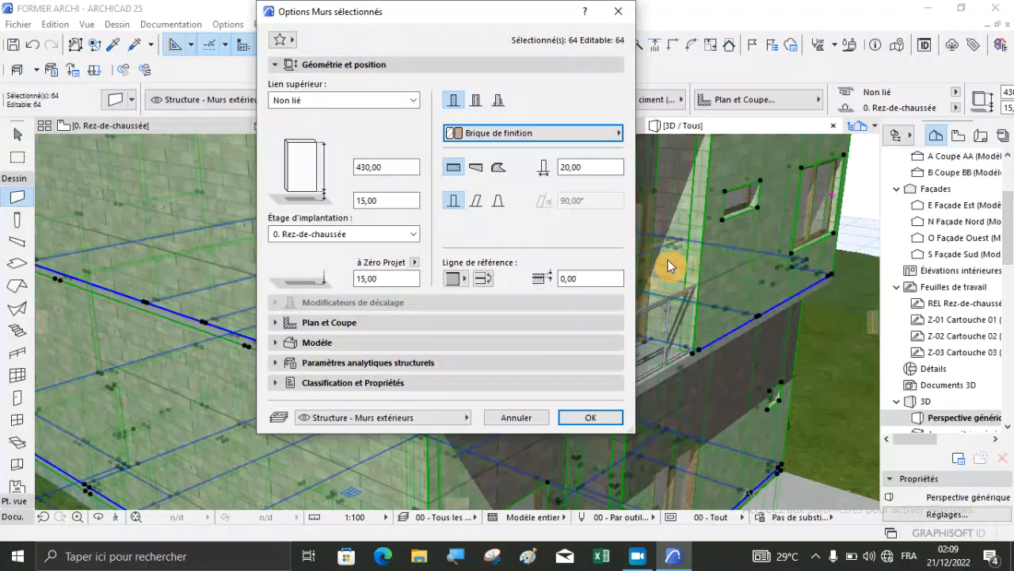
pyautogui.click(602, 418)
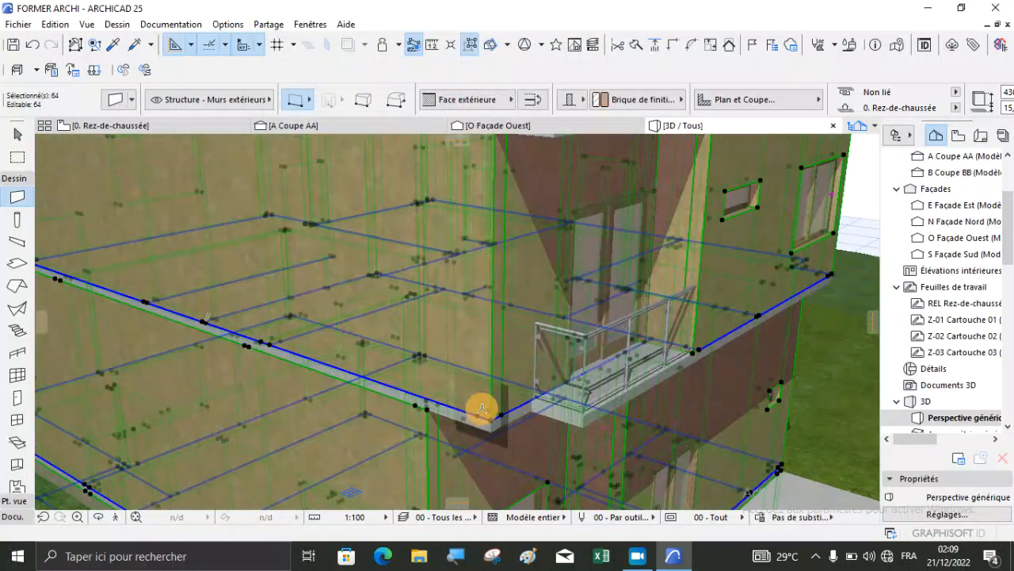
pyautogui.press('Escape')
pyautogui.press('Escape')
pyautogui.scroll(-4, 468, 335)
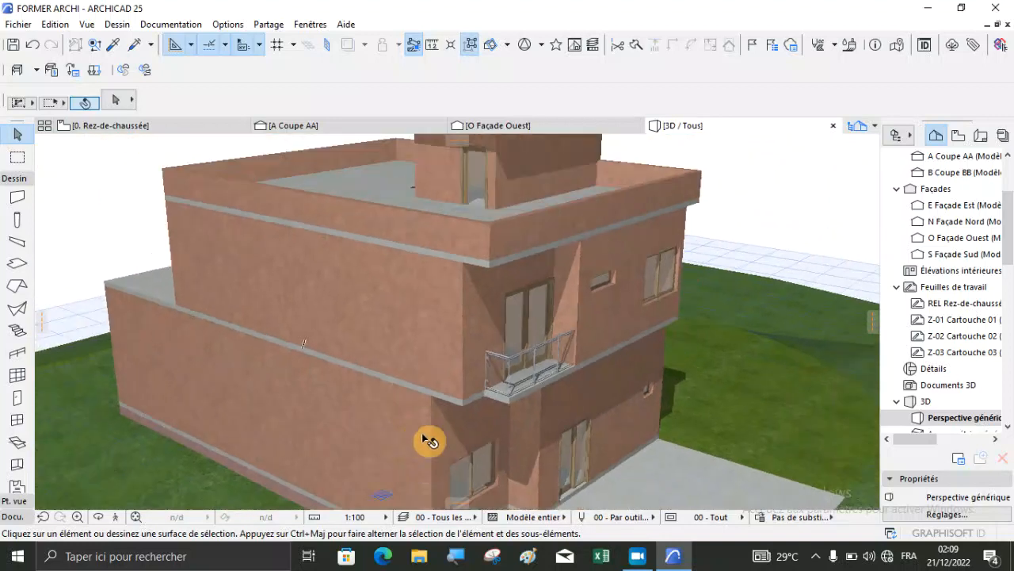
pyautogui.scroll(2, 471, 256)
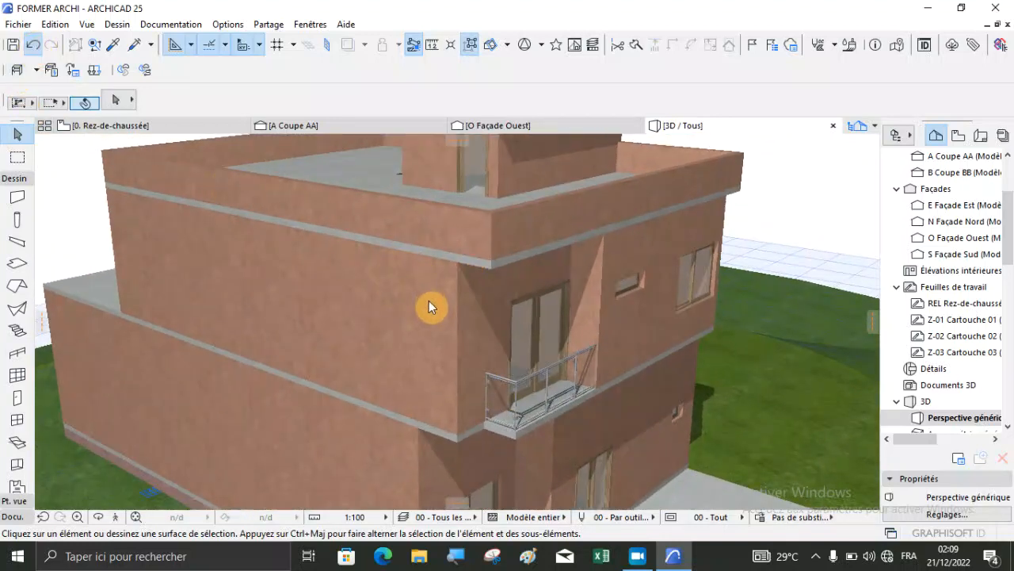
# Step: Undo the last material change on the walls and view the house as a whole
pyautogui.hotkey('ctrl', 'z')
pyautogui.press('Escape')
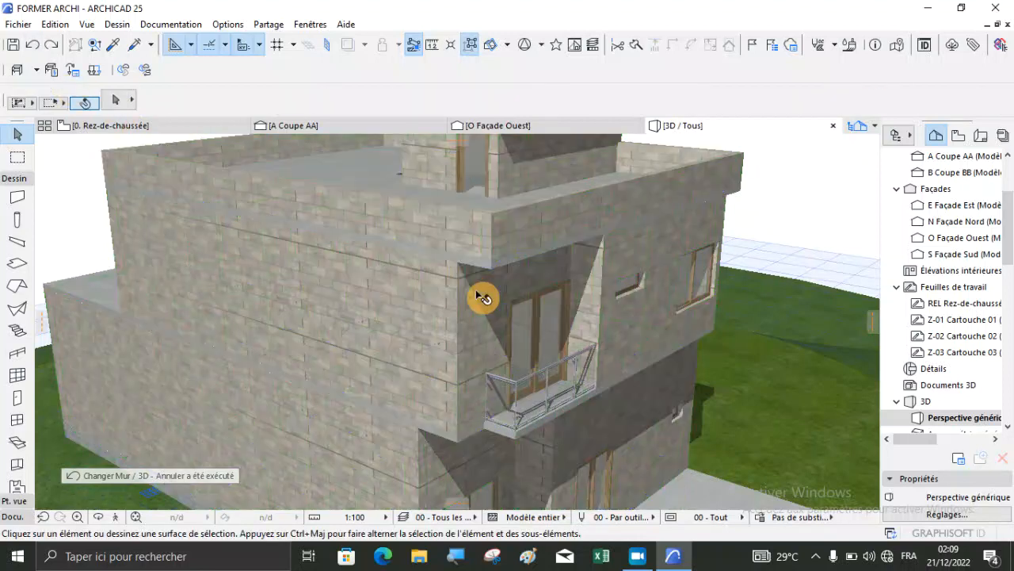
pyautogui.scroll(-3, 477, 294)
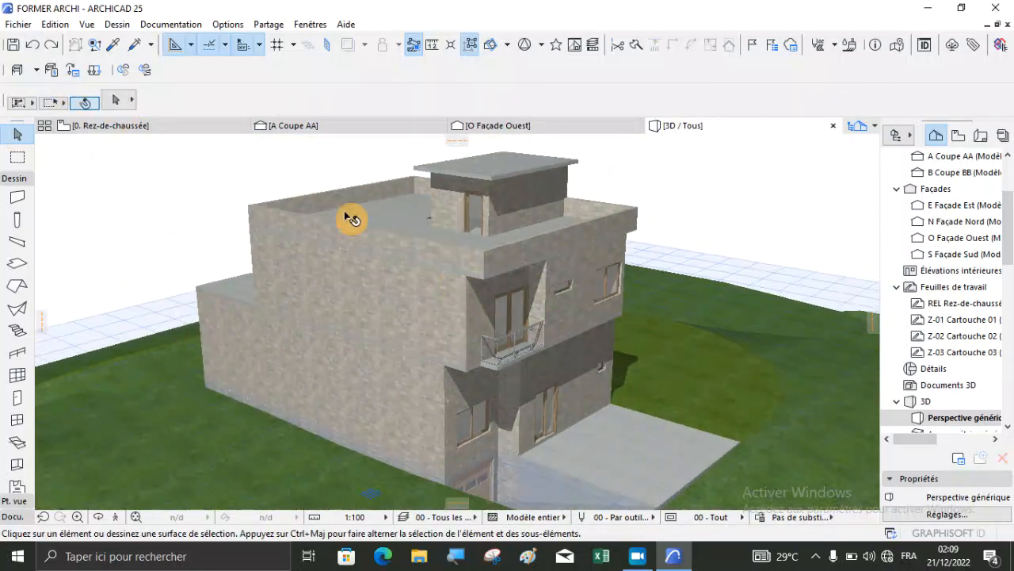
# Step: Open the -1. Sous-sol floor plan and bring the whole basement layout into view
pyautogui.scroll(3, 961, 176)
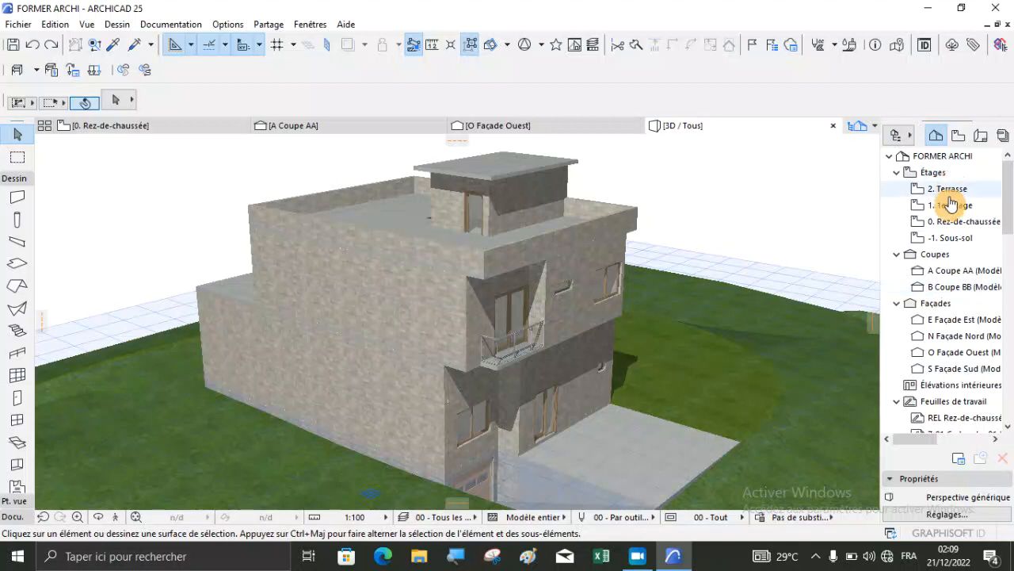
pyautogui.click(956, 238)
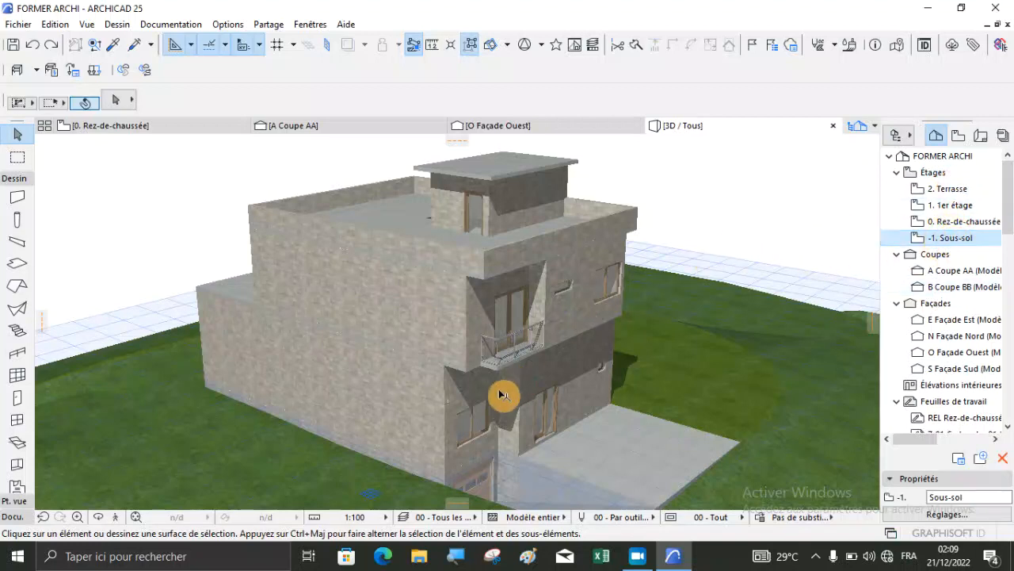
pyautogui.doubleClick(969, 240)
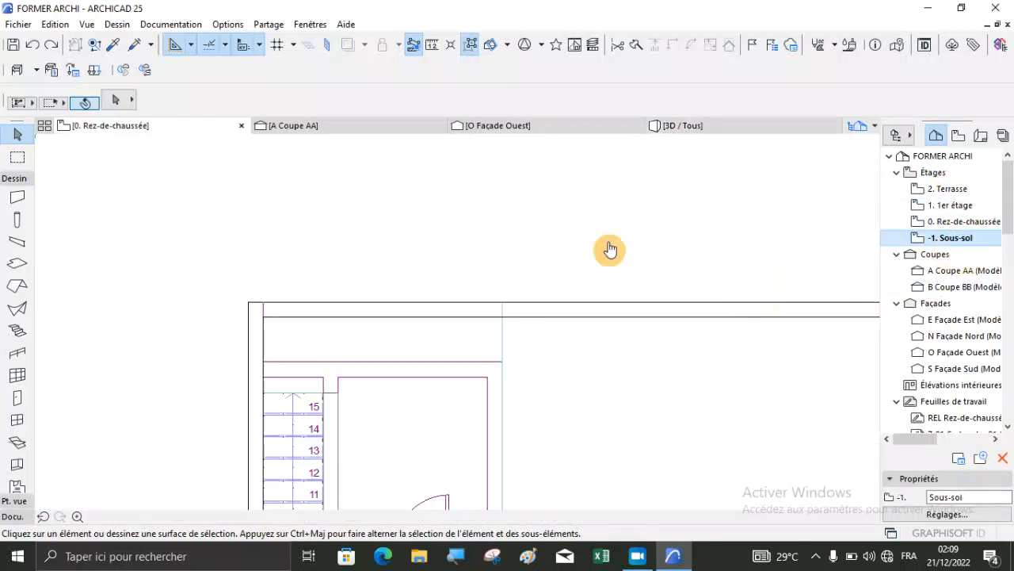
pyautogui.scroll(-2, 387, 213)
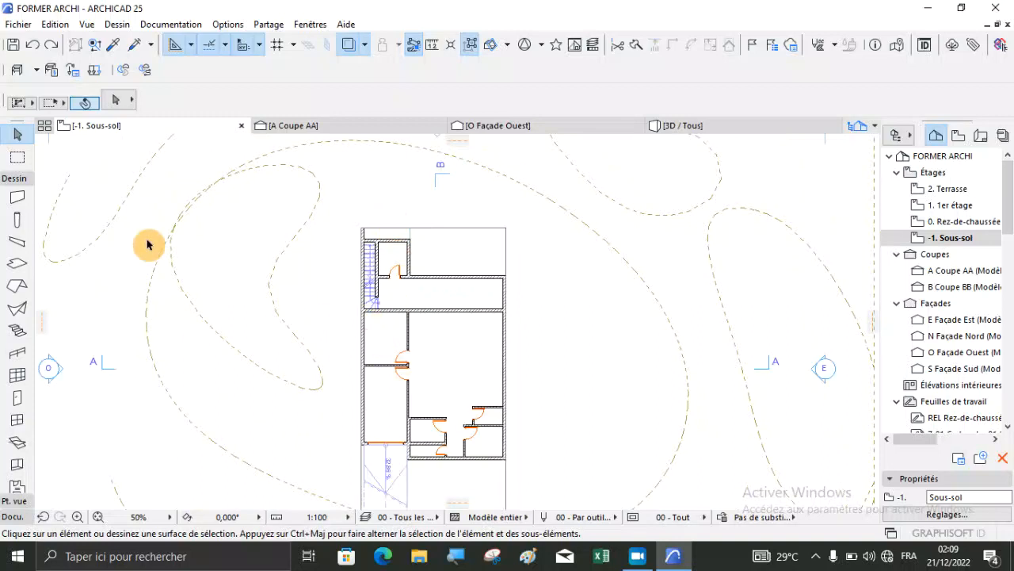
pyautogui.click(18, 198)
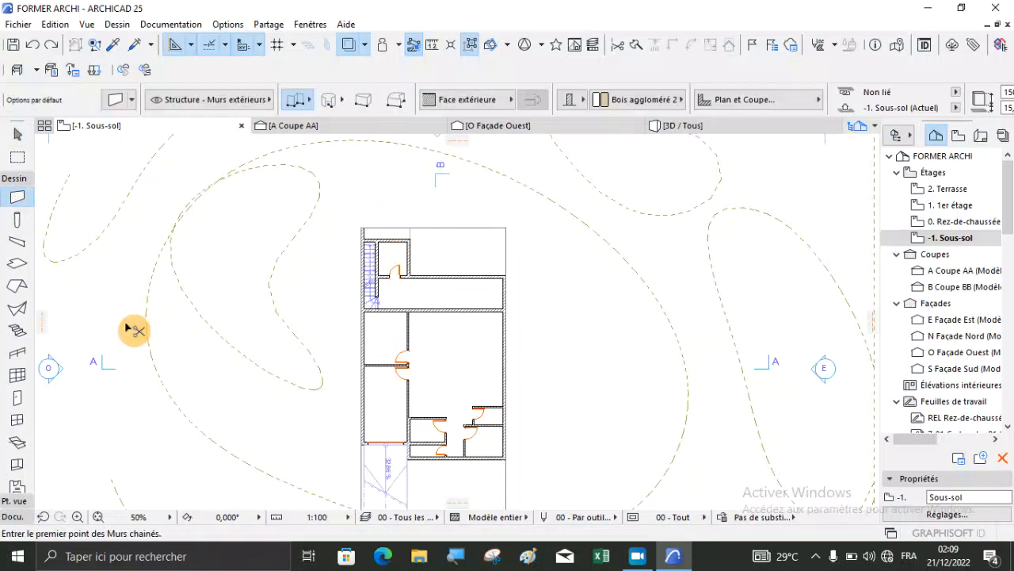
pyautogui.hotkey('ctrl', 'a')
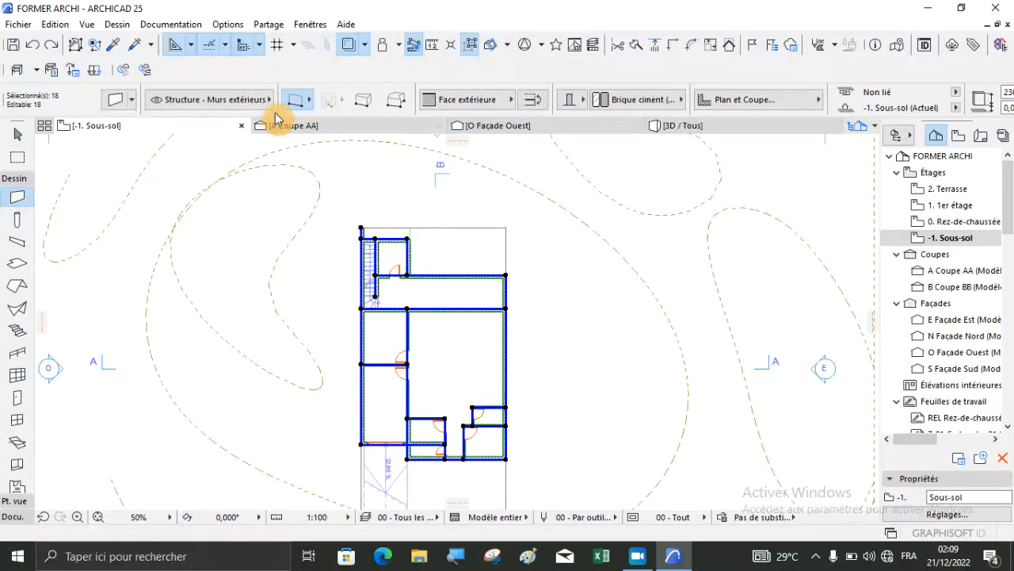
pyautogui.click(131, 99)
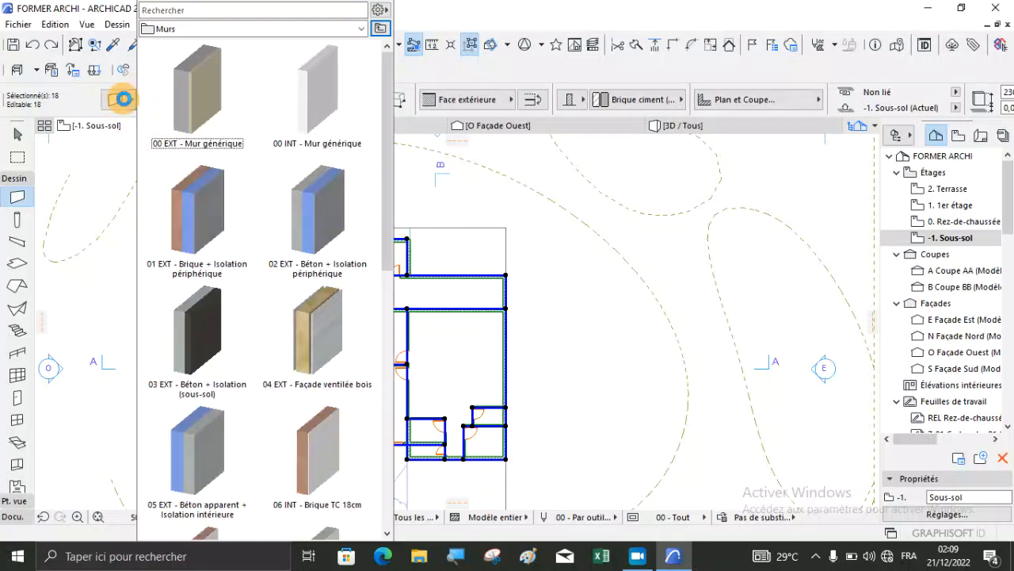
pyautogui.click(119, 100)
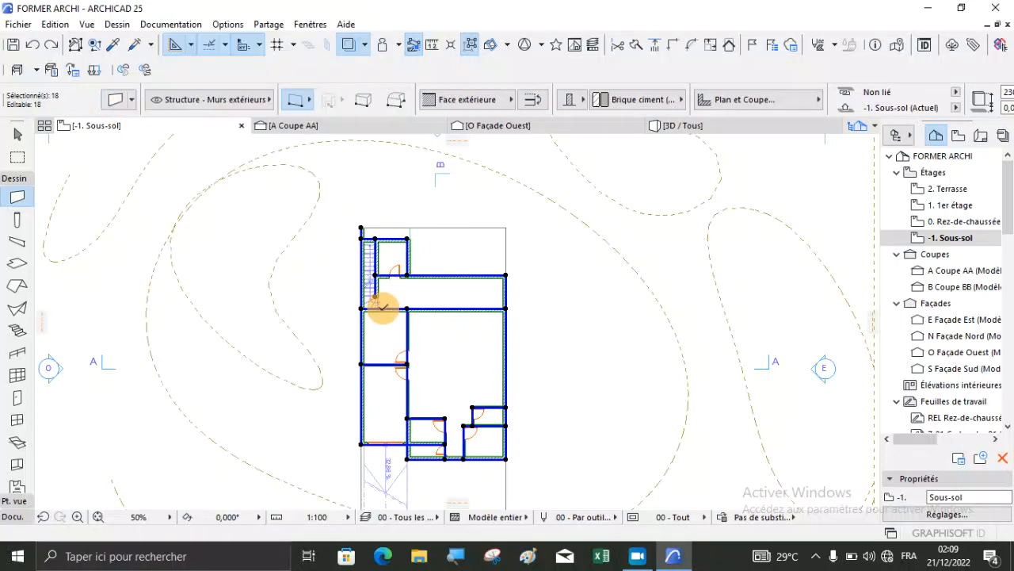
pyautogui.press('Escape')
# Step: Change the building material of the basement's outer walls and the wall beside the stairs to Béton armé (Coulé)
pyautogui.click(364, 386)
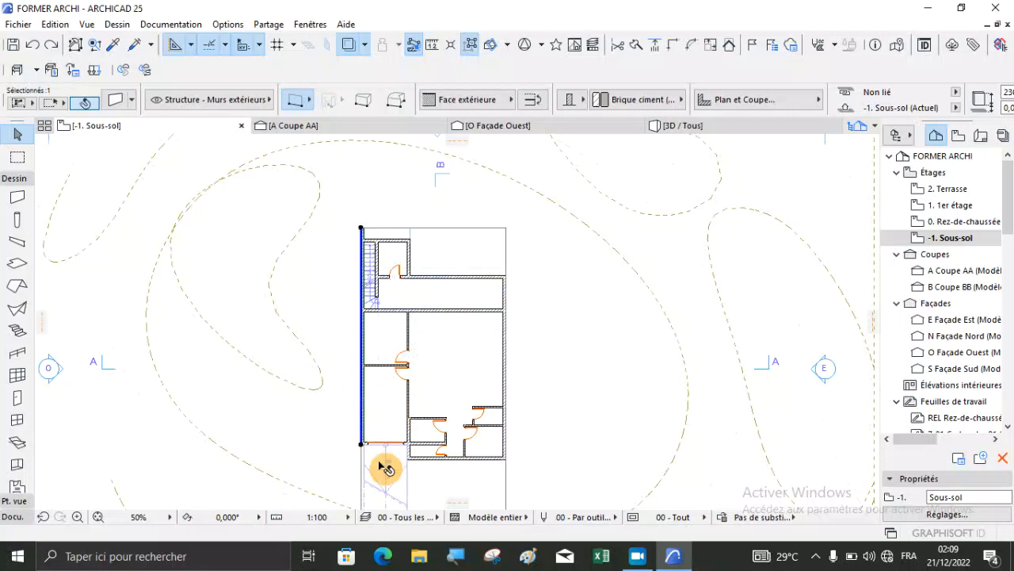
pyautogui.scroll(3, 384, 468)
pyautogui.keyDown('ctrl'); pyautogui.click(467, 439); pyautogui.keyUp('ctrl')
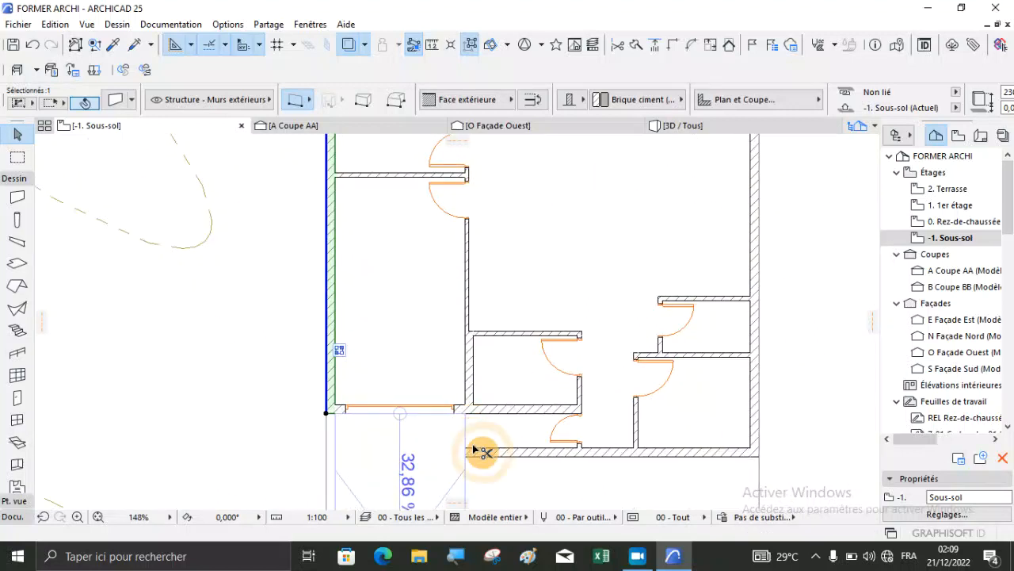
pyautogui.click(33, 52)
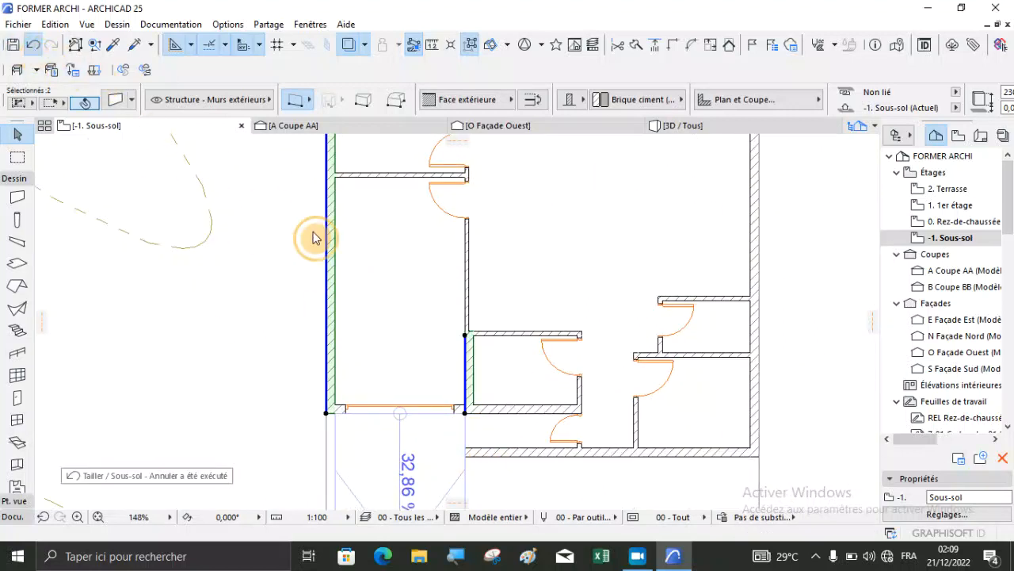
pyautogui.keyDown('shift'); pyautogui.click(522, 455); pyautogui.keyUp('shift')
pyautogui.keyDown('shift'); pyautogui.click(764, 422); pyautogui.keyUp('shift')
pyautogui.keyDown('shift'); pyautogui.click(507, 411); pyautogui.keyUp('shift')
pyautogui.scroll(-2, 488, 478)
pyautogui.scroll(-7, 489, 478)
pyautogui.scroll(9, 502, 407)
pyautogui.keyDown('shift'); pyautogui.click(487, 382); pyautogui.keyUp('shift')
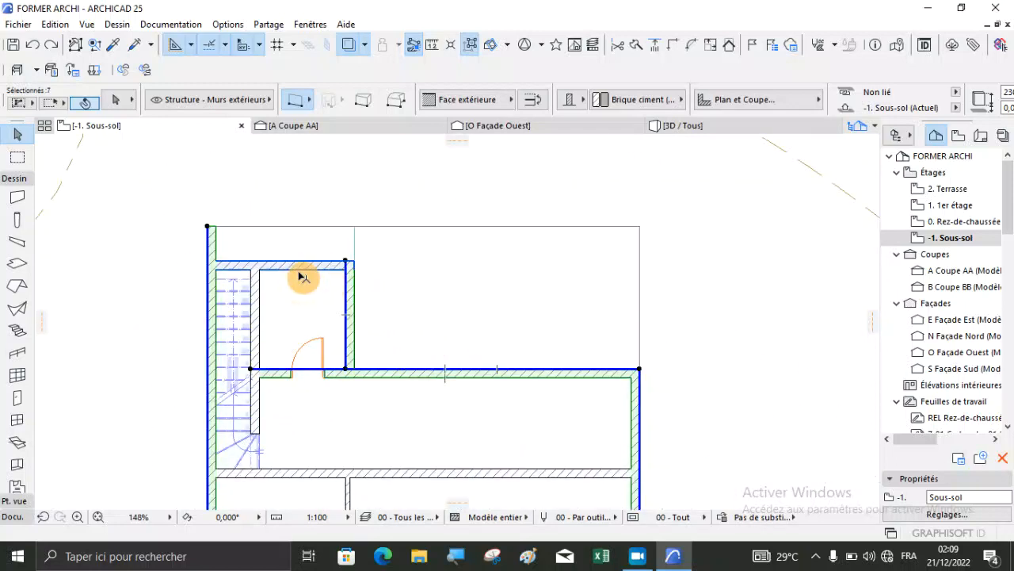
pyautogui.keyDown('shift'); pyautogui.click(308, 297); pyautogui.keyUp('shift')
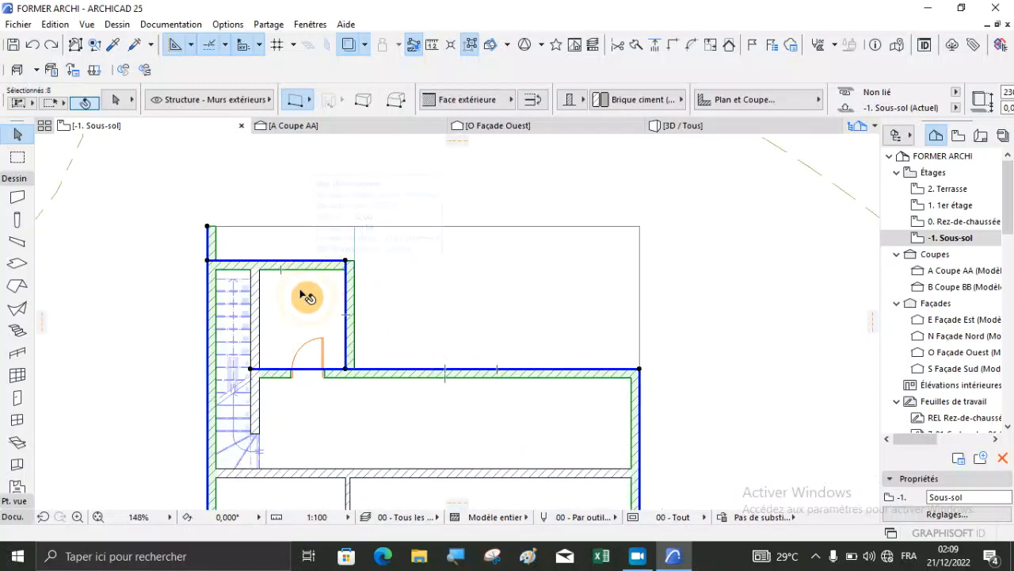
pyautogui.keyDown('shift'); pyautogui.click(258, 347); pyautogui.keyUp('shift')
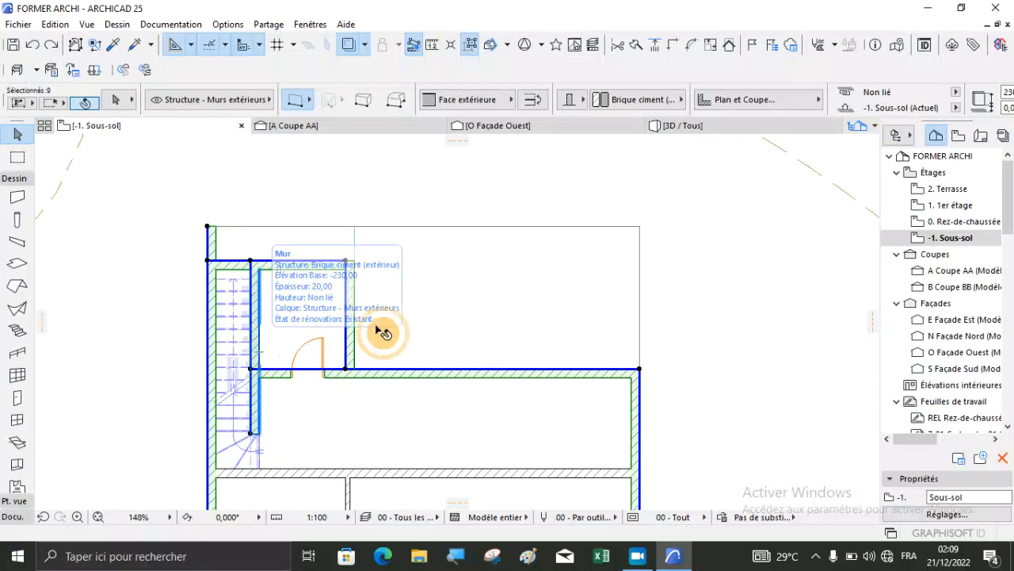
pyautogui.scroll(-5, 446, 283)
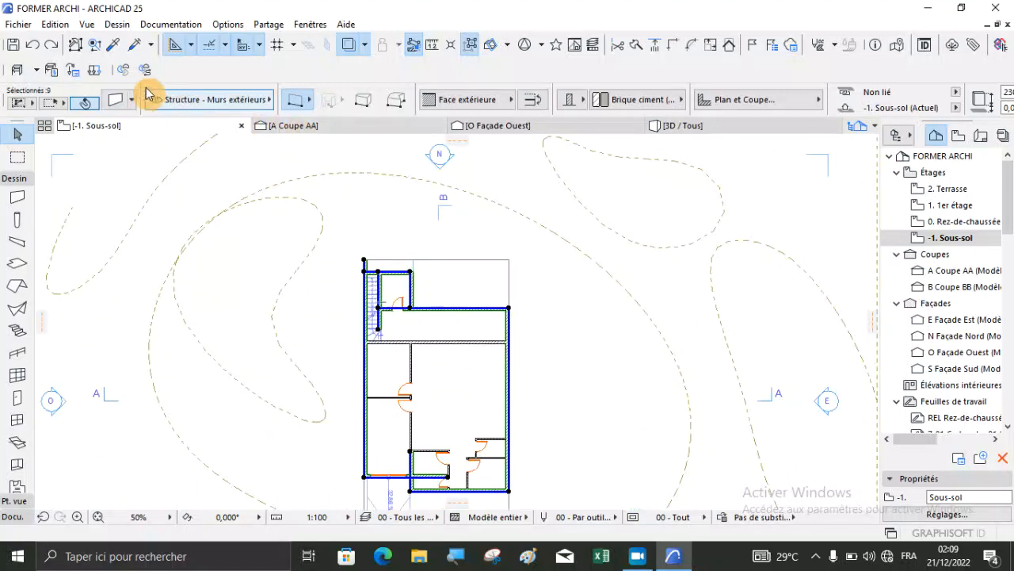
pyautogui.hotkey('ctrl', 't')
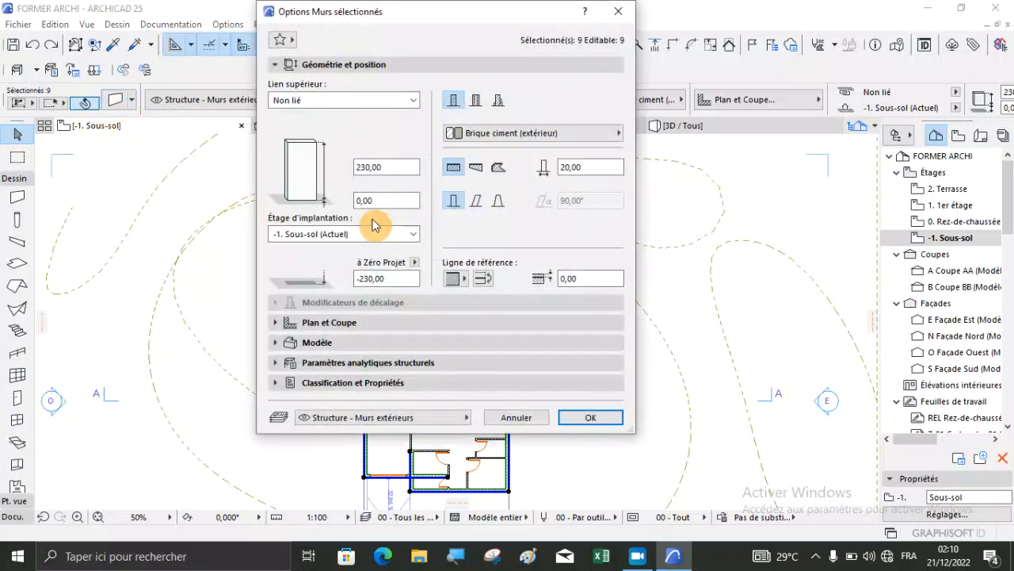
pyautogui.click(504, 134)
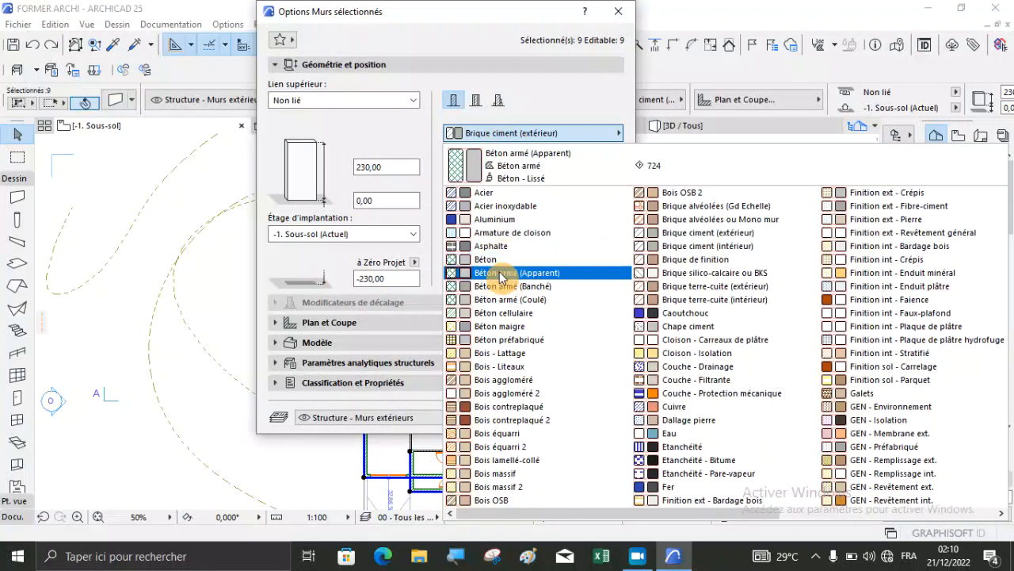
pyautogui.click(504, 299)
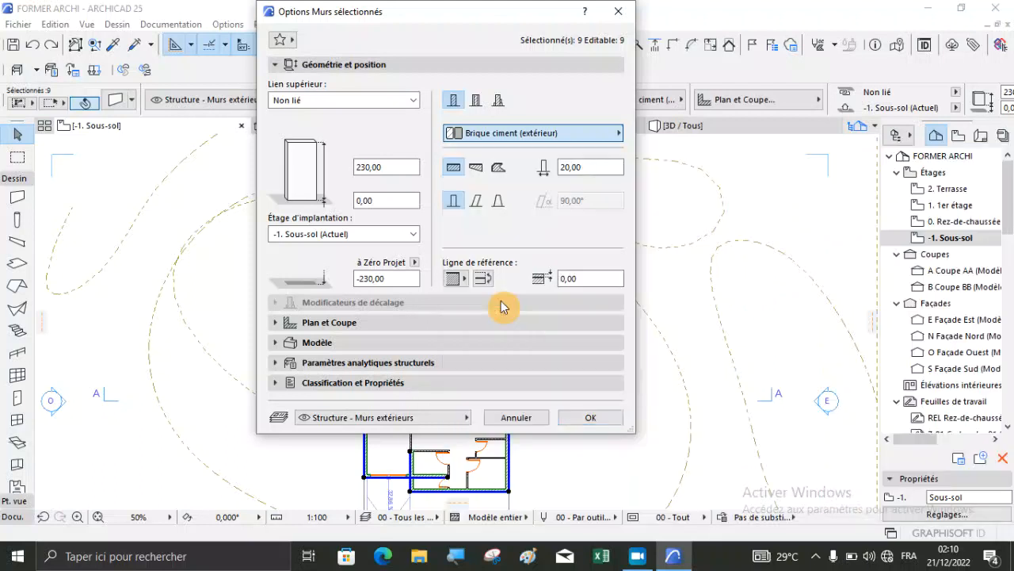
pyautogui.click(590, 418)
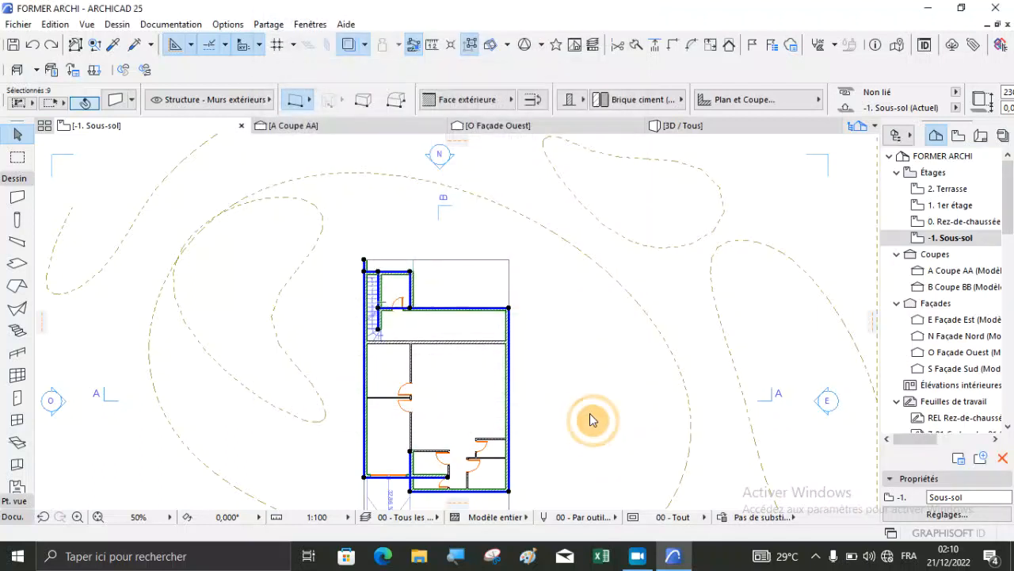
pyautogui.click(437, 330)
# Step: Examine the basement walls around the garage door, ramp and base of the façades in 3D
pyautogui.click(673, 126)
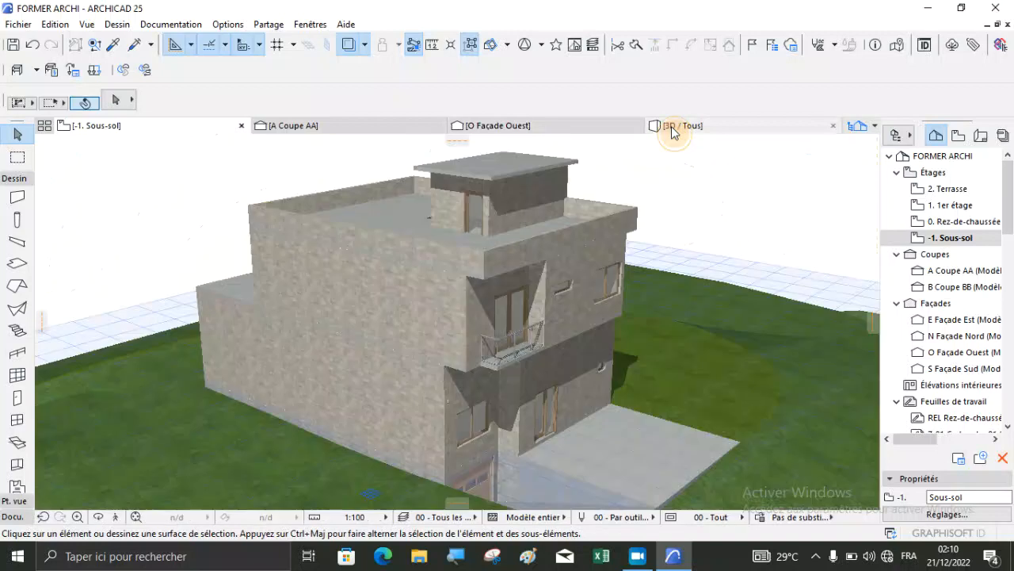
pyautogui.scroll(2, 521, 491)
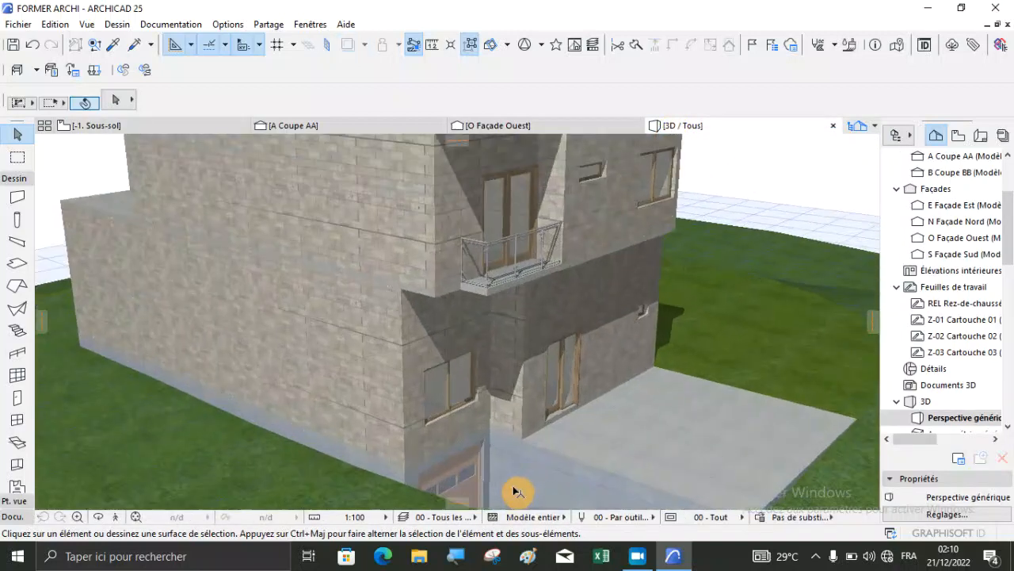
pyautogui.scroll(2, 465, 472)
pyautogui.scroll(-1, 272, 259)
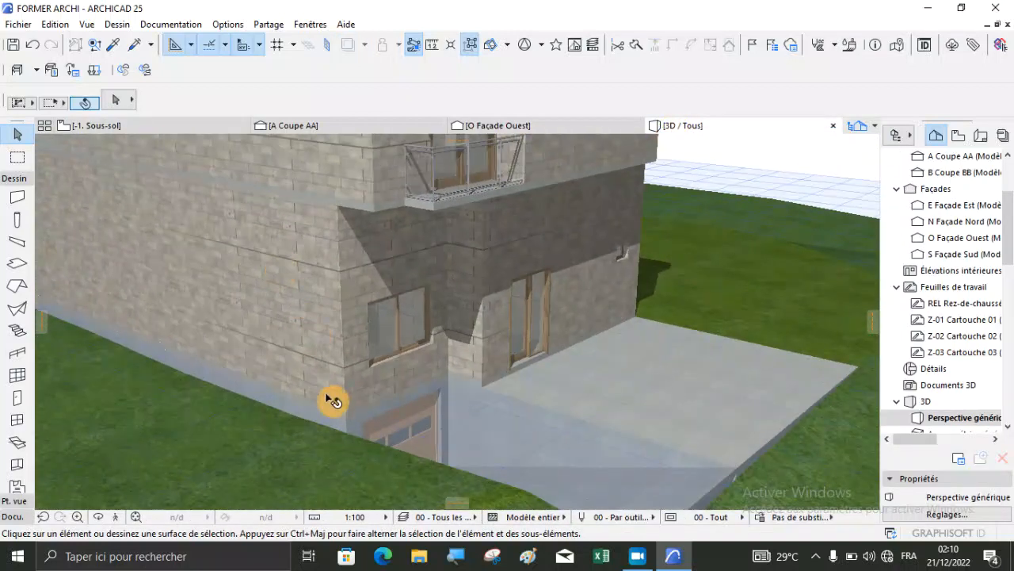
pyautogui.click(98, 516)
pyautogui.moveTo(663, 414); pyautogui.dragTo(609, 404)
pyautogui.scroll(6, 575, 383)
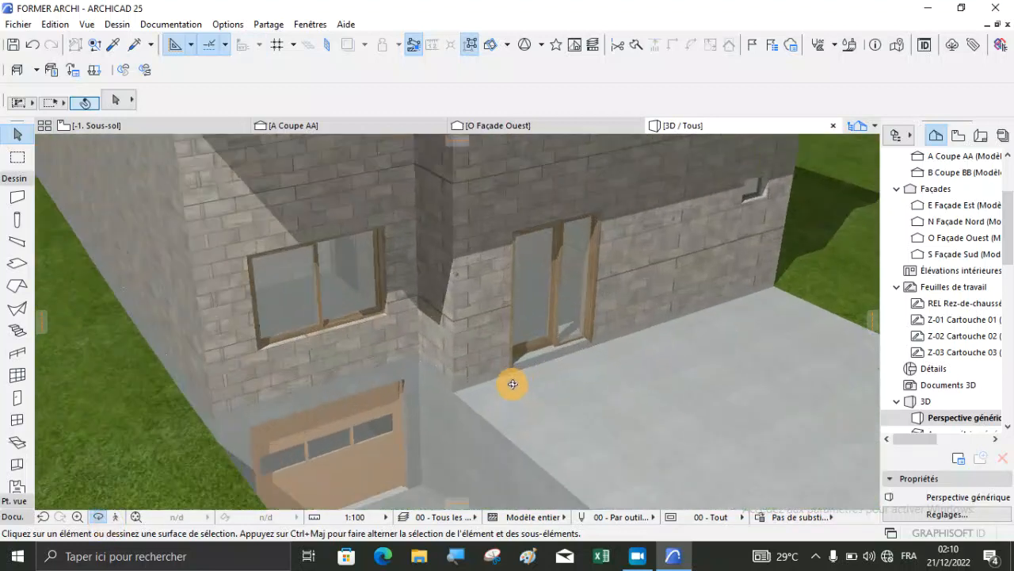
pyautogui.scroll(1, 372, 380)
pyautogui.moveTo(512, 446); pyautogui.dragTo(584, 274)
pyautogui.scroll(-3, 585, 274)
pyautogui.scroll(4, 568, 335)
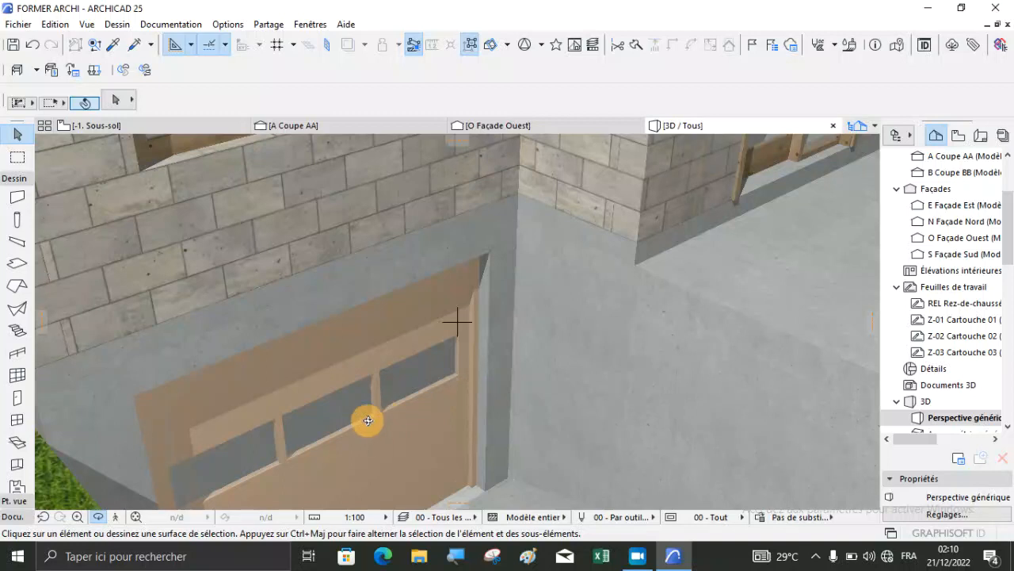
pyautogui.scroll(-3, 368, 422)
pyautogui.moveTo(722, 277); pyautogui.dragTo(579, 409)
pyautogui.click(639, 556)
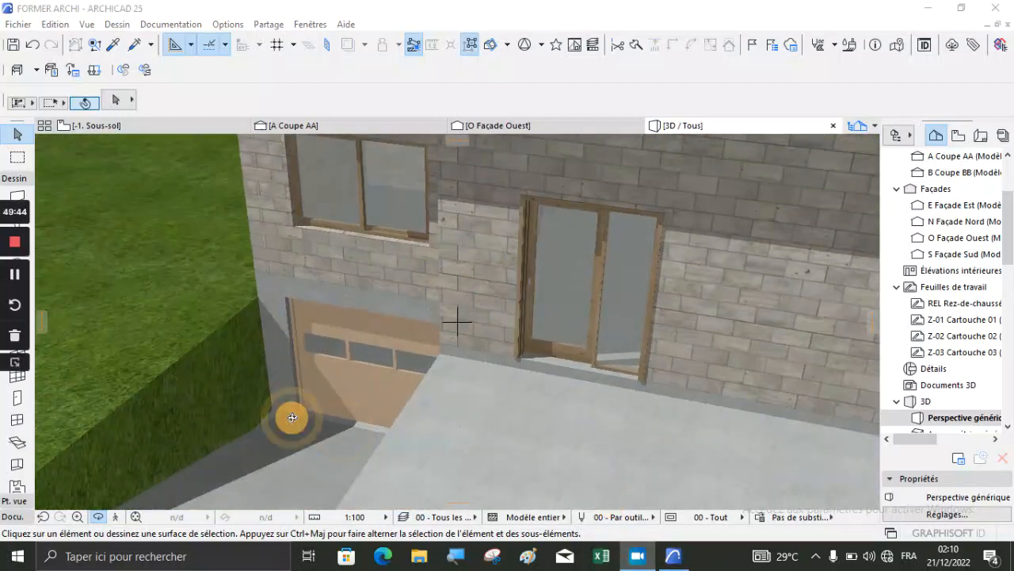
pyautogui.click(10, 279)
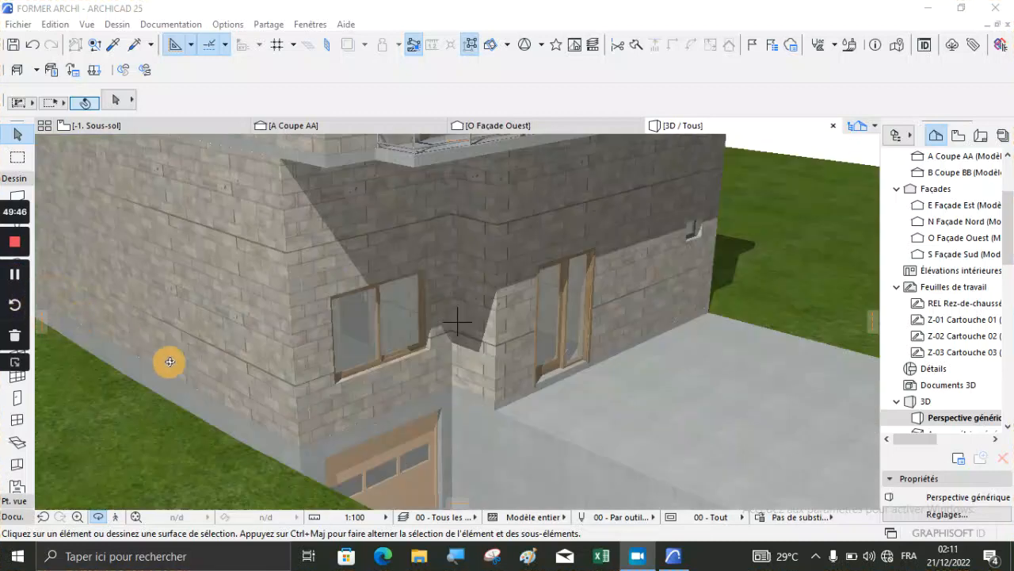
# Step: Inspect the whole house from above and the roof terrace's stair enclosure with its doorway in 3D
pyautogui.moveTo(252, 403); pyautogui.dragTo(385, 460)
pyautogui.moveTo(428, 391); pyautogui.dragTo(413, 215)
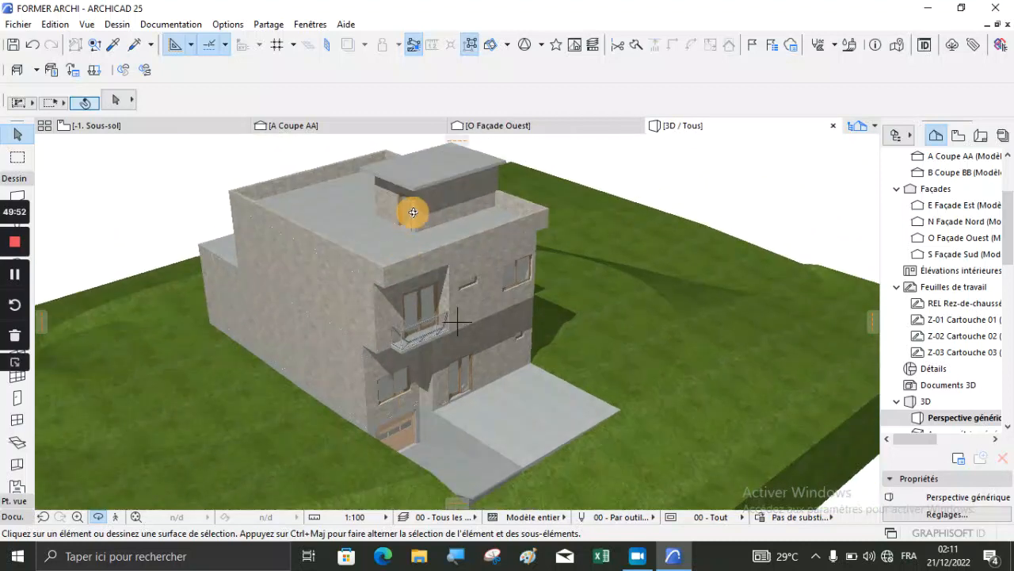
pyautogui.scroll(10, 410, 206)
pyautogui.scroll(5, 372, 319)
pyautogui.scroll(4, 553, 315)
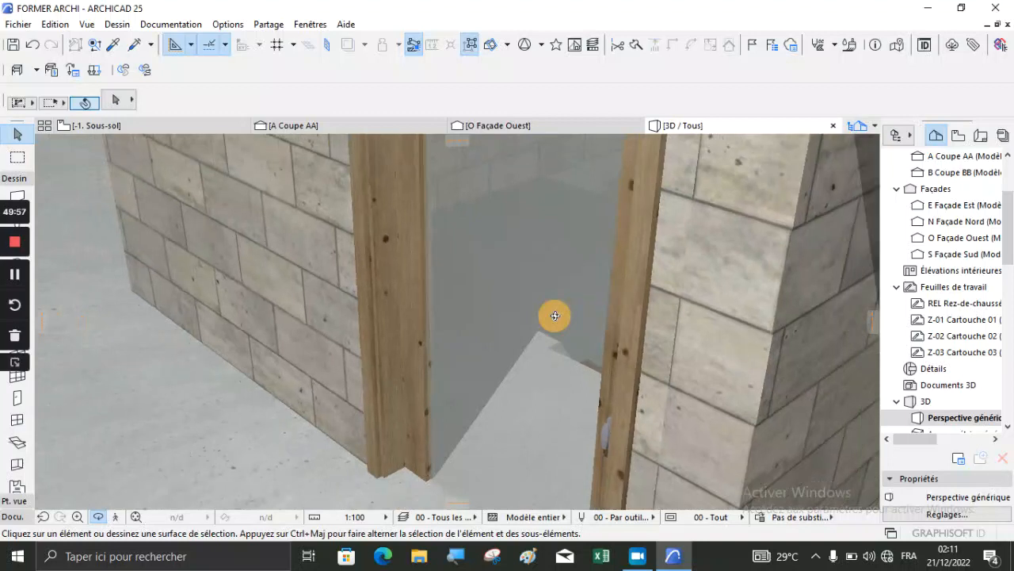
pyautogui.scroll(-10, 555, 316)
pyautogui.moveTo(451, 290)
pyautogui.mouseDown()
pyautogui.moveTo(643, 314)
pyautogui.moveTo(649, 297)
pyautogui.moveTo(627, 317)
pyautogui.moveTo(565, 296)
pyautogui.moveTo(483, 310)
pyautogui.moveTo(444, 294)
pyautogui.moveTo(457, 298)
pyautogui.mouseUp()
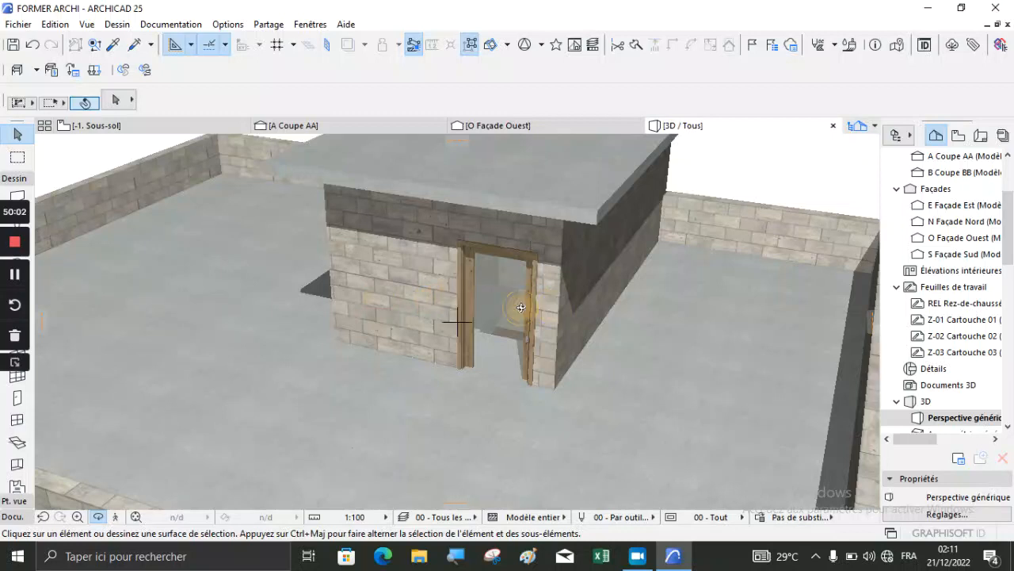
pyautogui.scroll(-10, 397, 296)
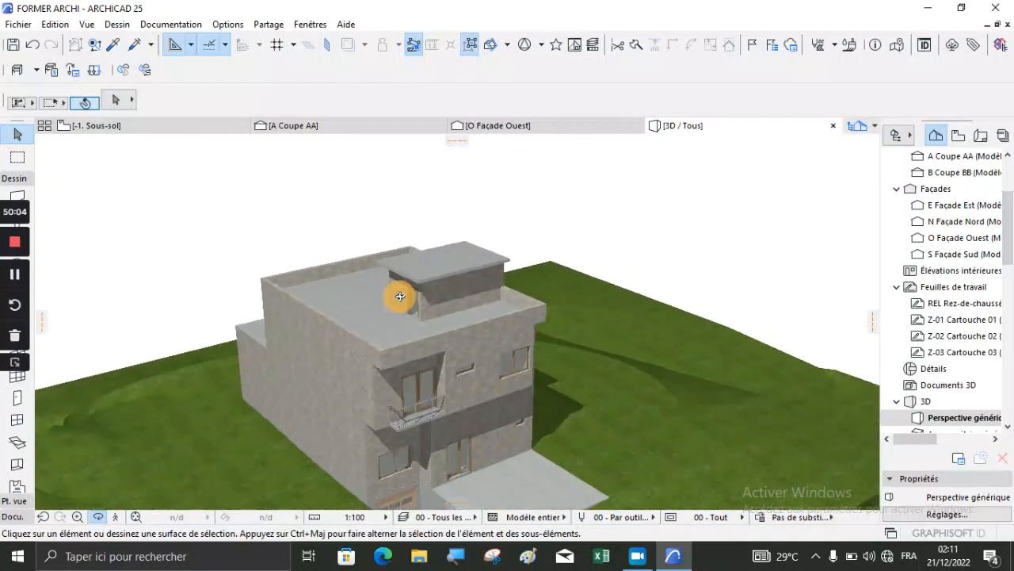
# Step: Inspect the front façade, the garage ramp and the entrance slab in 3D from several angles
pyautogui.scroll(6, 477, 485)
pyautogui.scroll(-3, 582, 256)
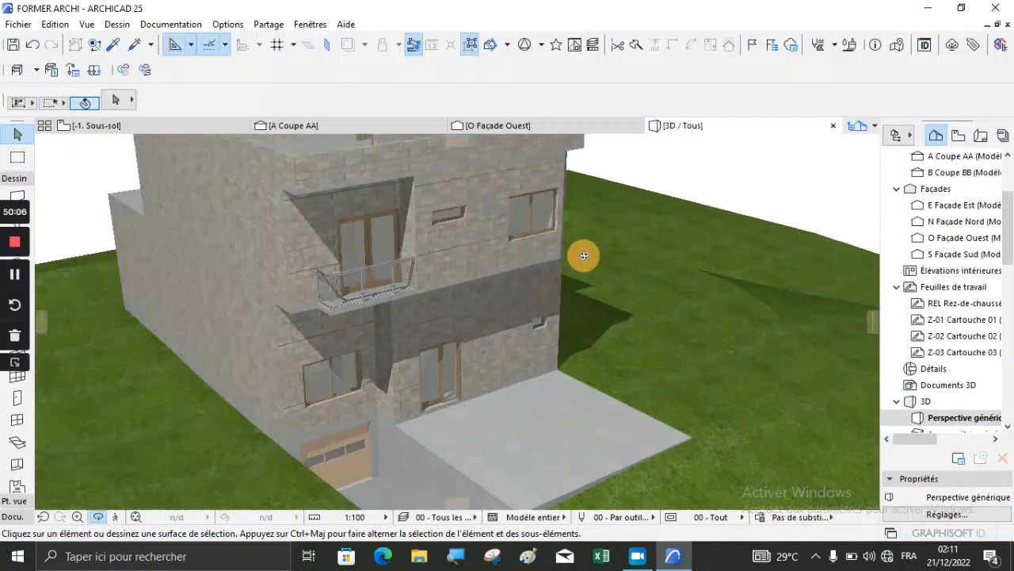
pyautogui.moveTo(370, 386); pyautogui.dragTo(266, 396)
pyautogui.moveTo(264, 398); pyautogui.dragTo(302, 381)
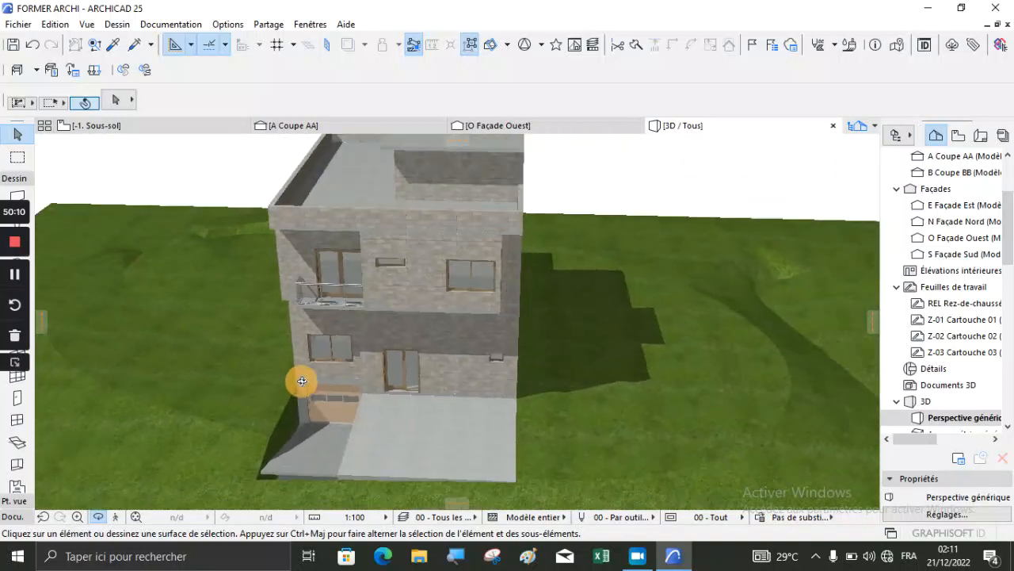
pyautogui.moveTo(291, 464); pyautogui.dragTo(215, 428)
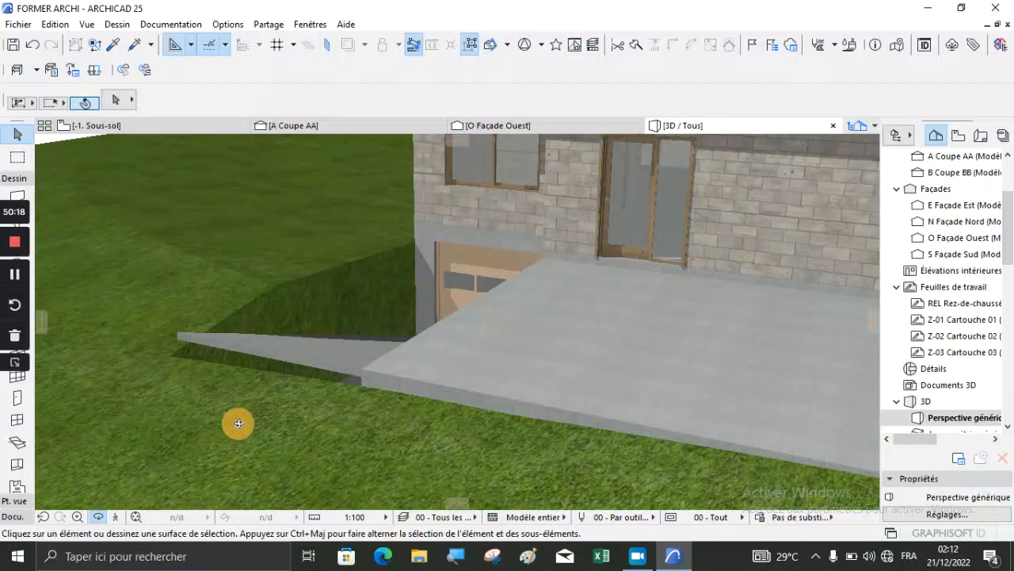
pyautogui.scroll(-5, 248, 412)
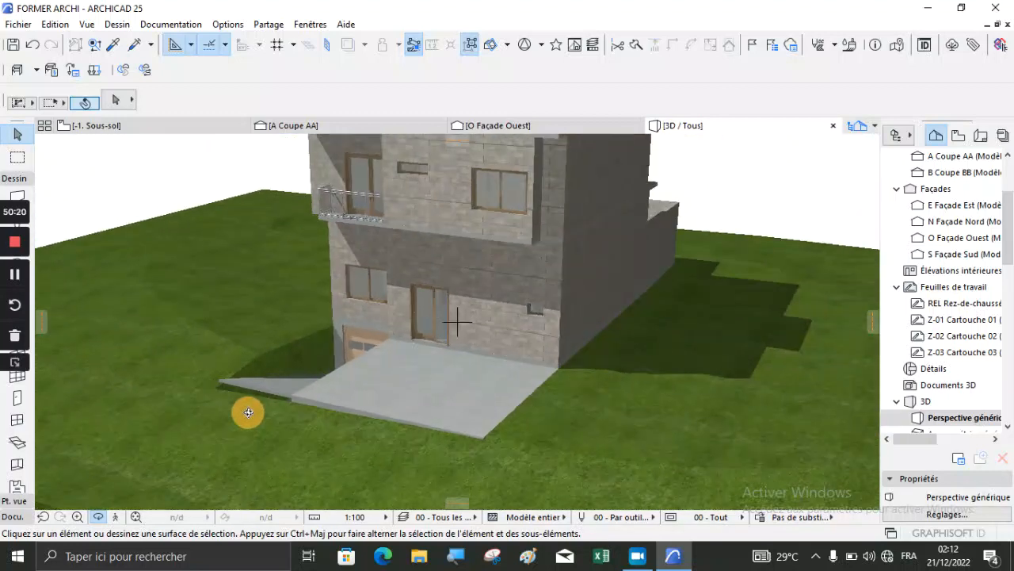
pyautogui.scroll(-2, 248, 412)
pyautogui.moveTo(359, 382); pyautogui.dragTo(446, 429)
pyautogui.moveTo(345, 447); pyautogui.dragTo(259, 354)
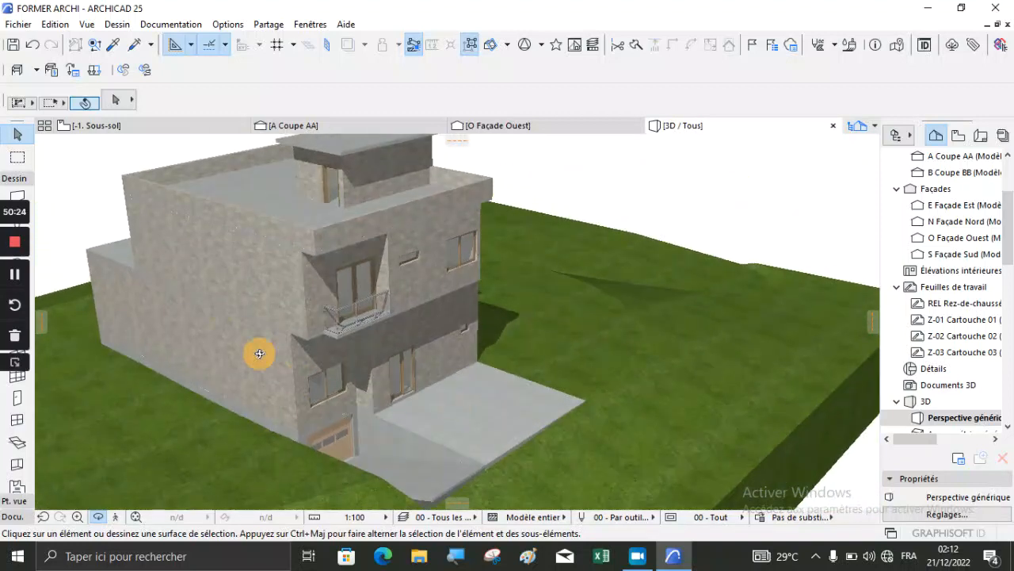
# Step: Open the Rez-de-chaussée floor plan and show the basement as a trace reference around the garage ramp and entrance slab
pyautogui.click(103, 128)
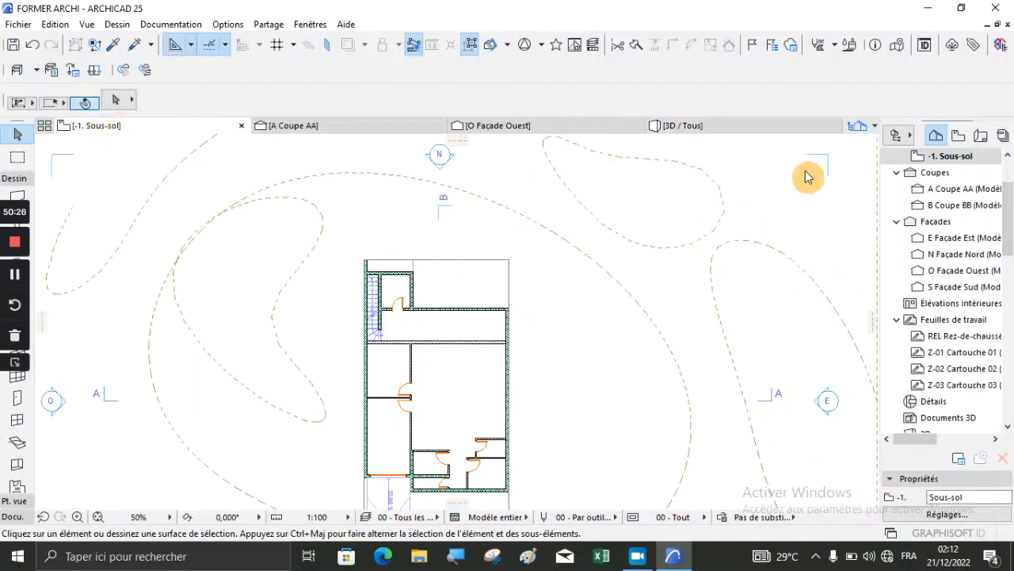
pyautogui.scroll(3, 958, 178)
pyautogui.doubleClick(940, 223)
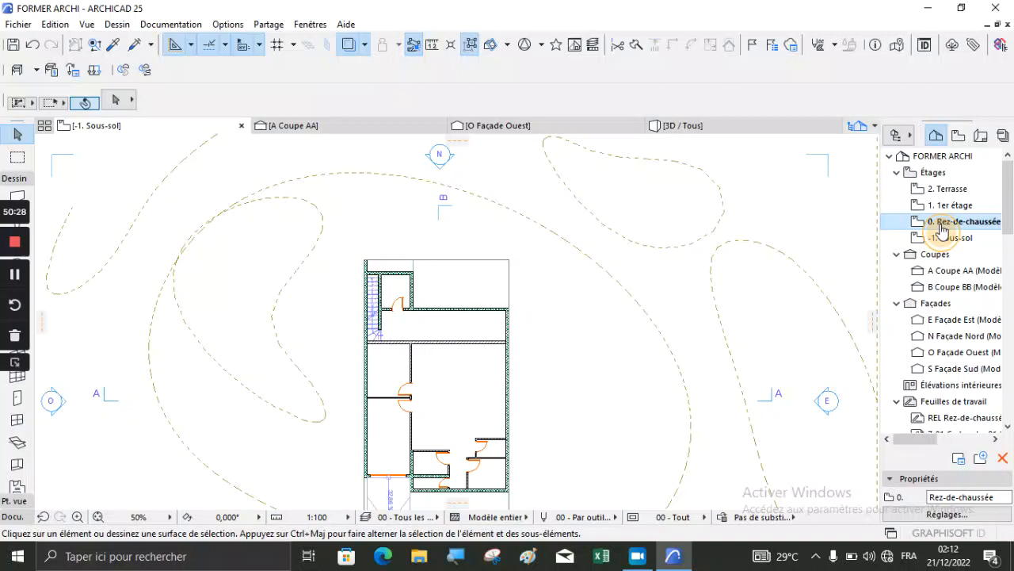
pyautogui.scroll(-3, 396, 297)
pyautogui.scroll(6, 464, 479)
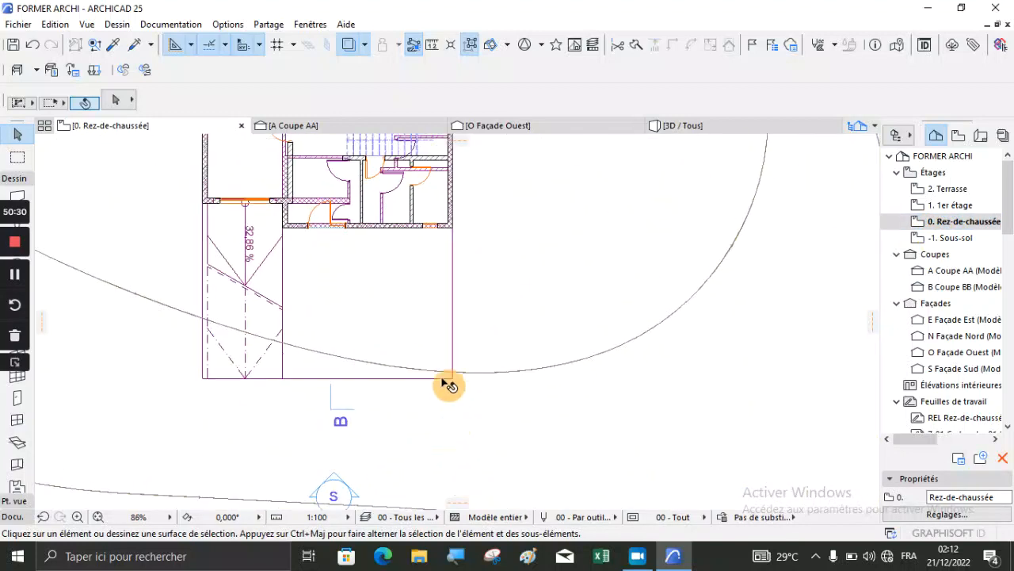
pyautogui.scroll(-3, 301, 262)
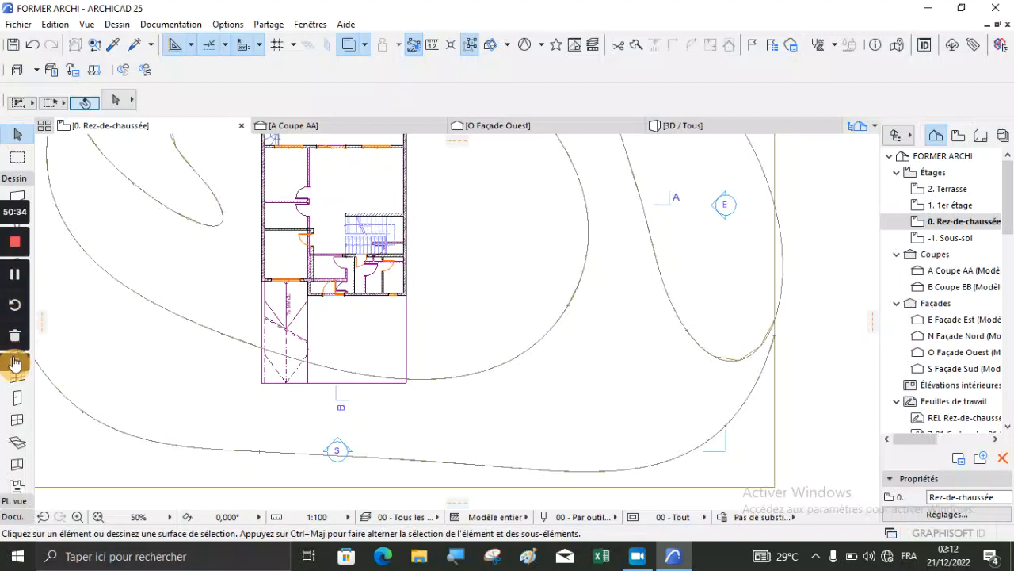
pyautogui.scroll(4, 340, 220)
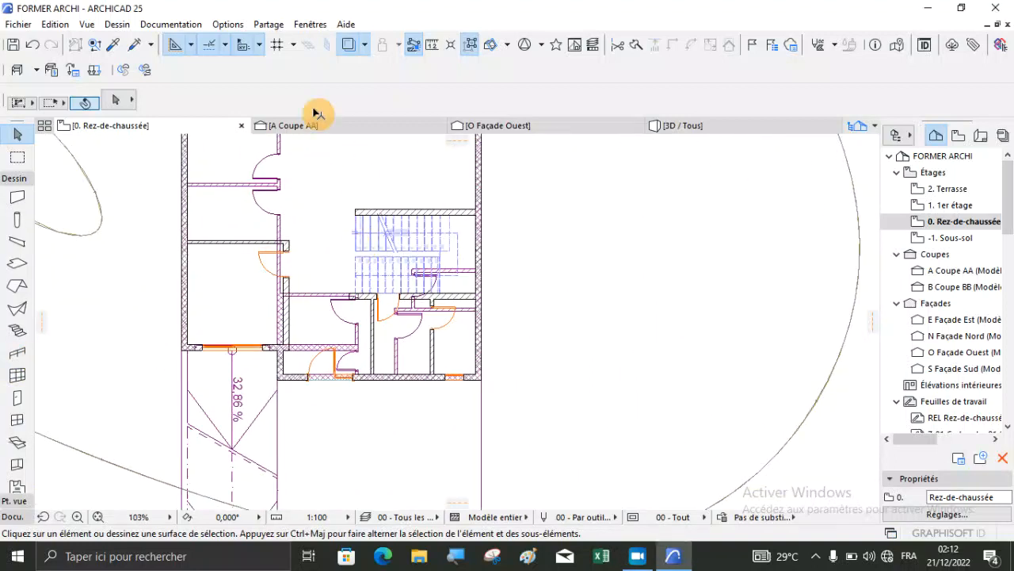
pyautogui.scroll(-3, 335, 211)
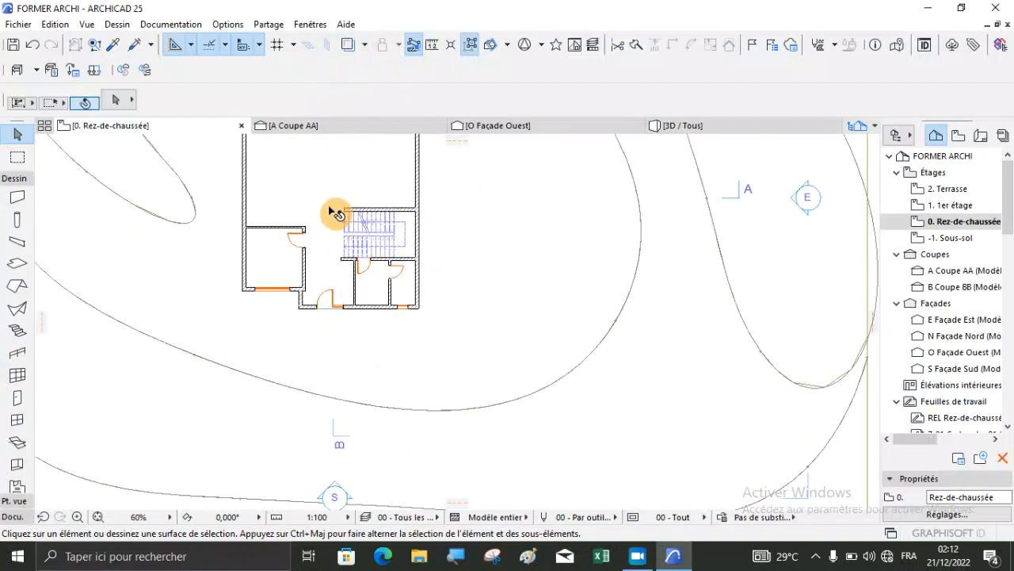
pyautogui.click(346, 41)
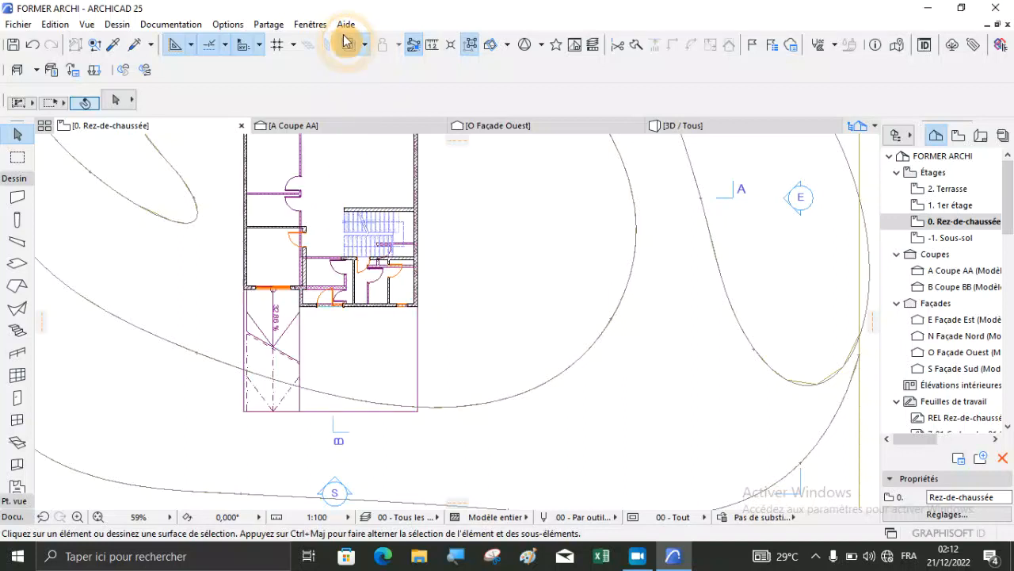
# Step: Pick up the ground-floor exterior wall's settings, start a chained wall at the front façade's stair-side corner and set its height to 250
pyautogui.click(111, 46)
pyautogui.scroll(4, 375, 293)
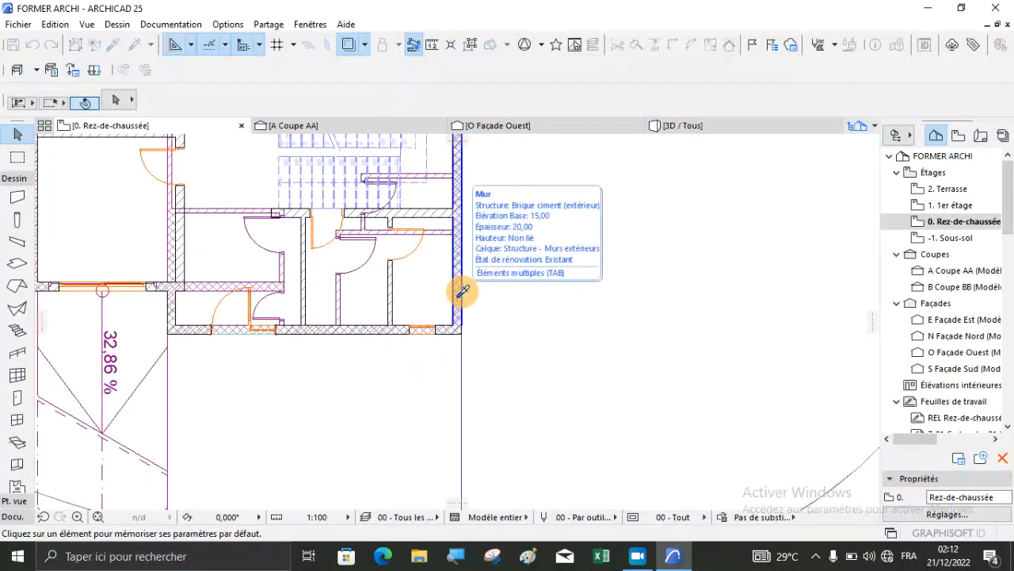
pyautogui.click(463, 291)
pyautogui.click(463, 330)
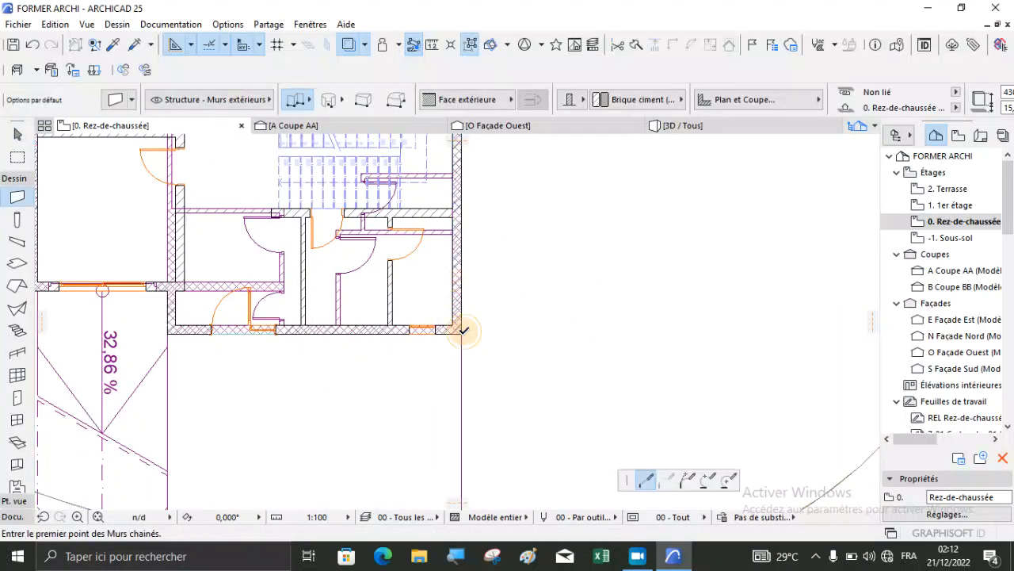
pyautogui.scroll(-2, 730, 108)
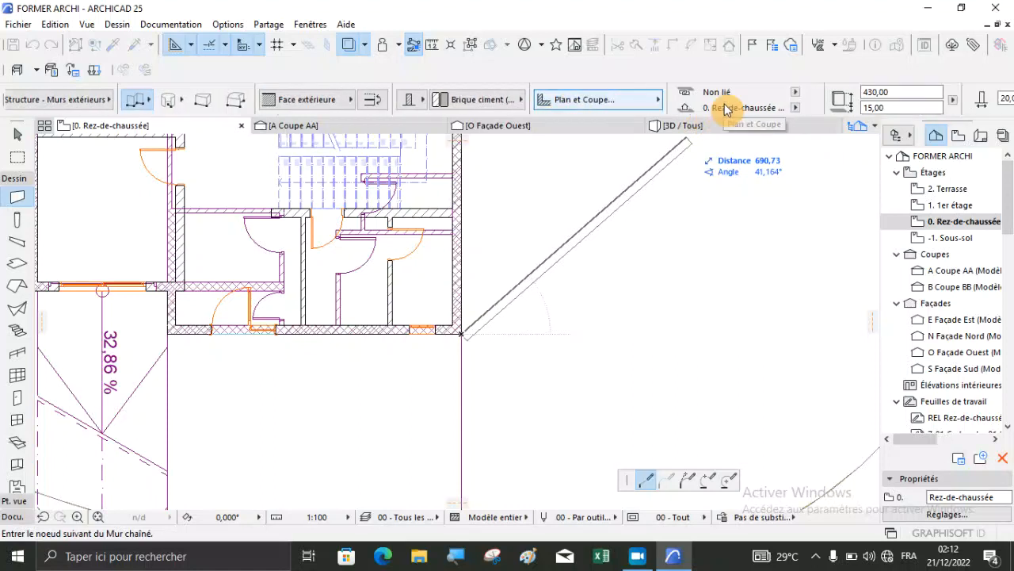
pyautogui.moveTo(717, 92); pyautogui.dragTo(591, 99)
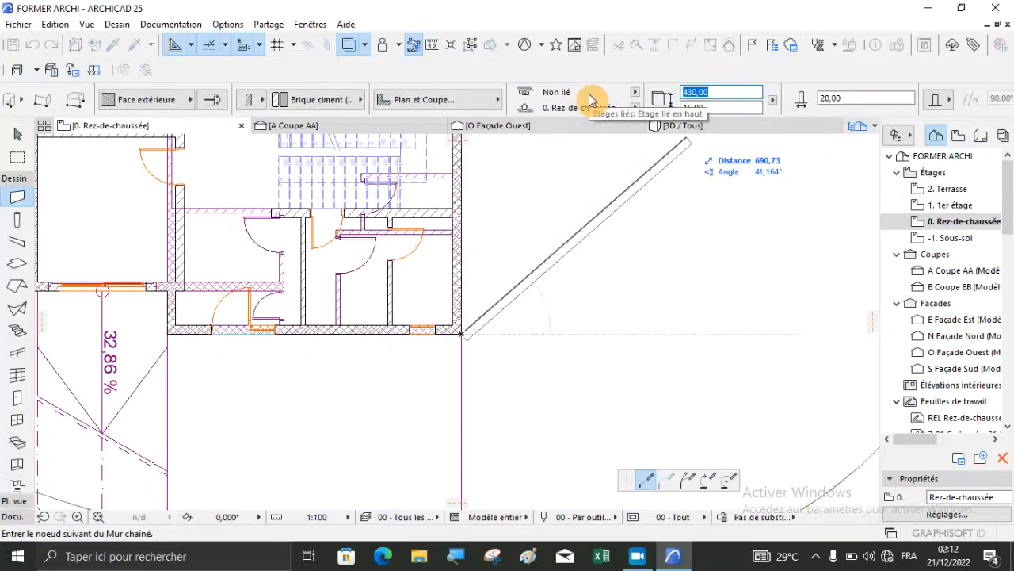
pyautogui.write('250')
pyautogui.press('Return')
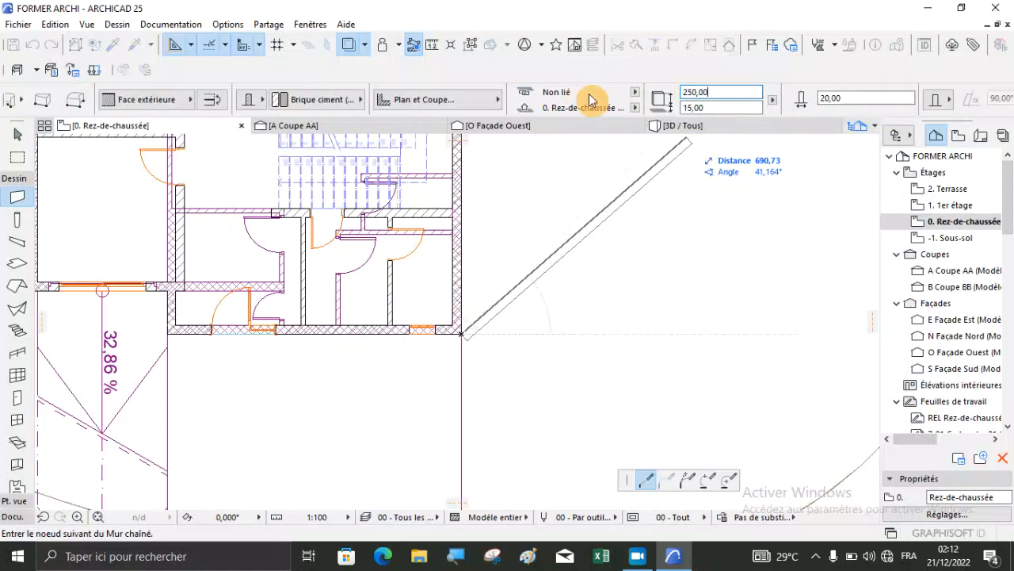
# Step: Draw the enclosure wall around the entrance slab and garage ramp back to the house corner, with its thickness inside the outline
pyautogui.scroll(-3, 428, 267)
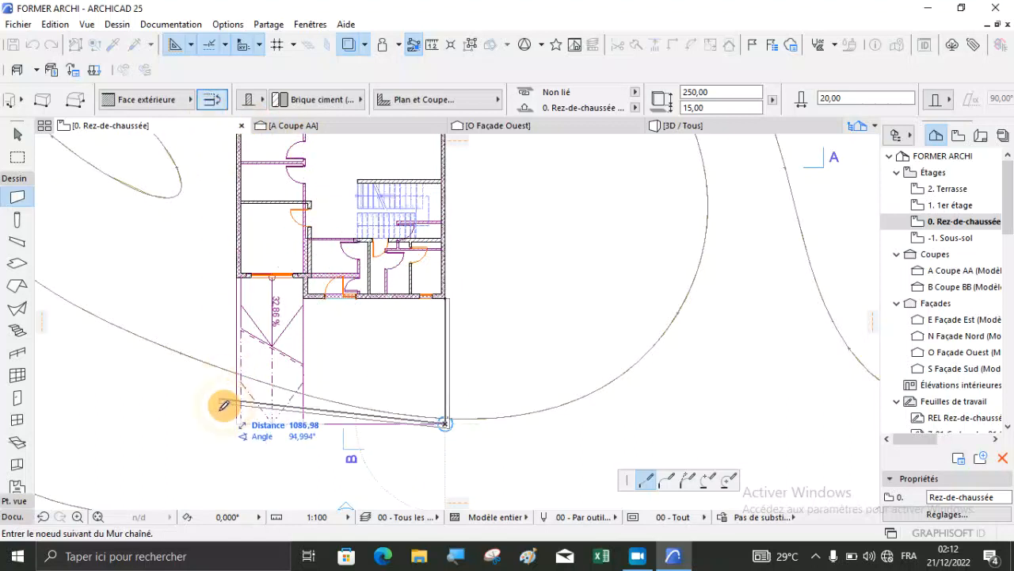
pyautogui.click(210, 100)
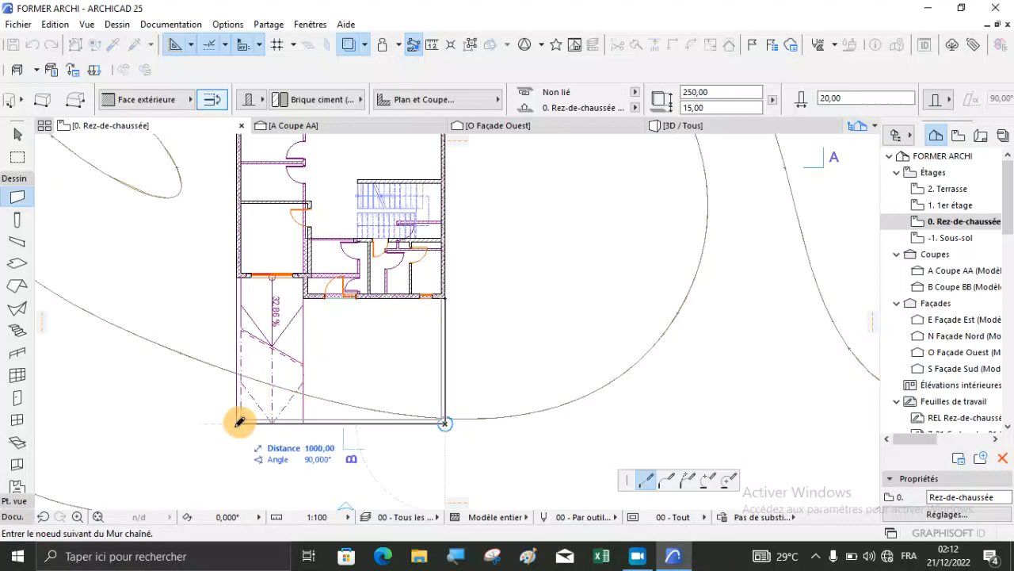
pyautogui.scroll(3, 242, 417)
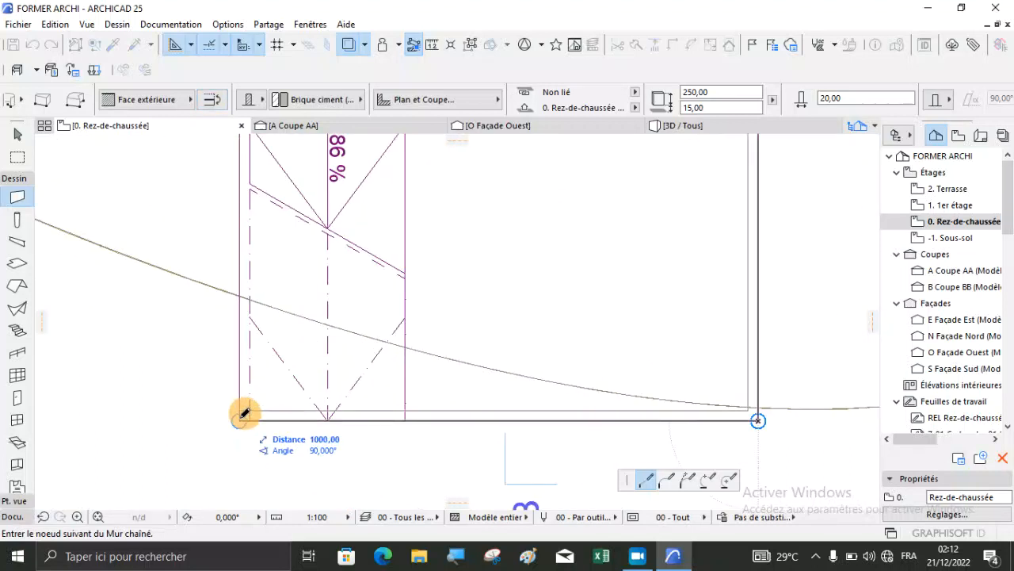
pyautogui.scroll(-3, 238, 397)
pyautogui.scroll(4, 232, 262)
pyautogui.scroll(1, 239, 249)
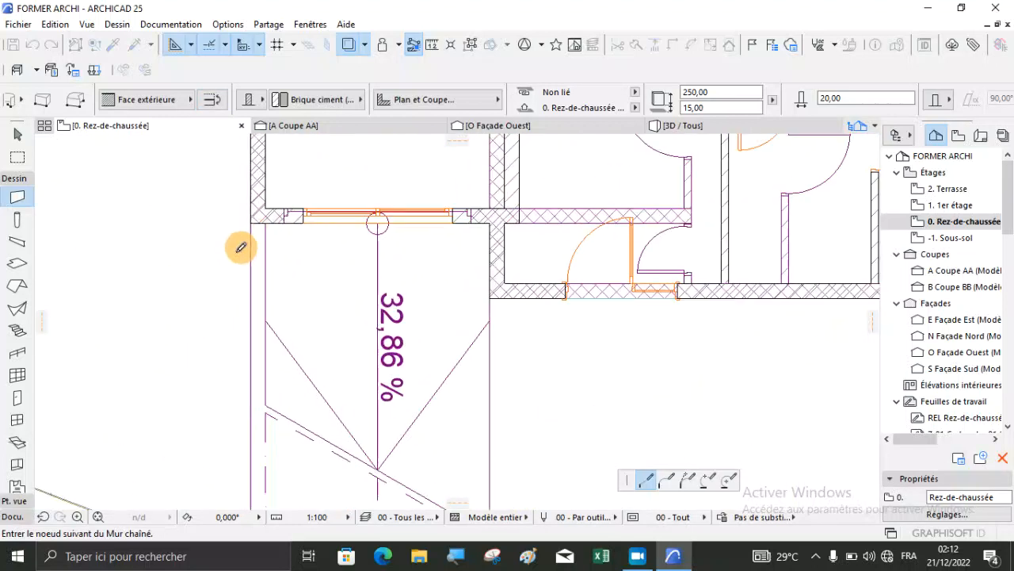
pyautogui.doubleClick(259, 217)
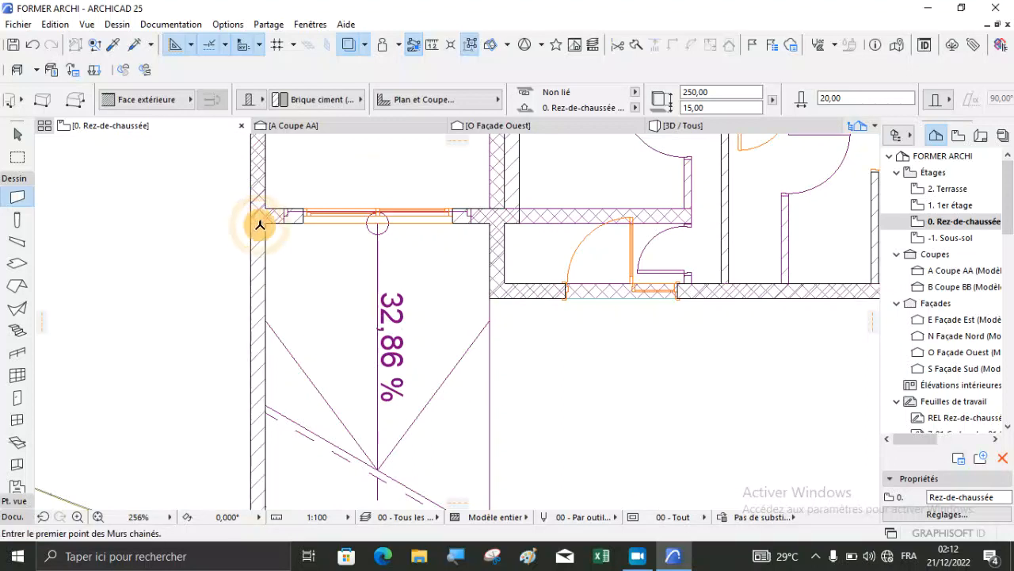
# Step: Inspect the new enclosure walls in 3D, checking their corners and their base against the slab and terrain
pyautogui.click(678, 126)
pyautogui.keyDown('shift'); pyautogui.moveTo(430, 324); pyautogui.dragTo(352, 397, button='middle'); pyautogui.keyUp('shift')
pyautogui.scroll(6, 352, 398)
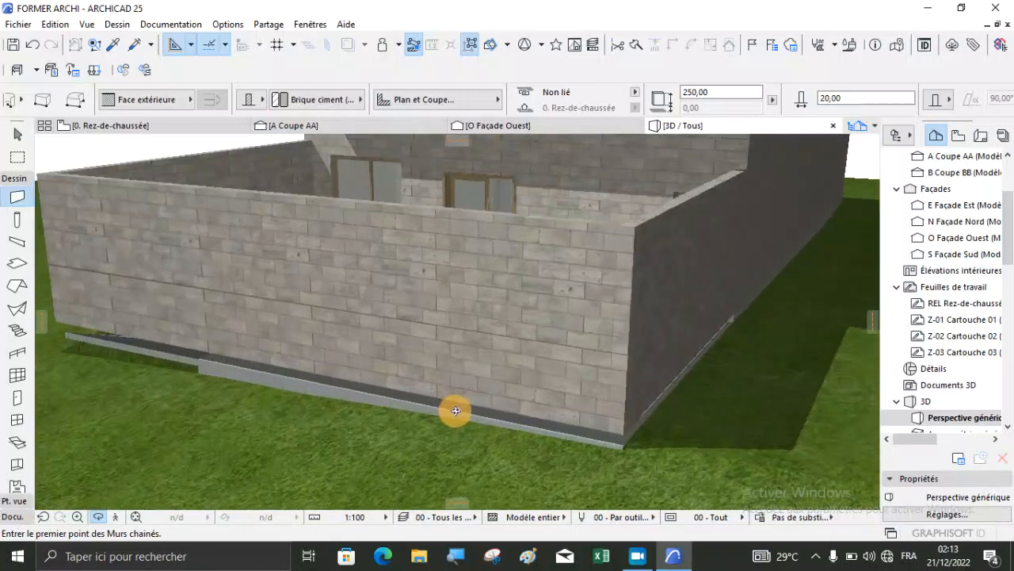
pyautogui.keyDown('shift'); pyautogui.moveTo(327, 406); pyautogui.dragTo(354, 430, button='middle'); pyautogui.keyUp('shift')
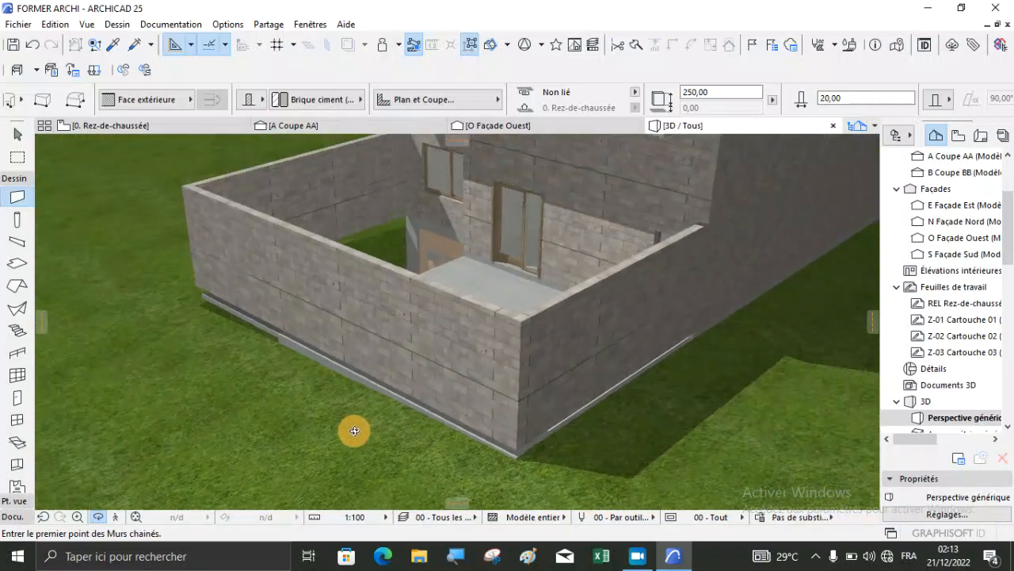
pyautogui.keyDown('shift'); pyautogui.moveTo(338, 348); pyautogui.dragTo(521, 448, button='middle'); pyautogui.keyUp('shift')
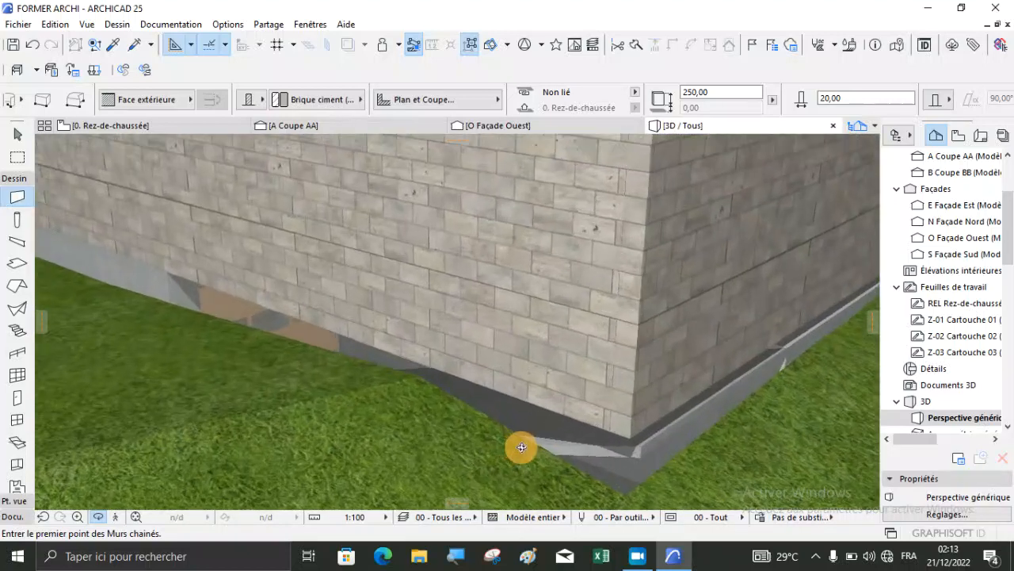
pyautogui.keyDown('shift'); pyautogui.moveTo(582, 420); pyautogui.dragTo(484, 333, button='middle'); pyautogui.keyUp('shift')
pyautogui.keyDown('shift'); pyautogui.moveTo(492, 292); pyautogui.dragTo(477, 314, button='middle'); pyautogui.keyUp('shift')
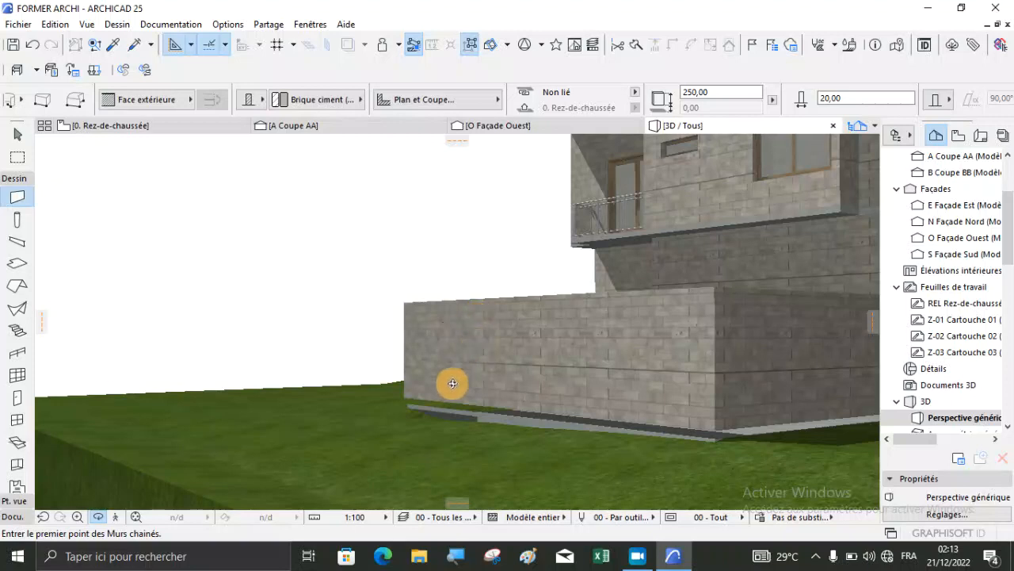
pyautogui.keyDown('shift'); pyautogui.moveTo(453, 384); pyautogui.dragTo(459, 398, button='middle'); pyautogui.keyUp('shift')
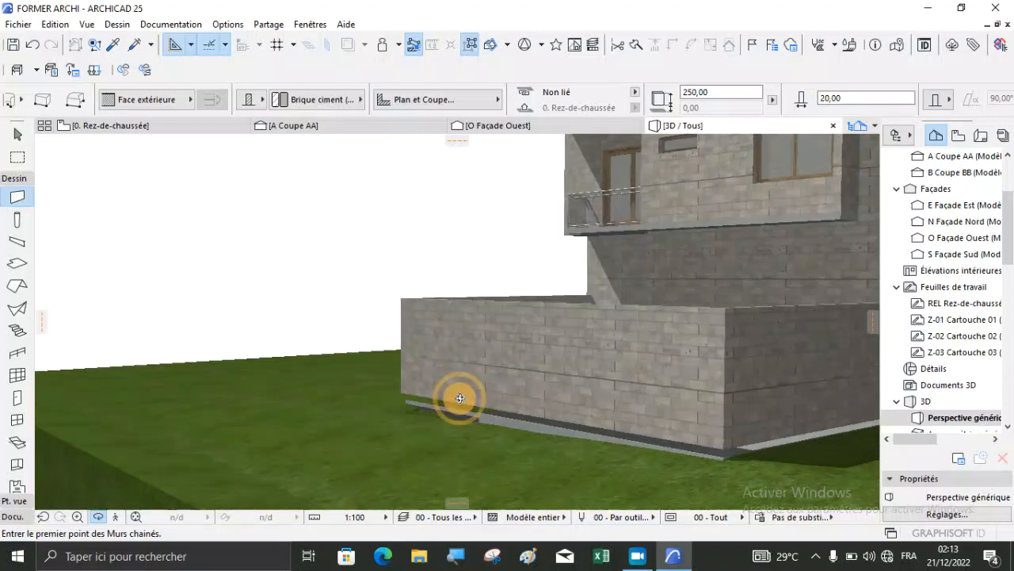
# Step: Lower the front enclosure wall and the entrance-slab side wall vertically to the slab's bottom edge
pyautogui.keyDown('shift'); pyautogui.click(687, 427); pyautogui.keyUp('shift')
pyautogui.scroll(2, 730, 466)
pyautogui.scroll(5, 730, 466)
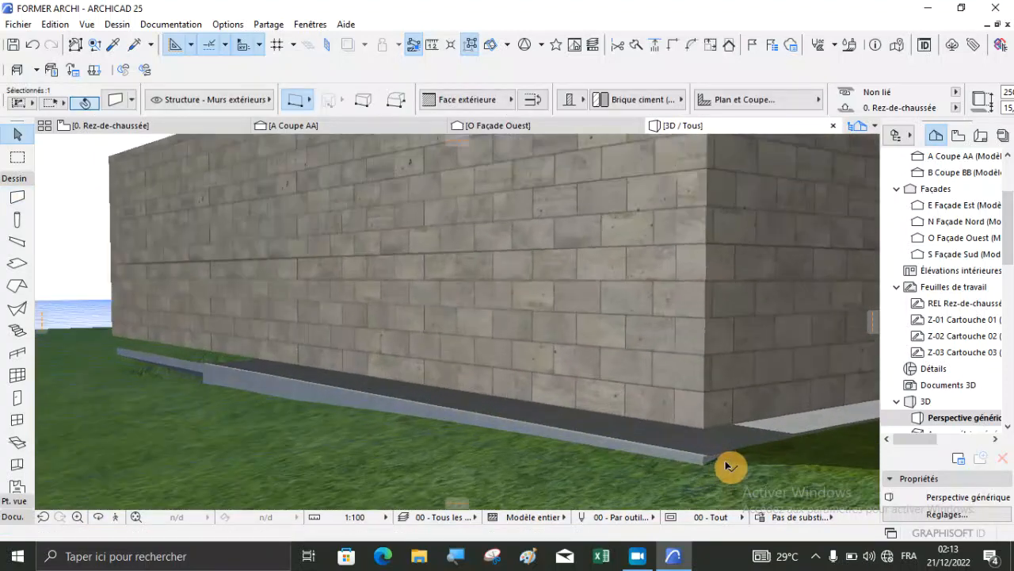
pyautogui.click(693, 420)
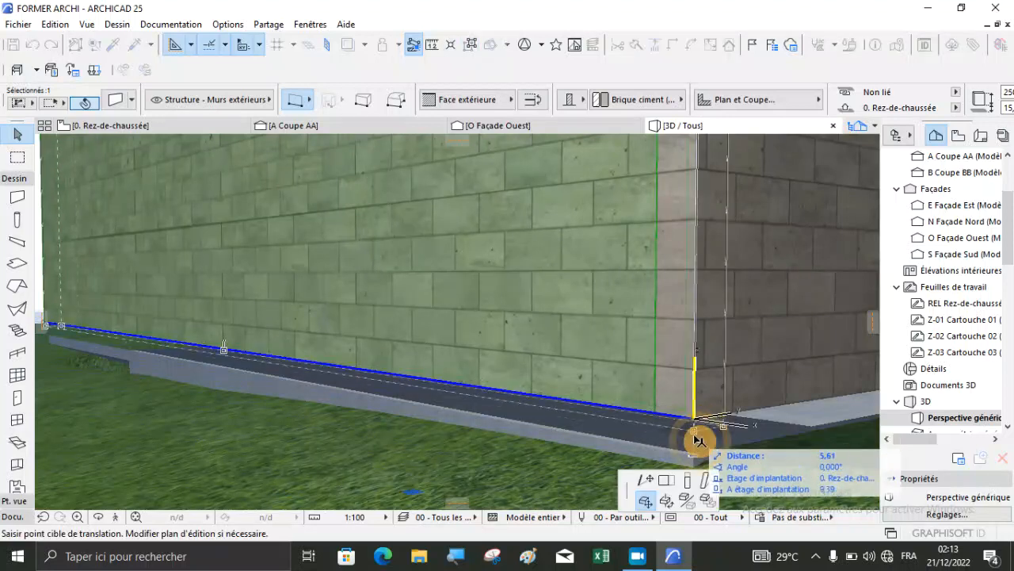
pyautogui.click(694, 454)
pyautogui.keyDown('shift'); pyautogui.moveTo(679, 441); pyautogui.dragTo(694, 387, button='middle'); pyautogui.keyUp('shift')
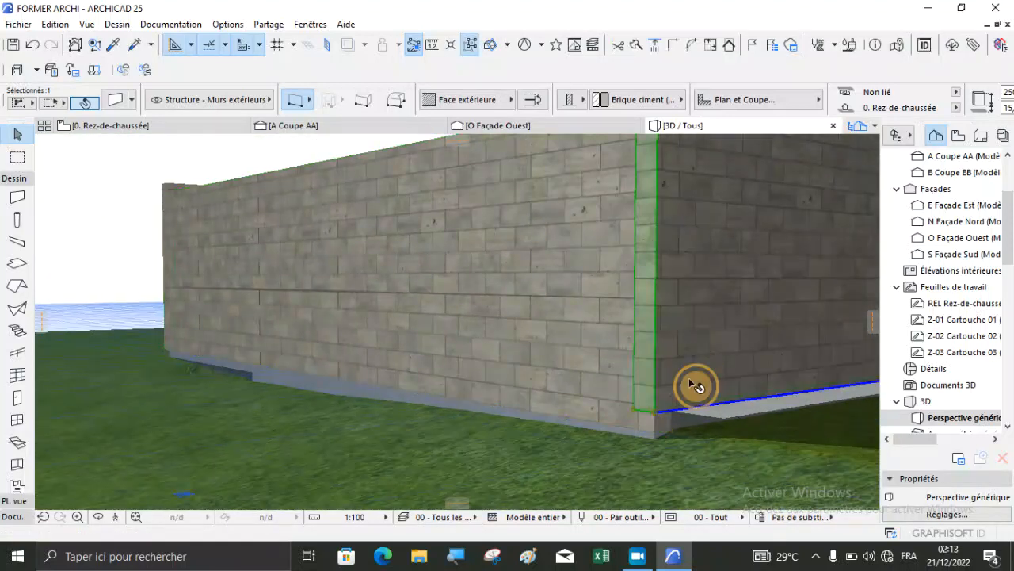
pyautogui.click(659, 421)
pyautogui.click(647, 433)
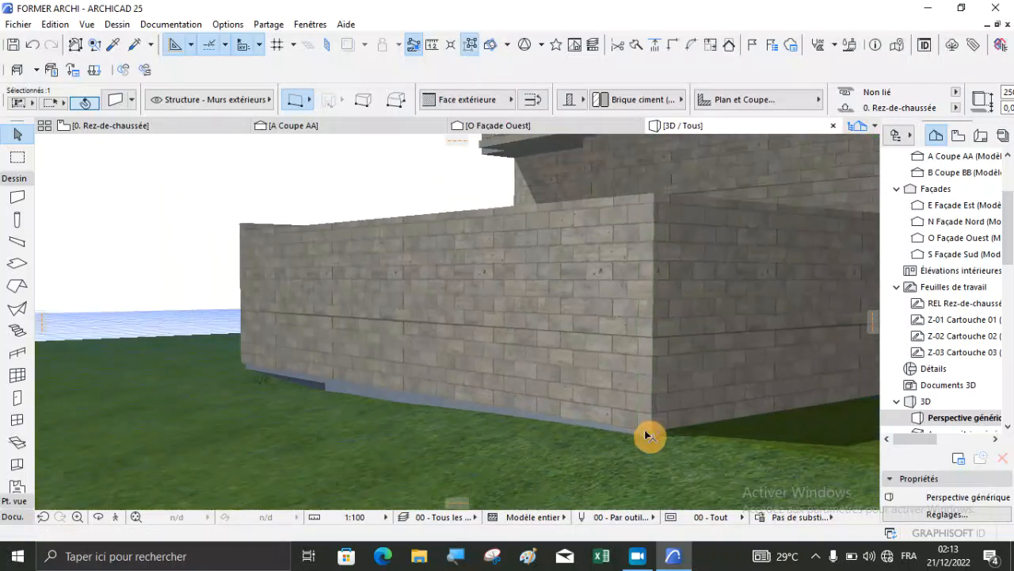
pyautogui.scroll(-3, 646, 434)
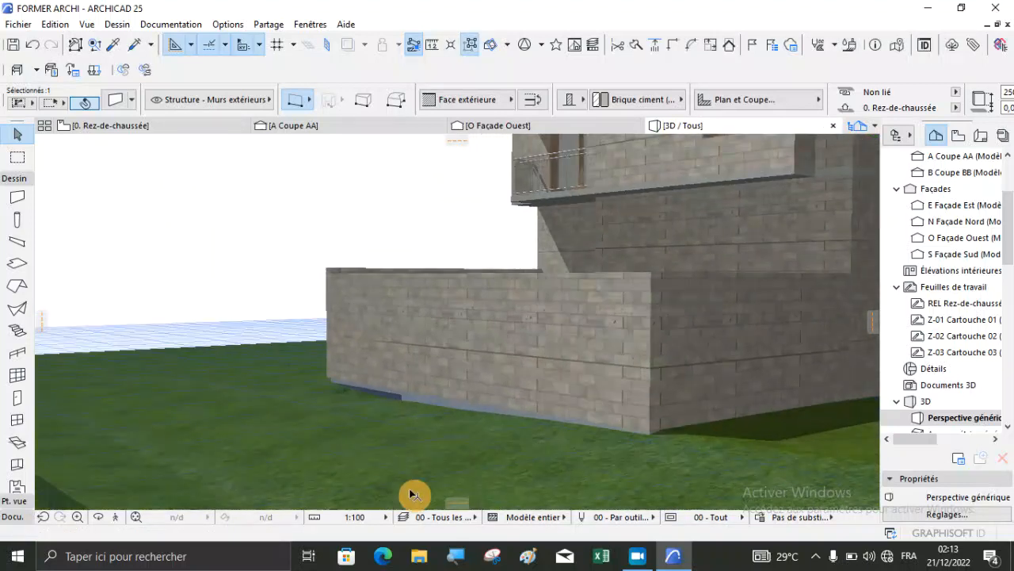
# Step: Lower the enclosure wall along the garage ramp to the same base level as the front wall
pyautogui.click(95, 519)
pyautogui.moveTo(211, 448); pyautogui.dragTo(666, 423)
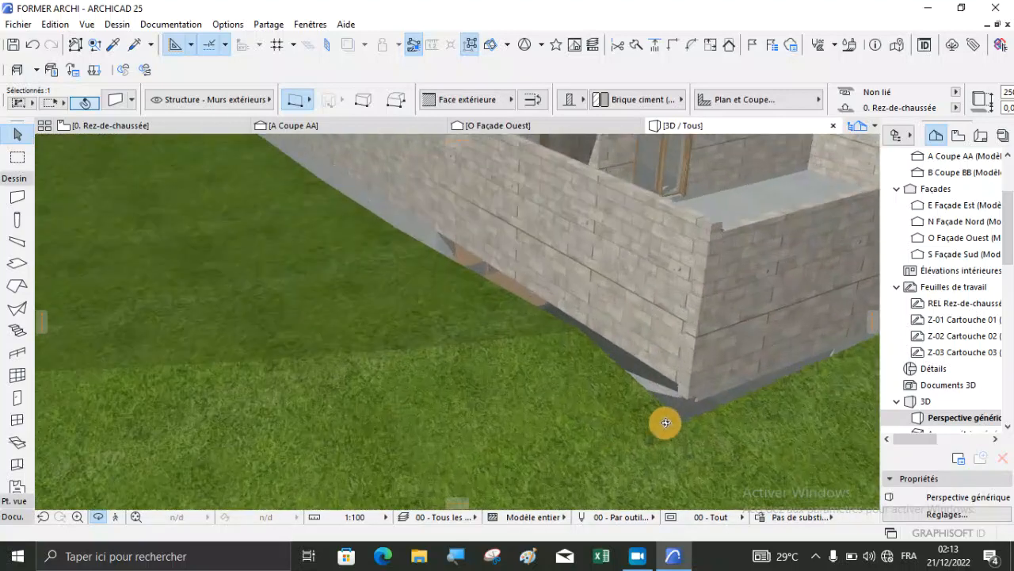
pyautogui.scroll(3, 665, 422)
pyautogui.press('Escape')
pyautogui.press('Escape')
pyautogui.click(697, 283)
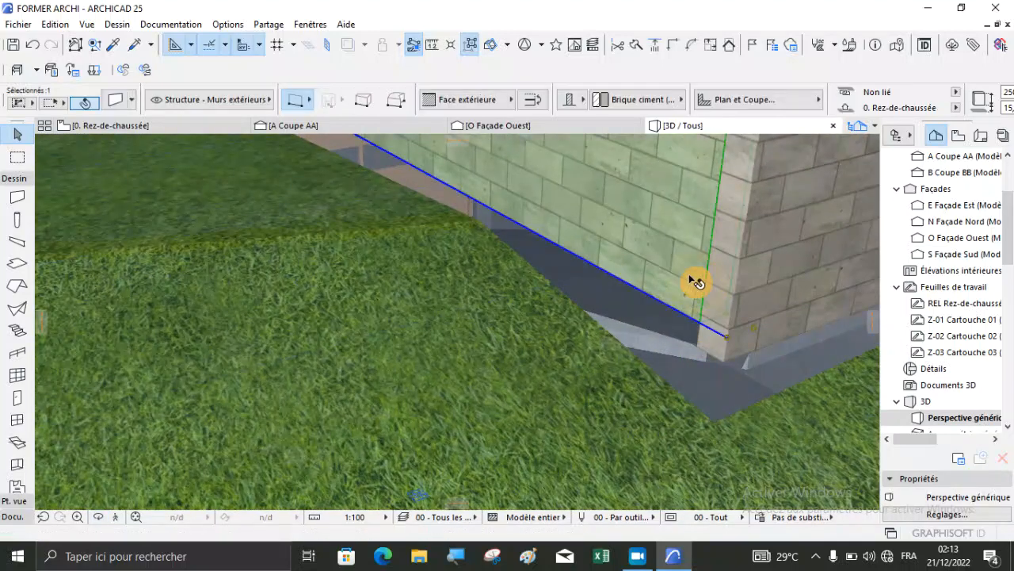
pyautogui.click(729, 345)
pyautogui.click(724, 372)
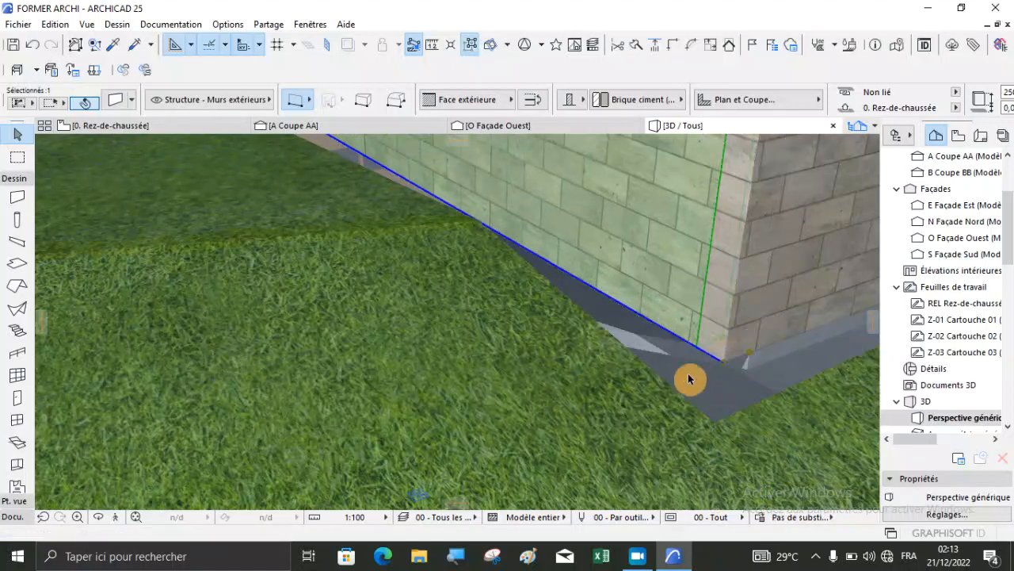
# Step: Inspect the enclosure and its ramp-side corner in 3D, then return to the Rez-de-chaussée floor plan
pyautogui.scroll(-10, 449, 375)
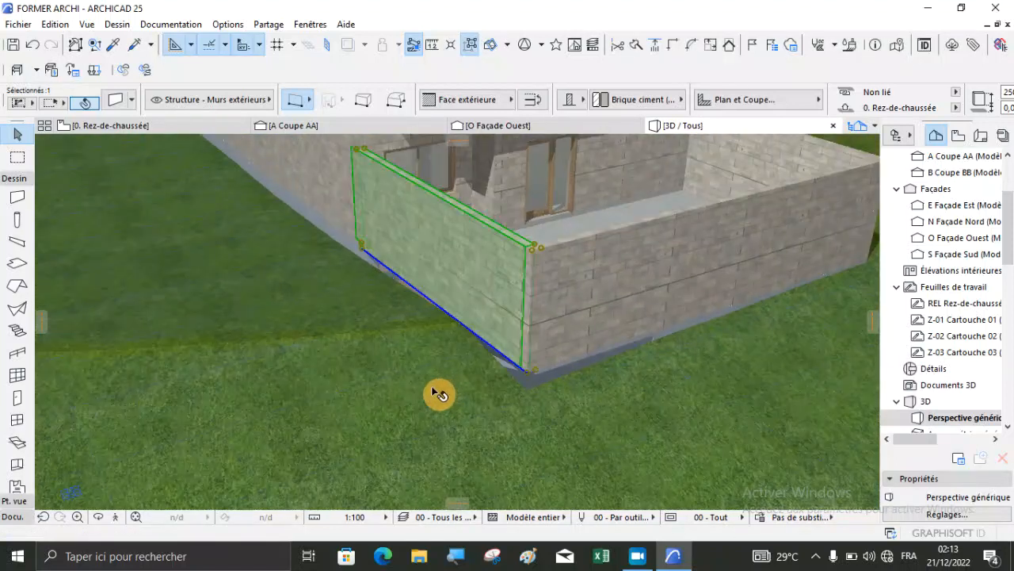
pyautogui.scroll(-8, 438, 394)
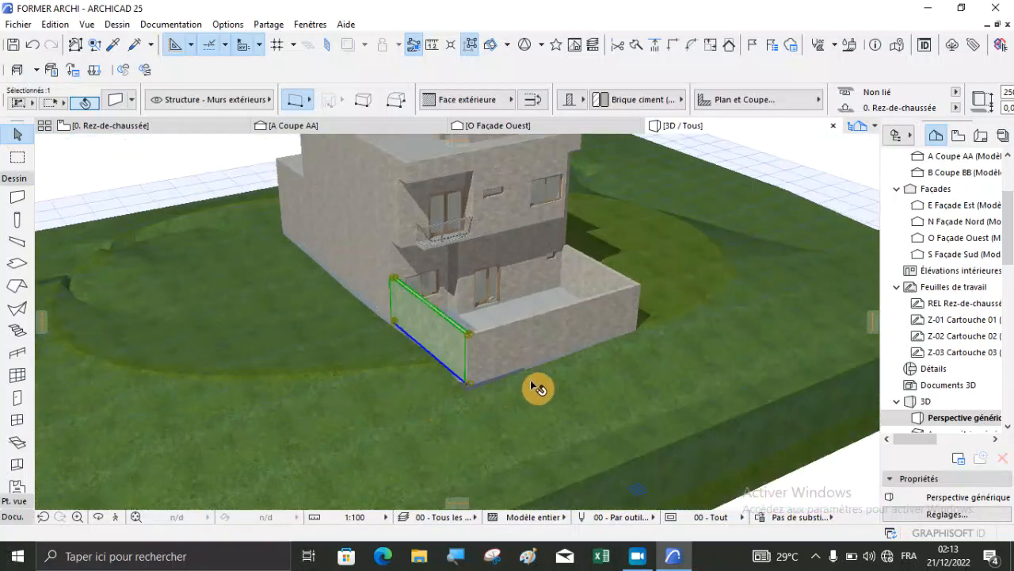
pyautogui.click(552, 380)
pyautogui.scroll(-3, 403, 382)
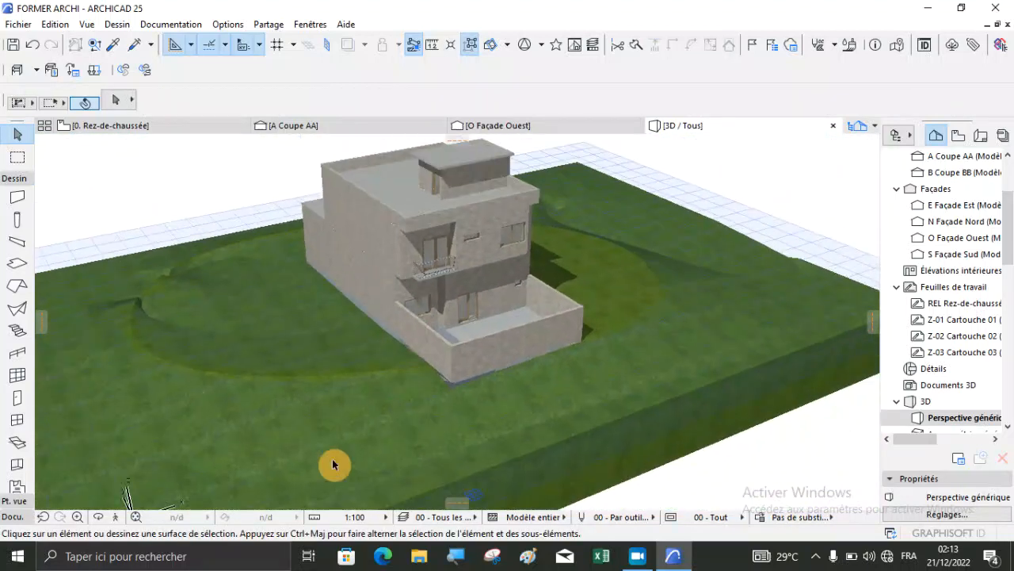
pyautogui.click(98, 516)
pyautogui.moveTo(666, 388); pyautogui.dragTo(421, 436)
pyautogui.scroll(2, 403, 359)
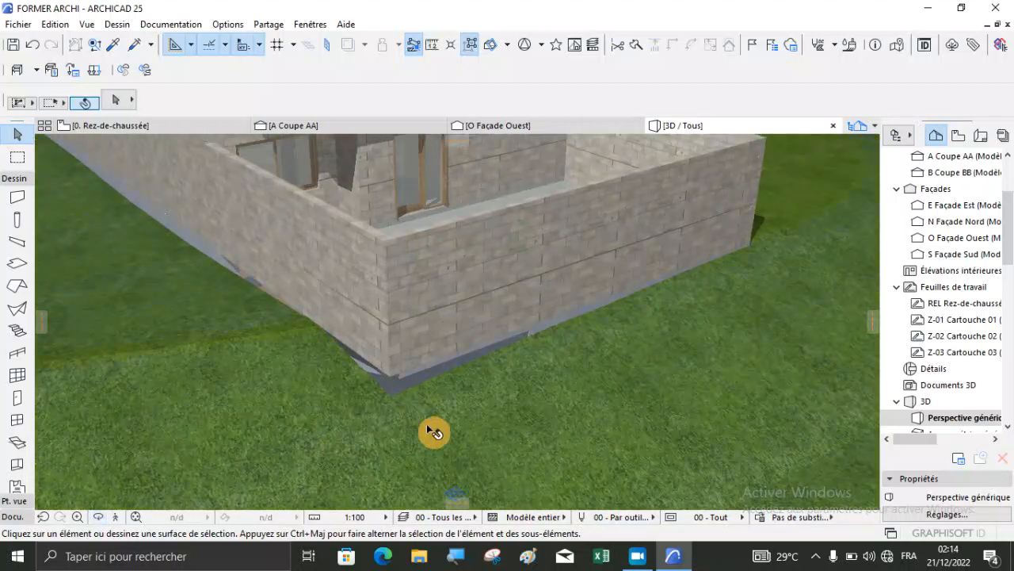
pyautogui.click(111, 124)
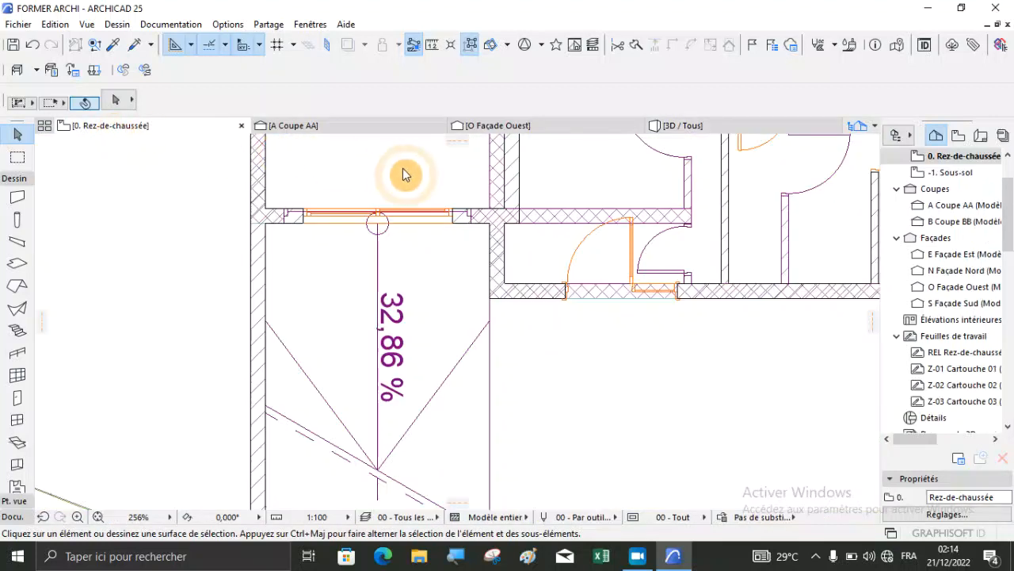
# Step: Select the terrain mesh and set the height of all points on its front contour line to 2
pyautogui.scroll(-5, 428, 283)
pyautogui.click(354, 358)
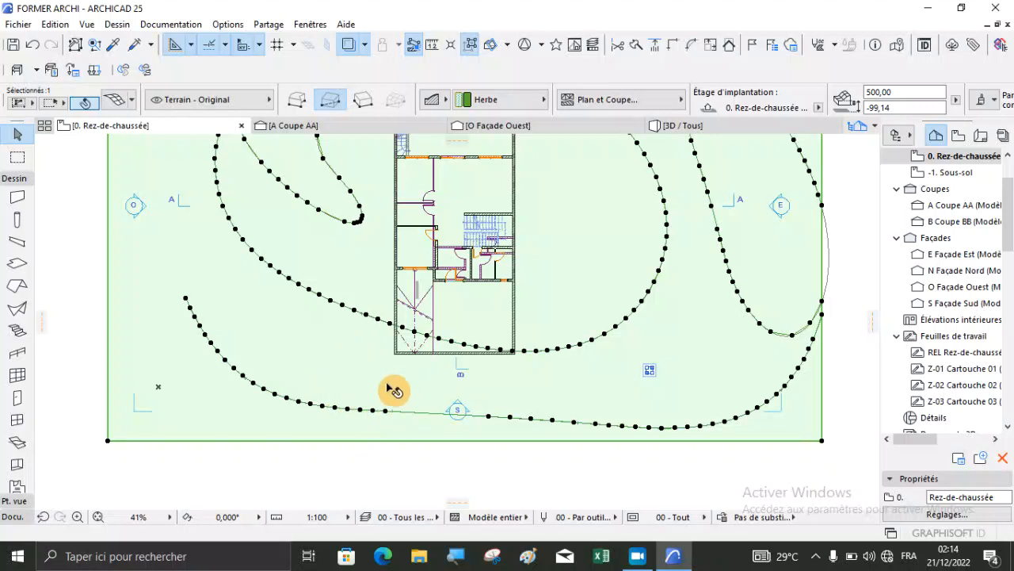
pyautogui.scroll(3, 390, 412)
pyautogui.click(387, 416)
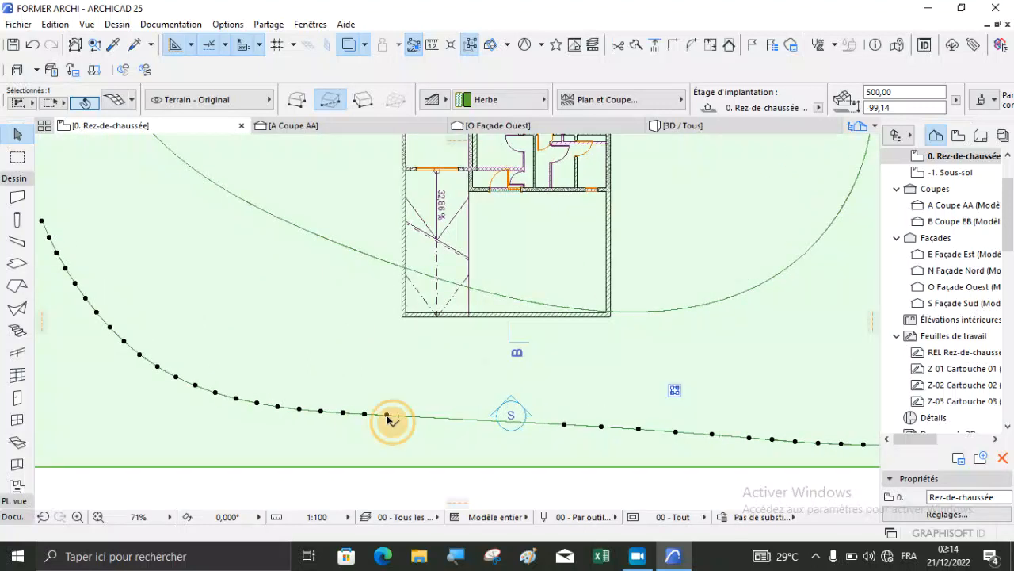
pyautogui.scroll(-3, 420, 389)
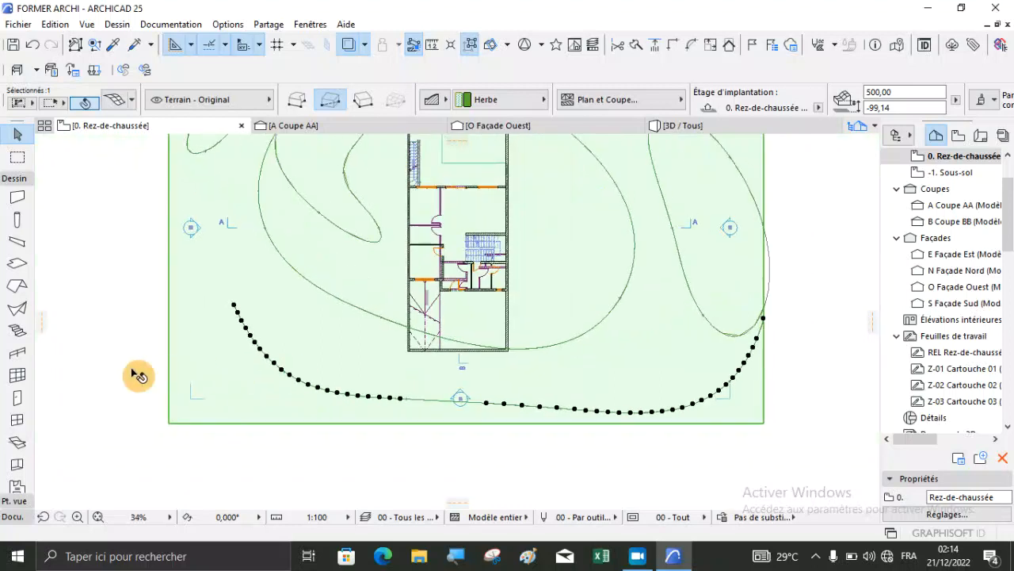
pyautogui.scroll(-2, 18, 367)
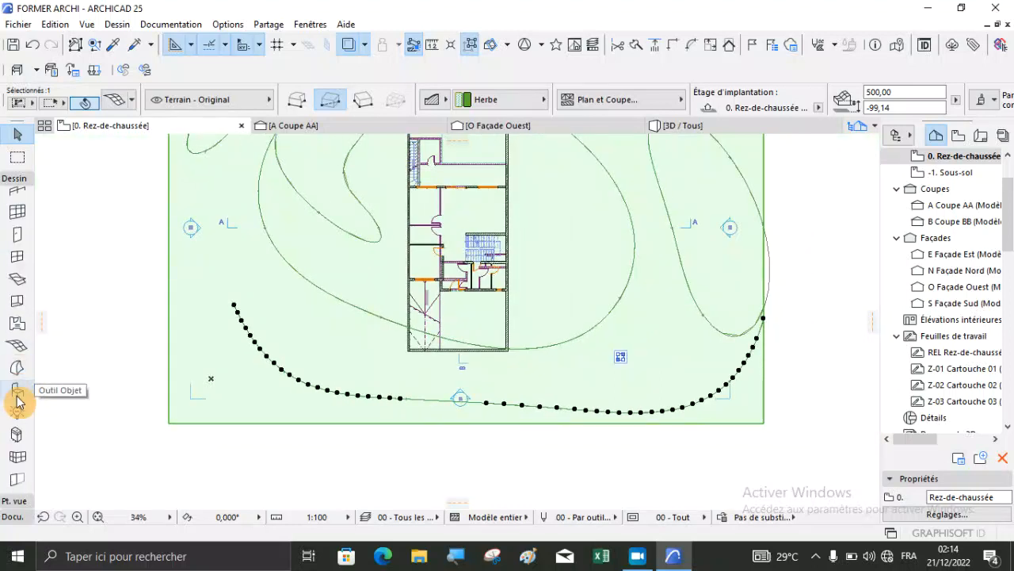
pyautogui.click(17, 347)
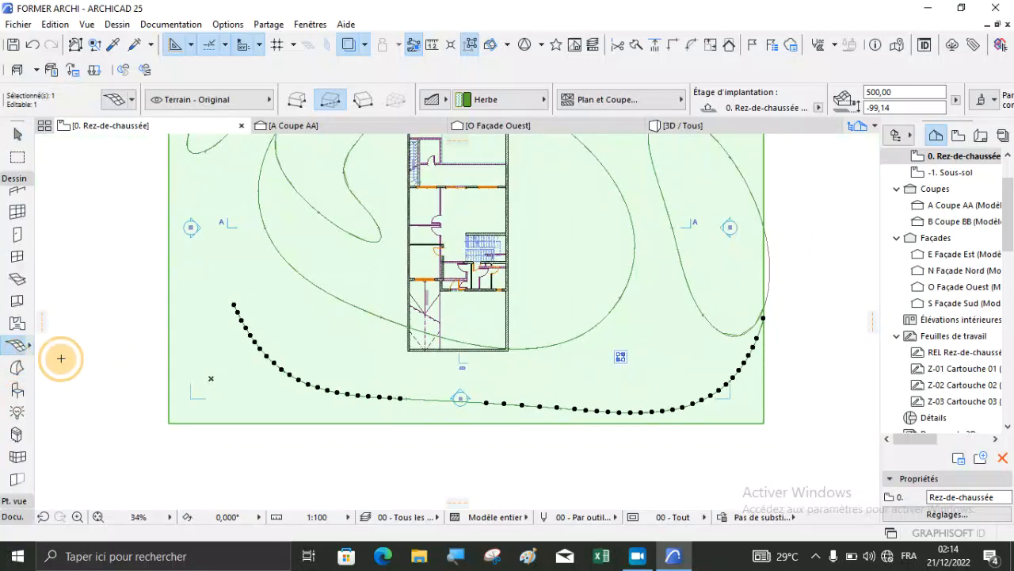
pyautogui.click(336, 391)
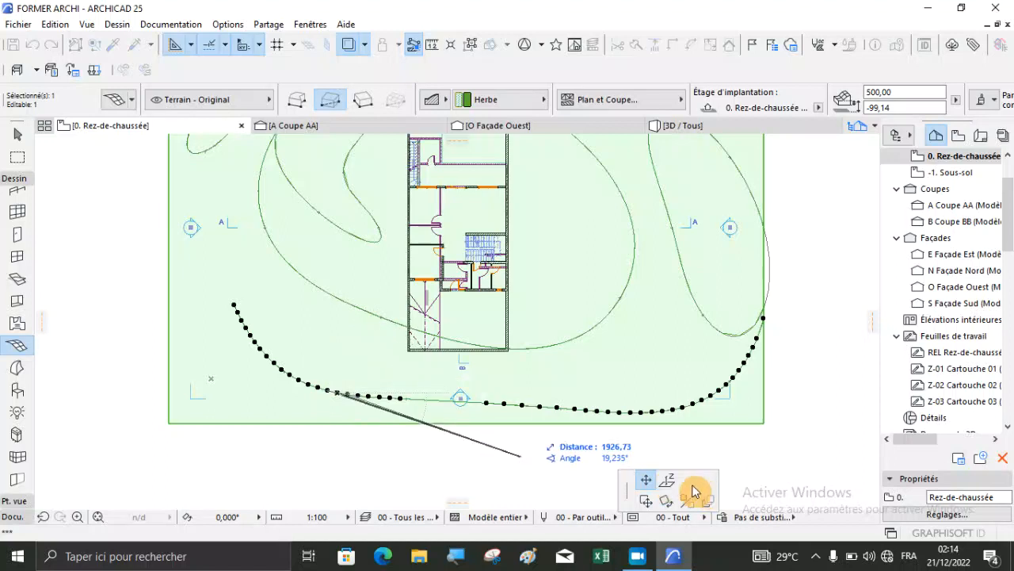
pyautogui.click(666, 481)
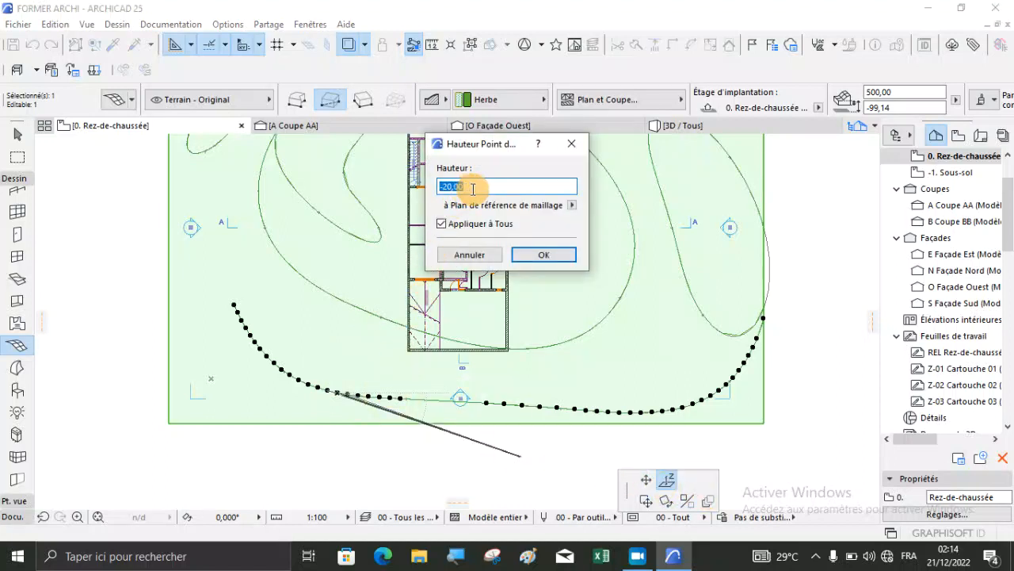
pyautogui.write('2')
pyautogui.press('Return')
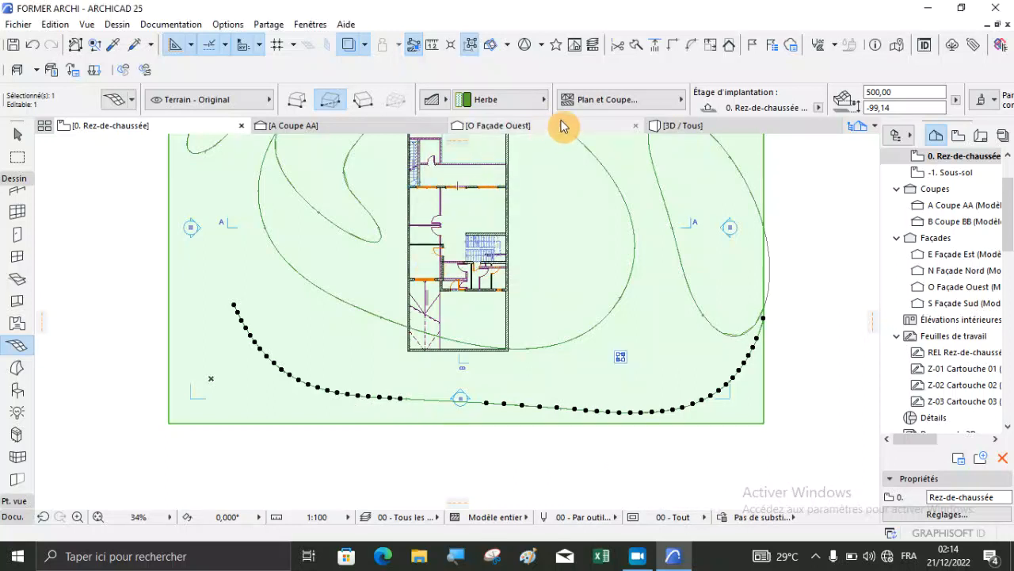
# Step: Inspect the terrain in 3D around the base of the enclosure wall's ramp-side corner
pyautogui.click(694, 129)
pyautogui.press('Escape')
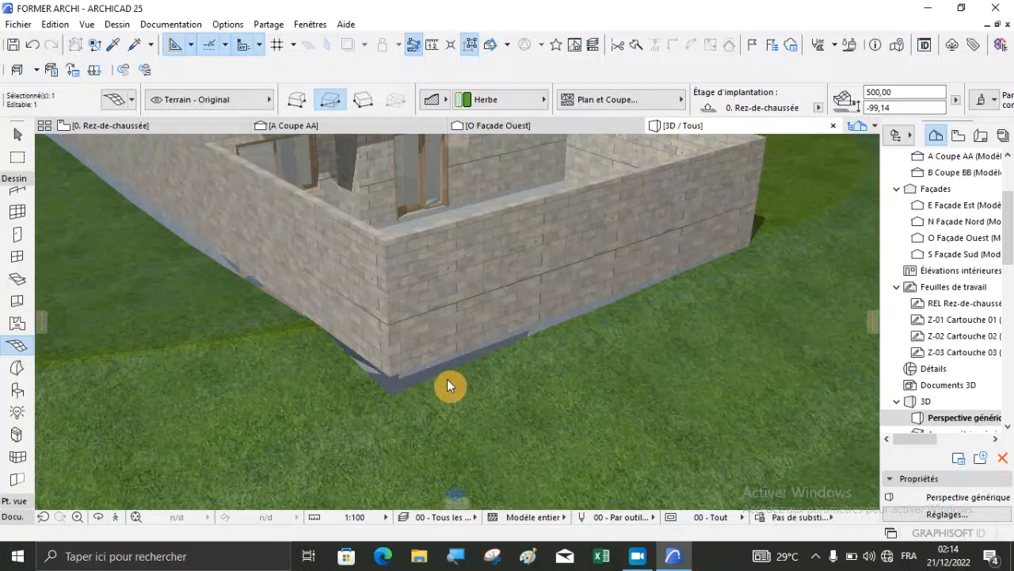
pyautogui.scroll(-2, 389, 287)
pyautogui.scroll(-4, 418, 306)
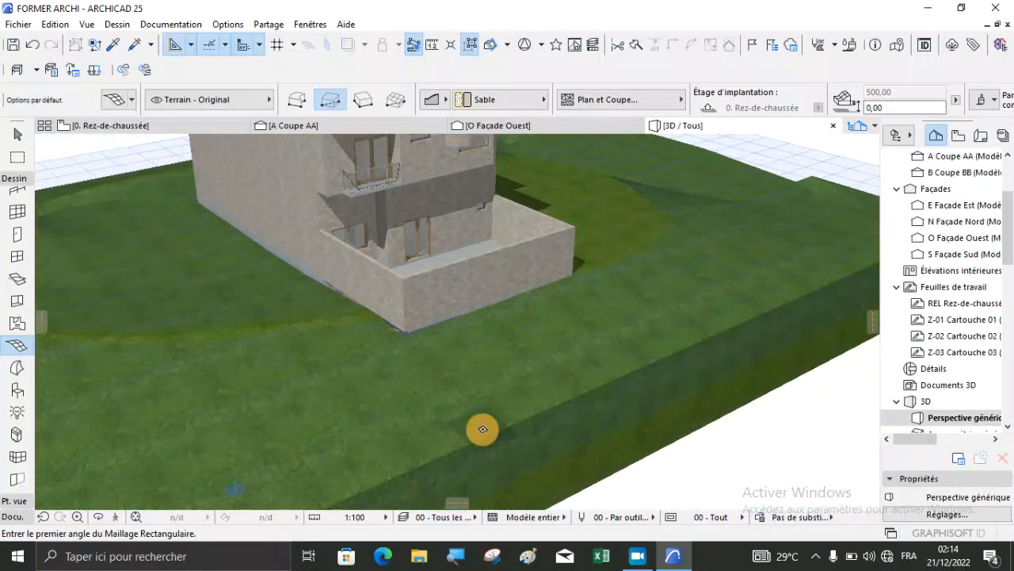
pyautogui.scroll(4, 400, 329)
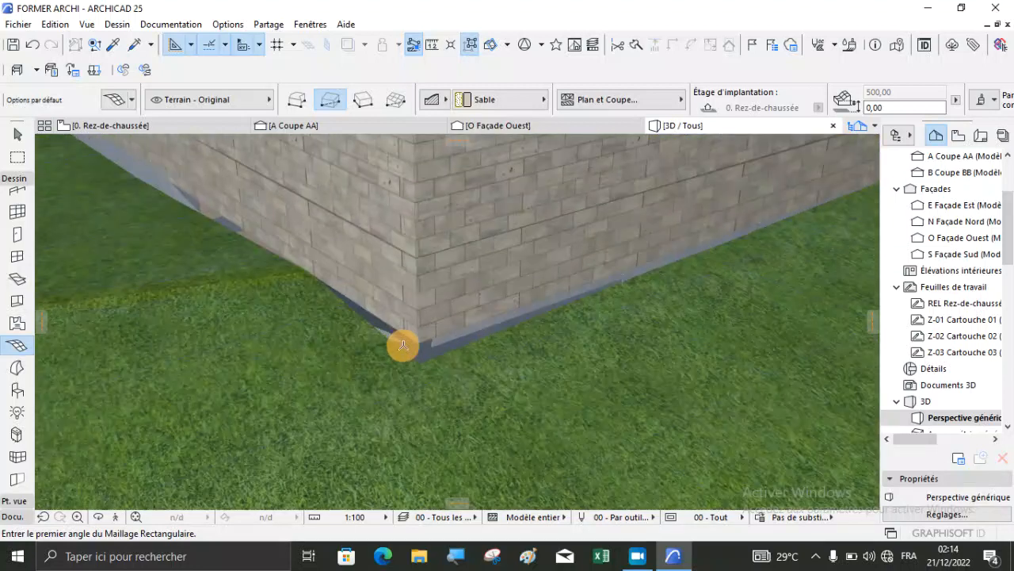
pyautogui.scroll(1, 402, 346)
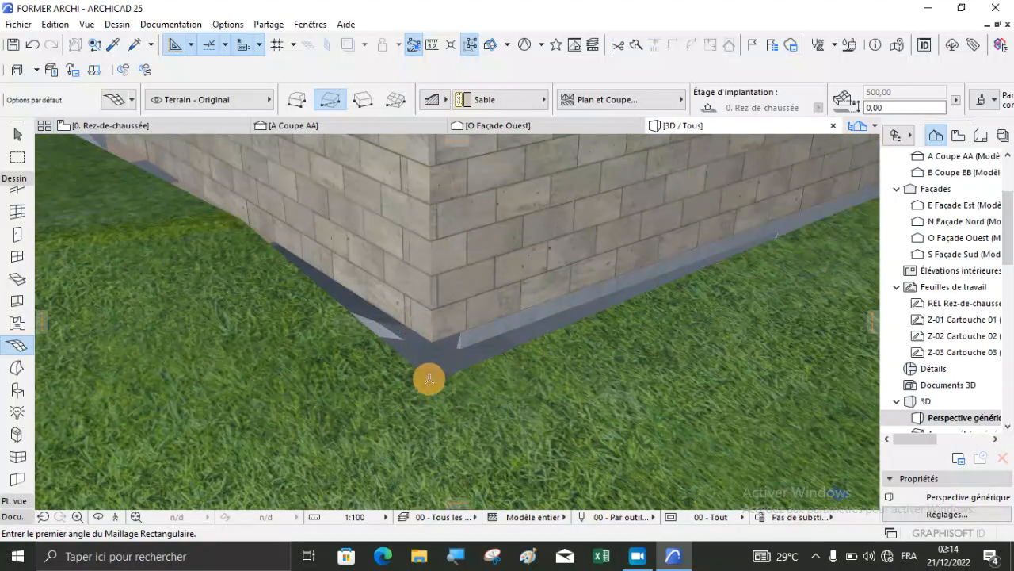
pyautogui.click(431, 379)
pyautogui.press('Escape')
pyautogui.press('Escape')
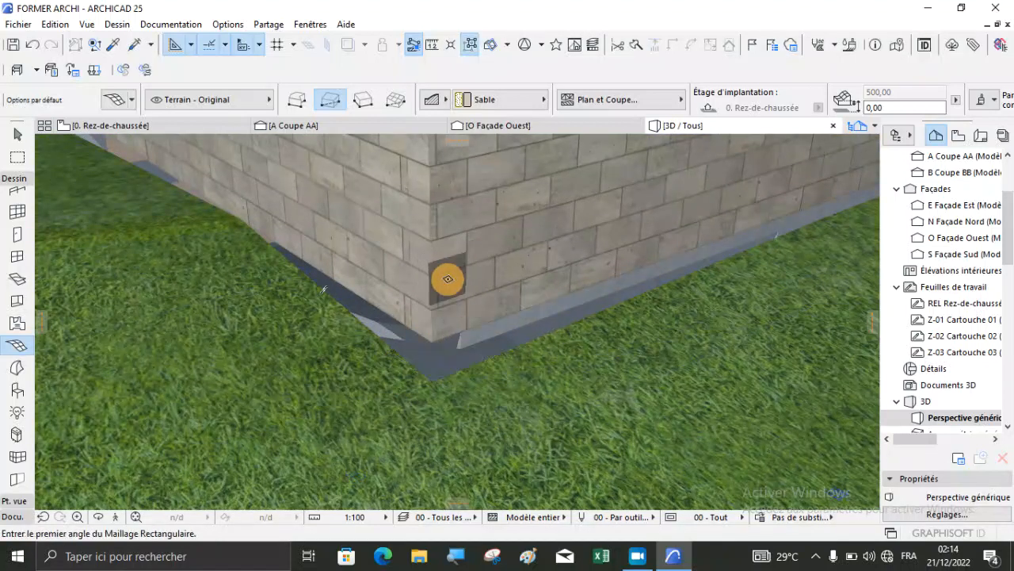
# Step: In the Rez-de-chaussée plan, set the height of all points on the terrain's front contour line to 40
pyautogui.click(132, 127)
pyautogui.click(421, 384)
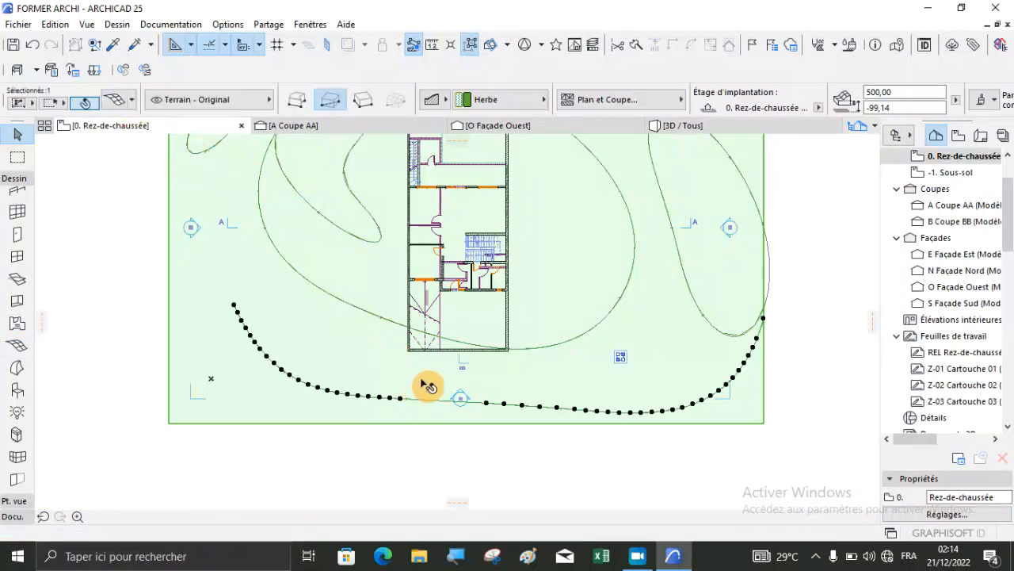
pyautogui.scroll(2, 419, 368)
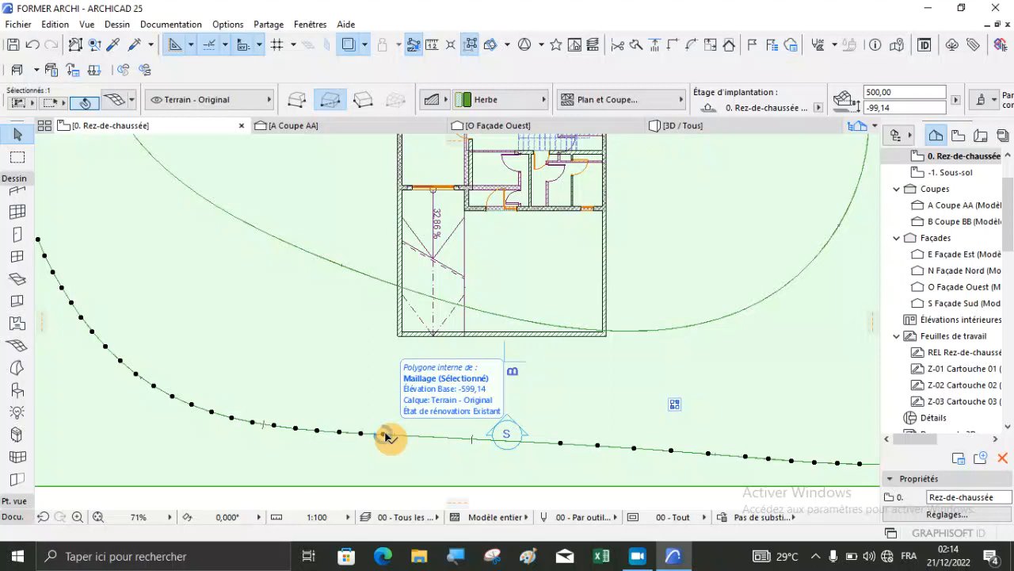
pyautogui.click(384, 435)
pyautogui.click(384, 436)
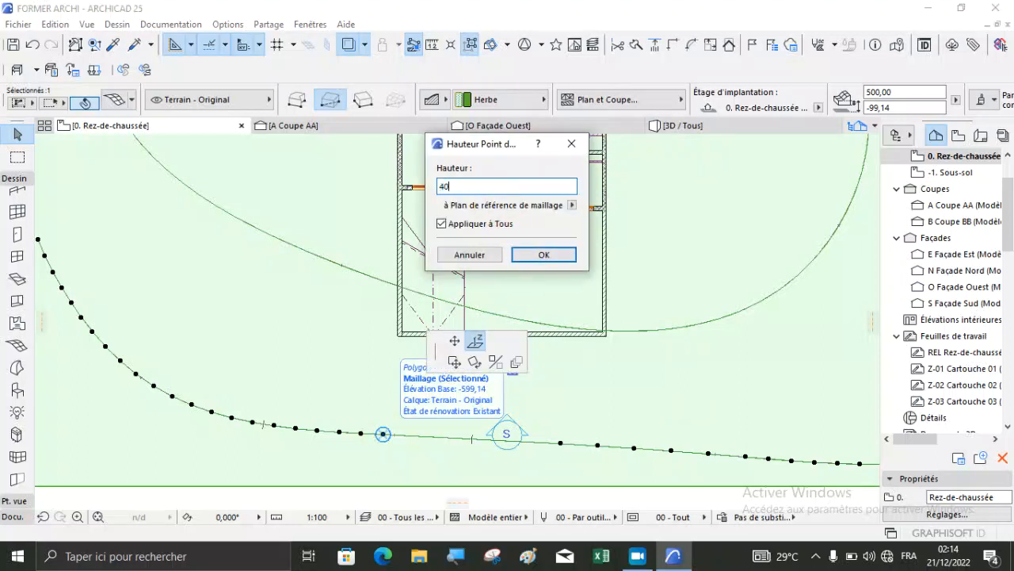
pyautogui.press('Return')
pyautogui.click(493, 204)
# Step: Check in 3D how the terrain meets the base of the enclosure walls
pyautogui.click(684, 126)
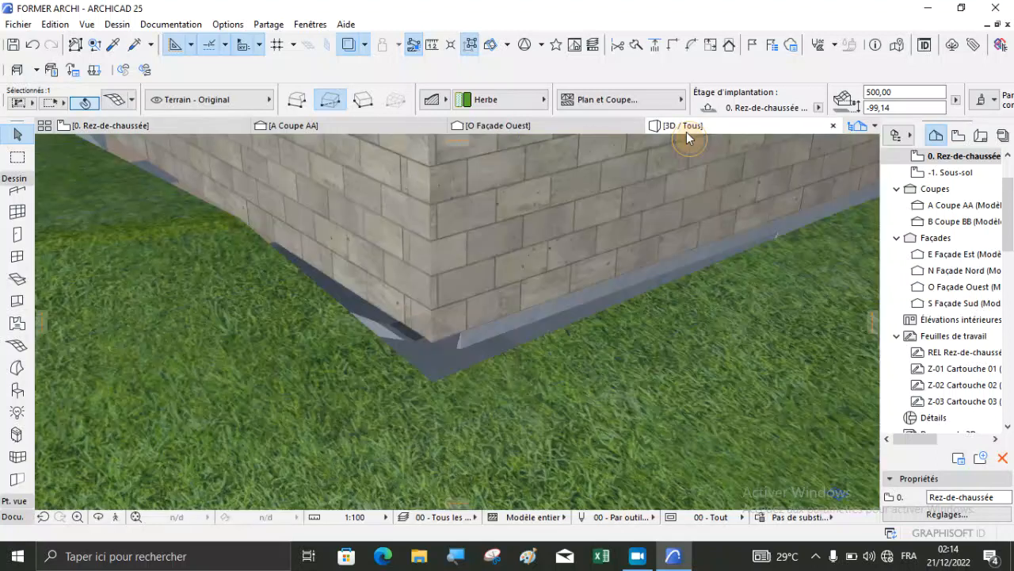
pyautogui.scroll(-5, 420, 380)
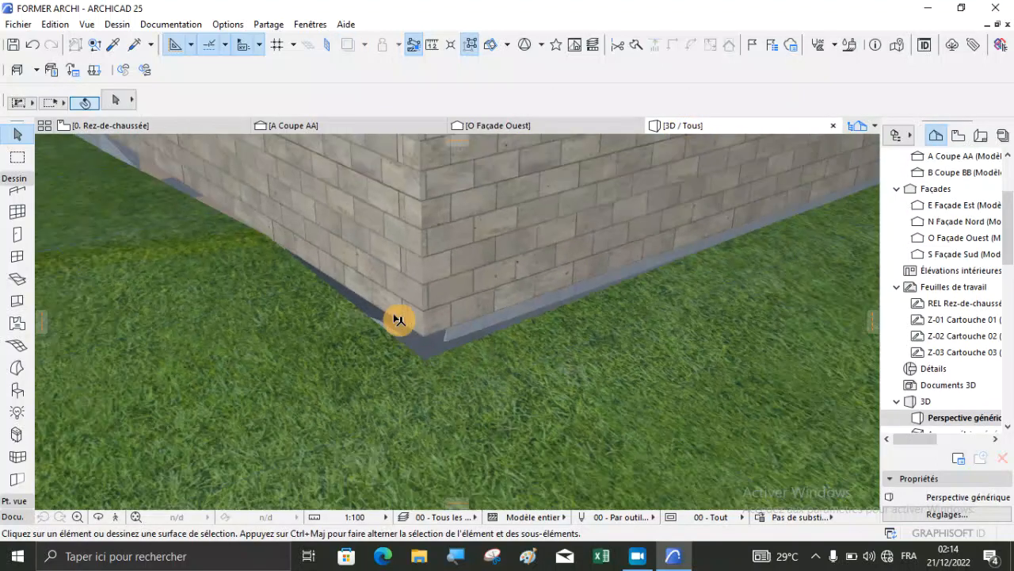
pyautogui.scroll(-3, 398, 320)
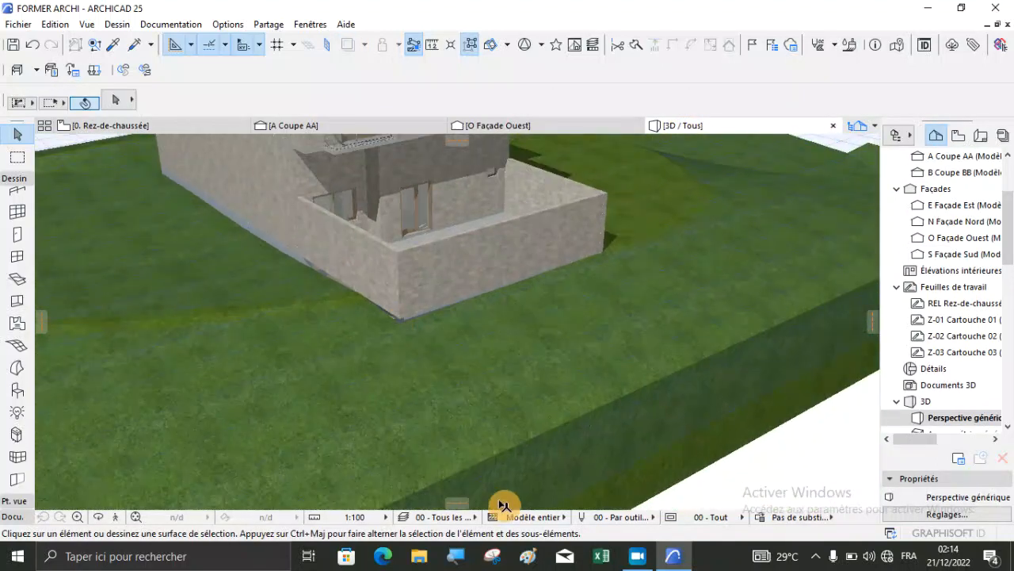
# Step: In the Rez-de-chaussée plan, set the height of all points on the terrain mesh's outer boundary to 20
pyautogui.click(133, 127)
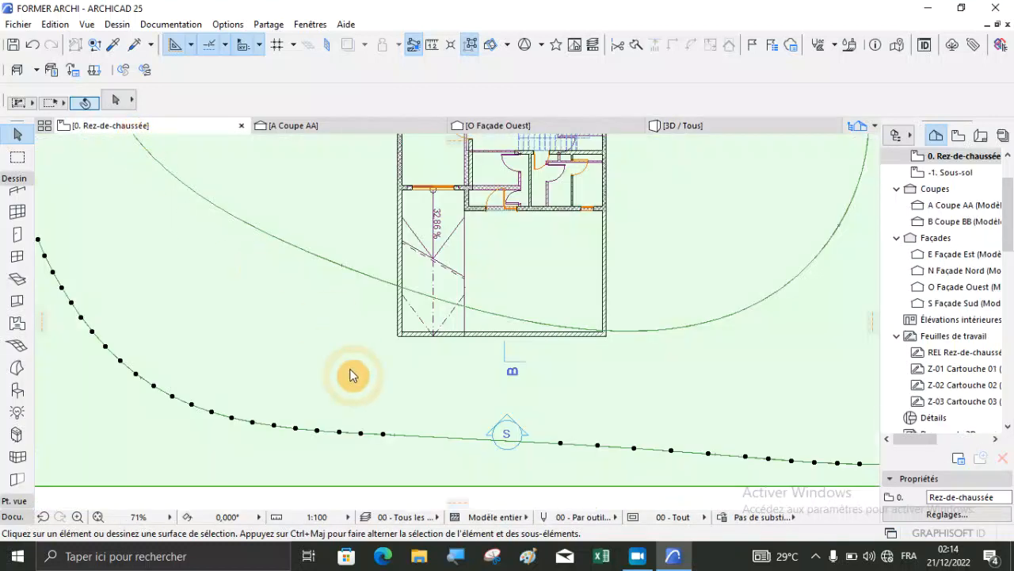
pyautogui.click(421, 446)
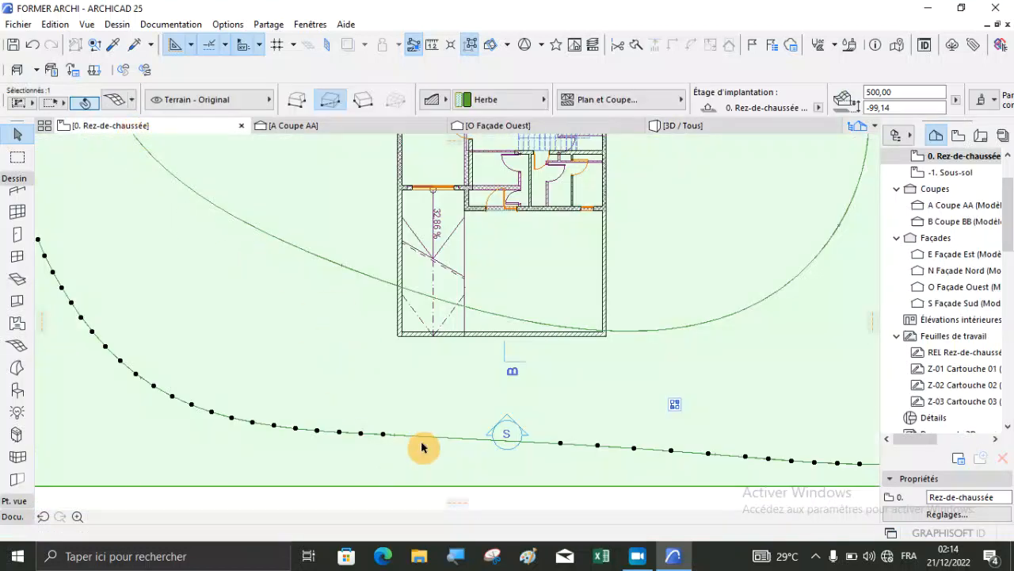
pyautogui.click(18, 345)
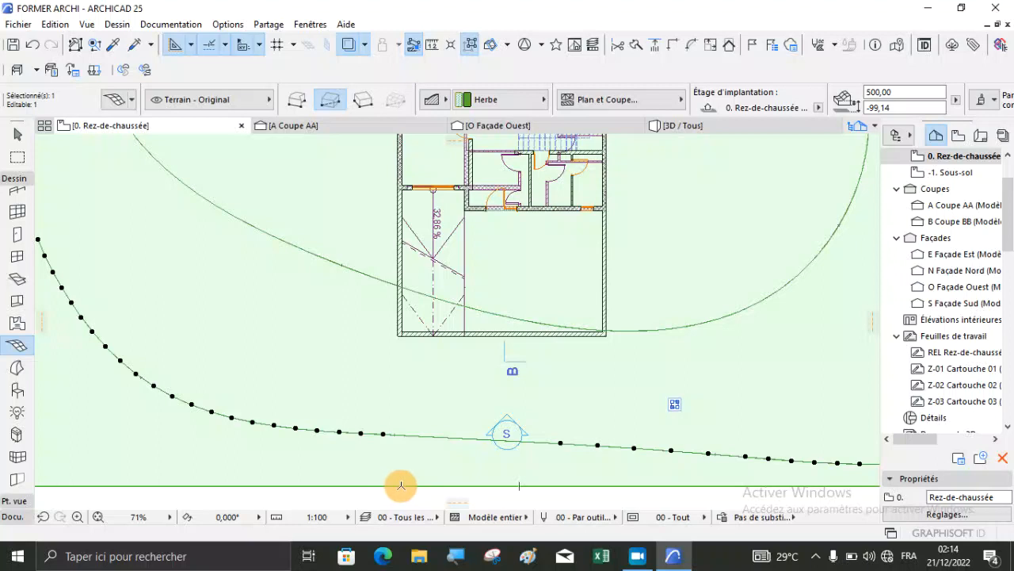
pyautogui.click(401, 485)
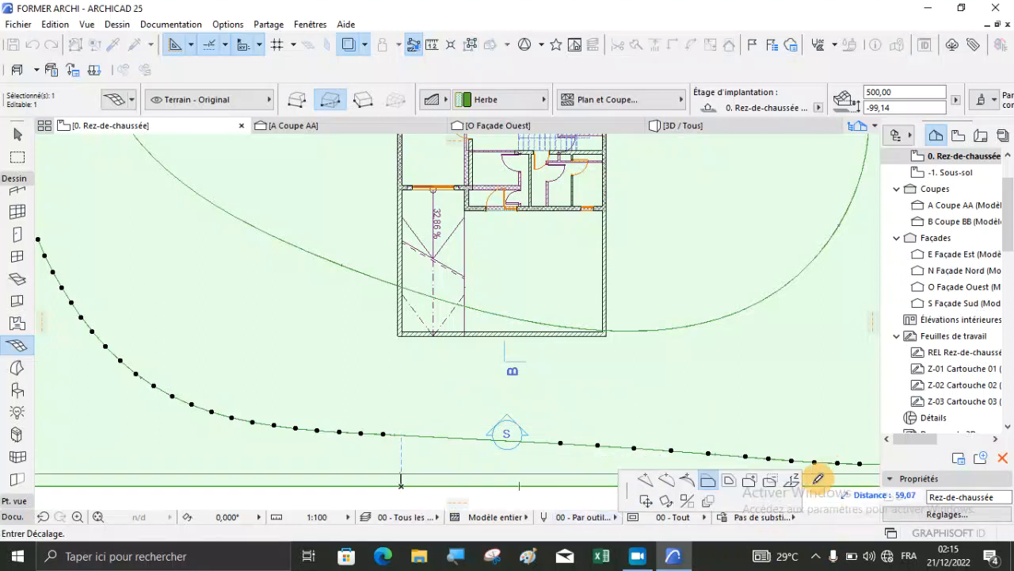
pyautogui.click(793, 480)
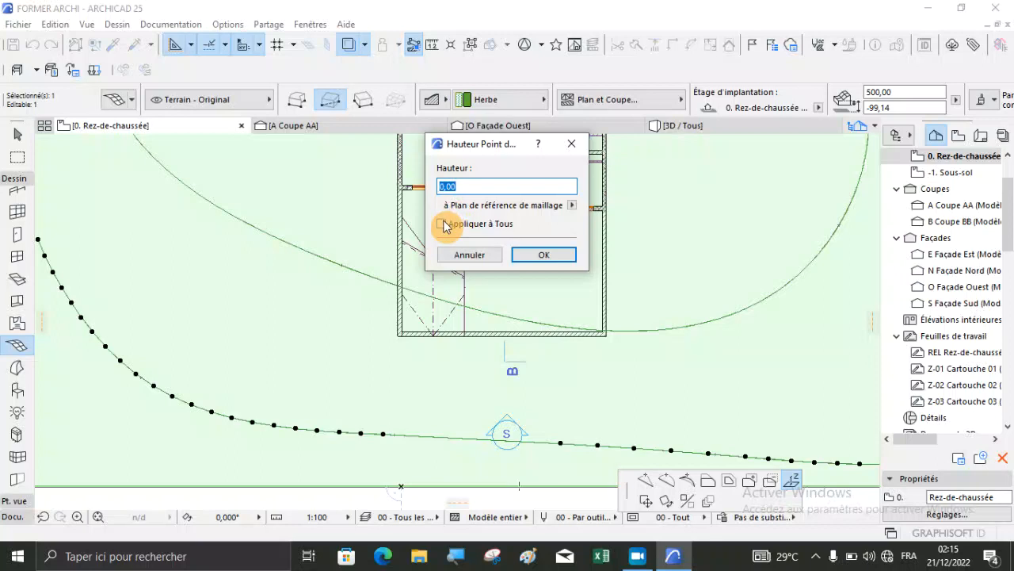
pyautogui.moveTo(462, 188); pyautogui.dragTo(422, 198)
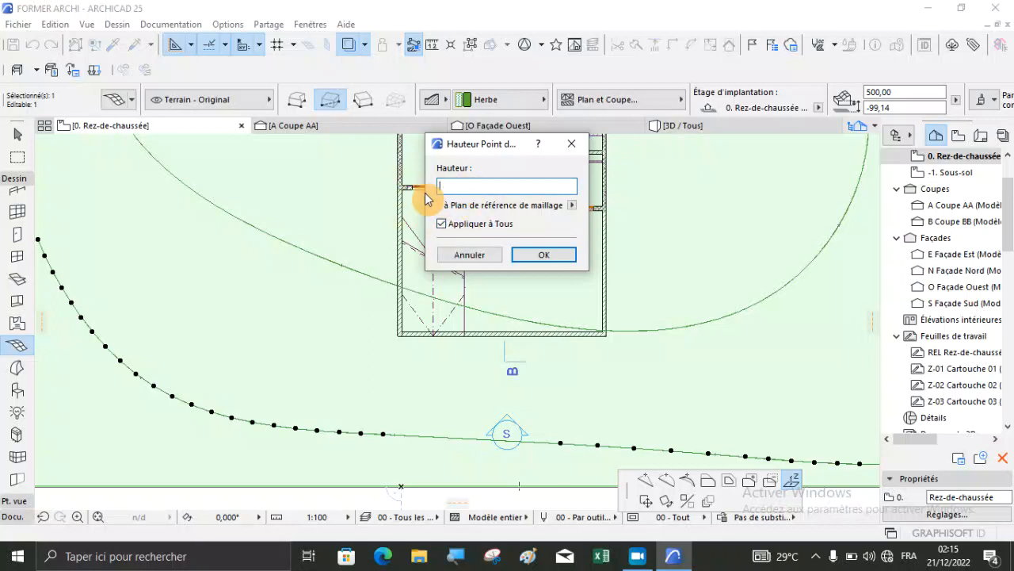
pyautogui.write('20')
pyautogui.press('Return')
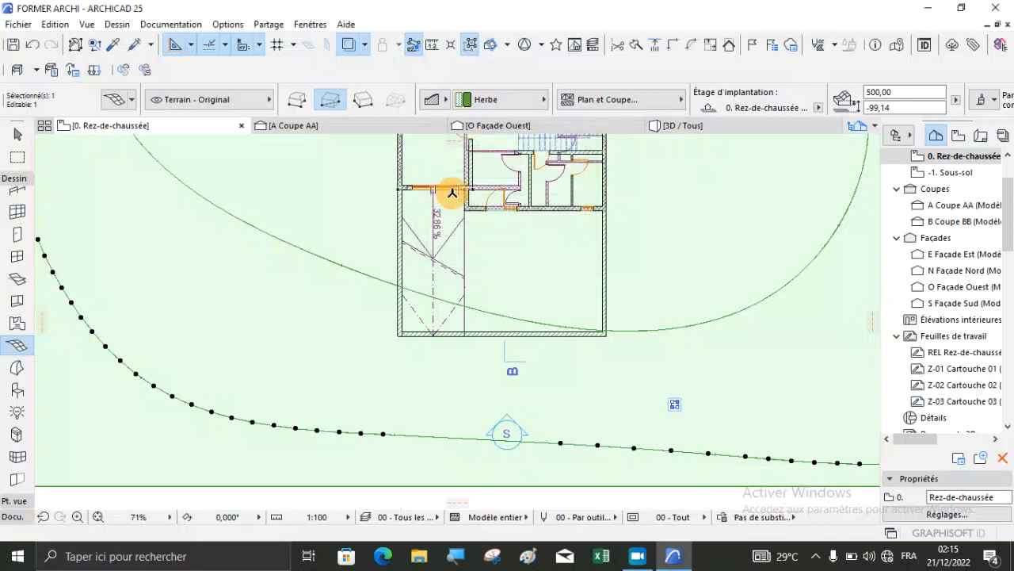
# Step: Review the terrain boundary and the enclosure base from a wider 3D viewpoint
pyautogui.click(697, 129)
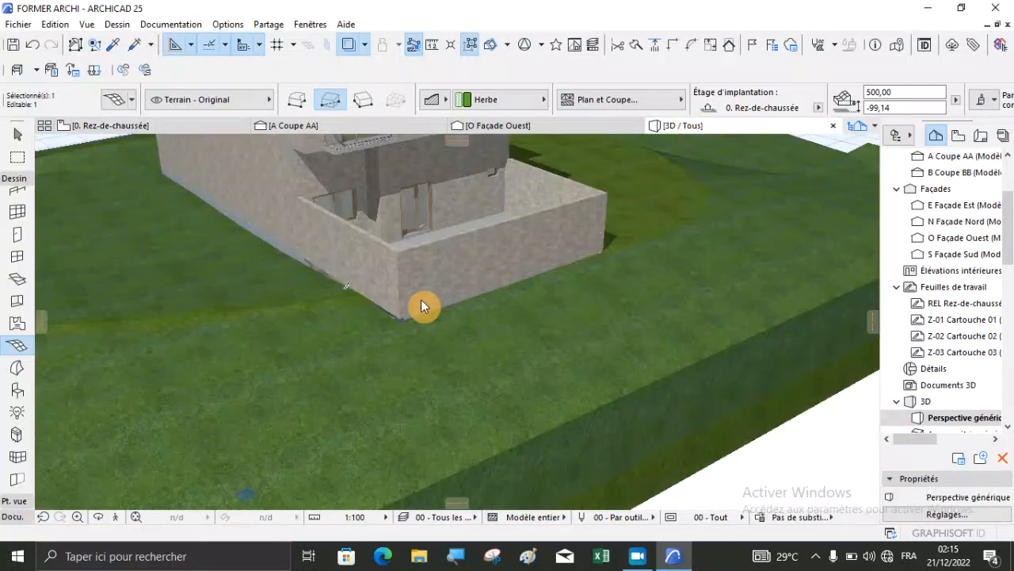
pyautogui.press('Escape')
pyautogui.keyDown('shift'); pyautogui.moveTo(414, 338); pyautogui.dragTo(229, 160, button='middle'); pyautogui.keyUp('shift')
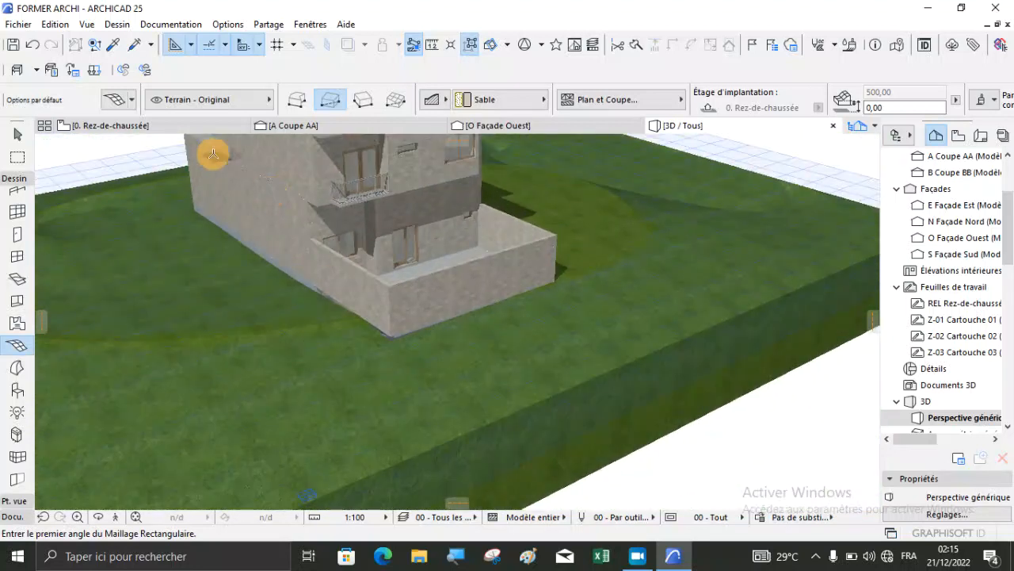
# Step: In the Rez-de-chaussée plan, draw a short open spline curving around the outside of the front enclosure wall's corner beside the ramp
pyautogui.click(127, 129)
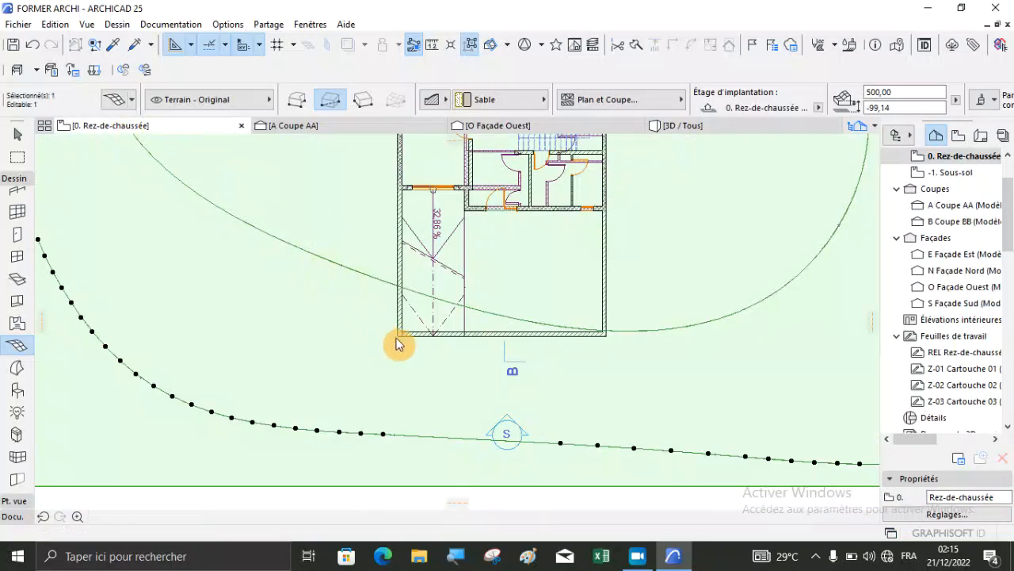
pyautogui.scroll(5, 396, 334)
pyautogui.click(409, 344)
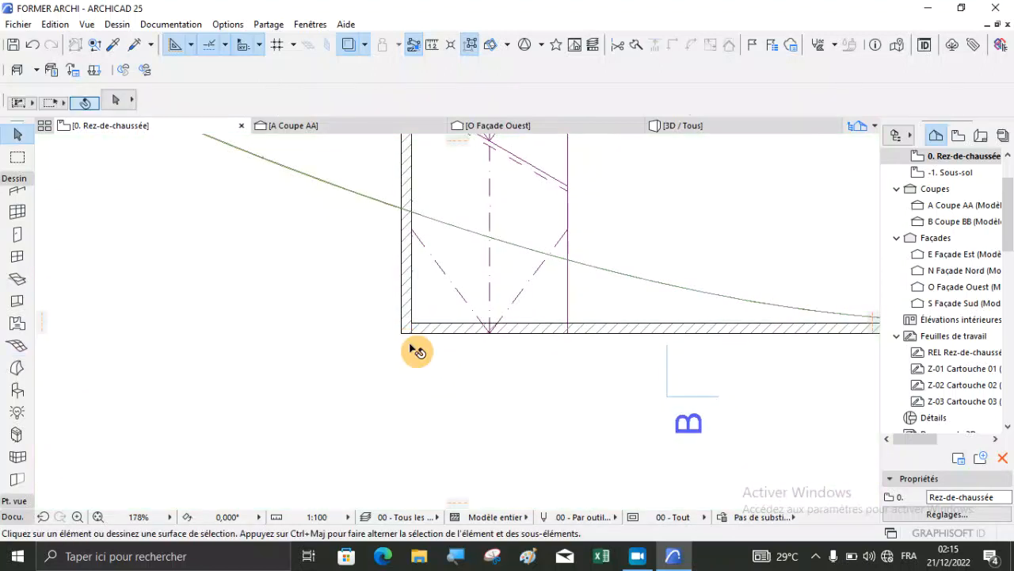
pyautogui.click(417, 362)
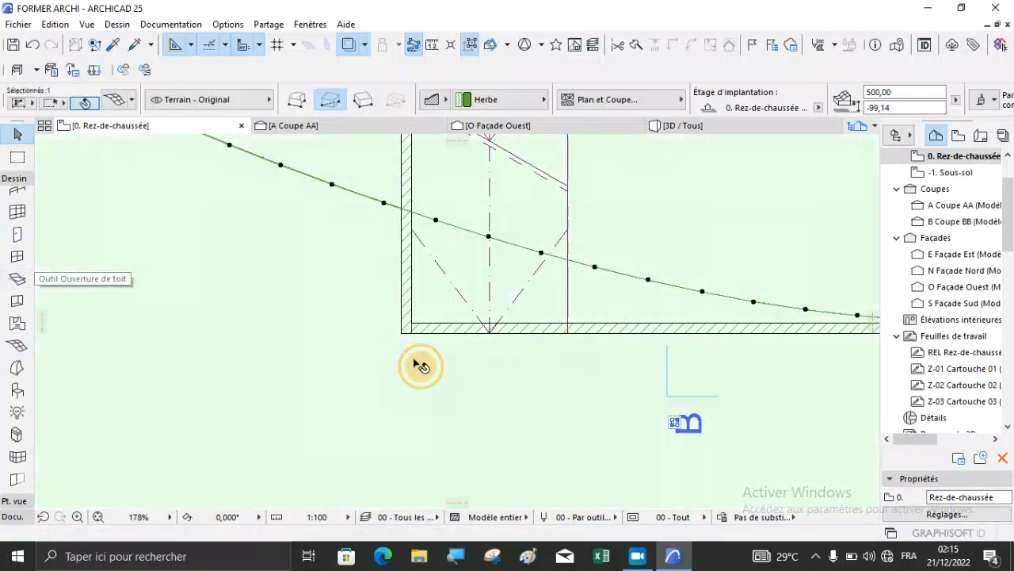
pyautogui.scroll(-10, 480, 351)
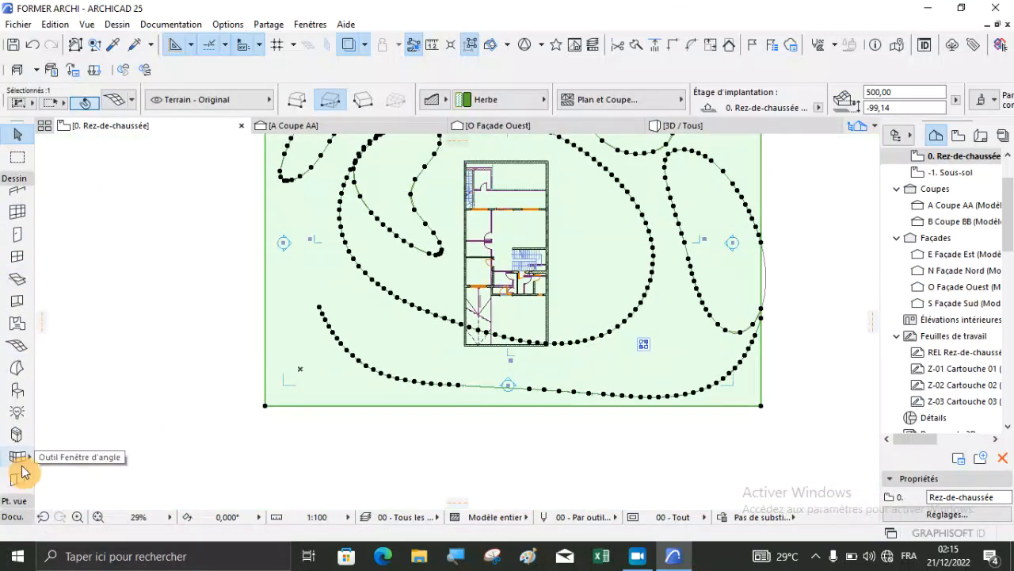
pyautogui.click(10, 517)
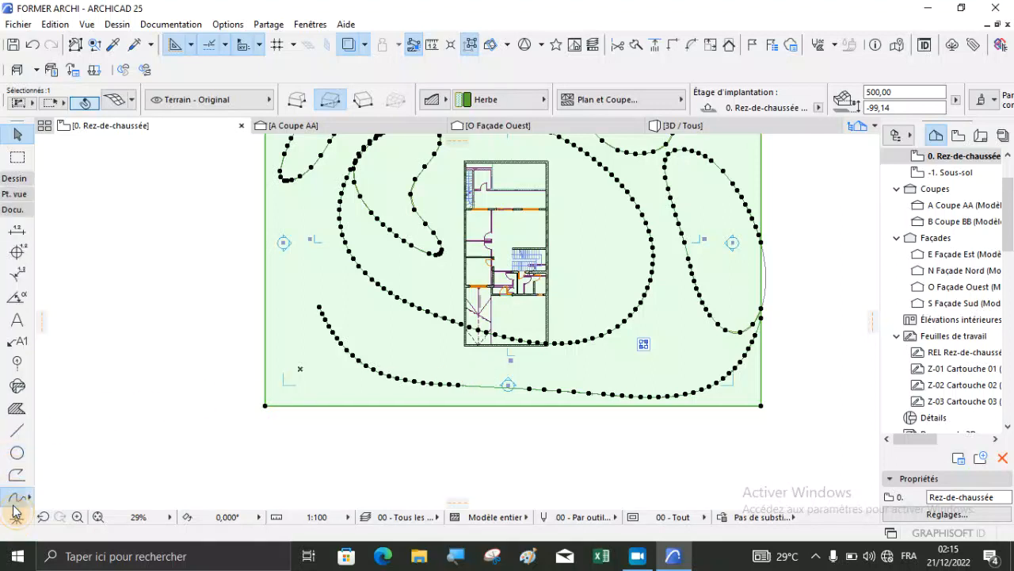
pyautogui.click(16, 497)
pyautogui.scroll(6, 468, 348)
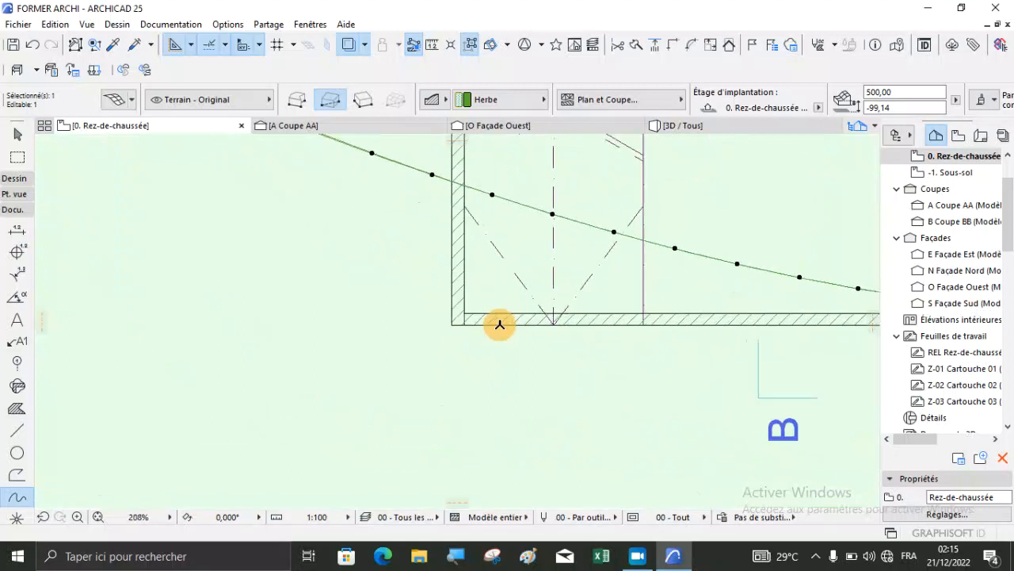
pyautogui.scroll(1, 453, 324)
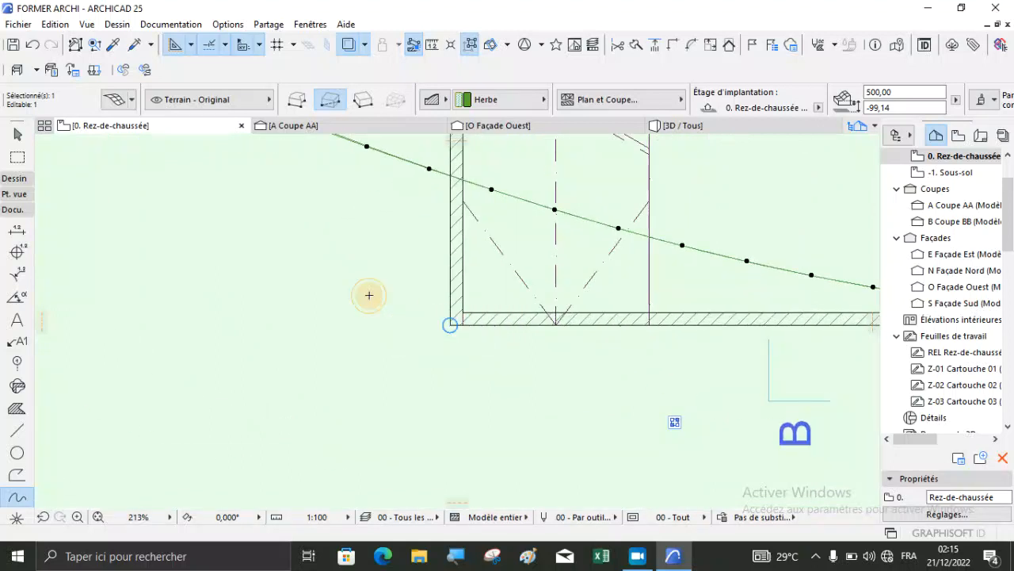
pyautogui.press('Escape')
pyautogui.scroll(-6, 407, 328)
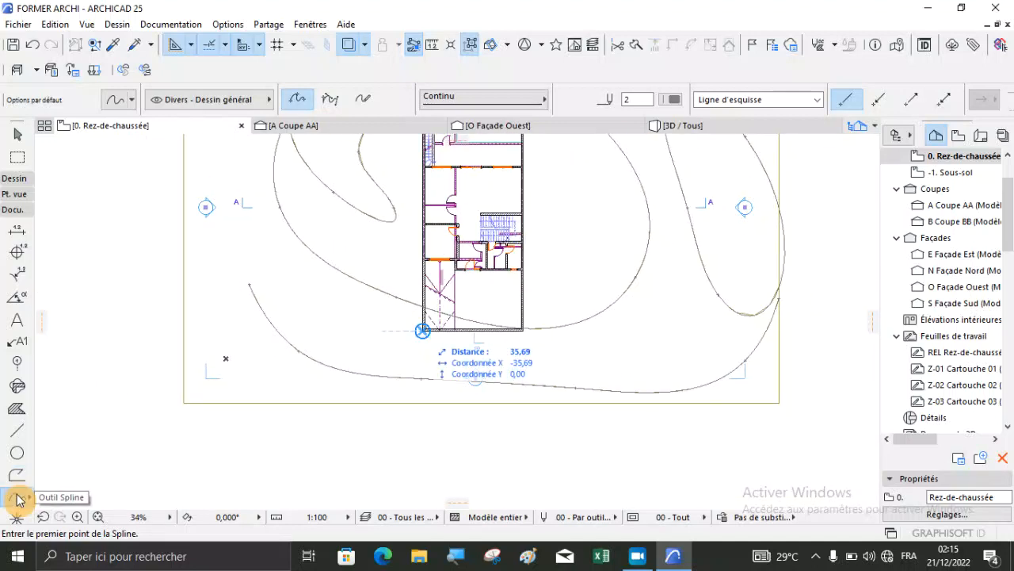
pyautogui.scroll(3, 435, 344)
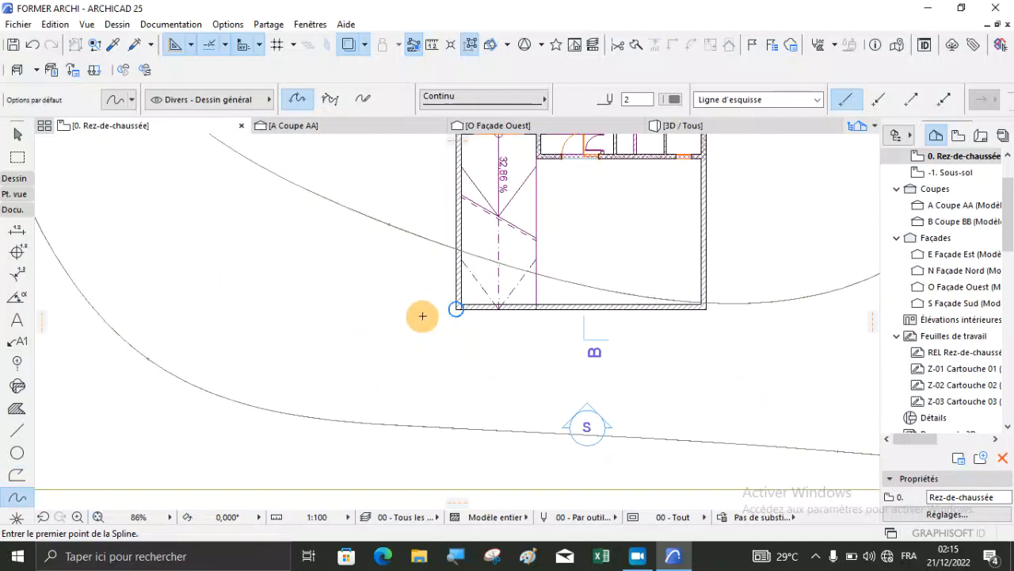
pyautogui.click(422, 295)
pyautogui.click(434, 337)
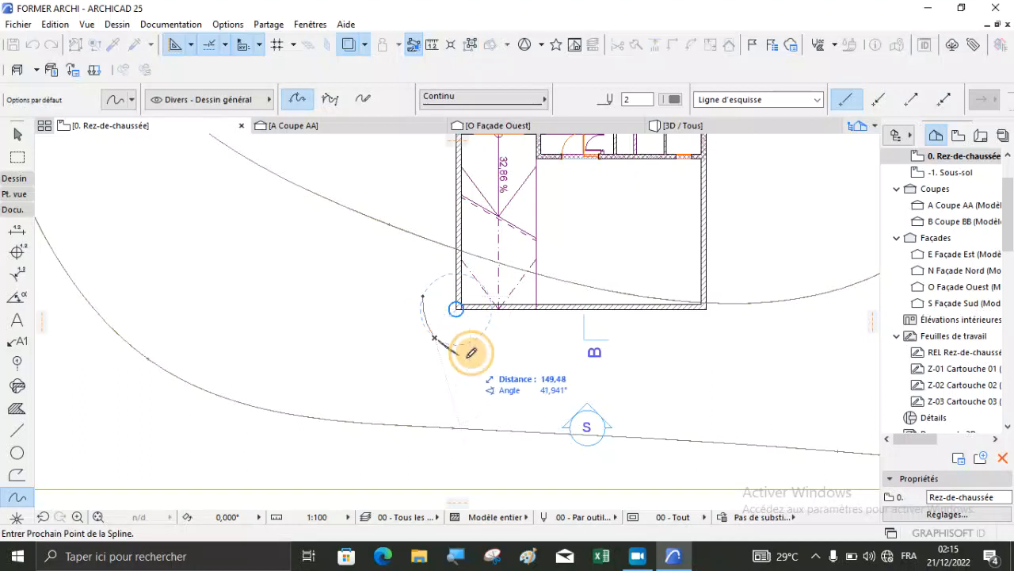
pyautogui.doubleClick(523, 338)
pyautogui.press('Escape')
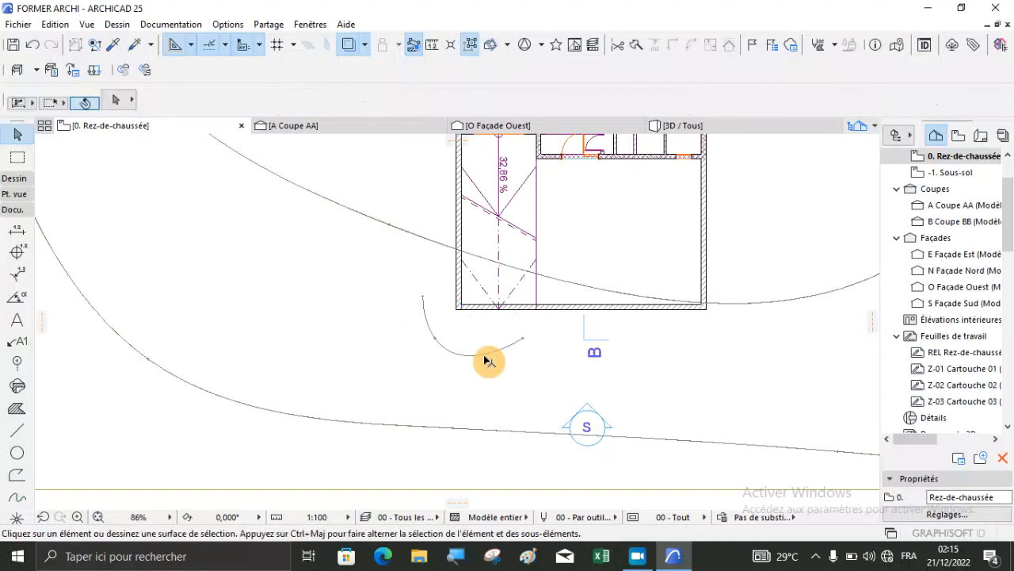
# Step: Add the short spline to the terrain mesh as new points, fitting them to the user ridges
pyautogui.click(128, 460)
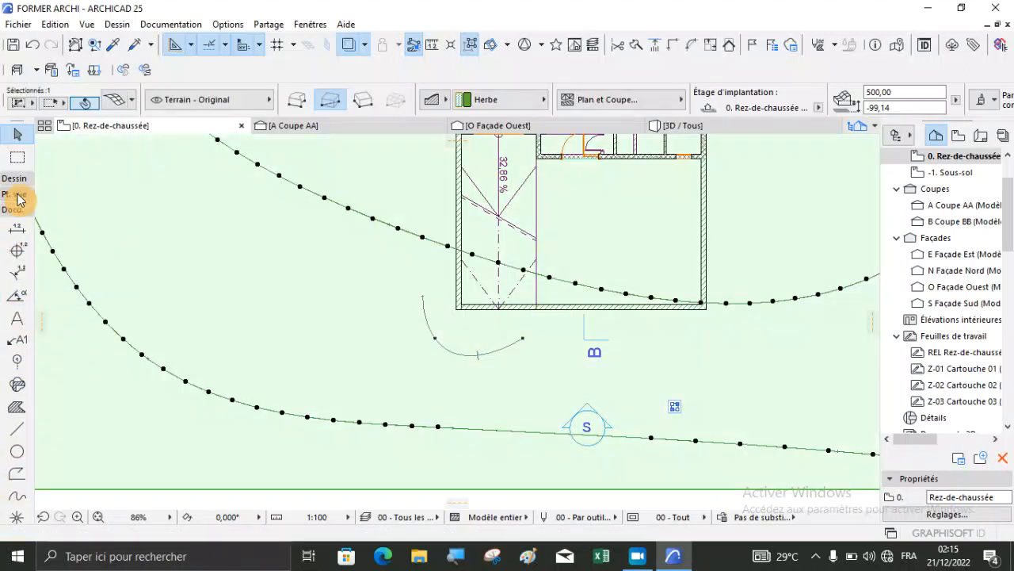
pyautogui.click(16, 179)
pyautogui.click(16, 345)
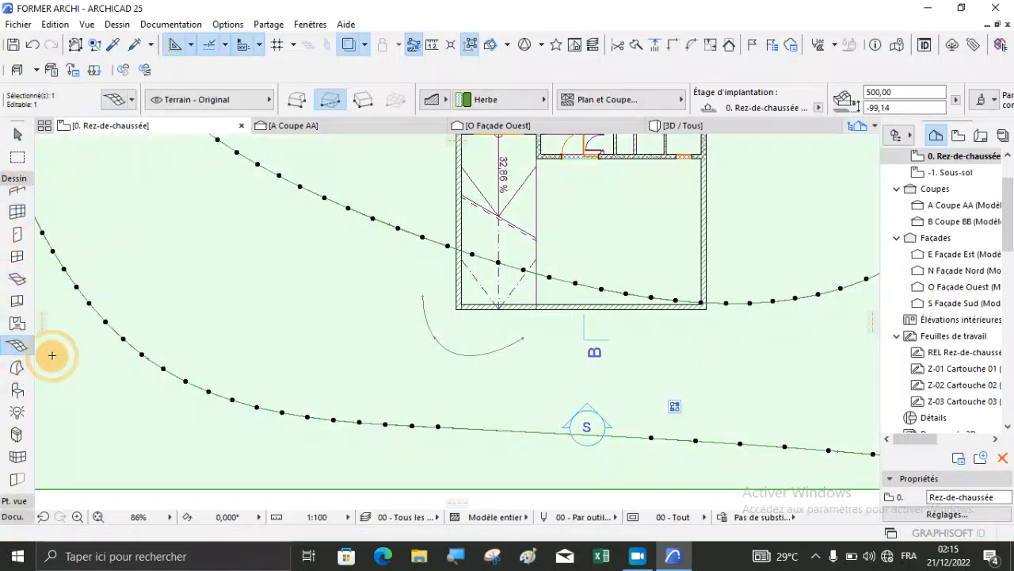
pyautogui.click(472, 356)
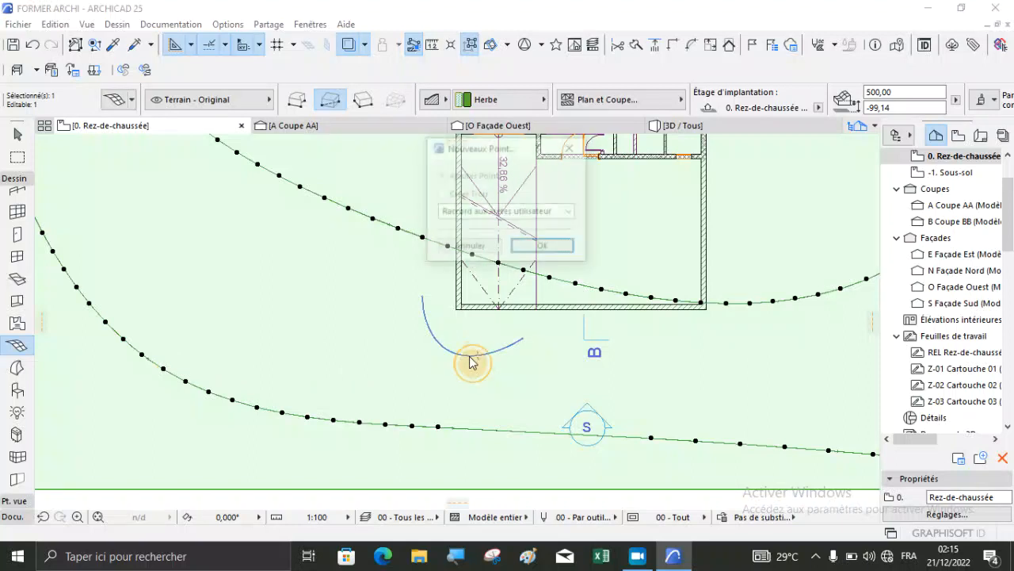
pyautogui.click(544, 247)
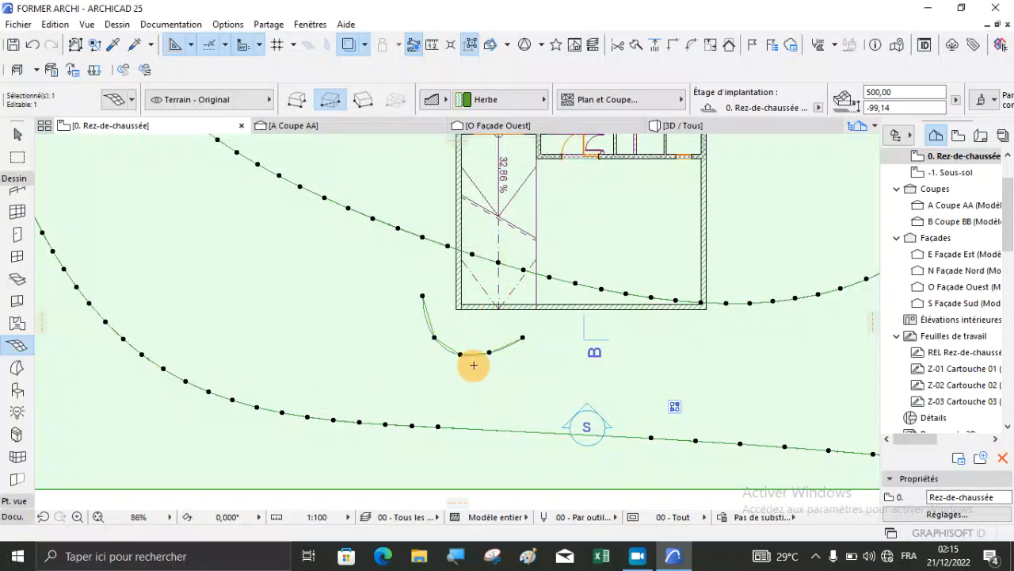
# Step: Try a new height for all points on the short contour line near the enclosure corner
pyautogui.click(460, 353)
pyautogui.click(549, 426)
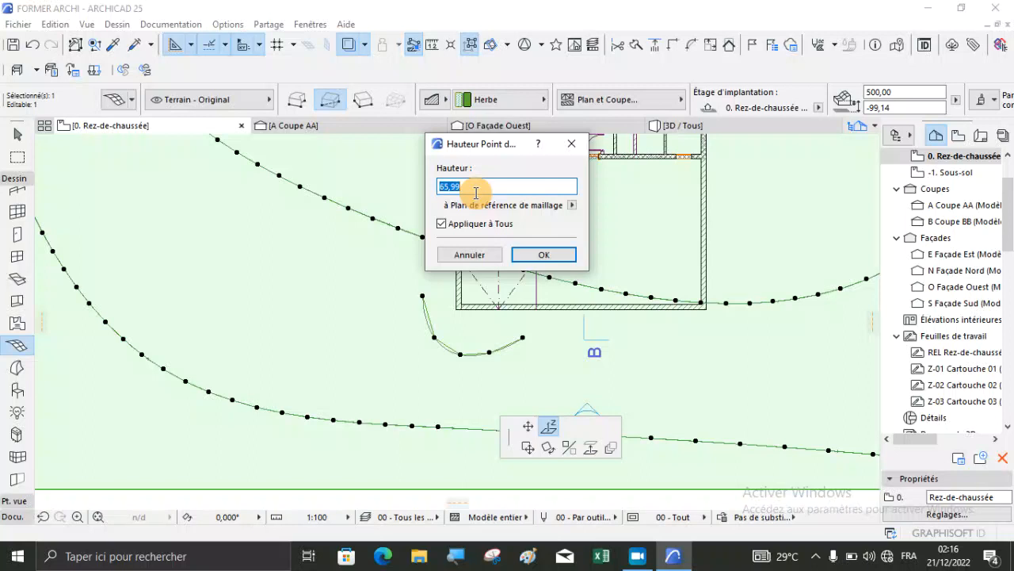
pyautogui.press('Return')
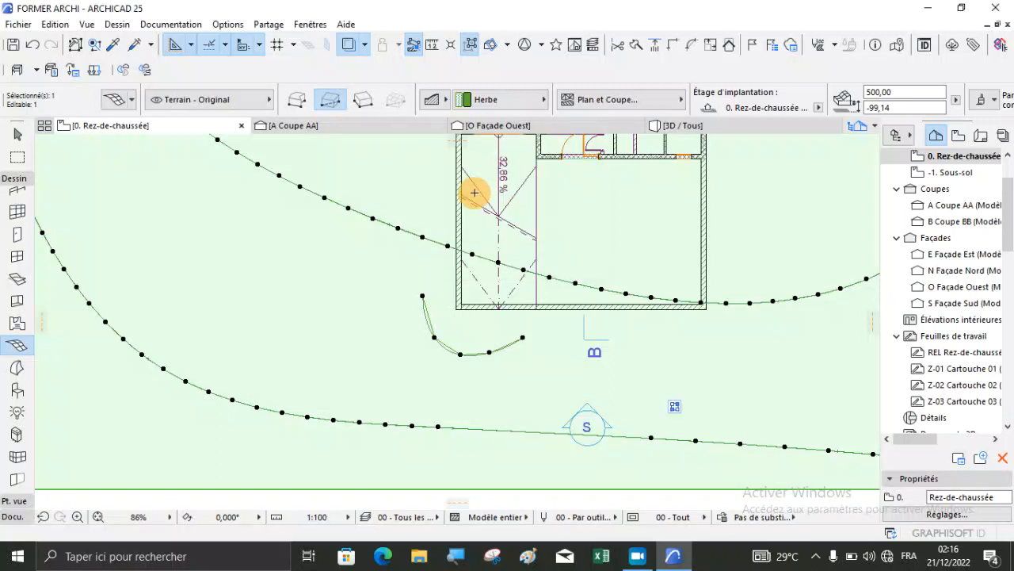
# Step: Check the ground at the enclosure's front corner in 3D and undo the last height change
pyautogui.click(726, 130)
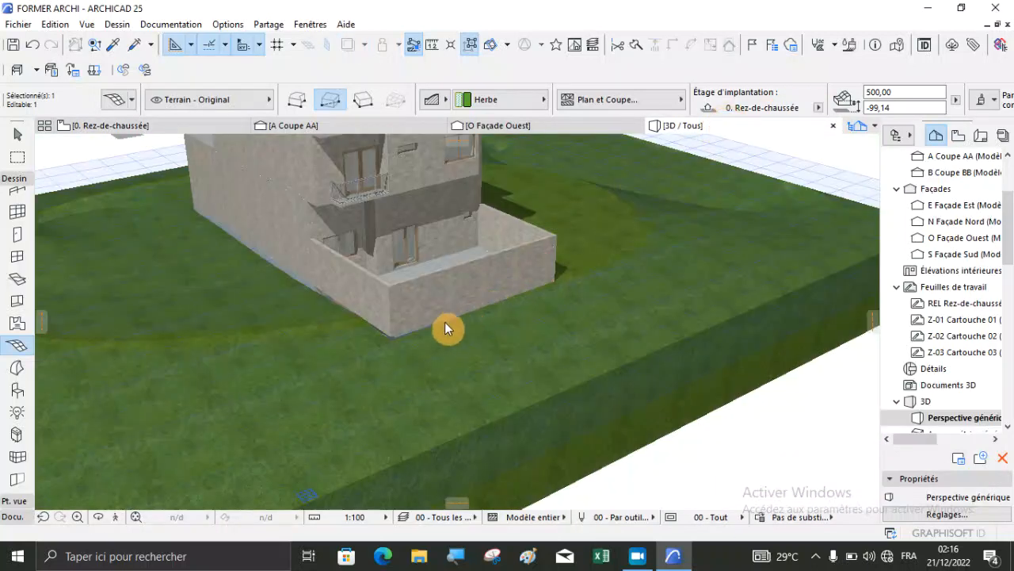
pyautogui.press('Escape')
pyautogui.scroll(5, 380, 343)
pyautogui.keyDown('shift'); pyautogui.moveTo(400, 349); pyautogui.dragTo(267, 301, button='middle'); pyautogui.keyUp('shift')
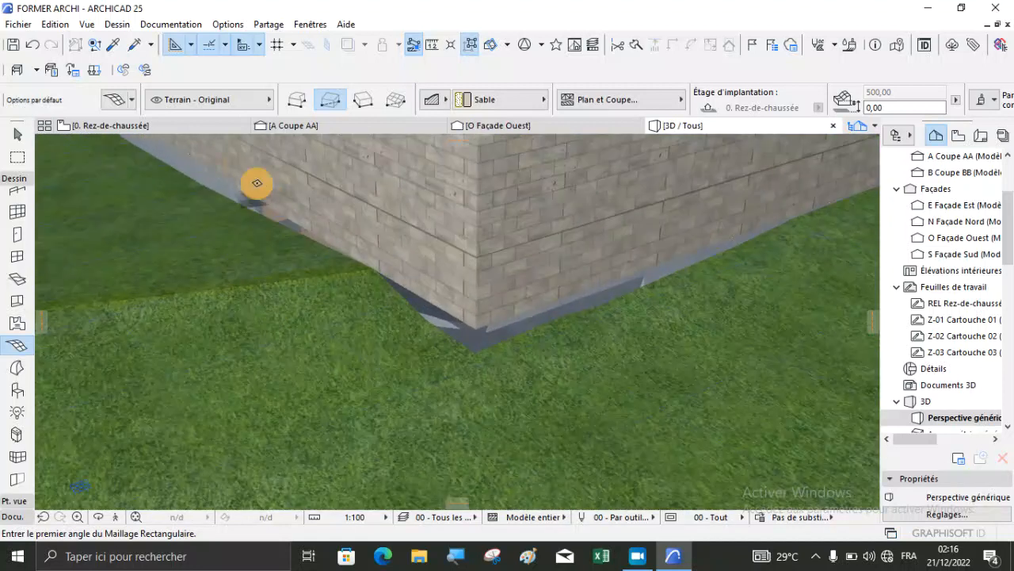
pyautogui.click(32, 45)
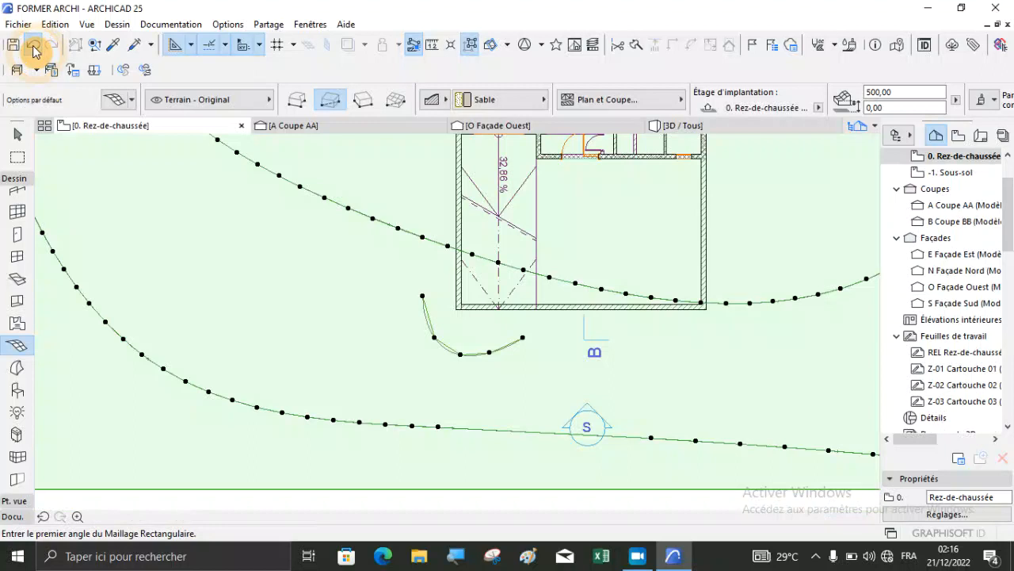
# Step: Enter a different height for the short contour line beside the enclosure corner, applied to all its points
pyautogui.click(460, 351)
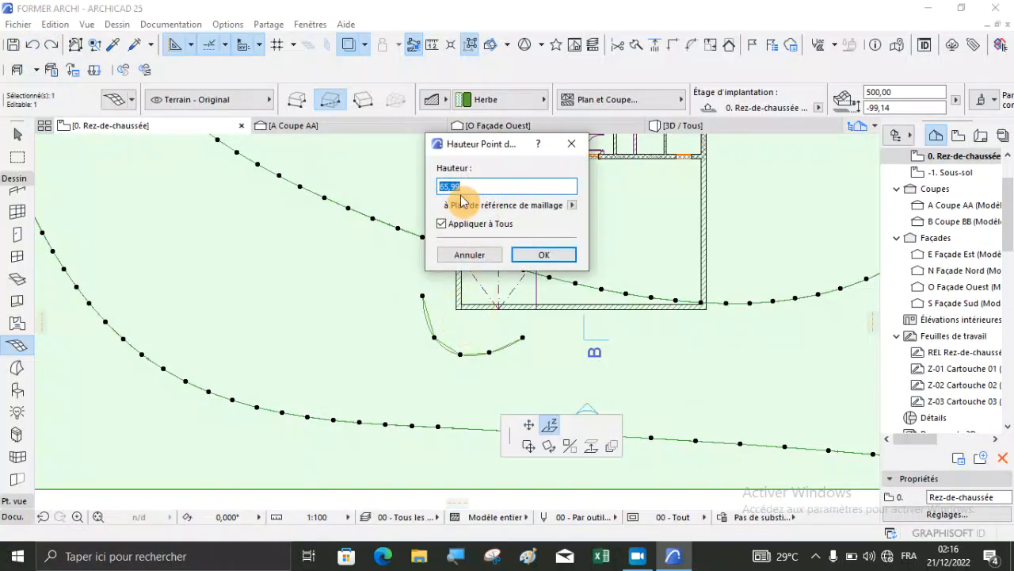
pyautogui.press('Return')
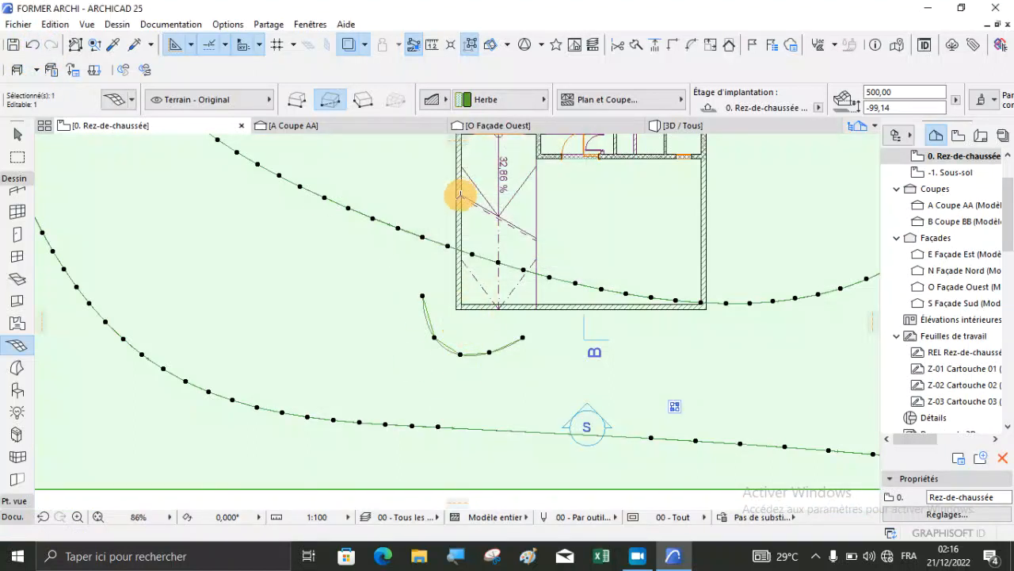
# Step: Check in 3D how the terrain meets the enclosure's front corner and the base of its side wall
pyautogui.click(743, 129)
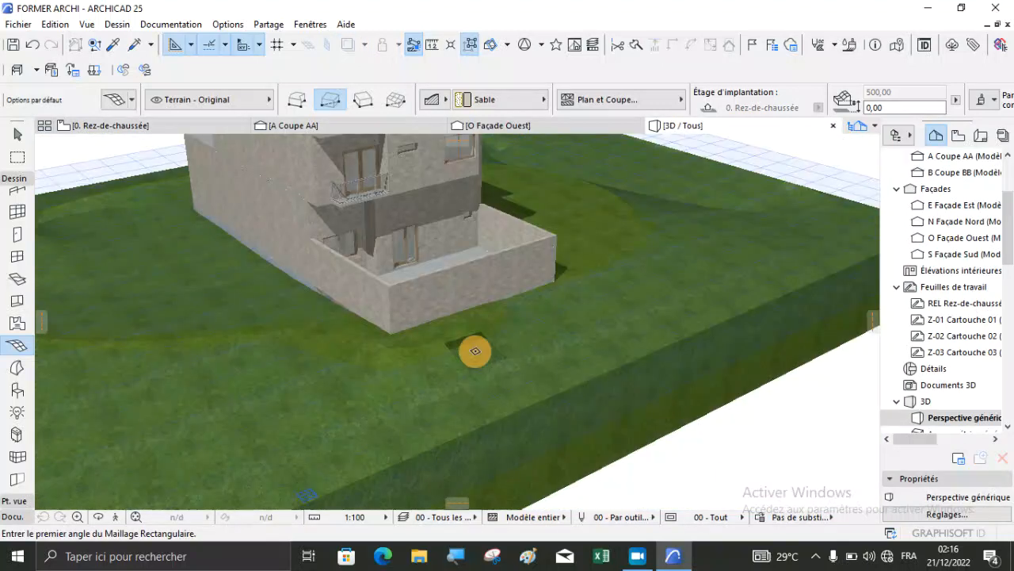
pyautogui.scroll(5, 412, 356)
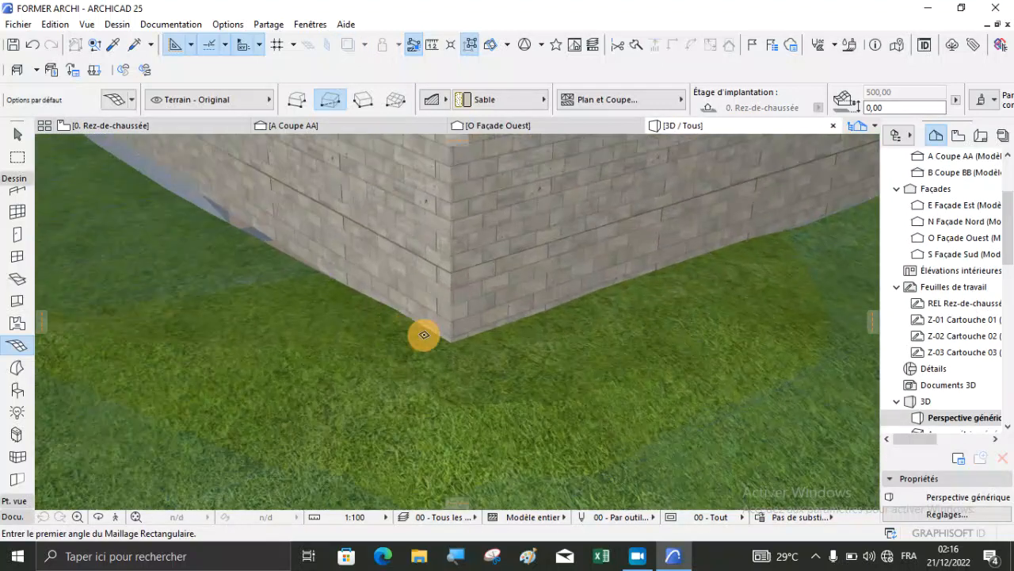
pyautogui.press('Escape')
pyautogui.scroll(-2, 670, 351)
pyautogui.keyDown('shift'); pyautogui.moveTo(671, 351); pyautogui.dragTo(656, 393, button='middle'); pyautogui.keyUp('shift')
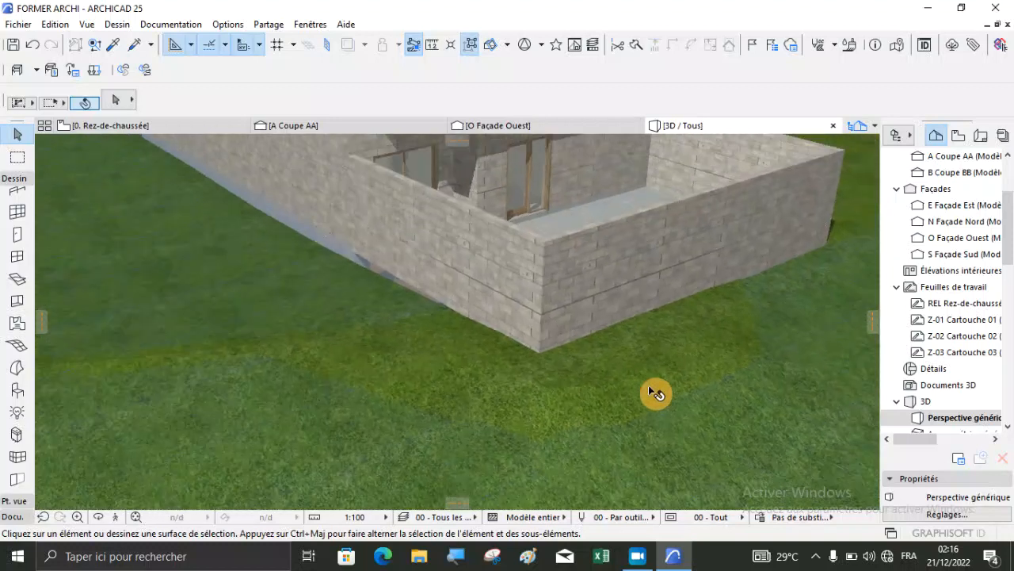
pyautogui.scroll(-1, 650, 389)
pyautogui.scroll(3, 495, 273)
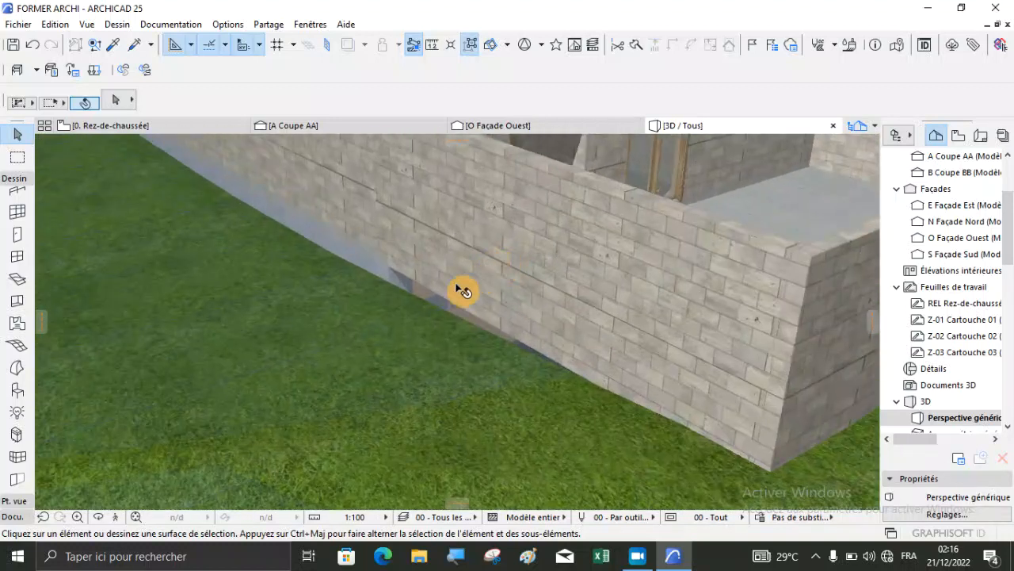
pyautogui.click(403, 331)
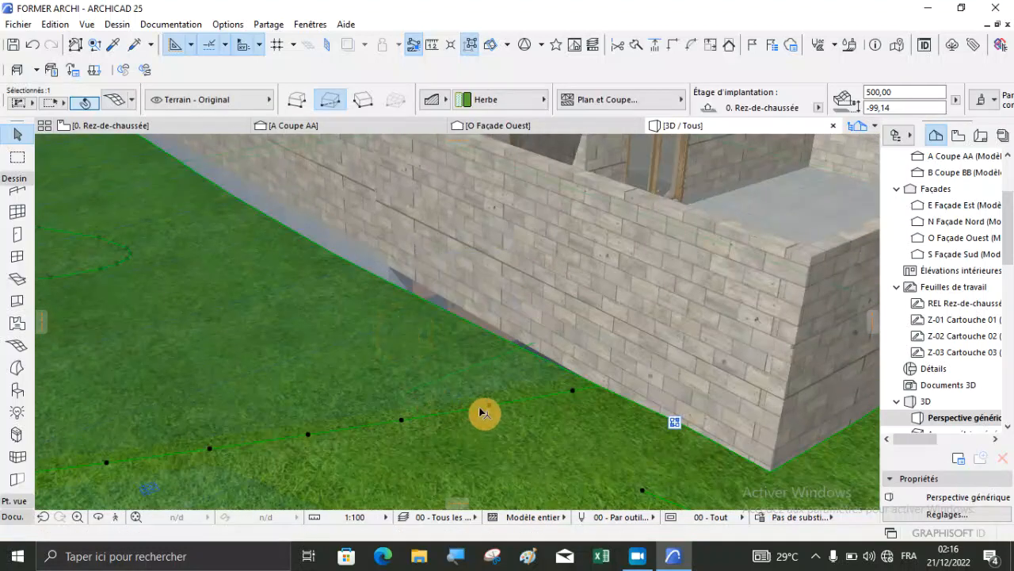
pyautogui.press('Escape')
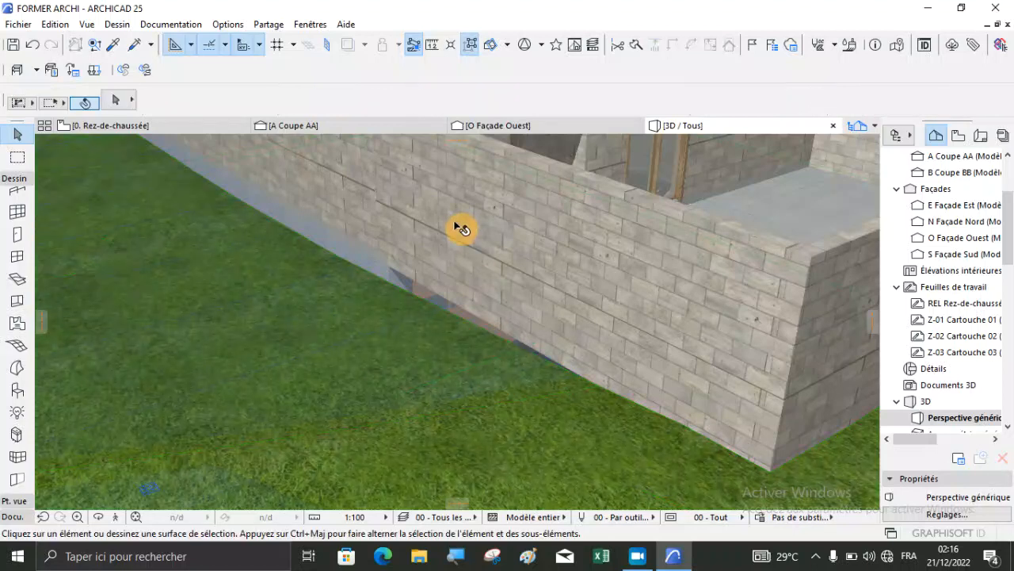
# Step: In the Rez-de-chaussée plan, change the height of all points on the mesh contour line that crosses the ramp
pyautogui.click(184, 132)
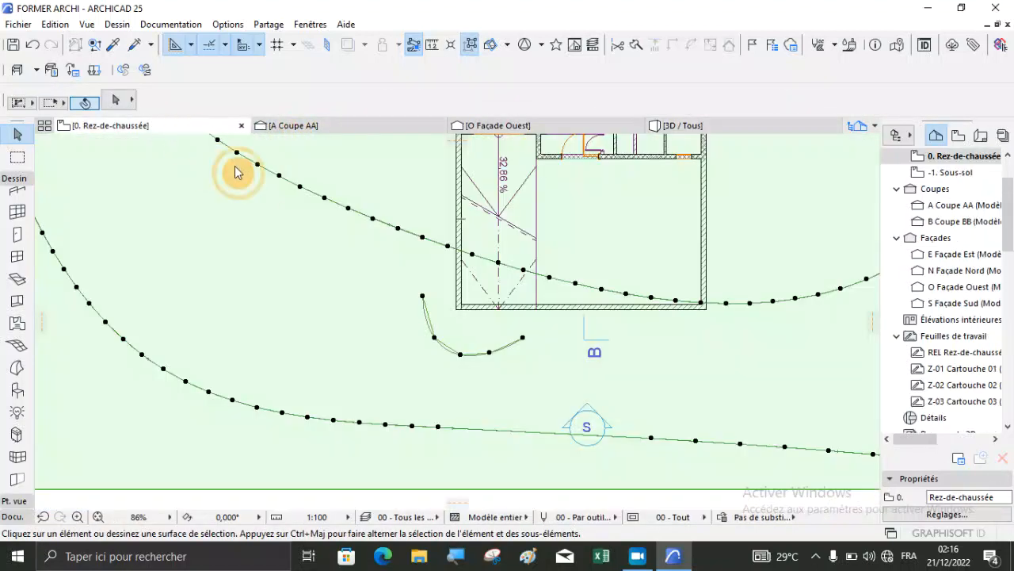
pyautogui.press('Escape')
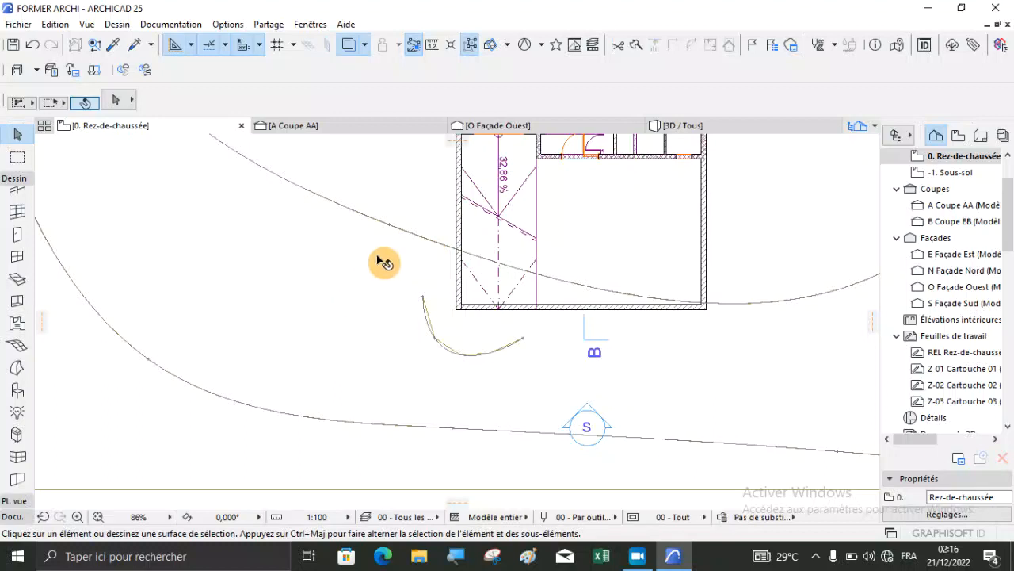
pyautogui.click(404, 235)
pyautogui.scroll(-5, 374, 312)
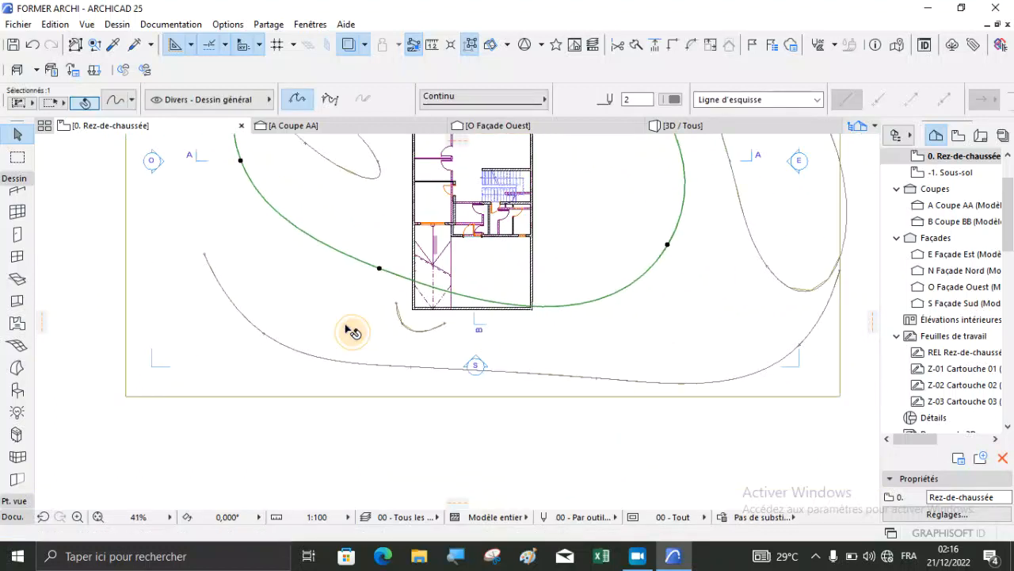
pyautogui.click(351, 333)
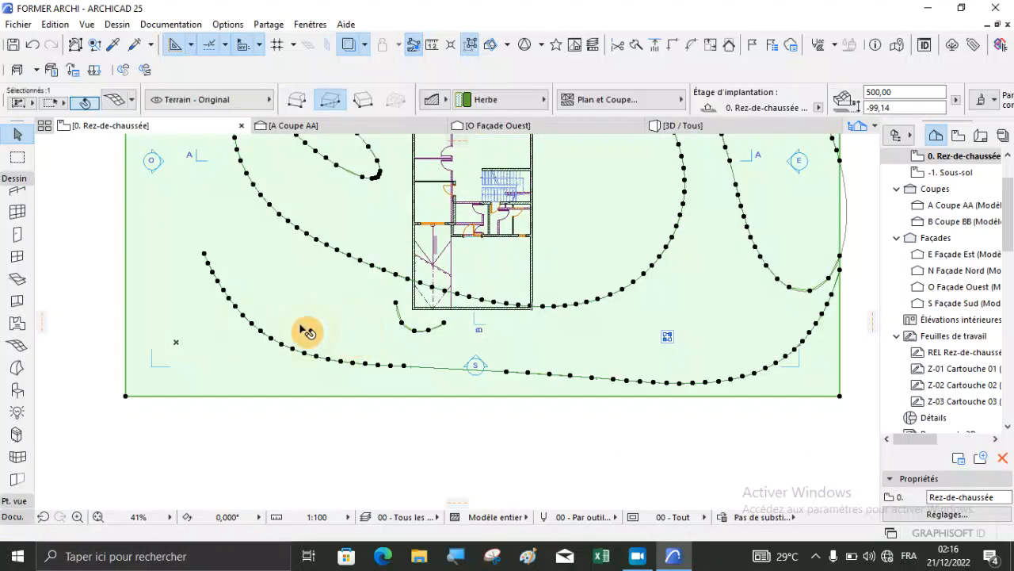
pyautogui.click(18, 347)
pyautogui.scroll(6, 397, 298)
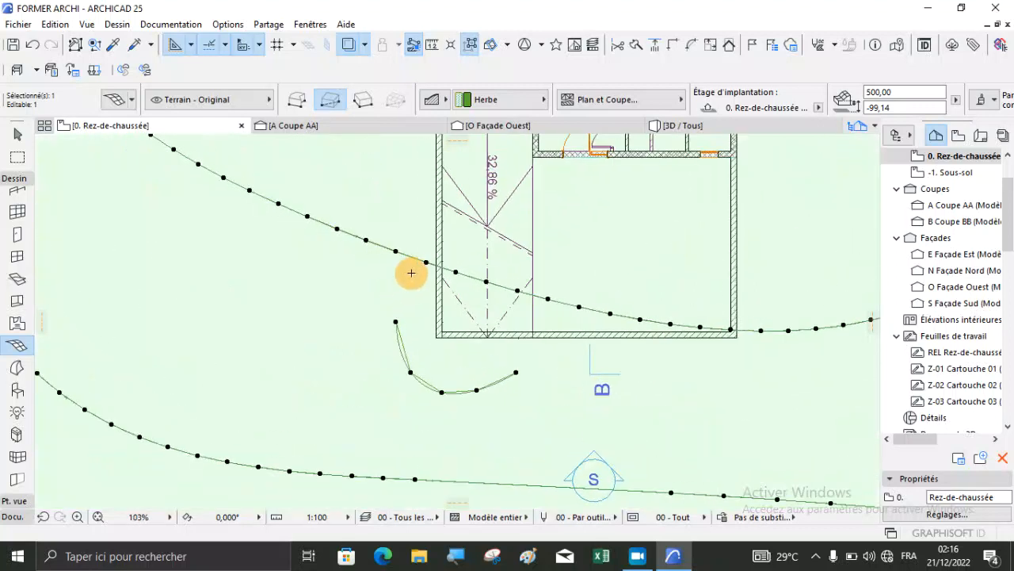
pyautogui.doubleClick(426, 261)
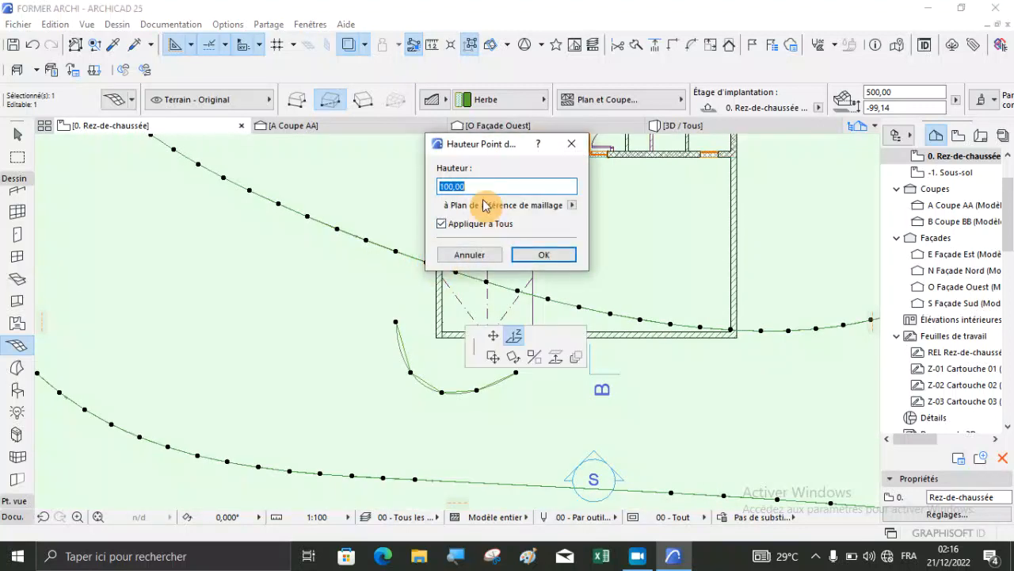
pyautogui.press('Return')
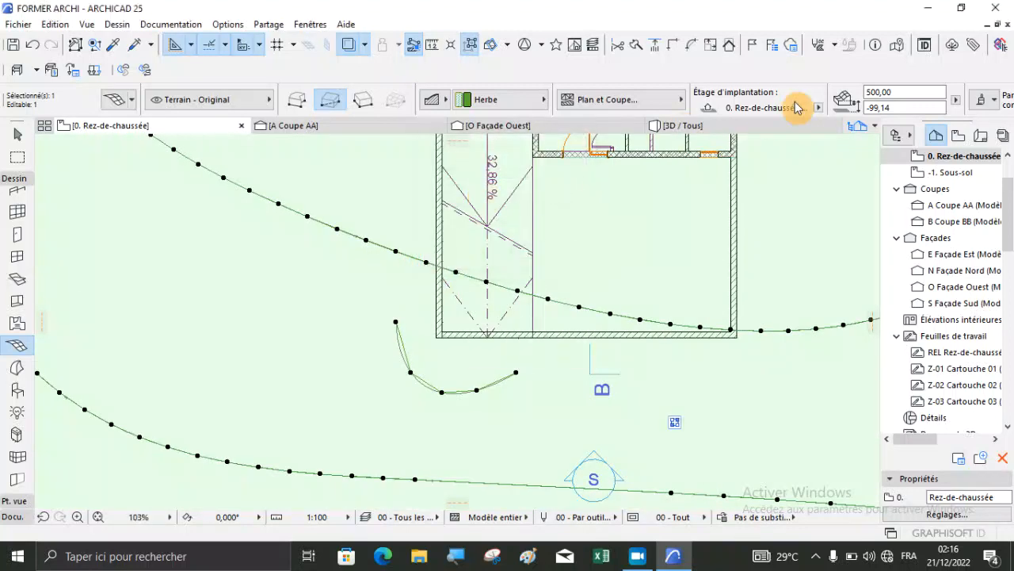
# Step: Deselect the terrain mesh and check in 3D how the ground meets the base of the enclosure walls on both sides of the house
pyautogui.click(704, 127)
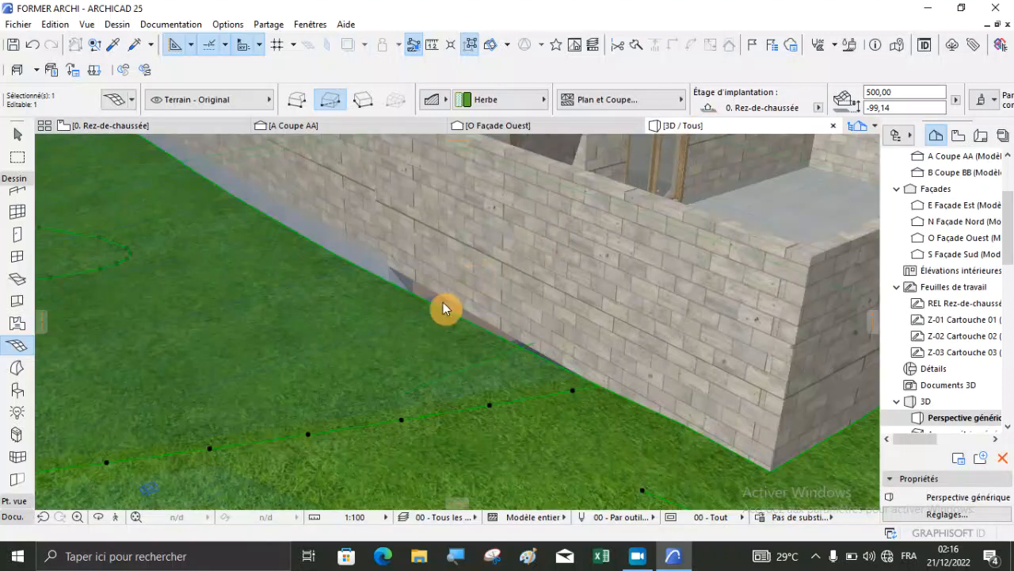
pyautogui.press('Escape')
pyautogui.scroll(-5, 432, 317)
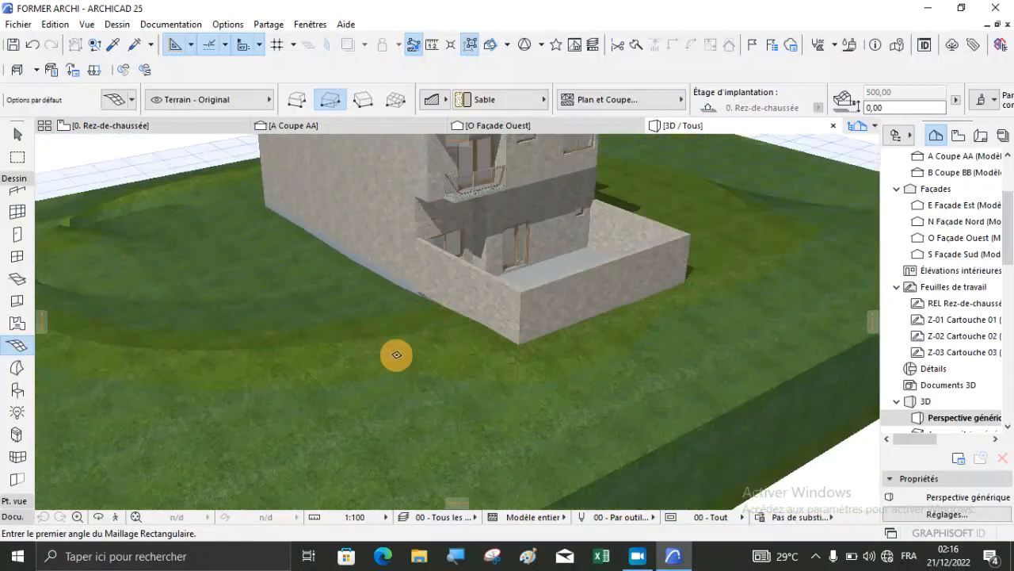
pyautogui.scroll(-2, 377, 374)
pyautogui.press('Escape')
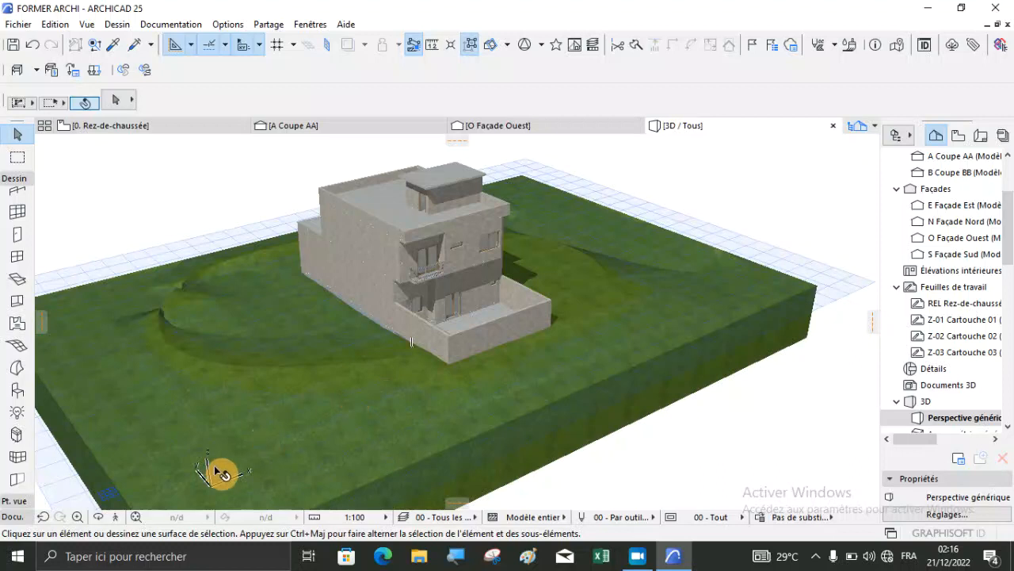
pyautogui.click(98, 517)
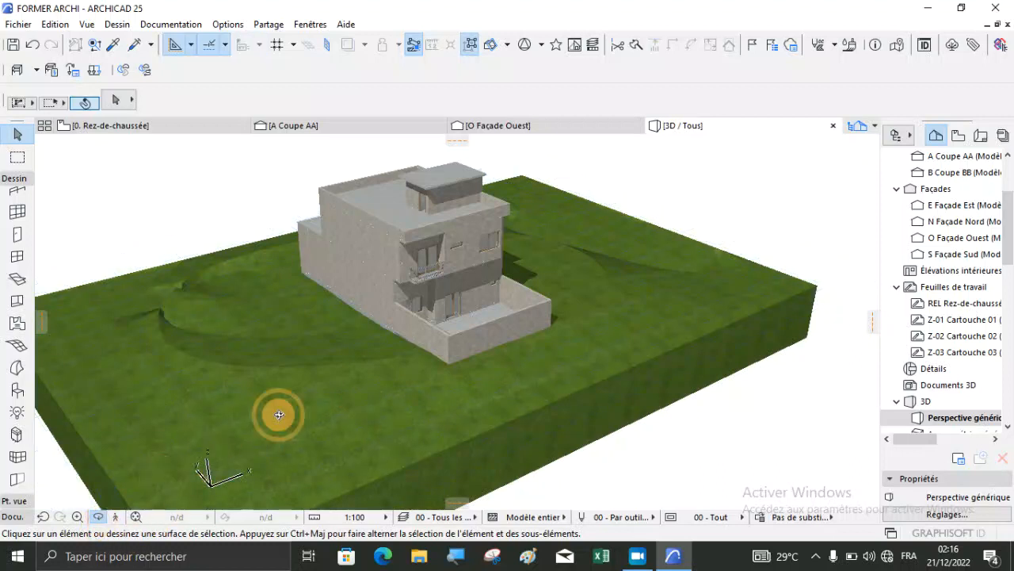
pyautogui.moveTo(639, 340); pyautogui.dragTo(268, 341)
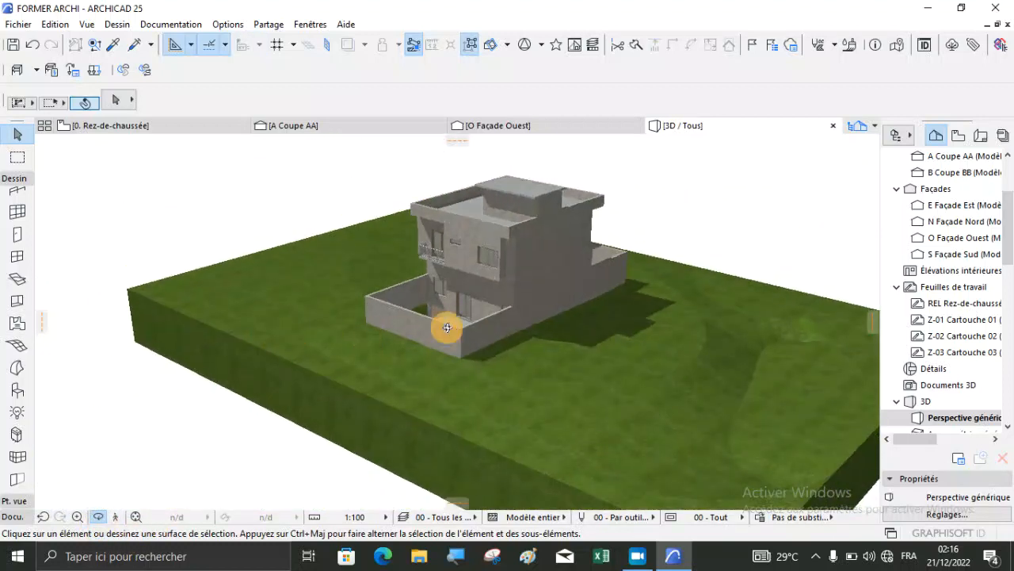
# Step: Examine the ramp, the garage door and the grass slope inside the front enclosure in 3D
pyautogui.scroll(2, 459, 309)
pyautogui.scroll(2, 515, 182)
pyautogui.scroll(2, 491, 182)
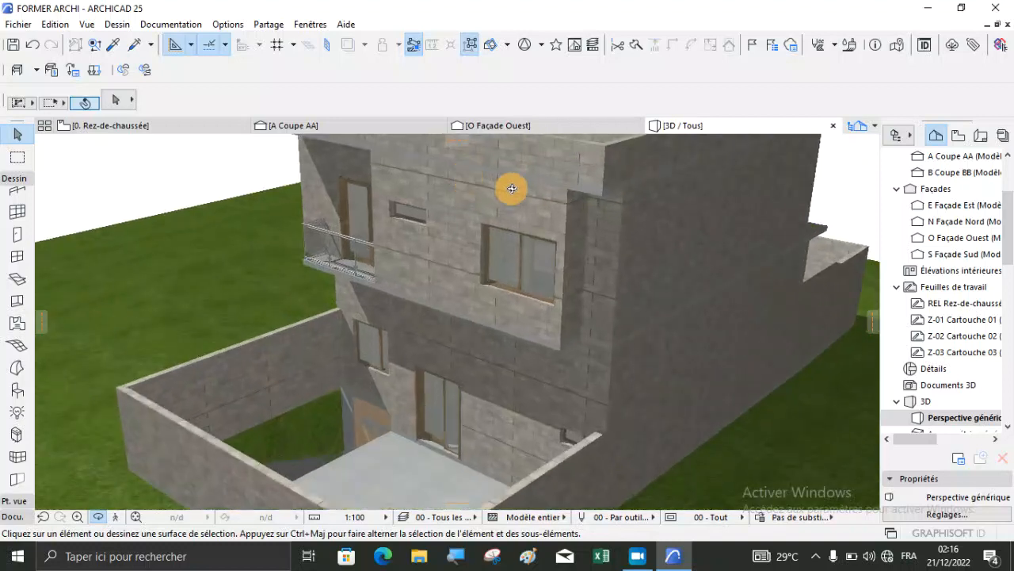
pyautogui.scroll(3, 308, 412)
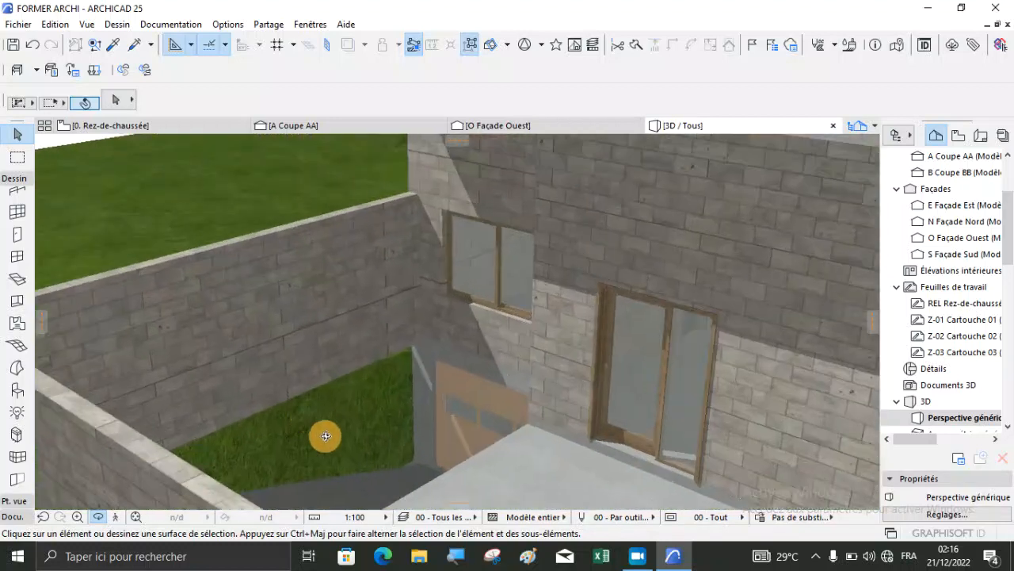
pyautogui.scroll(-3, 391, 449)
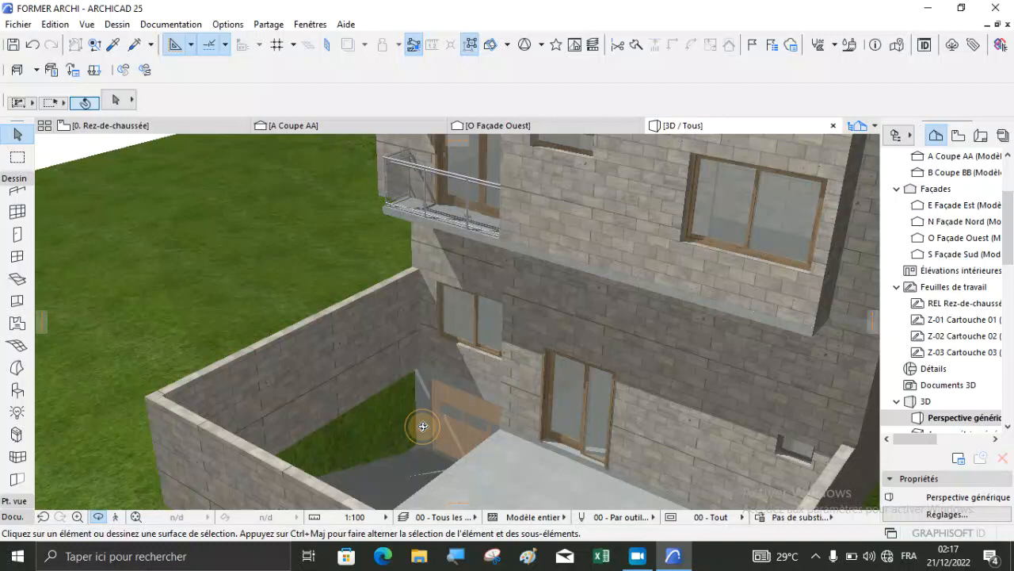
pyautogui.moveTo(423, 426); pyautogui.dragTo(550, 423)
pyautogui.moveTo(472, 435); pyautogui.dragTo(423, 421)
pyautogui.scroll(-3, 431, 408)
pyautogui.scroll(-3, 423, 421)
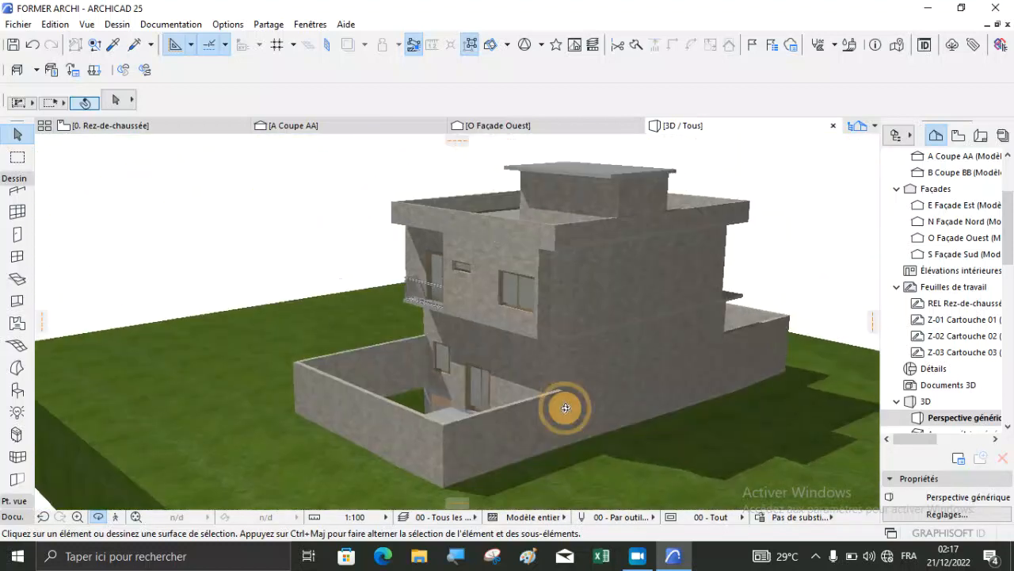
# Step: Inspect the front façade in 3D, including the balcony, the terrace slab and the enclosure's front corner
pyautogui.moveTo(577, 412); pyautogui.dragTo(717, 398)
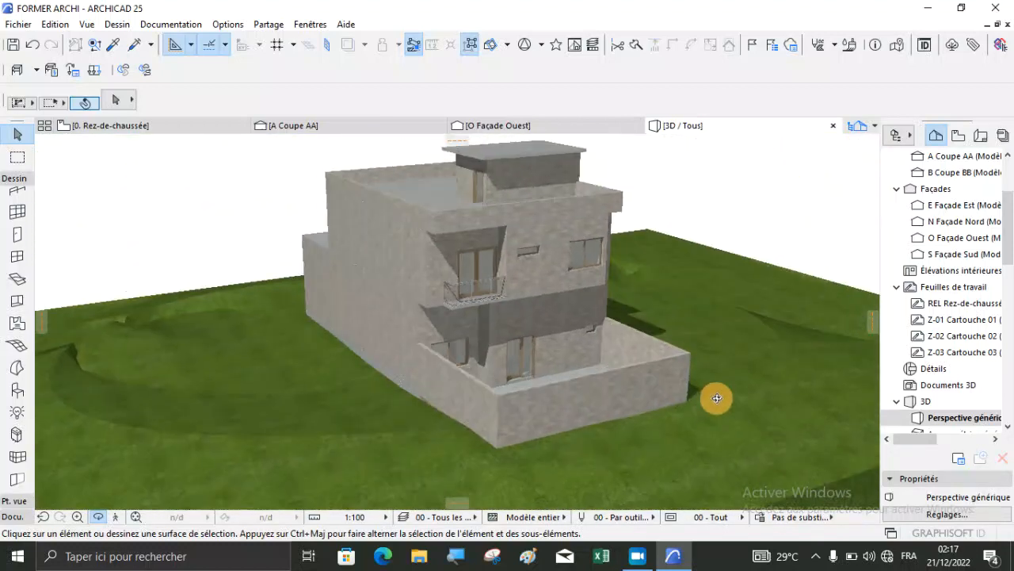
pyautogui.scroll(5, 489, 414)
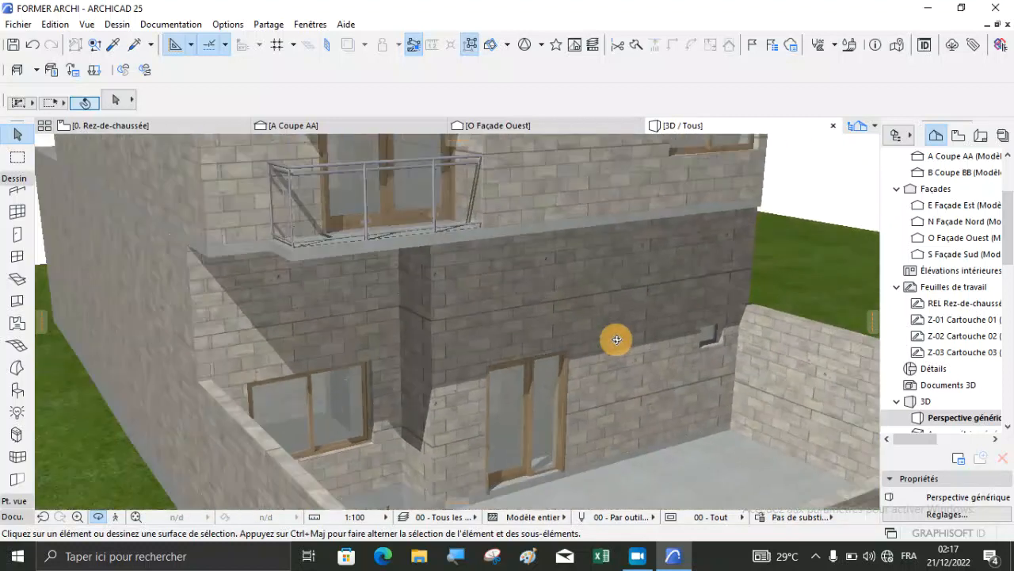
pyautogui.moveTo(617, 339); pyautogui.dragTo(700, 417)
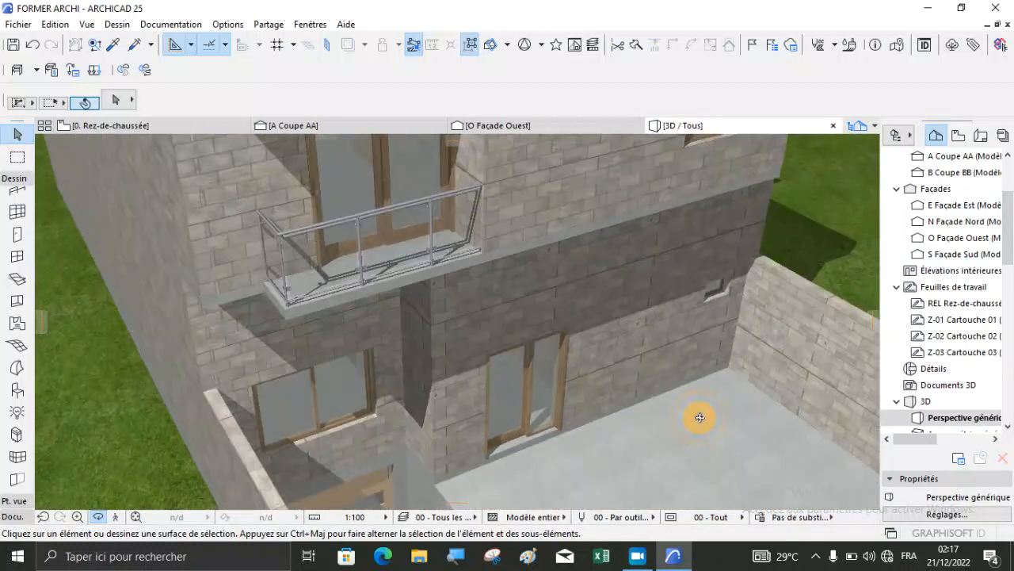
pyautogui.scroll(-6, 412, 339)
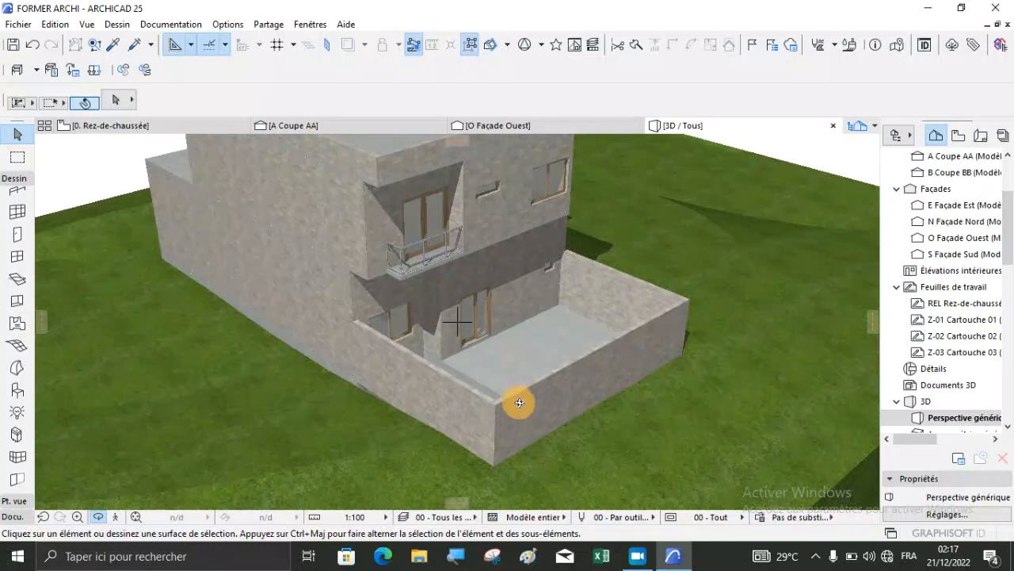
pyautogui.scroll(5, 519, 401)
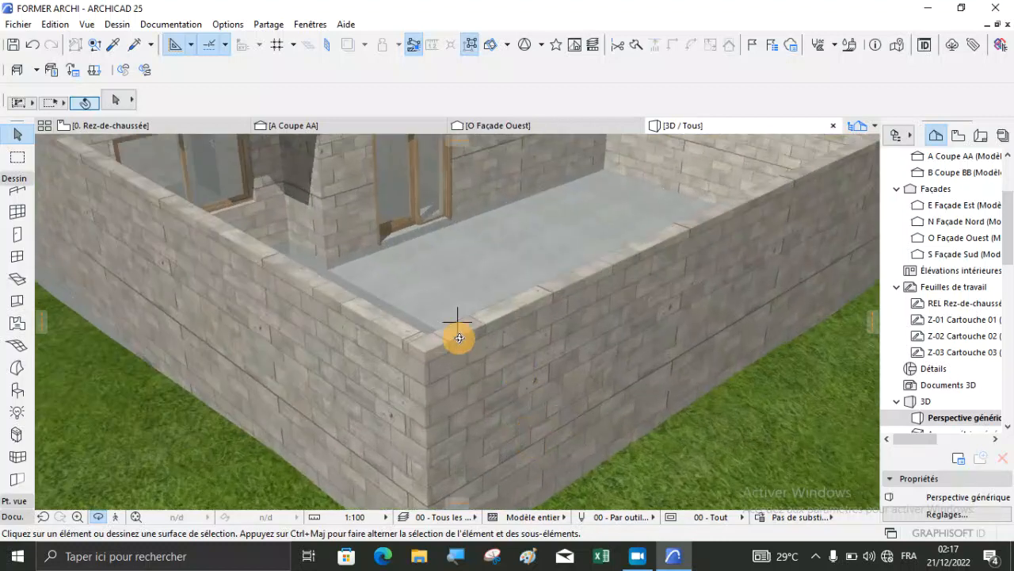
pyautogui.scroll(-4, 468, 344)
pyautogui.scroll(-2, 523, 440)
pyautogui.scroll(-4, 430, 453)
pyautogui.scroll(5, 451, 274)
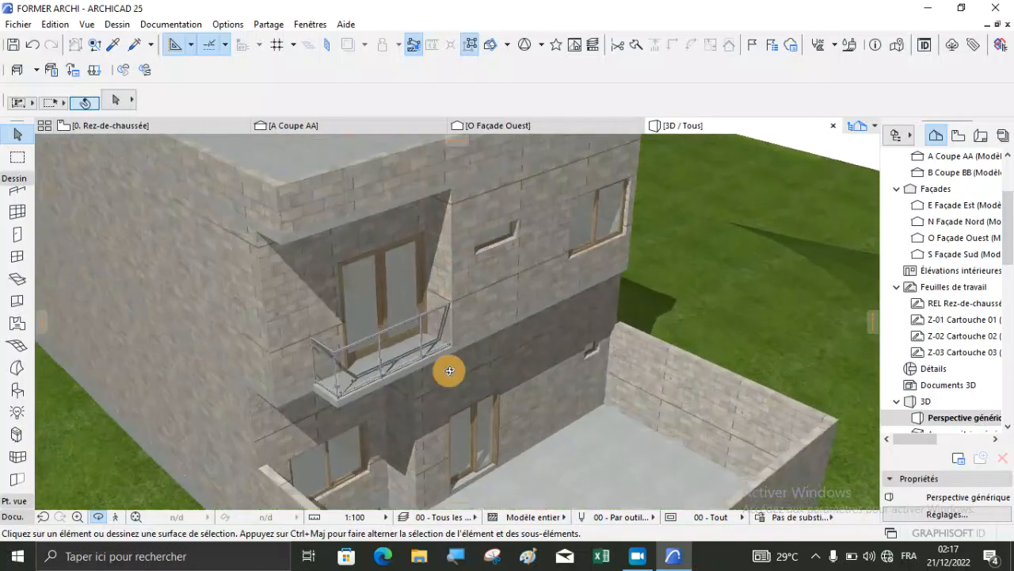
pyautogui.scroll(3, 447, 370)
pyautogui.scroll(-5, 346, 237)
pyautogui.moveTo(437, 422); pyautogui.dragTo(442, 432)
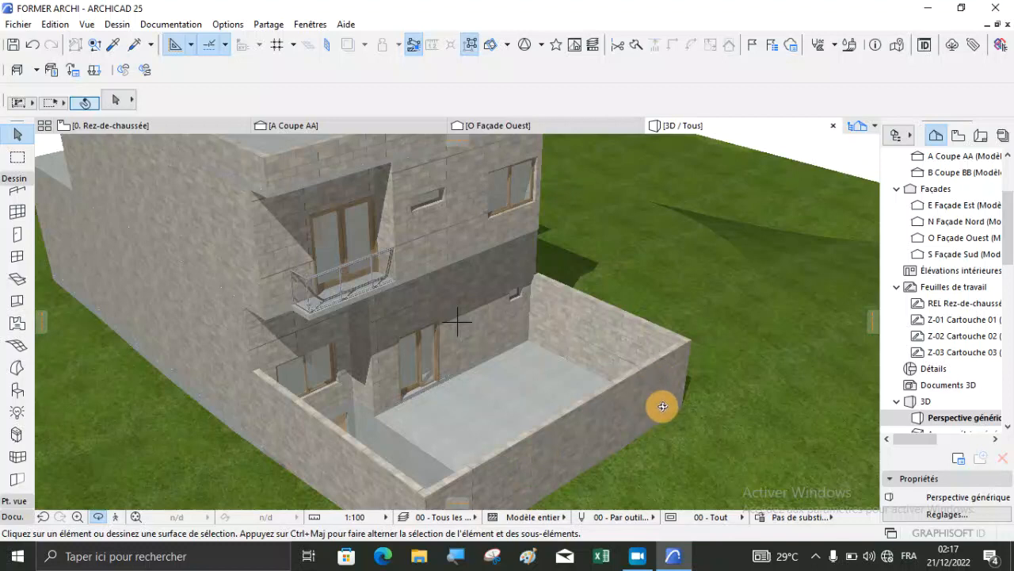
# Step: Inspect the opposite façade in 3D, with its upper terrace, large glazed openings and walled courtyard
pyautogui.moveTo(635, 408); pyautogui.dragTo(680, 433)
pyautogui.moveTo(428, 371); pyautogui.dragTo(527, 448)
pyautogui.scroll(10, 491, 369)
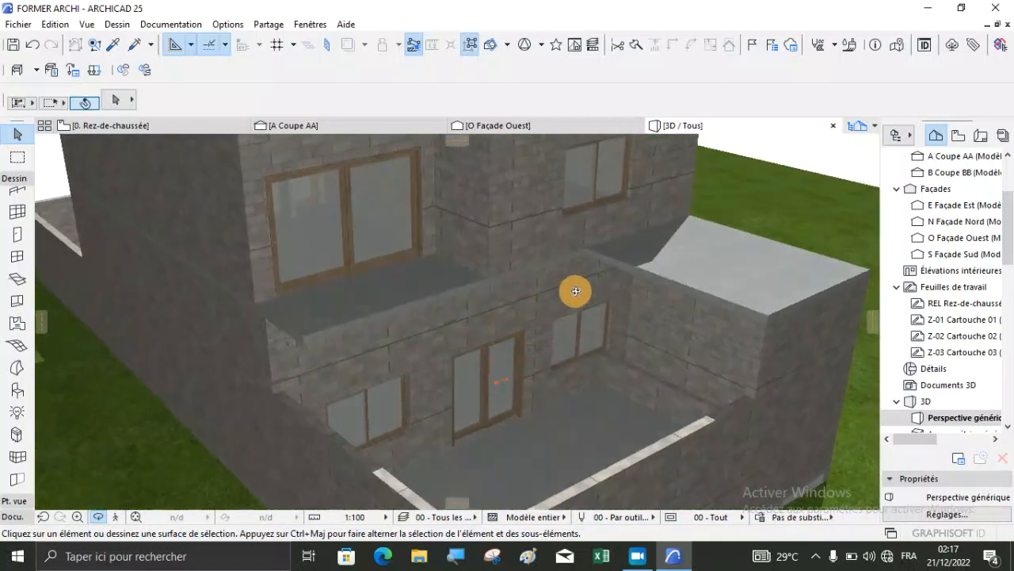
pyautogui.scroll(3, 587, 281)
pyautogui.scroll(-8, 555, 357)
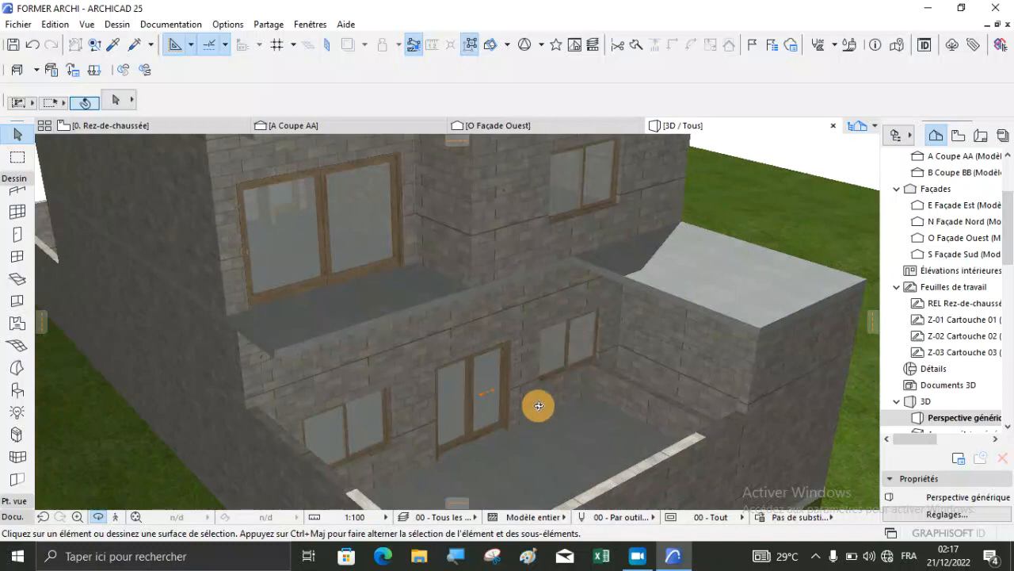
pyautogui.scroll(5, 443, 206)
pyautogui.keyDown('shift'); pyautogui.moveTo(432, 187); pyautogui.dragTo(458, 202, button='middle'); pyautogui.keyUp('shift')
pyautogui.keyDown('shift'); pyautogui.moveTo(460, 364); pyautogui.dragTo(459, 431, button='middle'); pyautogui.keyUp('shift')
pyautogui.scroll(5, 498, 437)
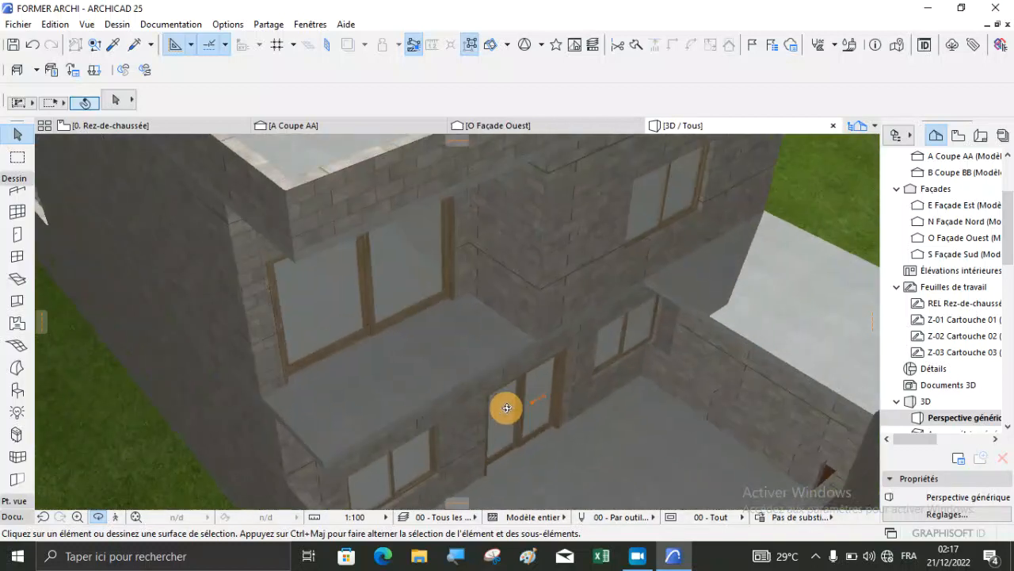
pyautogui.scroll(-5, 511, 400)
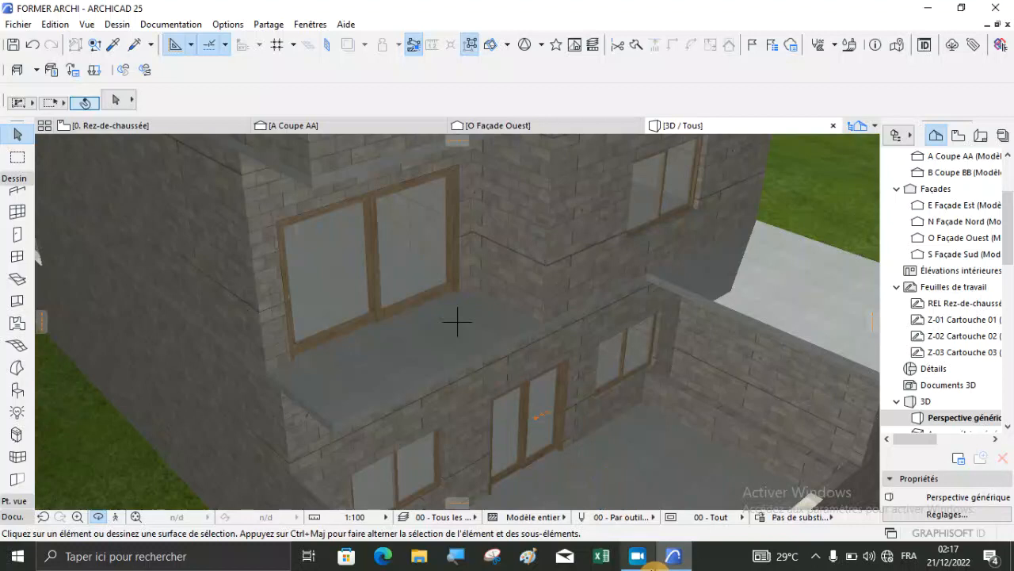
pyautogui.click(638, 556)
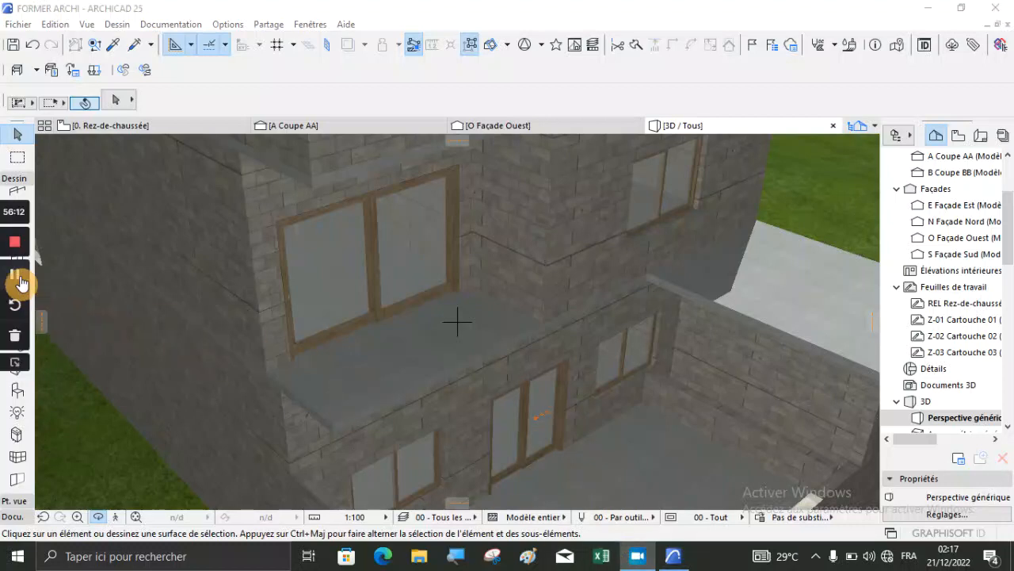